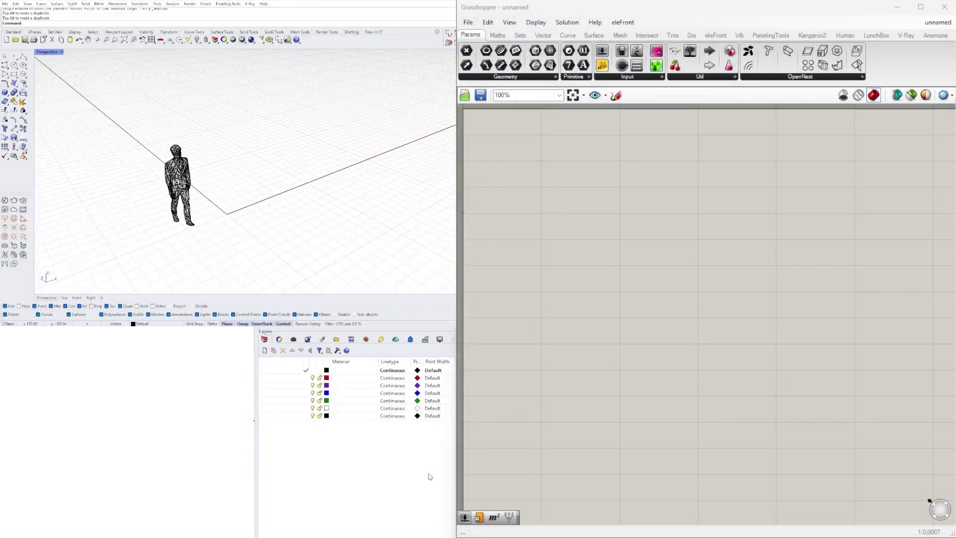
Add a Construct Point and a Move component, and feed the constructed point into the Move's geometry
double_click(577, 281)
text(construct)
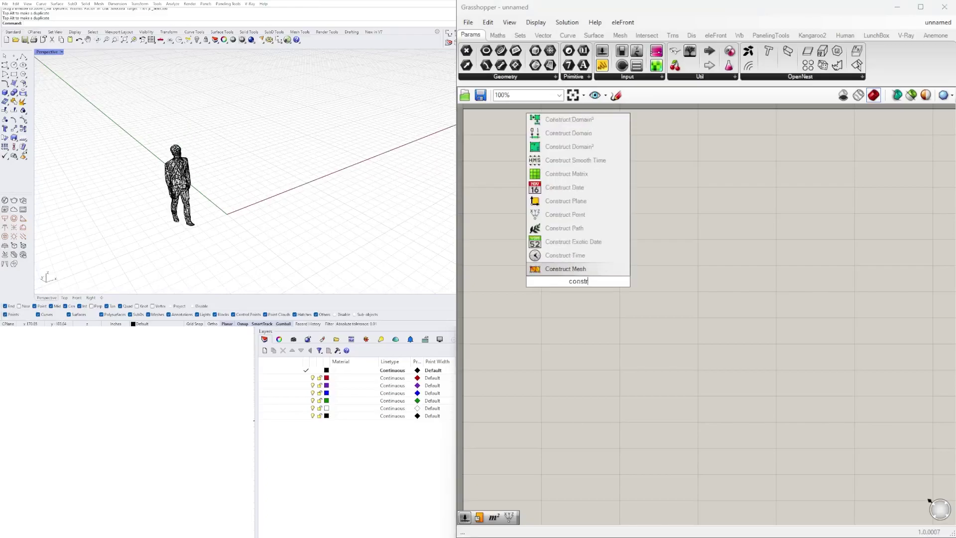
click(596, 225)
double_click(745, 263)
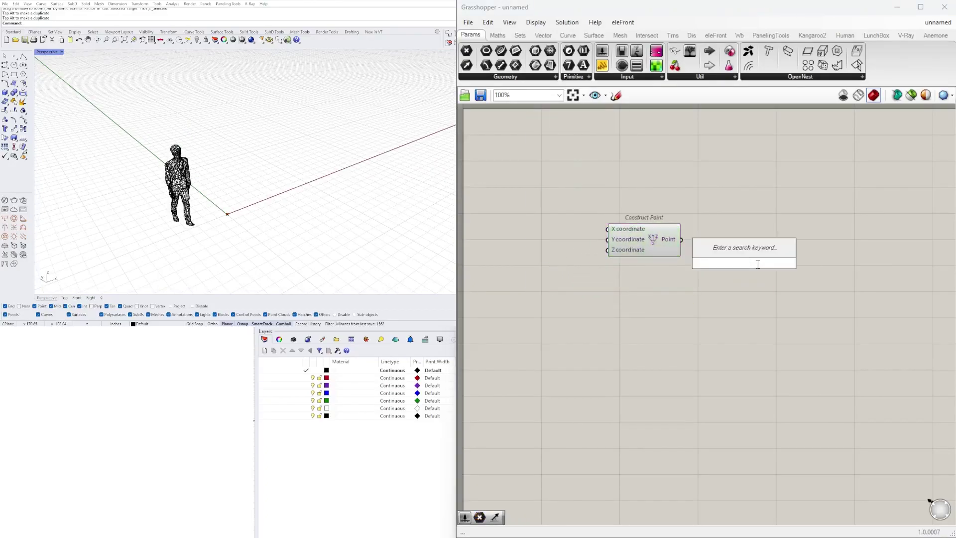
text(move)
click(717, 237)
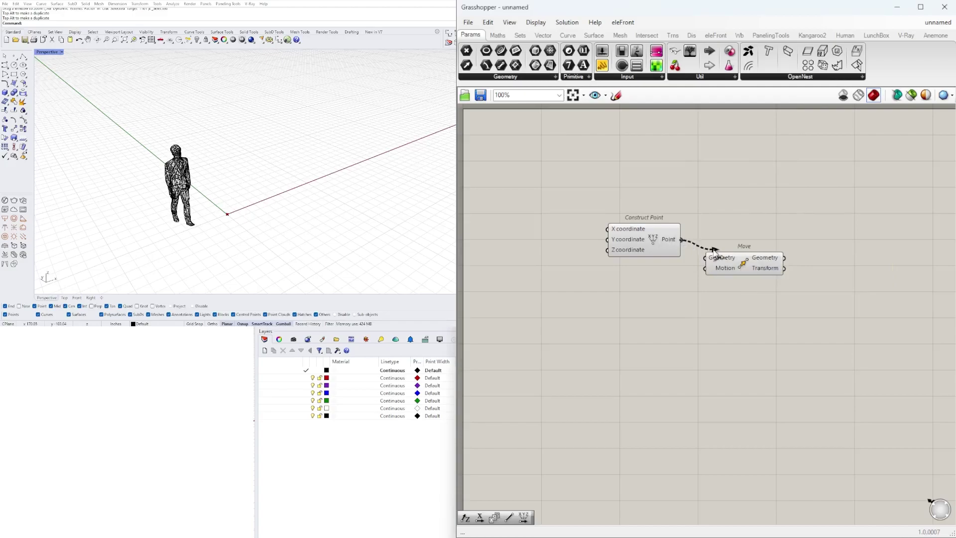
drag(724, 267, 856, 249)
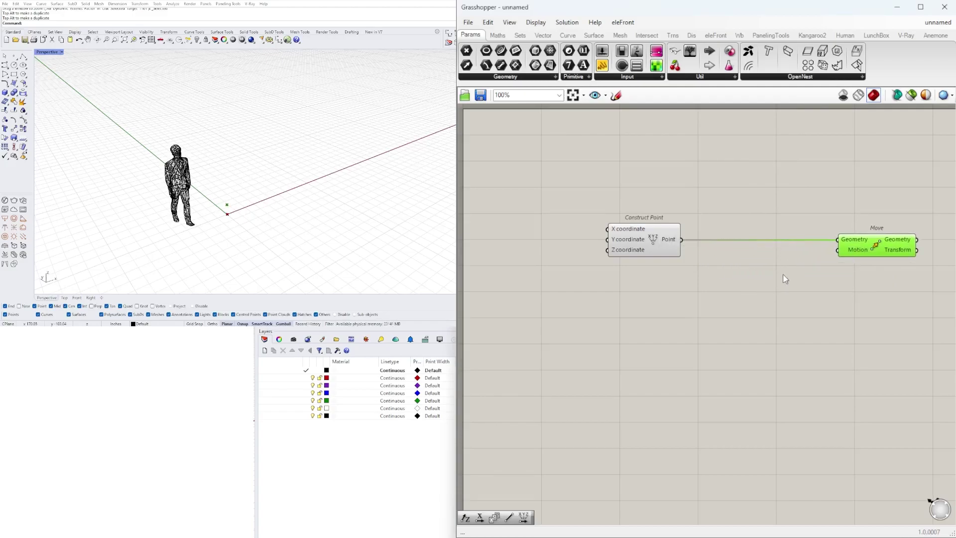
Add a Unit X vector and connect it to the Move's motion
double_click(780, 274)
text(x)
click(779, 264)
drag(775, 275, 756, 275)
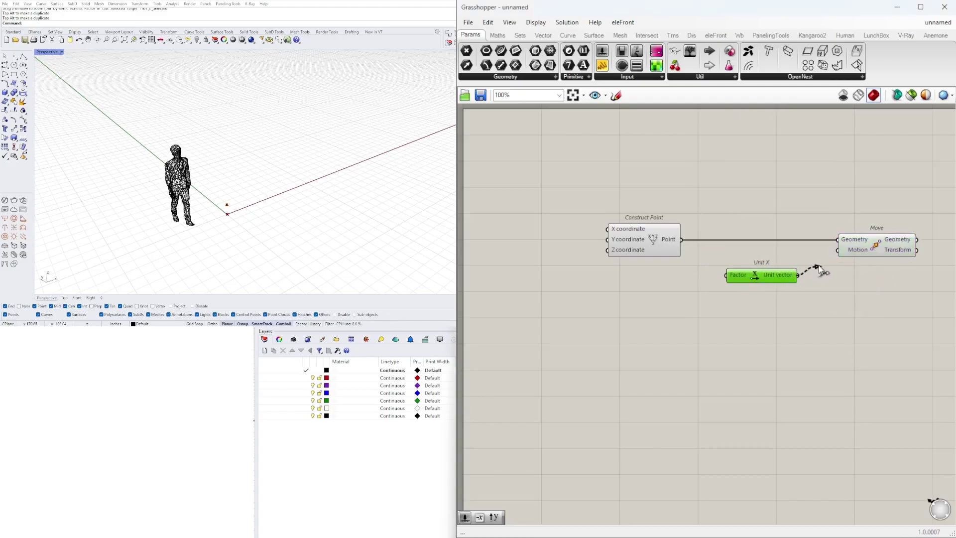
Create a number slider, set it to 8.0 and connect it to the Unit X factor
double_click(669, 300)
text(3.5)
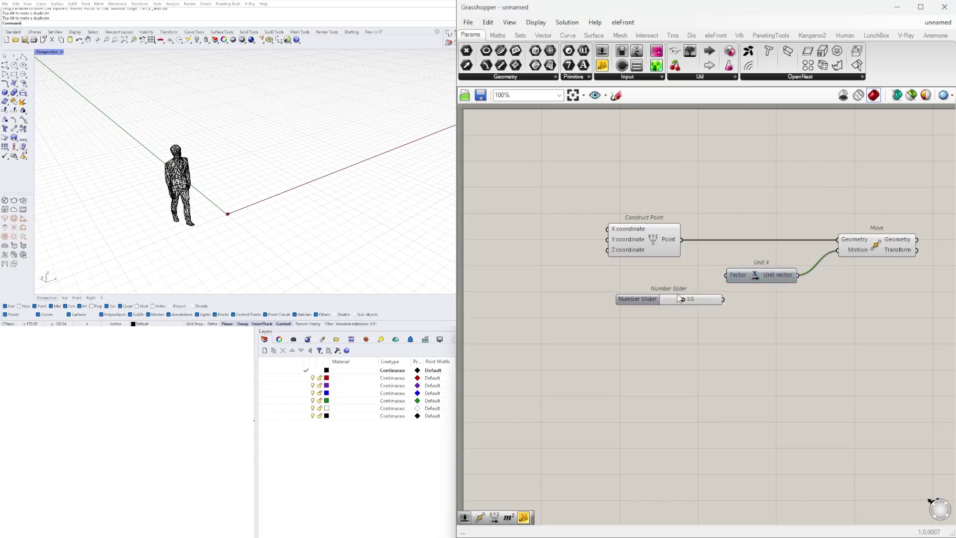
click(684, 287)
scroll(688, 292, up, 3)
double_click(690, 306)
text(8)
key(Return)
drag(666, 309, 631, 285)
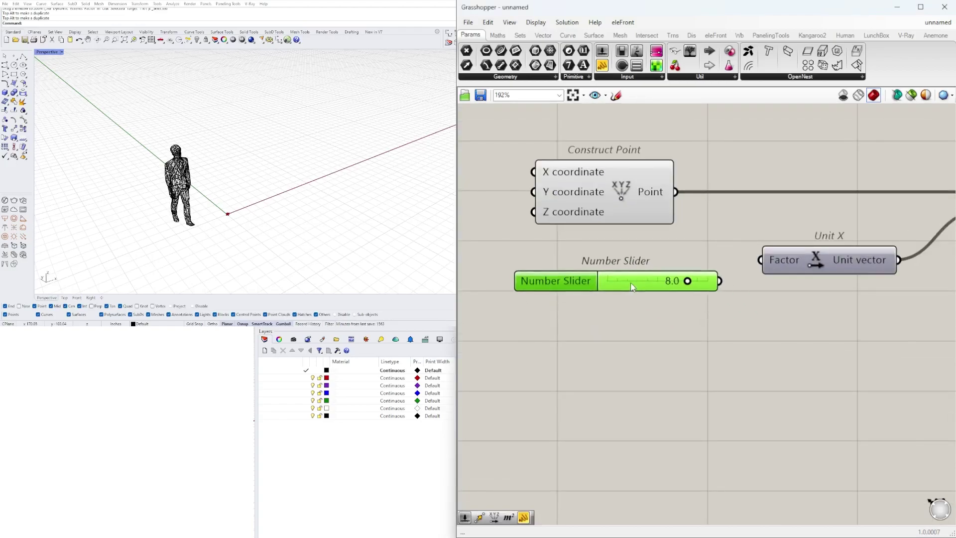
drag(694, 286, 659, 264)
Duplicate the Move and feed the first Move's resulting geometry into the copy
scroll(853, 301, down, 3)
right_drag(854, 301, 616, 297)
click(728, 237)
alt+drag(727, 236, 832, 263)
drag(781, 229, 872, 266)
Insert a Division component between the Unit X vector and the second Move's motion
double_click(726, 303)
text(/)
key(Return)
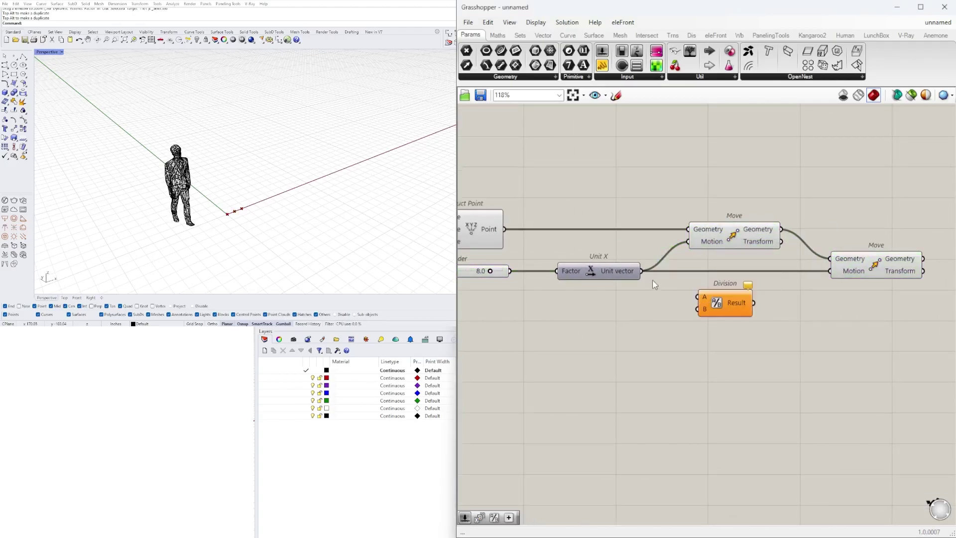
drag(689, 293, 695, 296)
drag(829, 281, 828, 280)
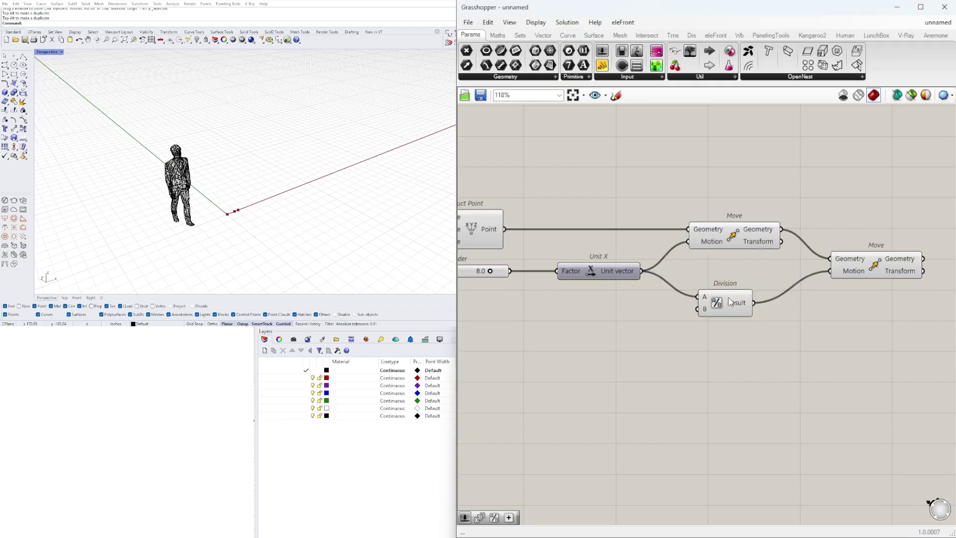
drag(728, 299, 743, 277)
Rewire the second Move's geometry input to the Construct Point output instead of the first Move
click(721, 234)
right_drag(616, 253, 698, 255)
scroll(594, 231, down, 2)
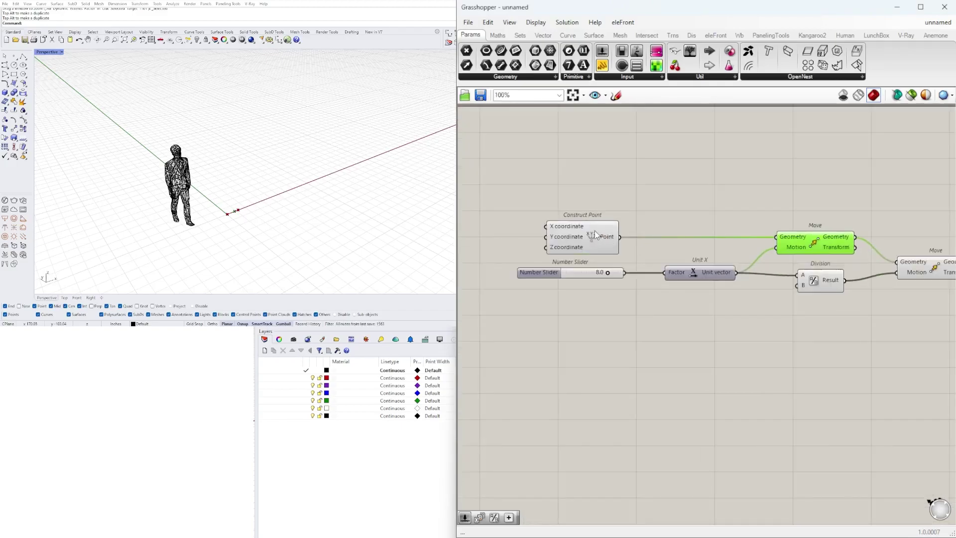
right_drag(594, 231, 518, 234)
drag(517, 234, 790, 257)
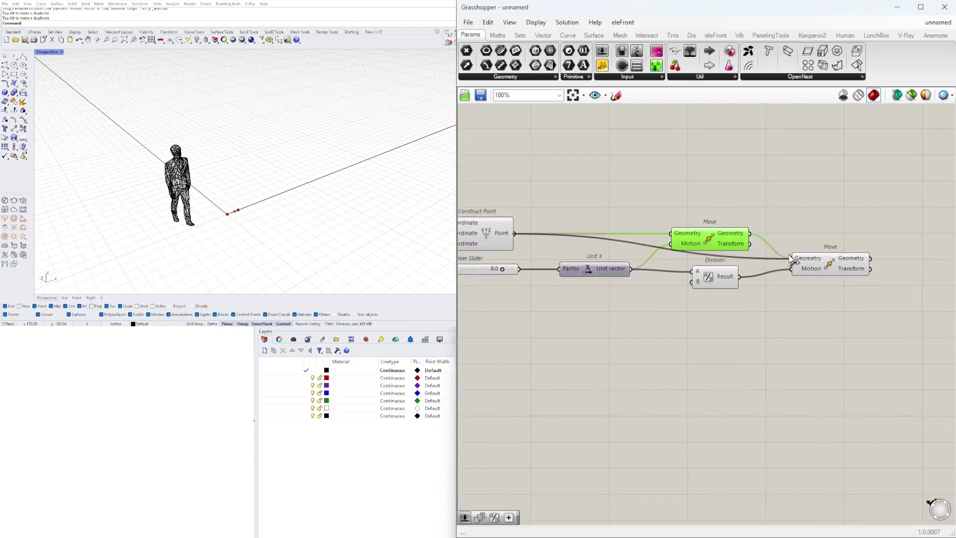
Arrange the two Move components one above the other, with Division to their lower left
drag(697, 281, 676, 292)
drag(711, 238, 830, 231)
drag(901, 319, 819, 237)
drag(814, 235, 760, 236)
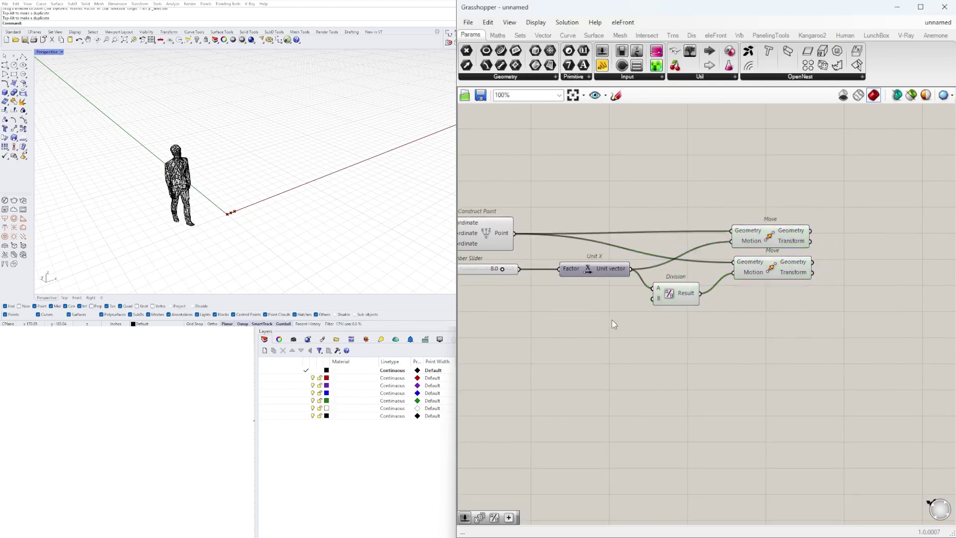
Rename the number slider LINE - 1 - LENGTH and put it in a group
scroll(636, 324, up, 3)
right_click(554, 305)
text(se)
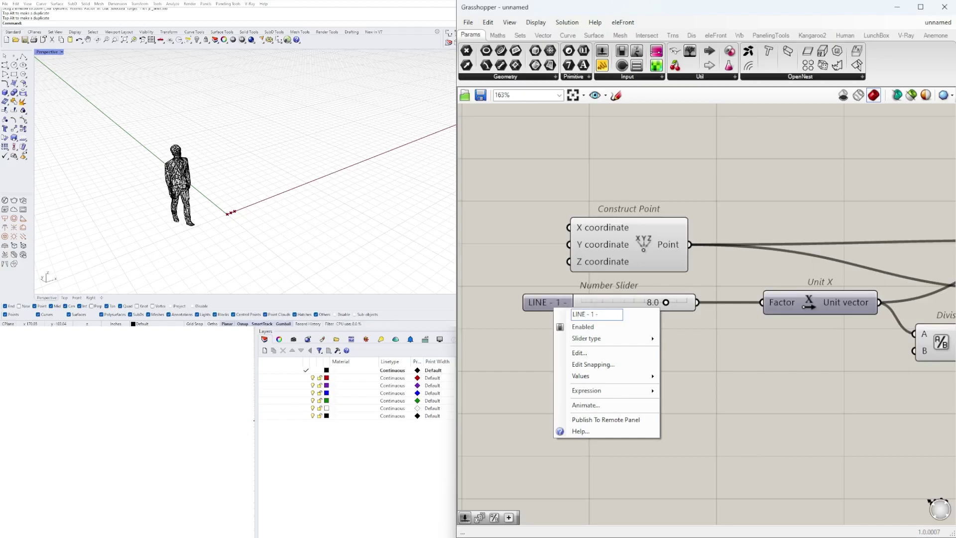
text(TH)
key(Return)
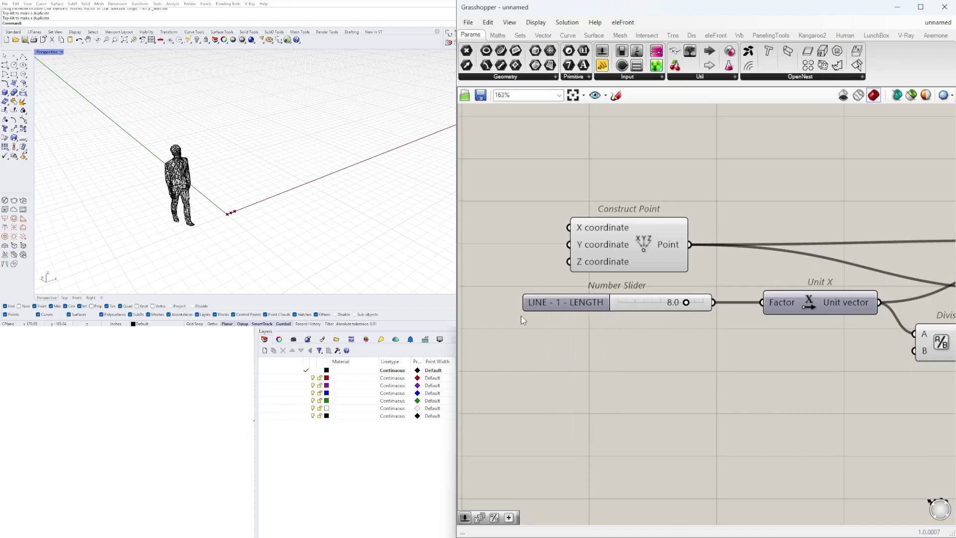
scroll(562, 294, down, 3)
click(565, 296)
key(ctrl+g)
Space the two stacked Move components further apart vertically
right_drag(714, 354, 642, 351)
scroll(647, 352, up, 1)
right_drag(762, 359, 603, 372)
drag(687, 258, 688, 241)
click(687, 300)
click(687, 335)
click(697, 244)
right_drag(767, 271, 711, 279)
click(773, 313)
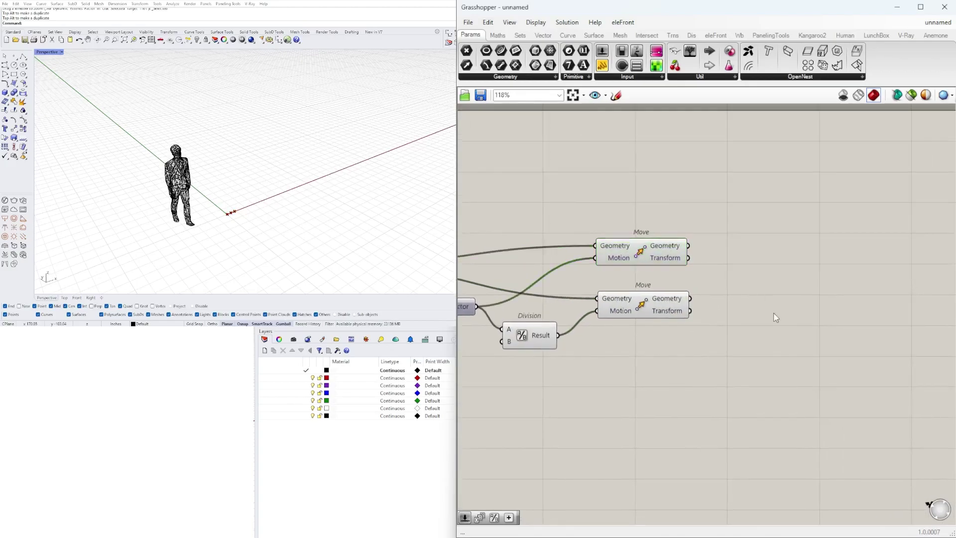
Add a third Move component and feed the upper Move's resulting geometry into it
double_click(775, 317)
text(move)
key(Return)
drag(721, 297, 728, 306)
drag(752, 312, 780, 209)
right_drag(568, 183, 696, 202)
double_click(681, 201)
text(x)
Duplicate the LINE - 1 - LENGTH slider together with its Unit X vector above the existing components
right_drag(593, 231, 767, 233)
drag(752, 397, 543, 322)
right_drag(689, 346, 603, 351)
alt+drag(665, 329, 814, 204)
right_drag(806, 171, 685, 237)
Add a Unit Y vector just above the copied Unit X
click(685, 235)
scroll(685, 236, up, 1)
drag(681, 273, 704, 274)
double_click(700, 246)
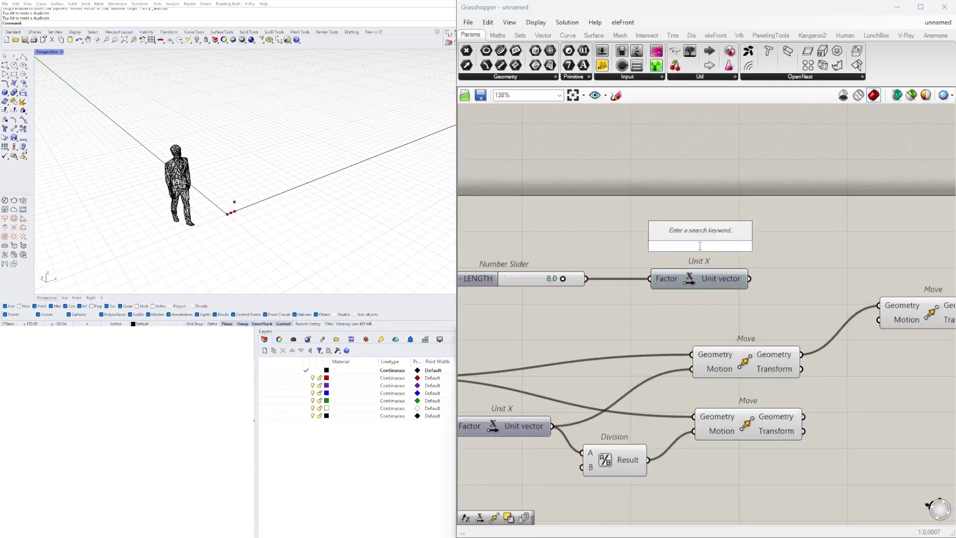
text(y)
click(683, 236)
right_drag(598, 266, 682, 282)
alt+drag(562, 297, 566, 277)
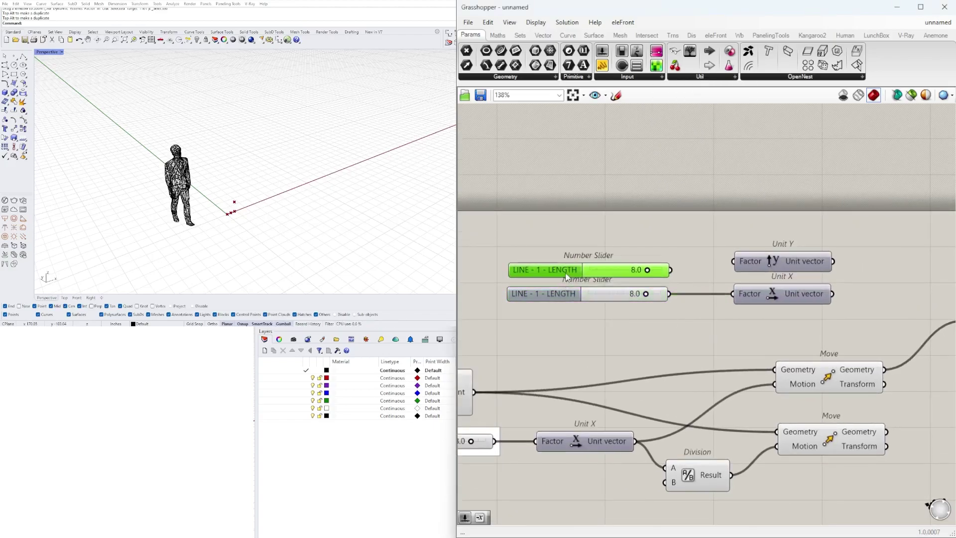
key(Delete)
Rename the copied slider LINE - 2 - LENGTH and duplicate it to drive the Unit Y factor
right_click(534, 294)
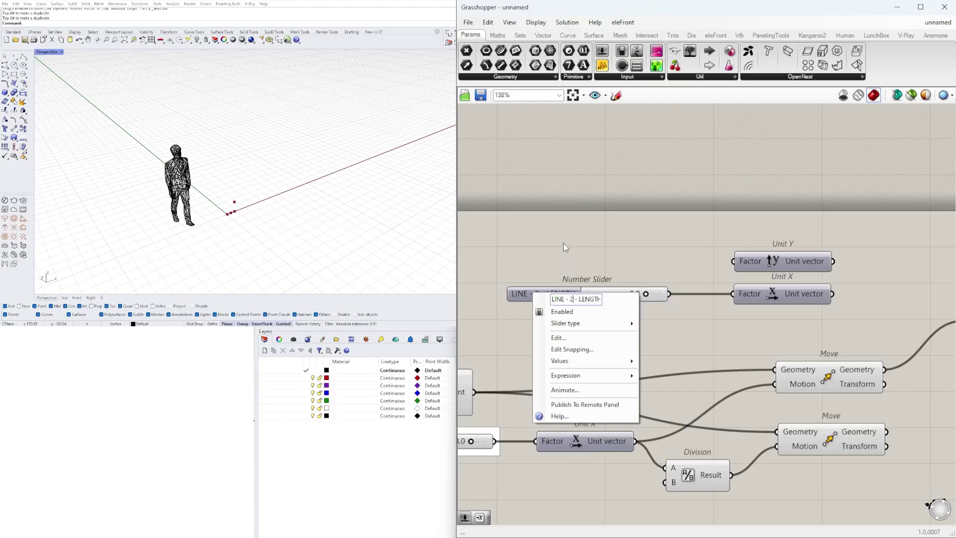
key(Return)
alt+drag(653, 302, 677, 269)
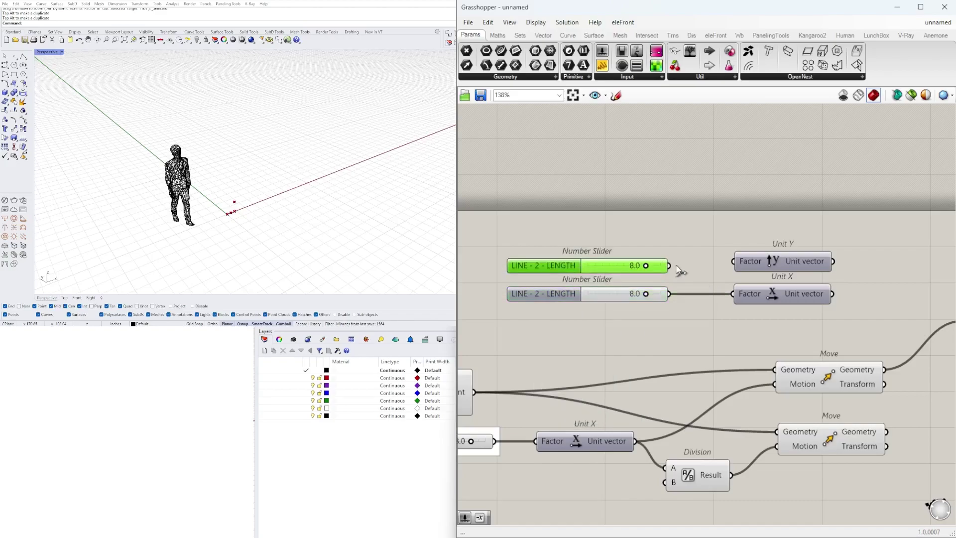
right_drag(756, 269, 623, 272)
drag(674, 263, 674, 268)
Sum the Unit Y and copied Unit X vectors with an Addition component and connect the result to the third Move's motion
double_click(744, 290)
text(+)
key(Return)
drag(769, 290, 780, 282)
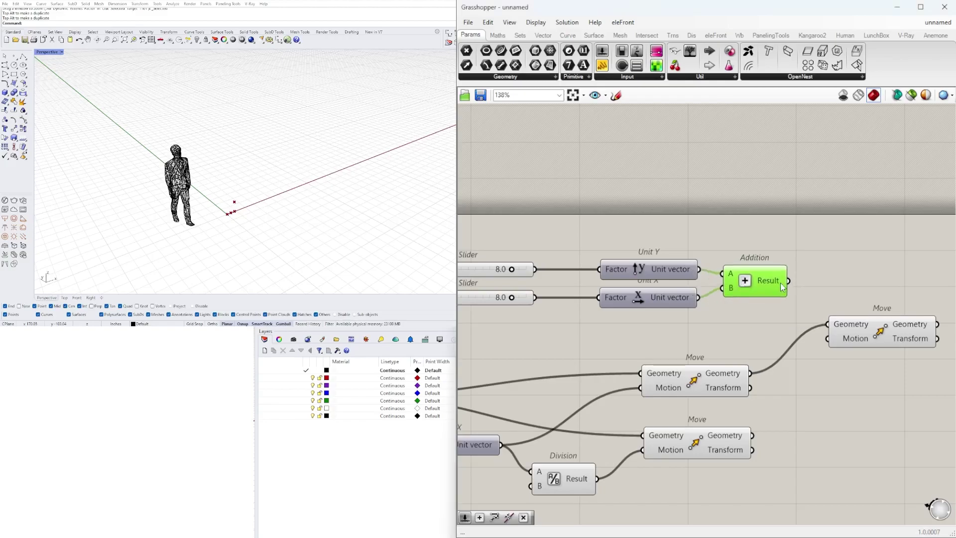
click(846, 342)
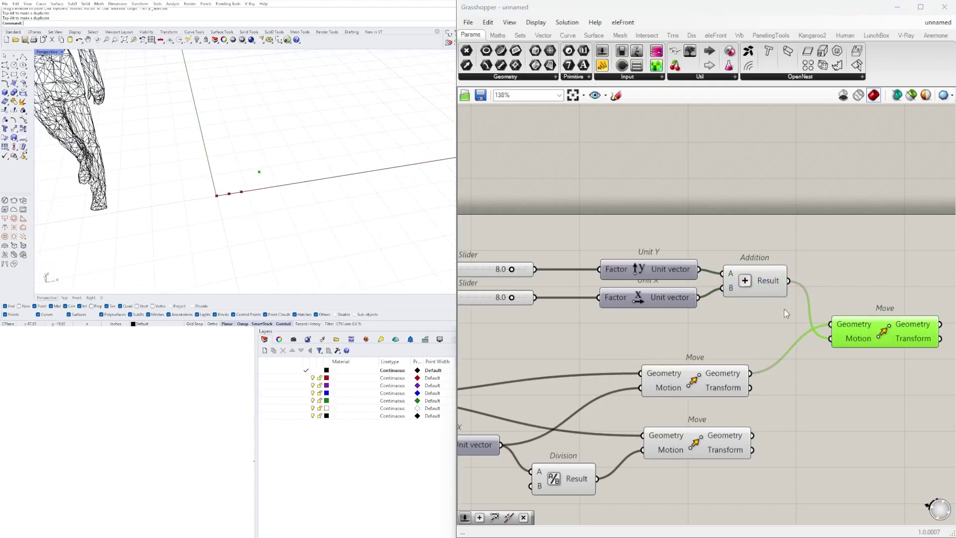
Reposition the second line's vector, Addition and Move components into a tidier layout
scroll(890, 355, down, 3)
right_drag(758, 353, 685, 360)
drag(680, 353, 711, 359)
right_drag(711, 359, 788, 360)
drag(786, 360, 740, 378)
right_drag(748, 330, 874, 323)
drag(796, 358, 633, 286)
drag(712, 316, 671, 329)
click(638, 345)
Try grouping the two LINE - 2 - LENGTH sliders, and remove the group
scroll(582, 335, up, 4)
drag(526, 329, 527, 318)
click(582, 359)
drag(583, 360, 552, 327)
mouse_move(544, 289)
mouse_down()
mouse_move(558, 268)
mouse_move(571, 292)
mouse_move(545, 292)
mouse_up()
key(ctrl+g)
click(558, 268)
drag(601, 250, 534, 325)
drag(532, 293, 572, 244)
click(653, 238)
click(578, 307)
key(ctrl+shift+g)
Place the second line's Unit X above Unit Y, lined up with their sliders
drag(799, 363, 693, 323)
drag(752, 322, 752, 259)
drag(767, 216, 685, 321)
click(632, 328)
drag(572, 292, 578, 293)
drag(777, 351, 689, 256)
drag(800, 261, 787, 290)
click(758, 344)
Group the two aligned LINE - 2 - LENGTH sliders
scroll(755, 327, down, 1)
drag(646, 295, 646, 293)
drag(658, 343, 607, 277)
key(ctrl+g)
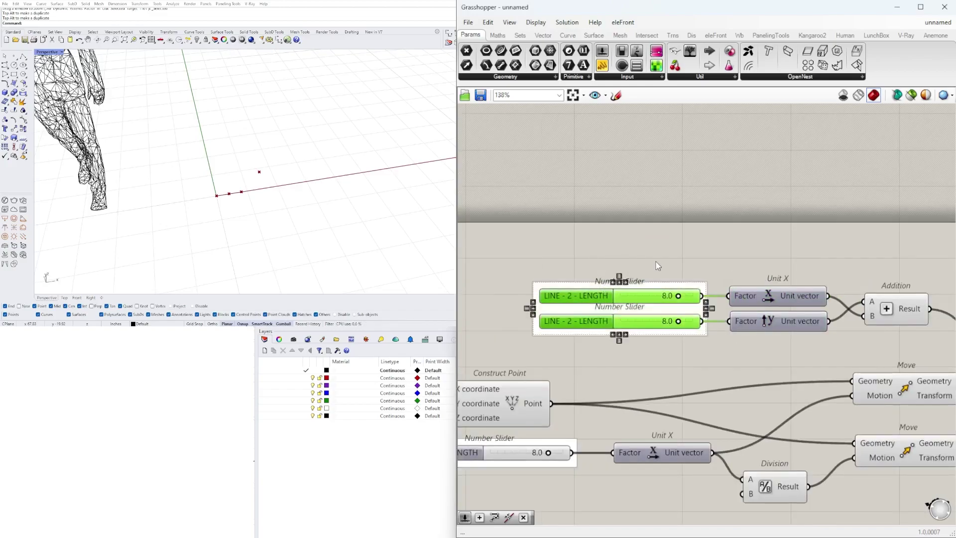
click(654, 264)
Duplicate the third Move and feed the third Move's resulting geometry into the new copy
scroll(642, 271, down, 5)
scroll(784, 343, up, 4)
click(785, 280)
scroll(789, 354, down, 1)
mouse_move(820, 366)
right_down()
mouse_move(789, 354)
mouse_move(815, 352)
right_up()
click(701, 325)
click(762, 387)
alt+drag(769, 281, 855, 302)
mouse_move(796, 326)
right_down()
mouse_move(874, 326)
mouse_move(790, 332)
right_up()
Replace the fourth Move's motion input with the first line's Unit X vector
drag(563, 338, 582, 336)
key(ctrl+z)
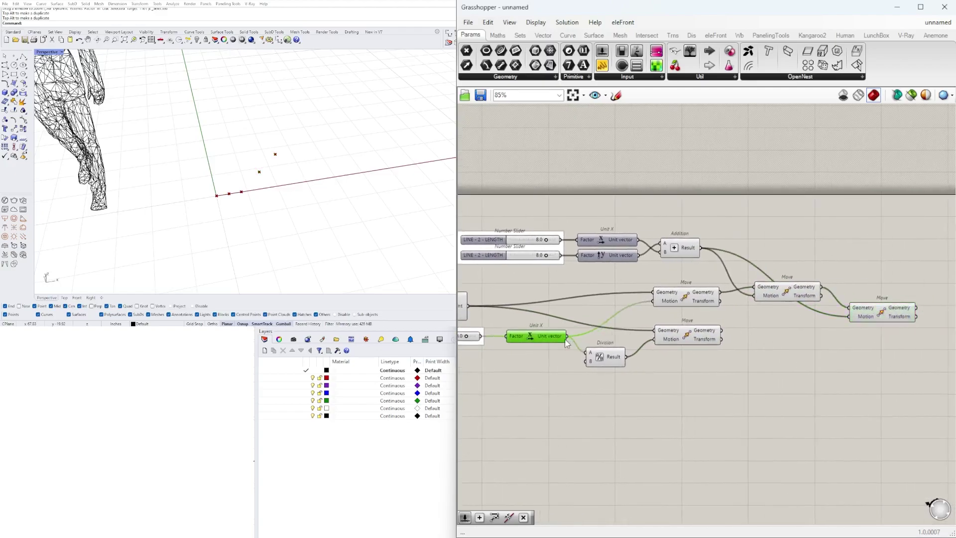
drag(743, 320, 852, 317)
click(771, 348)
drag(706, 342, 707, 328)
click(751, 363)
drag(871, 316, 864, 318)
Rearrange the Move components at the end of the definition to untangle their wires
right_drag(848, 334, 823, 334)
drag(845, 316, 857, 326)
click(781, 317)
scroll(726, 309, down, 2)
drag(757, 300, 759, 301)
click(838, 292)
drag(811, 323, 814, 326)
Rename the first line's length slider to LINE - 1 & 3 - LENGTH
scroll(483, 330, up, 5)
right_drag(483, 330, 606, 331)
click(595, 337)
click(581, 329)
click(586, 370)
scroll(586, 371, down, 1)
right_drag(586, 370, 579, 373)
scroll(655, 391, down, 2)
right_drag(655, 391, 607, 340)
scroll(583, 346, down, 1)
right_drag(518, 319, 580, 319)
mouse_move(574, 308)
mouse_down()
mouse_move(547, 314)
mouse_move(575, 313)
mouse_up()
scroll(574, 308, up, 4)
right_click(574, 308)
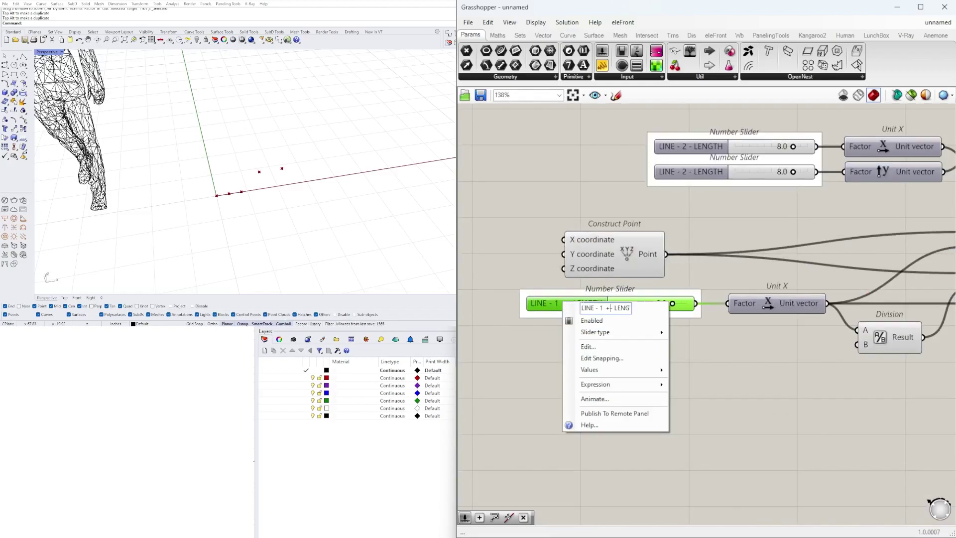
key(Return)
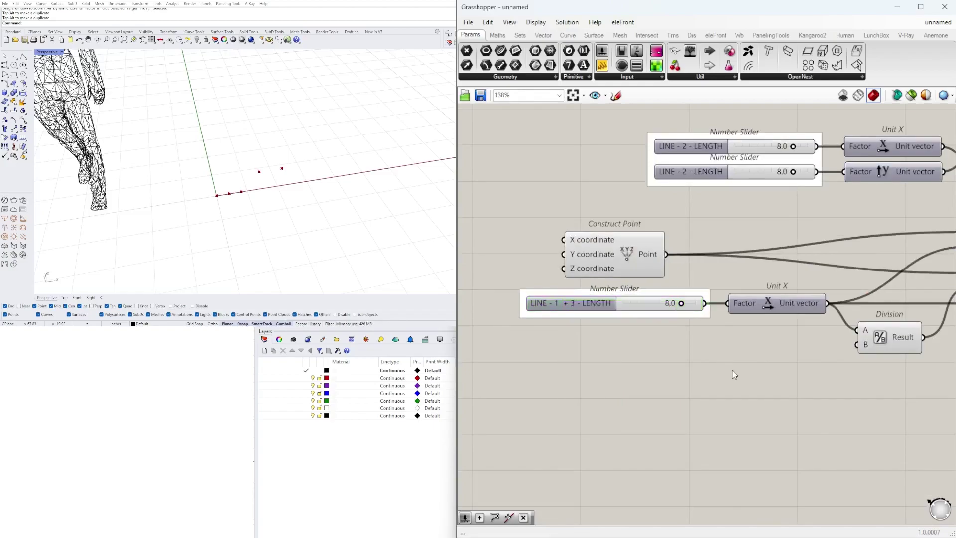
right_click(577, 305)
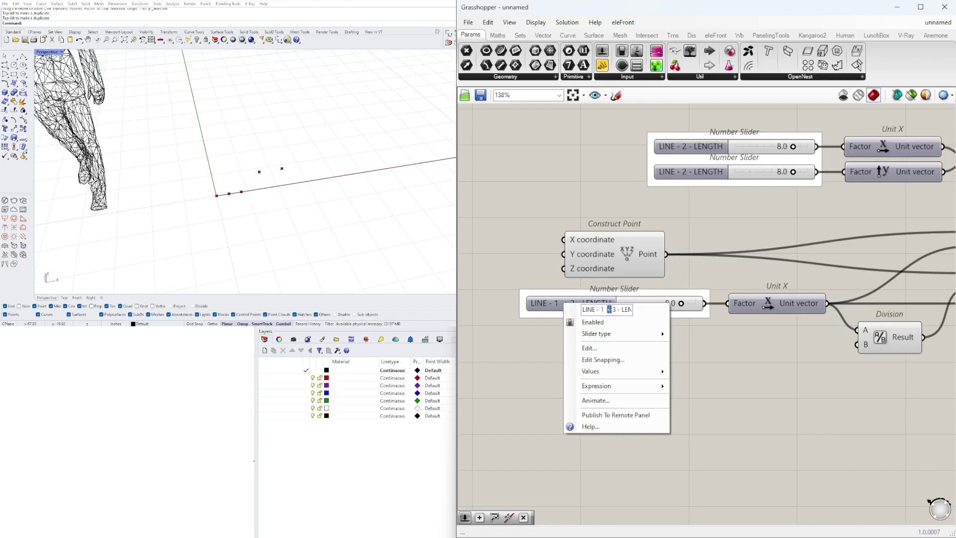
click(802, 441)
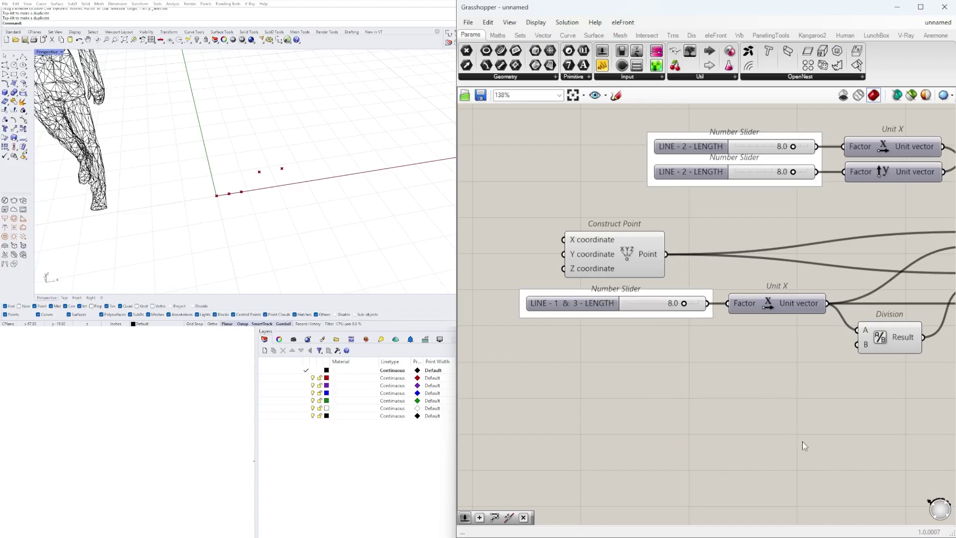
Duplicate the fourth Move beyond the end of the chain and feed the fourth Move's geometry into the copy
scroll(799, 428, down, 4)
right_drag(776, 387, 539, 341)
scroll(627, 339, down, 2)
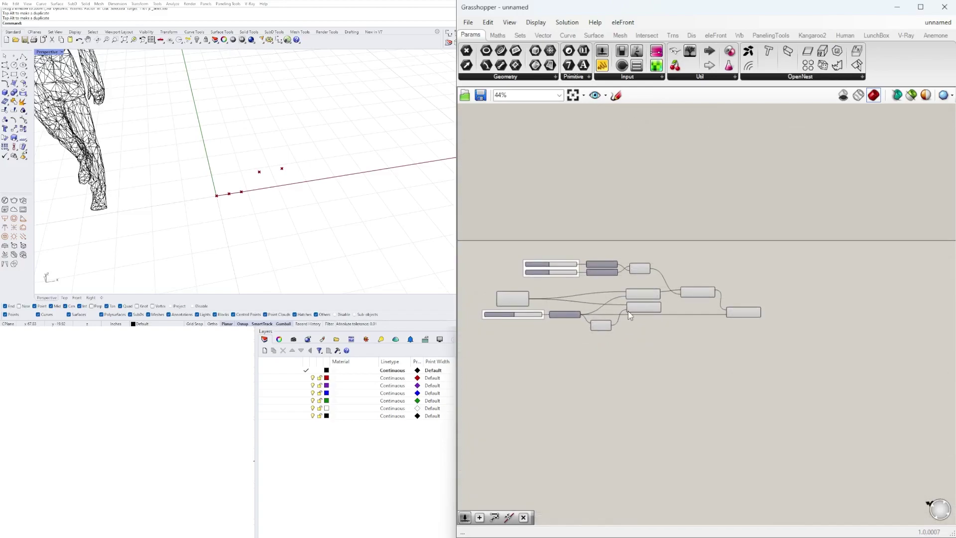
scroll(694, 296, up, 3)
click(695, 299)
drag(695, 299, 696, 303)
drag(759, 347, 907, 301)
right_drag(759, 271, 793, 271)
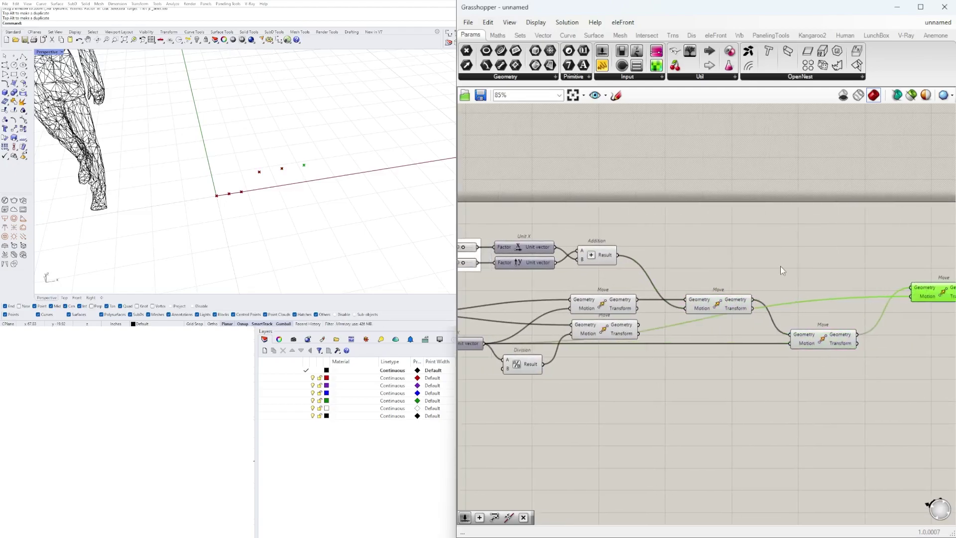
Add a Negative component and feed it the second line's Unit Y vector
double_click(712, 252)
text(NEG)
key(Return)
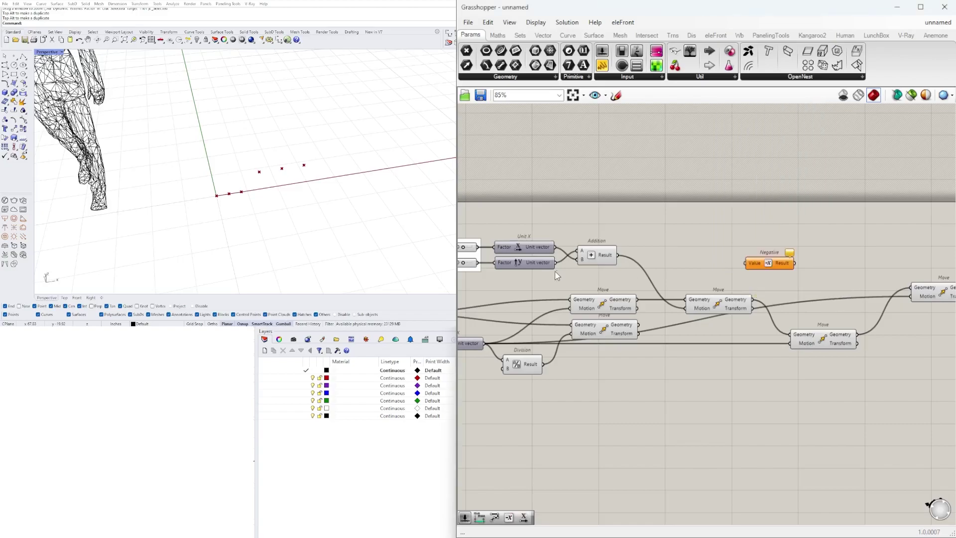
drag(736, 271, 747, 264)
drag(758, 267, 696, 280)
double_click(755, 254)
key(Escape)
Duplicate the Addition of the second line's unit vectors and place the copy above the Negative component
alt+drag(594, 255, 760, 256)
drag(602, 258, 610, 230)
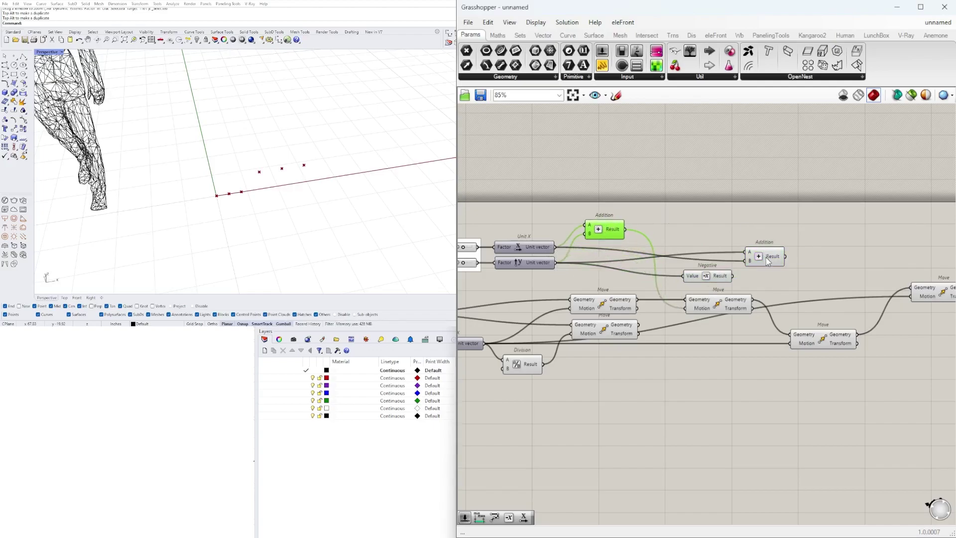
drag(768, 260, 731, 248)
click(941, 293)
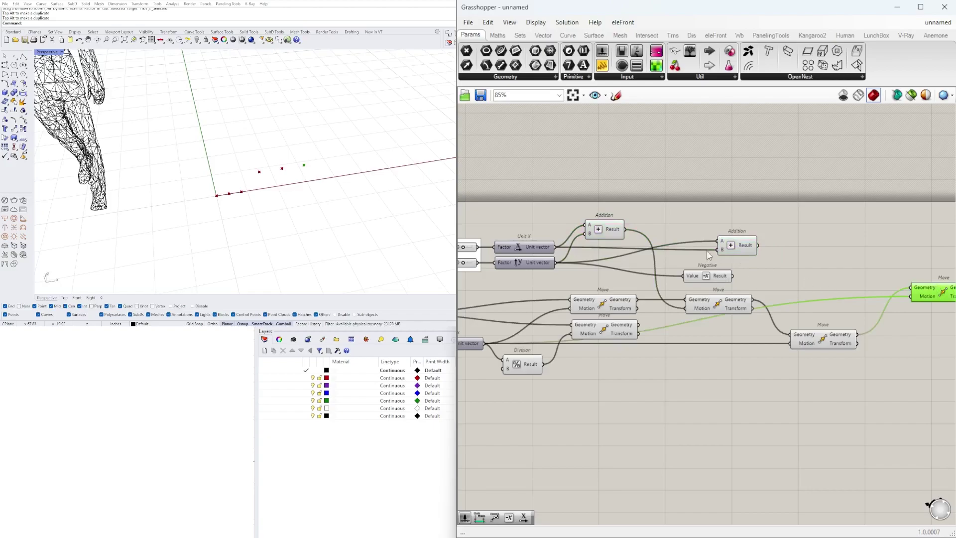
drag(751, 241, 723, 242)
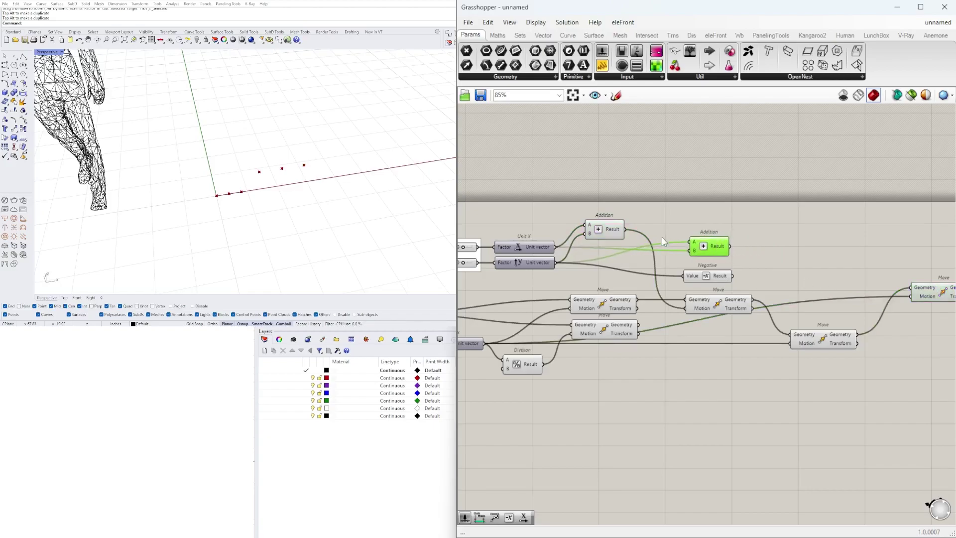
Feed the Negative result into the copied Addition's B input and that Addition's result into the last Move's motion
click(707, 277)
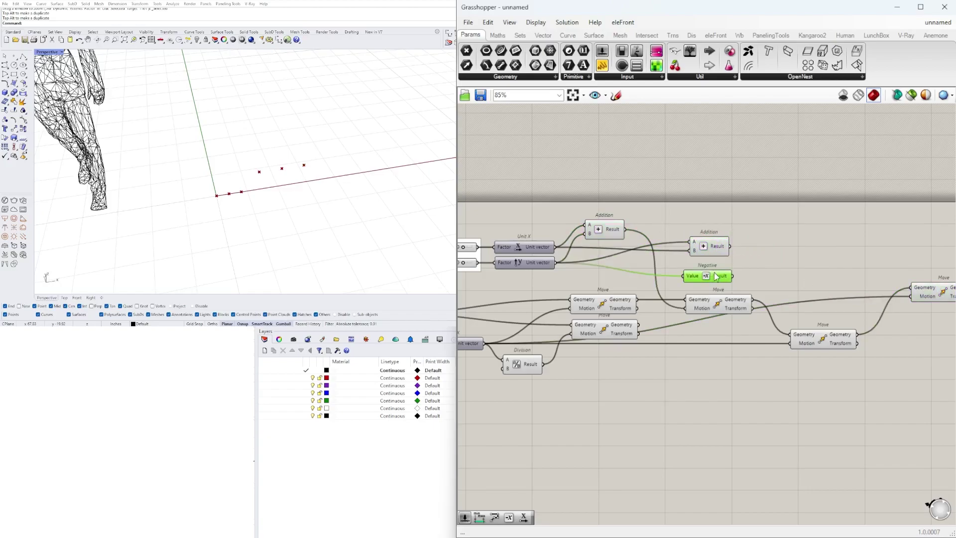
drag(710, 252, 787, 253)
drag(802, 252, 814, 277)
drag(915, 301, 915, 299)
right_drag(917, 319, 808, 322)
drag(833, 296, 833, 299)
right_drag(289, 200, 278, 239)
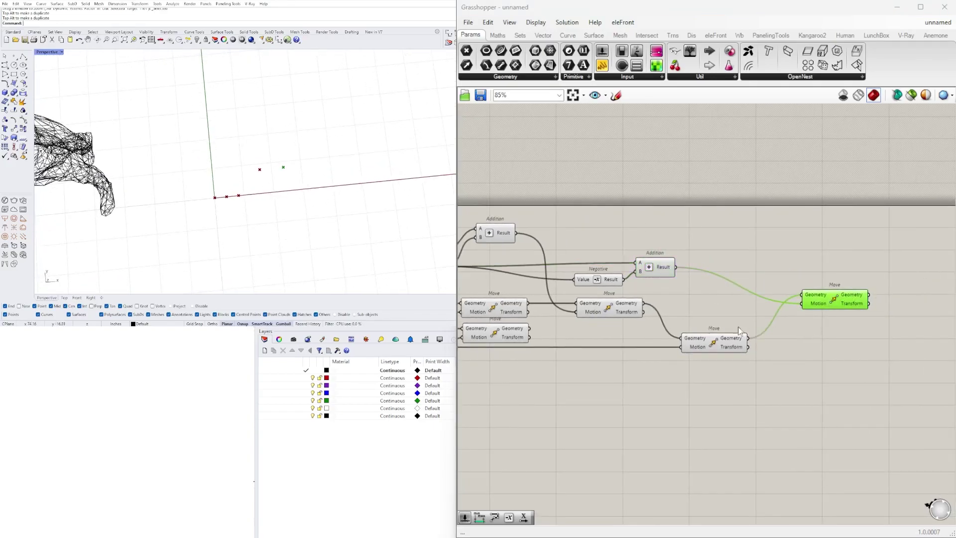
Examine the wiring into the last two Move components
click(773, 348)
scroll(775, 351, down, 2)
drag(815, 318, 809, 314)
right_drag(641, 319, 735, 295)
scroll(736, 295, up, 2)
click(757, 297)
right_drag(874, 335, 723, 320)
click(717, 319)
right_drag(783, 332, 691, 325)
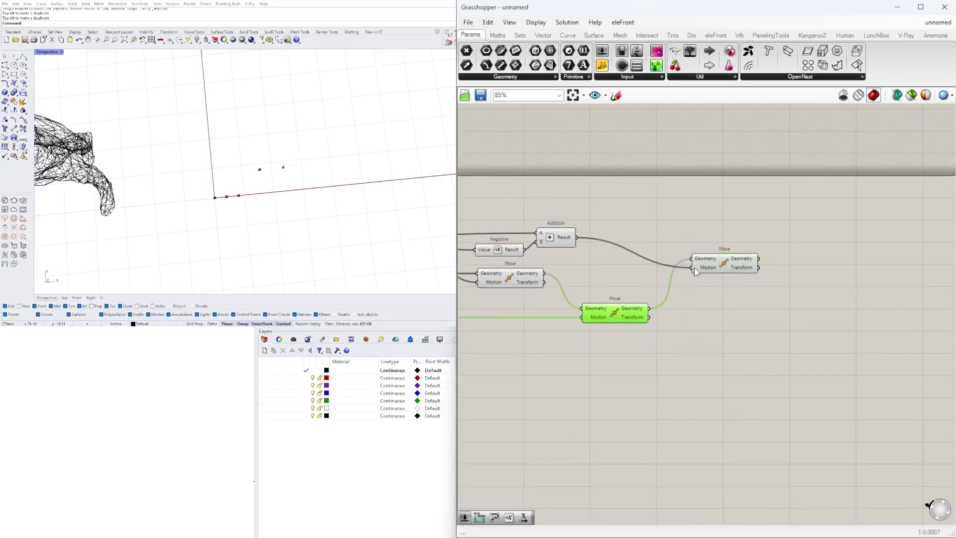
Delete the Negative component and the copied Addition
right_drag(624, 280, 784, 279)
drag(736, 253, 633, 218)
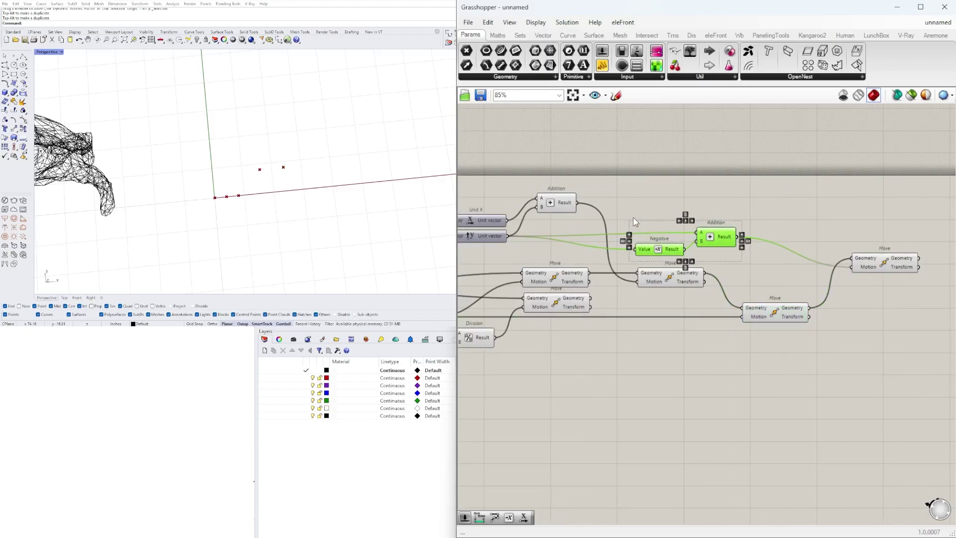
key(Delete)
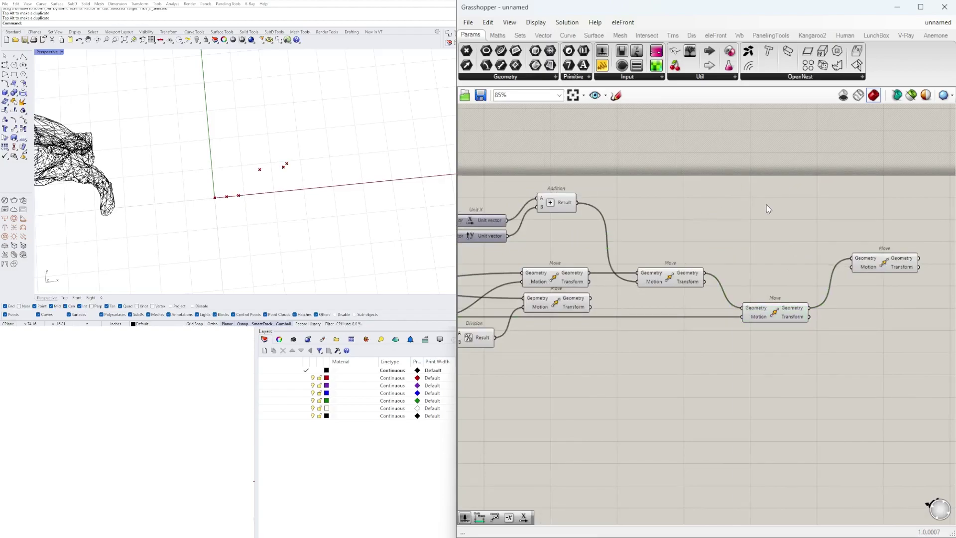
Connect the second line's Unit X vector directly to the last Move's motion input
double_click(674, 250)
click(639, 210)
drag(523, 228, 885, 267)
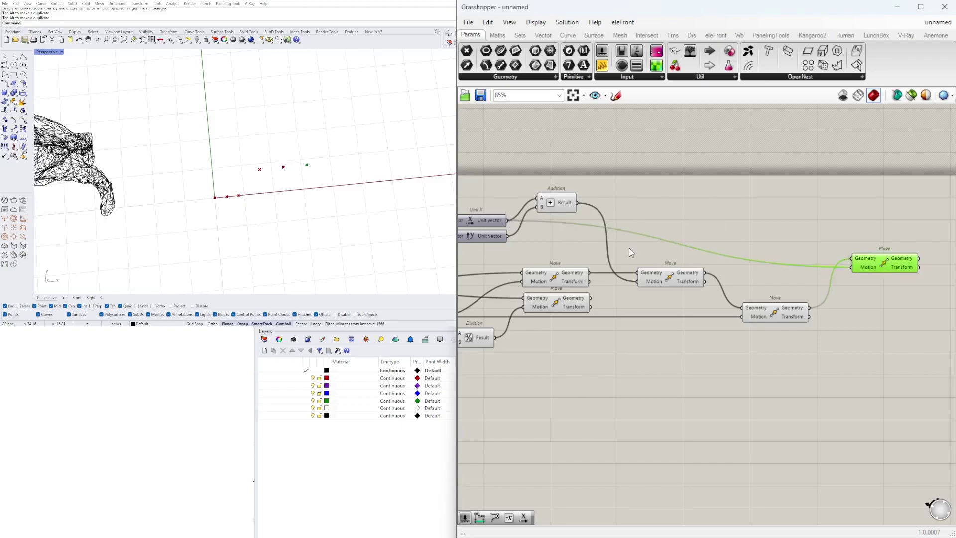
Add an Addition component before the last Move and feed its A input with the second line's Unit X vector
double_click(670, 226)
text(+)
key(Return)
drag(592, 224, 651, 222)
drag(666, 226, 771, 231)
Add a Negative component beside the new Addition and feed it the second line's Unit Y vector
click(709, 246)
double_click(716, 243)
text(ne)
click(716, 232)
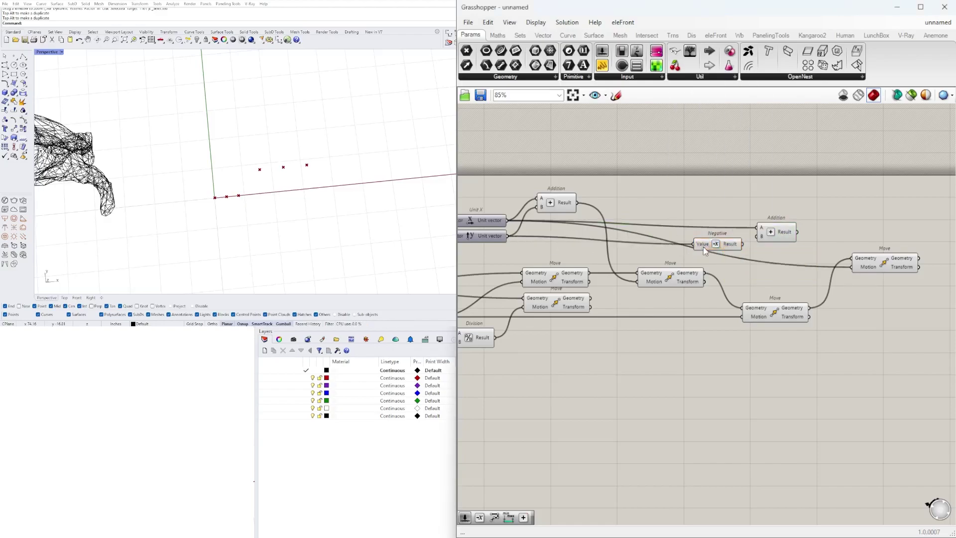
Feed the Negative result into the new Addition's B input and the Addition's result into the last Move's motion
drag(797, 227, 852, 268)
right_drag(858, 237, 795, 243)
click(801, 268)
click(802, 213)
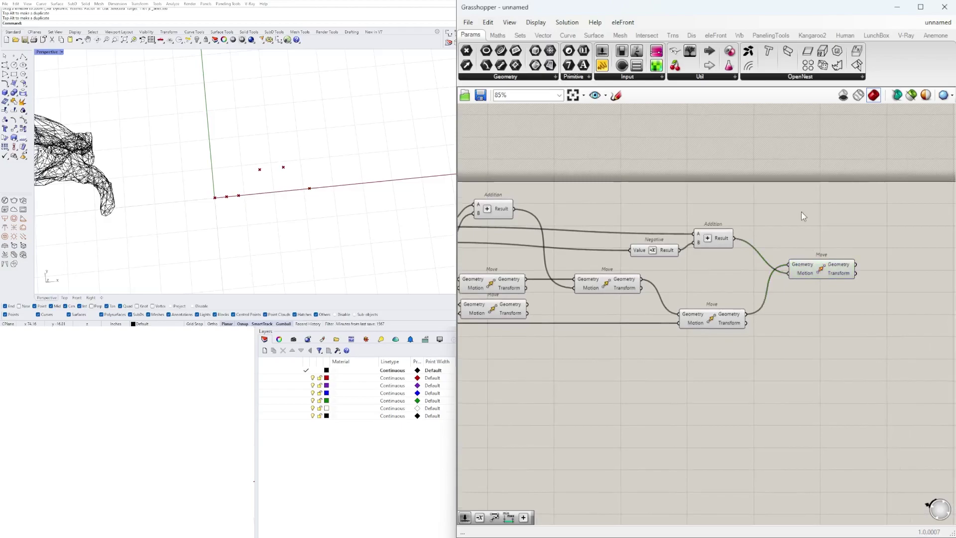
scroll(802, 213, down, 2)
click(812, 249)
drag(812, 249, 809, 248)
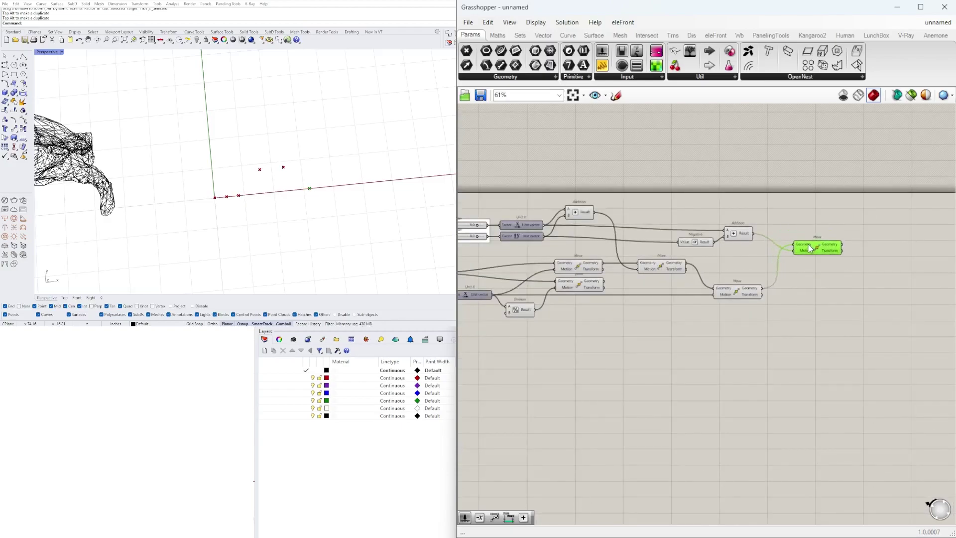
Add a PolyLine component below the Move components
scroll(693, 348, up, 3)
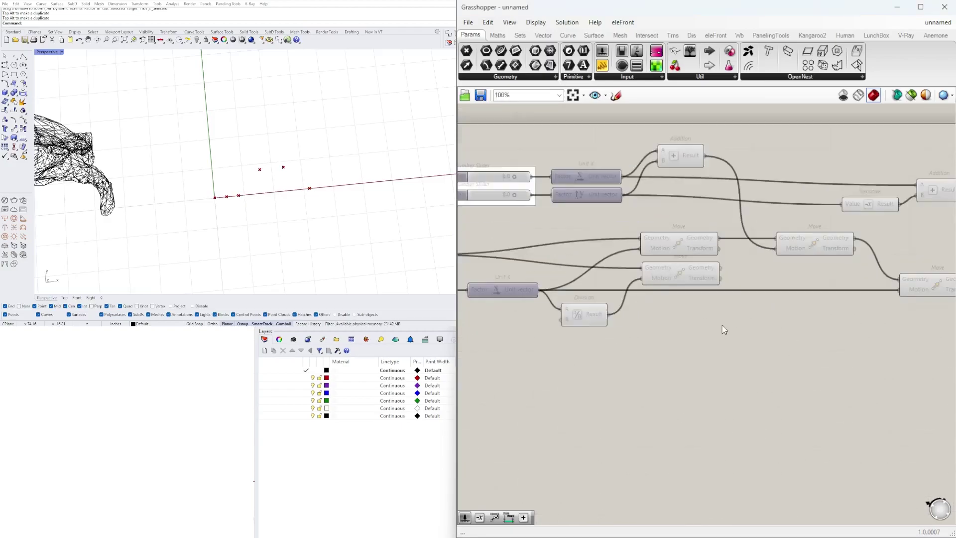
double_click(728, 346)
text(POLYL)
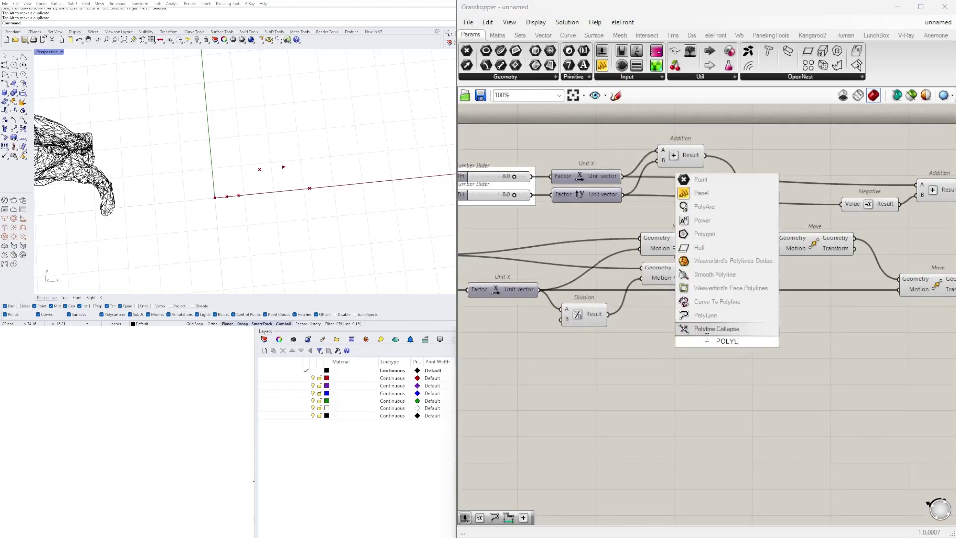
click(704, 315)
scroll(761, 323, down, 3)
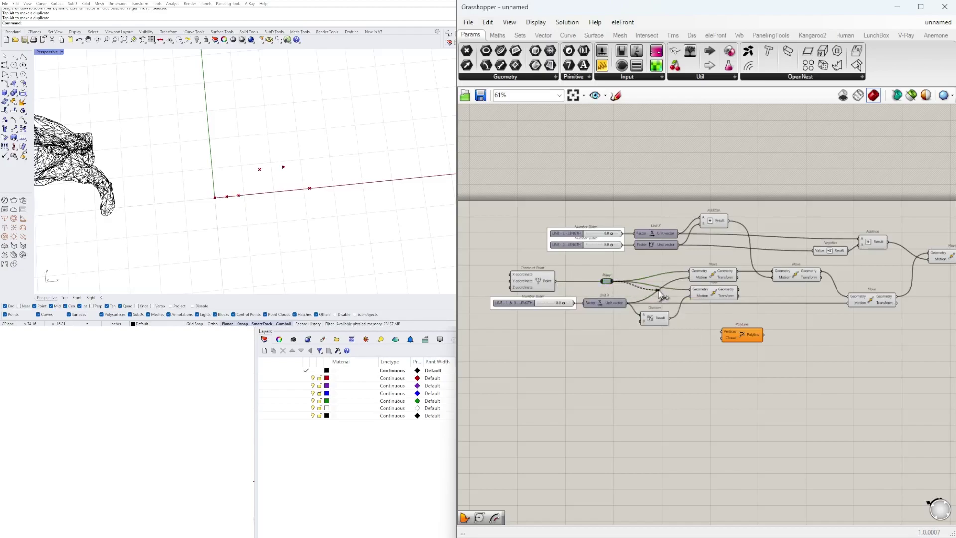
Connect the origin point and the moved points in order to the PolyLine's vertices, routing the origin point through a Relay
click(542, 274)
right_drag(617, 286, 549, 282)
drag(659, 329, 693, 328)
click(659, 276)
right_drag(714, 313, 648, 319)
drag(650, 334, 830, 299)
scroll(832, 323, up, 3)
click(687, 303)
right_drag(828, 305, 702, 323)
drag(720, 327, 803, 292)
Place the PolyLine beside the last Move and hide the wires into its Vertices input
click(829, 259)
right_drag(829, 260, 747, 274)
drag(751, 299, 685, 264)
right_click(763, 296)
click(859, 315)
click(667, 226)
Add an Offset Curve component after the PolyLine
scroll(294, 203, down, 6)
right_drag(560, 374, 712, 369)
scroll(687, 368, down, 4)
right_drag(677, 368, 631, 341)
scroll(871, 358, down, 1)
scroll(833, 355, up, 3)
scroll(841, 287, up, 3)
double_click(843, 287)
text(off)
click(820, 246)
Add a number slider set to 1.5 and feed it into a new Division component below the PolyLine
double_click(628, 341)
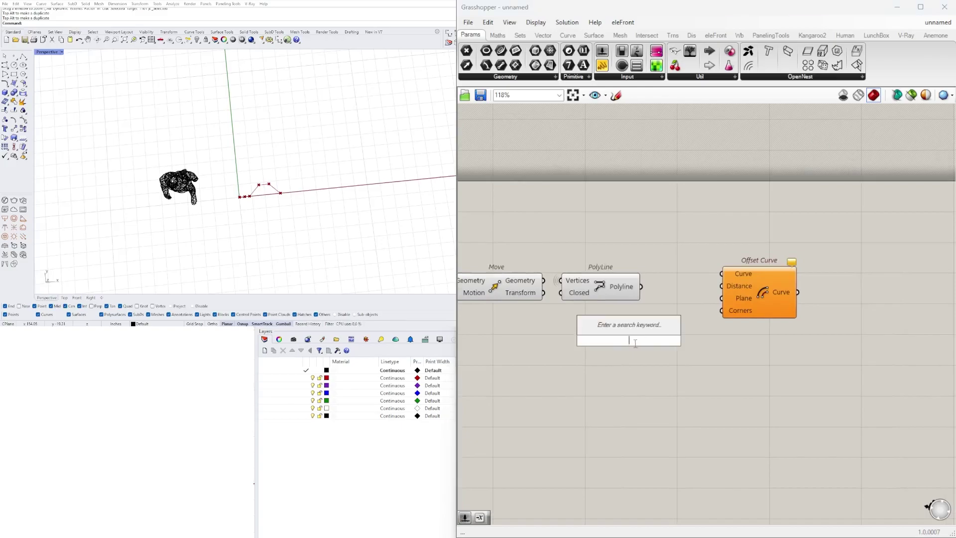
double_click(649, 386)
text(1.5)
key(Return)
double_click(728, 392)
text(/)
key(Return)
drag(737, 393, 602, 340)
shift+click(684, 382)
click(646, 347)
Feed the polyline and the Division result into the Offset Curve's curve and distance inputs, and duplicate the Offset Curve below
drag(746, 288, 784, 298)
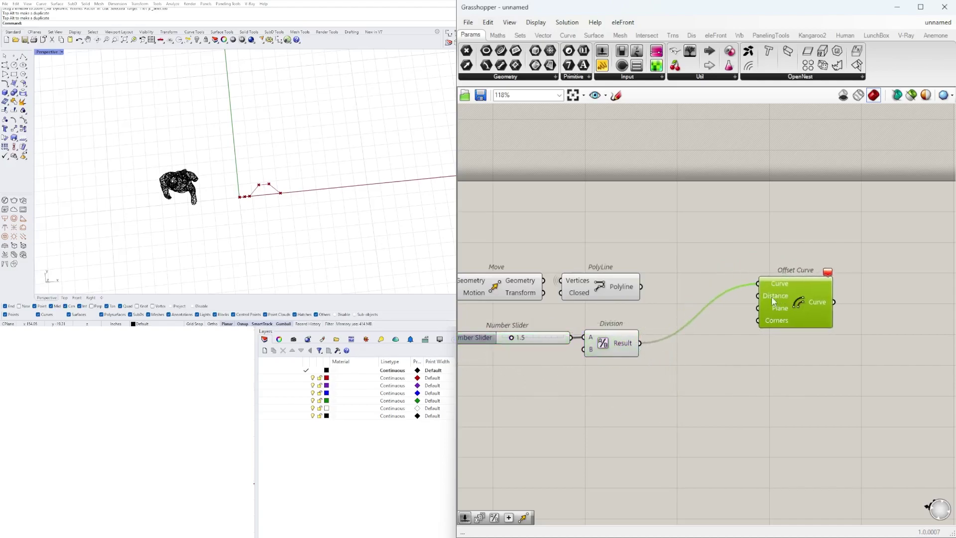
key(ctrl+z)
drag(641, 286, 797, 304)
alt+drag(797, 359, 797, 359)
Insert a Negative component between the Division result and the second Offset Curve's distance input
double_click(691, 407)
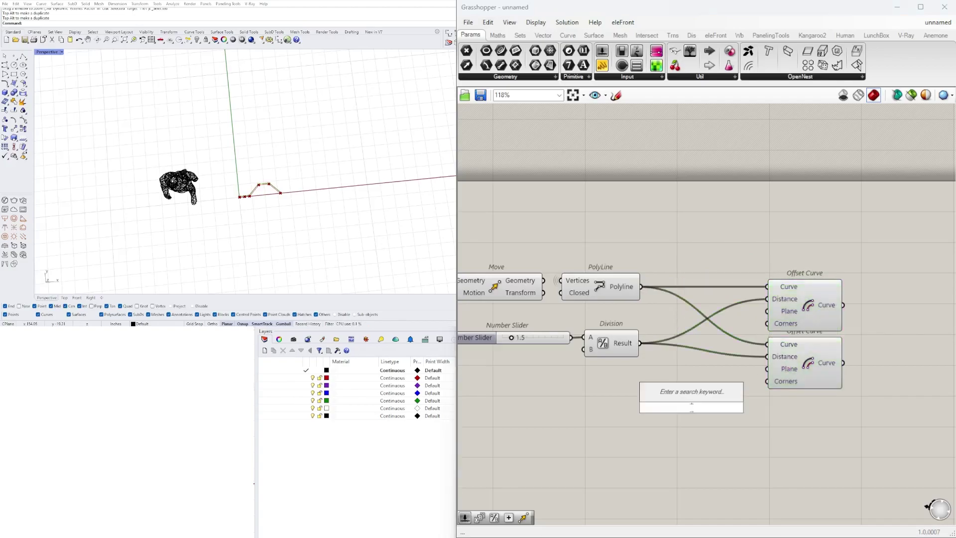
text(neg)
click(666, 394)
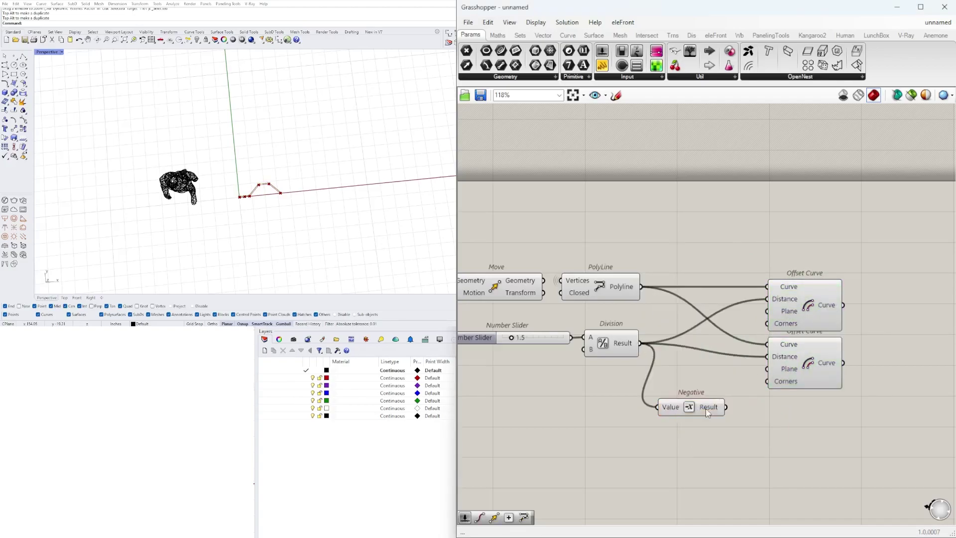
drag(701, 406, 725, 357)
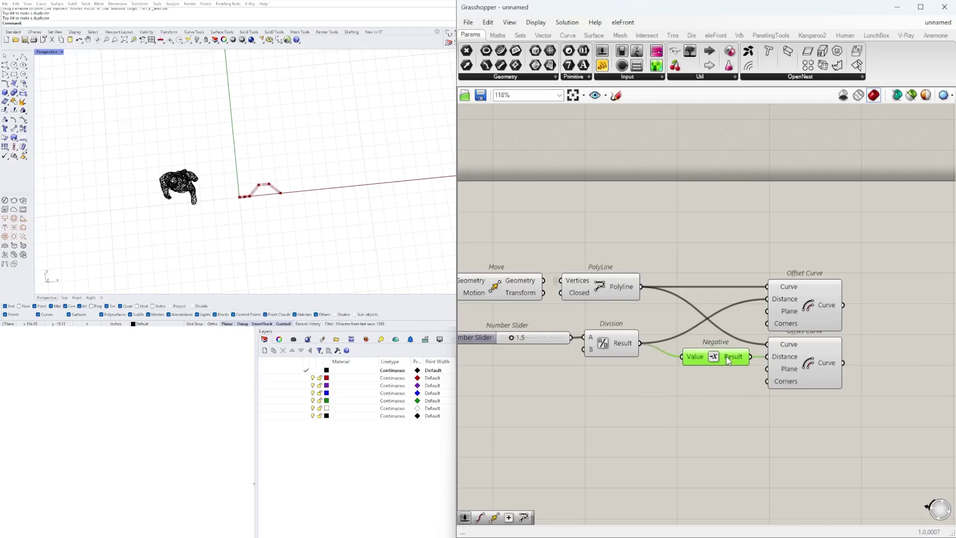
click(717, 319)
right_drag(716, 320, 789, 312)
drag(814, 394, 558, 235)
middle_click(557, 234)
click(590, 211)
Add a Loft component and feed both Offset Curve results into its curves input
right_drag(911, 326, 709, 314)
click(792, 320)
double_click(794, 324)
text(loft)
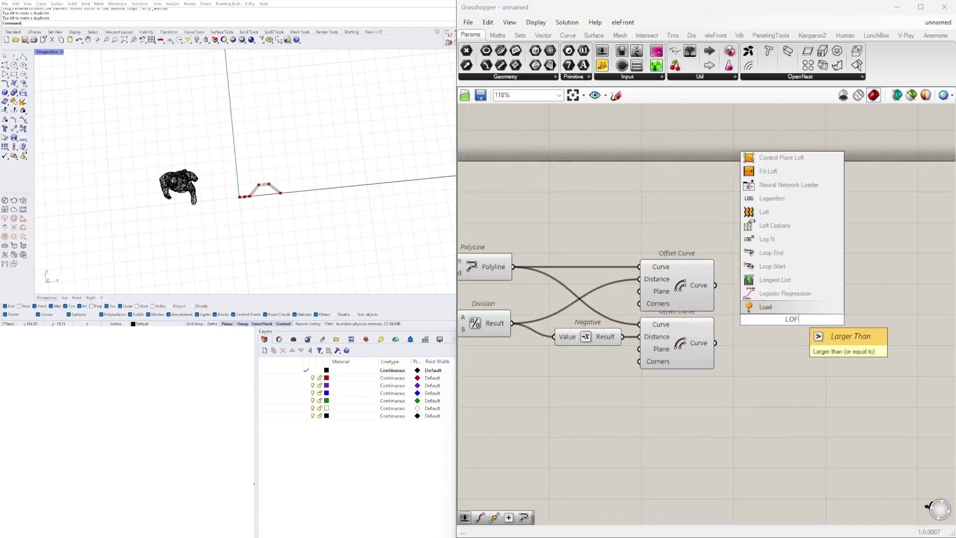
key(Return)
drag(768, 319, 784, 290)
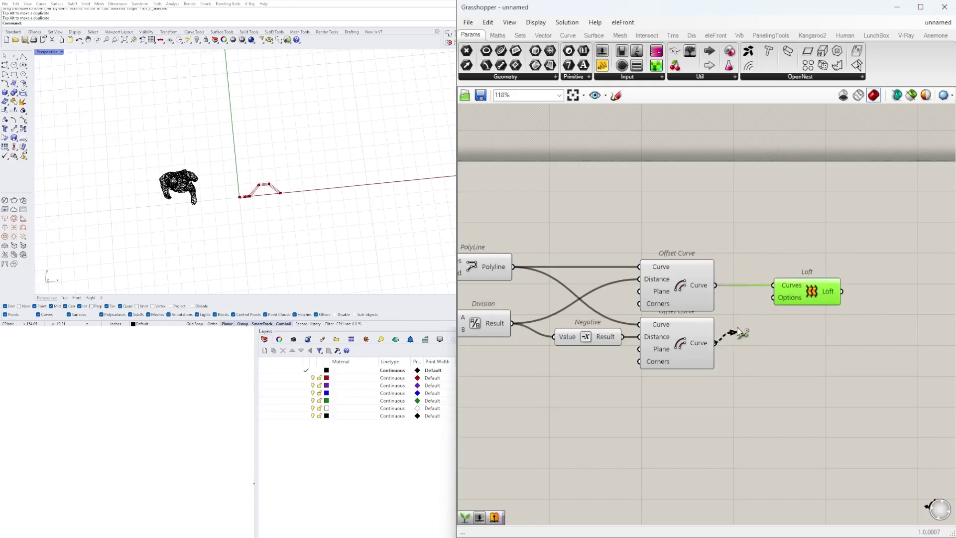
drag(838, 351, 778, 267)
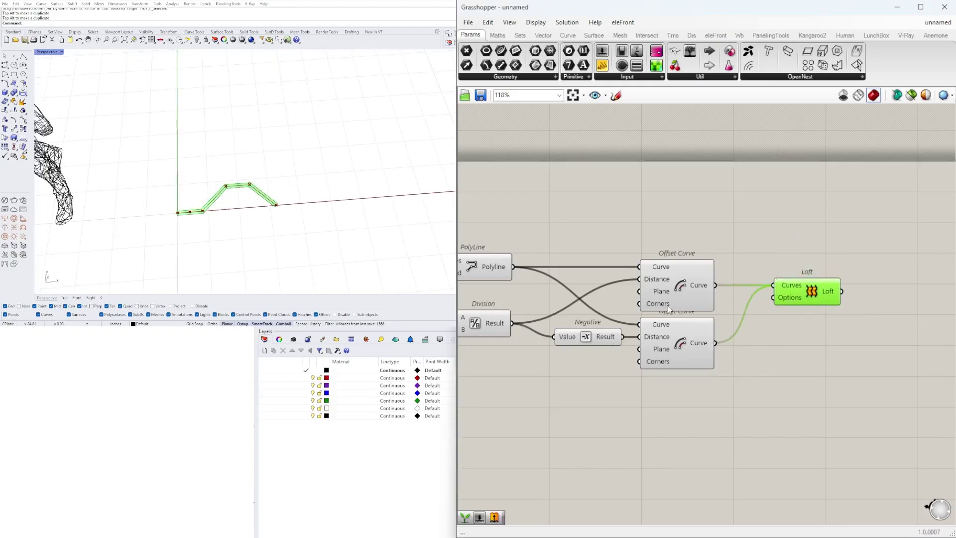
click(691, 236)
Shift the 1.5 slider, Division, Negative, Offset Curve and Loft components away from the PolyLine to free up space
scroll(692, 240, down, 3)
drag(837, 386, 616, 293)
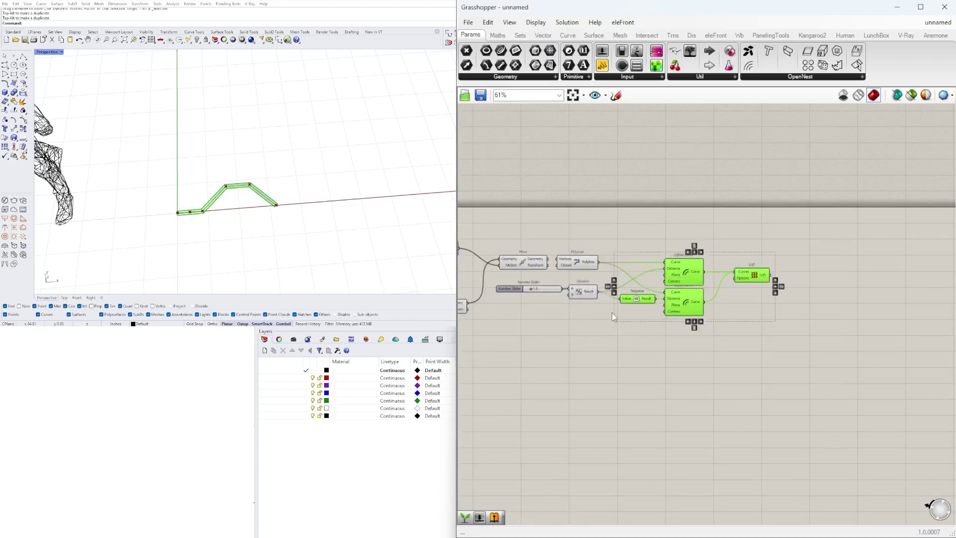
drag(875, 401, 641, 256)
shift+drag(695, 380, 558, 278)
drag(672, 264, 854, 336)
Route the Offset Curves' curve inputs through a Relay and disconnect the PolyLine from it
click(819, 331)
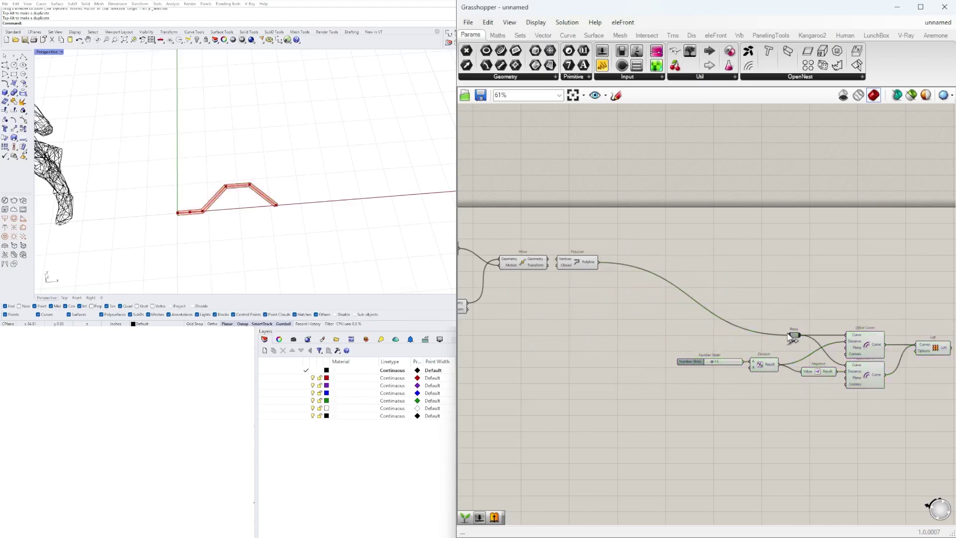
ctrl+drag(595, 265, 595, 261)
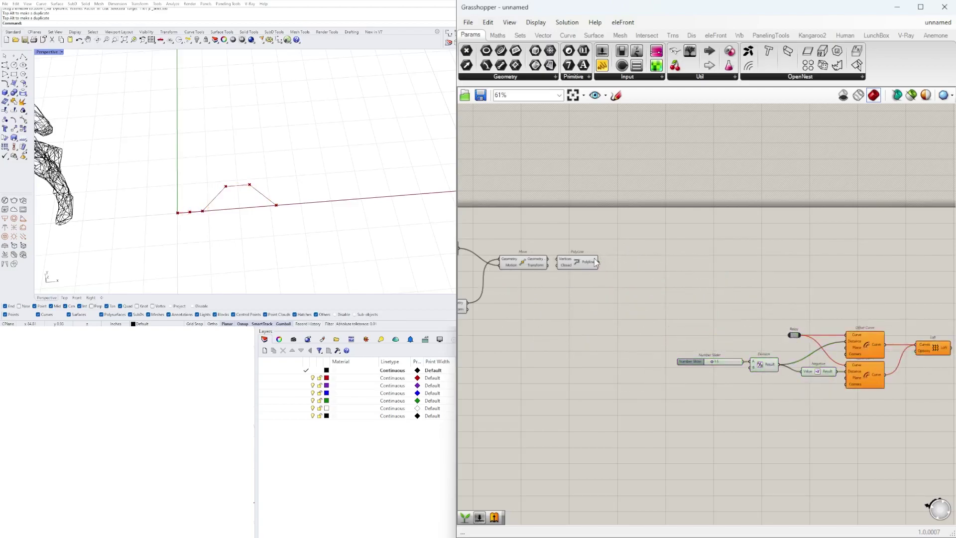
Add a Move component fed by the PolyLine and a Series component wired to its motion input
double_click(671, 278)
text(MO)
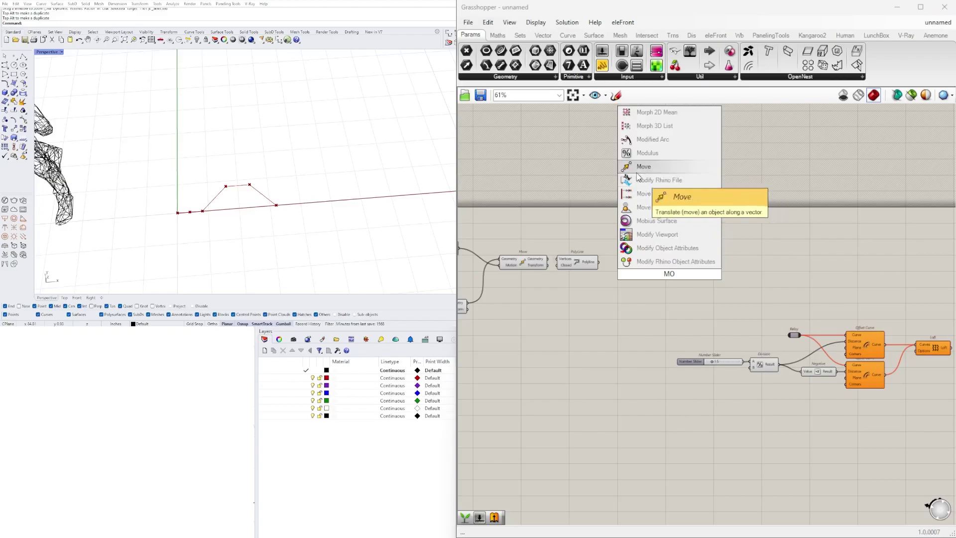
click(637, 169)
double_click(581, 317)
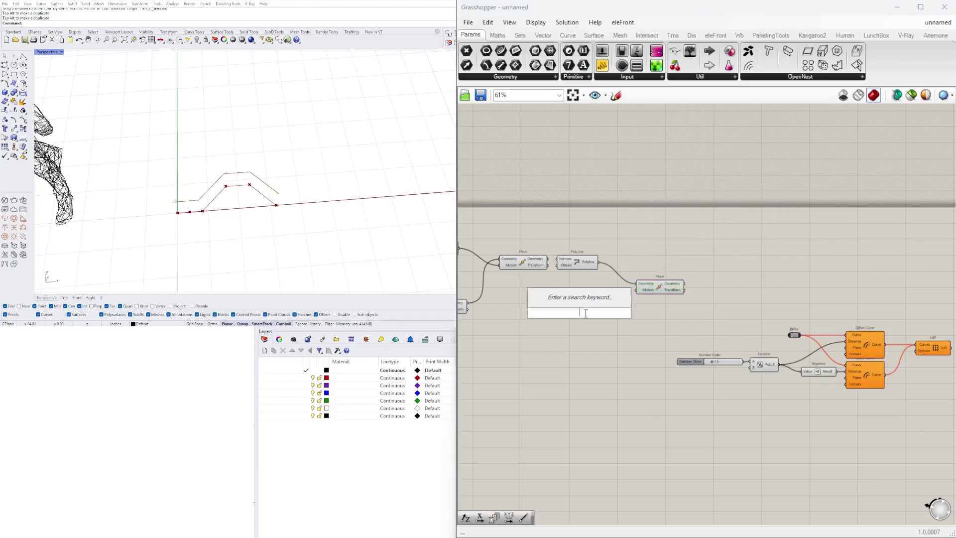
text(series)
key(Return)
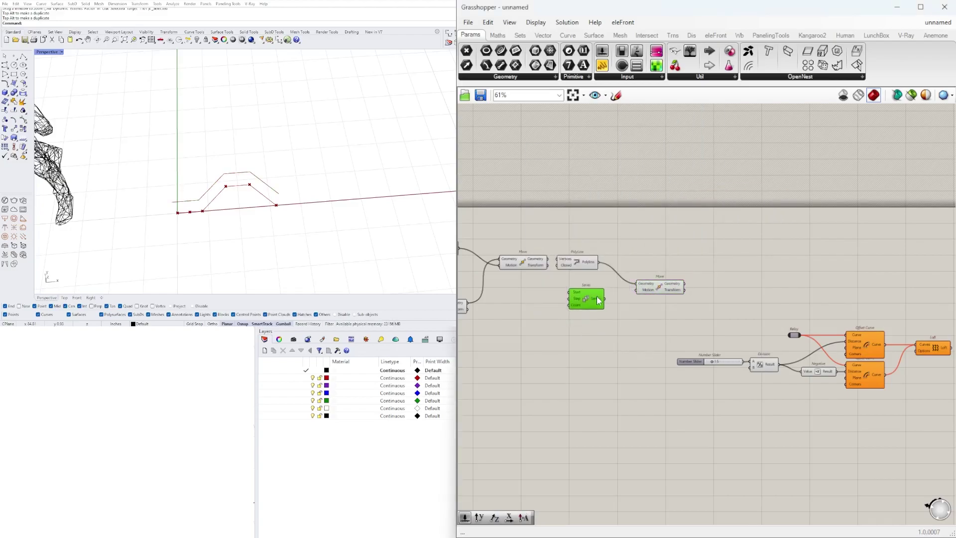
scroll(588, 308, up, 4)
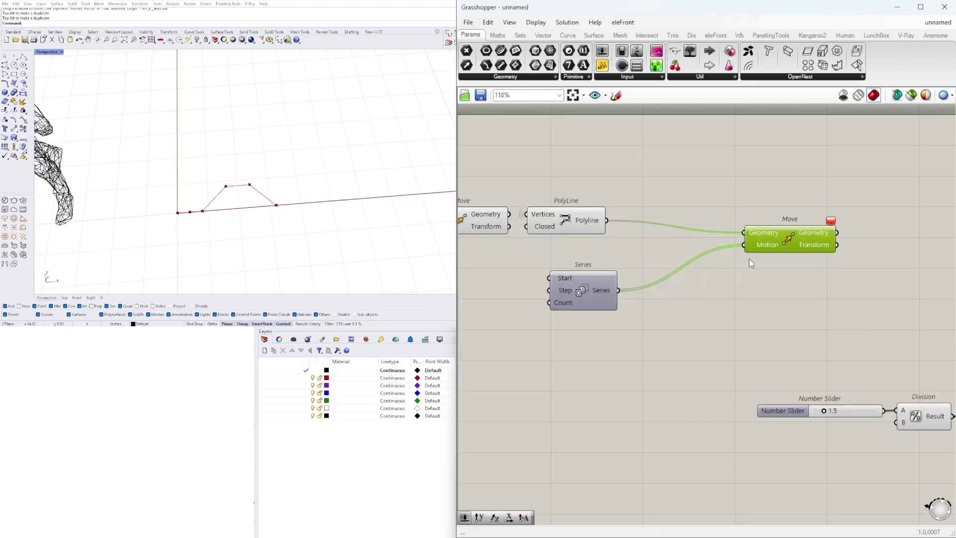
Insert a Unit X component between the Series output and the Move component's motion input
double_click(657, 295)
text(x)
key(Return)
drag(625, 296, 644, 289)
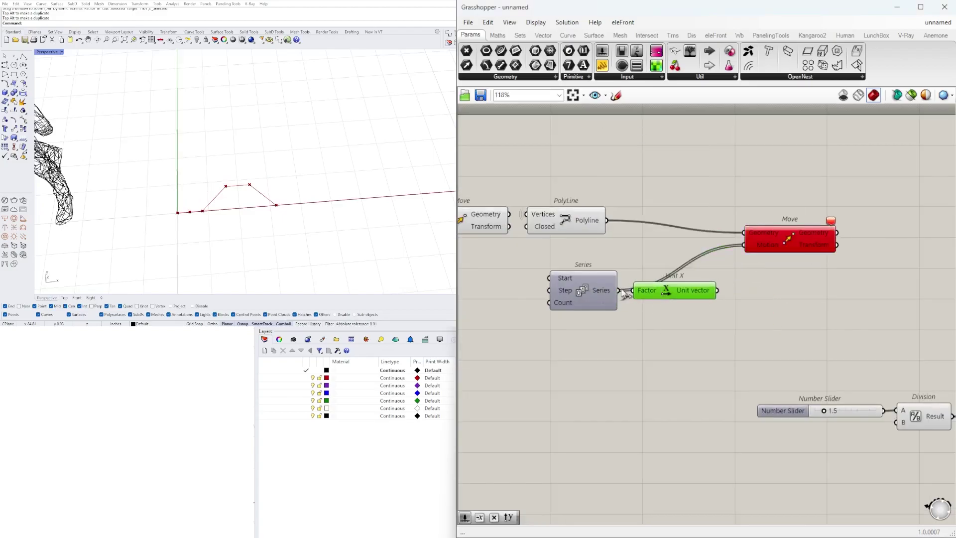
drag(718, 290, 739, 248)
Add an Addition component and feed the LINE - 1 & 3 - LENGTH slider into both its A and B inputs
scroll(688, 311, down, 5)
right_drag(633, 341, 876, 329)
scroll(846, 321, up, 2)
right_drag(604, 347, 785, 352)
double_click(689, 345)
text(+)
key(Return)
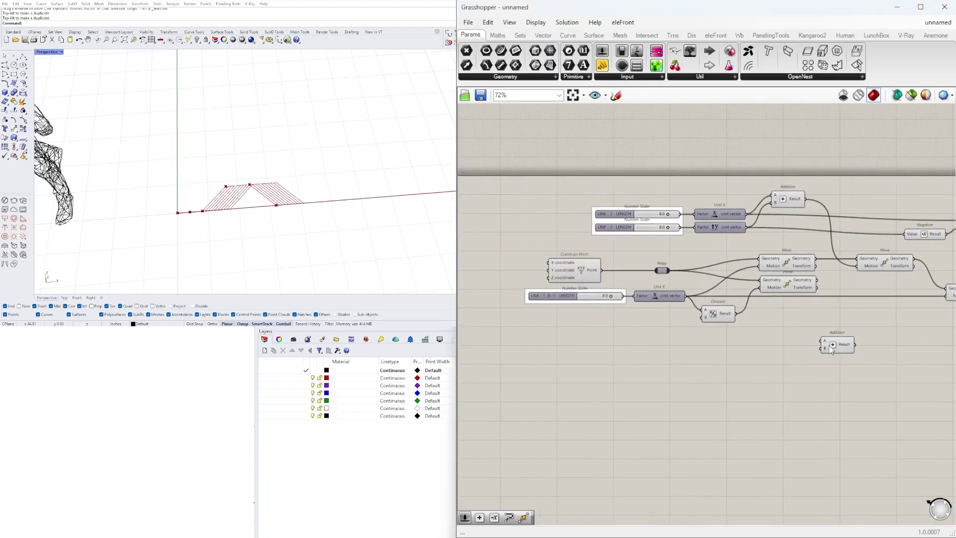
drag(825, 348, 775, 336)
scroll(601, 288, up, 4)
drag(631, 303, 738, 337)
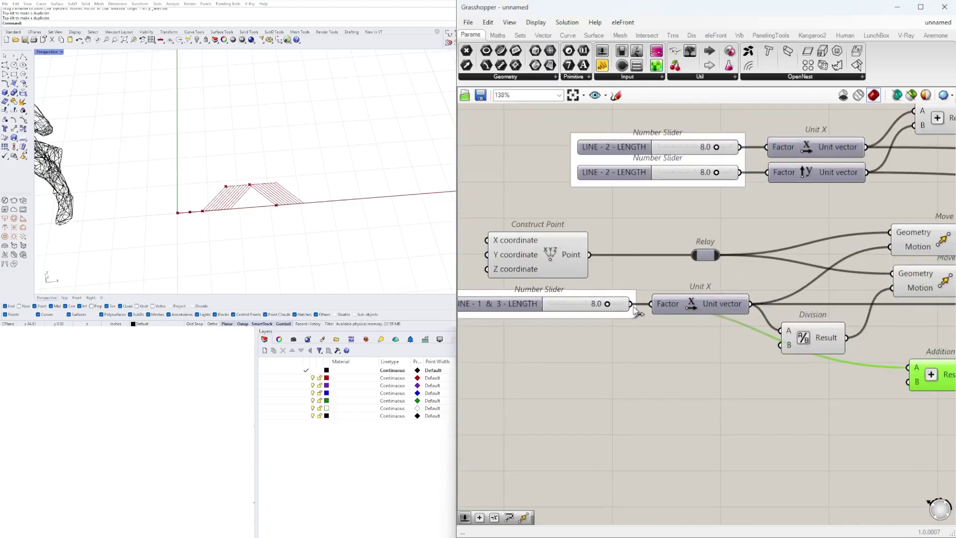
drag(832, 359, 907, 381)
right_drag(899, 389, 560, 399)
scroll(684, 387, down, 3)
drag(584, 398, 635, 396)
right_drag(668, 400, 774, 381)
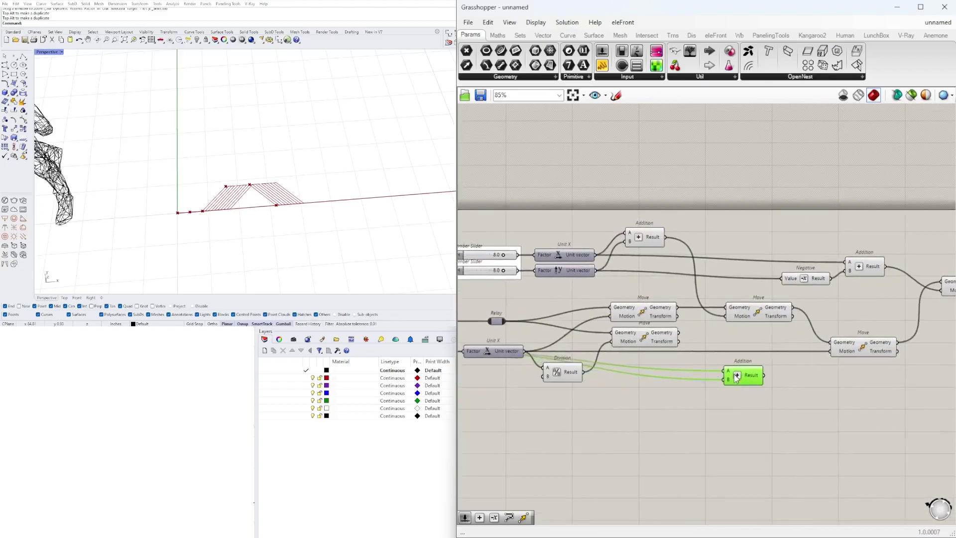
Add inputs C and D to the new Addition component and feed them with the LINE - 2 - LENGTH slider values
right_drag(543, 270, 626, 267)
scroll(579, 268, up, 3)
right_drag(921, 438, 737, 423)
scroll(773, 434, up, 6)
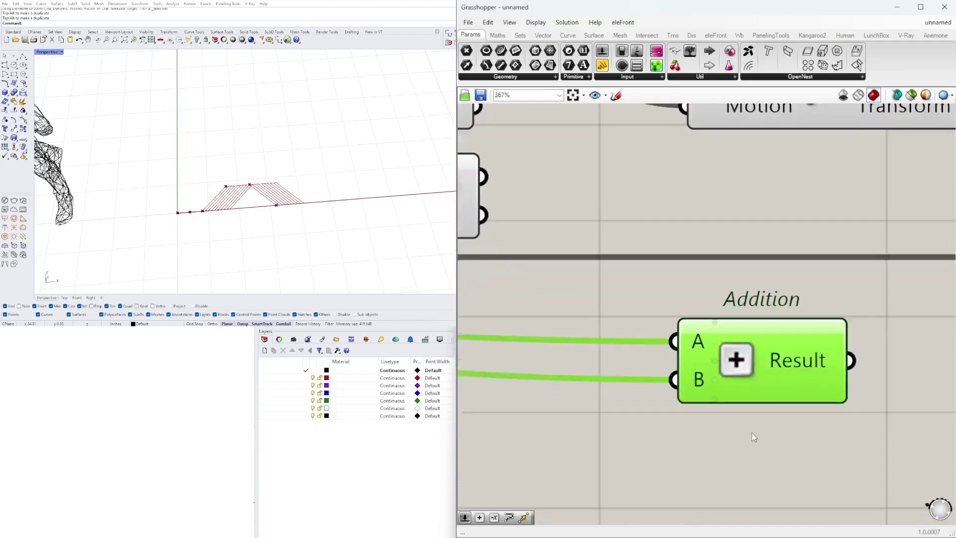
scroll(722, 418, up, 4)
click(738, 388)
click(738, 425)
scroll(701, 386, down, 11)
right_drag(473, 261, 595, 242)
drag(592, 251, 799, 369)
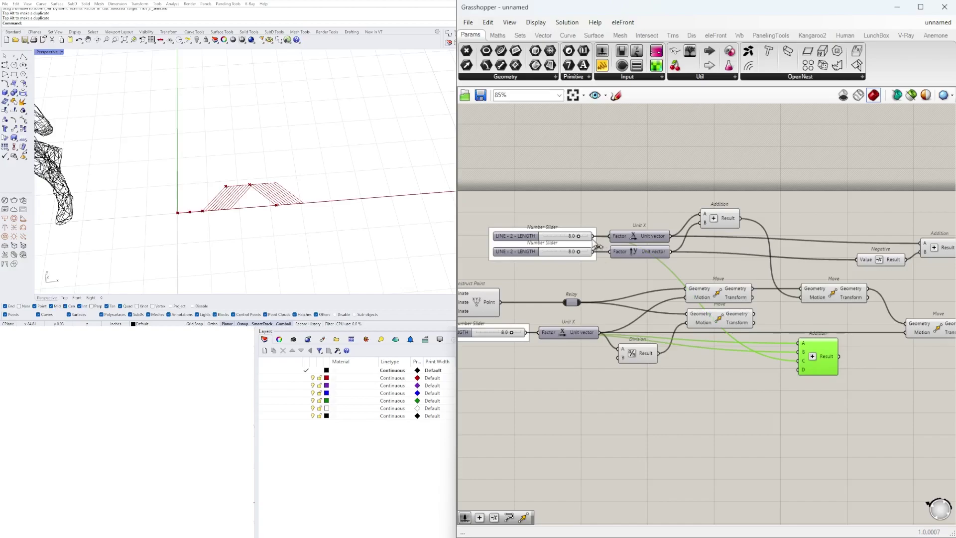
right_drag(806, 384, 709, 384)
Wire the four-input Addition's result to the Series step and place the Addition beside the Series component
scroll(690, 390, up, 3)
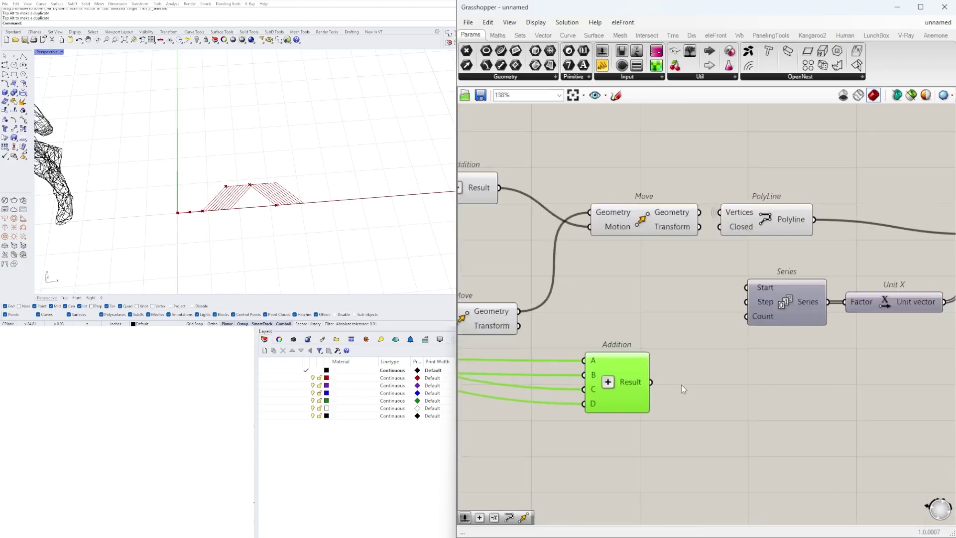
drag(627, 384, 599, 385)
drag(755, 306, 754, 306)
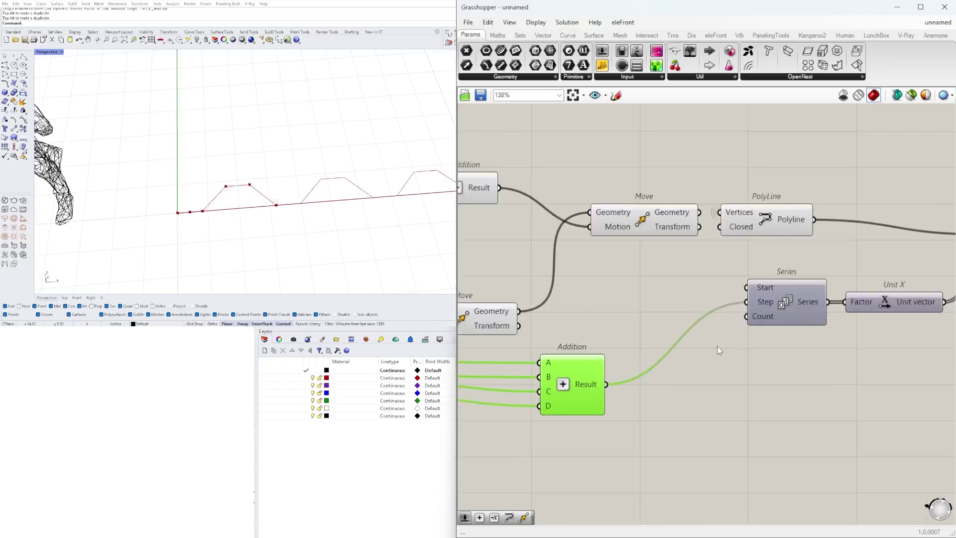
right_drag(789, 364, 542, 358)
scroll(669, 340, down, 3)
click(740, 283)
right_drag(604, 348, 789, 367)
drag(650, 379, 687, 368)
Add a number slider set to 4, place it under the Addition component and wire it to the Series count
double_click(695, 448)
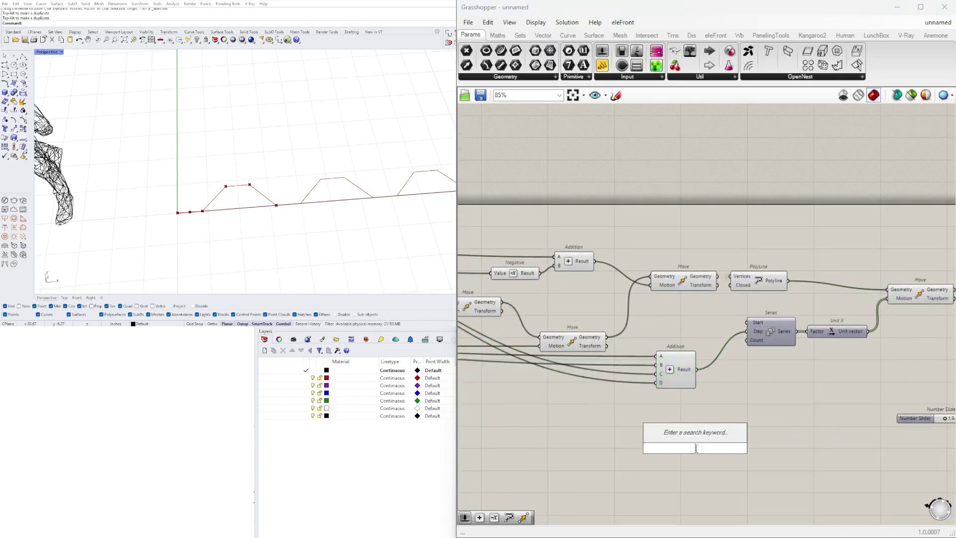
text(4)
key(Return)
scroll(700, 440, up, 3)
drag(669, 451, 636, 385)
right_click(635, 385)
click(620, 422)
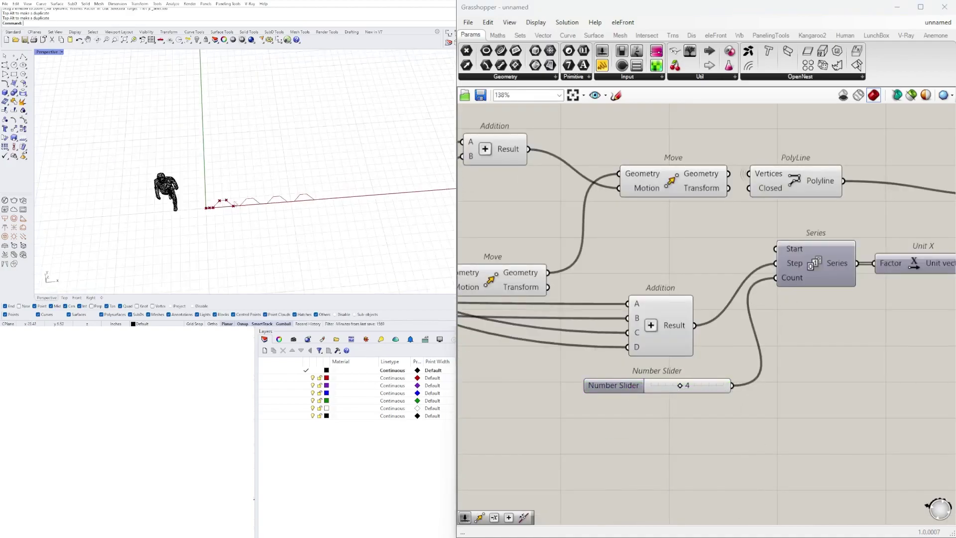
Shift the Relay, 1.5 slider, Division, Negative, Offset Curve and Loft components farther below the Move component
scroll(797, 298, down, 3)
click(690, 246)
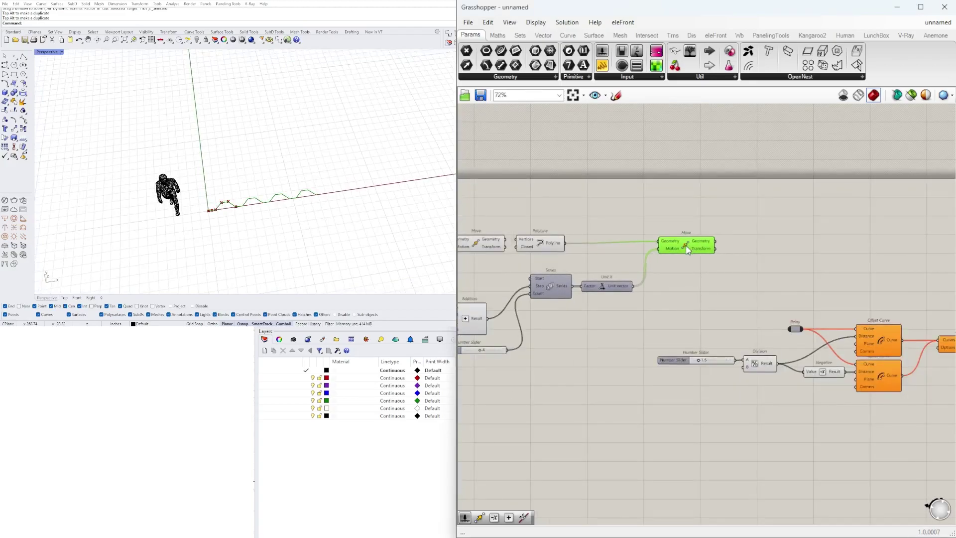
click(795, 242)
right_drag(795, 243, 628, 271)
scroll(628, 272, down, 2)
drag(799, 412, 533, 312)
scroll(655, 329, up, 4)
scroll(737, 342, down, 3)
right_drag(736, 341, 802, 308)
drag(798, 320, 823, 376)
click(821, 324)
right_drag(621, 320, 730, 322)
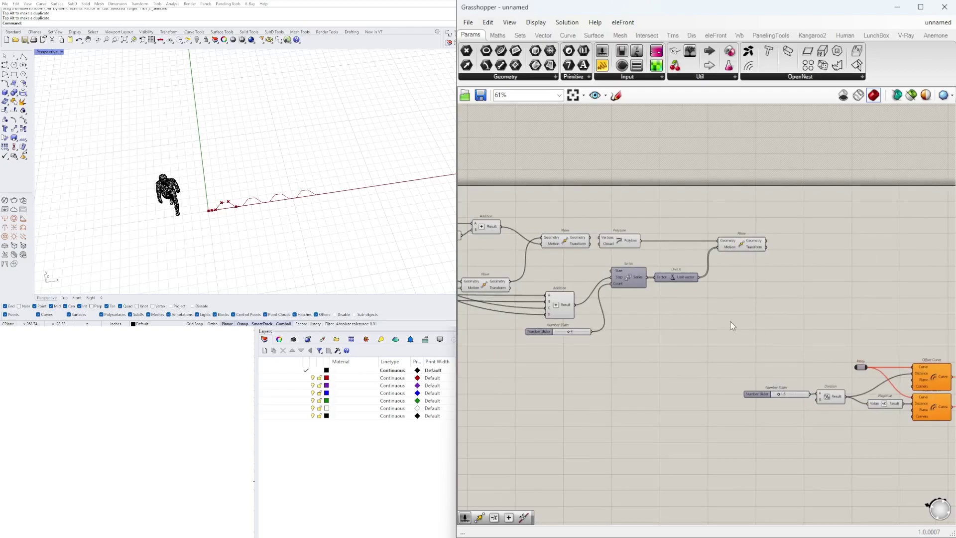
Examine the geometry of the PolyLine and the copies produced by the last Move component
scroll(696, 301, up, 4)
click(807, 182)
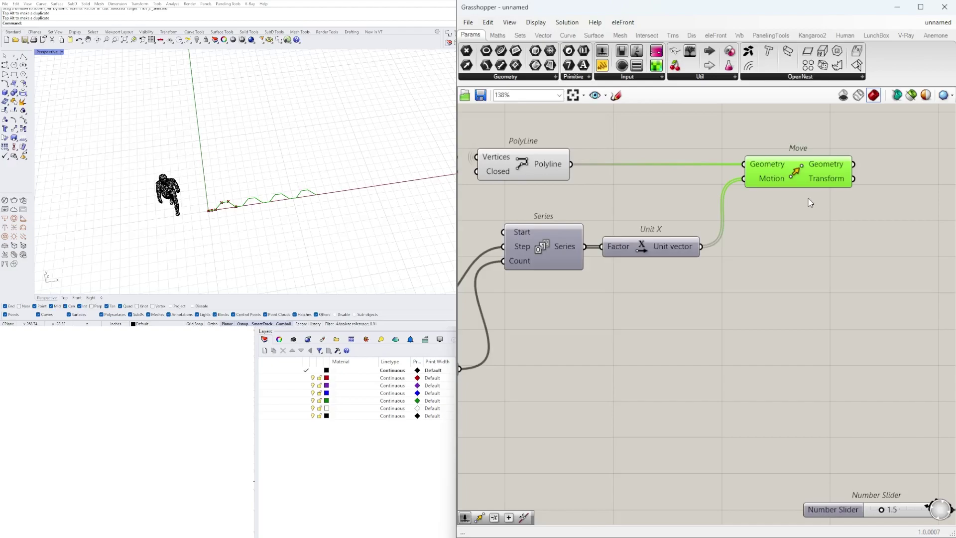
click(743, 225)
scroll(743, 227, down, 4)
scroll(656, 230, up, 4)
click(657, 229)
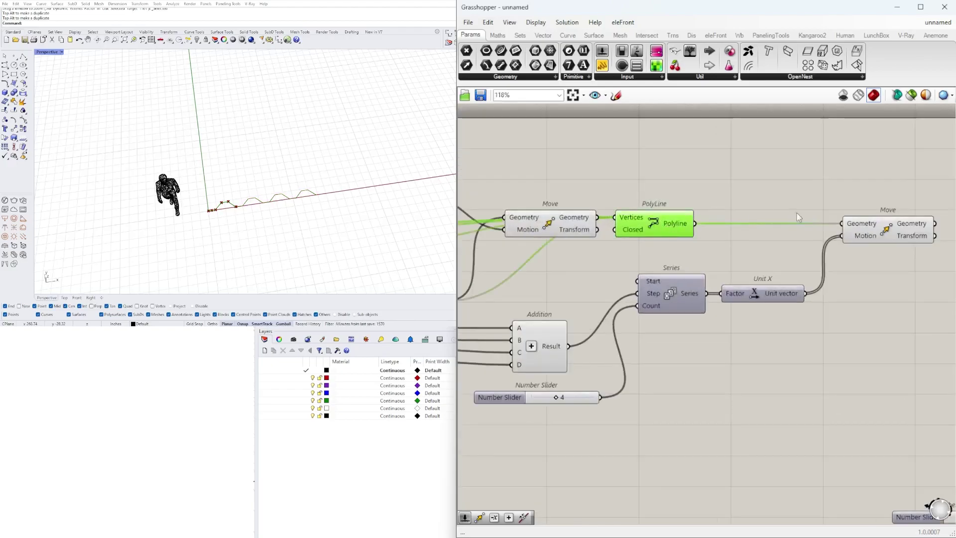
click(903, 230)
right_drag(880, 266, 687, 264)
click(688, 270)
click(699, 232)
double_click(776, 267)
click(697, 234)
click(693, 299)
scroll(693, 299, down, 5)
scroll(724, 301, up, 4)
Add an End Points component and feed it the geometry of the Move component that copies the profile
double_click(768, 261)
text(End)
key(Return)
right_drag(469, 230, 740, 235)
click(738, 237)
drag(737, 237, 761, 236)
right_drag(763, 235, 467, 238)
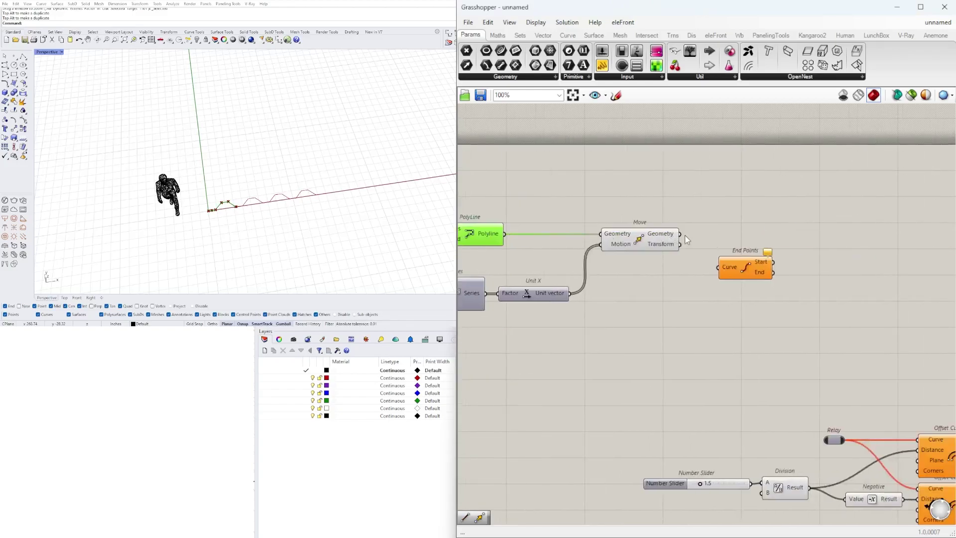
drag(715, 273, 863, 196)
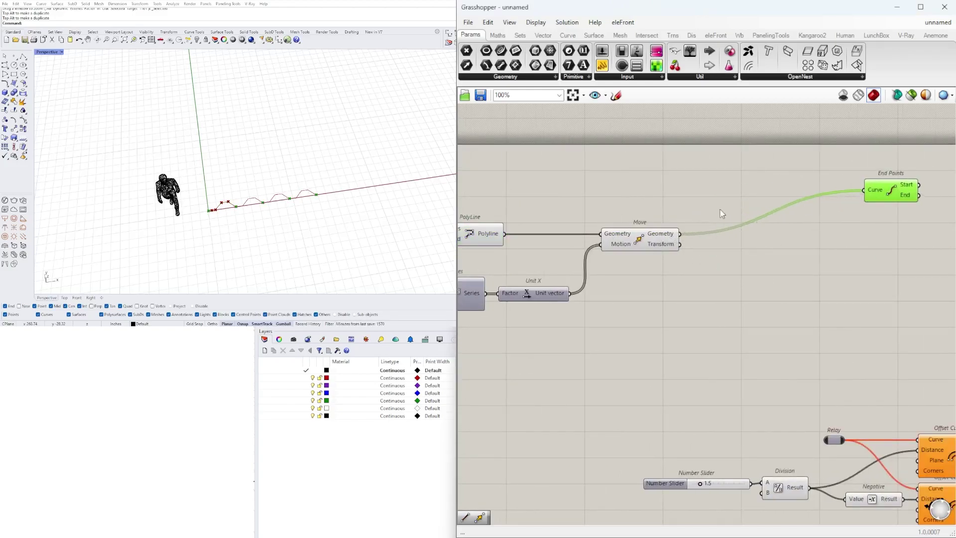
Insert a Join Curves component between Move and End Points and align the three components in a row
double_click(725, 181)
text(join)
key(Return)
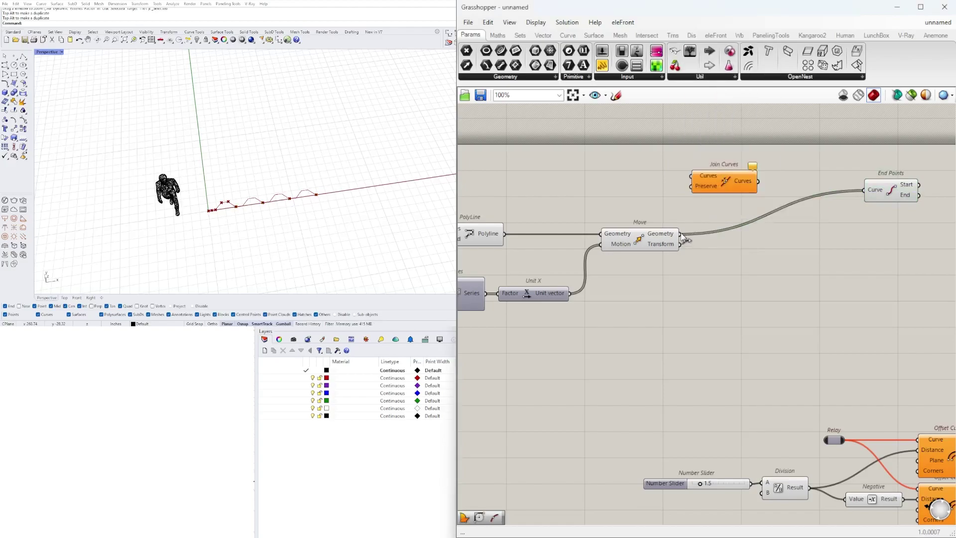
drag(757, 181, 793, 185)
shift+click(726, 183)
drag(726, 183, 733, 240)
click(788, 201)
drag(734, 205, 630, 295)
middle_click(659, 177)
click(863, 280)
right_drag(866, 286, 782, 286)
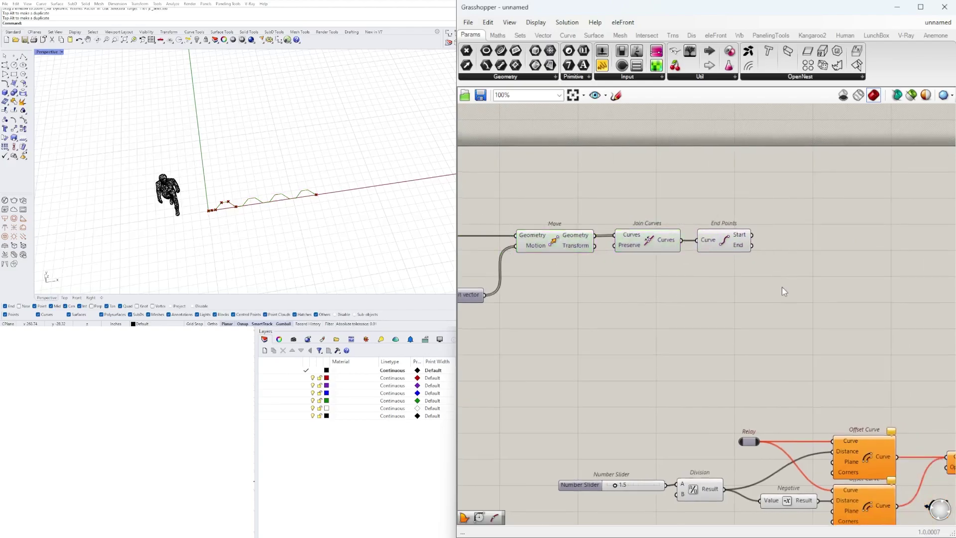
double_click(782, 288)
text(we)
key(Return)
double_click(790, 290)
text(N)
key(Escape)
Add a Move component for the end point from End Points and attach a Relay to its motion input
double_click(786, 297)
text(Move)
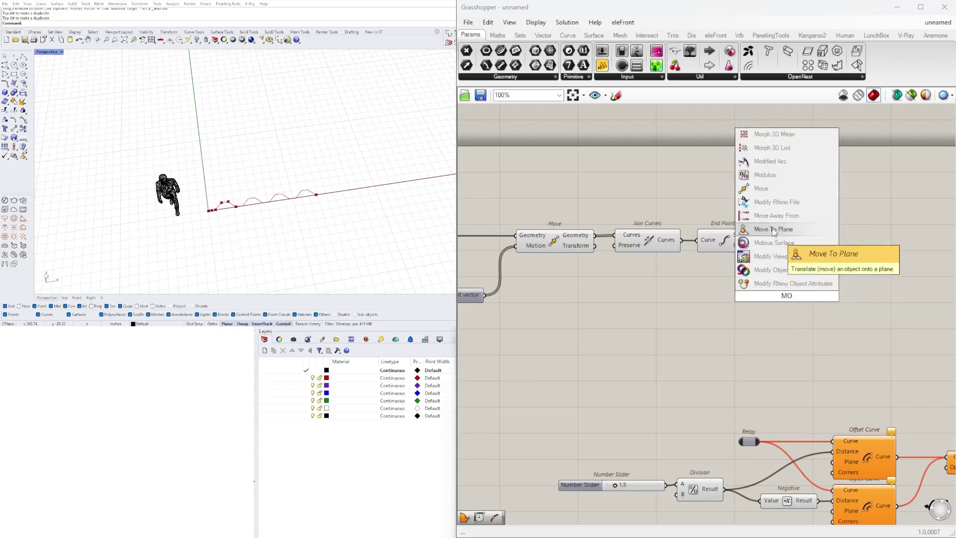
click(748, 209)
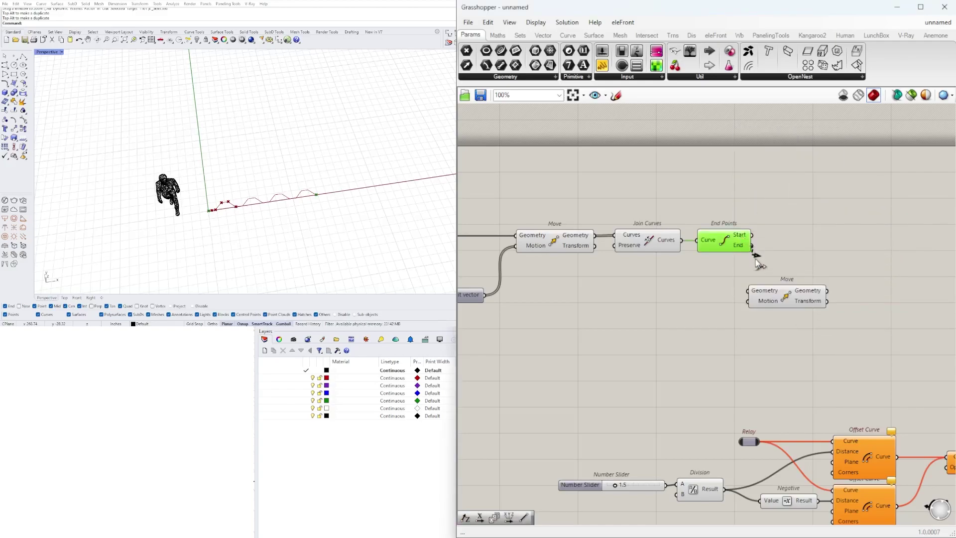
click(762, 302)
double_click(748, 303)
click(735, 312)
double_click(748, 301)
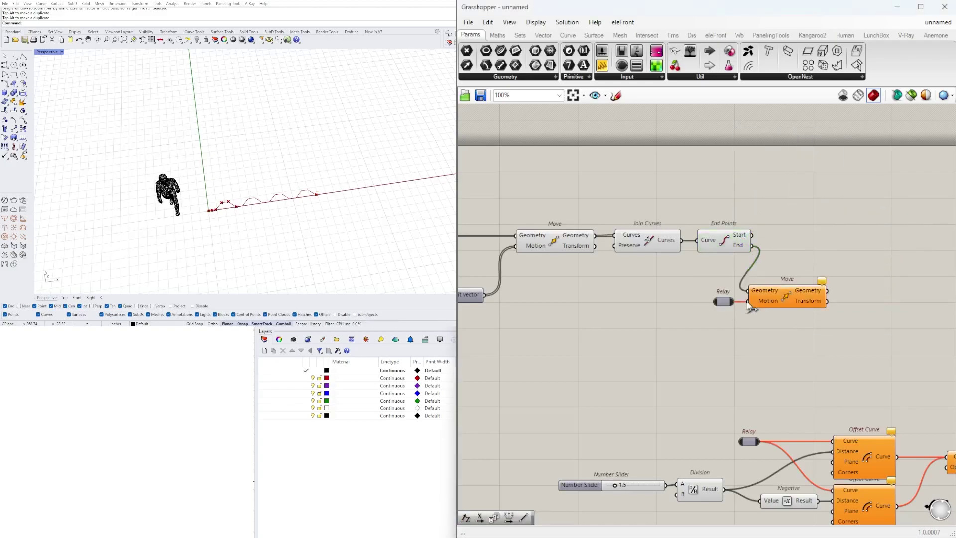
Set the wire display of the new Move component's motion input to hidden
right_click(757, 302)
mouse_move(795, 342)
click(883, 363)
drag(870, 309, 816, 301)
click(712, 331)
Feed the Relay with the unit vector of the LINE - 1 & 3 - LENGTH slider's Unit X component
scroll(702, 331, down, 8)
right_drag(552, 346, 666, 330)
scroll(721, 338, down, 3)
scroll(766, 336, up, 8)
scroll(666, 331, up, 3)
drag(560, 400, 751, 389)
scroll(564, 402, down, 8)
scroll(688, 395, up, 8)
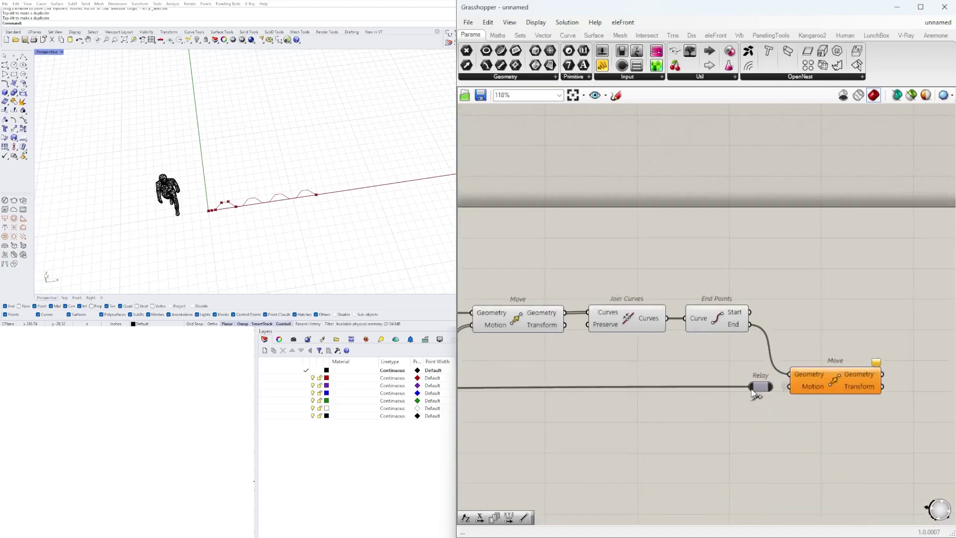
scroll(754, 393, down, 5)
scroll(766, 404, up, 4)
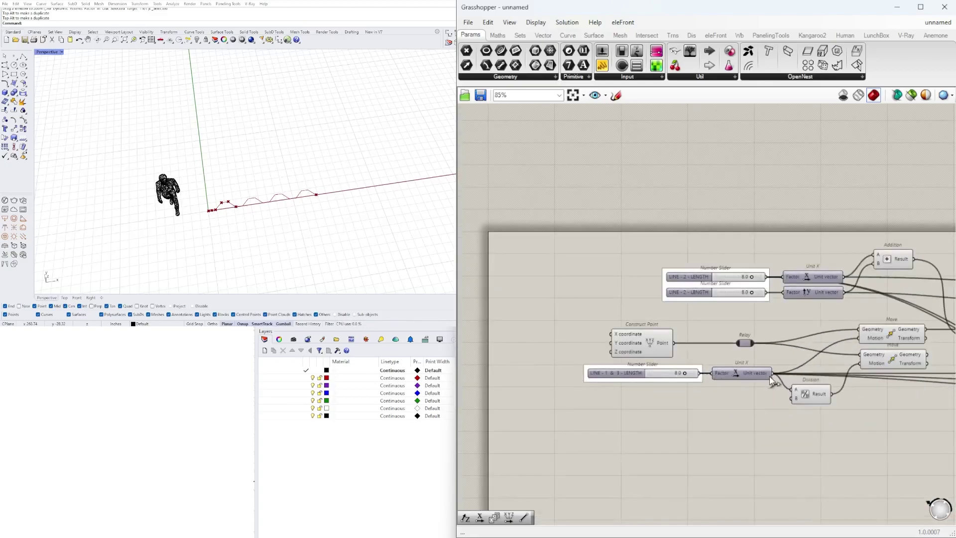
Delete the Relay in front of the end-point Move component and reposition that Move beside End Points
scroll(770, 375, down, 5)
scroll(802, 363, up, 8)
click(728, 358)
key(Delete)
drag(837, 348, 809, 259)
click(827, 312)
click(810, 272)
right_drag(827, 329, 778, 387)
scroll(777, 387, down, 3)
scroll(693, 356, up, 4)
drag(861, 326, 843, 377)
scroll(853, 372, down, 2)
right_drag(874, 349, 817, 337)
Add a Line component from the End output of End Points to the moved end point
double_click(819, 334)
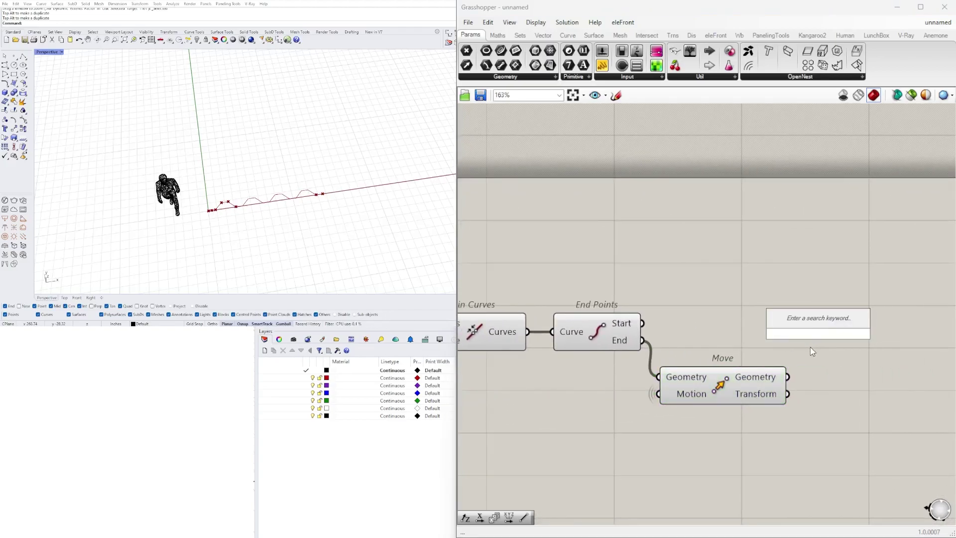
text(line)
click(796, 221)
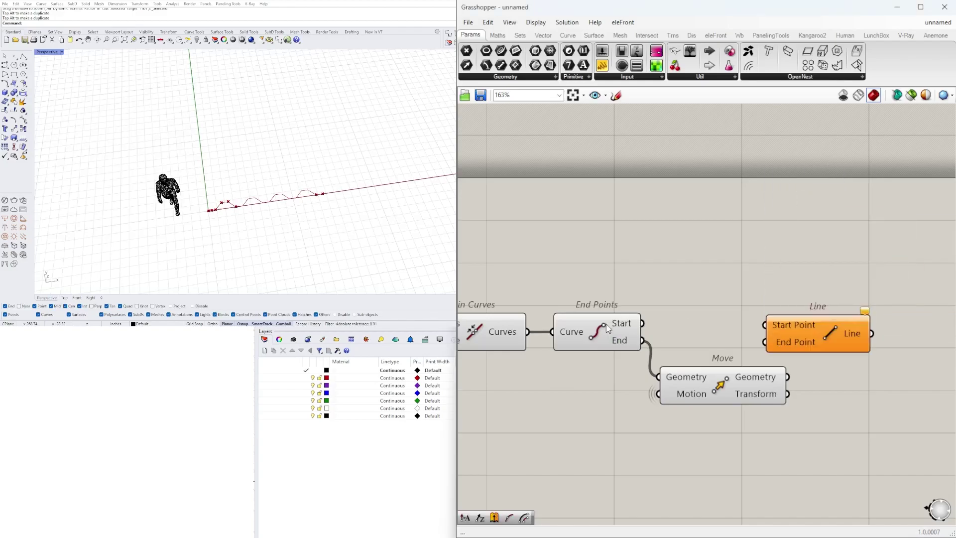
drag(795, 340, 839, 356)
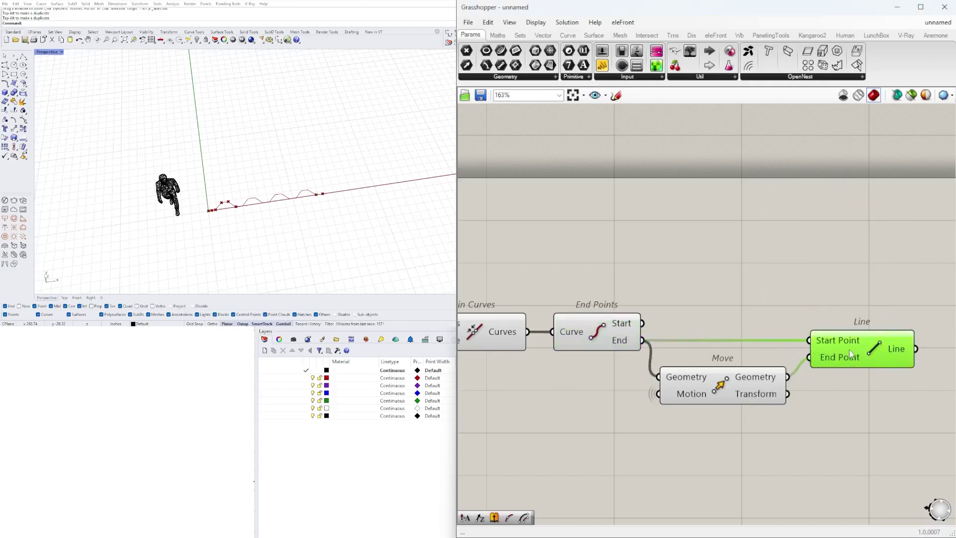
Add a second Join Curves component and shift End Points, the end-point Move and Line lower to make room
scroll(848, 355, down, 3)
right_drag(660, 310, 745, 300)
double_click(742, 293)
text(join)
click(739, 288)
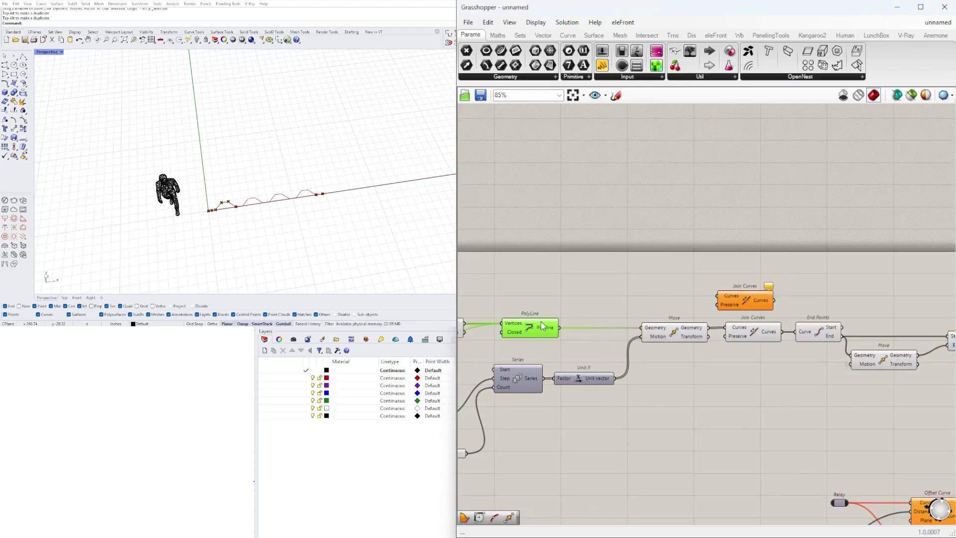
right_drag(685, 330, 529, 330)
drag(589, 300, 756, 296)
drag(872, 420, 637, 321)
drag(657, 339, 662, 363)
Feed the first Join Curves result and the Line into the second Join Curves and flatten its curves input
drag(626, 332, 627, 333)
drag(752, 292, 752, 292)
drag(757, 296, 901, 336)
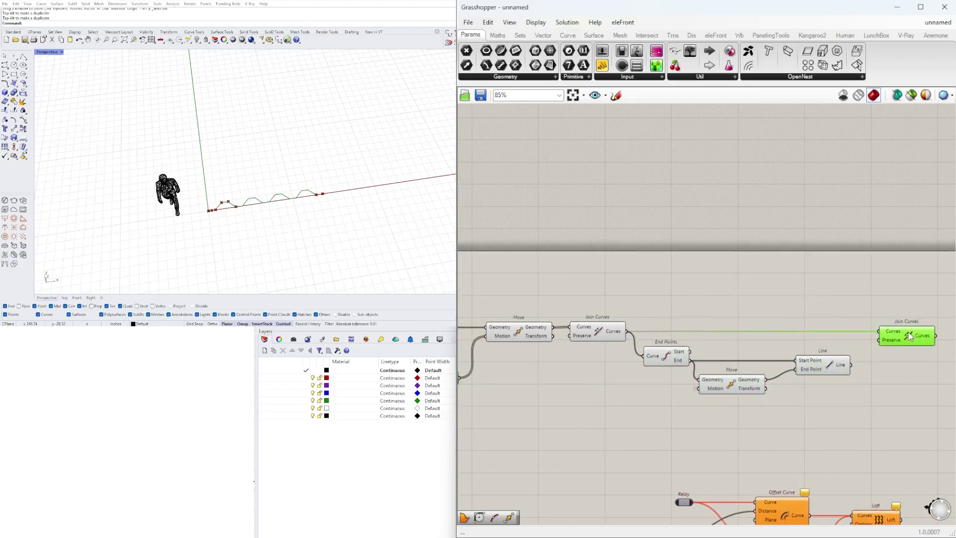
right_click(881, 330)
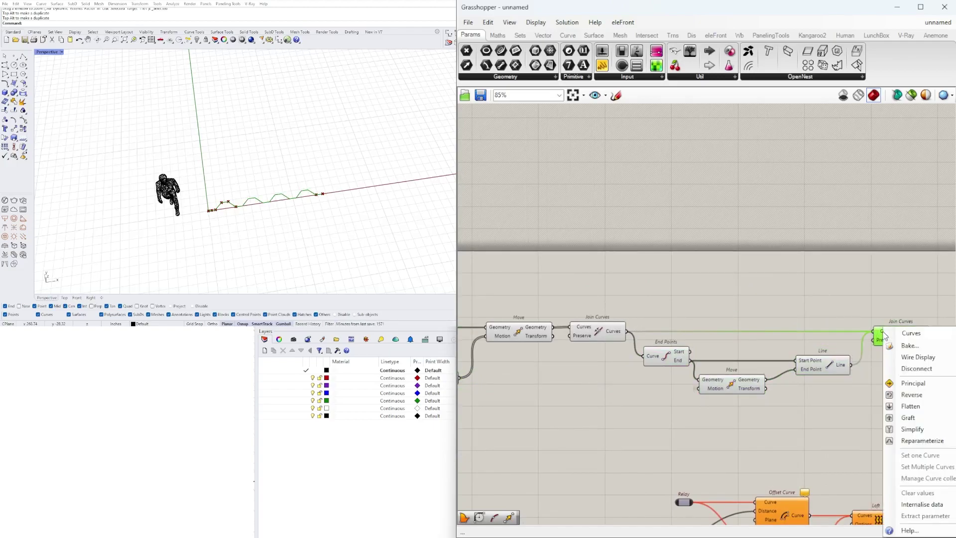
click(901, 406)
right_drag(899, 377, 745, 354)
scroll(750, 312, down, 5)
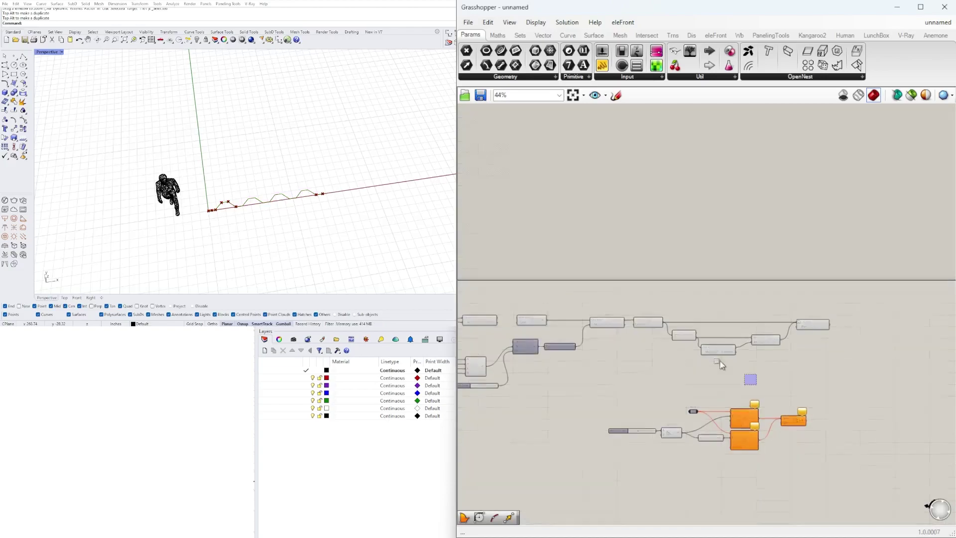
Turn off the preview of the components that build and repeat the profile
drag(749, 379, 604, 300)
click(639, 268)
scroll(778, 358, down, 4)
drag(778, 357, 537, 264)
middle_click(537, 264)
click(568, 228)
click(788, 333)
scroll(791, 326, up, 5)
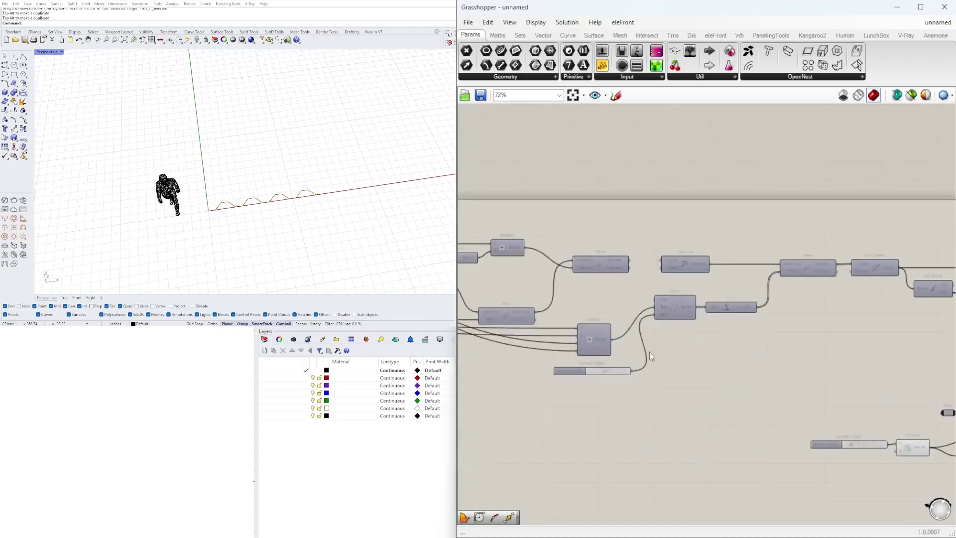
Rename the slider feeding the Series count as NUMBER OF COPIES
scroll(565, 369, up, 4)
click(612, 323)
right_click(580, 377)
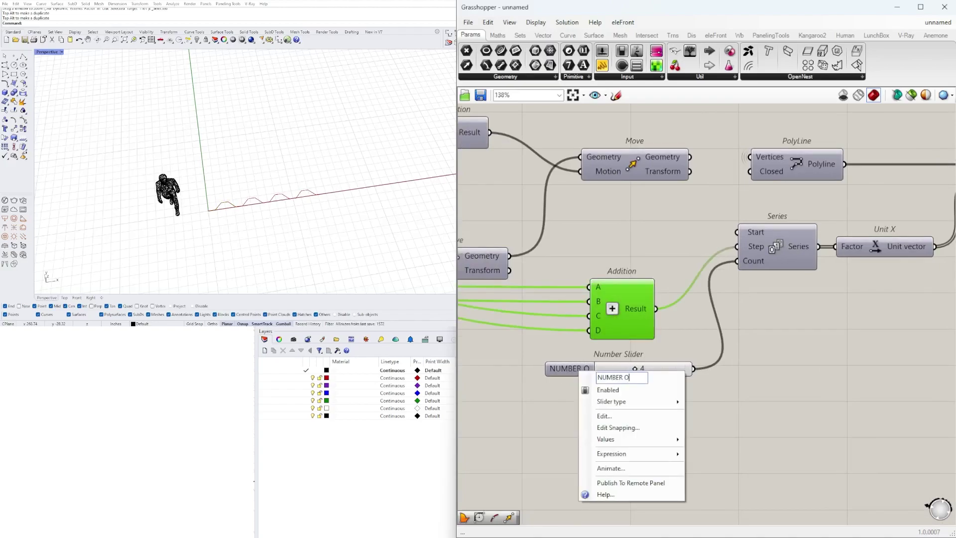
text(NUMBER OF COPIES)
key(Return)
scroll(558, 382, down, 2)
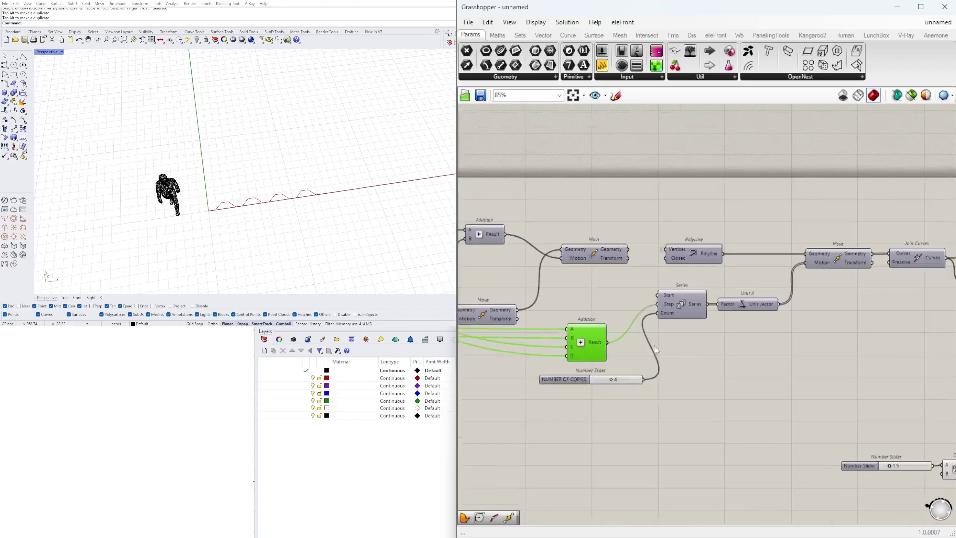
Move the whole offset and loft component group up beside the second Join Curves component
scroll(584, 406, up, 2)
click(586, 358)
scroll(816, 368, down, 3)
right_drag(841, 371, 478, 374)
scroll(480, 372, down, 4)
scroll(696, 323, up, 3)
click(687, 311)
right_drag(689, 407, 763, 345)
drag(798, 490, 478, 369)
drag(629, 393, 884, 273)
Feed the second Join Curves result into the Relay in front of the two Offset Curve components
click(767, 231)
drag(800, 265, 804, 266)
right_drag(818, 261, 681, 259)
scroll(756, 291, up, 3)
right_drag(756, 291, 866, 293)
scroll(866, 294, down, 2)
right_drag(773, 267, 729, 269)
scroll(730, 268, up, 1)
click(647, 241)
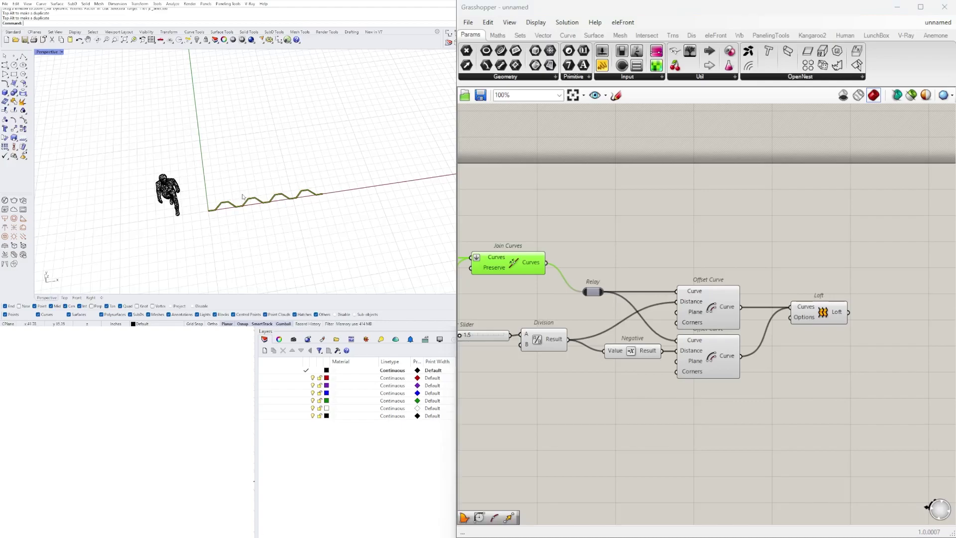
scroll(242, 197, up, 5)
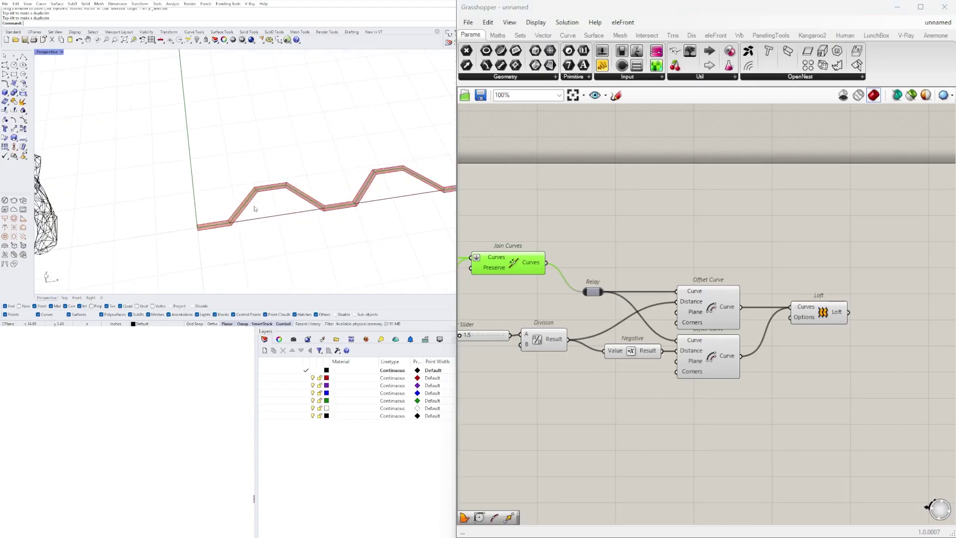
Add an Extrude component with the Loft as its base and a Unit Z vector as its direction
right_drag(784, 290, 622, 291)
double_click(802, 335)
text(EXTR)
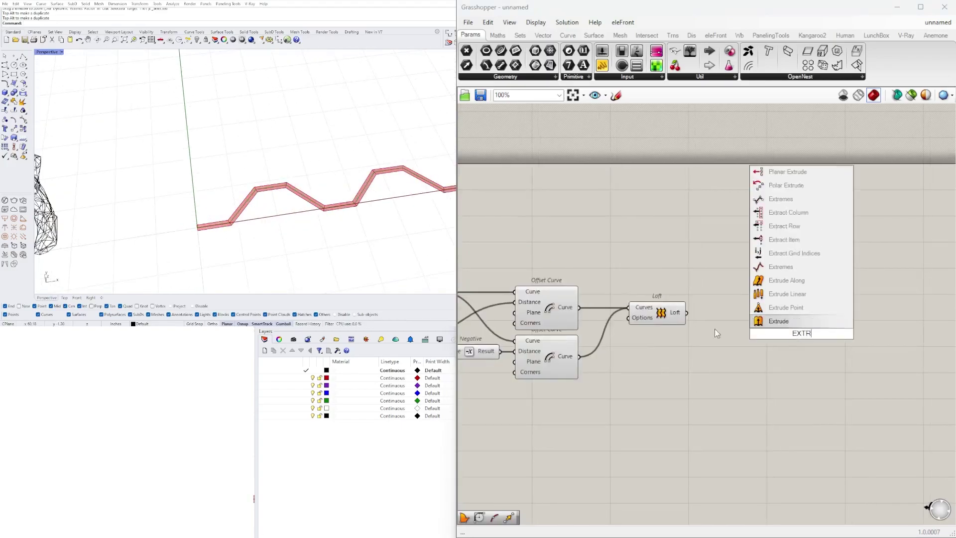
key(Return)
double_click(657, 383)
drag(786, 340, 732, 376)
text(Z)
click(660, 372)
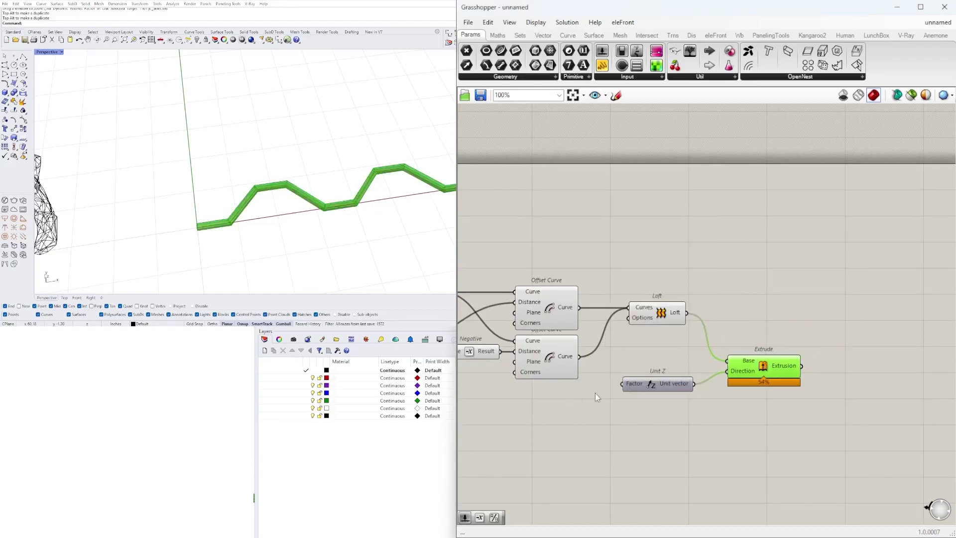
Add a number slider of 5.5 as the Unit Z factor and line up the extrusion components
double_click(552, 394)
text(5.5)
key(Return)
drag(607, 396, 622, 384)
drag(648, 384, 643, 396)
drag(759, 370, 747, 394)
click(736, 428)
scroll(294, 199, down, 4)
right_drag(298, 199, 277, 211)
scroll(292, 188, up, 5)
scroll(276, 211, down, 6)
scroll(673, 335, down, 3)
Reposition Extrude and add a Division component with the Unit Z vector in its A input
scroll(717, 371, up, 4)
right_drag(726, 371, 827, 355)
drag(832, 352, 899, 299)
right_drag(901, 318, 653, 318)
scroll(601, 344, down, 6)
scroll(599, 351, up, 6)
right_drag(597, 350, 739, 354)
click(740, 354)
double_click(741, 358)
text(division)
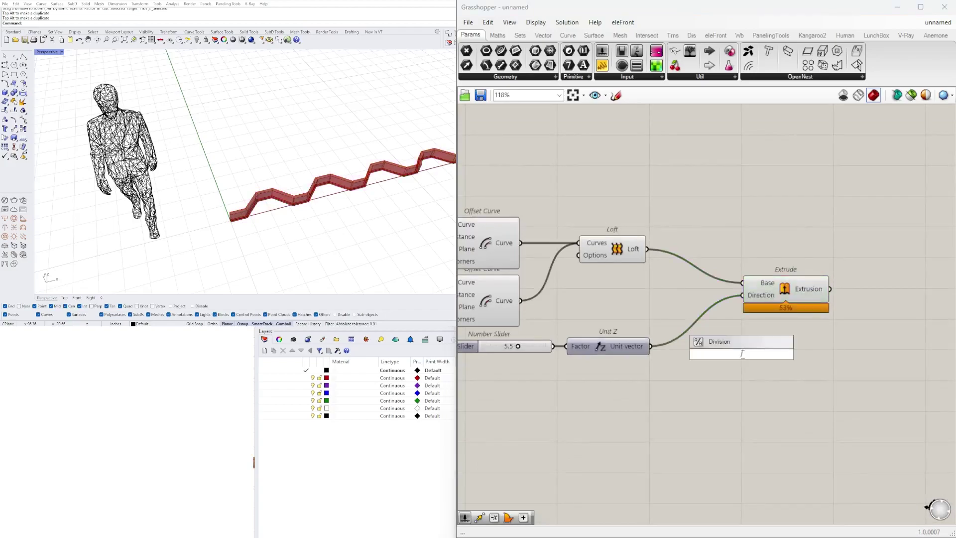
key(Return)
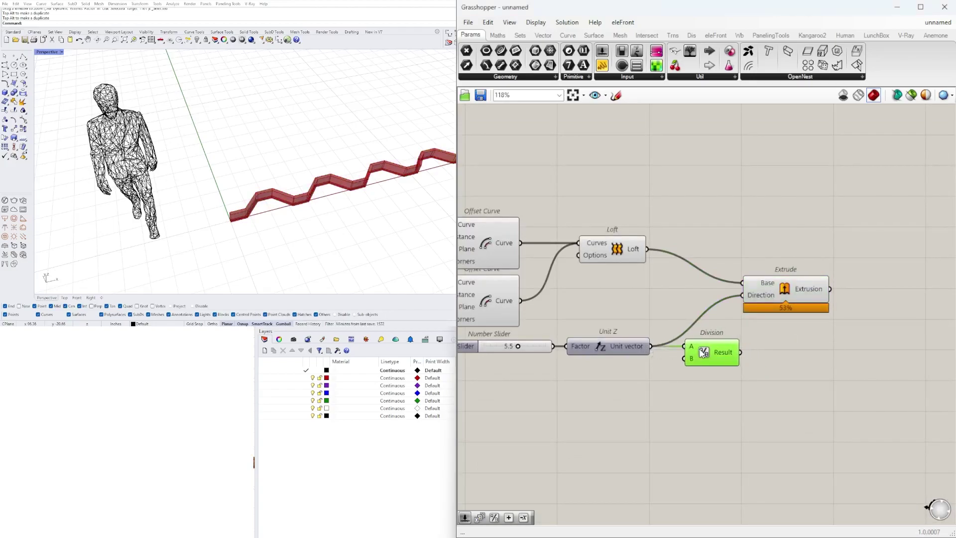
Add a Move component that shifts the first line's midpoint by the new Division result and place it beside that Division
scroll(702, 353, down, 7)
right_drag(547, 374, 712, 350)
right_drag(517, 294, 716, 333)
scroll(745, 355, up, 6)
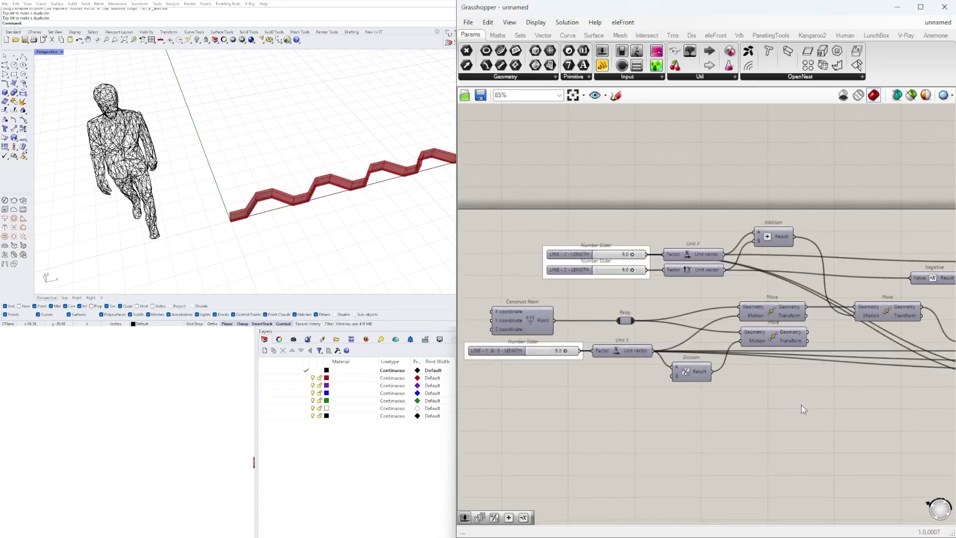
double_click(759, 411)
text(mo)
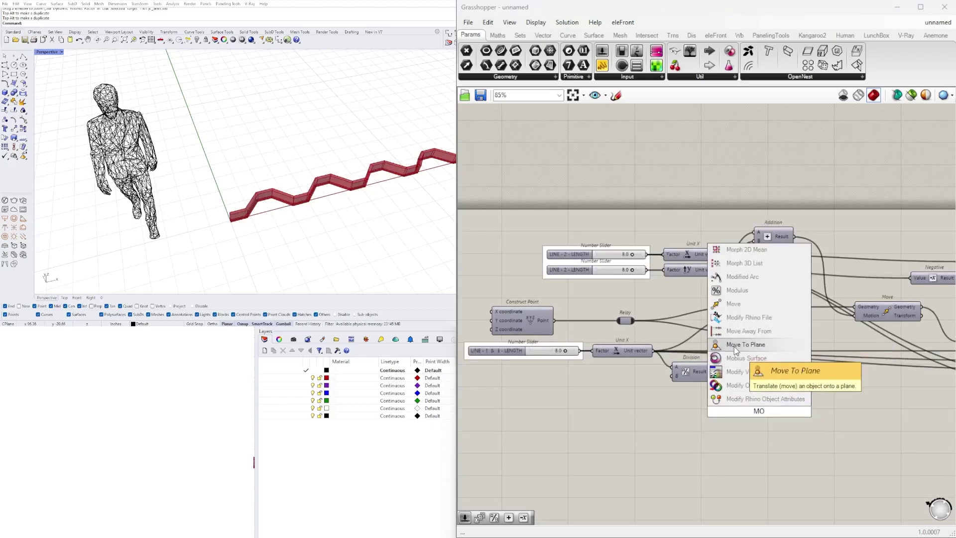
click(733, 304)
right_drag(769, 330, 697, 332)
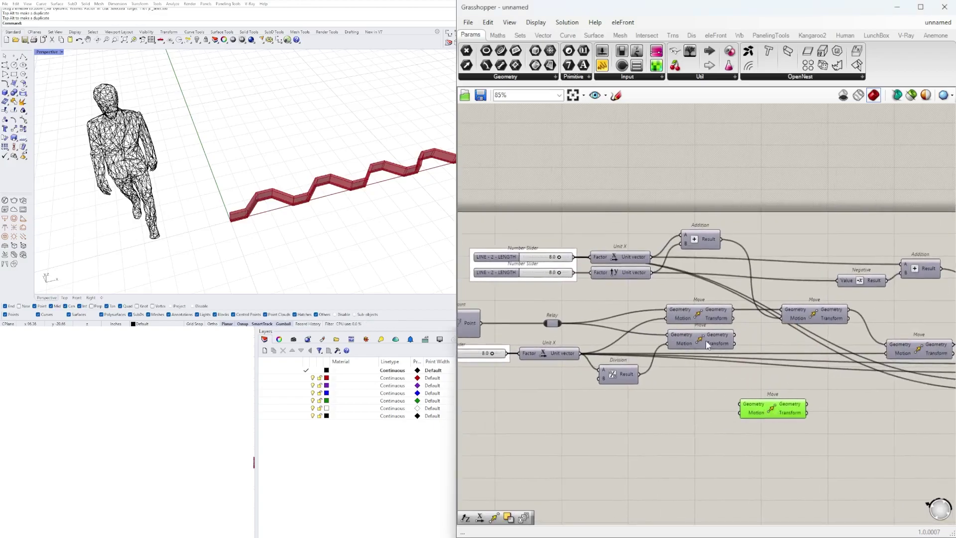
scroll(618, 345, down, 8)
drag(767, 407, 935, 341)
scroll(861, 344, up, 12)
Hide the wire running into the new Move component's Geometry input
right_click(890, 333)
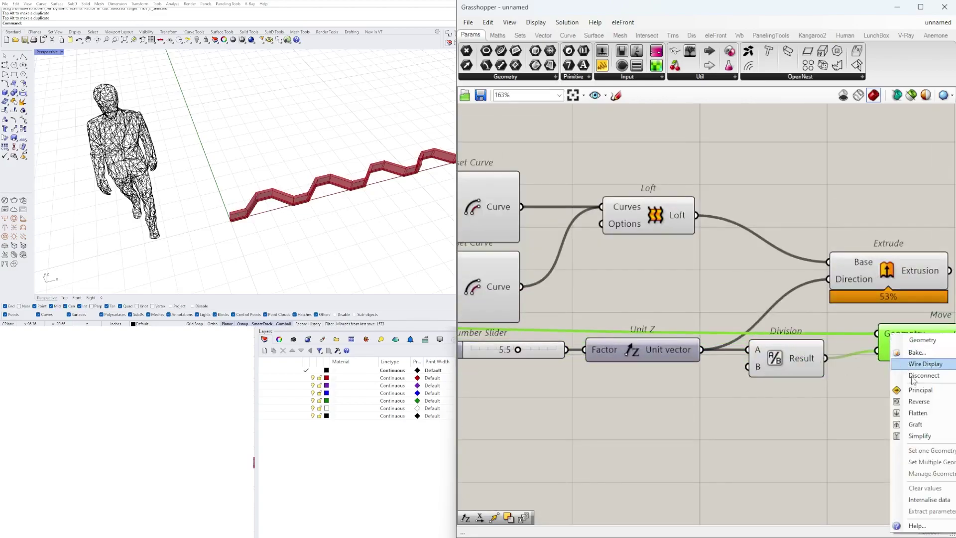
right_drag(852, 387, 542, 411)
right_click(577, 338)
mouse_move(647, 369)
click(709, 392)
right_click(593, 377)
right_drag(530, 452, 738, 407)
scroll(738, 408, down, 4)
click(698, 362)
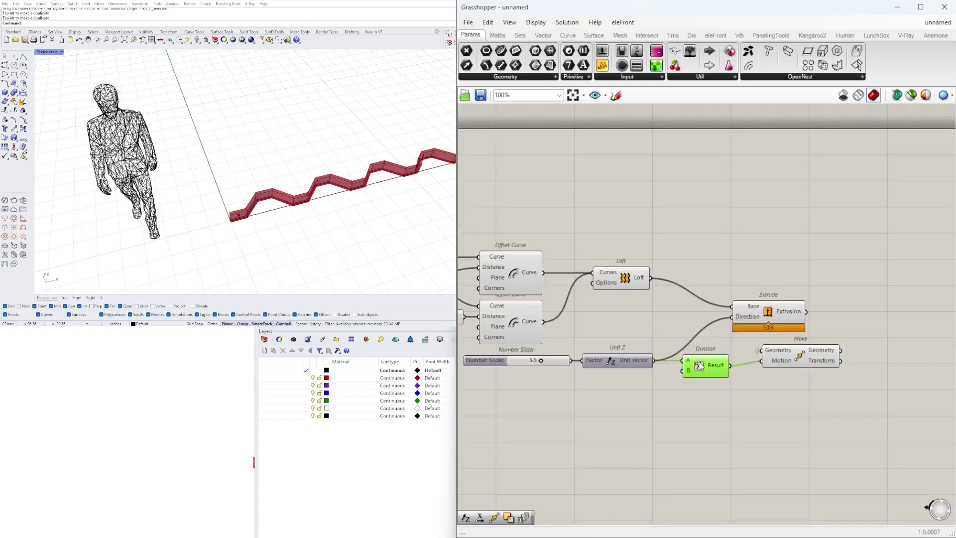
Space out Extrude and the midpoint Move, and group that Move under the name REF. CENTER PT
drag(796, 366, 769, 362)
right_drag(358, 224, 355, 194)
right_drag(765, 314, 714, 351)
drag(716, 355, 727, 325)
drag(729, 392, 747, 449)
key(ctrl+g)
scroll(752, 453, up, 3)
right_click(741, 407)
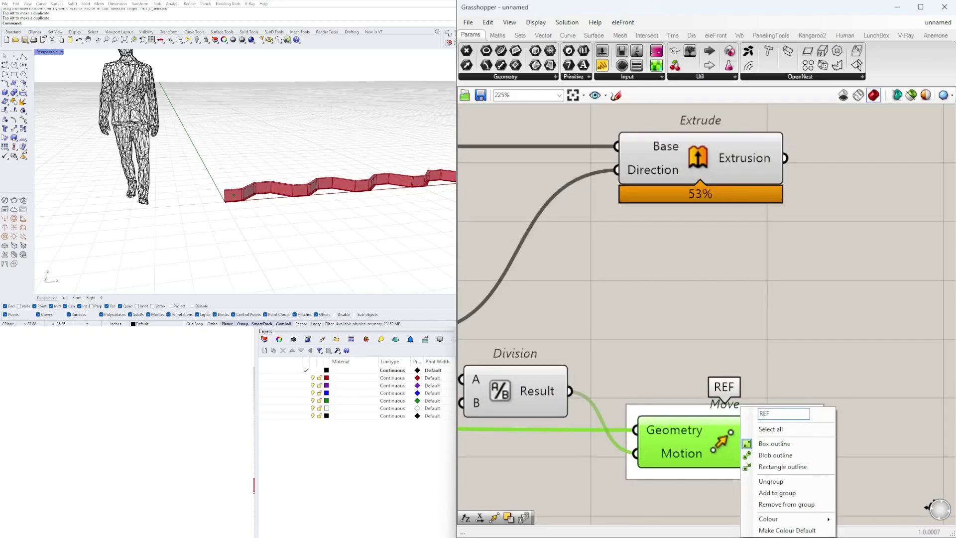
key(Return)
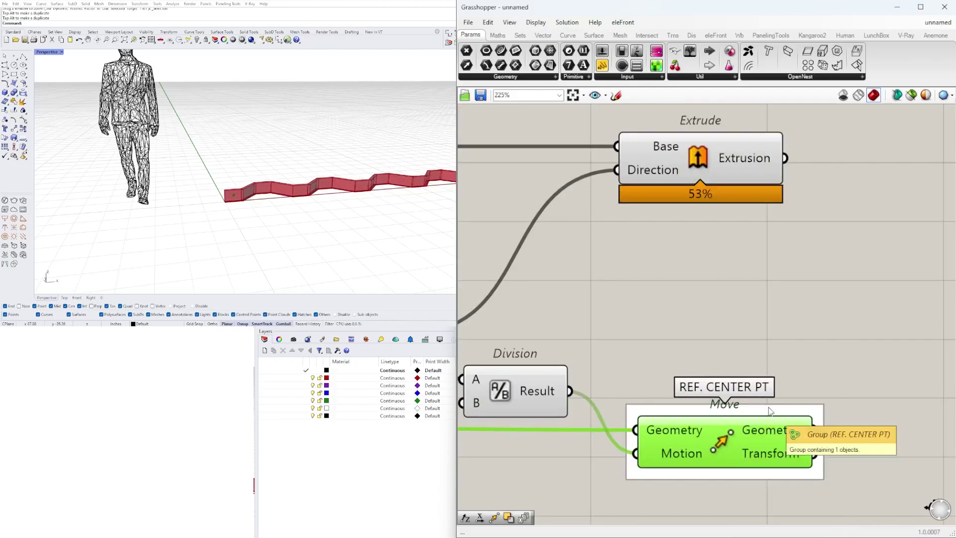
scroll(704, 225, down, 4)
Line up the REF. CENTER PT group below Extrude and add an XZ Plane component with that point as origin
click(697, 193)
right_drag(774, 233, 722, 284)
double_click(734, 283)
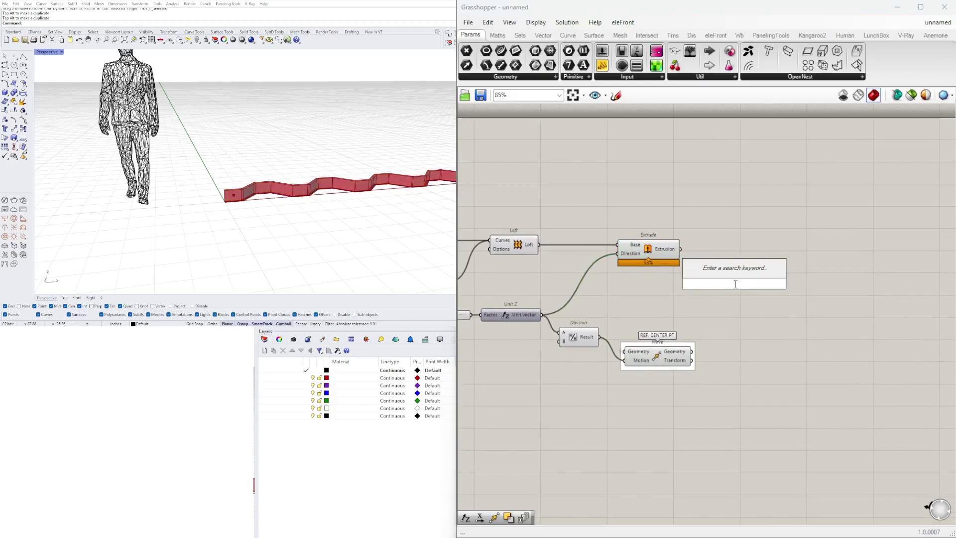
right_drag(369, 205, 264, 176)
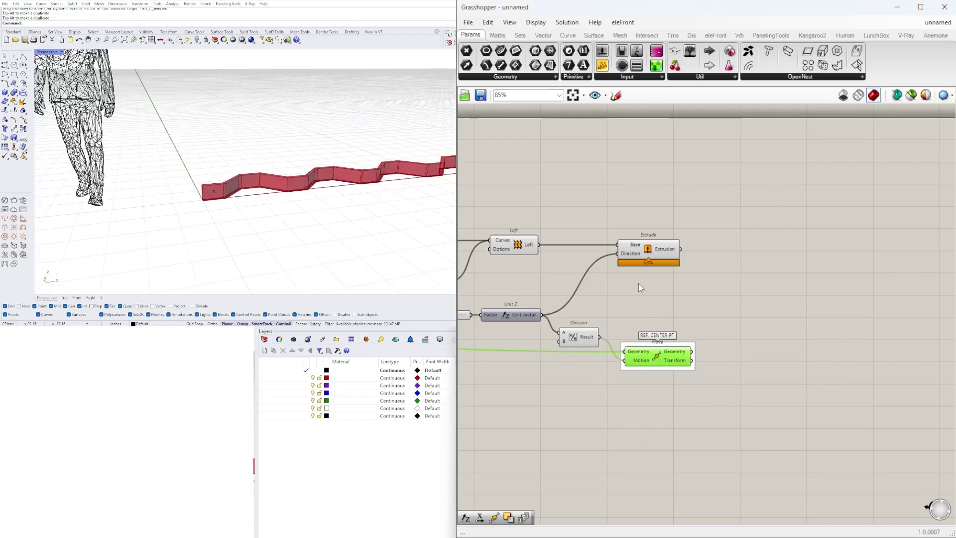
click(650, 249)
drag(664, 362, 664, 353)
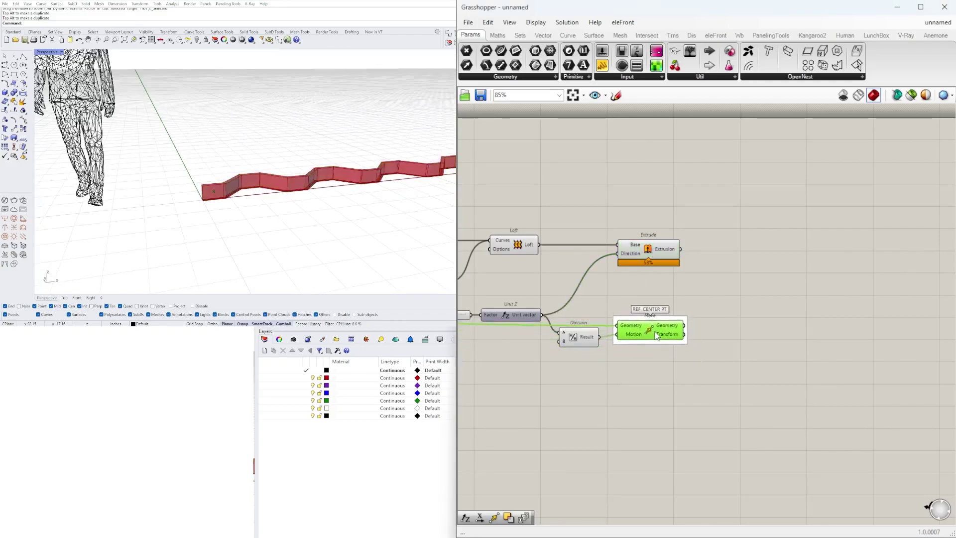
double_click(757, 352)
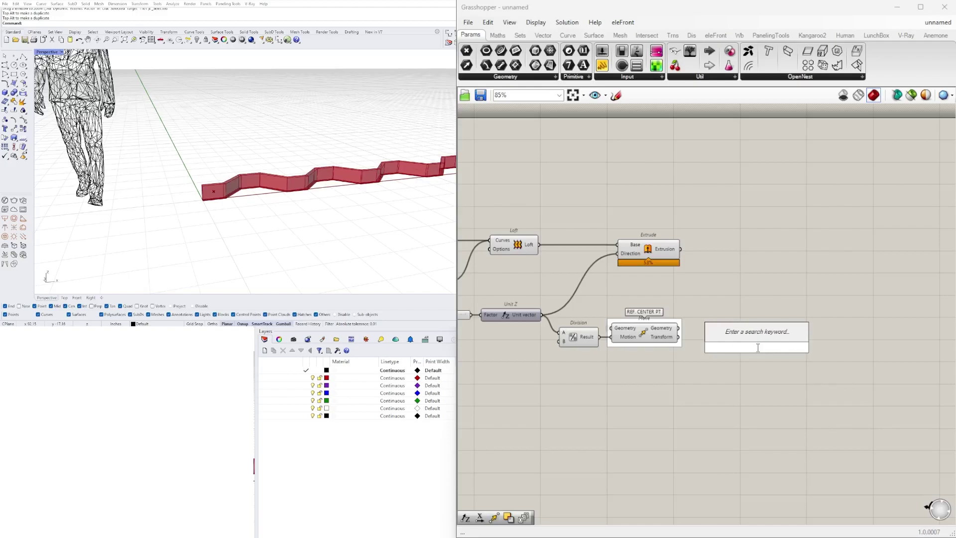
text(x)
click(740, 336)
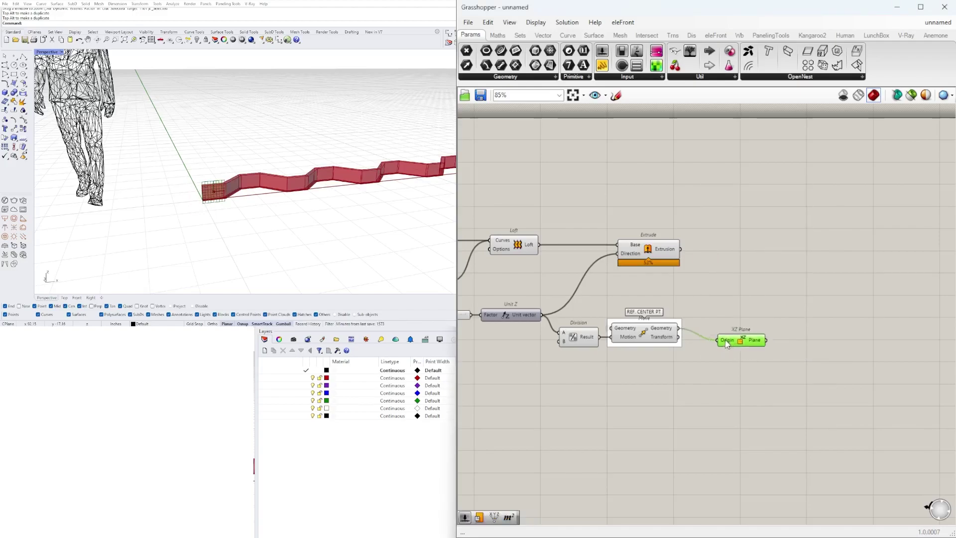
Align XZ Plane with the reference Move and add a Rotate component with its Angle input set to degrees
double_click(796, 326)
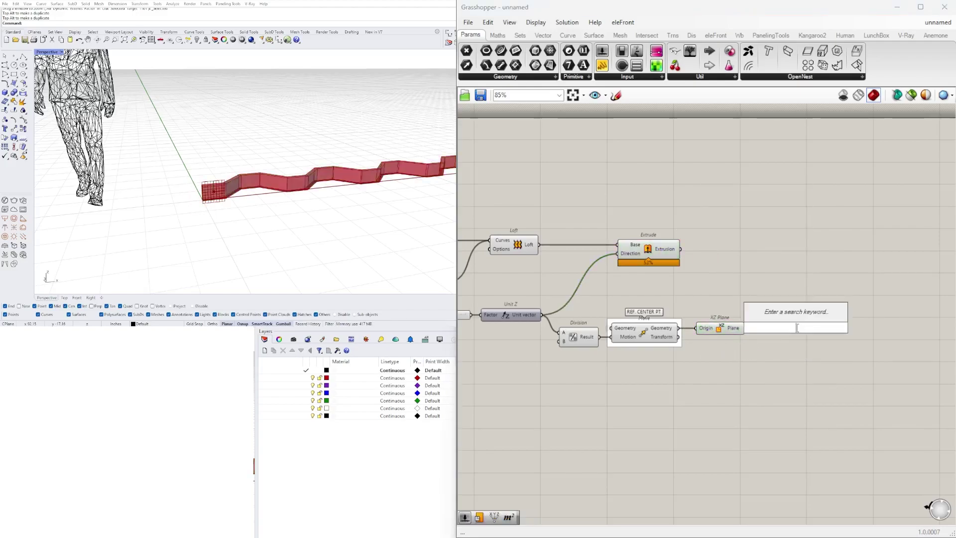
text(RO)
click(774, 314)
right_click(781, 327)
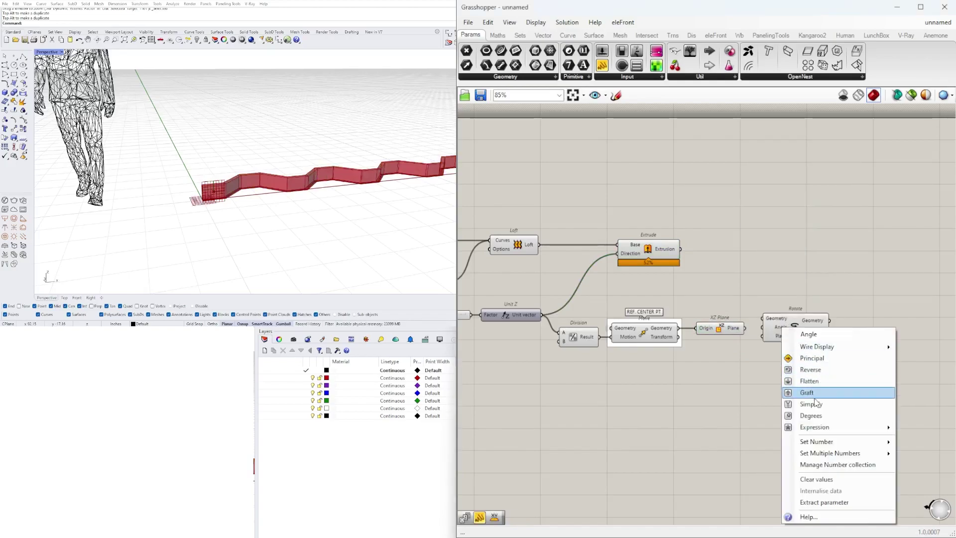
click(789, 414)
Add a number slider of 90 and connect it to Rotate's Angle input
double_click(655, 396)
text(90)
key(Return)
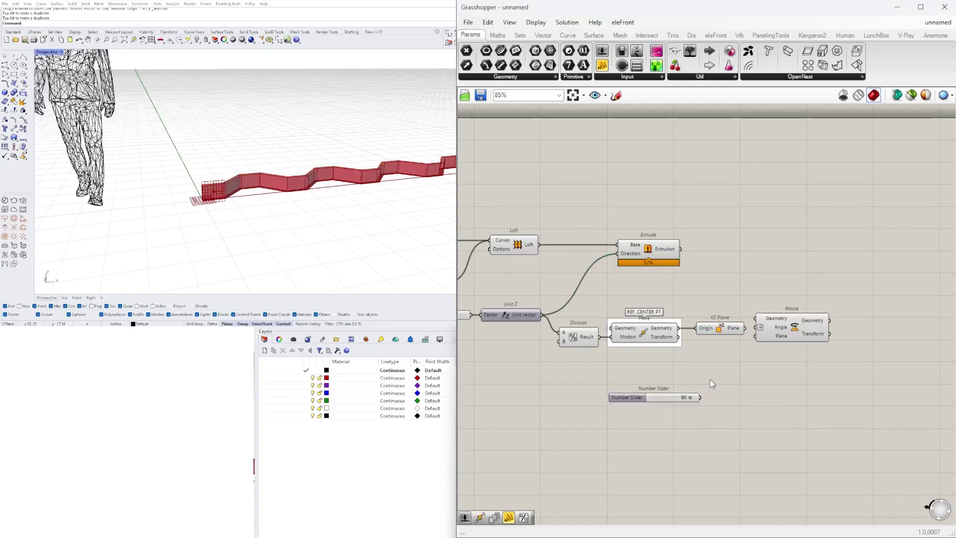
scroll(702, 409, up, 3)
drag(792, 294, 800, 317)
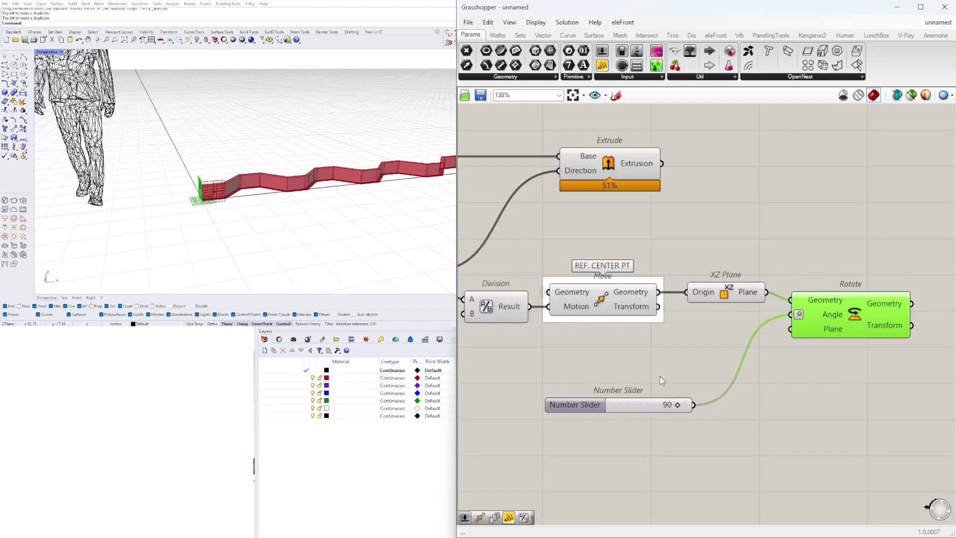
drag(596, 409, 661, 365)
Connect Extrusion to Rotate's Geometry input and the XZ Plane to its Plane input
right_drag(720, 406, 633, 460)
click(747, 375)
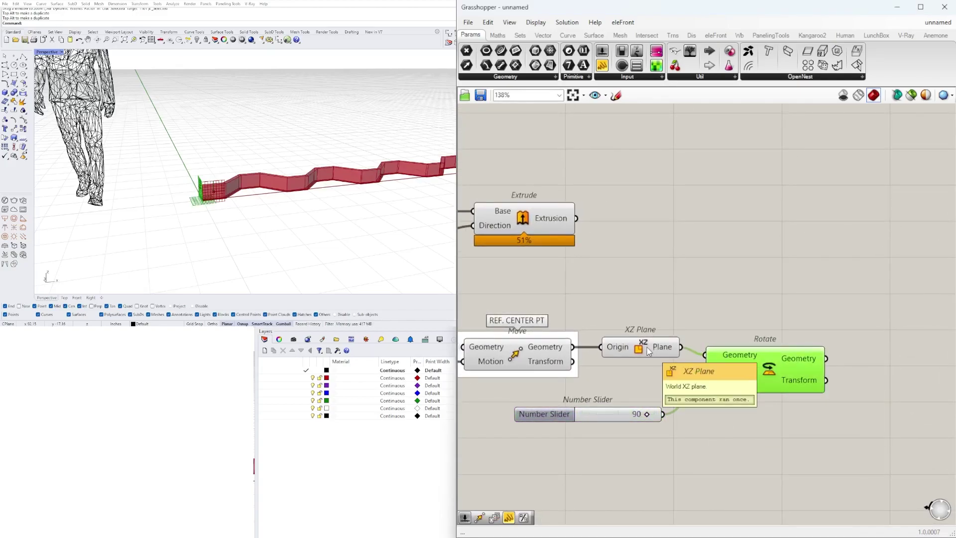
drag(755, 374, 768, 319)
click(571, 221)
click(823, 284)
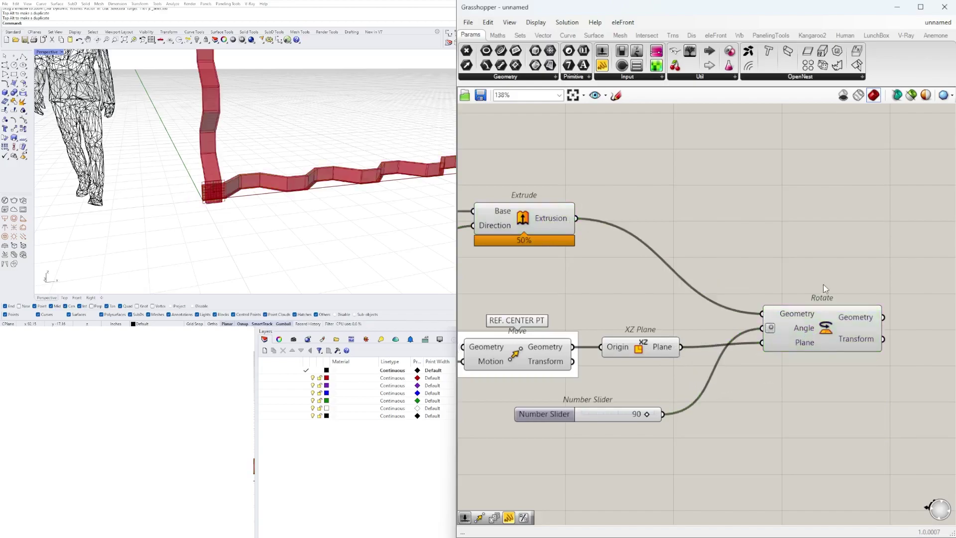
Examine from several angles how the rotated strip meets the original strip
right_drag(233, 196, 296, 224)
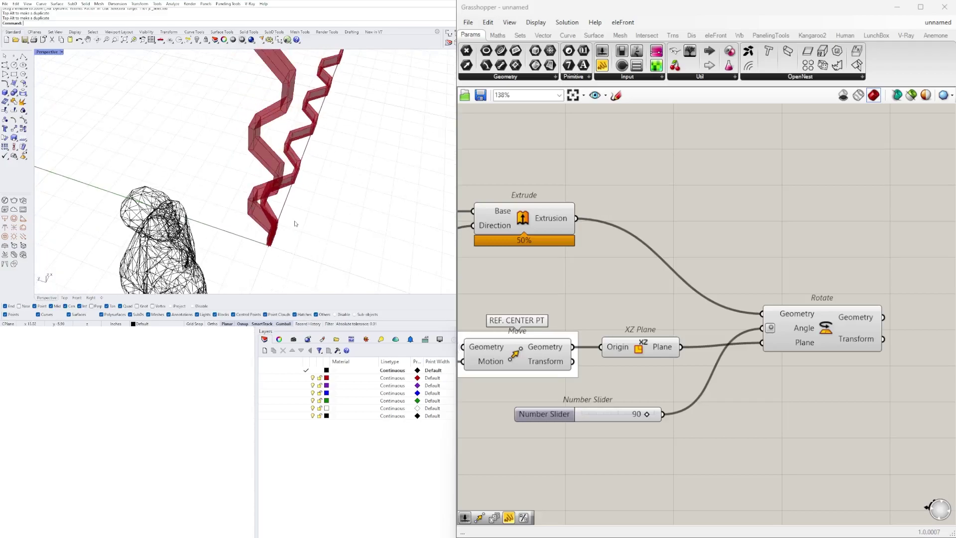
scroll(301, 221, up, 3)
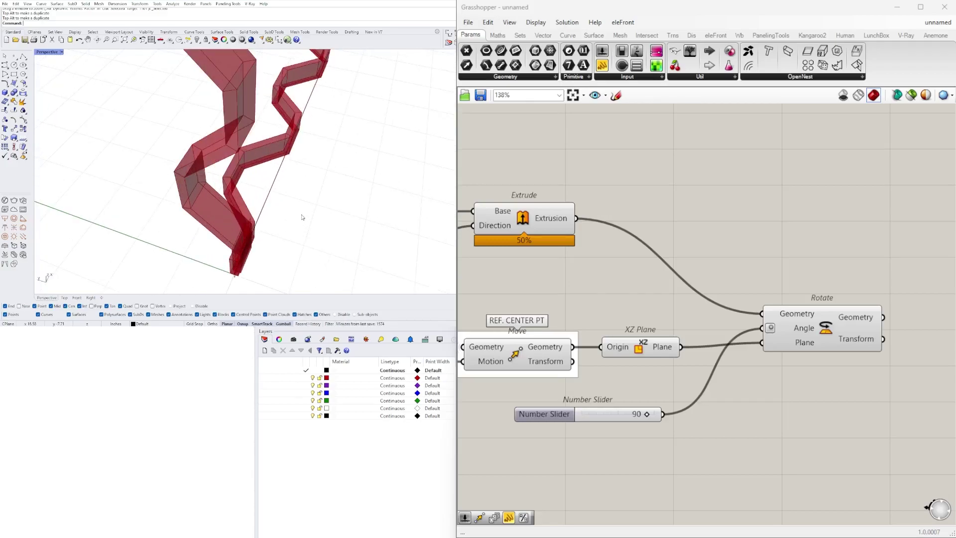
scroll(268, 211, down, 4)
right_drag(236, 214, 209, 98)
scroll(246, 225, up, 5)
scroll(248, 231, down, 6)
scroll(637, 319, down, 1)
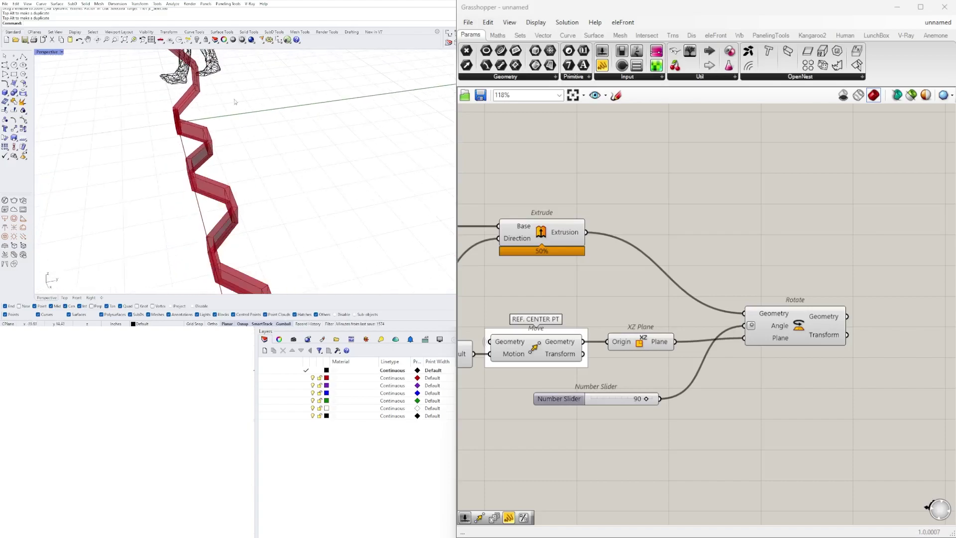
Add a Move component fed by the Rotate component's Geometry output
click(790, 321)
right_drag(874, 341, 780, 339)
double_click(787, 339)
text(MO)
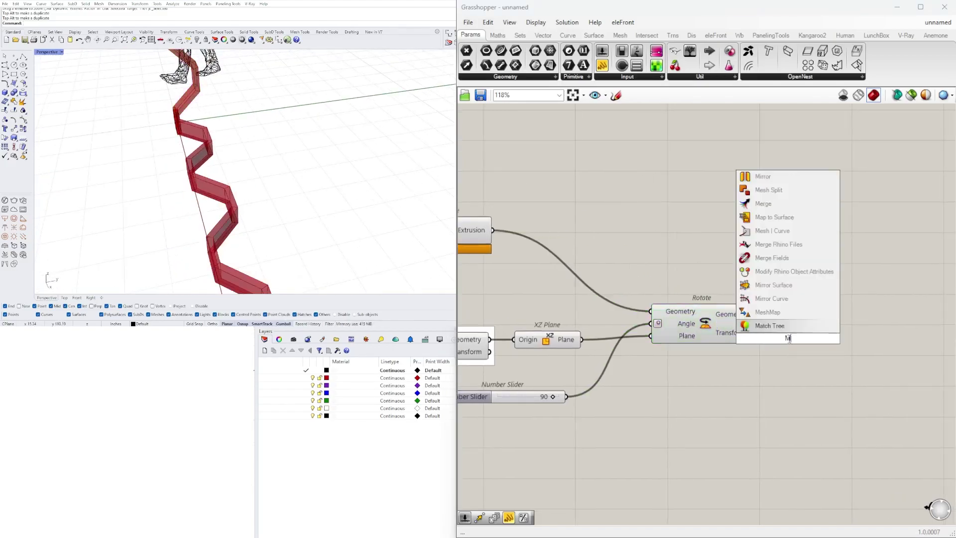
click(763, 232)
drag(753, 314, 741, 332)
drag(786, 338, 850, 340)
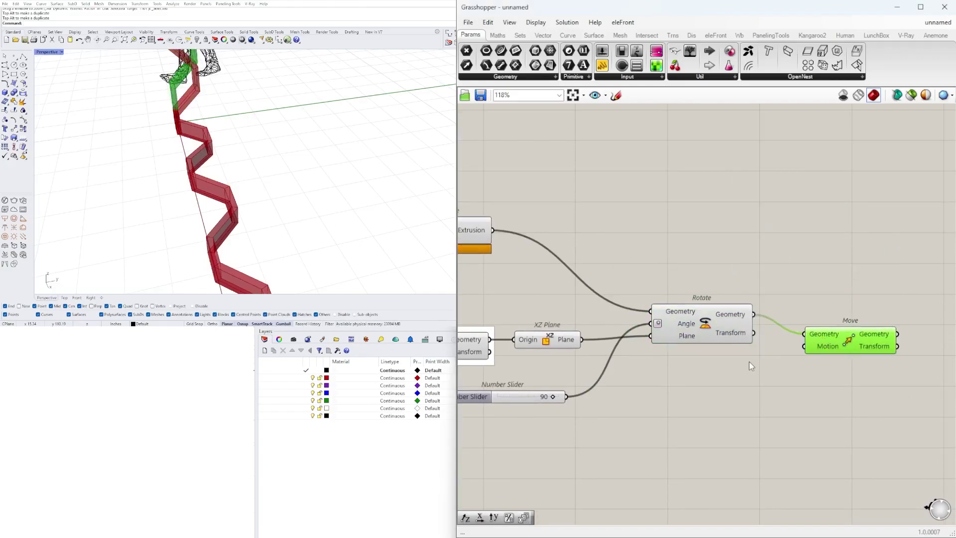
Add a Unit Y vector below Rotate and connect it to the Motion input of the rotated strip's Move
double_click(749, 362)
text(Y)
key(Return)
drag(731, 366, 708, 369)
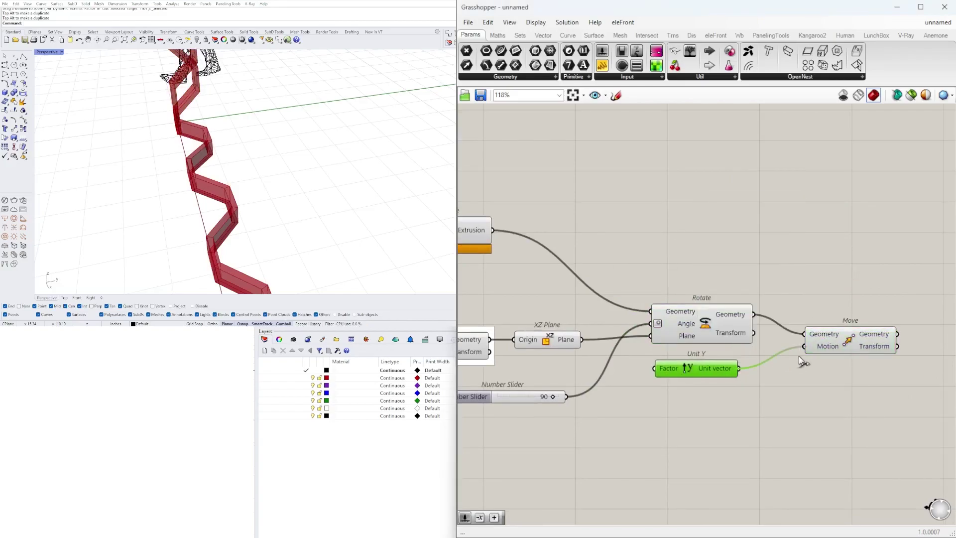
click(868, 341)
Delete the Move component after Rotate and shift Unit Y lower to make room
right_drag(249, 151, 422, 143)
click(783, 219)
click(853, 340)
click(711, 324)
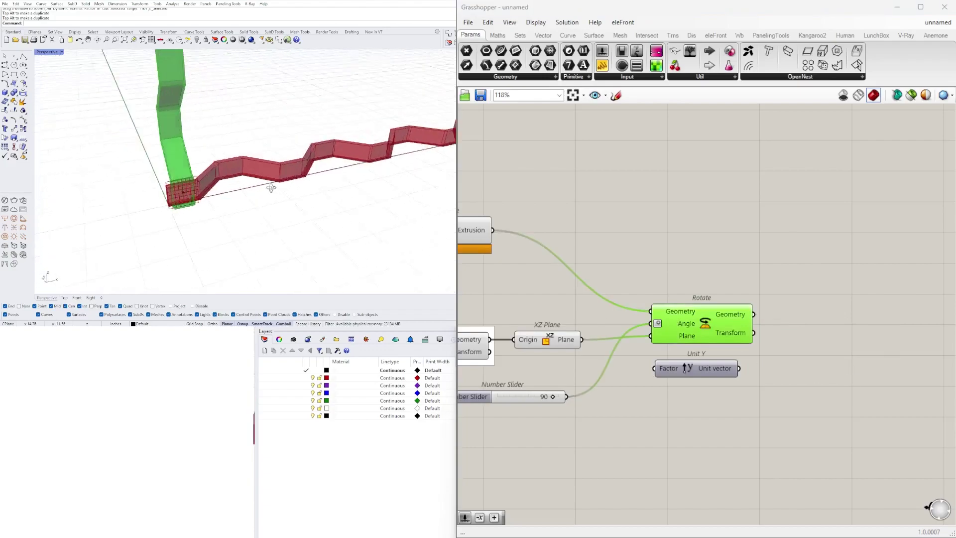
drag(697, 368, 721, 394)
right_drag(622, 378, 700, 377)
scroll(677, 378, down, 2)
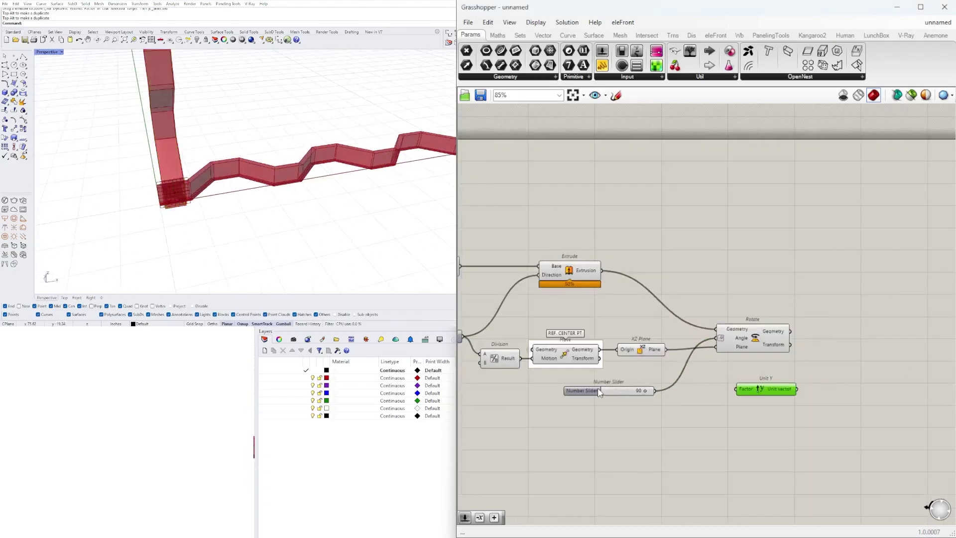
Make room around Rotate and add an XY Plane whose Origin comes from the REF. CENTER PT Move's Geometry output
drag(779, 352, 886, 349)
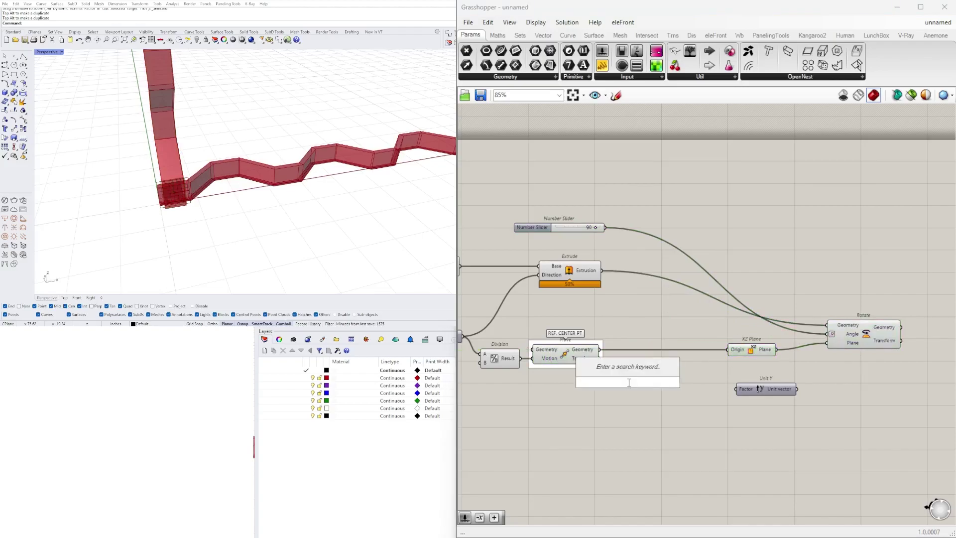
text(xy)
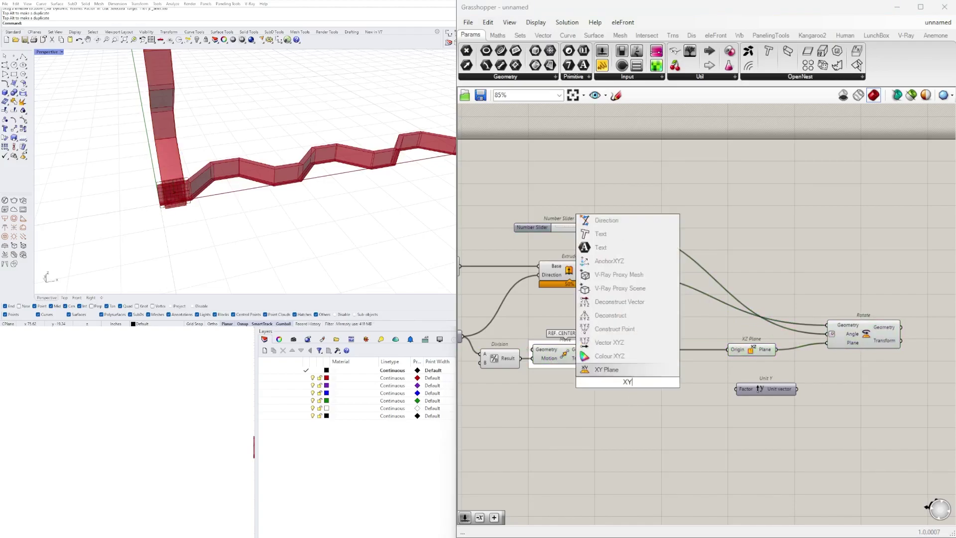
click(617, 370)
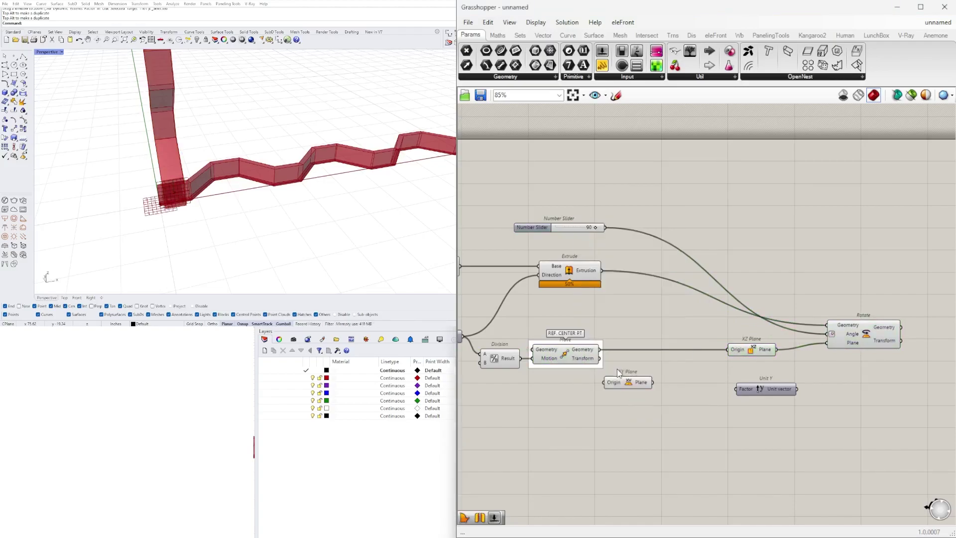
click(877, 322)
right_drag(775, 365, 742, 370)
drag(728, 393, 744, 422)
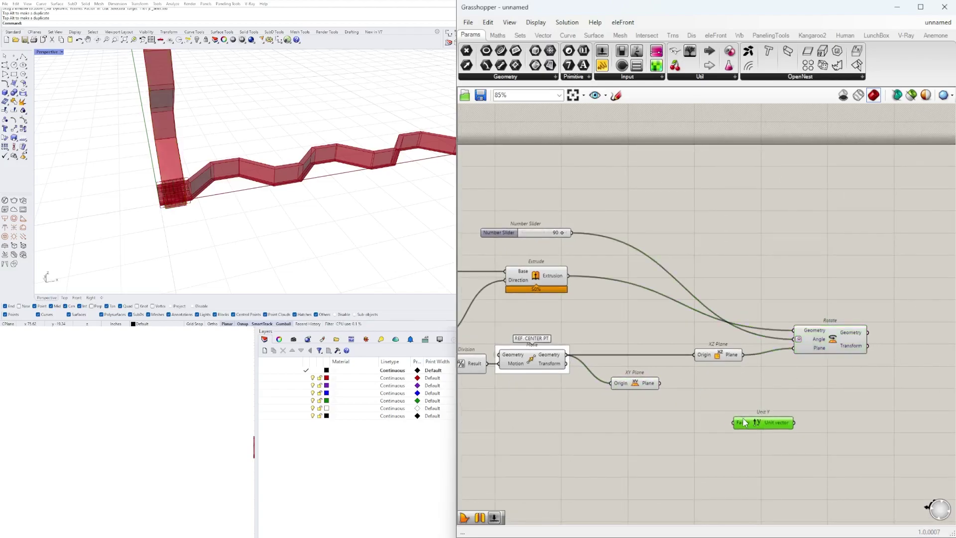
Place the 90-degree slider directly beside the Angle input of the Rotate component
click(819, 351)
right_drag(822, 354, 679, 364)
drag(706, 357, 680, 349)
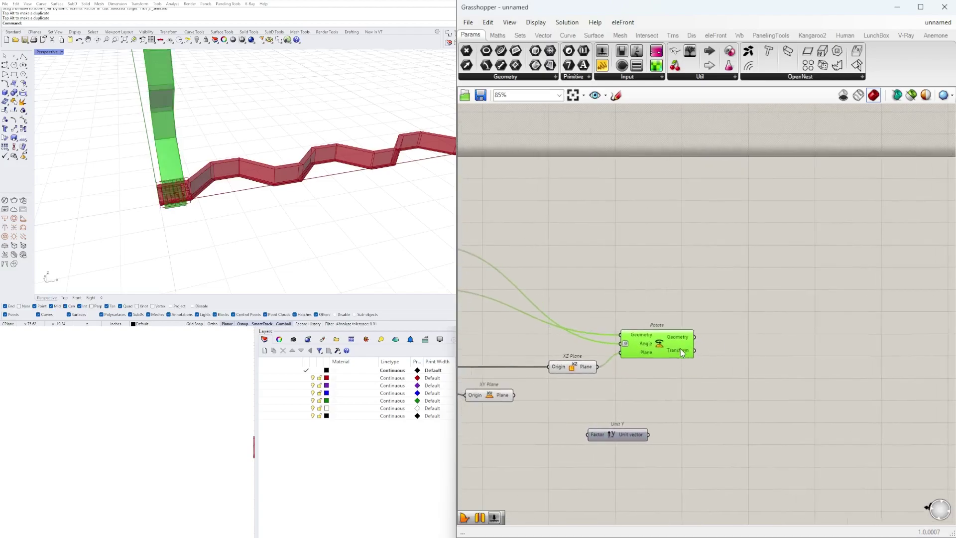
right_drag(569, 311, 719, 315)
click(721, 319)
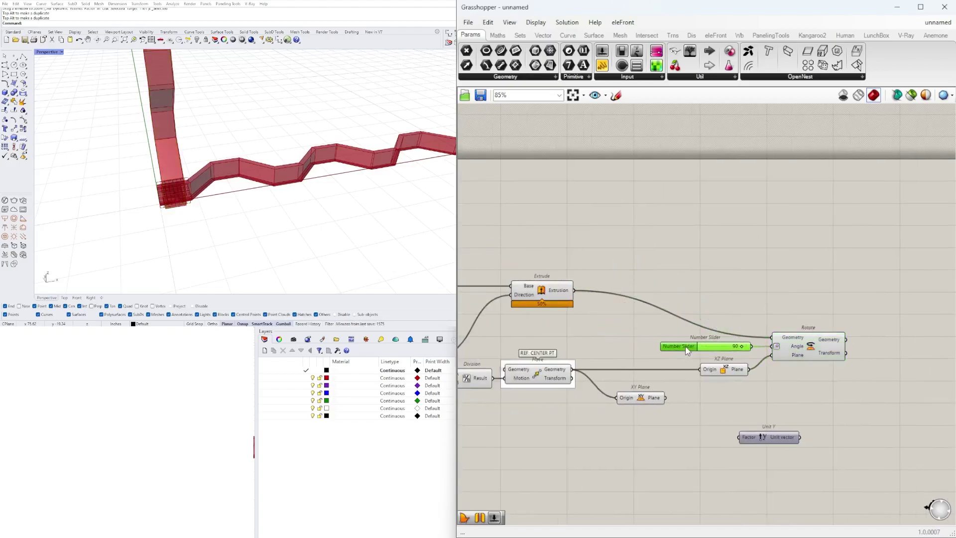
drag(796, 314, 684, 348)
Duplicate the Rotate component with its 90-degree slider and feed the copy's Plane input from the XY Plane
alt+drag(790, 298, 791, 299)
click(790, 298)
click(797, 350)
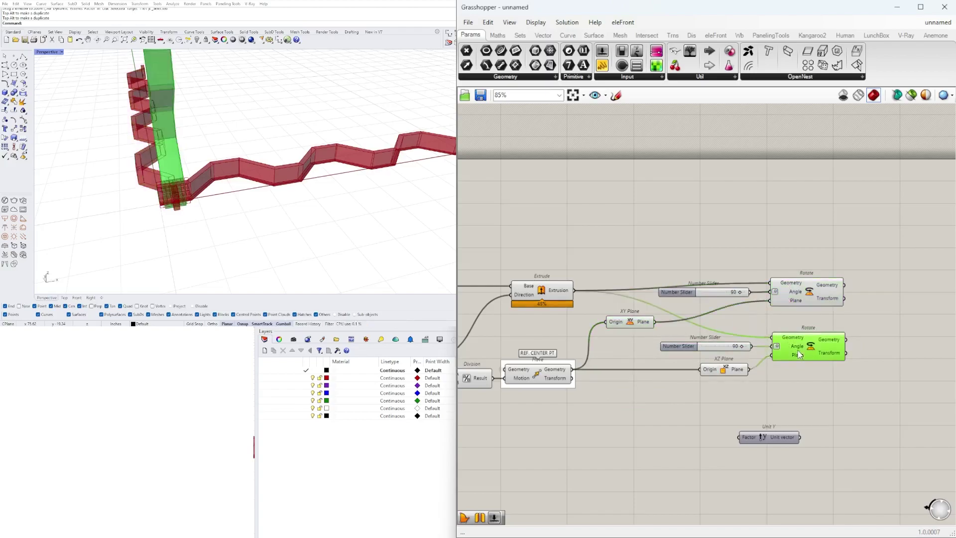
right_drag(893, 297, 755, 318)
click(756, 318)
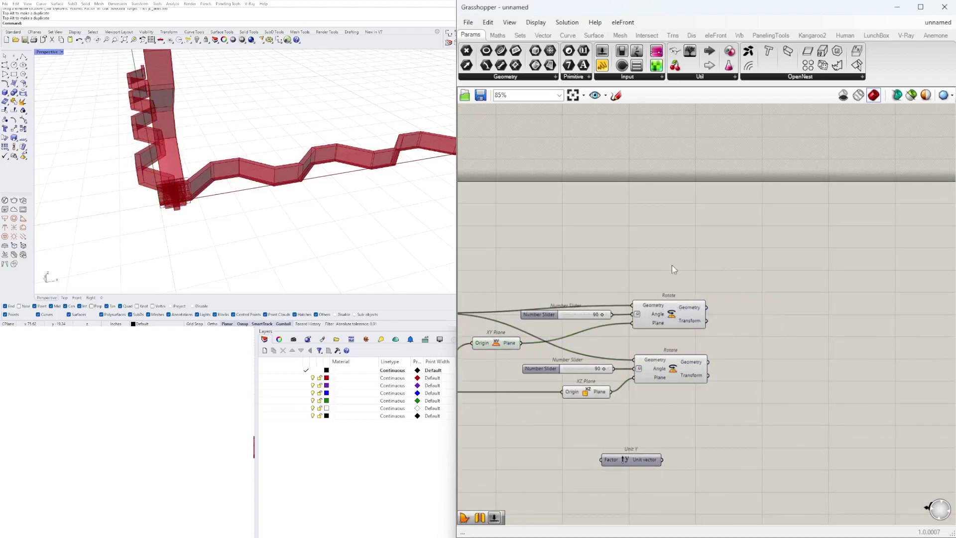
Rearrange the XY-plane Rotate, its slider and the XY Plane downstream of and below the XZ-plane Rotate
drag(712, 281, 558, 344)
drag(701, 286, 508, 344)
right_drag(518, 348, 672, 288)
drag(825, 247, 832, 352)
drag(887, 275, 723, 339)
drag(836, 311, 780, 271)
click(777, 278)
click(795, 315)
right_drag(812, 367, 783, 375)
drag(865, 380, 685, 330)
drag(707, 369, 783, 346)
click(667, 367)
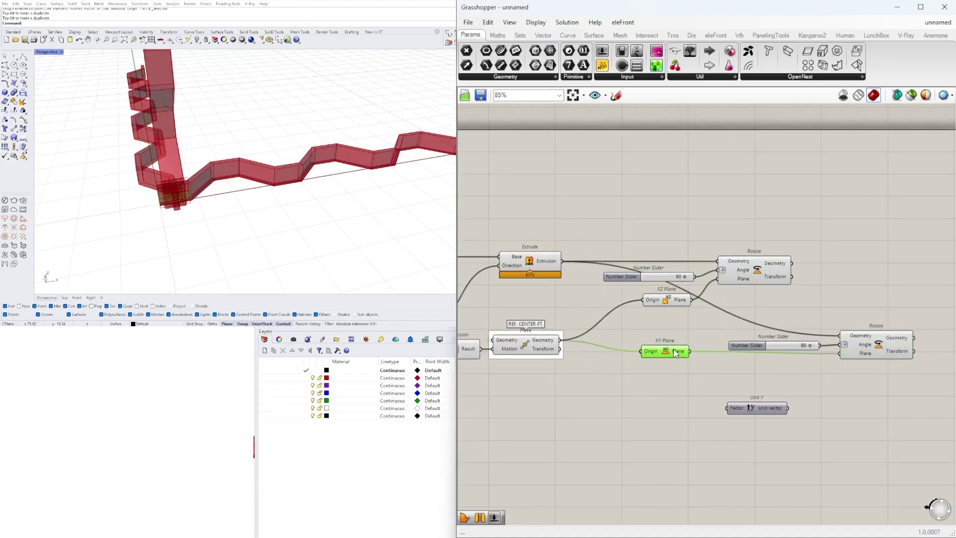
Connect the XZ-plane Rotate's Geometry output to the Geometry input of the XY-plane Rotate
drag(825, 324, 839, 336)
drag(928, 394, 771, 320)
drag(744, 344, 743, 318)
click(747, 290)
Raise the maximum of the XY-plane Rotate's angle slider and set its value to 180
scroll(782, 327, up, 5)
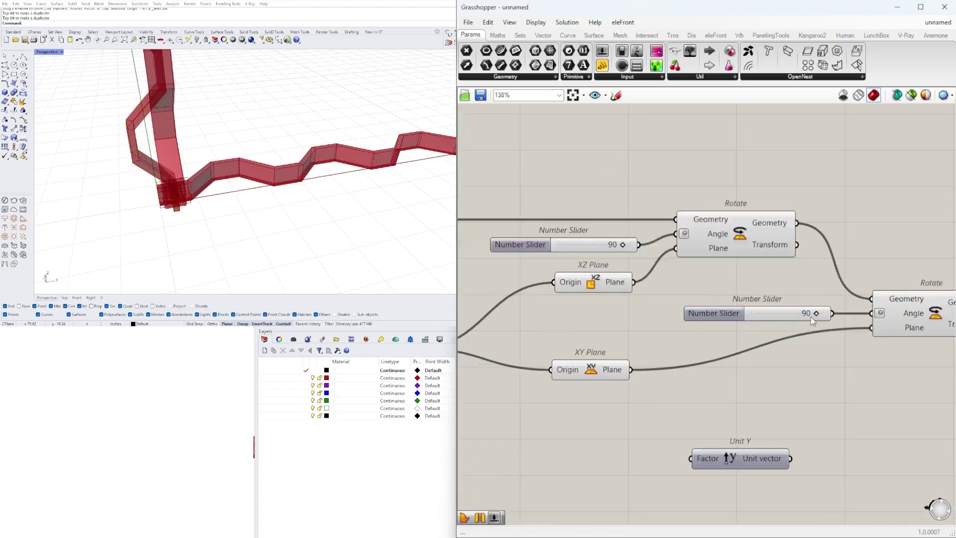
double_click(734, 313)
click(736, 337)
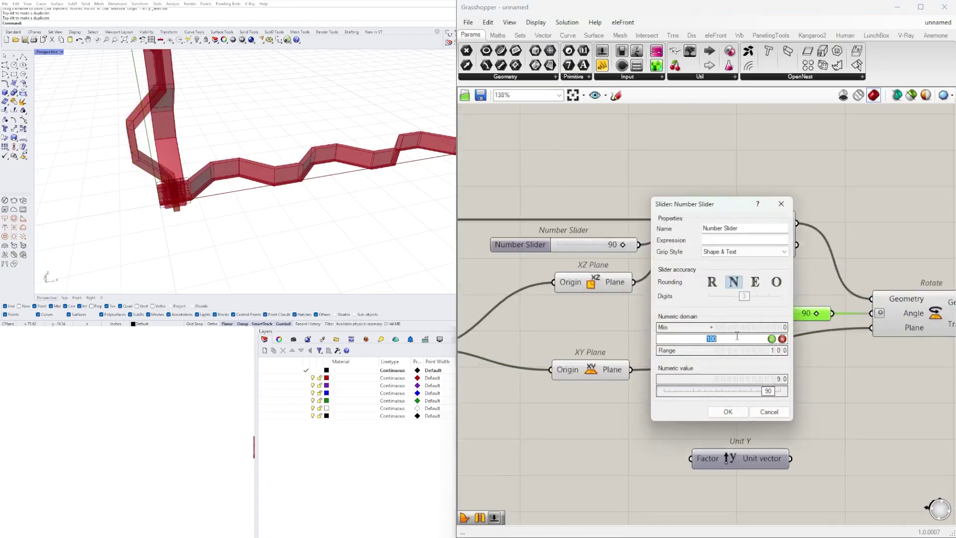
click(732, 415)
drag(801, 317, 839, 314)
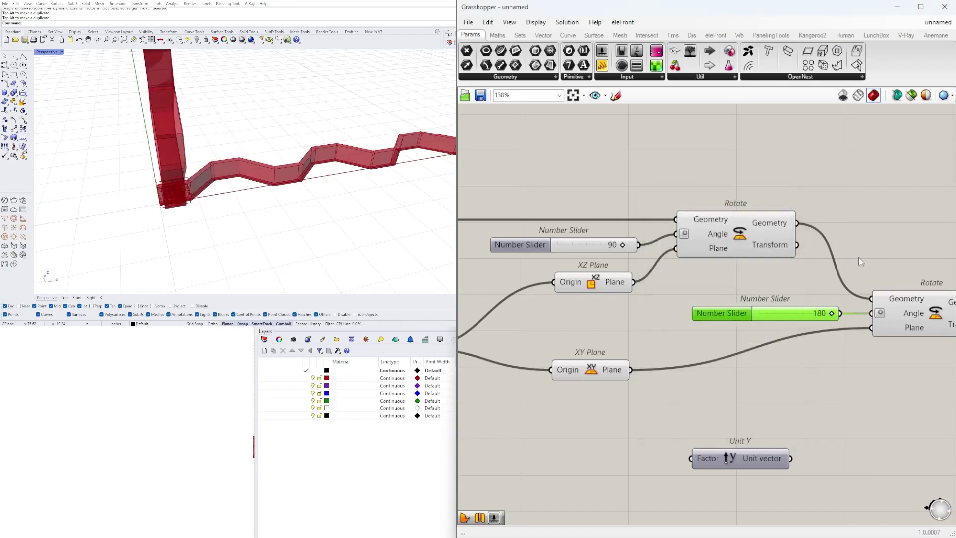
Turn off the preview of the XZ-plane Rotate component
scroll(157, 193, down, 8)
right_drag(156, 193, 259, 199)
right_drag(806, 343, 733, 351)
drag(759, 390, 669, 164)
key(space)
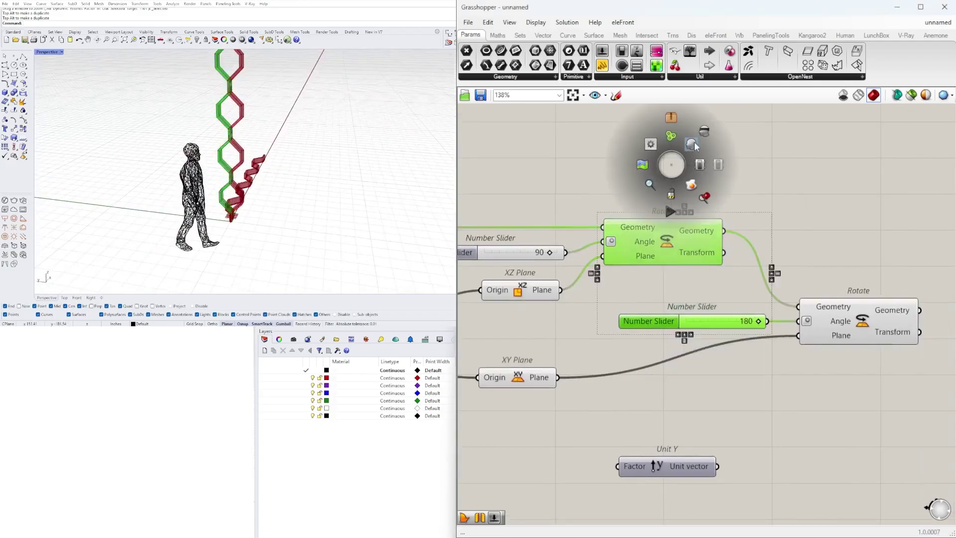
middle_click(706, 216)
click(724, 201)
Examine from several angles how the strip from the XY-plane Rotate meets the original strip
right_drag(343, 192, 147, 137)
scroll(278, 182, up, 10)
scroll(306, 196, down, 6)
scroll(328, 194, down, 5)
scroll(335, 192, up, 6)
scroll(326, 219, down, 6)
scroll(249, 209, up, 5)
scroll(155, 239, down, 8)
scroll(143, 150, up, 5)
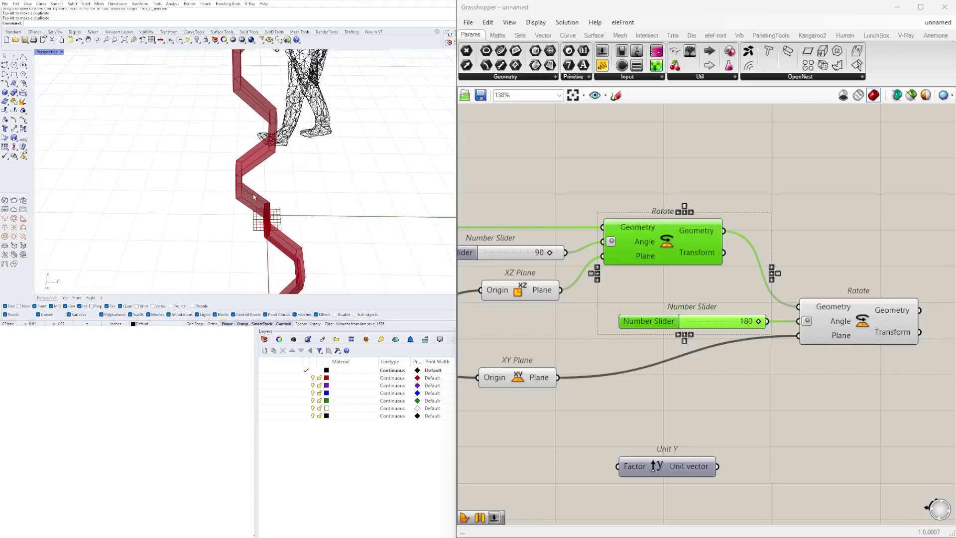
scroll(634, 301, down, 3)
click(774, 312)
right_drag(820, 319, 753, 318)
scroll(294, 199, down, 2)
right_drag(294, 199, 266, 220)
scroll(267, 221, down, 2)
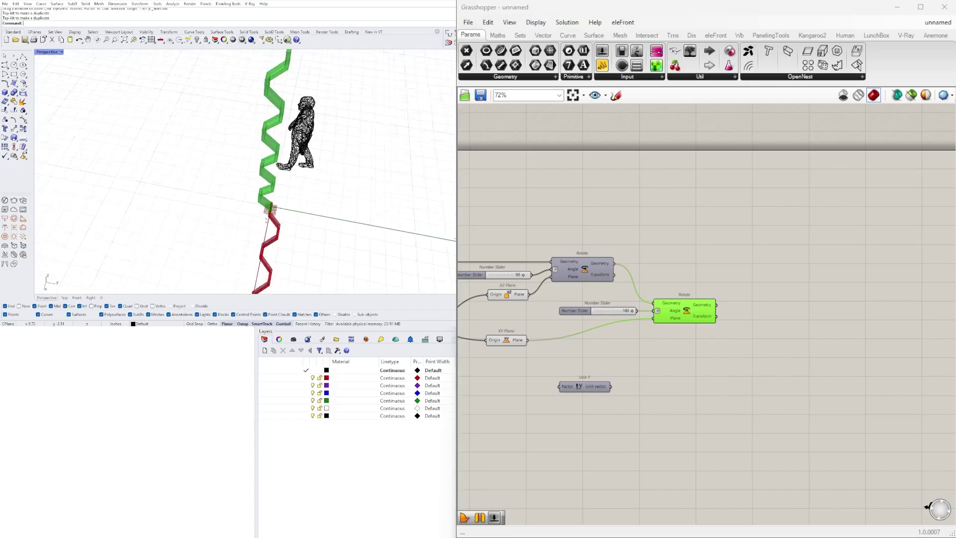
scroll(266, 219, down, 5)
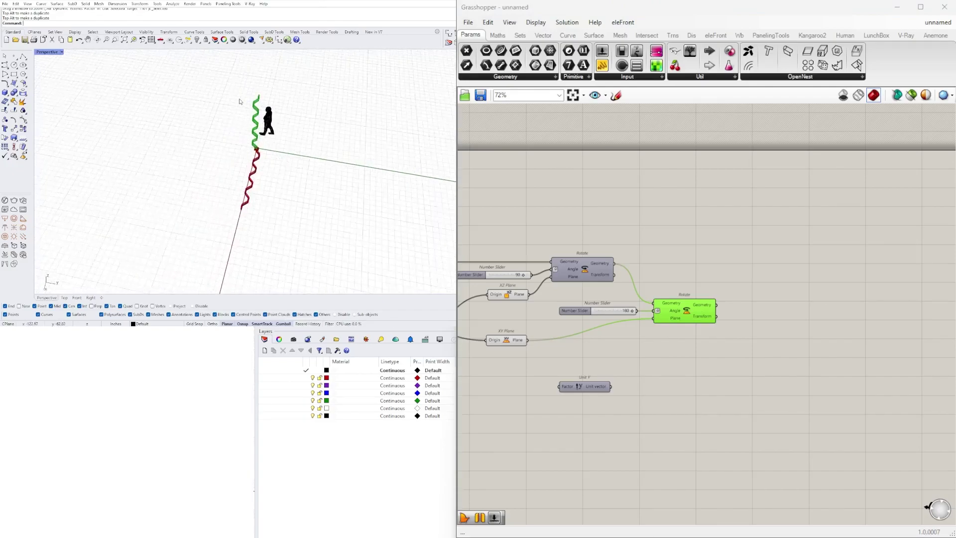
scroll(685, 356, up, 5)
Add a Move component after the XY-plane Rotate and feed it with that component's Geometry output
double_click(721, 397)
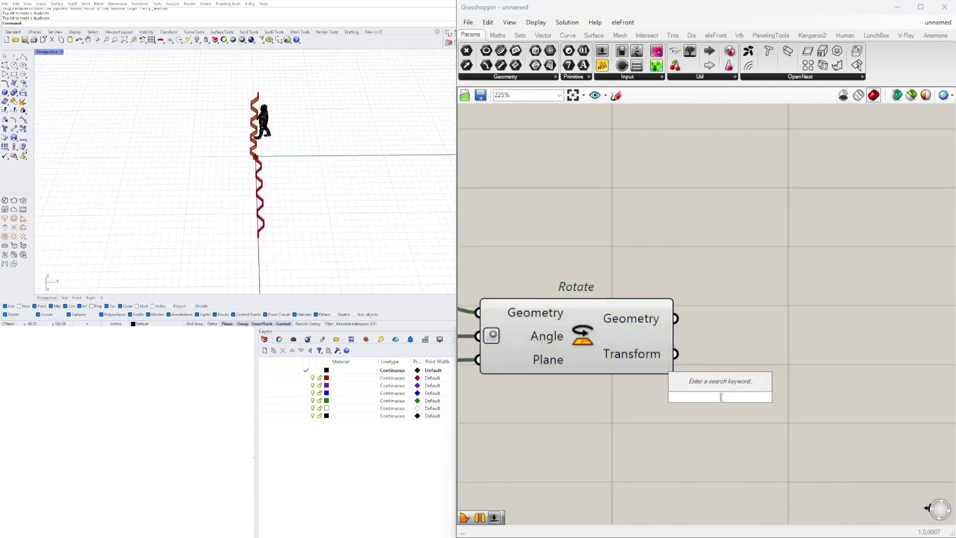
text(mo)
click(701, 288)
drag(694, 406, 849, 347)
drag(676, 319, 785, 327)
drag(817, 338, 830, 263)
Add a Unit Y vector above the XY-plane Rotate and connect it to the Motion input of the new Move
double_click(613, 239)
text(z)
key(BackSpace)
text(y)
click(600, 237)
drag(694, 251, 809, 278)
drag(846, 263, 856, 239)
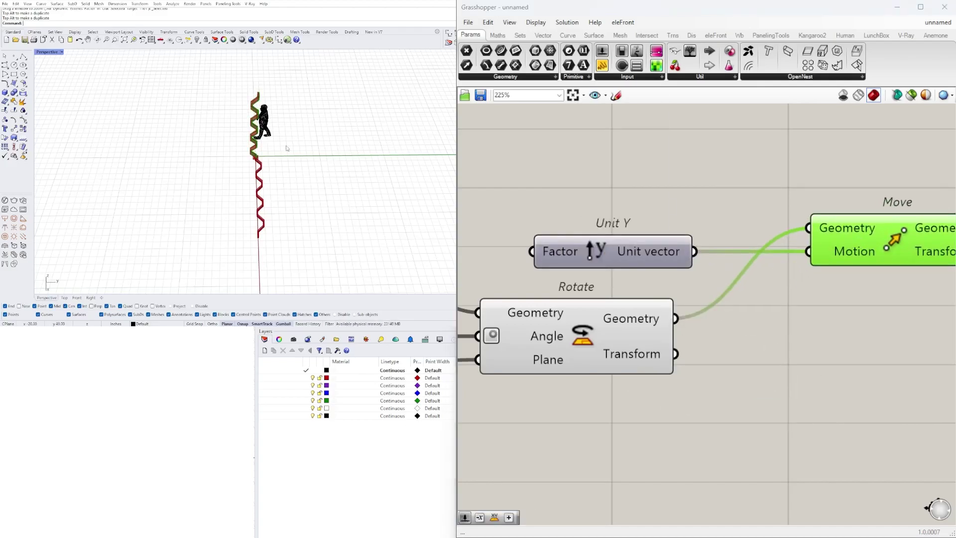
Inspect the offset between the moved strip and the original strip at their meeting corner
scroll(264, 153, up, 6)
right_drag(254, 172, 283, 167)
scroll(244, 167, up, 4)
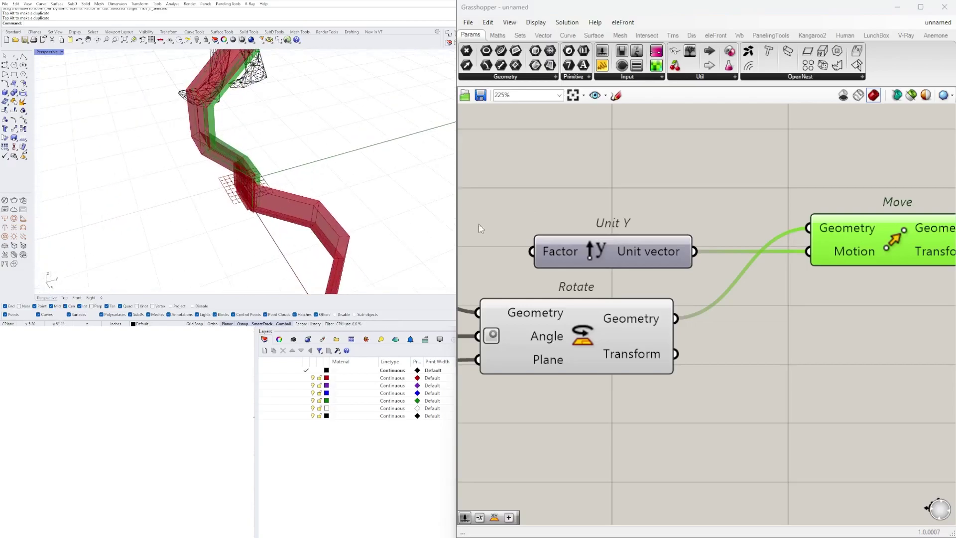
scroll(598, 283, down, 7)
right_drag(597, 284, 744, 292)
right_drag(570, 241, 648, 262)
scroll(648, 262, up, 3)
scroll(259, 169, down, 6)
right_drag(264, 149, 344, 178)
right_drag(498, 217, 867, 243)
click(867, 243)
scroll(254, 157, up, 3)
right_drag(254, 157, 279, 157)
Add a Division component fed by the slider-driven Unit Y vector and hide the wire into its A input
right_drag(552, 308, 832, 312)
scroll(832, 311, down, 1)
scroll(832, 312, up, 1)
right_drag(548, 323, 828, 326)
scroll(657, 339, down, 3)
right_drag(518, 333, 792, 329)
scroll(767, 253, up, 4)
right_drag(766, 252, 687, 285)
double_click(863, 237)
text(/)
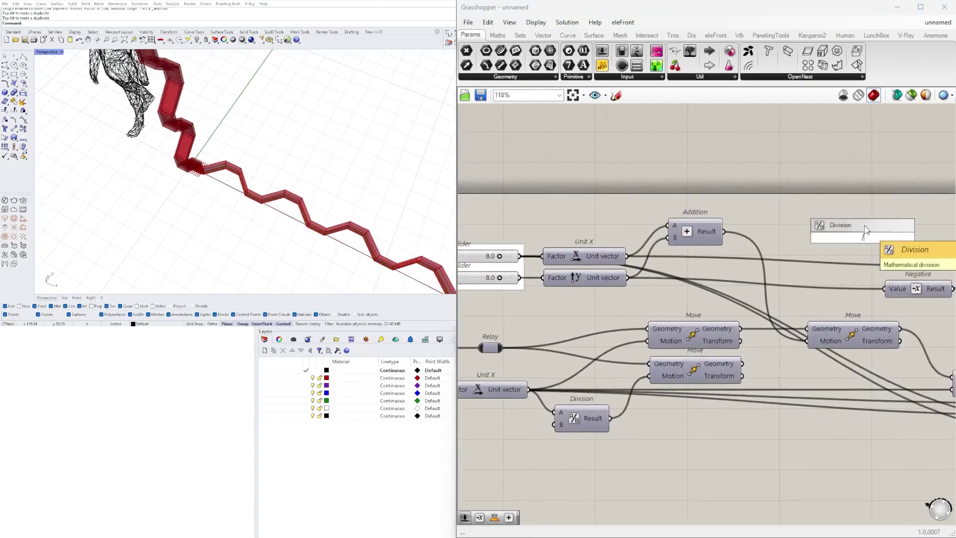
click(864, 225)
right_click(841, 233)
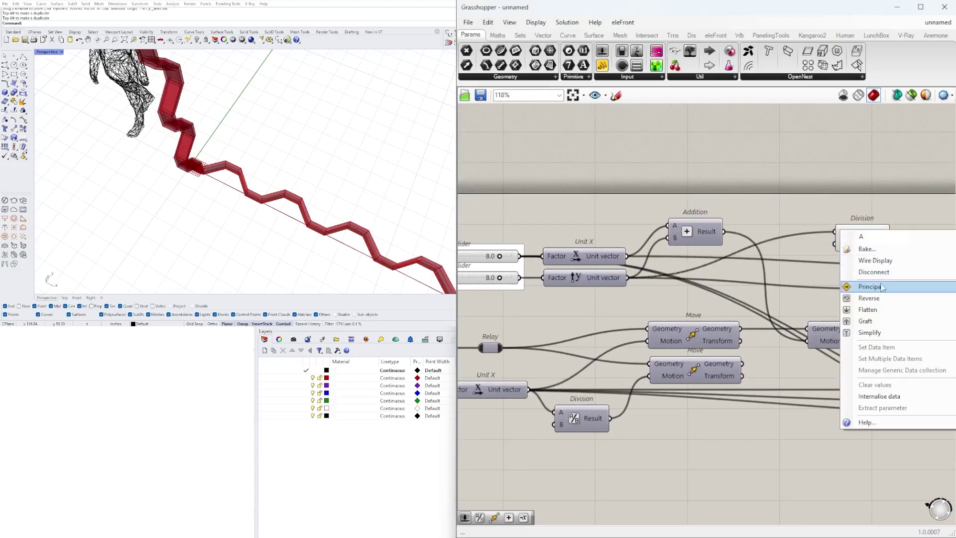
click(868, 260)
Bring the new Division downstream and place it above the Unit Y that drives the rotated strip's Move
right_drag(862, 240, 703, 247)
scroll(683, 255, down, 14)
drag(702, 246, 769, 326)
scroll(797, 264, up, 13)
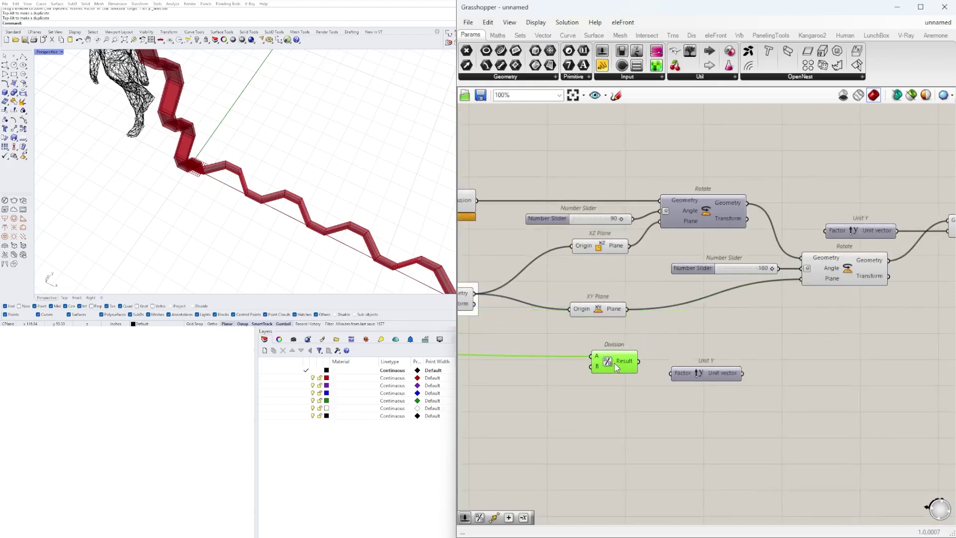
scroll(639, 359, down, 12)
right_drag(553, 372, 689, 390)
scroll(635, 364, up, 12)
scroll(653, 360, down, 6)
right_drag(857, 446, 676, 410)
scroll(676, 409, down, 3)
right_drag(827, 398, 650, 397)
scroll(628, 417, up, 6)
right_drag(573, 423, 656, 421)
click(576, 381)
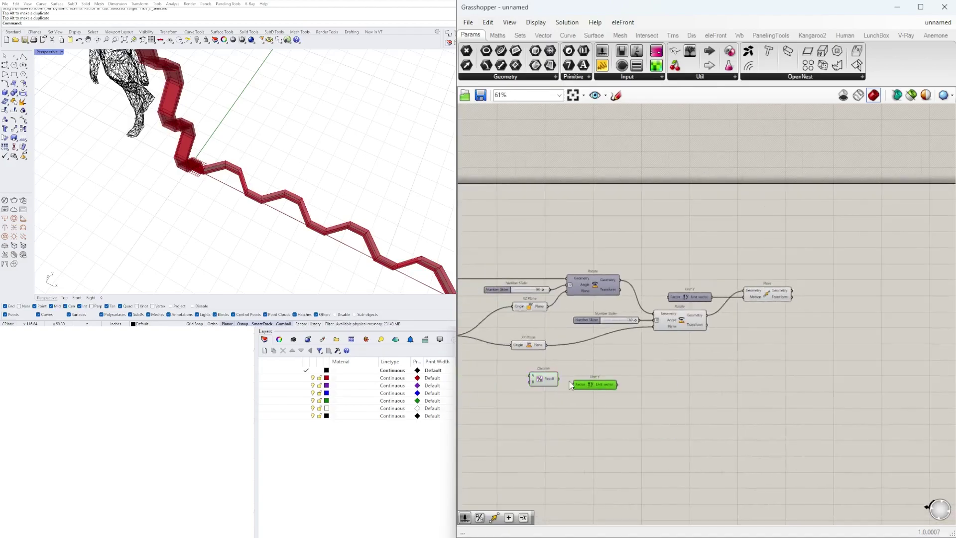
scroll(703, 359, up, 3)
drag(697, 396, 661, 246)
Drive the Move's Motion with the Division result, delete the replaced Unit Y and align Division with Move
click(755, 297)
click(785, 284)
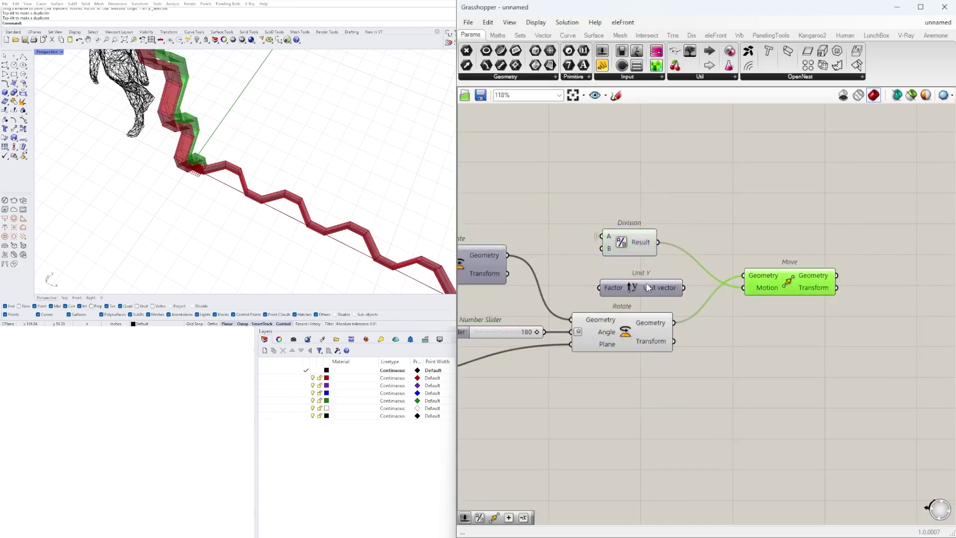
key(Delete)
key(ctrl+z)
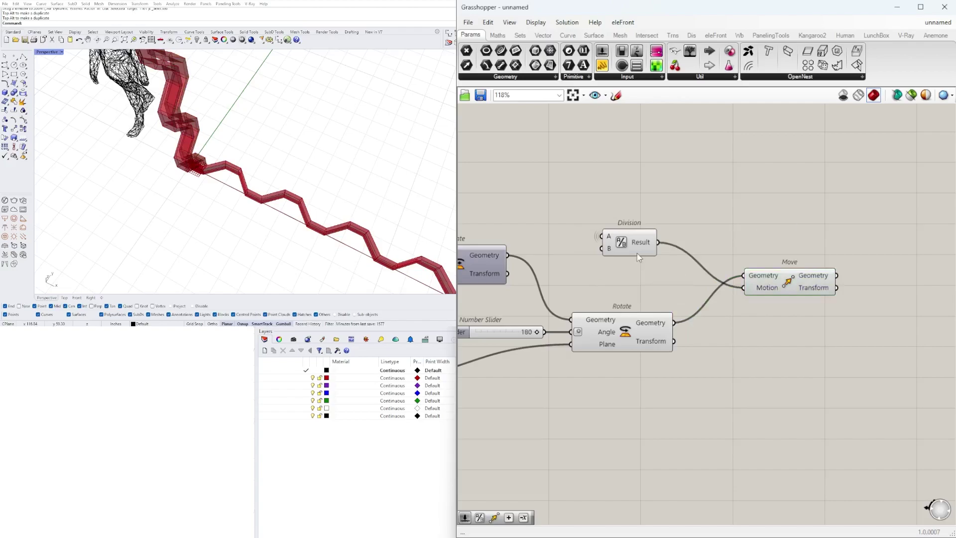
drag(632, 297, 631, 292)
drag(772, 289, 775, 285)
click(722, 244)
Turn off the preview of the XY-plane Rotate component
scroll(342, 166, down, 3)
right_drag(342, 167, 240, 110)
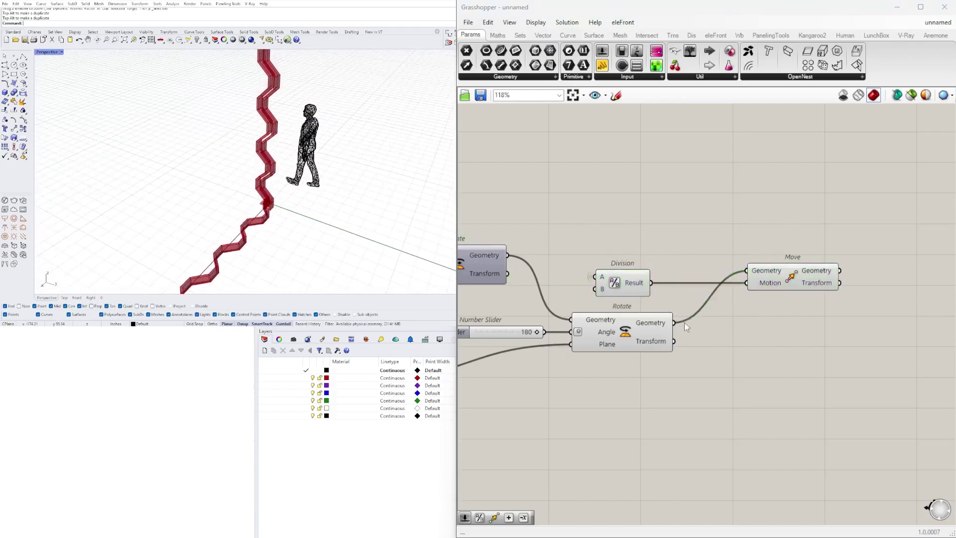
drag(675, 402, 592, 287)
middle_click(611, 290)
click(633, 304)
Check the moved vertical strip against the horizontal strip and review the component chain back to Extrude
scroll(236, 187, up, 4)
right_drag(236, 186, 415, 186)
scroll(627, 291, down, 2)
click(765, 283)
scroll(682, 311, down, 3)
right_drag(657, 333, 746, 329)
scroll(708, 299, up, 3)
mouse_move(665, 386)
right_down()
mouse_move(714, 357)
mouse_move(662, 371)
right_up()
scroll(723, 337, down, 1)
right_drag(501, 372, 678, 347)
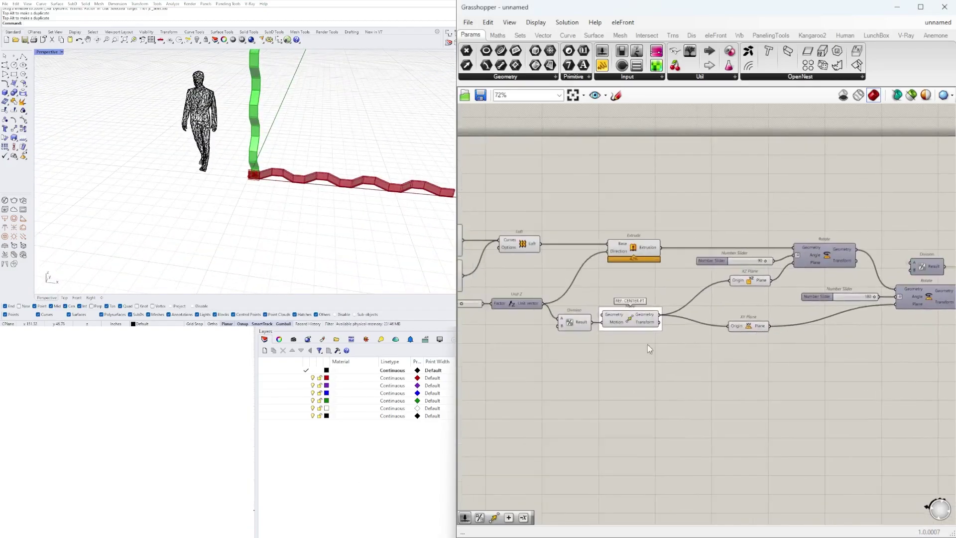
click(623, 320)
Add a Move component above the Rotate chain and feed its Geometry with the Extrude component's Extrusion output
right_drag(771, 359, 633, 379)
right_drag(570, 304, 711, 279)
double_click(711, 279)
text(Mo)
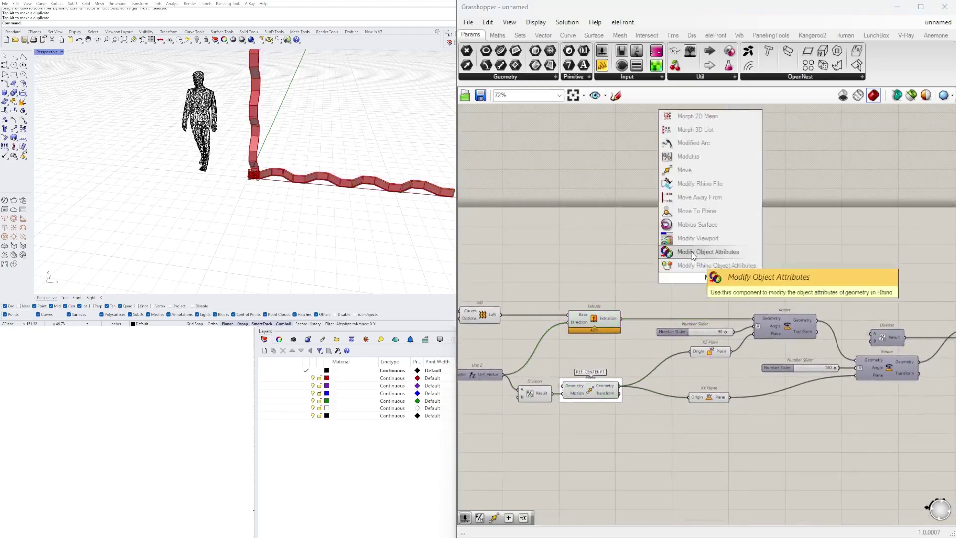
click(678, 171)
click(610, 316)
drag(689, 267, 684, 274)
drag(709, 277, 774, 251)
Add a Series component above Extrude and align it with the new Move component
double_click(626, 270)
text(SER)
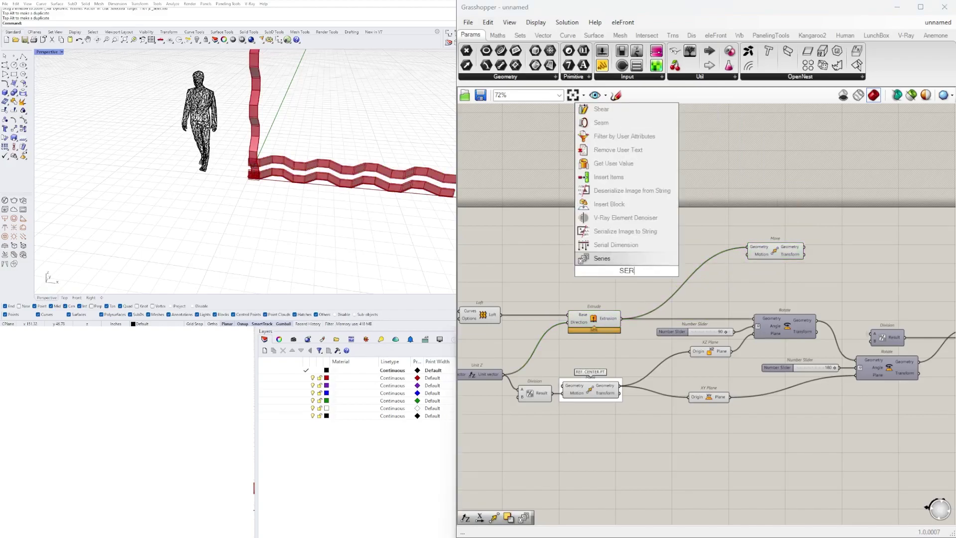
click(609, 256)
scroll(603, 271, up, 2)
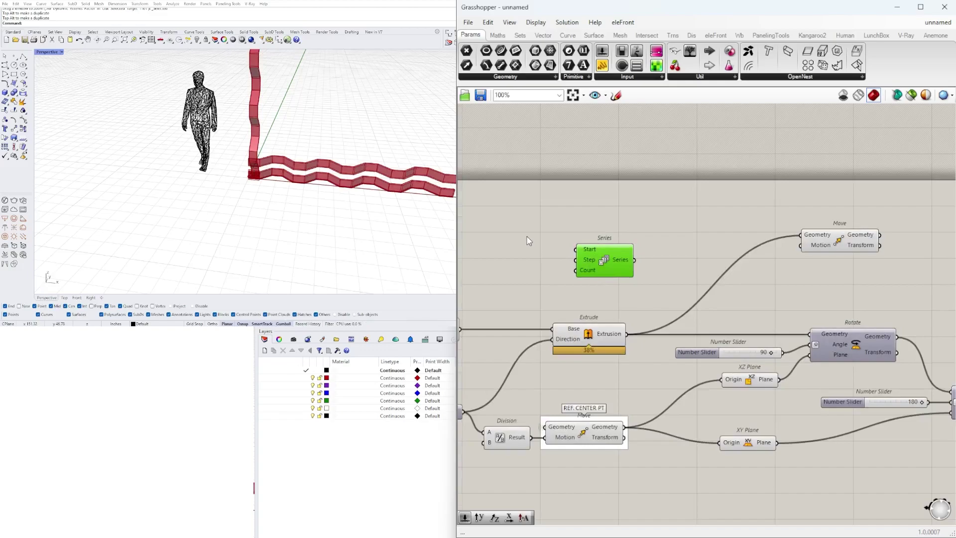
mouse_move(616, 264)
mouse_down()
mouse_move(603, 277)
mouse_move(611, 277)
mouse_up()
click(841, 240)
scroll(235, 209, up, 6)
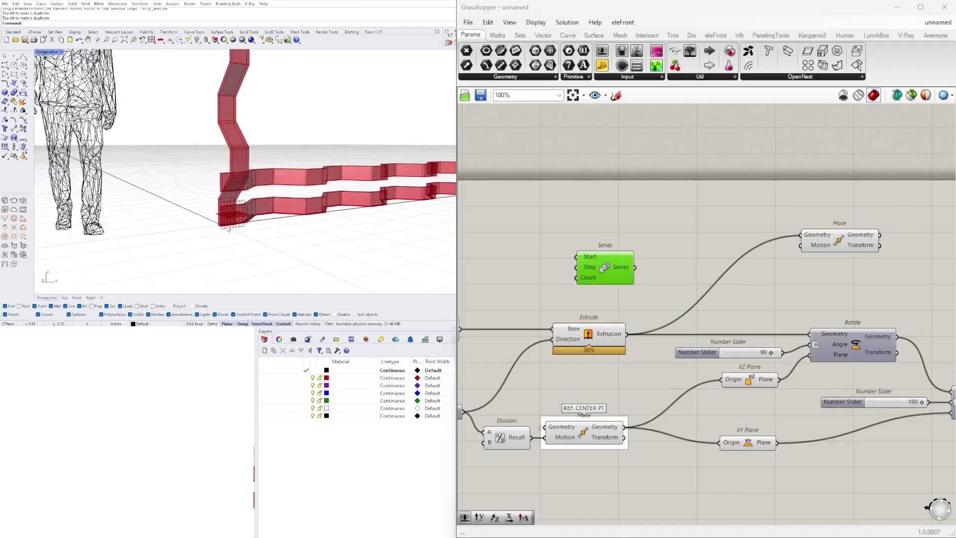
drag(622, 266, 608, 266)
drag(839, 240, 846, 254)
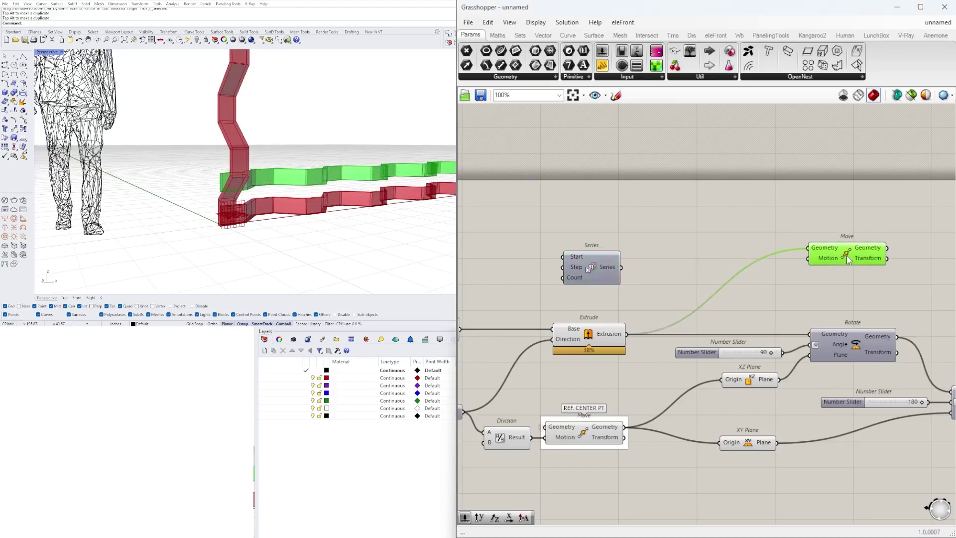
click(683, 247)
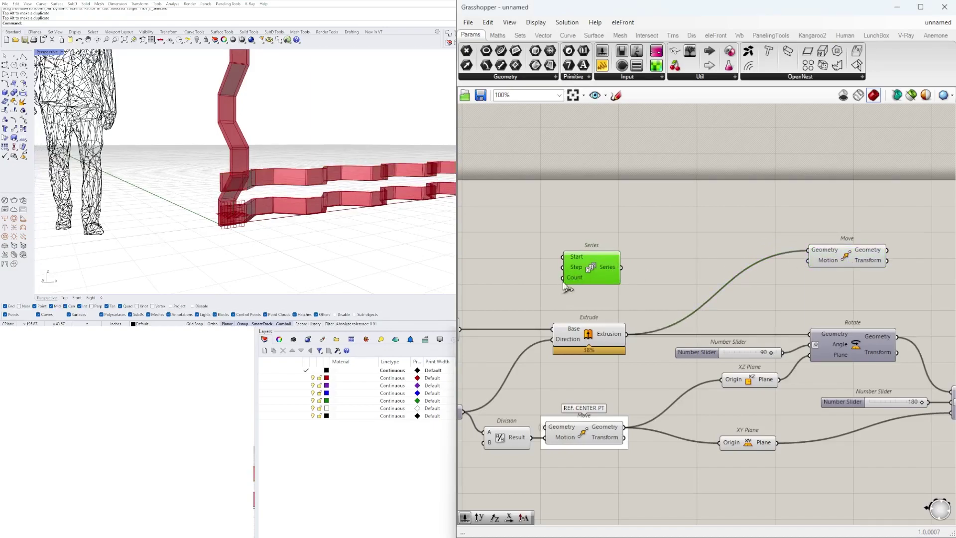
Add a Unit Z component above Extrude and feed its Unit vector output into the new Move component's Motion input
right_drag(493, 293, 576, 287)
double_click(538, 291)
click(716, 243)
right_drag(717, 243, 629, 262)
drag(576, 277, 586, 192)
double_click(558, 285)
text(z)
key(Return)
drag(579, 290, 610, 287)
drag(793, 273, 804, 273)
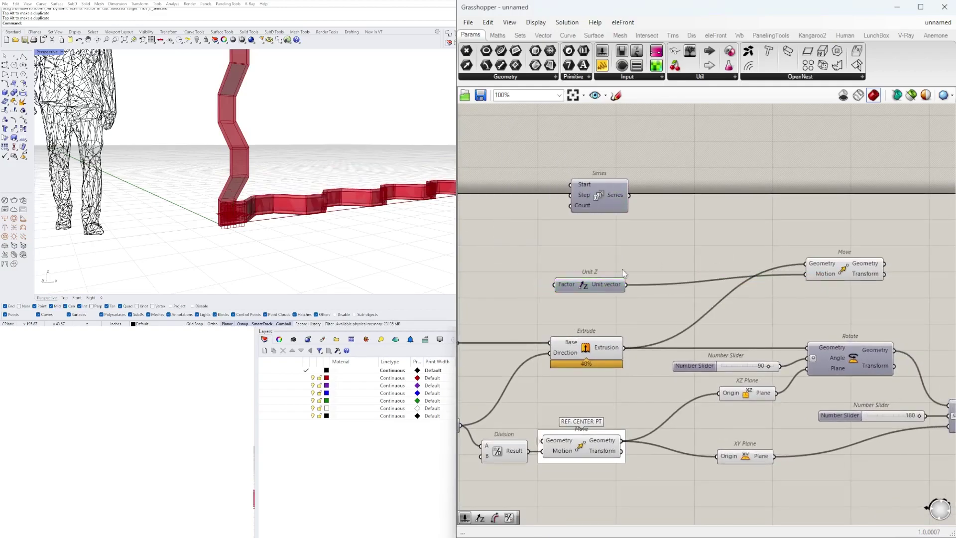
drag(575, 292, 575, 281)
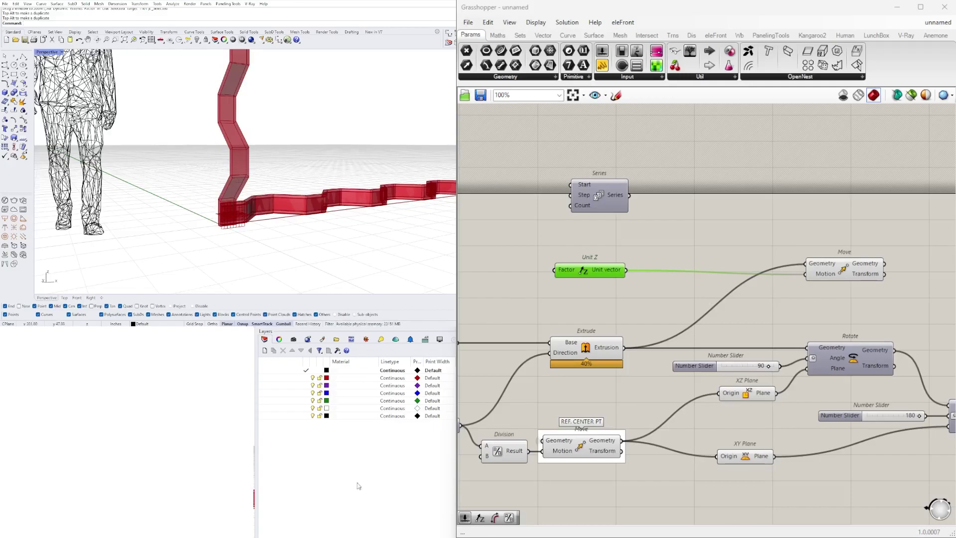
click(575, 311)
Add an Addition component beside the new Unit Z component above Extrude
right_drag(614, 298, 684, 302)
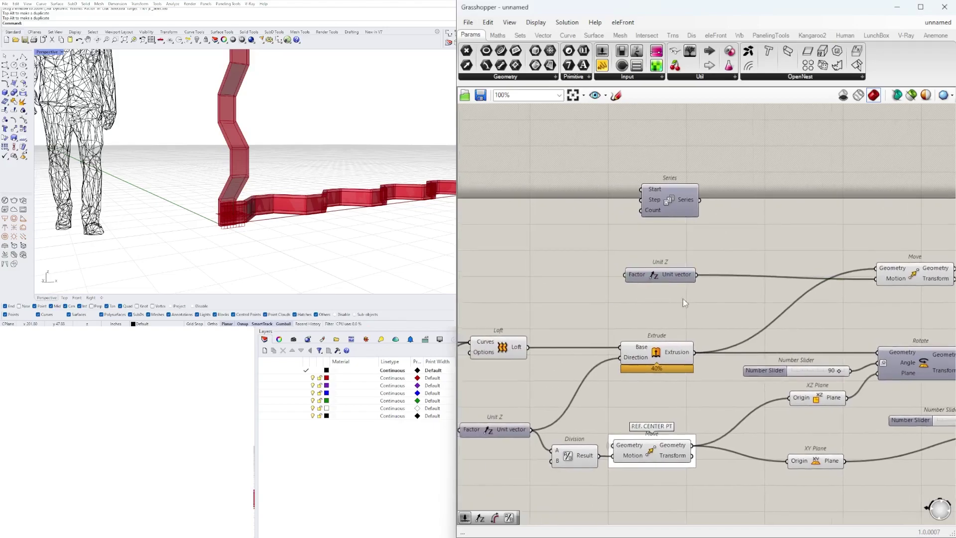
double_click(557, 291)
text(+)
key(Return)
drag(560, 289, 569, 273)
Wire an upstream length value from the start of the definition into the new Addition component's A input
right_drag(522, 290, 642, 283)
scroll(629, 283, down, 5)
right_drag(498, 303, 717, 294)
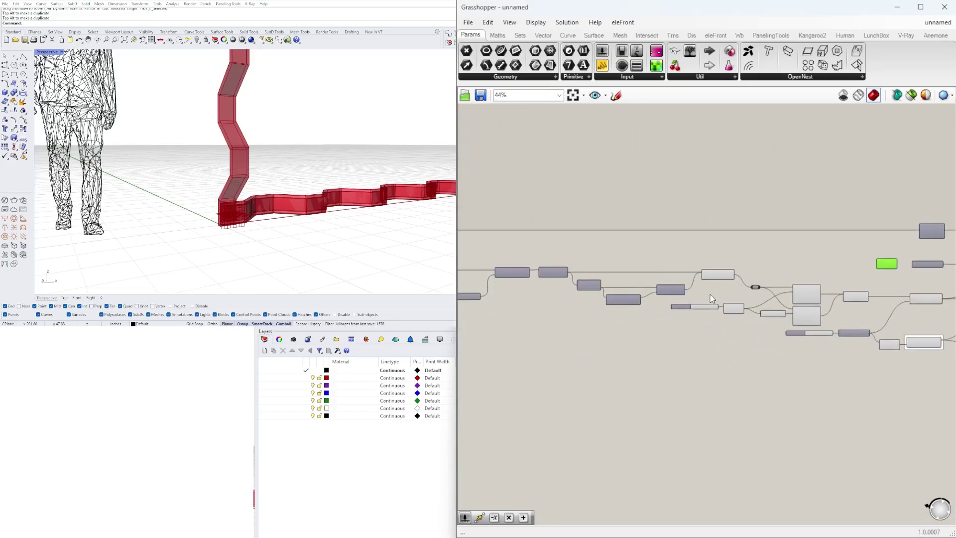
scroll(632, 266, up, 5)
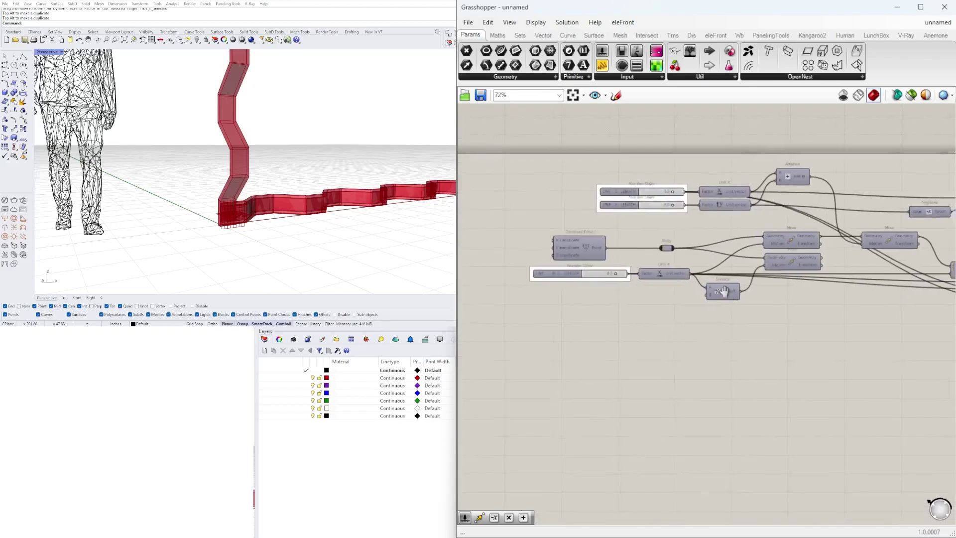
right_drag(671, 229, 618, 244)
scroll(640, 253, down, 8)
mouse_move(622, 243)
mouse_down()
mouse_move(642, 253)
mouse_move(608, 253)
mouse_up()
right_drag(756, 253, 607, 254)
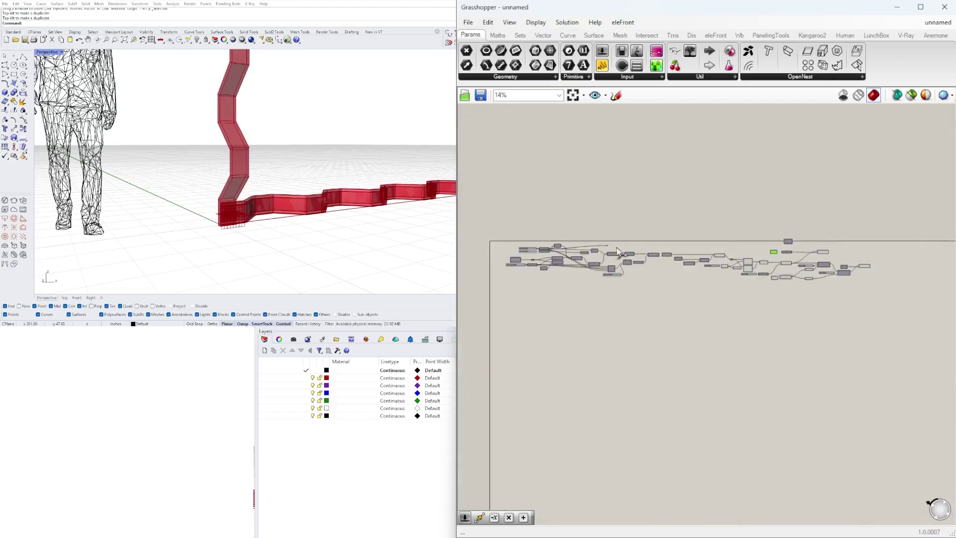
drag(608, 254, 659, 265)
right_drag(856, 252, 670, 260)
scroll(669, 260, up, 6)
drag(659, 264, 689, 282)
scroll(567, 283, down, 5)
scroll(619, 287, up, 6)
right_drag(567, 283, 866, 287)
scroll(638, 304, down, 6)
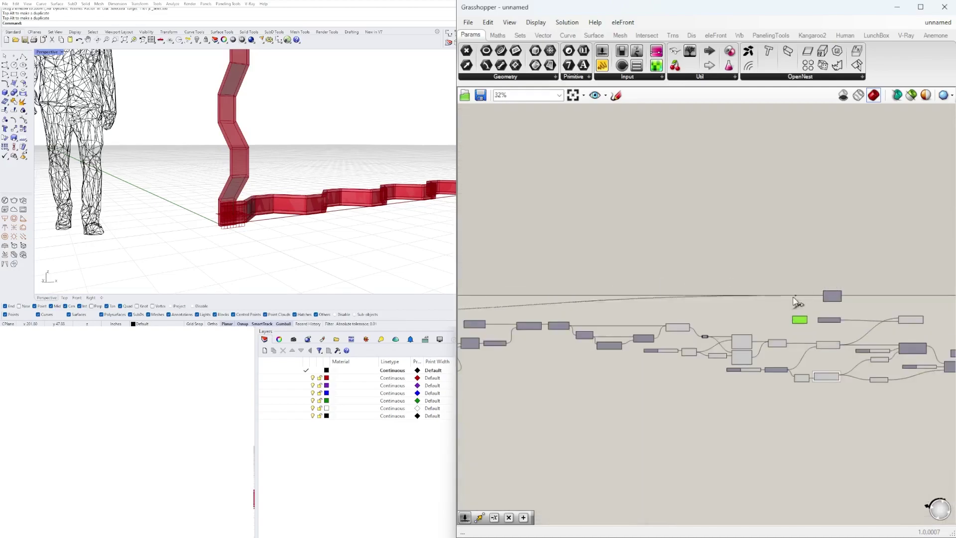
Wire a second upstream length value into the Addition's B input and feed its Result into the Unit Z Factor
scroll(682, 321, up, 6)
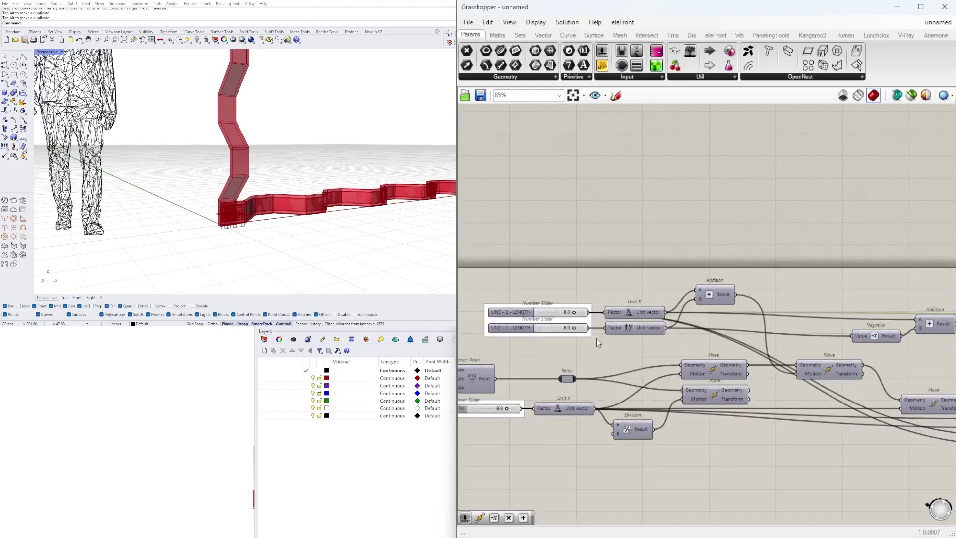
right_drag(623, 349, 641, 339)
drag(636, 354, 704, 285)
scroll(601, 304, down, 6)
right_drag(846, 267, 703, 285)
scroll(705, 291, up, 6)
drag(704, 285, 811, 376)
scroll(782, 382, up, 3)
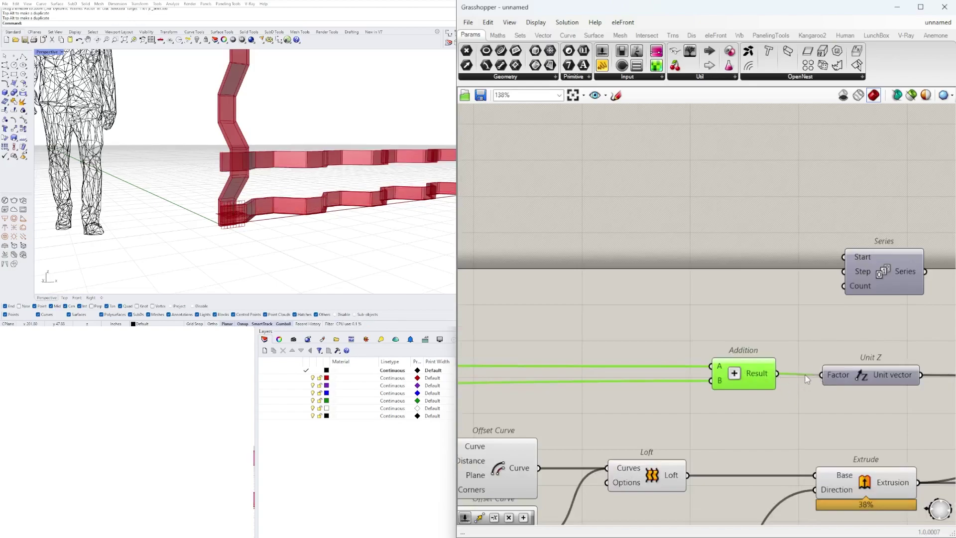
Insert the Series component between Addition and Unit Z, with the Addition result as Step and the Series output as Factor
scroll(806, 343, down, 4)
click(771, 360)
right_drag(248, 223, 378, 180)
scroll(786, 405, up, 2)
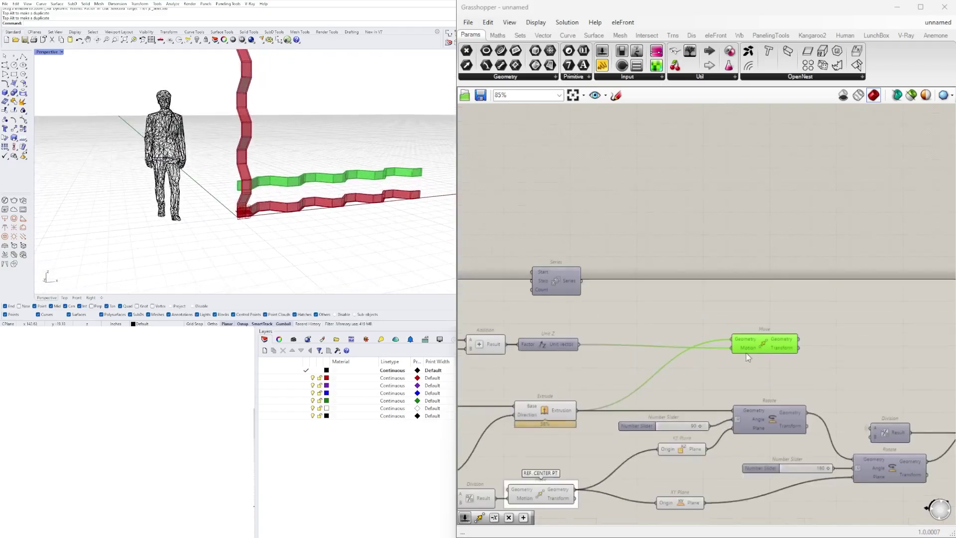
click(757, 359)
right_drag(618, 322, 717, 320)
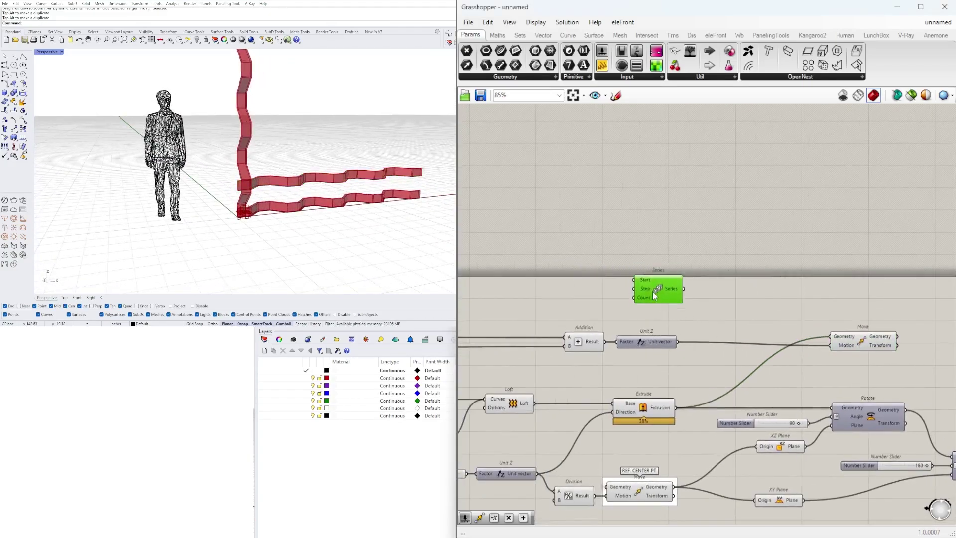
drag(641, 340, 714, 322)
drag(737, 327, 718, 319)
drag(760, 291, 656, 320)
drag(652, 316, 645, 354)
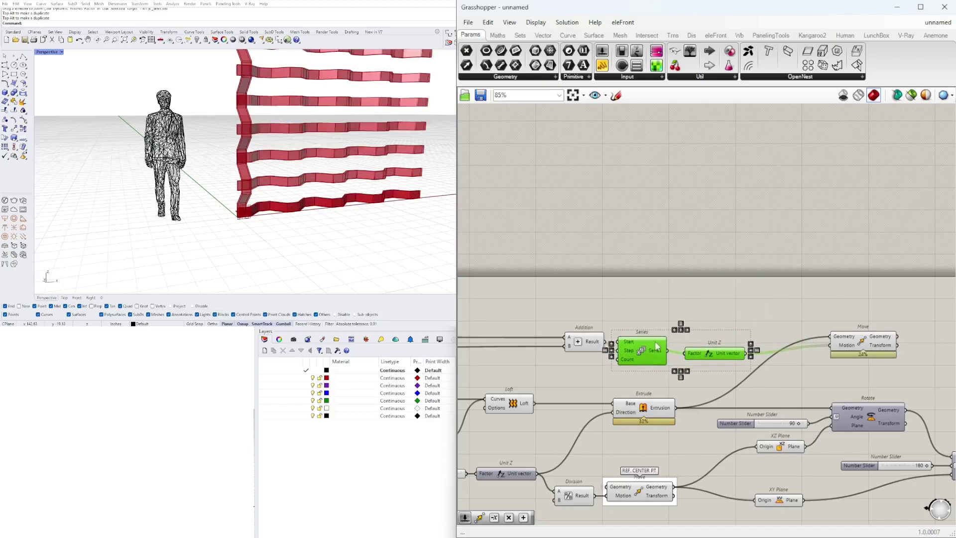
click(629, 370)
scroll(624, 363, down, 1)
right_drag(621, 359, 820, 315)
scroll(821, 315, up, 2)
right_drag(676, 338, 915, 313)
scroll(914, 314, down, 2)
right_drag(641, 333, 926, 327)
drag(551, 384, 867, 313)
scroll(593, 386, down, 3)
scroll(770, 366, up, 5)
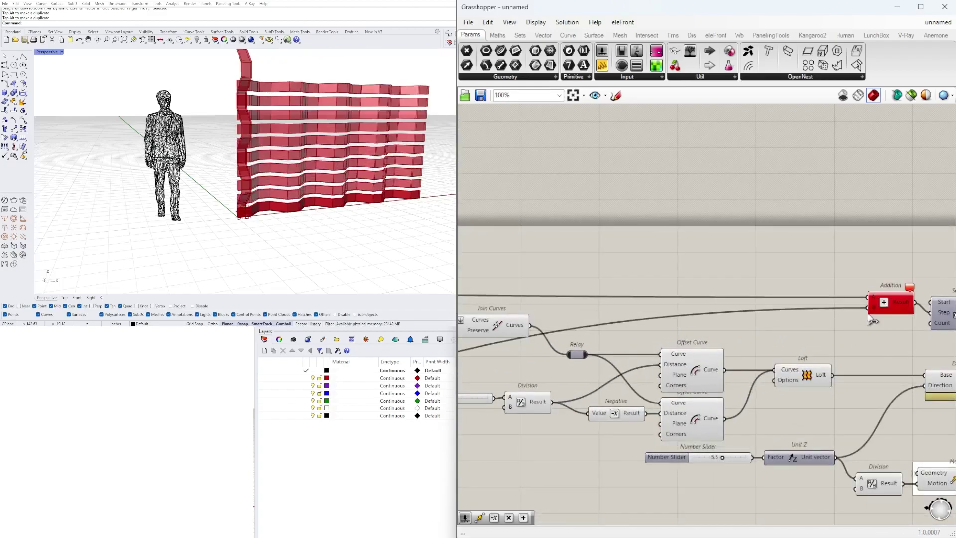
Connect the number slider that drives the earlier Series count to the new Series component's Count input
scroll(867, 312, down, 4)
scroll(561, 407, up, 5)
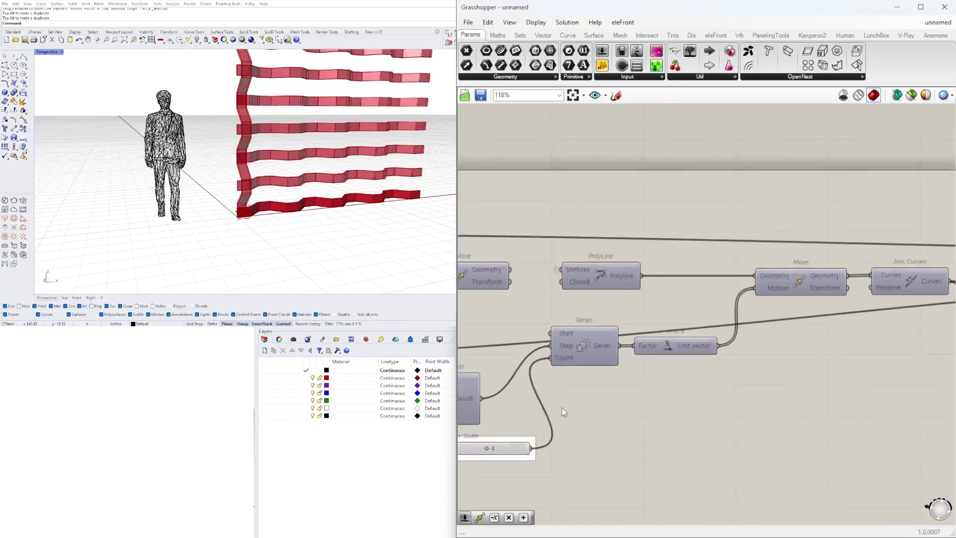
drag(845, 360, 689, 310)
drag(701, 323, 743, 375)
click(780, 357)
scroll(779, 359, down, 4)
right_drag(717, 412, 558, 408)
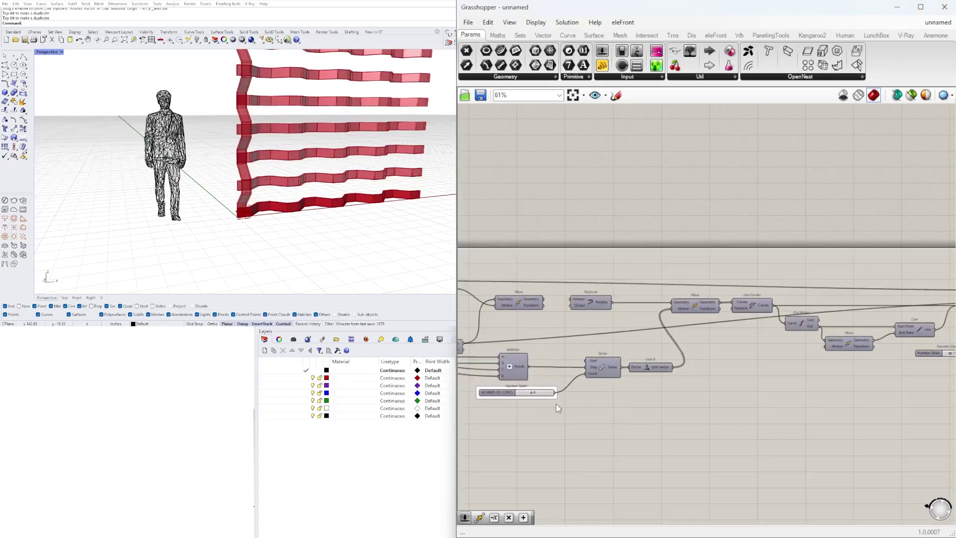
scroll(695, 396, down, 5)
drag(557, 395, 828, 347)
scroll(801, 377, up, 4)
scroll(659, 378, up, 2)
scroll(747, 353, up, 5)
scroll(312, 99, down, 3)
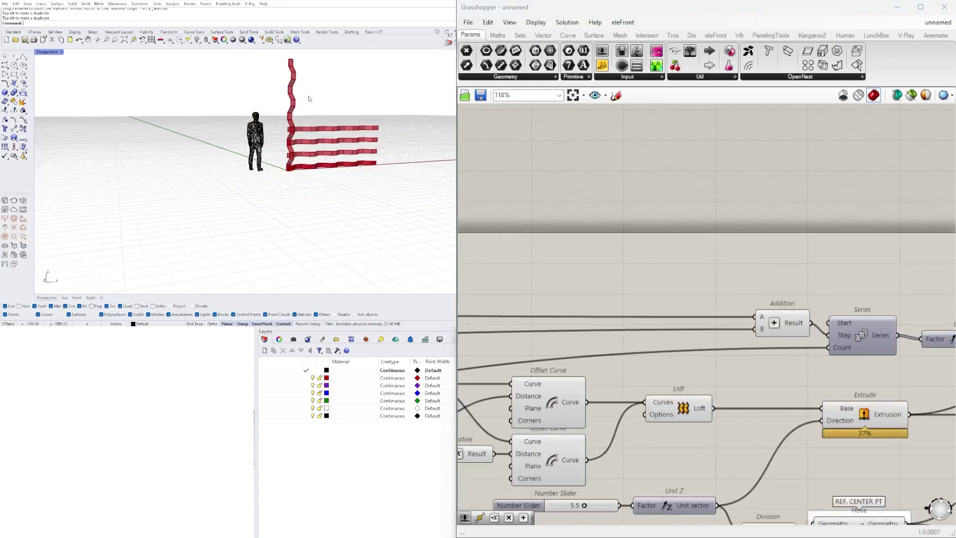
Add a Relay on the Series Count wire and route it through a new Multiplication component into Count
scroll(301, 116, up, 3)
double_click(713, 351)
double_click(776, 377)
text(/)
key(BackSpace)
text(*)
key(Return)
scroll(697, 359, up, 3)
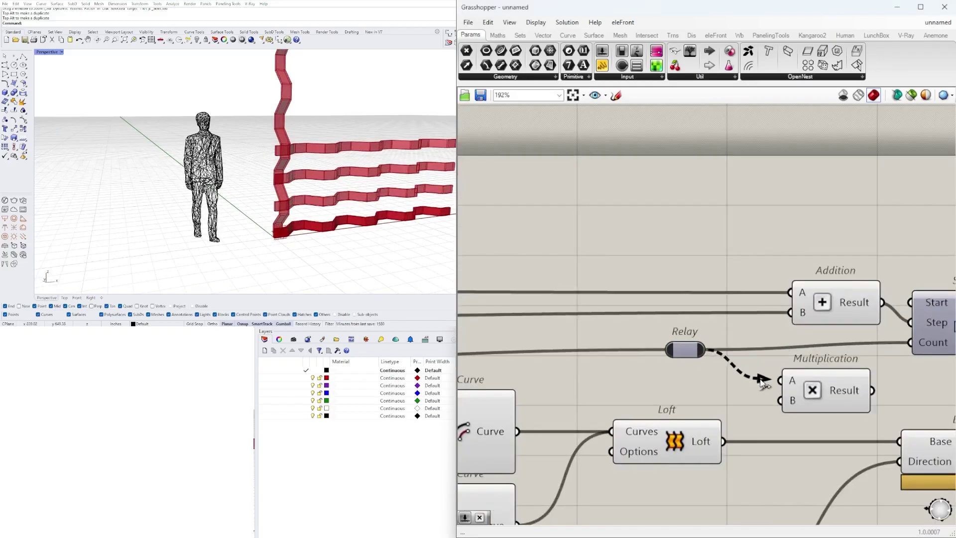
drag(871, 391, 911, 343)
scroll(267, 149, down, 6)
scroll(269, 149, up, 4)
right_drag(271, 209, 271, 165)
Insert an Addition component between the Multiplication result and the Series Count input, tidying the chain
scroll(260, 133, down, 3)
scroll(268, 144, up, 6)
drag(823, 400, 771, 369)
drag(869, 409, 664, 333)
drag(781, 366, 807, 374)
double_click(865, 394)
text(+)
key(Return)
drag(870, 379, 850, 379)
Examine the stacked horizontal strips in the Rhino viewport against the Series, Extrude, Move and Unit Z components
scroll(326, 162, down, 6)
right_drag(329, 162, 326, 174)
scroll(834, 371, down, 5)
right_drag(938, 355, 795, 330)
scroll(785, 341, down, 1)
click(768, 302)
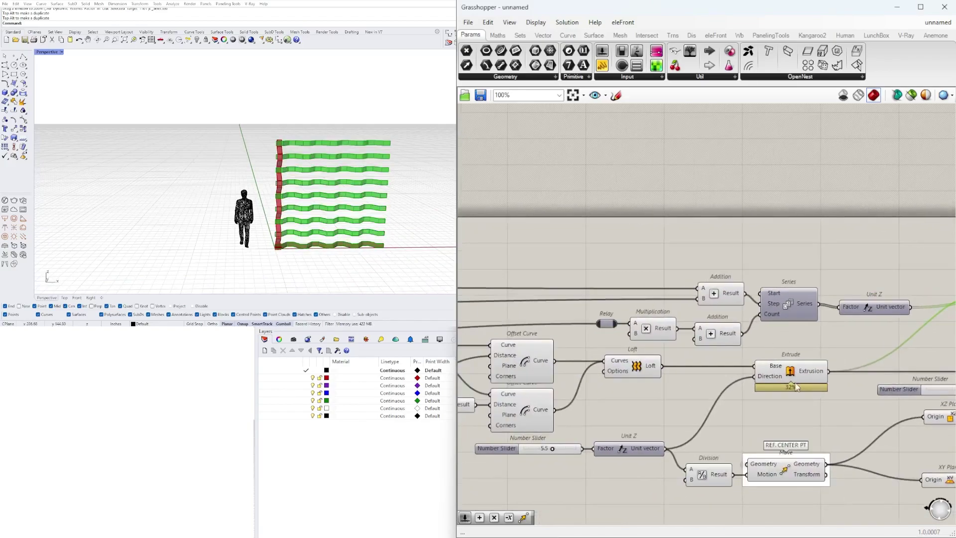
click(789, 371)
scroll(237, 223, up, 6)
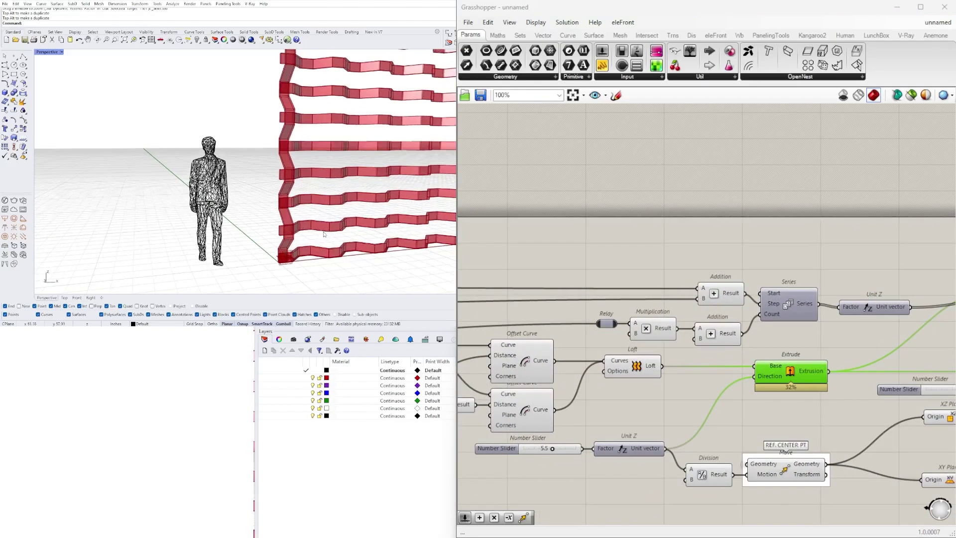
mouse_move(237, 223)
right_down()
mouse_move(329, 147)
mouse_move(386, 147)
right_up()
scroll(776, 299, down, 4)
right_drag(777, 299, 525, 298)
scroll(730, 301, up, 4)
click(632, 286)
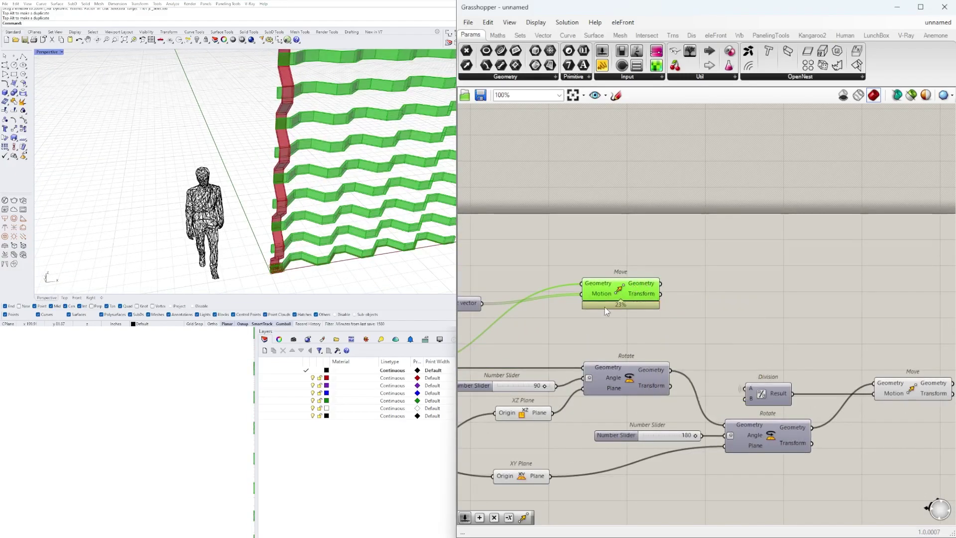
scroll(620, 309, down, 2)
right_drag(620, 309, 707, 304)
click(645, 304)
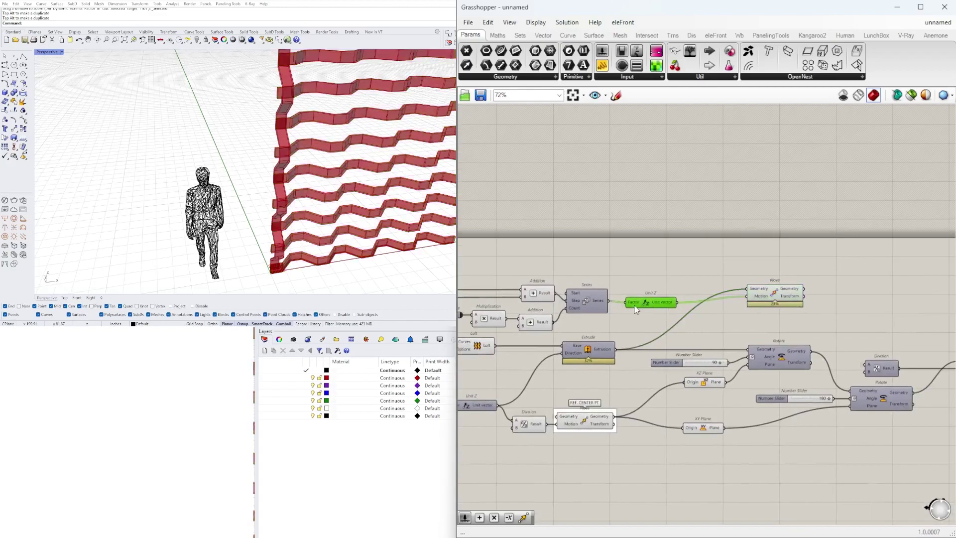
Reposition the Move component of the stacked strips higher above the Rotate chain
drag(778, 297, 779, 305)
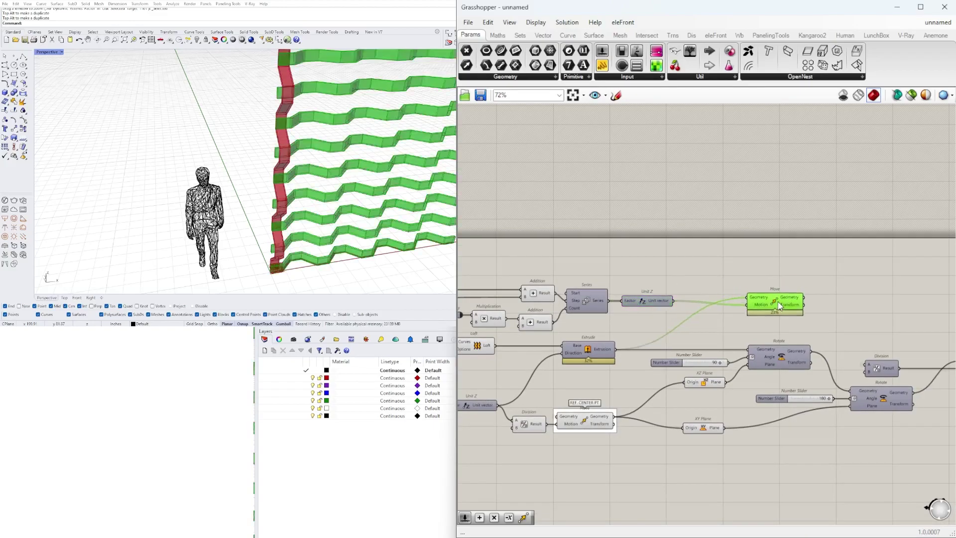
right_drag(847, 301, 727, 322)
scroll(728, 322, down, 5)
right_drag(752, 366, 872, 299)
scroll(872, 298, down, 6)
drag(897, 369, 636, 290)
click(807, 362)
scroll(866, 300, up, 10)
right_drag(866, 300, 716, 378)
drag(659, 329, 660, 284)
Add a List Item component and feed its List input with the stacked strips' Move Geometry output
click(756, 280)
double_click(755, 284)
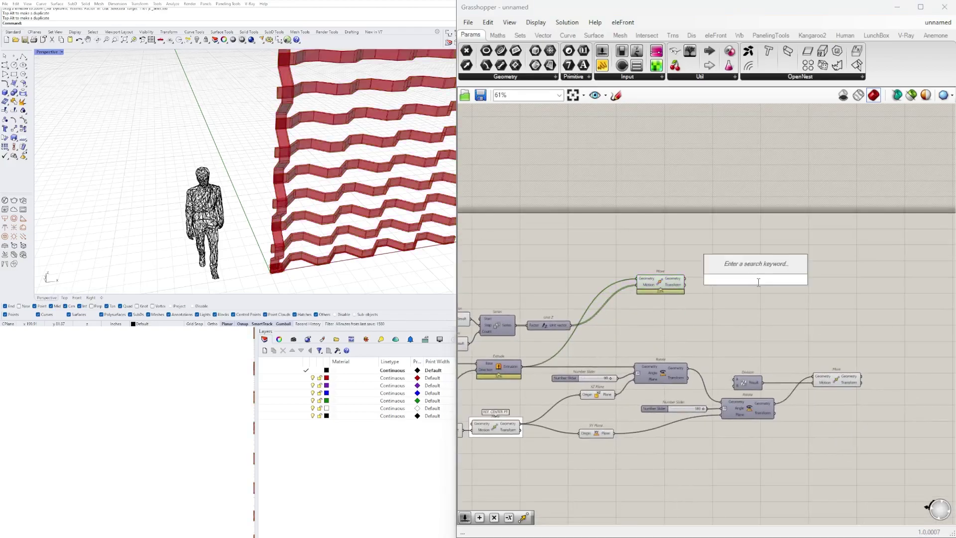
text(list item)
key(Return)
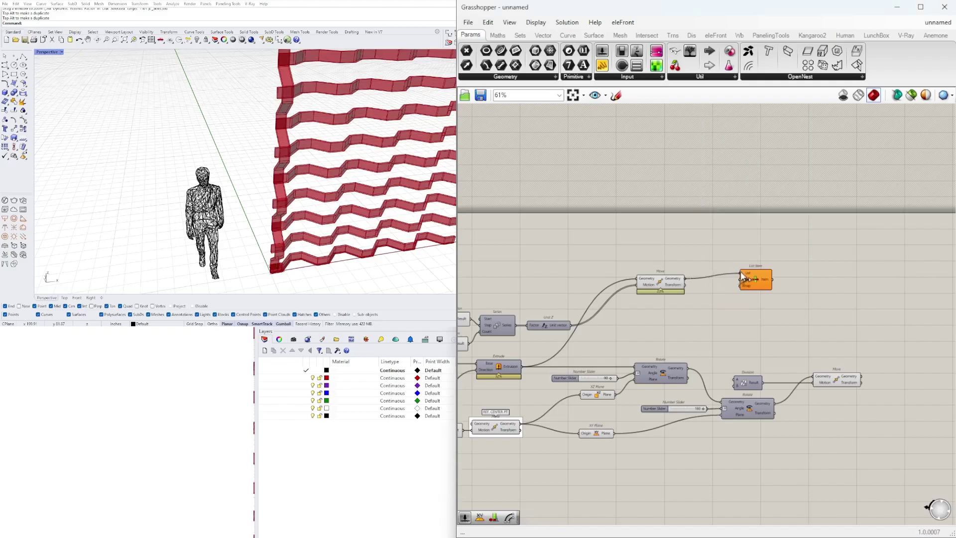
drag(742, 277, 750, 251)
Add a Series component above the Move component and move List Item farther along to make room
click(678, 254)
double_click(678, 254)
text(SER)
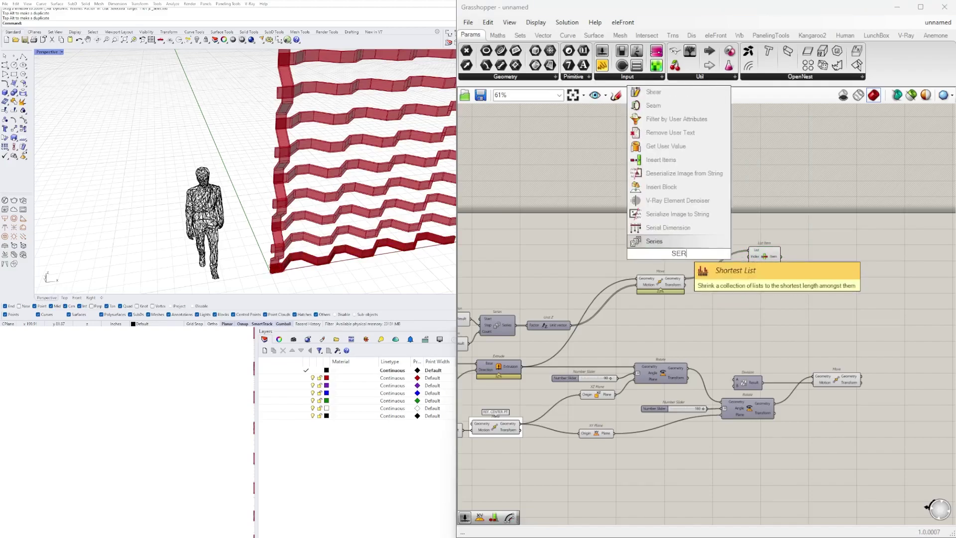
click(666, 241)
right_drag(757, 274, 639, 311)
drag(647, 289, 724, 313)
Add a List Length component fed by the Move Geometry output and flatten its List input
double_click(649, 289)
text(LW)
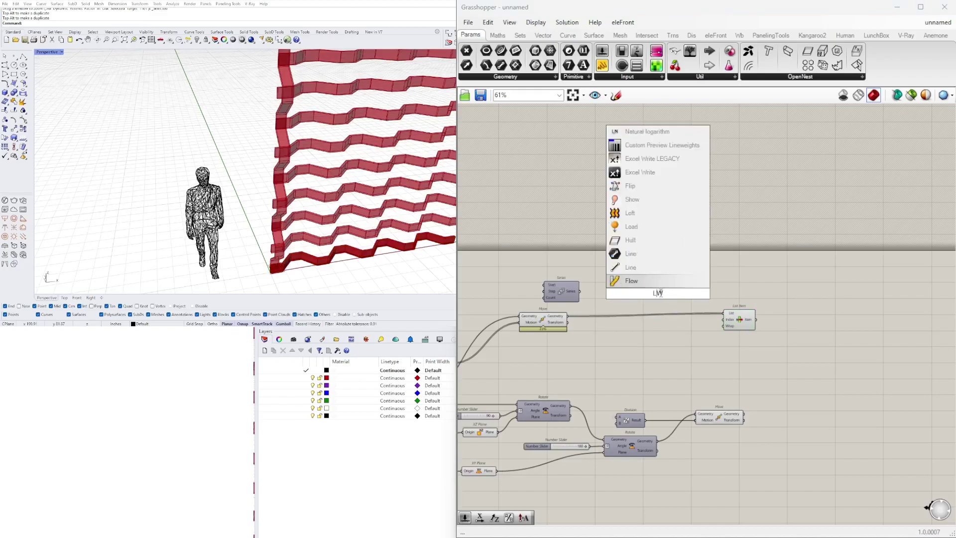
key(BackSpace)
text(E)
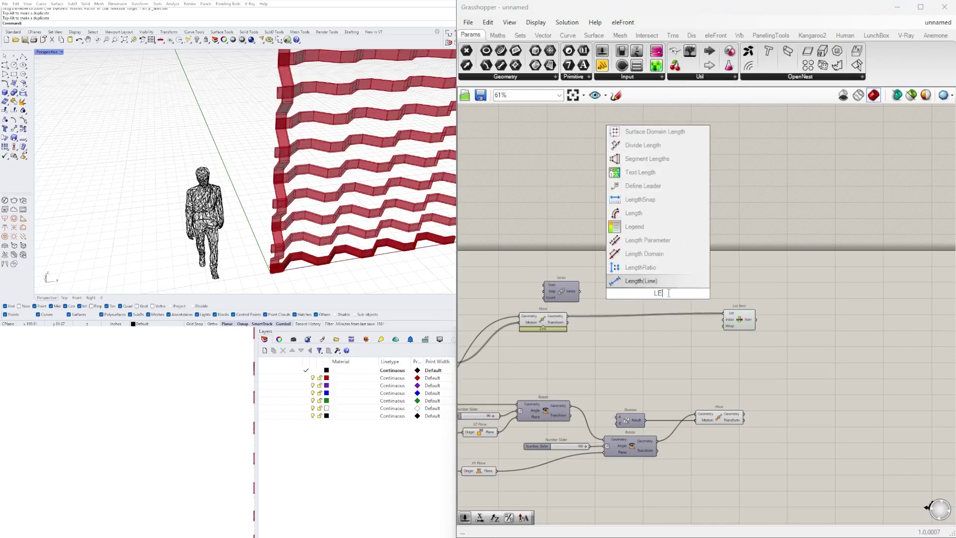
text(NG)
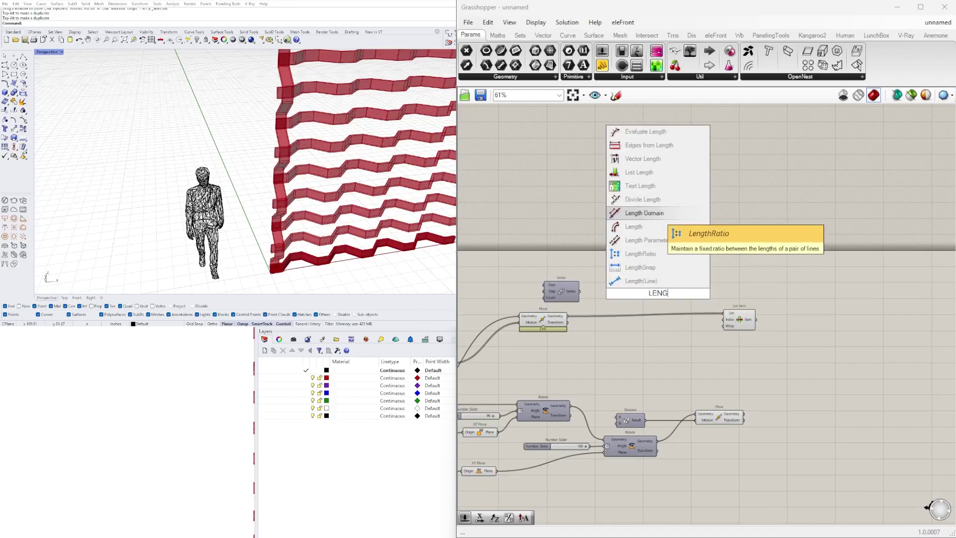
click(639, 172)
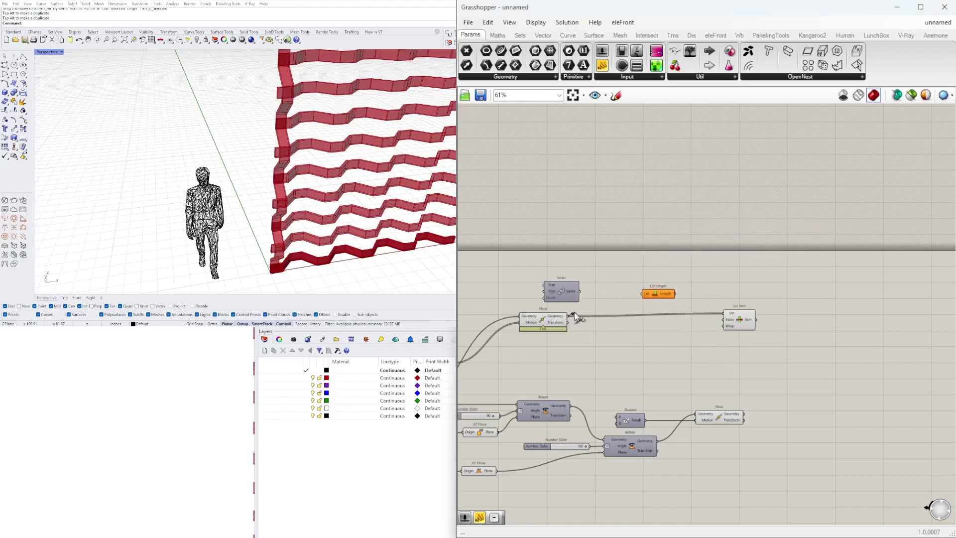
right_click(645, 294)
click(662, 375)
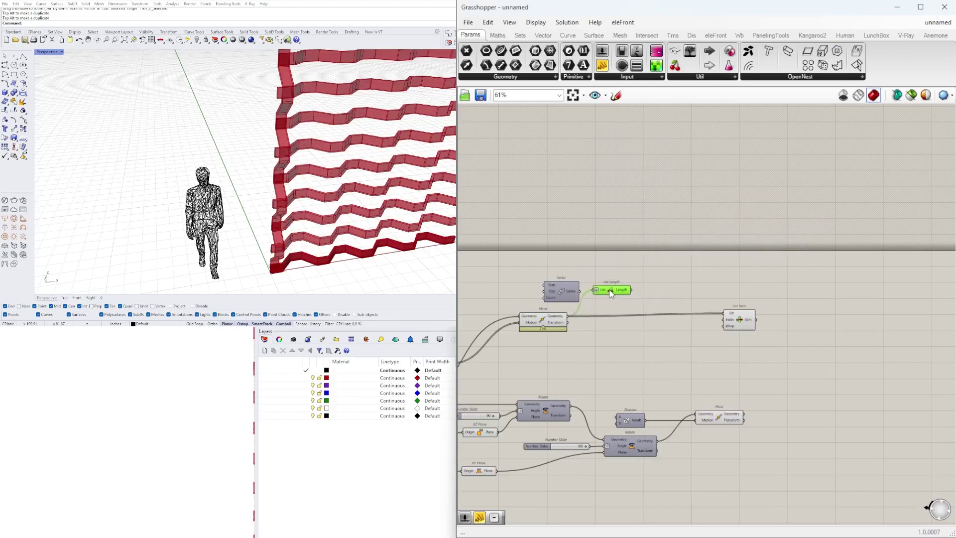
Insert a Division component between List Length and the new Series, using the length as A and the result as Count
drag(635, 281, 692, 307)
scroll(641, 290, up, 4)
drag(719, 298, 837, 251)
double_click(676, 255)
text(/)
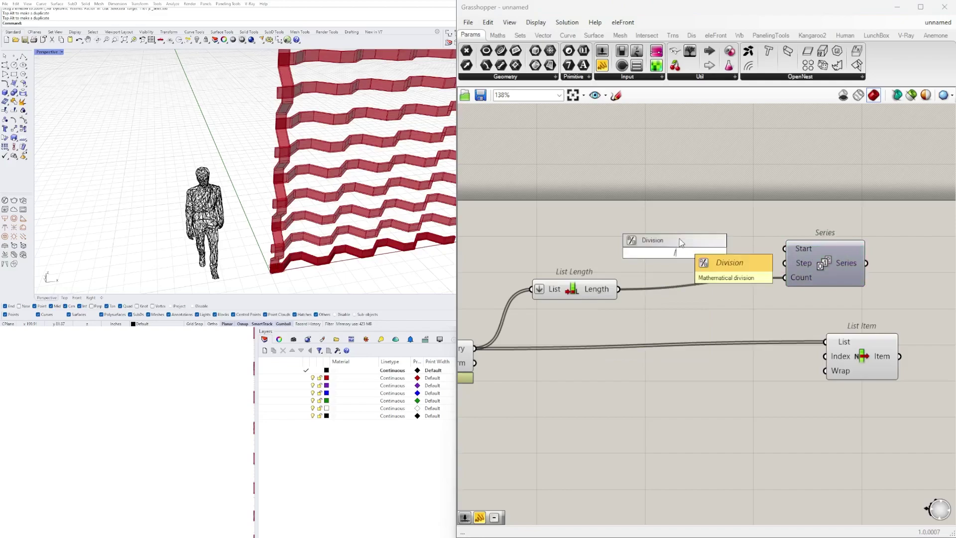
click(680, 241)
drag(619, 289, 675, 308)
drag(820, 275, 781, 290)
drag(684, 312, 672, 299)
Add a Number Slider set to 2 and connect it to the new Series component's Step input
double_click(626, 244)
text(2)
key(Return)
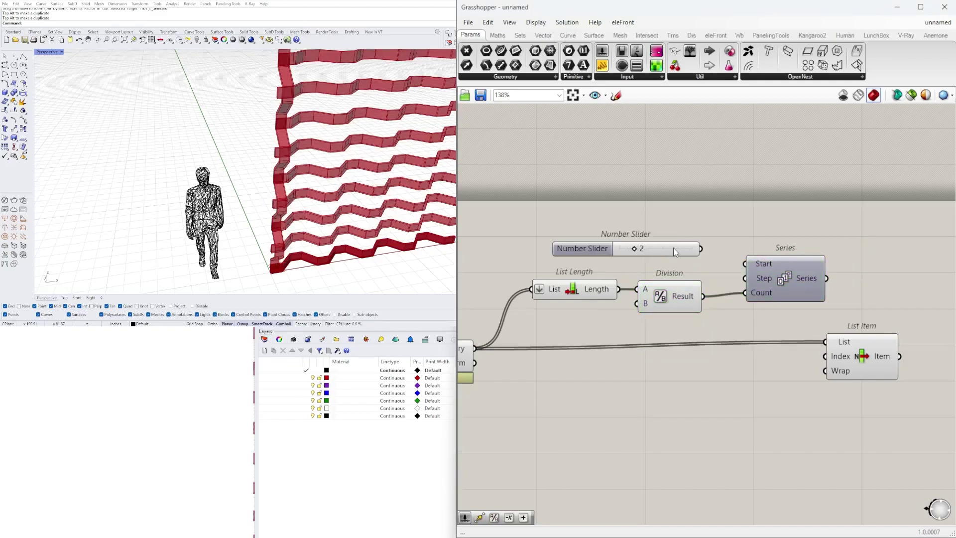
drag(682, 252, 680, 264)
Add a Number Slider set to 0 and connect it to the Series component's Start input
double_click(642, 230)
text(1)
key(Return)
drag(599, 238, 598, 235)
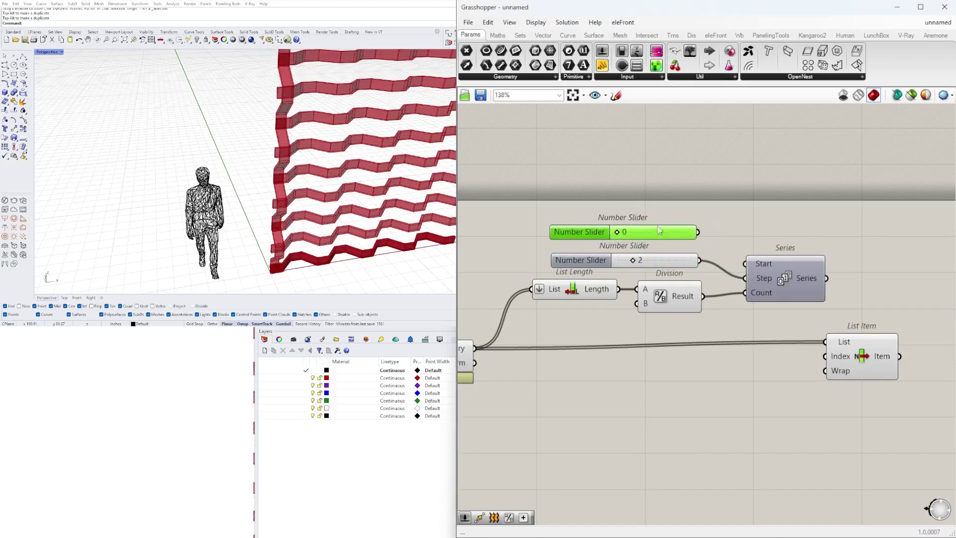
click(822, 280)
Connect the Series output to List Item's Index input, shift List Item farther along and view the selected rows in Rhino
right_drag(830, 291, 752, 277)
drag(747, 265, 751, 297)
drag(778, 349, 852, 356)
scroll(352, 205, down, 6)
right_drag(353, 205, 371, 206)
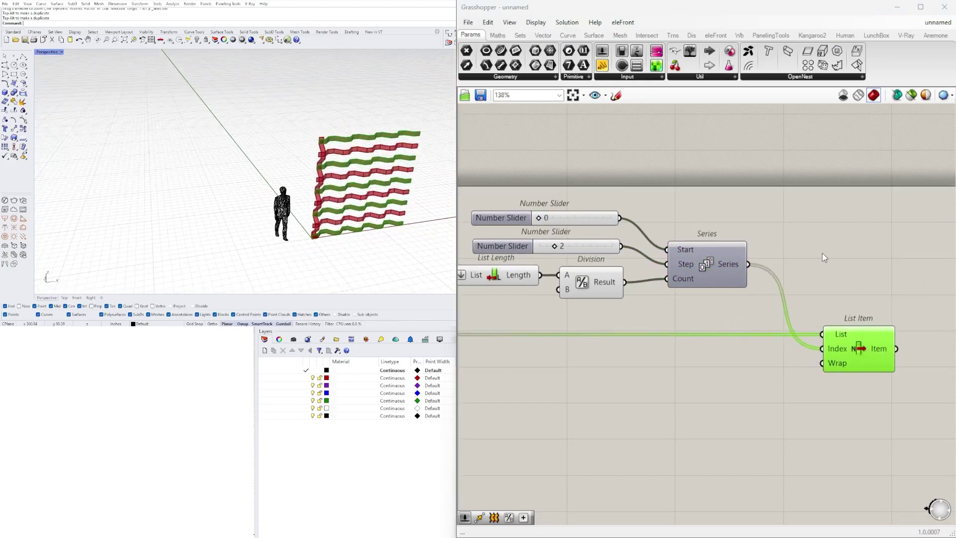
Duplicate the List Item component with its List and Index connections, placing the copy directly below the original
right_drag(755, 297, 690, 288)
scroll(697, 293, down, 1)
drag(779, 327, 835, 366)
right_drag(741, 358, 863, 365)
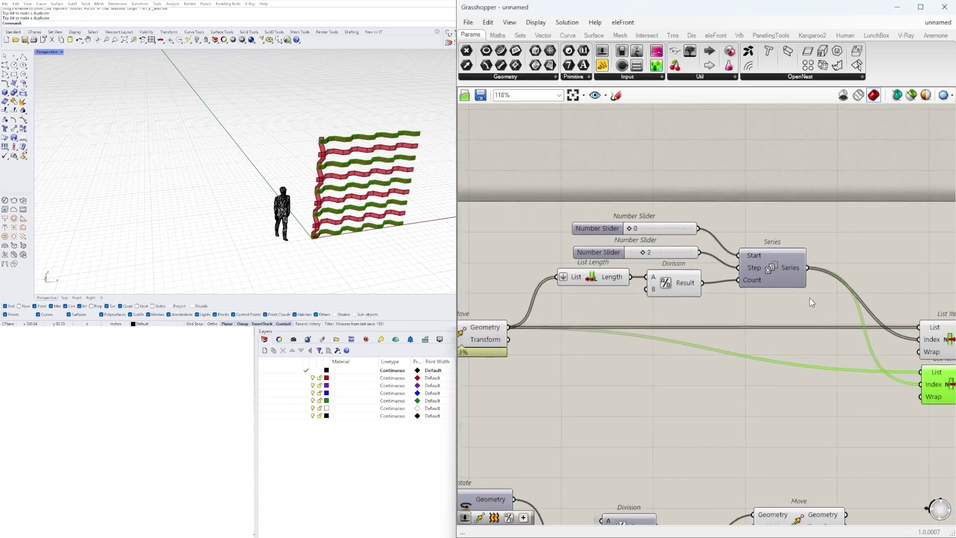
click(831, 226)
Duplicate the Series component and its Start slider with their connections, placing the copies above the originals
click(773, 255)
right_drag(644, 200, 639, 295)
scroll(637, 300, down, 4)
scroll(631, 300, up, 3)
drag(602, 322, 583, 231)
key(ctrl+z)
shift+click(755, 340)
drag(733, 348, 739, 301)
click(761, 232)
right_drag(772, 343, 741, 336)
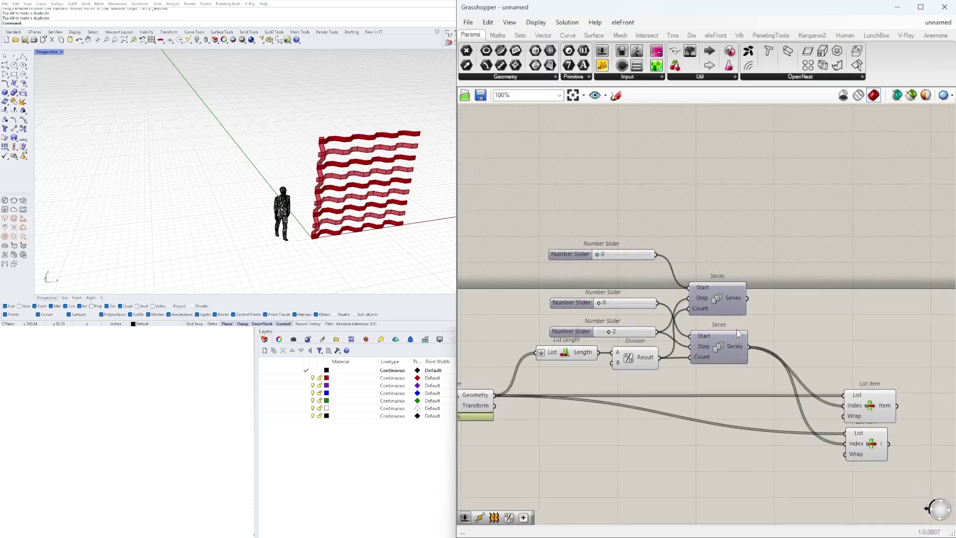
Shift both Series components away from the sliders and bring the duplicated Start slider closer to the original one
drag(776, 373, 706, 286)
drag(706, 288, 756, 287)
click(700, 272)
drag(573, 256, 572, 276)
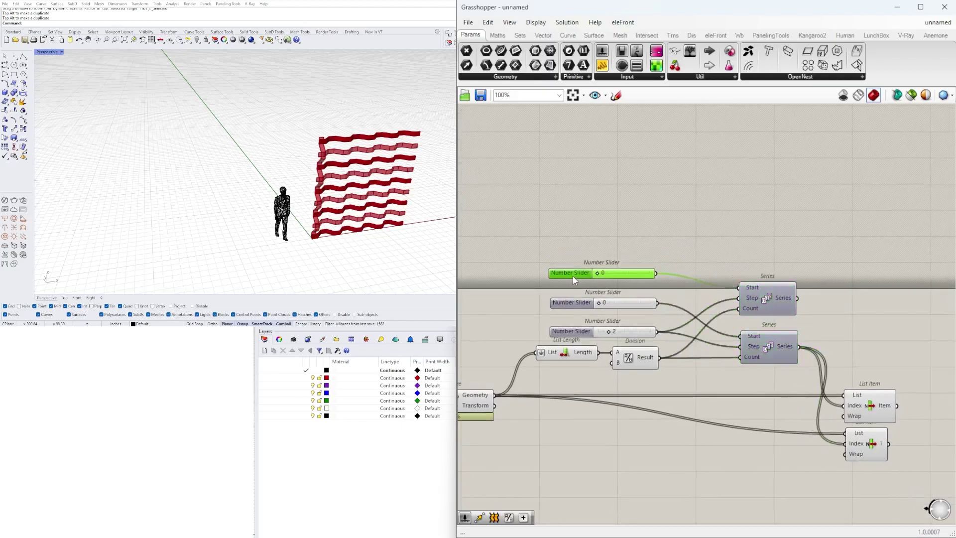
Set the lower Series component's Start slider to 1 and connect the upper Series output to the upper List Item's Index
scroll(602, 325, up, 2)
click(573, 299)
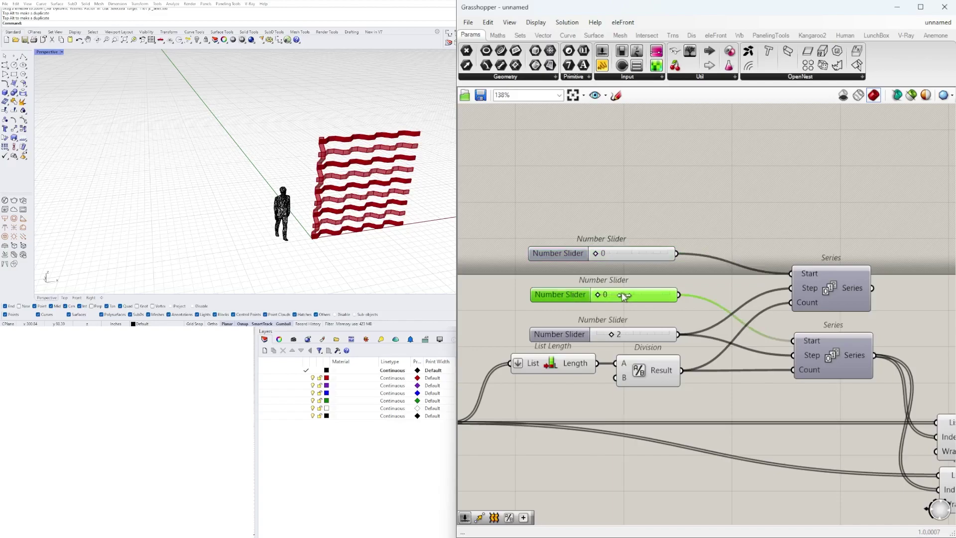
drag(623, 296, 665, 295)
right_drag(876, 320, 711, 303)
scroll(710, 303, down, 2)
click(702, 325)
drag(848, 451, 773, 386)
drag(789, 389, 815, 359)
click(712, 270)
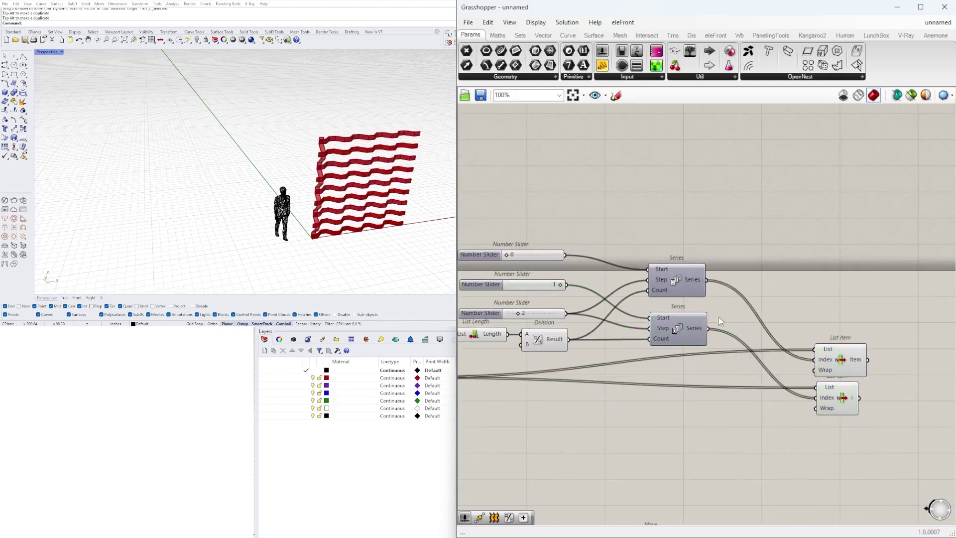
Compare the alternating rows returned by the two List Item components and check the Series inputs driving them
click(846, 354)
click(831, 393)
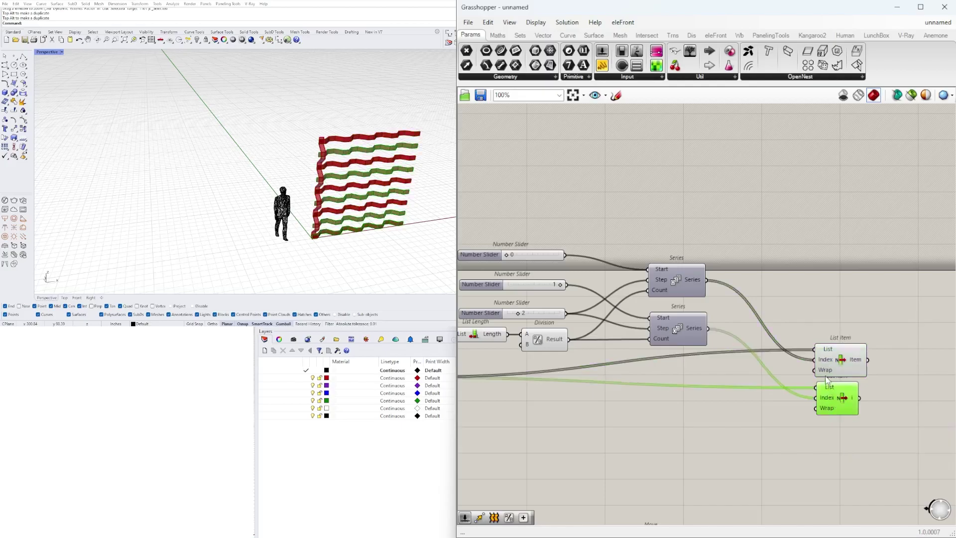
click(843, 362)
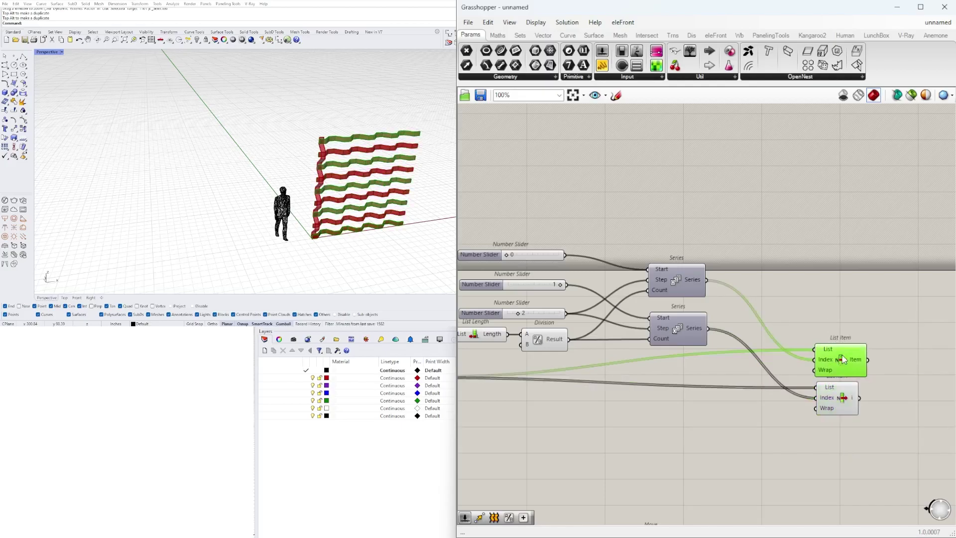
drag(835, 401, 835, 406)
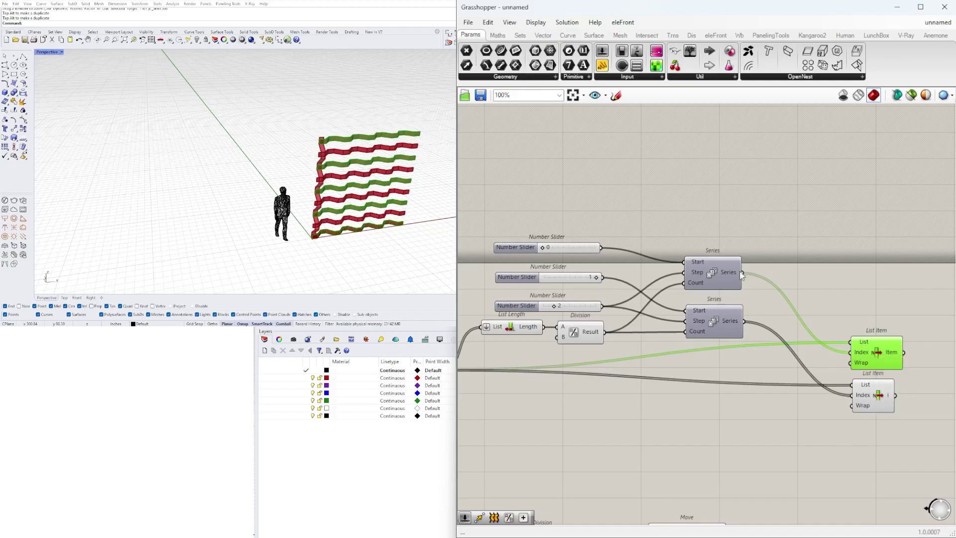
click(714, 265)
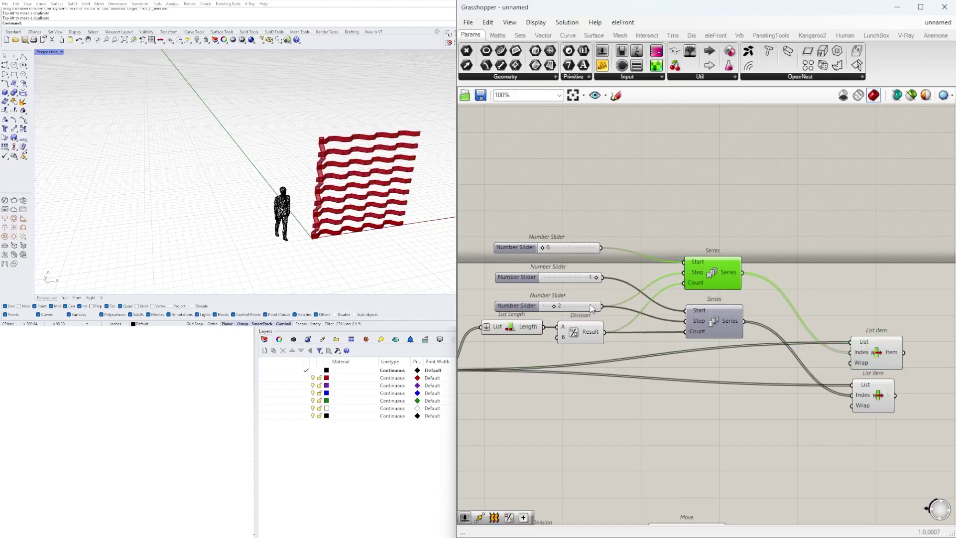
click(873, 353)
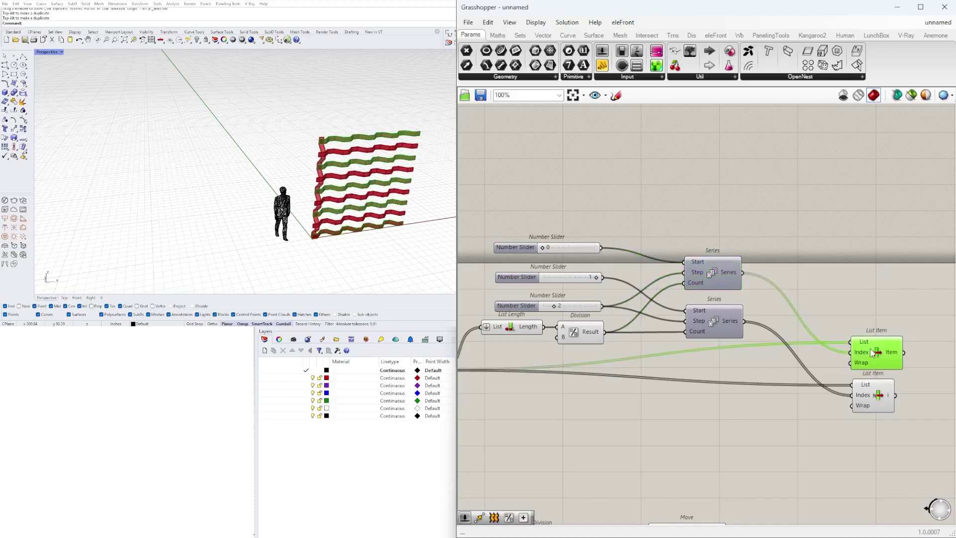
right_drag(884, 354, 793, 339)
click(788, 381)
right_drag(689, 384, 754, 372)
scroll(580, 257, up, 4)
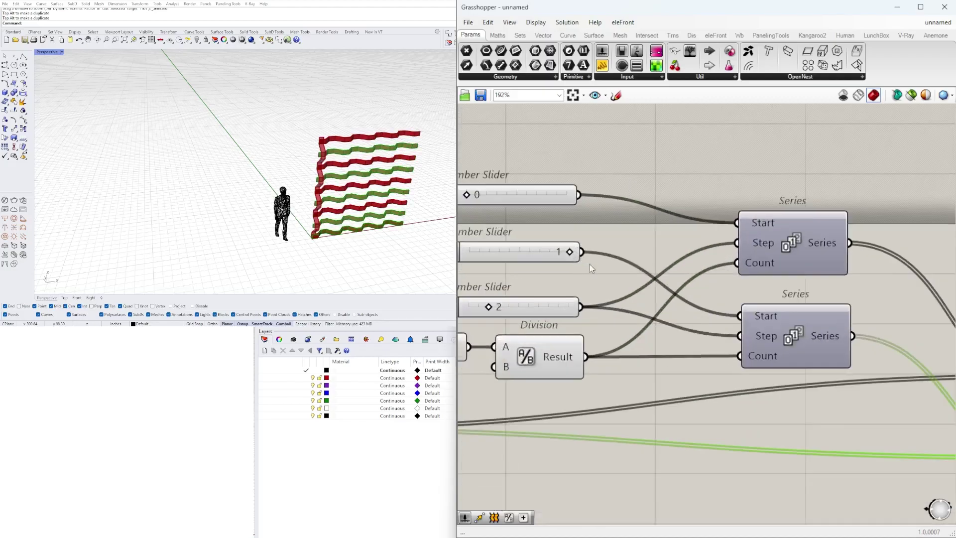
Try the 0 slider on the lower Series component's Start, compare the rows, and reconnect the slider set to 1
right_drag(520, 257, 603, 271)
drag(604, 272, 587, 270)
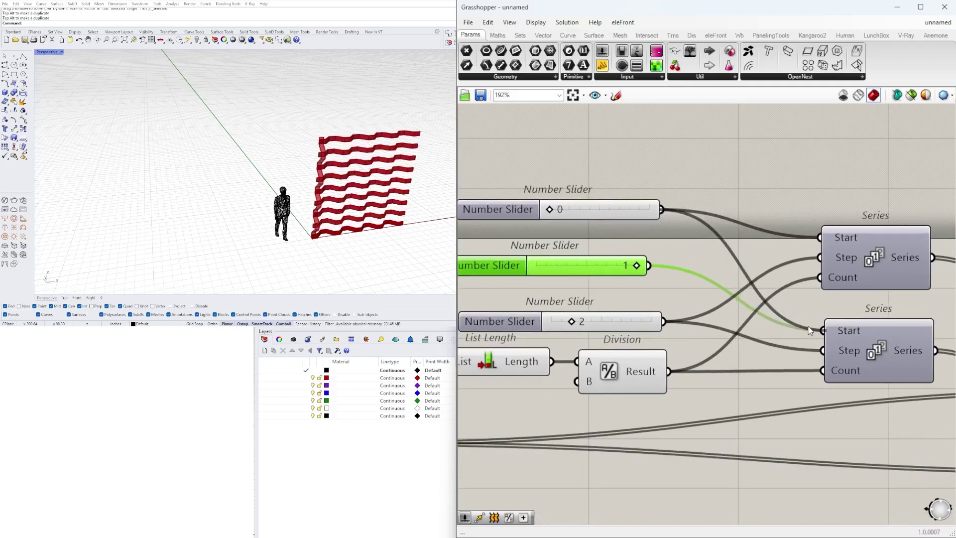
scroll(810, 331, down, 3)
click(846, 336)
click(852, 394)
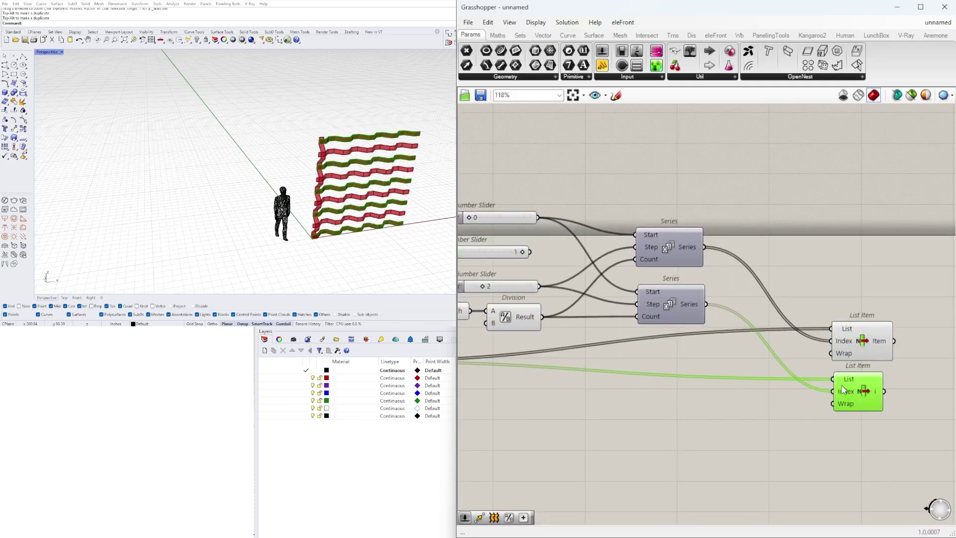
scroll(539, 264, up, 2)
click(537, 254)
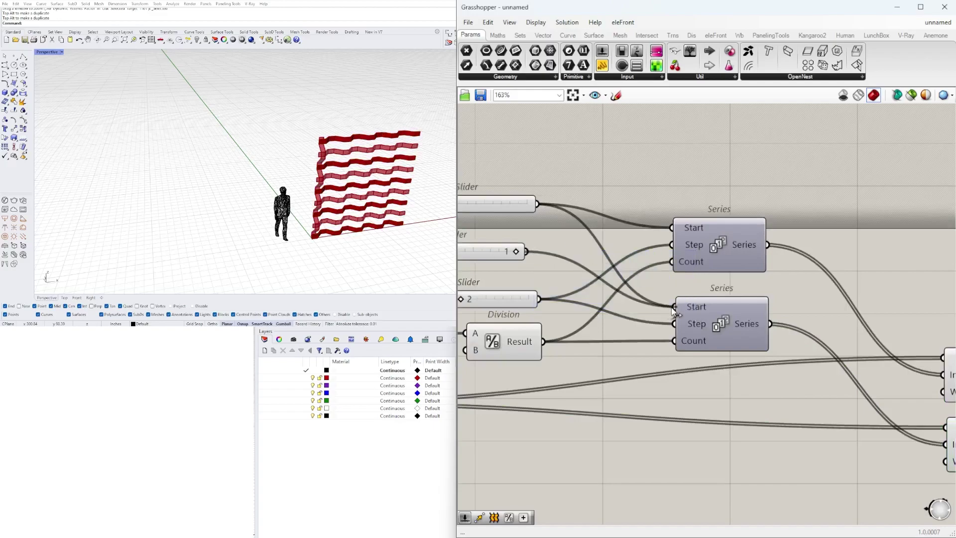
scroll(674, 311, down, 3)
click(766, 381)
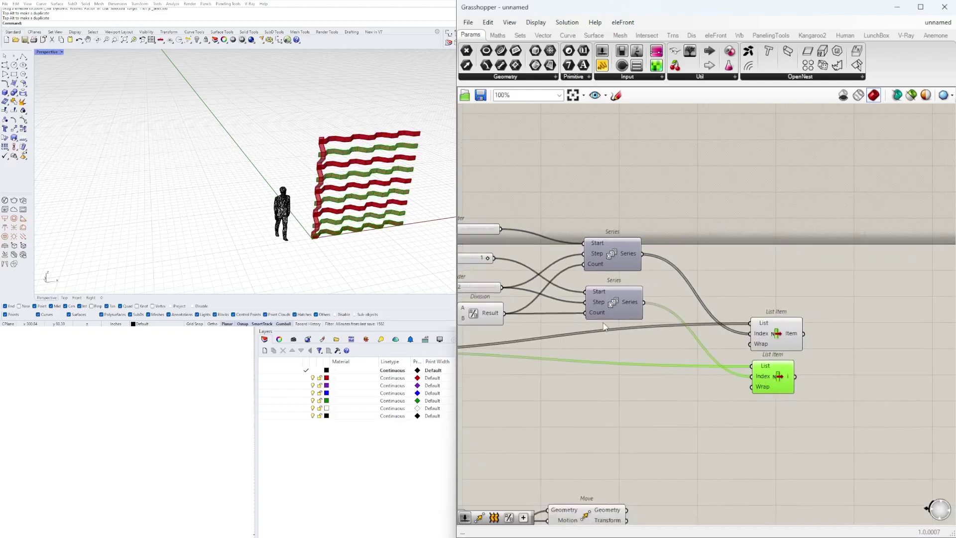
Increase the NUMBER OF COPIES slider near the start of the definition to add more strip rows
right_drag(619, 376, 825, 370)
scroll(825, 370, down, 3)
right_drag(587, 376, 896, 317)
right_drag(616, 360, 949, 329)
right_drag(570, 339, 885, 308)
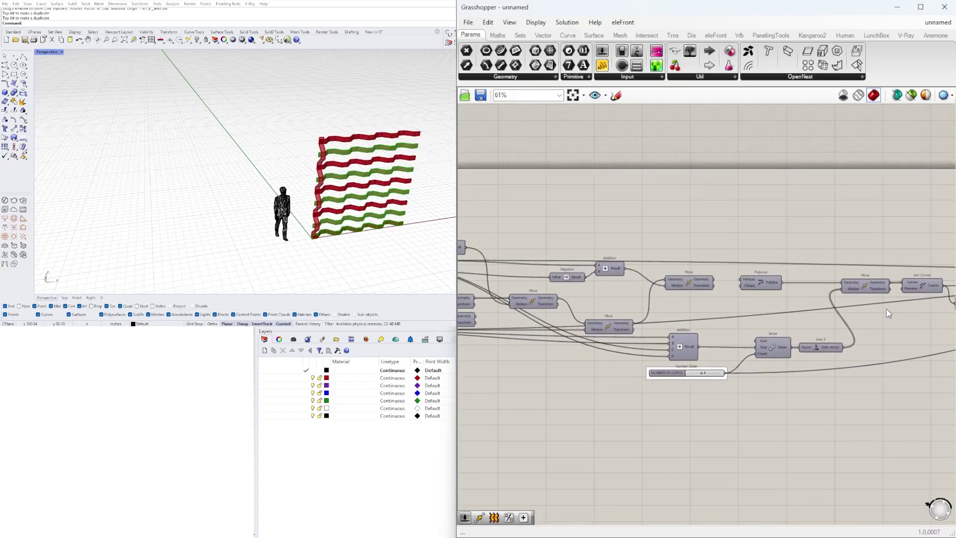
scroll(683, 376, up, 7)
scroll(743, 375, up, 1)
scroll(769, 263, down, 7)
Check which rows each List Item selects with the increased copy count, including the lower component's index values
mouse_move(930, 260)
right_down()
mouse_move(733, 264)
mouse_move(572, 283)
right_up()
scroll(572, 284, down, 3)
right_drag(855, 294, 523, 332)
right_drag(872, 279, 402, 300)
scroll(635, 256, up, 2)
click(636, 260)
click(611, 237)
click(604, 197)
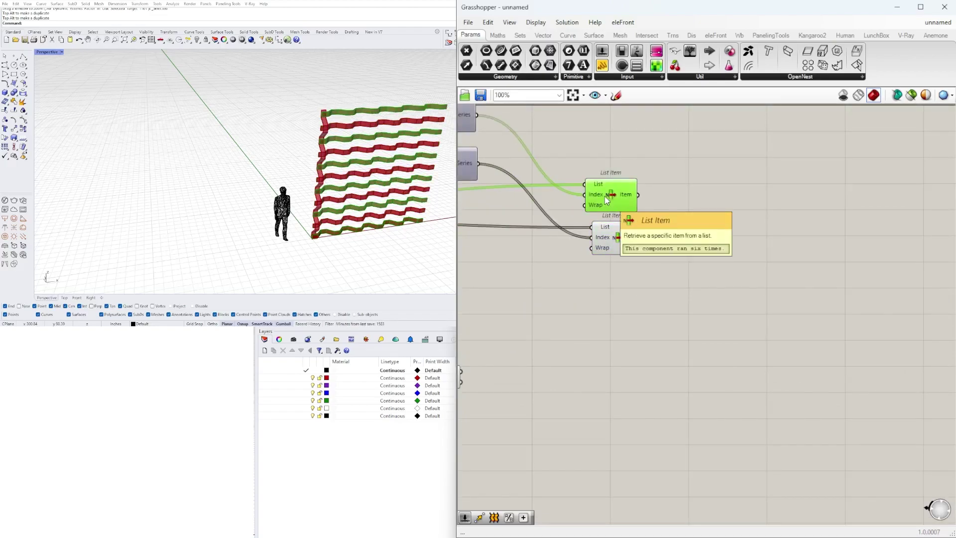
click(606, 237)
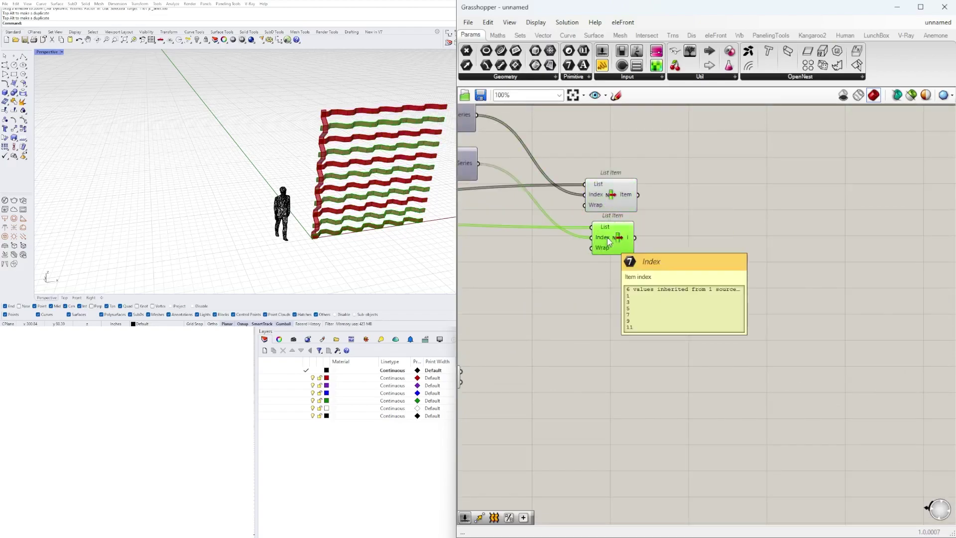
right_drag(605, 237, 712, 232)
scroll(712, 232, up, 2)
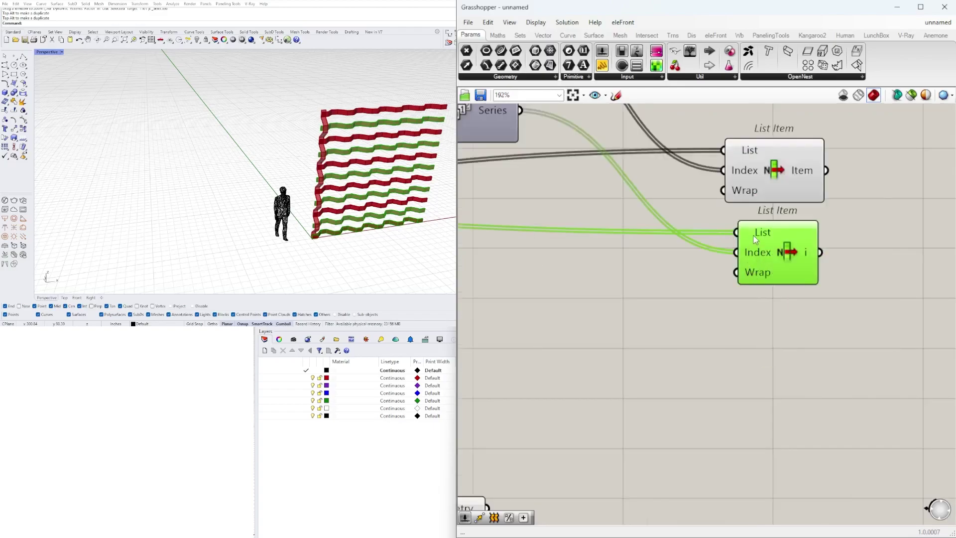
Examine the Move output and the values the lower Series component supplies to its List Item
scroll(747, 286, down, 3)
right_drag(644, 329, 726, 399)
click(685, 290)
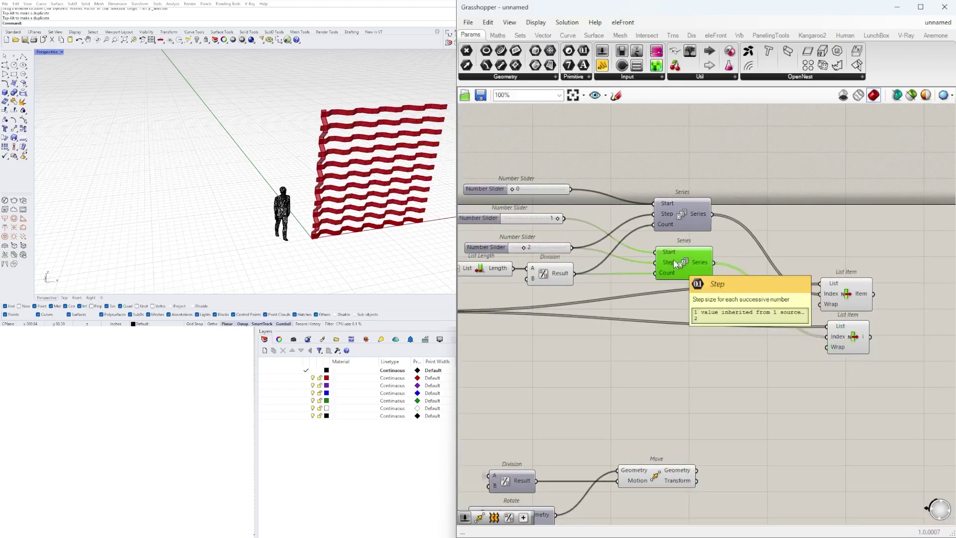
click(840, 295)
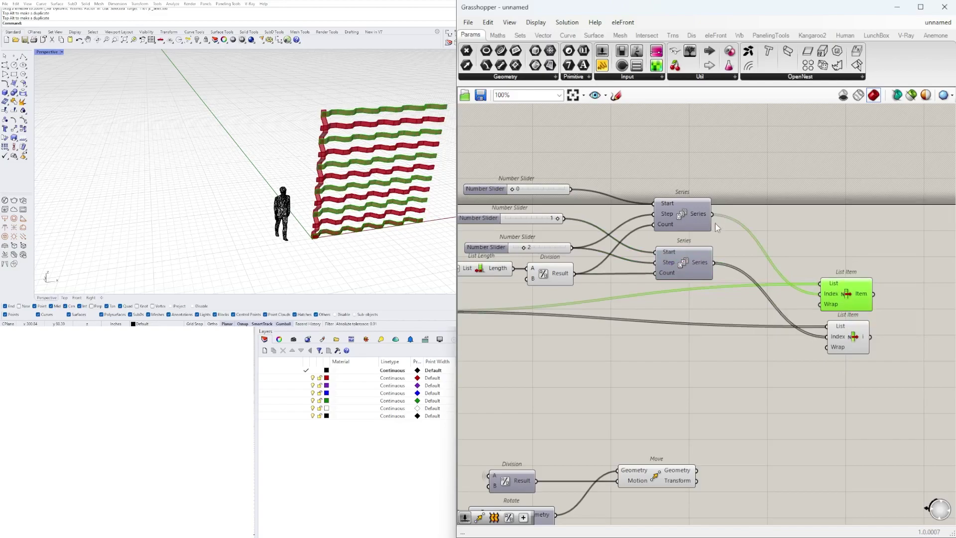
click(704, 261)
click(853, 324)
click(855, 328)
right_drag(751, 358, 849, 357)
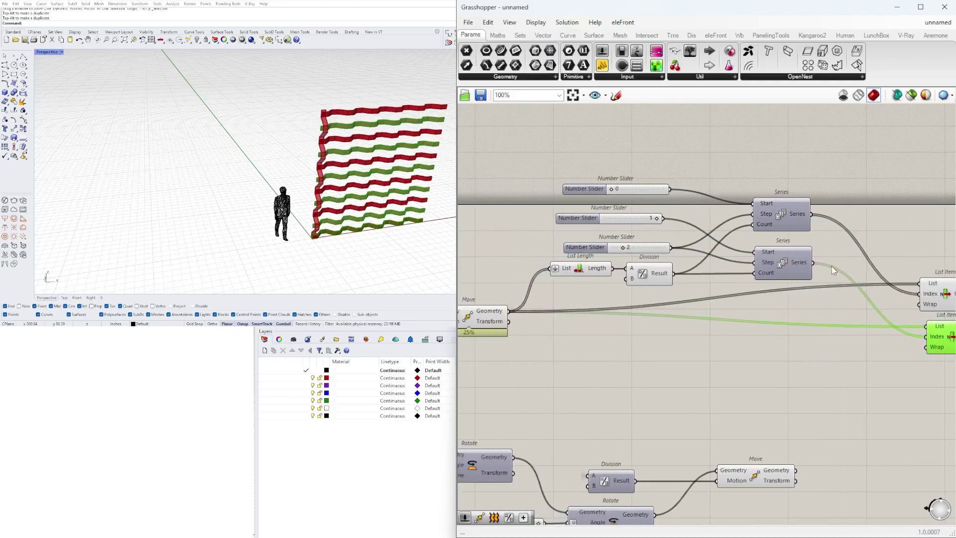
click(486, 322)
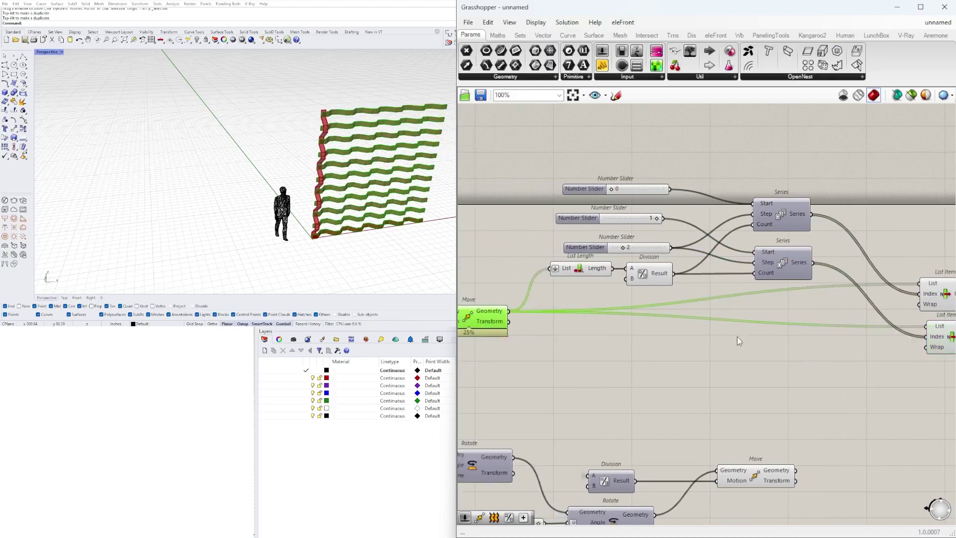
right_drag(738, 341, 682, 334)
click(709, 250)
click(894, 335)
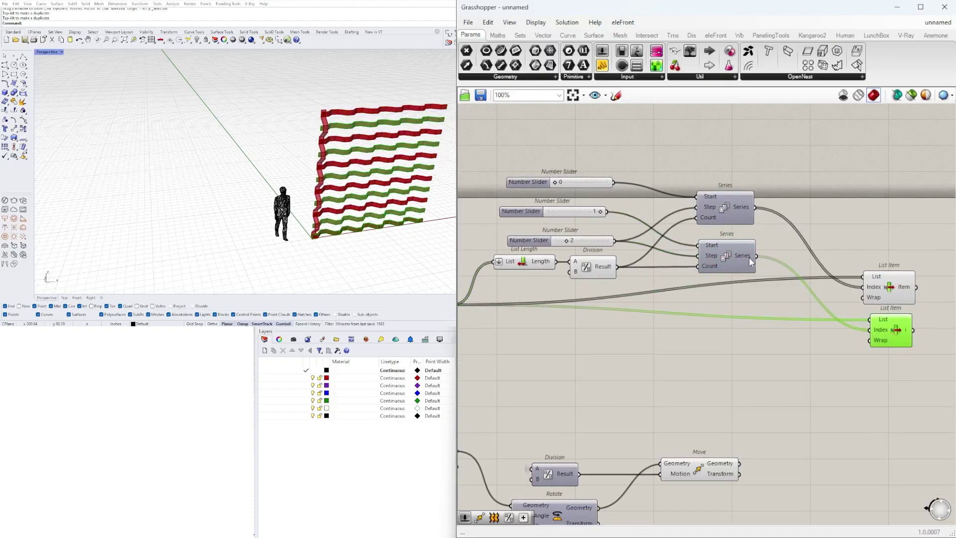
mouse_move(750, 258)
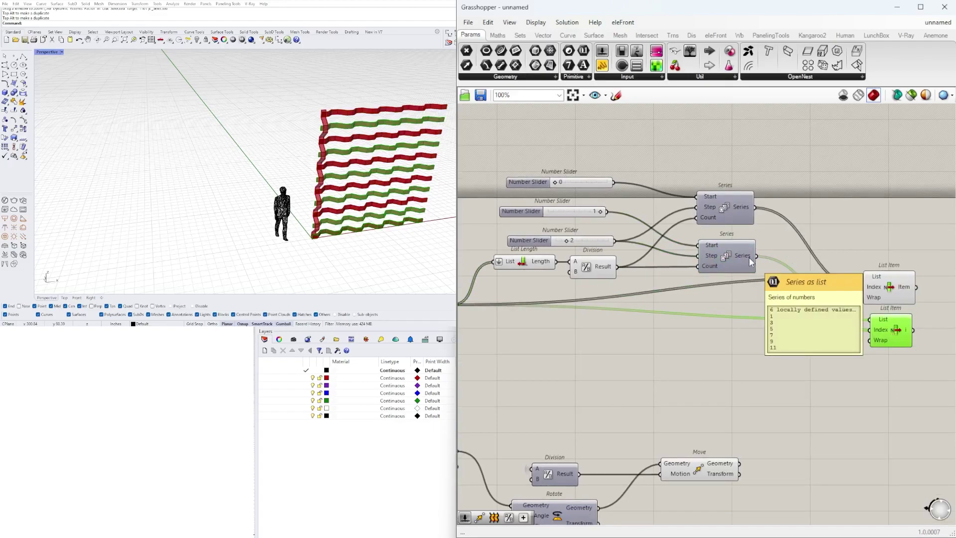
scroll(592, 257, up, 2)
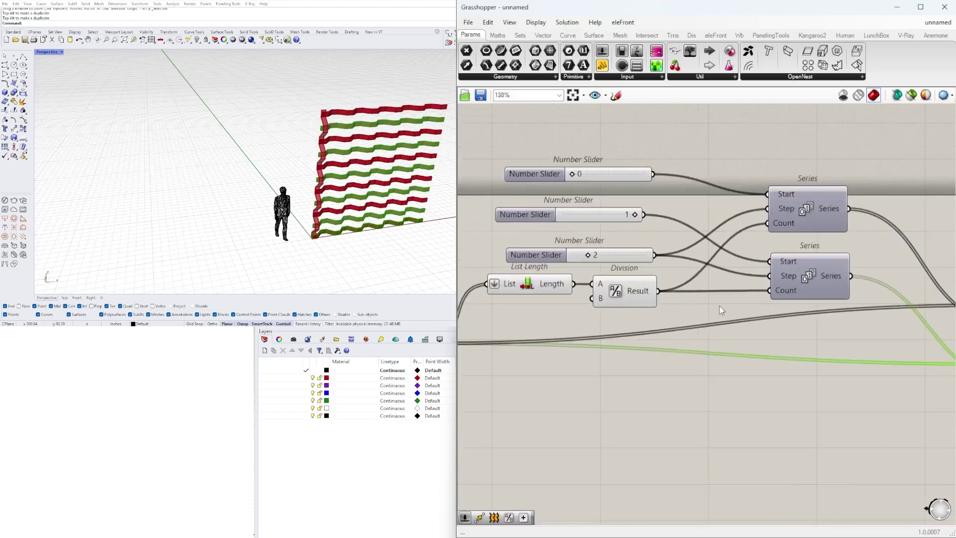
Add a Subtraction component with the Division result as A, connect its result to the lower Series Count, and check both List Items
click(711, 309)
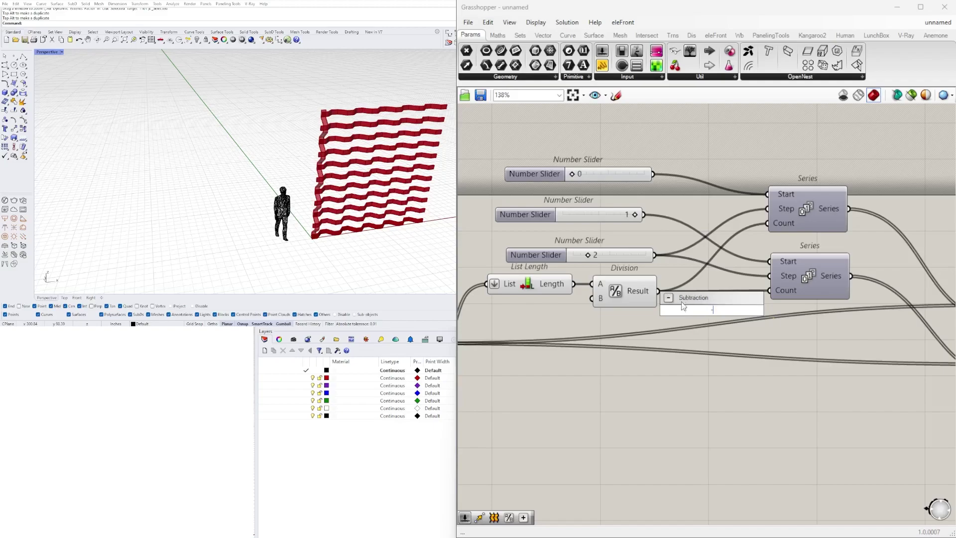
click(674, 297)
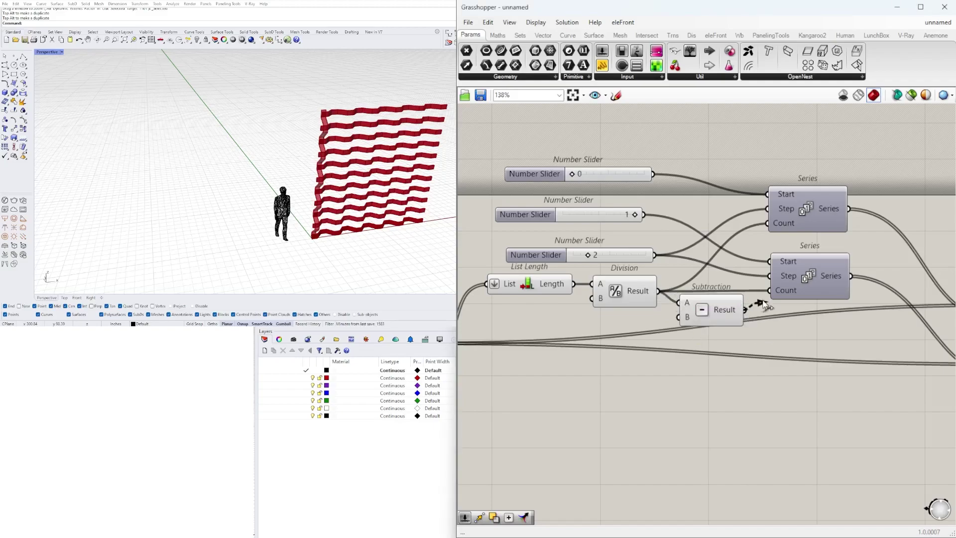
drag(756, 311, 770, 291)
scroll(803, 326, down, 4)
click(798, 346)
click(791, 319)
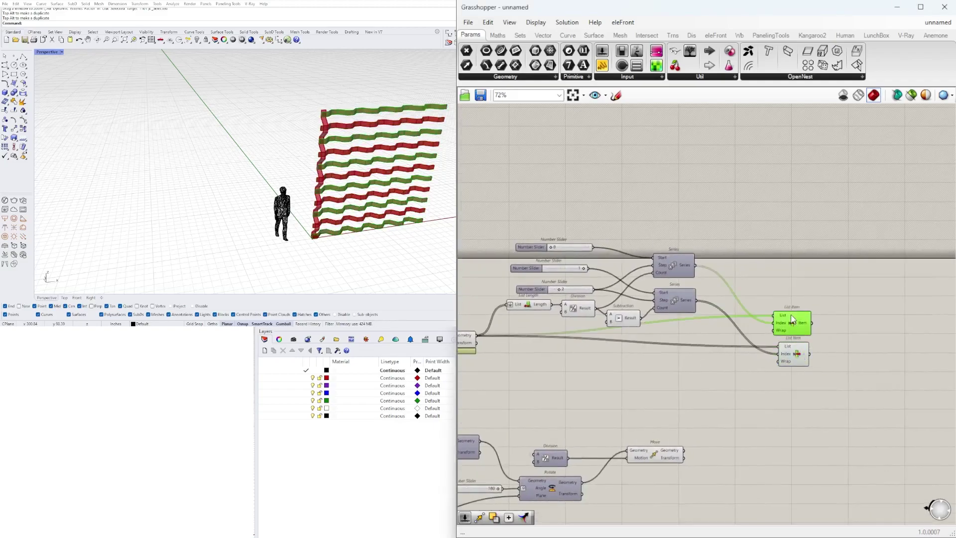
click(791, 348)
Turn off the preview of the Move component feeding the List Items and place it lower on the canvas
scroll(778, 344, up, 4)
click(666, 414)
scroll(664, 414, down, 5)
right_drag(614, 420, 741, 384)
drag(791, 378, 561, 260)
middle_click(561, 232)
click(589, 208)
drag(561, 342, 551, 381)
Move both List Item components down to line up with the Move component's geometry output
scroll(746, 356, up, 2)
right_drag(739, 347, 697, 312)
drag(904, 371, 862, 282)
drag(870, 289, 879, 364)
click(879, 333)
right_drag(489, 364, 562, 360)
mouse_move(550, 351)
mouse_down()
mouse_move(545, 319)
mouse_move(542, 364)
mouse_up()
Shift the sliders and Series group farther along the canvas and reposition the two List Items beyond it
drag(830, 346, 596, 233)
drag(781, 266, 814, 266)
click(931, 306)
right_drag(945, 305, 773, 311)
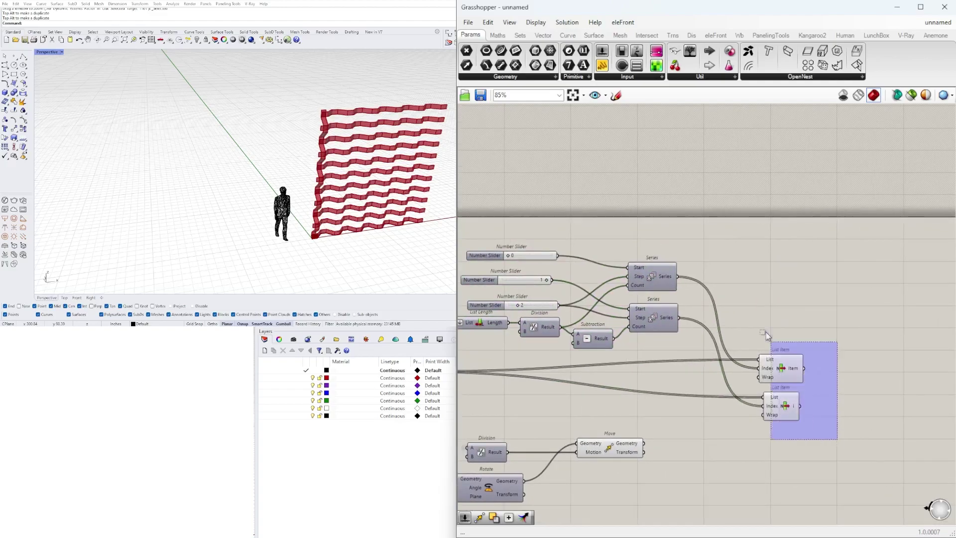
drag(780, 363, 792, 377)
click(776, 304)
Add an Area component fed by the lower List Item's output and place it below the List Items
right_drag(647, 357, 610, 322)
scroll(763, 330, up, 1)
click(763, 330)
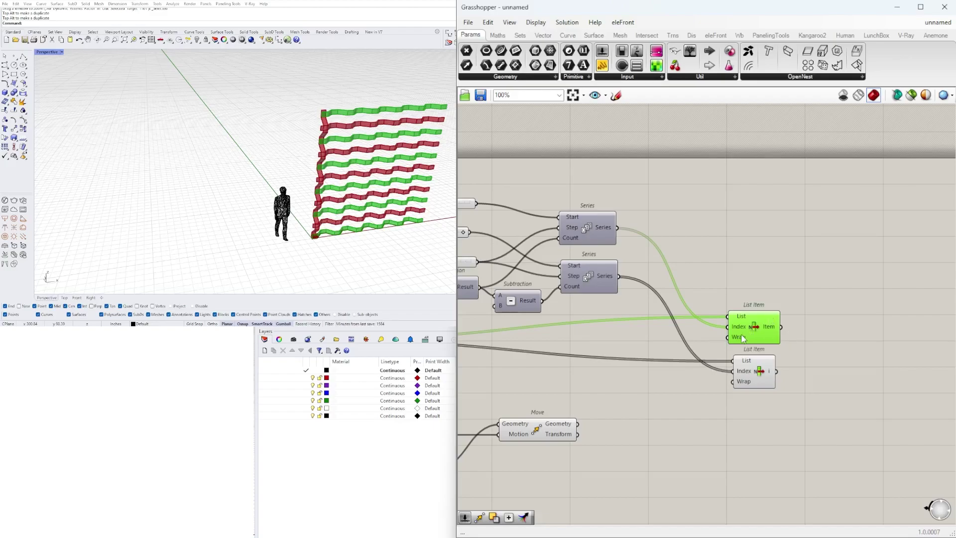
right_drag(745, 330, 679, 317)
double_click(760, 309)
text(area)
key(Return)
click(680, 331)
scroll(680, 331, up, 2)
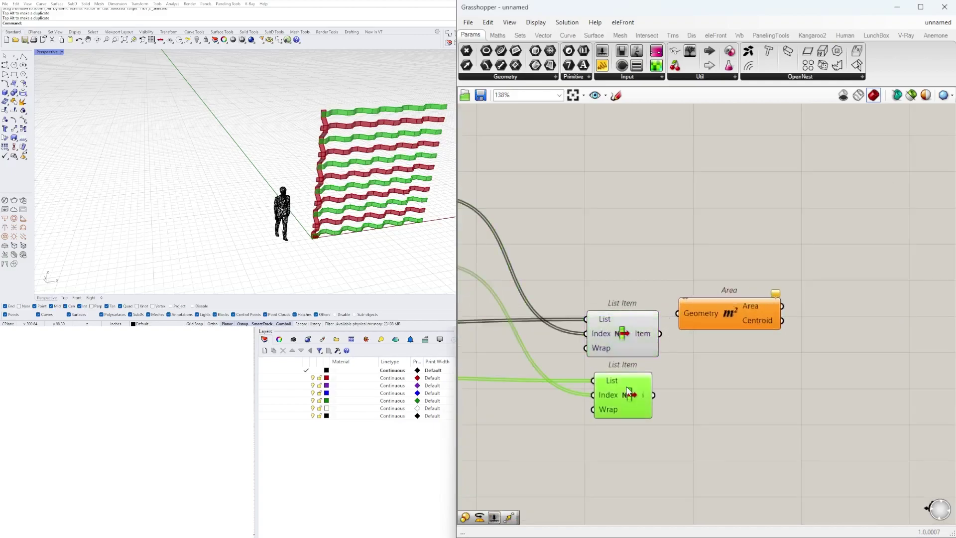
click(642, 395)
drag(684, 317, 684, 317)
drag(729, 321, 746, 470)
Add an XY Plane component beside Area, using the Area centroid as its Origin
right_drag(805, 418, 726, 386)
double_click(727, 385)
text(xy)
click(726, 372)
drag(739, 390, 770, 420)
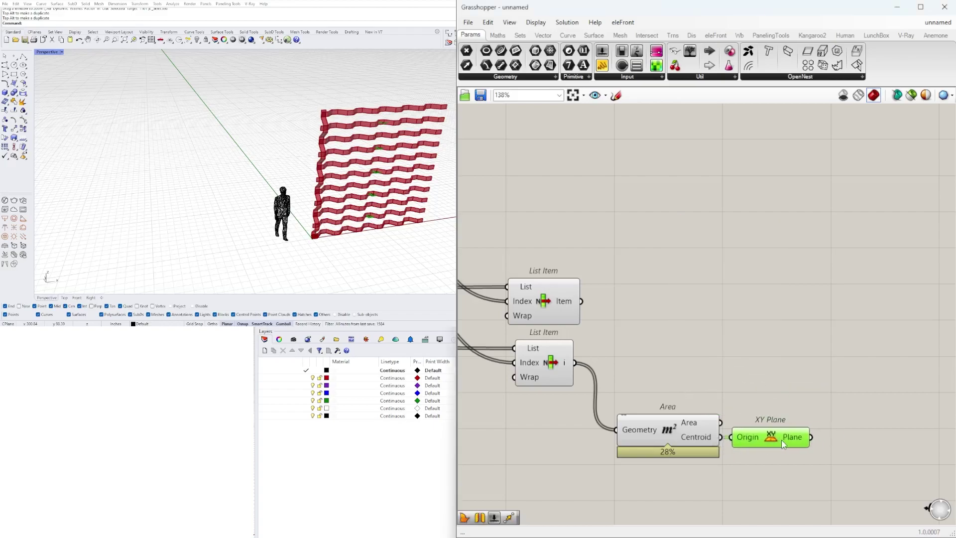
Add a Rotate component using the XY Plane as its Plane, with the Angle in degrees driven by a 180 Number Slider
text(rot)
click(833, 391)
right_drag(835, 369, 752, 369)
drag(752, 404, 884, 379)
scroll(770, 374, down, 1)
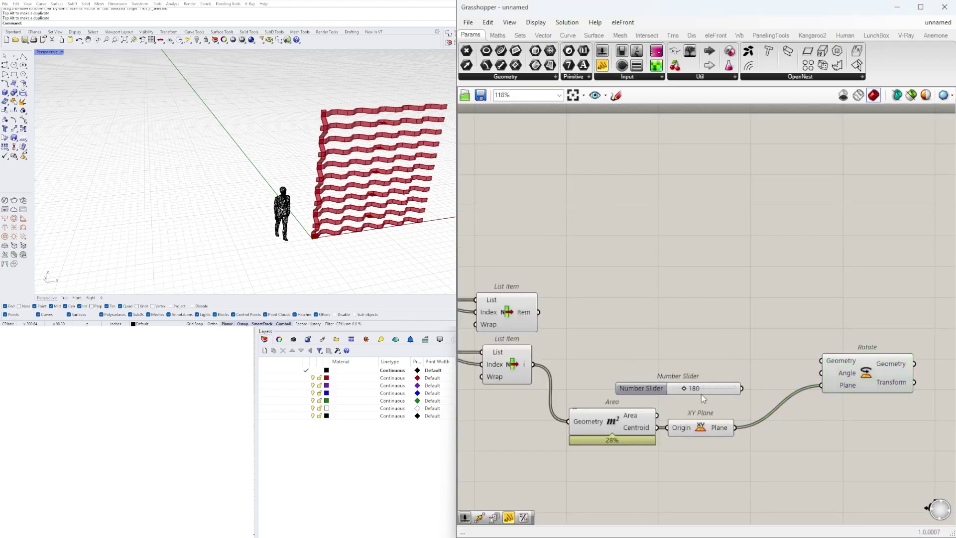
right_click(849, 372)
click(868, 416)
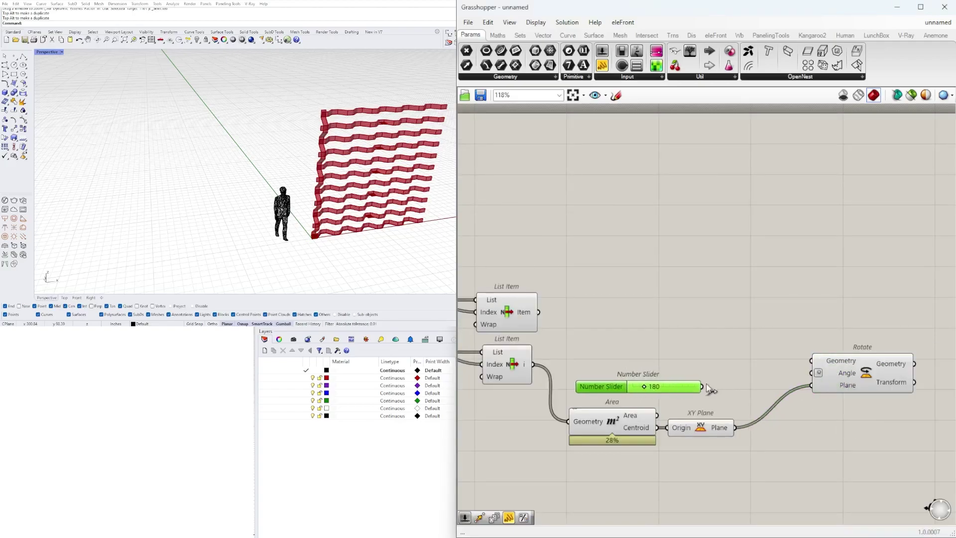
Connect the lower List Item's output to Rotate's Geometry and turn off the preview of the lower List Item, Area and XY Plane
click(506, 367)
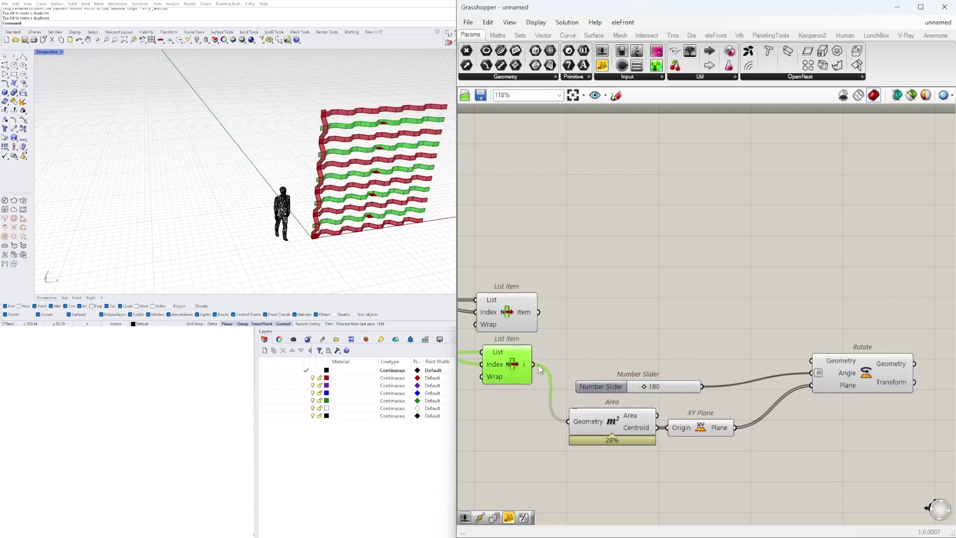
drag(627, 361, 811, 360)
click(767, 430)
right_drag(767, 431, 826, 415)
drag(808, 452, 559, 322)
middle_click(564, 328)
click(585, 307)
Compare the rotated strips with the upper List Item's strips by highlighting each component's output and orbiting the model
right_drag(794, 317, 644, 304)
click(801, 341)
right_drag(354, 244, 335, 223)
scroll(319, 210, up, 7)
scroll(318, 210, down, 5)
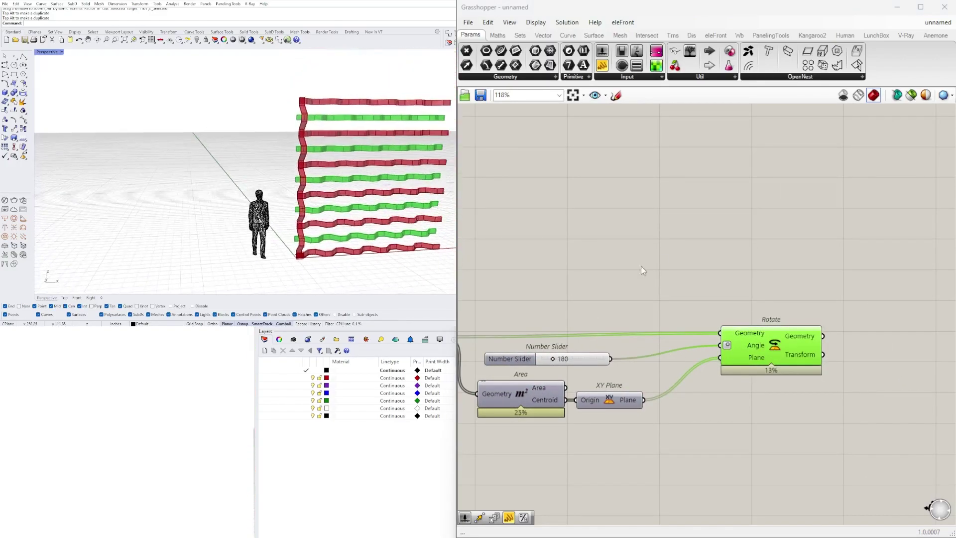
click(572, 289)
scroll(685, 325, down, 5)
right_drag(541, 334, 702, 330)
scroll(702, 330, up, 3)
scroll(807, 312, down, 1)
right_drag(608, 327, 587, 320)
scroll(587, 320, up, 1)
click(700, 295)
right_drag(815, 292, 679, 294)
scroll(282, 202, up, 6)
right_drag(282, 202, 317, 162)
scroll(249, 204, down, 6)
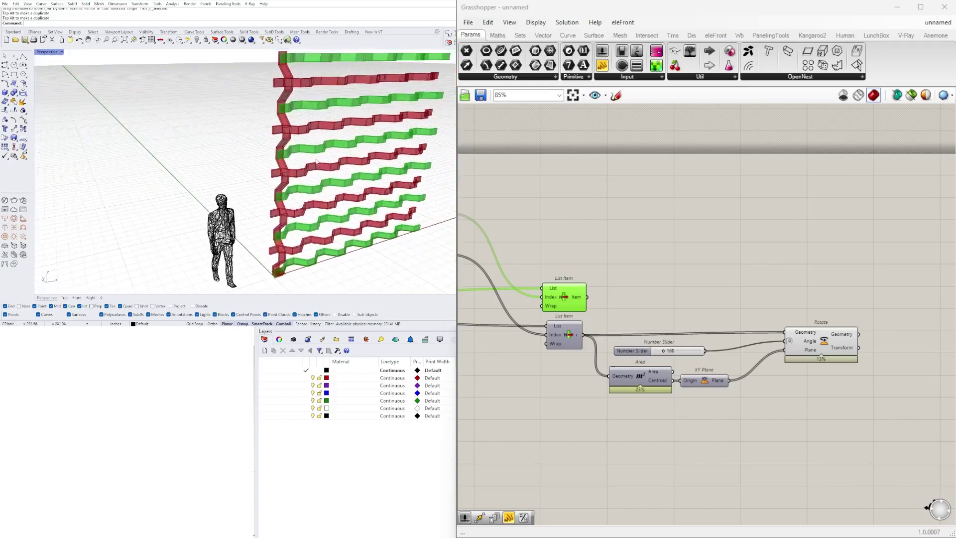
scroll(317, 161, up, 4)
scroll(746, 249, down, 4)
right_drag(572, 332, 721, 359)
scroll(720, 359, up, 3)
click(689, 341)
right_drag(795, 352, 635, 373)
scroll(637, 371, down, 3)
click(866, 374)
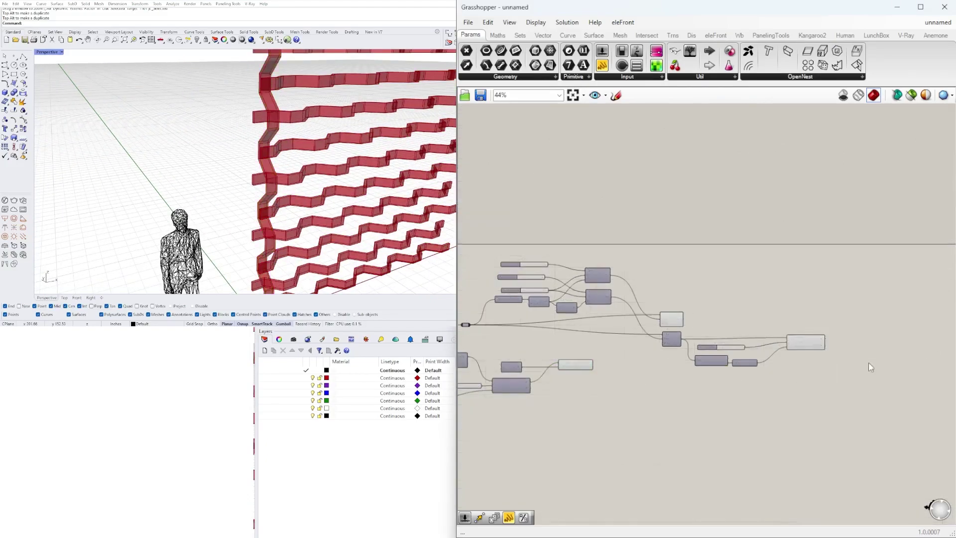
Turn off the preview of the Move component that feeds the Relay
scroll(636, 318, up, 5)
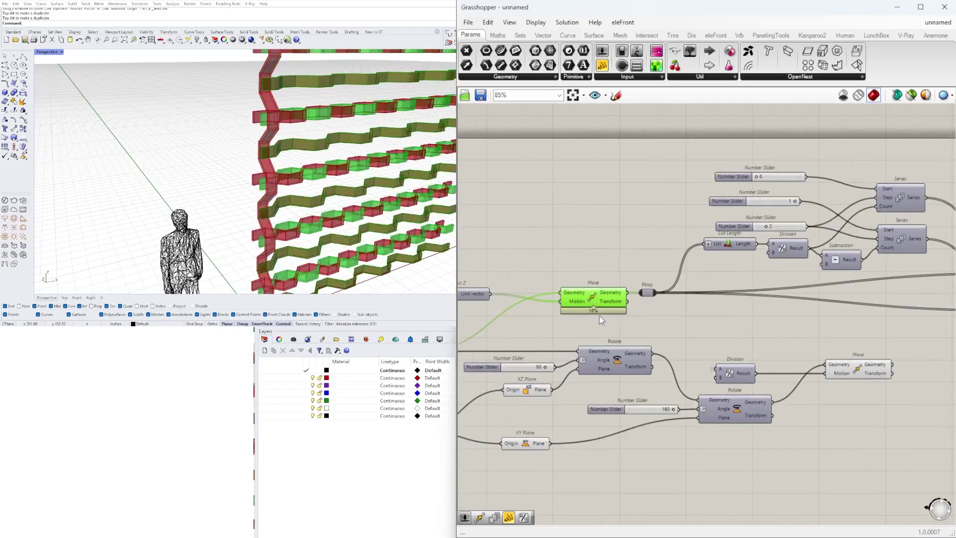
right_drag(343, 164, 303, 199)
right_click(597, 291)
click(618, 312)
Shift the upper Move, the Relay and all components downstream of them farther along the canvas to free up space
right_drag(604, 261, 532, 333)
scroll(778, 283, up, 1)
scroll(819, 271, down, 4)
scroll(680, 312, up, 2)
scroll(697, 316, down, 3)
click(933, 408)
drag(933, 408, 676, 272)
shift+drag(701, 357, 504, 273)
right_drag(501, 326, 699, 339)
scroll(699, 341, up, 4)
drag(720, 361, 953, 321)
scroll(898, 331, down, 2)
right_drag(897, 330, 724, 331)
scroll(724, 330, up, 1)
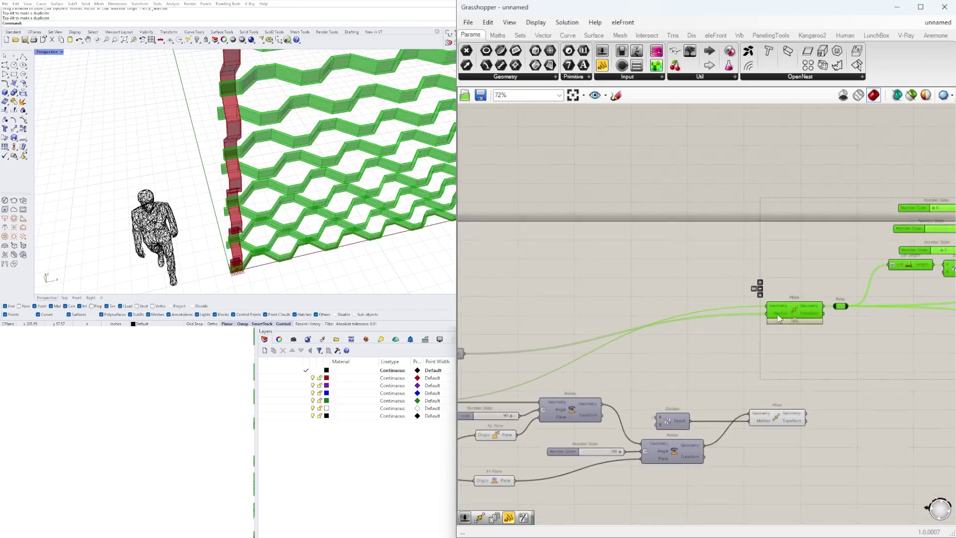
drag(791, 311, 850, 302)
Add a second Move component after the vertical strip's Move, taking that component's geometry as its input
click(782, 415)
right_drag(634, 381, 732, 362)
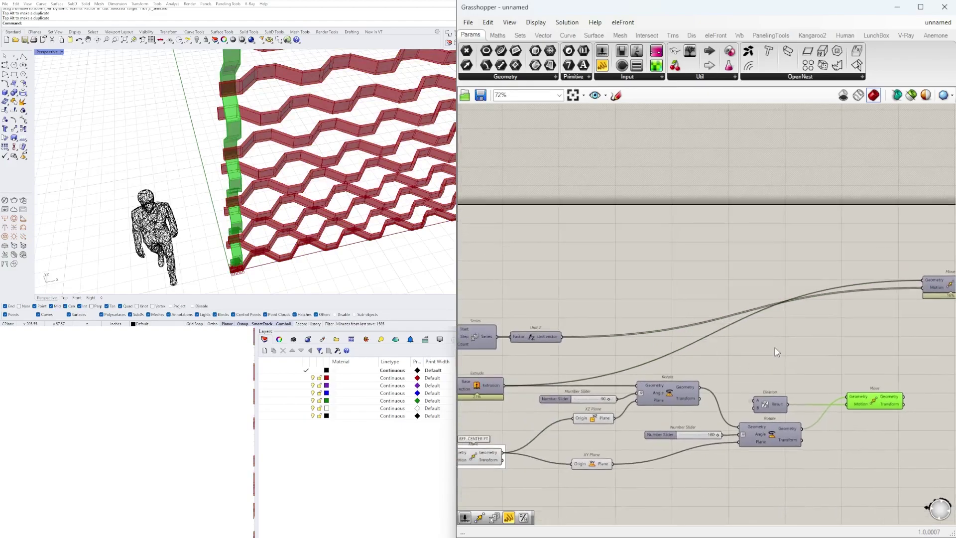
right_drag(840, 364, 787, 365)
click(786, 364)
double_click(786, 365)
text(mo)
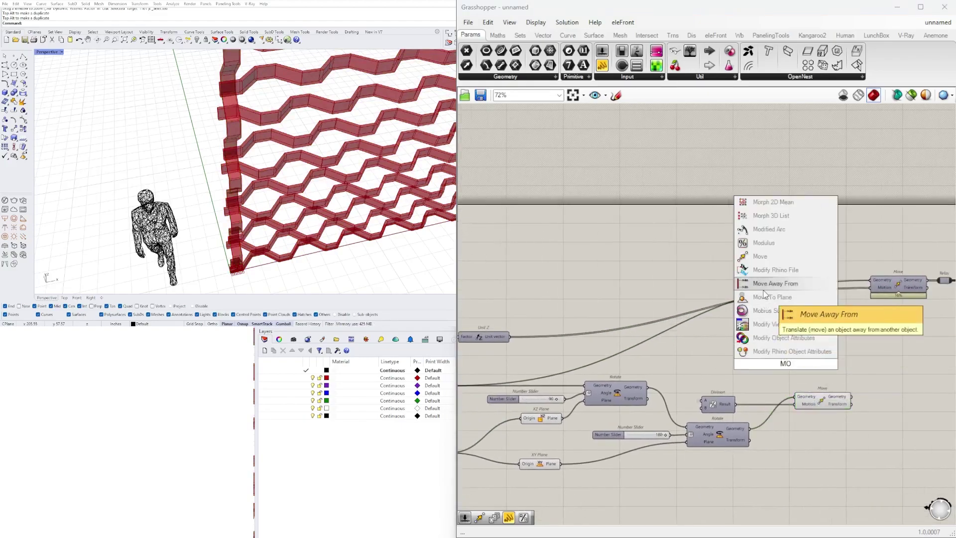
click(772, 258)
drag(764, 370, 879, 361)
Add a Unit X component fed by the Series output and connect it to the new Move's Motion input
right_drag(481, 344, 627, 334)
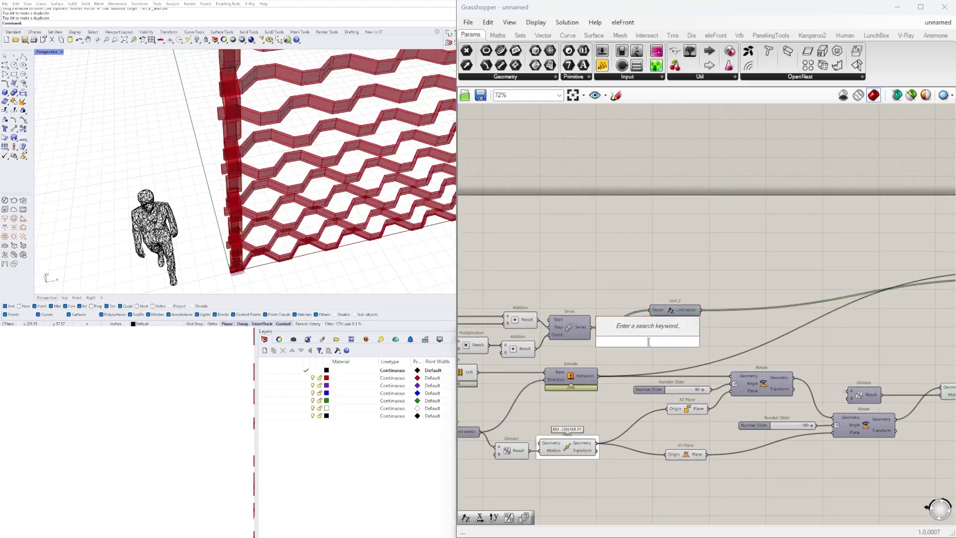
text(unit x)
key(Return)
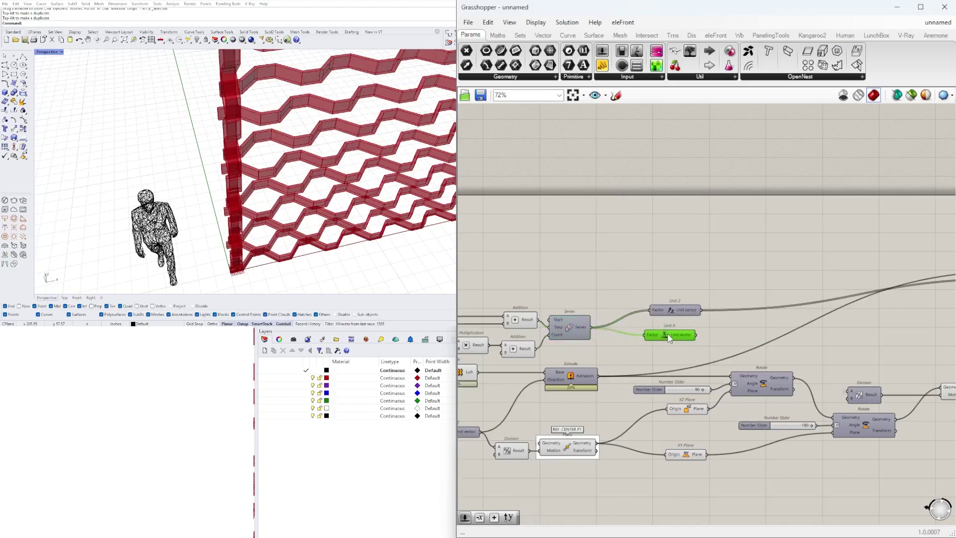
scroll(670, 332, down, 3)
click(804, 354)
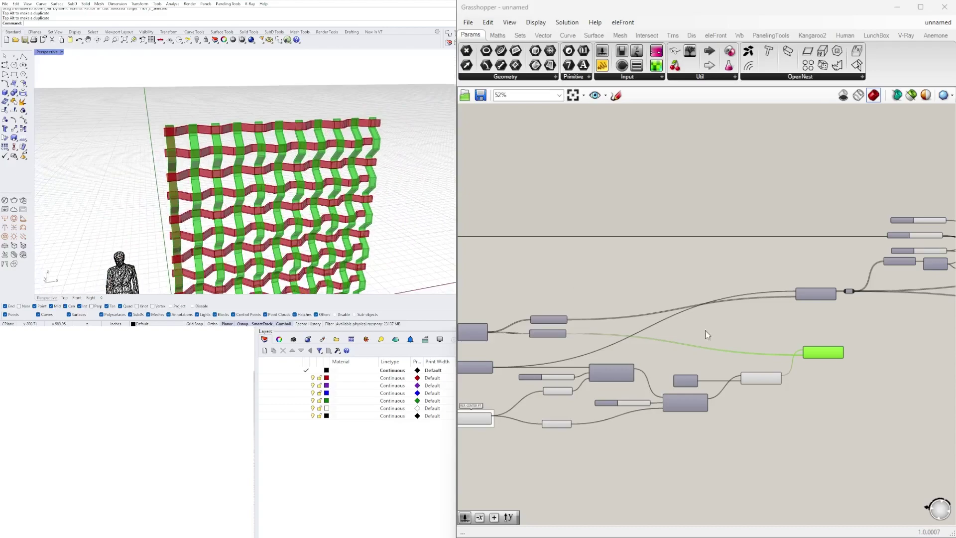
Examine how the arrayed vertical strips cross the horizontal strips, highlighting the new Move's output up close
scroll(661, 312, up, 4)
scroll(250, 133, up, 5)
right_drag(251, 133, 171, 134)
scroll(743, 234, down, 2)
right_drag(834, 298, 699, 321)
scroll(698, 321, up, 3)
click(709, 335)
scroll(781, 346, down, 3)
right_drag(901, 350, 693, 353)
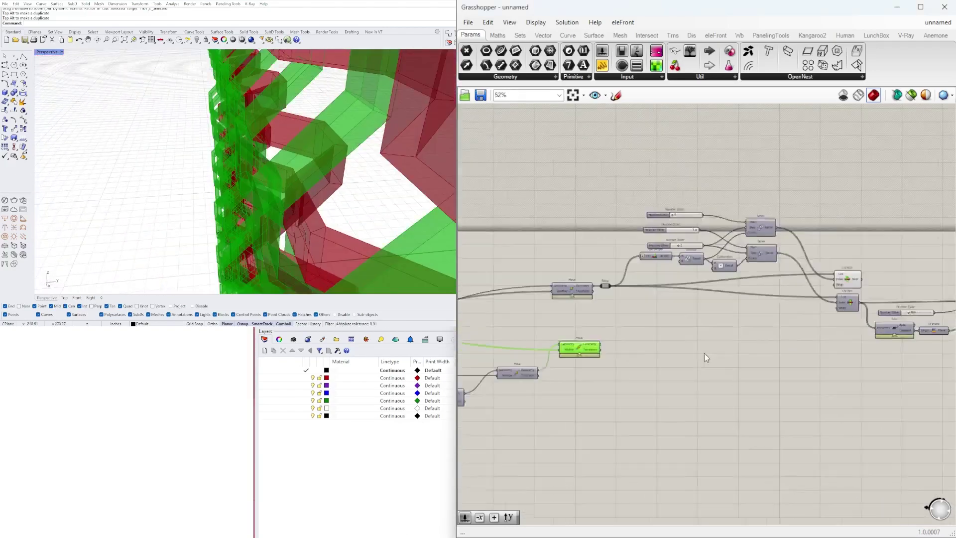
Duplicate the Relay, list-splitting, List Item and Rotate components directly below the originals, keeping the original Series sliders shared
click(693, 357)
scroll(712, 338, down, 3)
drag(925, 341, 469, 170)
scroll(614, 241, up, 5)
right_drag(615, 242, 814, 275)
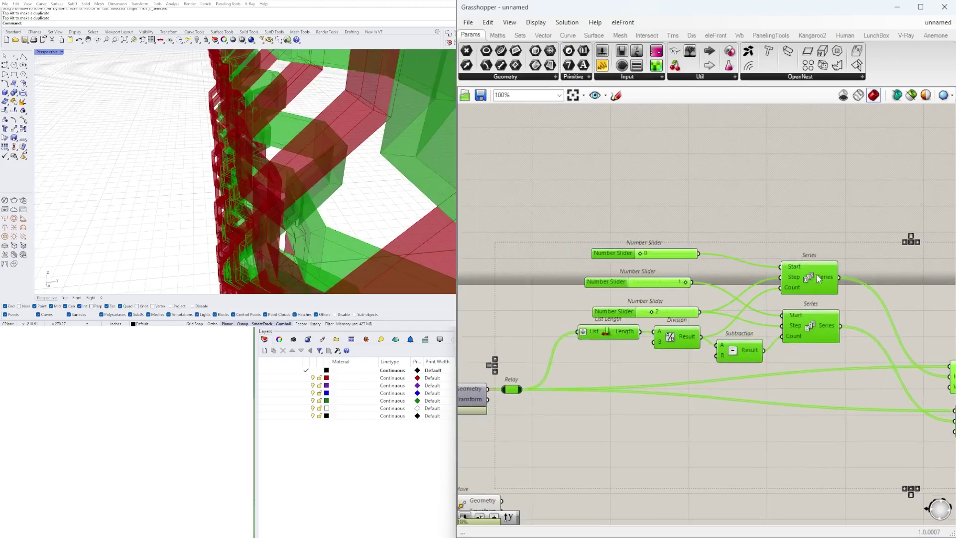
click(852, 186)
scroll(536, 165, down, 5)
drag(911, 311, 527, 168)
drag(654, 211, 658, 280)
key(alt)
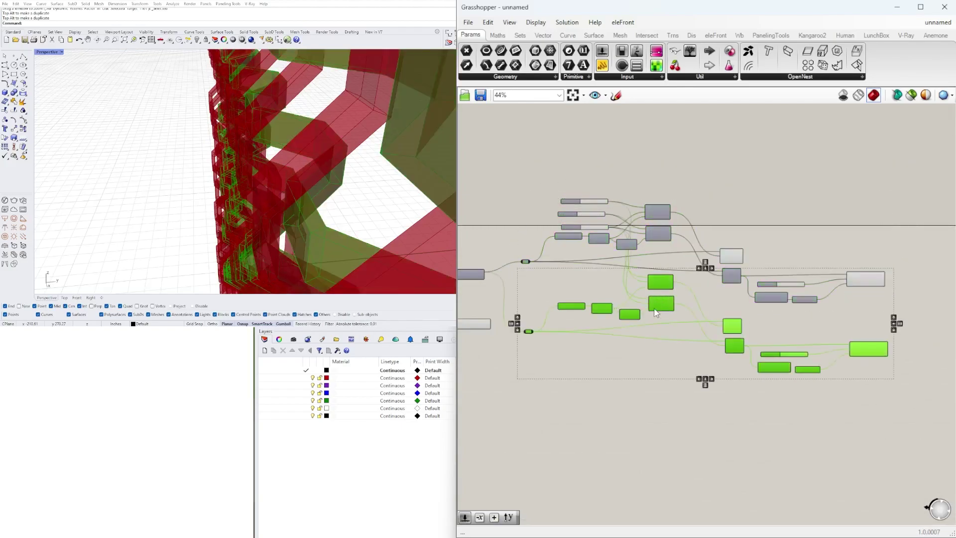
Connect the vertical strips' Move geometry to the duplicated Relay and turn off that Move's preview
click(646, 360)
scroll(491, 321, up, 5)
drag(569, 346, 569, 345)
scroll(633, 328, down, 6)
scroll(622, 371, up, 3)
click(538, 303)
middle_click(534, 268)
click(513, 245)
Examine the weave from the side, highlighting the duplicated Rotate and List Item outputs to check how the vertical strips alternate
scroll(302, 168, down, 8)
right_drag(301, 168, 454, 143)
scroll(298, 135, up, 5)
scroll(787, 281, down, 5)
click(685, 374)
right_drag(685, 374, 670, 361)
scroll(855, 278, up, 6)
right_drag(897, 371, 852, 368)
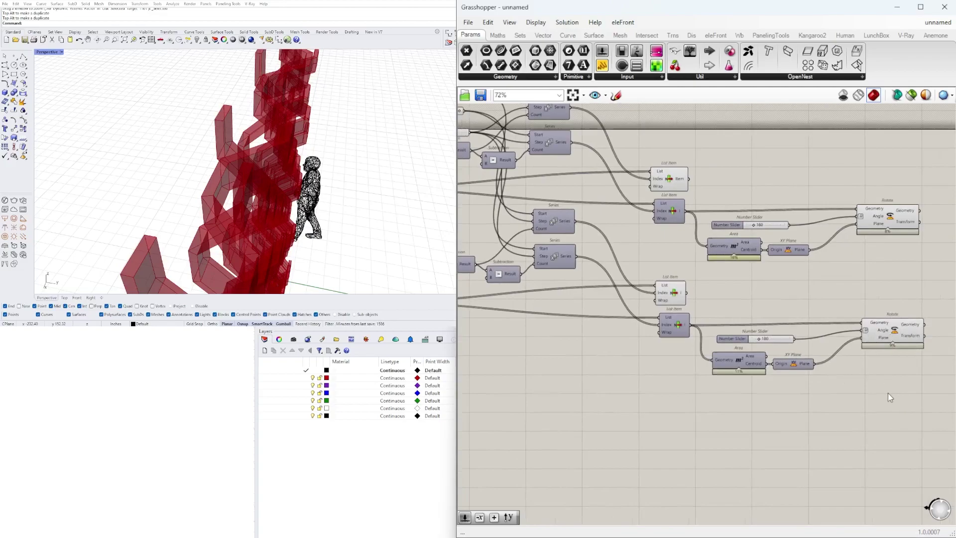
click(672, 289)
click(633, 389)
click(899, 330)
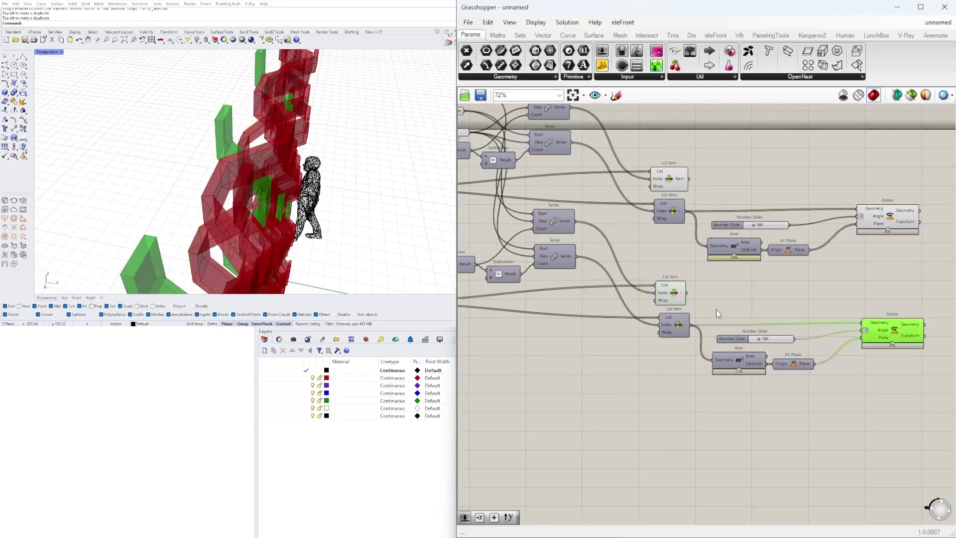
click(665, 290)
right_drag(378, 154, 298, 139)
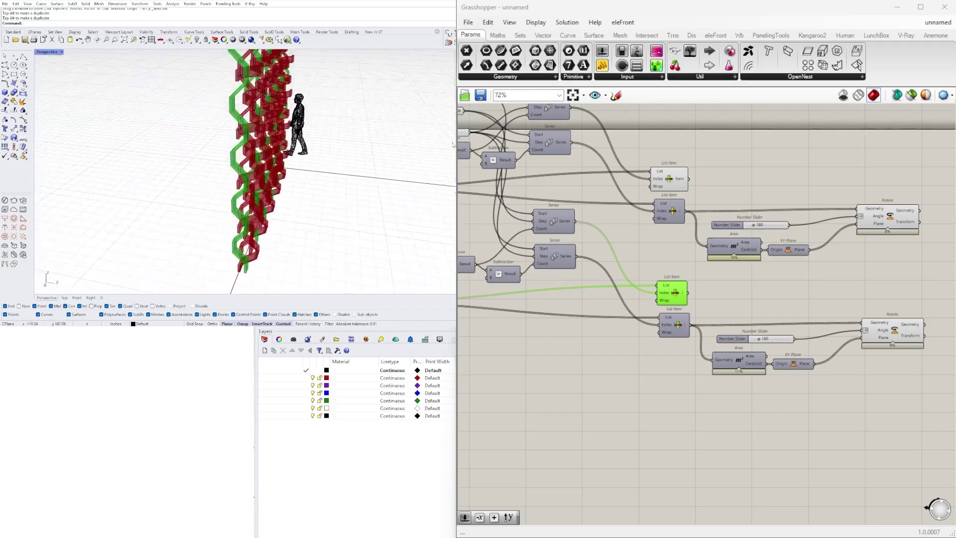
scroll(735, 324, down, 5)
scroll(735, 320, up, 5)
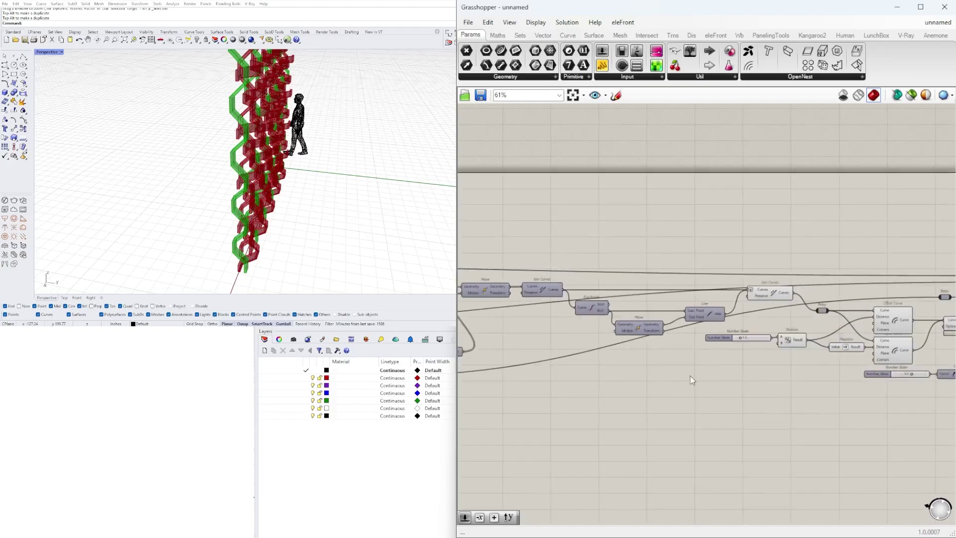
Set the length slider feeding the Unit Y component to 1.5
scroll(701, 274, up, 8)
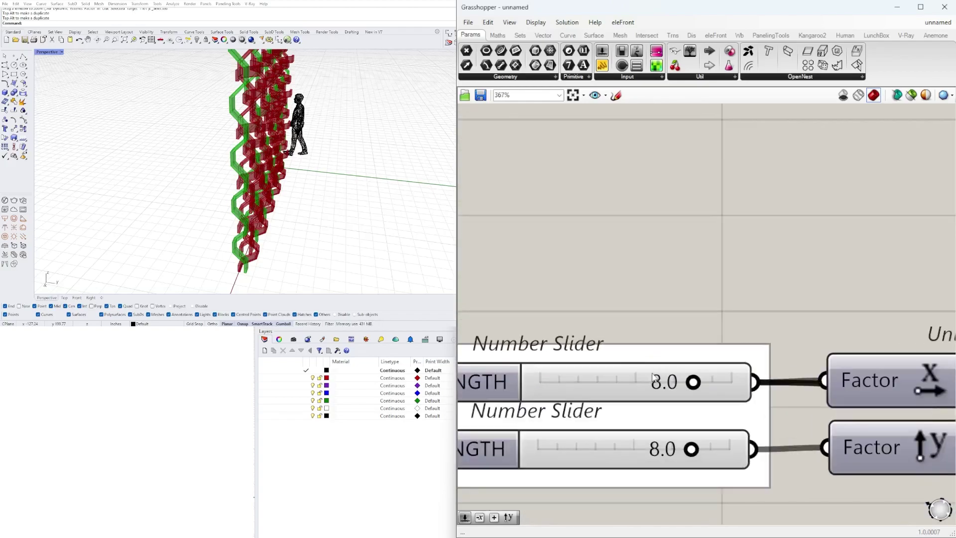
click(667, 391)
double_click(665, 386)
click(666, 351)
right_drag(640, 373, 647, 362)
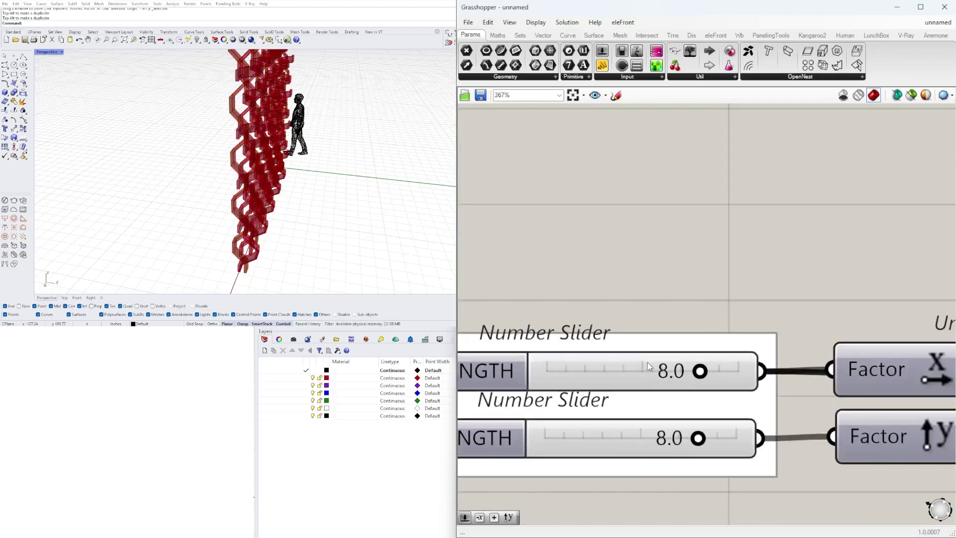
double_click(659, 437)
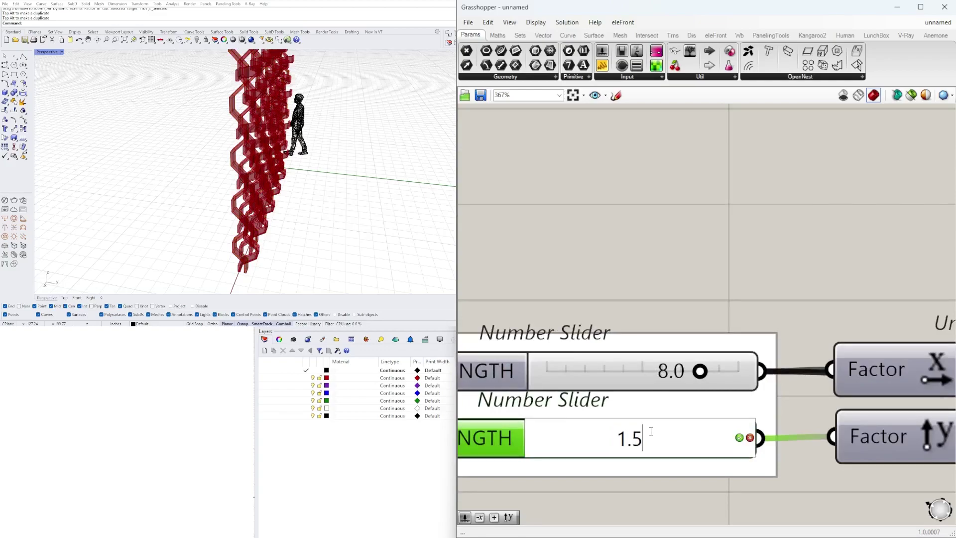
key(Return)
Switch to the four-viewport layout and examine in the Top view whether the strips overlap where they cross
right_drag(358, 164, 318, 175)
scroll(304, 139, up, 5)
right_drag(309, 139, 293, 193)
scroll(297, 194, up, 3)
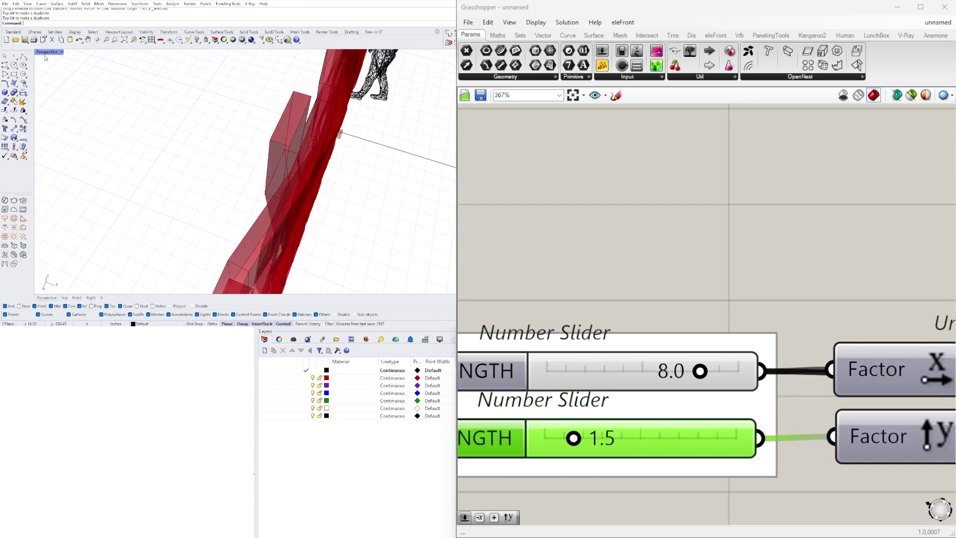
double_click(48, 52)
scroll(130, 142, up, 4)
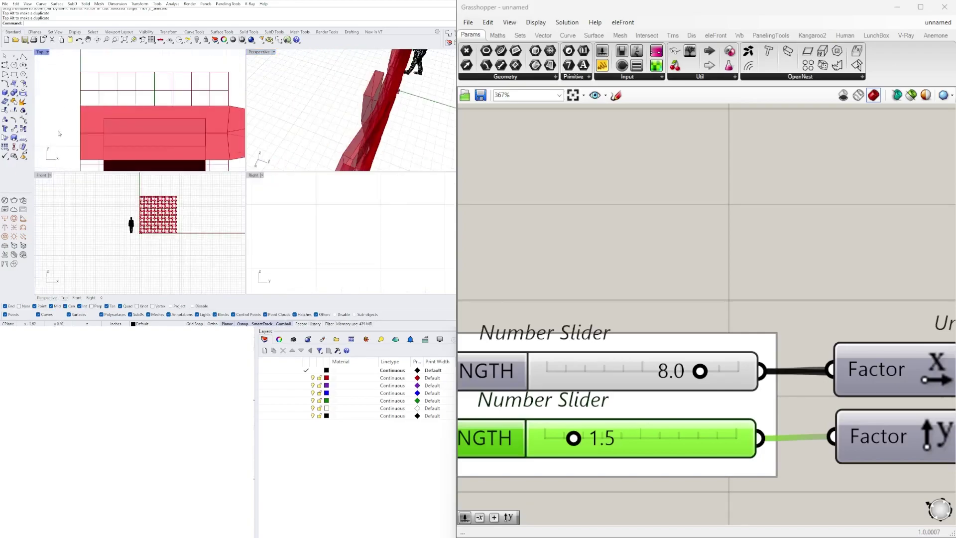
scroll(129, 142, down, 8)
scroll(164, 131, up, 10)
scroll(160, 123, down, 4)
right_drag(172, 131, 152, 129)
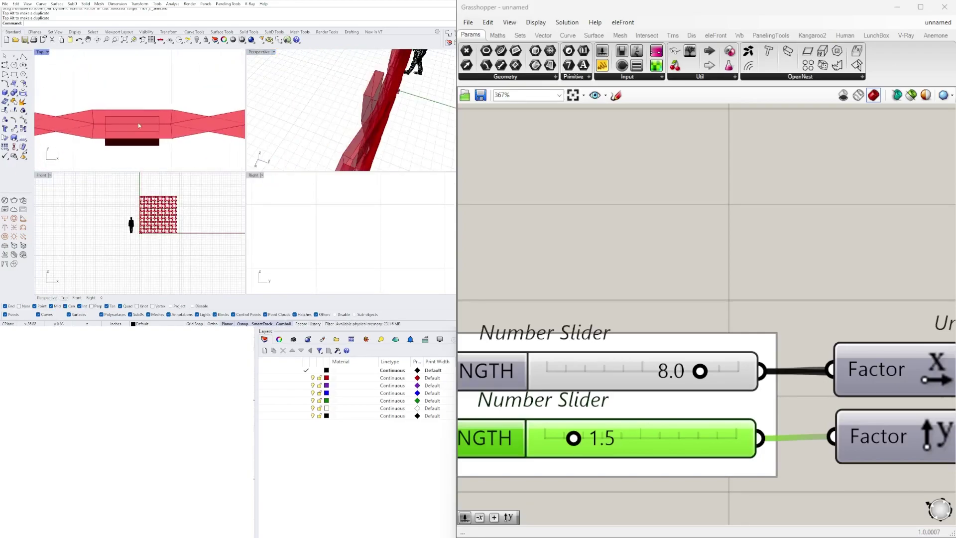
Set the length slider feeding Unit Y to 2 and check the strip crossings in the Top view
double_click(602, 437)
text(2)
key(Return)
scroll(132, 124, down, 8)
scroll(66, 112, up, 10)
right_drag(66, 112, 96, 112)
scroll(97, 111, up, 4)
scroll(96, 111, down, 12)
scroll(196, 105, up, 4)
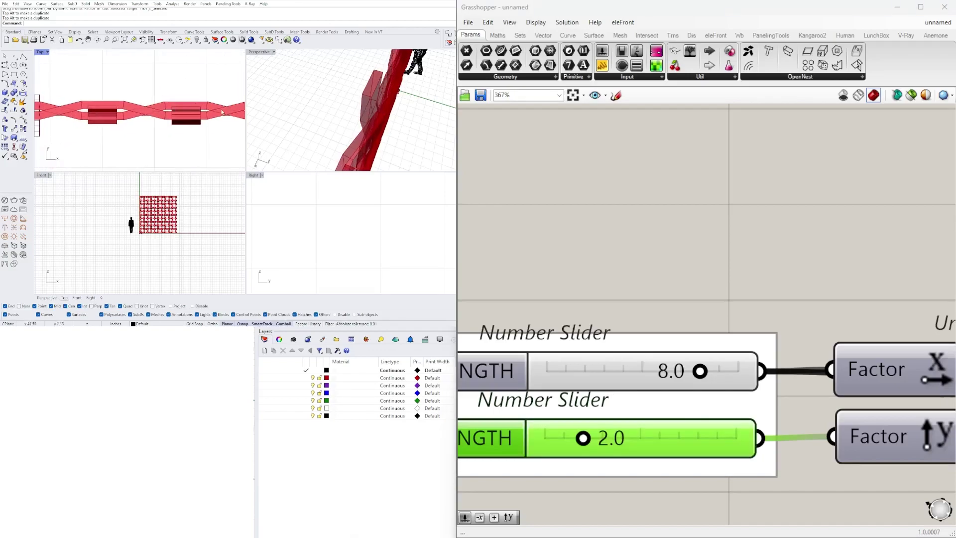
Maximize the Perspective viewport again and orbit around the woven strips
double_click(259, 51)
right_drag(224, 115, 222, 79)
right_drag(346, 76, 293, 94)
Add a Merge component combining the upper set's List Item output and its Rotate geometry
scroll(696, 234, down, 14)
scroll(655, 258, up, 5)
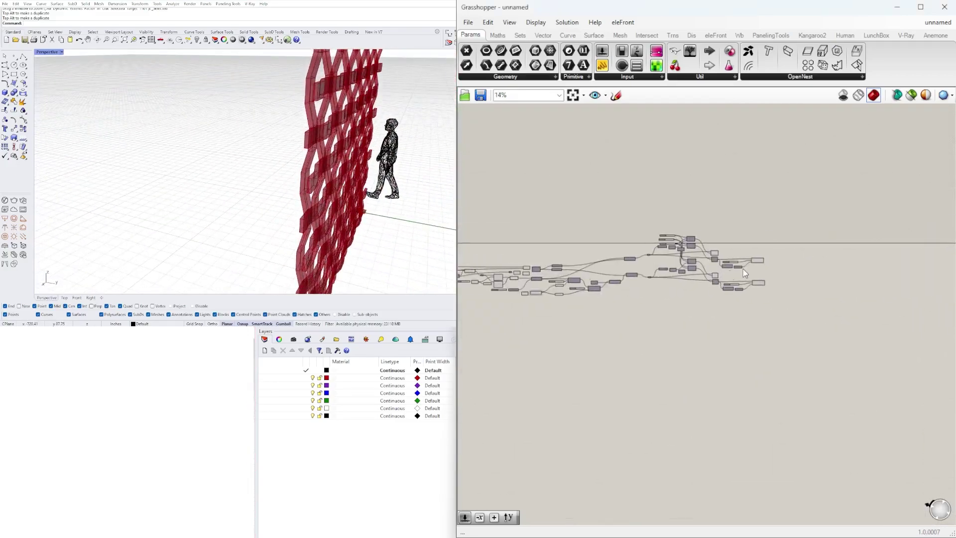
click(816, 229)
text(merge)
key(Return)
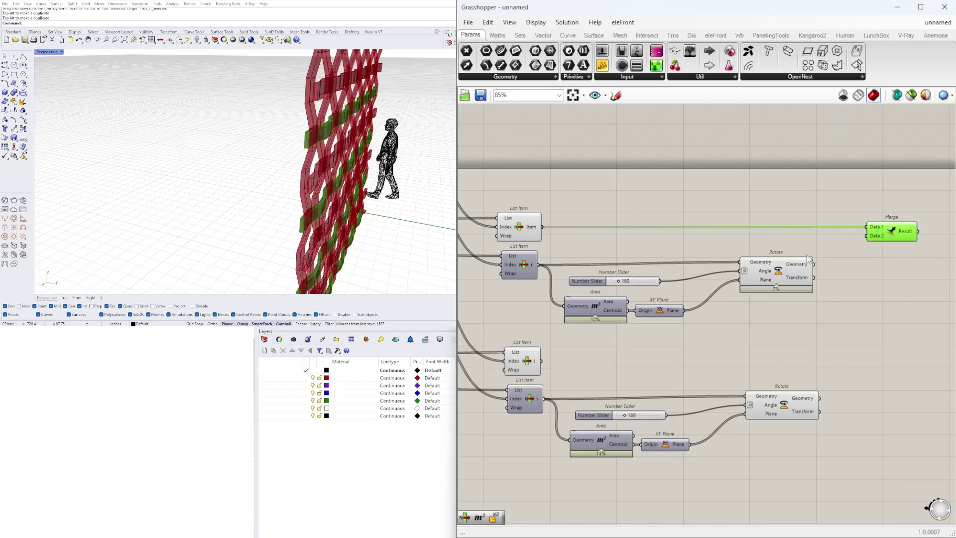
drag(895, 237, 891, 235)
scroll(891, 239, down, 2)
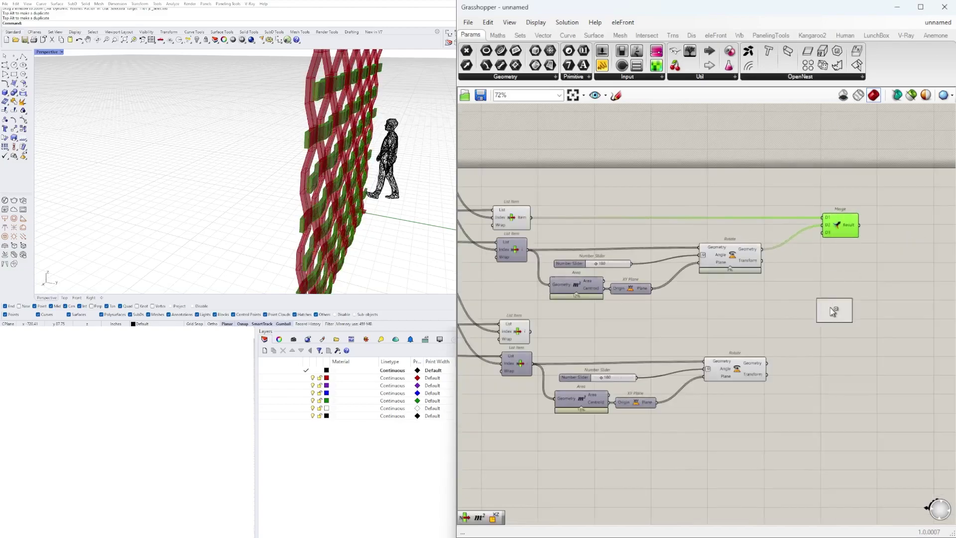
Feed a copied Merge with the duplicated set's List Item and Rotate geometry, removing the wire from the upper Rotate
click(529, 333)
click(757, 366)
click(827, 347)
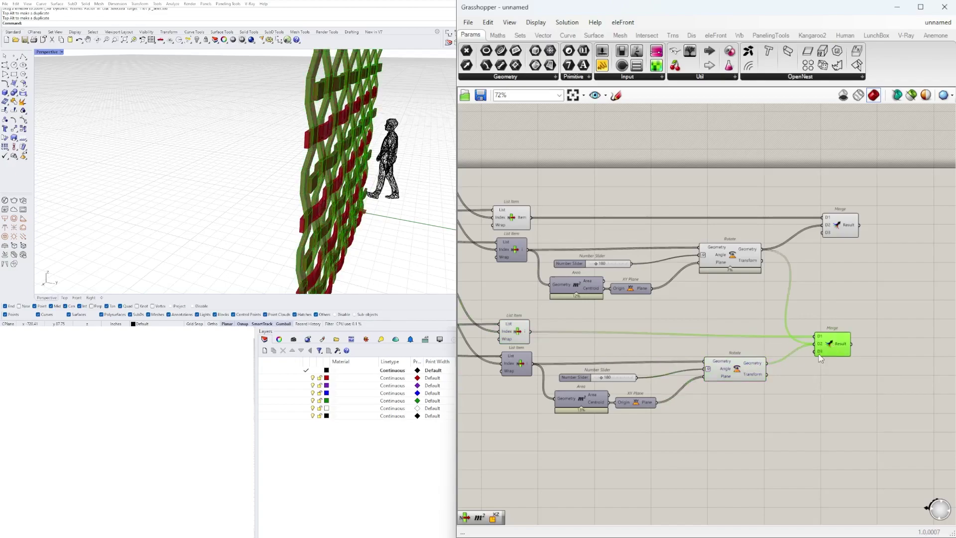
ctrl+drag(768, 252, 766, 250)
Turn off the preview of both sets' components from the List Items through Rotate, leaving the two Merge outputs displayed
click(789, 252)
scroll(773, 325, down, 2)
drag(761, 416, 576, 240)
middle_click(575, 227)
click(597, 197)
right_drag(331, 174, 227, 167)
scroll(227, 167, up, 6)
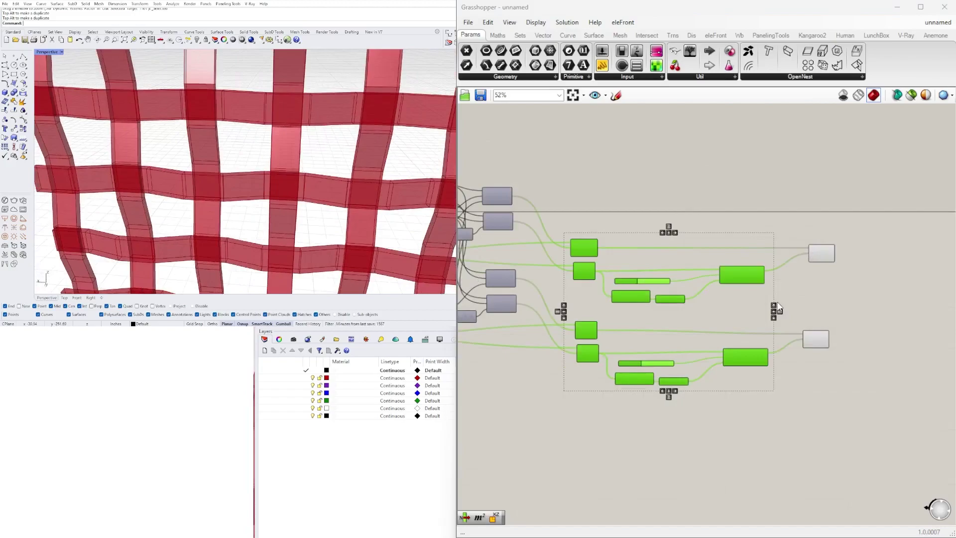
Add a Brep | Brep intersection component with the upper Merge result wired to Brep A
click(887, 299)
scroll(888, 300, up, 4)
text(intersect)
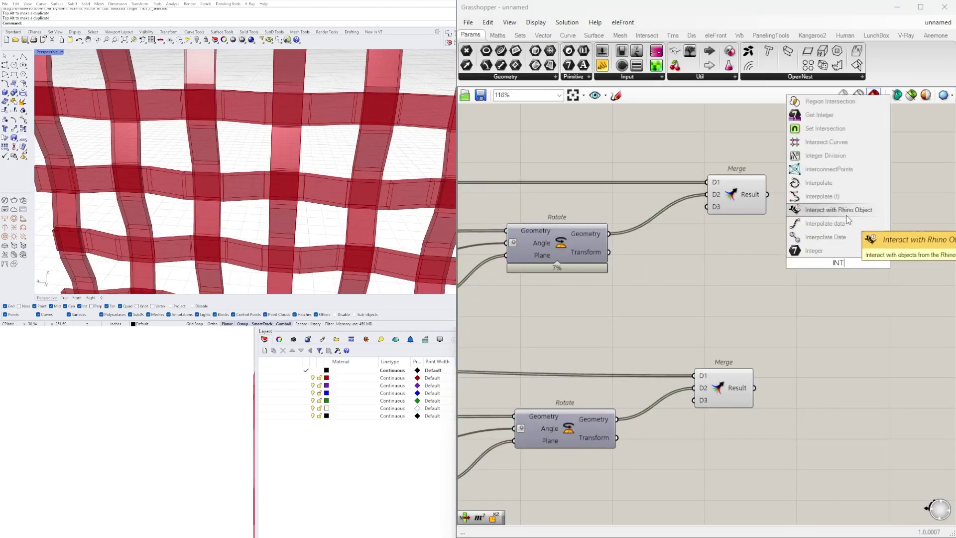
click(642, 37)
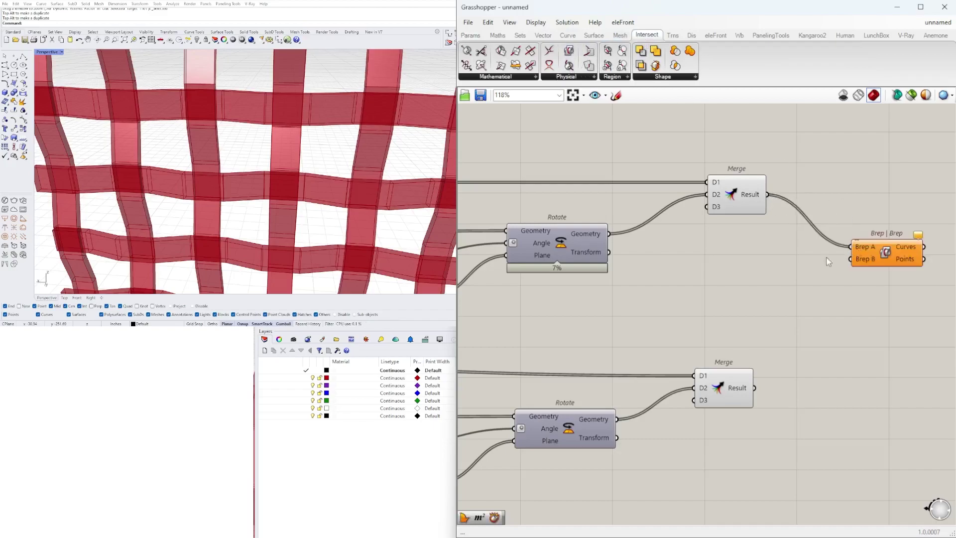
Connect the lower Merge result to the intersection component's Brep B input and inspect the crossings of the woven strips
scroll(278, 150, down, 8)
scroll(266, 122, up, 6)
scroll(266, 122, down, 6)
scroll(465, 324, down, 2)
right_drag(465, 323, 785, 339)
scroll(786, 204, up, 4)
scroll(792, 298, down, 7)
scroll(785, 339, down, 4)
right_drag(278, 136, 319, 165)
scroll(196, 129, up, 8)
scroll(196, 128, down, 10)
right_drag(196, 128, 331, 204)
scroll(302, 183, up, 6)
scroll(234, 199, up, 3)
scroll(230, 202, down, 4)
scroll(238, 204, down, 5)
right_drag(819, 322, 518, 288)
scroll(759, 269, up, 5)
scroll(759, 270, up, 3)
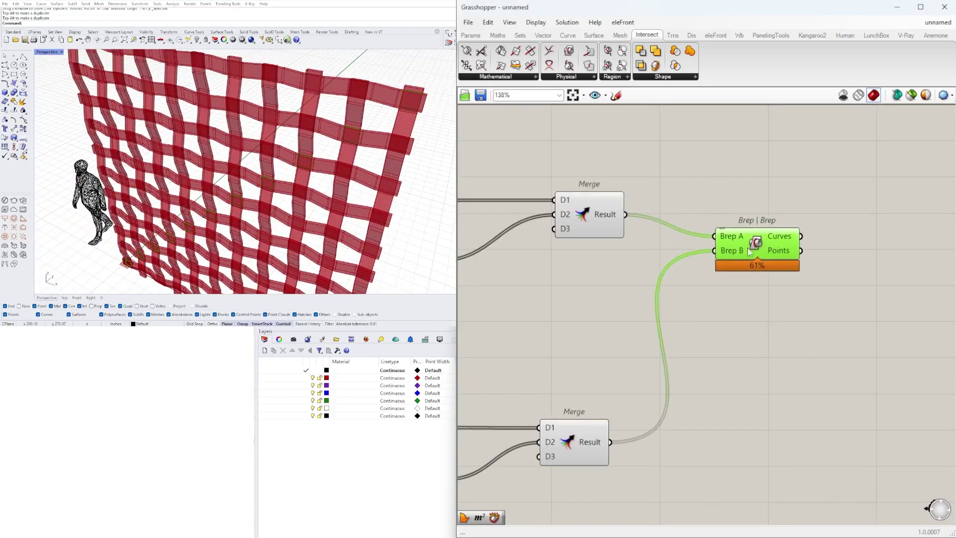
Change the data-tree options of the Brep | Brep component's Brep A and Brep B inputs, trying Flatten on Brep B
right_click(727, 250)
click(751, 332)
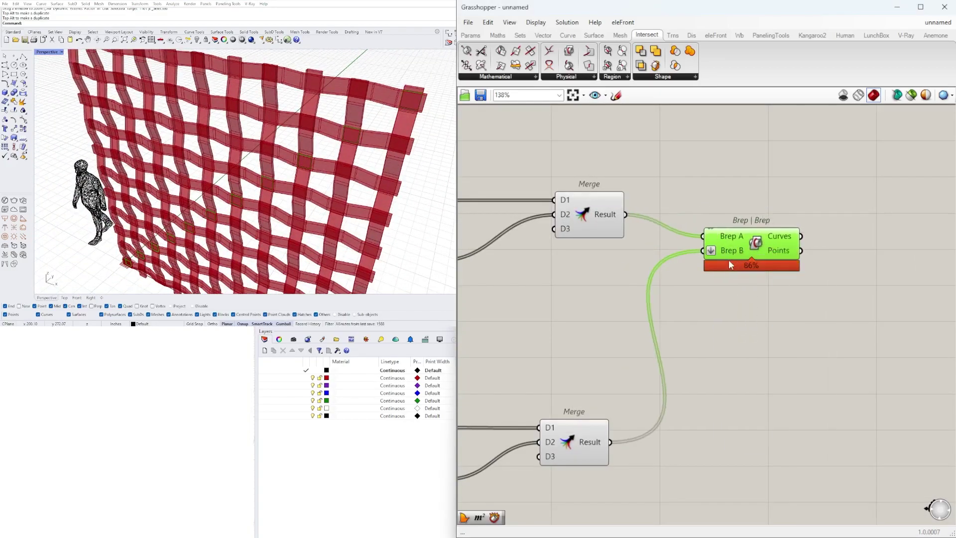
right_click(726, 252)
click(743, 342)
right_click(725, 234)
click(742, 314)
Examine the crossings of the horizontal and vertical strips in the Perspective viewport from several angles
right_drag(244, 133, 344, 150)
scroll(239, 137, down, 3)
scroll(614, 304, down, 4)
right_drag(346, 187, 251, 239)
scroll(229, 136, up, 6)
right_drag(228, 145, 271, 224)
scroll(622, 359, down, 6)
Set the lower of the two grouped LINE - 2 - LENGTH sliders to 1.5 and check the strips' bends
right_drag(523, 358, 721, 369)
scroll(721, 369, up, 11)
scroll(710, 360, down, 4)
right_drag(572, 363, 820, 368)
right_drag(518, 374, 779, 388)
scroll(777, 388, down, 3)
right_drag(622, 396, 938, 402)
scroll(803, 354, up, 7)
right_drag(804, 356, 563, 377)
scroll(687, 228, up, 3)
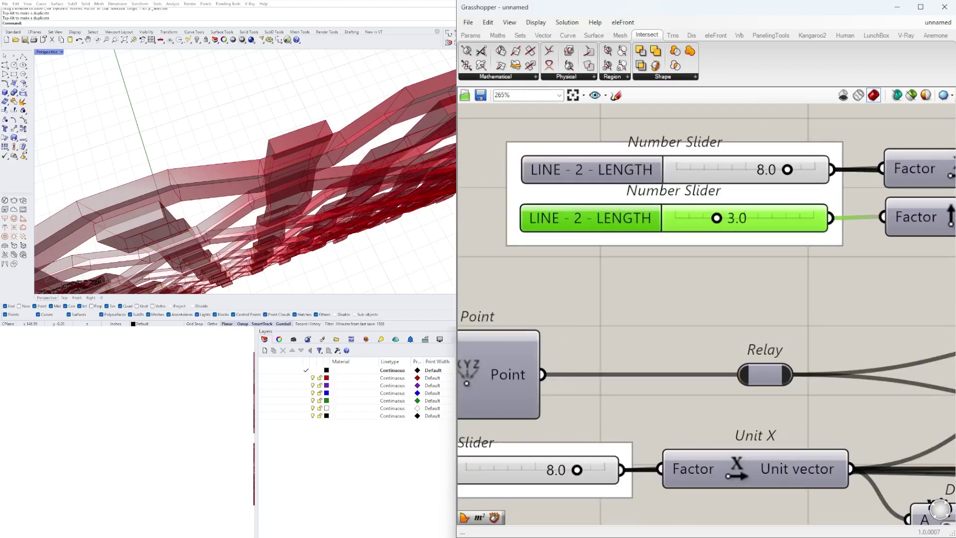
scroll(278, 199, up, 1)
right_drag(279, 234, 256, 187)
scroll(255, 187, down, 8)
scroll(249, 100, up, 5)
right_drag(249, 90, 419, 137)
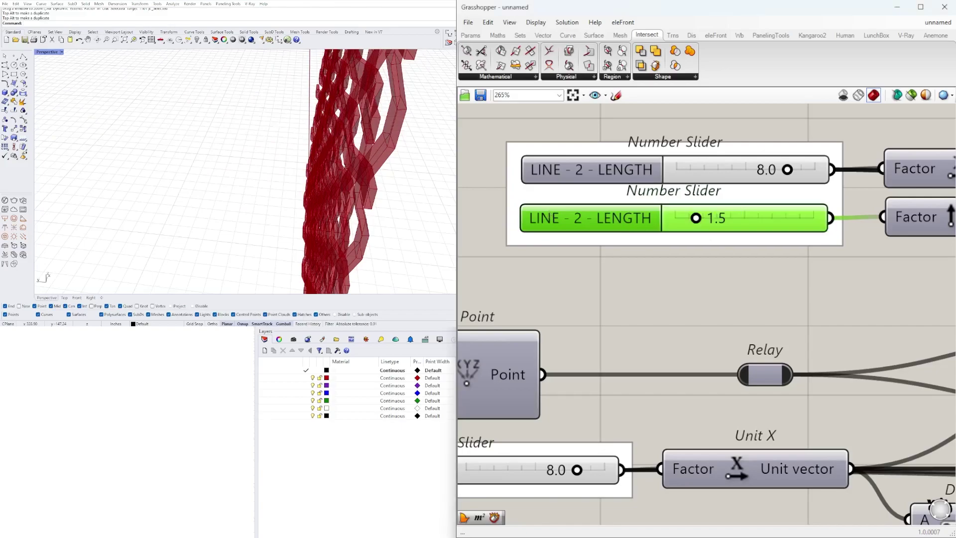
Set the NUMBER OF COPIES slider feeding the Series count to 3
right_drag(349, 154, 239, 149)
scroll(239, 150, down, 4)
scroll(707, 238, down, 7)
scroll(759, 249, down, 4)
right_drag(896, 268, 772, 267)
scroll(773, 268, up, 3)
scroll(809, 268, down, 3)
right_drag(935, 269, 617, 281)
scroll(617, 280, down, 1)
right_drag(506, 299, 873, 303)
scroll(811, 307, up, 10)
mouse_move(628, 323)
mouse_down()
mouse_move(617, 324)
mouse_move(639, 323)
mouse_up()
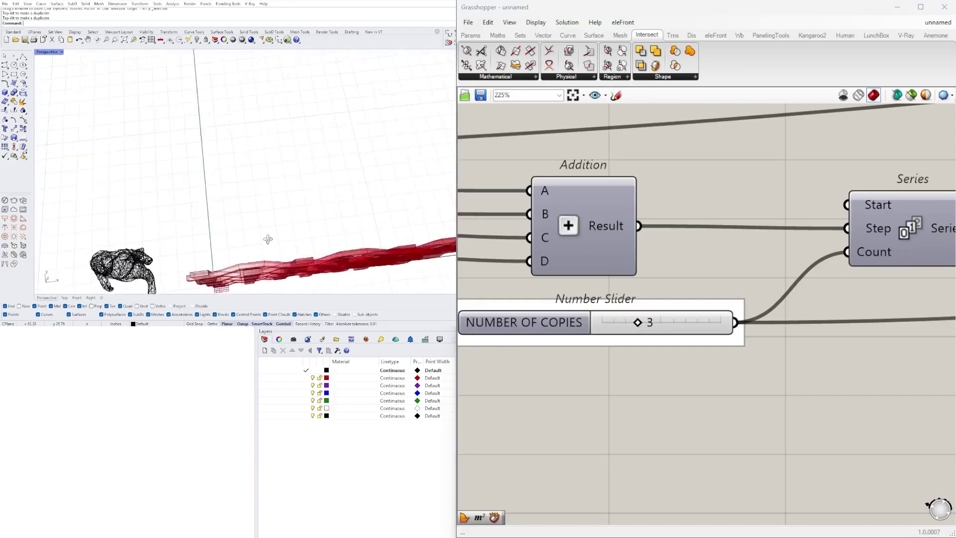
Examine the reduced weave edge-on to see where the horizontal and vertical strips overlap
right_drag(262, 240, 245, 149)
scroll(333, 106, up, 3)
scroll(246, 149, down, 8)
scroll(247, 215, up, 6)
scroll(254, 216, down, 7)
scroll(269, 202, up, 6)
right_drag(271, 199, 247, 141)
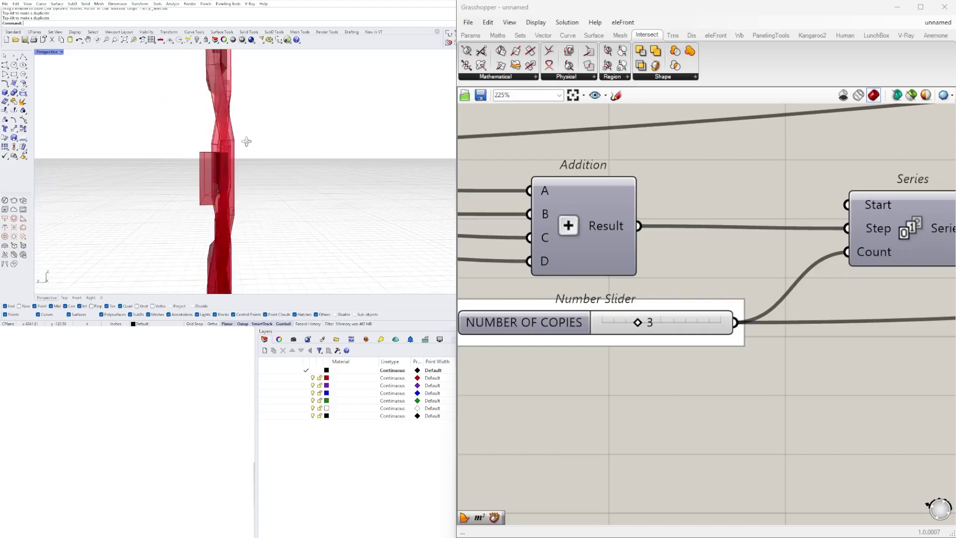
scroll(721, 235, down, 10)
scroll(874, 235, up, 4)
Turn off the preview of the Brep | Brep component and the upper Merge, leaving the lower Merge displayed
right_drag(873, 234, 552, 271)
scroll(694, 262, up, 4)
click(695, 212)
right_drag(656, 220, 730, 224)
middle_click(778, 199)
click(806, 167)
click(668, 315)
click(685, 205)
middle_click(685, 204)
click(714, 175)
Restore the four-viewport layout and examine the strips' alignment in the Top and Right viewports
right_drag(253, 193, 236, 175)
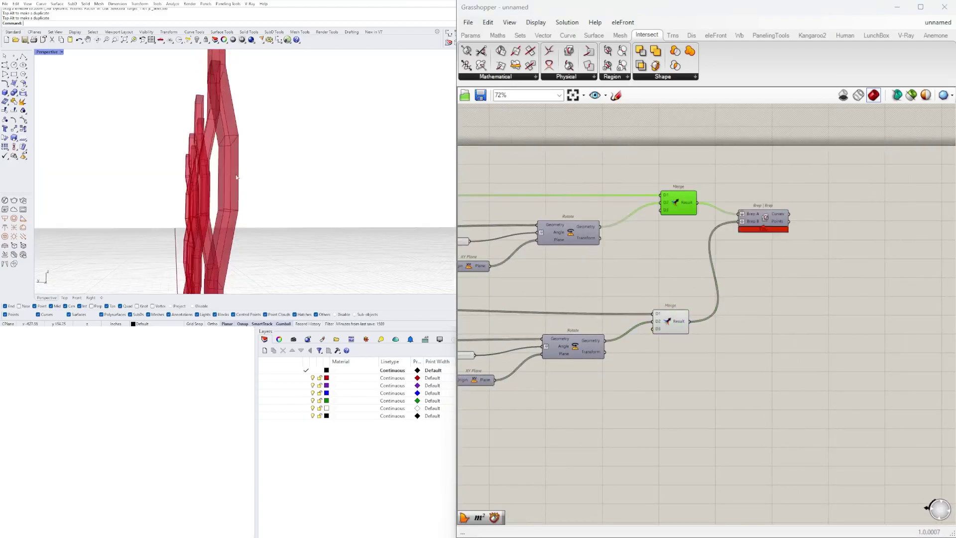
double_click(42, 55)
scroll(356, 209, down, 5)
right_drag(354, 202, 353, 246)
scroll(332, 226, up, 14)
scroll(669, 360, down, 2)
right_drag(669, 366, 730, 384)
scroll(338, 230, down, 5)
scroll(332, 229, down, 6)
right_drag(332, 271, 330, 251)
scroll(353, 226, up, 14)
scroll(305, 228, down, 14)
scroll(299, 261, down, 1)
scroll(299, 234, up, 4)
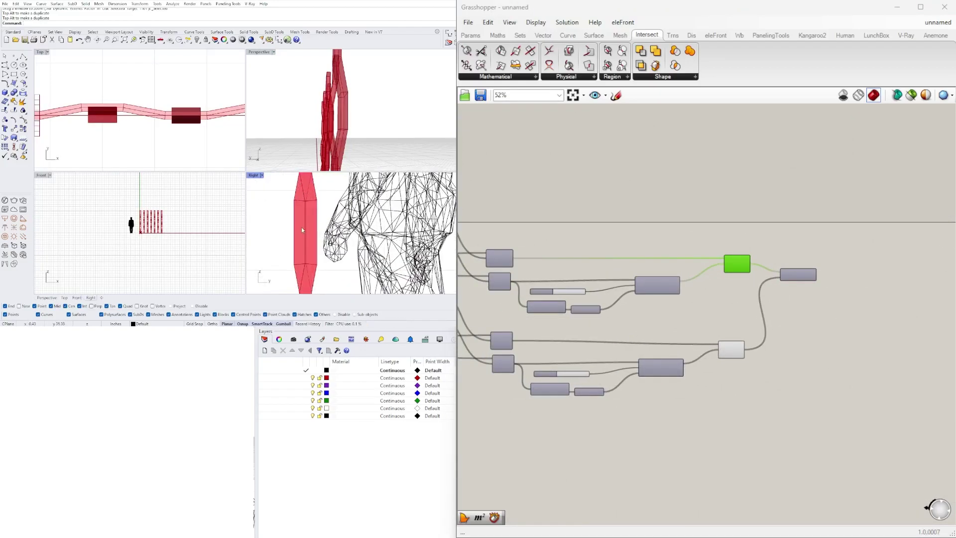
scroll(298, 207, down, 1)
scroll(303, 224, up, 3)
scroll(316, 237, down, 3)
scroll(776, 331, up, 2)
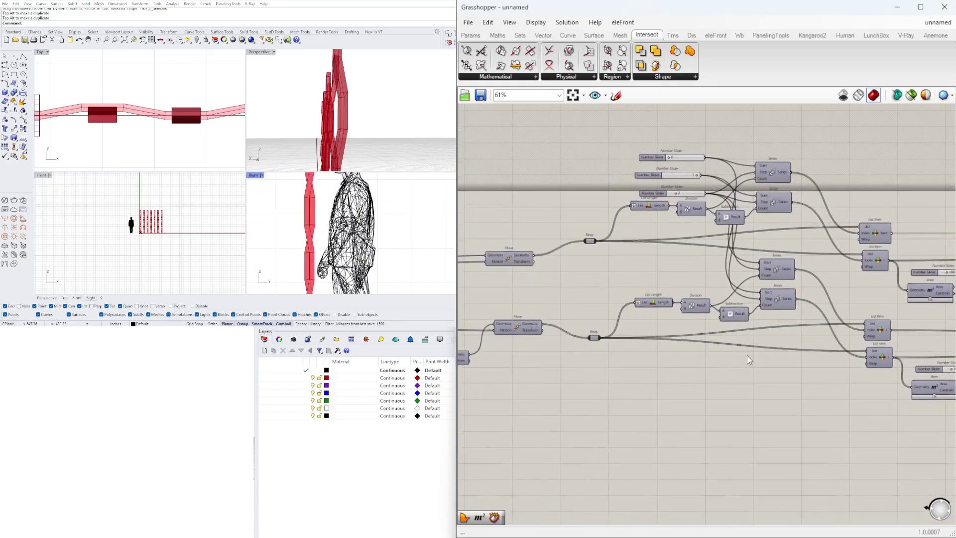
Trace the definition back to the REF. CENTER PT Move and its XZ Plane, comparing the plane with the strips in Top view
scroll(639, 375, down, 3)
right_drag(638, 379, 862, 389)
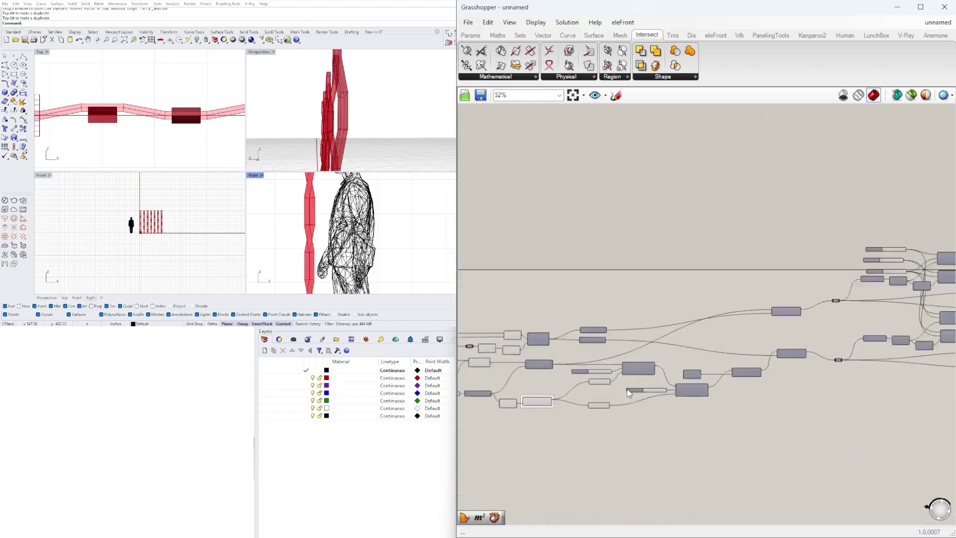
scroll(538, 412, up, 4)
right_drag(537, 412, 687, 423)
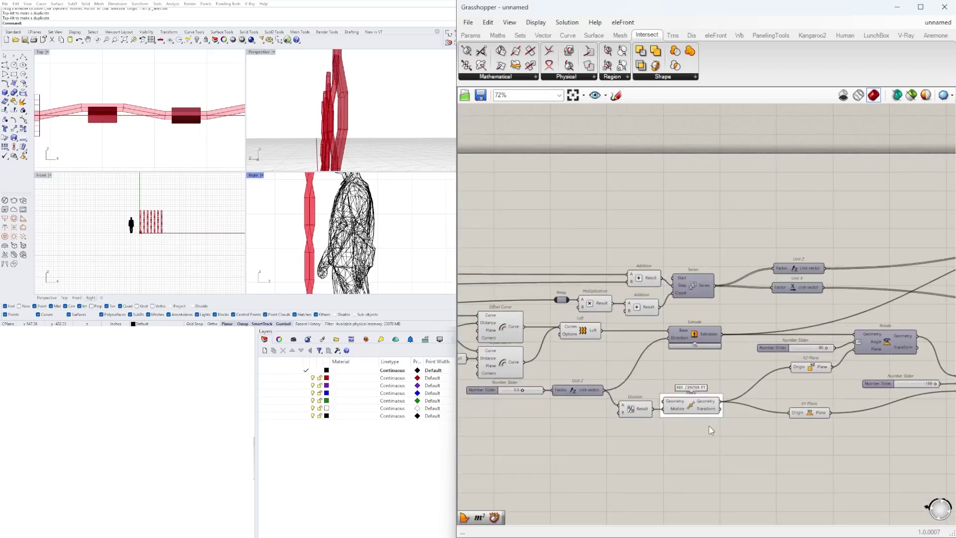
right_drag(343, 123, 359, 133)
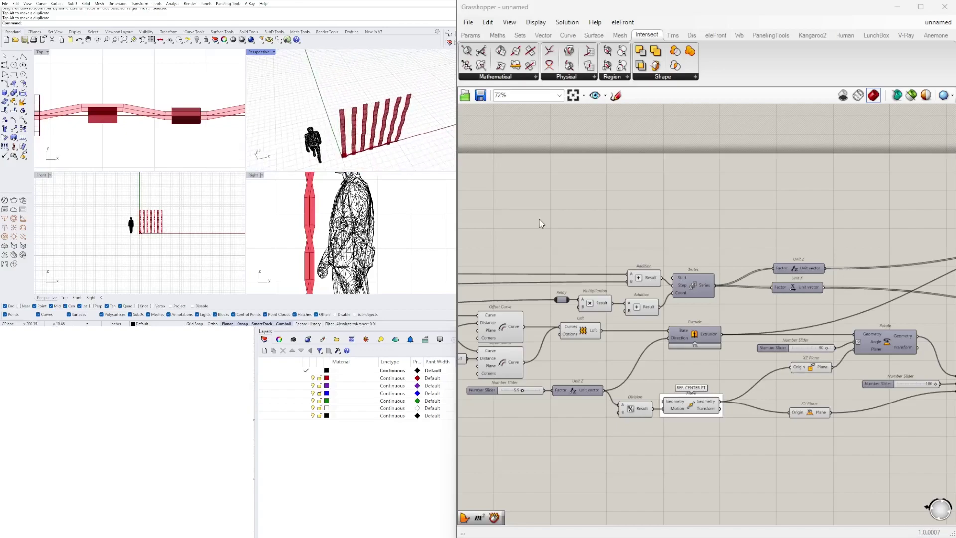
right_drag(766, 368, 821, 337)
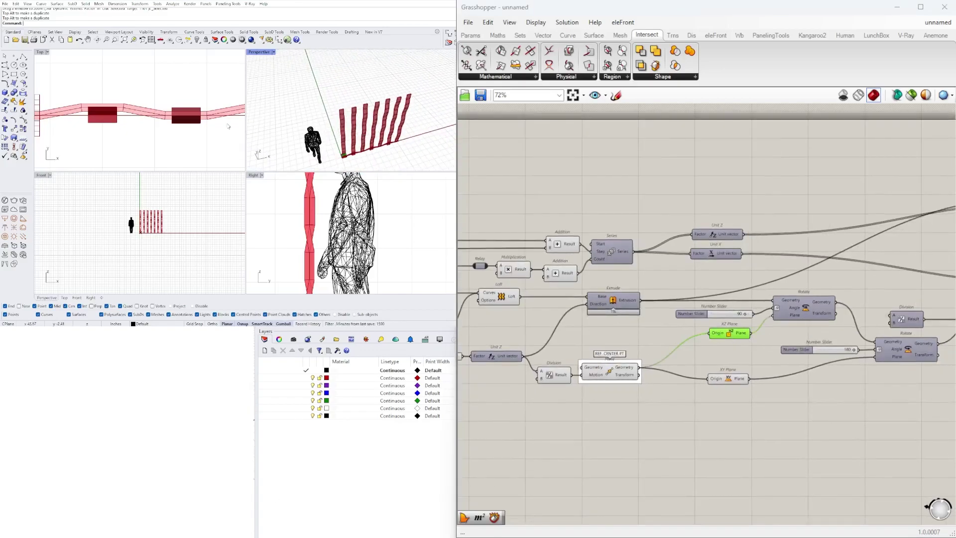
scroll(121, 106, up, 4)
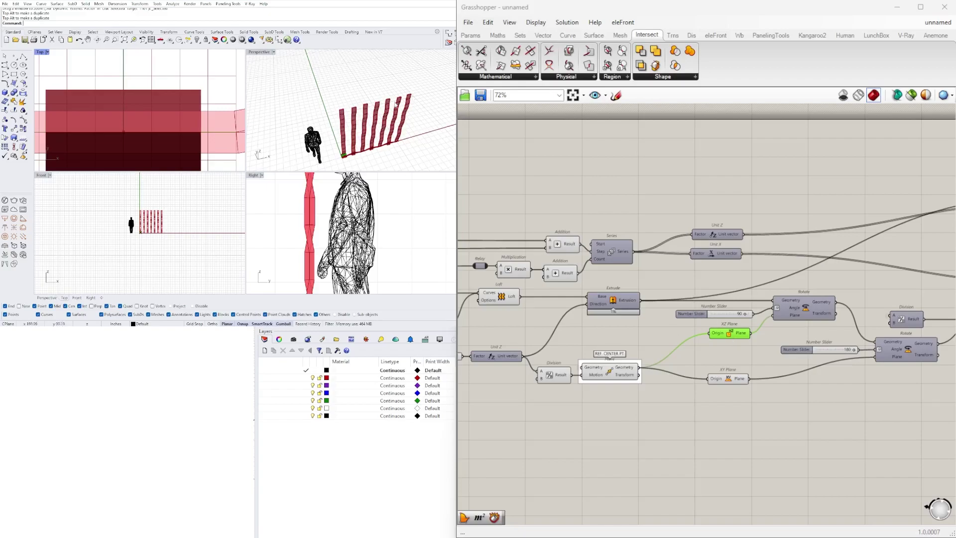
scroll(770, 287, down, 1)
Turn on the preview of the upper set's Area component and check its centroids in the Top viewport
right_drag(576, 369, 625, 369)
right_drag(921, 363, 509, 361)
right_drag(831, 319, 631, 331)
scroll(783, 252, up, 2)
right_click(737, 249)
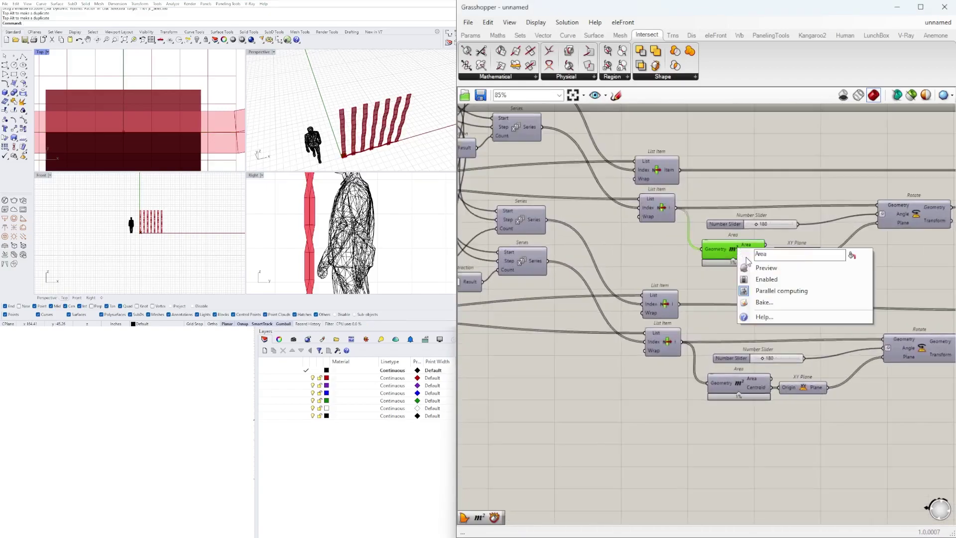
scroll(199, 137, down, 10)
scroll(123, 131, down, 4)
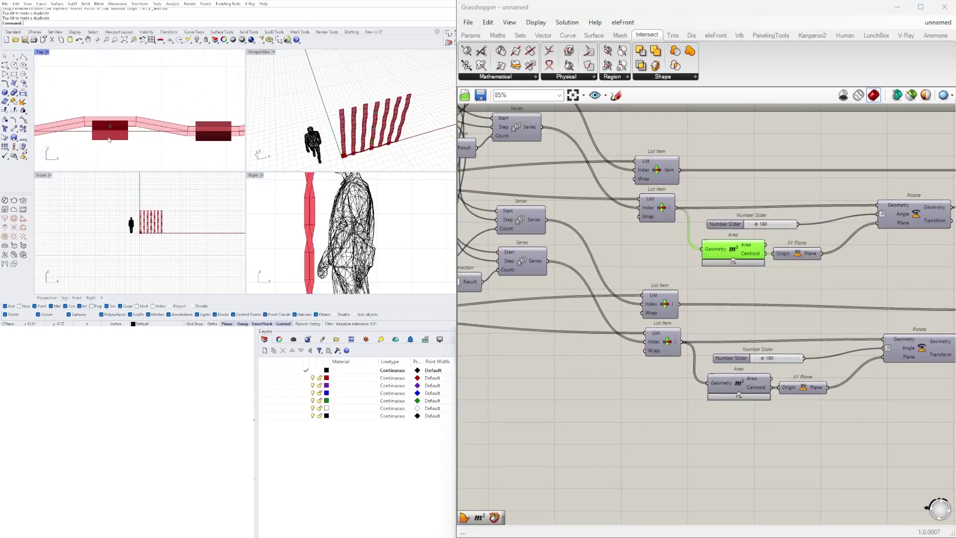
scroll(160, 139, up, 3)
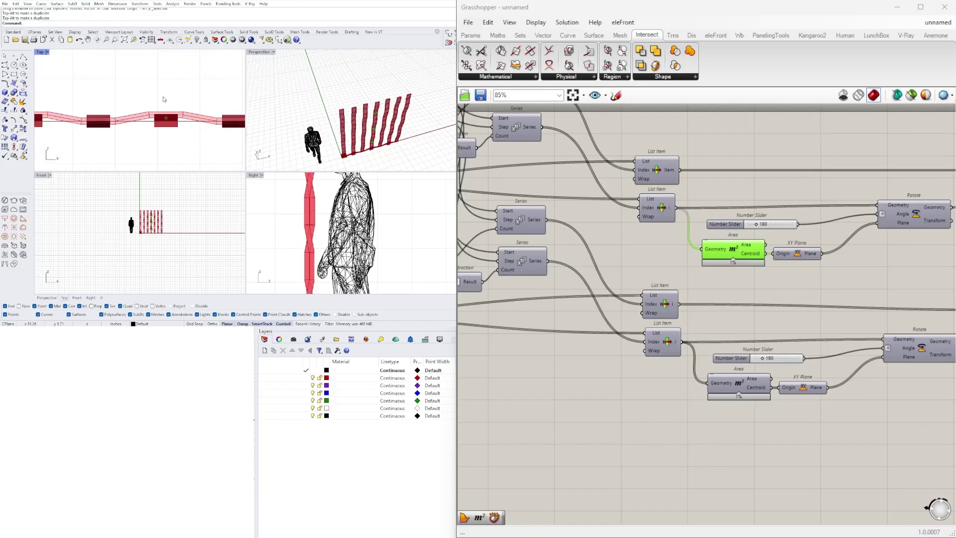
Maximize the Perspective viewport and examine the row of vertical strips beside the human figure
double_click(254, 53)
right_drag(279, 164, 326, 212)
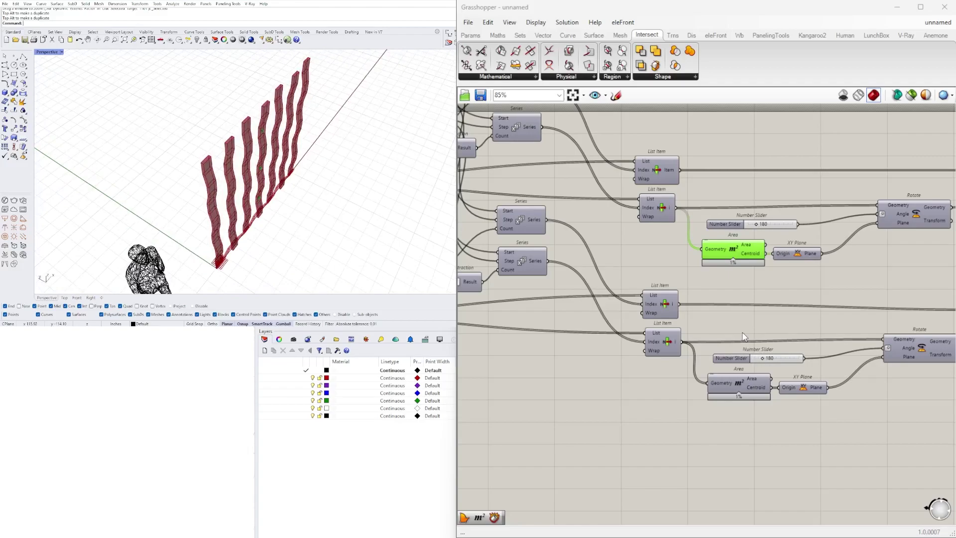
right_drag(423, 177, 398, 153)
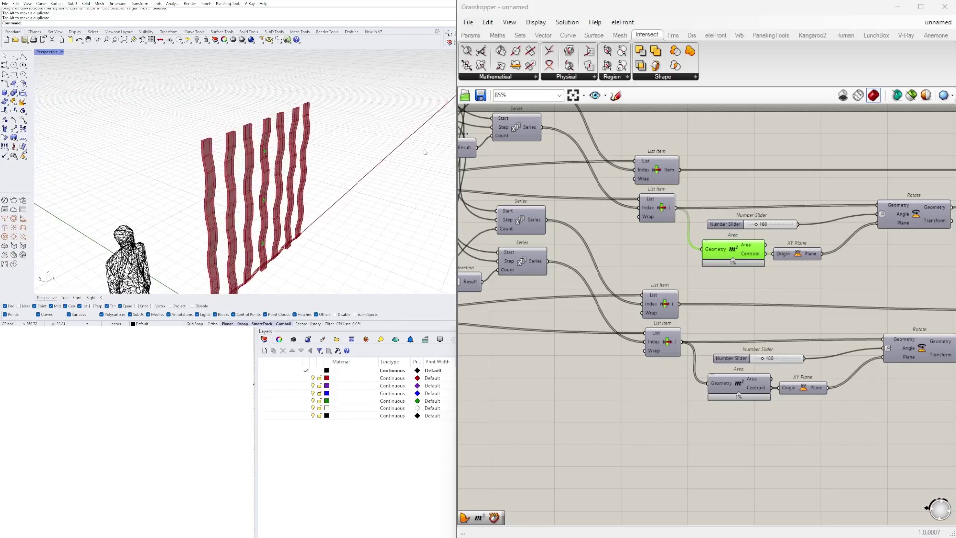
scroll(425, 152, down, 4)
right_drag(388, 168, 393, 186)
scroll(298, 166, up, 6)
right_drag(292, 164, 309, 158)
scroll(790, 250, down, 2)
Turn on the preview of the upper set's Rotate component and of the Move that feeds its relay
right_drag(918, 251, 649, 264)
click(624, 256)
mouse_move(338, 266)
right_down()
mouse_move(294, 261)
mouse_move(335, 251)
right_up()
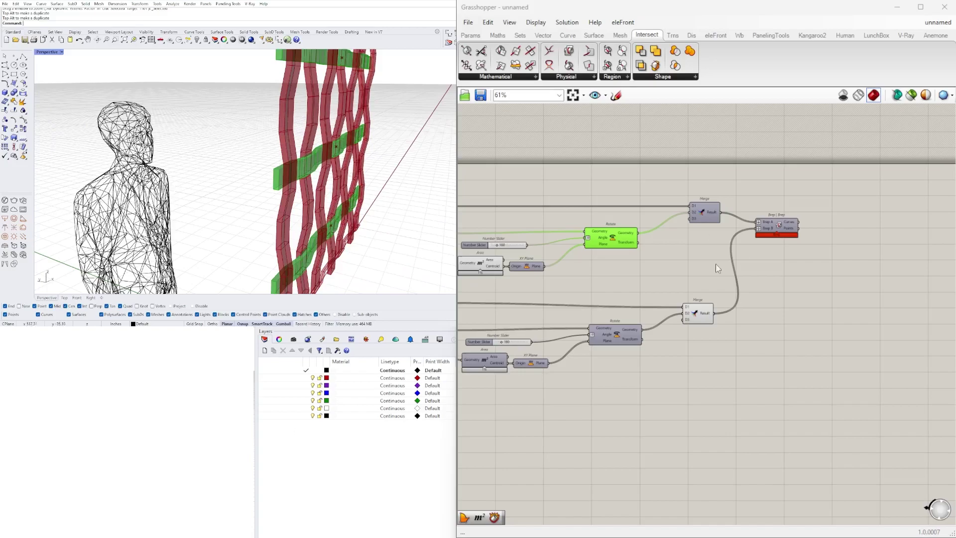
scroll(743, 259, down, 3)
right_drag(667, 259, 924, 259)
scroll(582, 251, up, 4)
right_click(581, 233)
click(611, 254)
scroll(319, 159, down, 3)
right_drag(329, 154, 293, 158)
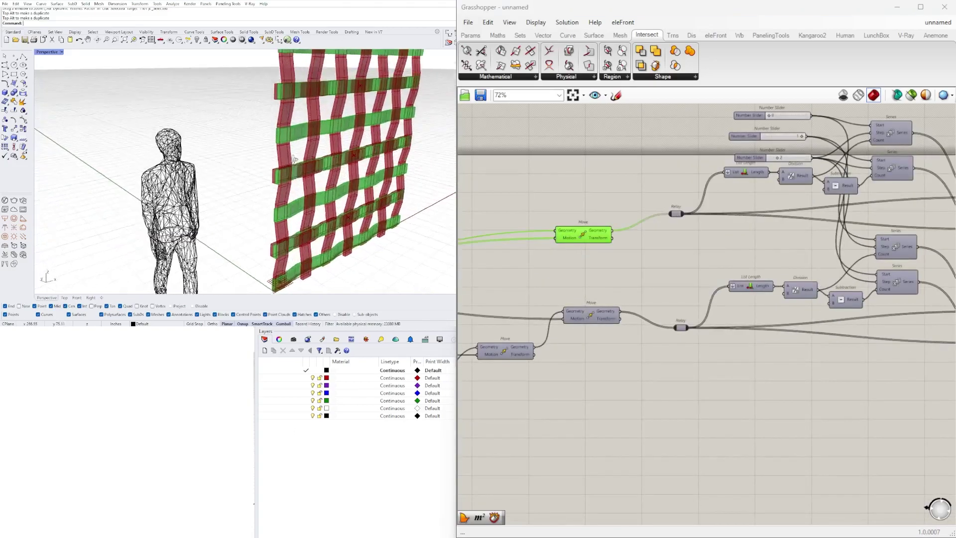
Review the upstream components from Join Curves and Offset Curve through Loft, Extrude and Series
scroll(294, 157, up, 5)
right_drag(673, 237, 667, 300)
right_drag(527, 311, 712, 289)
right_drag(597, 277, 769, 286)
right_drag(555, 329, 772, 301)
right_drag(568, 381, 745, 375)
click(628, 353)
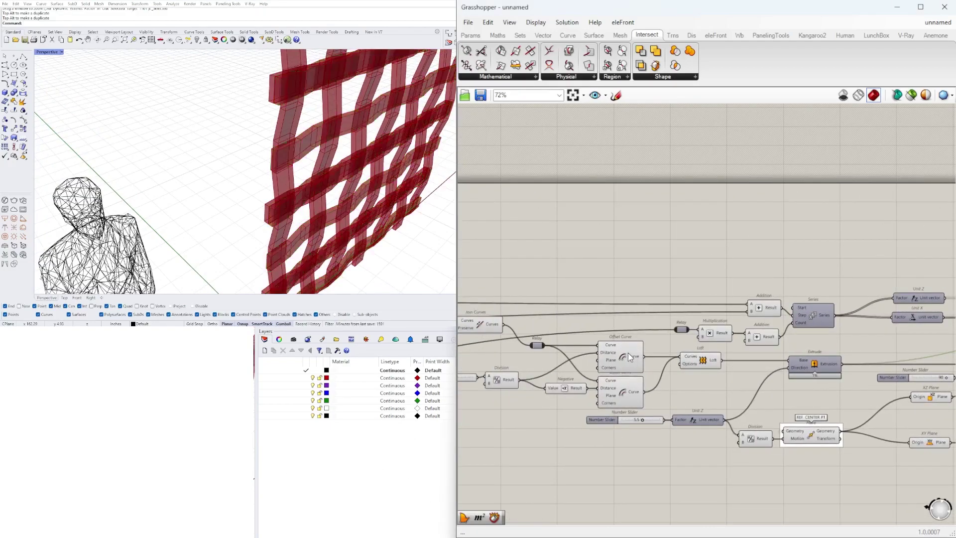
click(622, 391)
right_drag(504, 336, 607, 336)
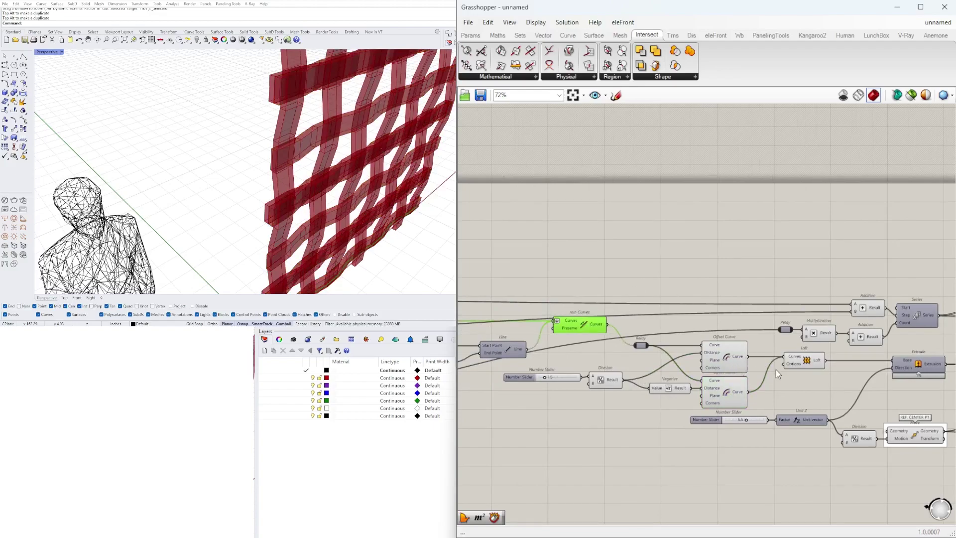
right_drag(906, 365, 726, 355)
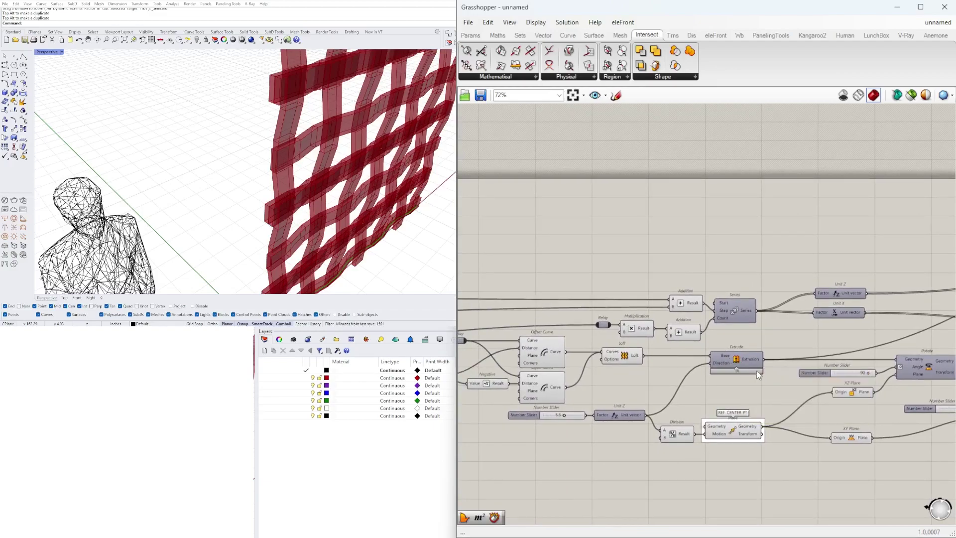
mouse_move(801, 374)
right_down()
mouse_move(523, 359)
mouse_move(785, 365)
right_up()
scroll(821, 317, down, 2)
right_drag(824, 318, 706, 313)
scroll(617, 306, up, 2)
right_drag(610, 306, 663, 308)
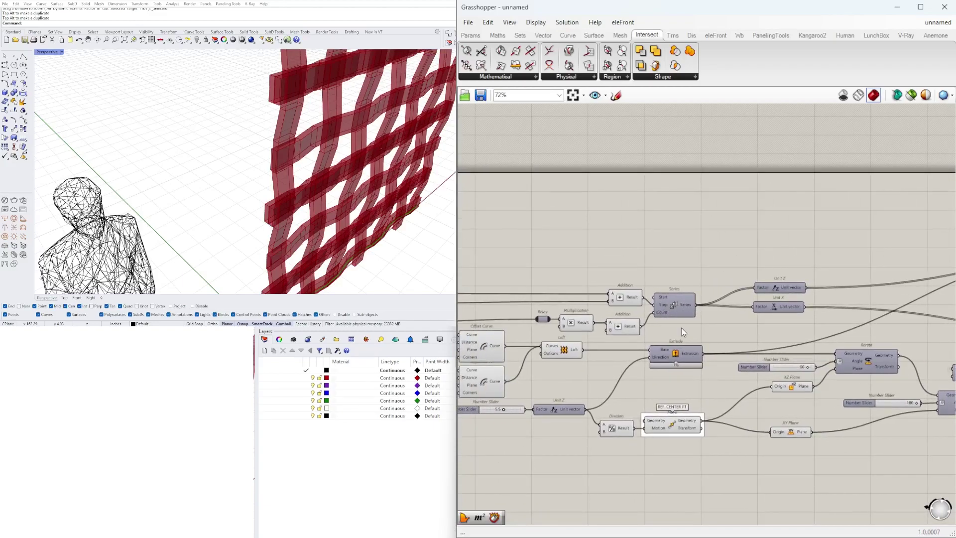
Delete all components downstream of the two final Move components, from the relays onward
scroll(272, 199, down, 6)
right_drag(249, 214, 299, 161)
scroll(298, 175, up, 5)
scroll(819, 225, down, 5)
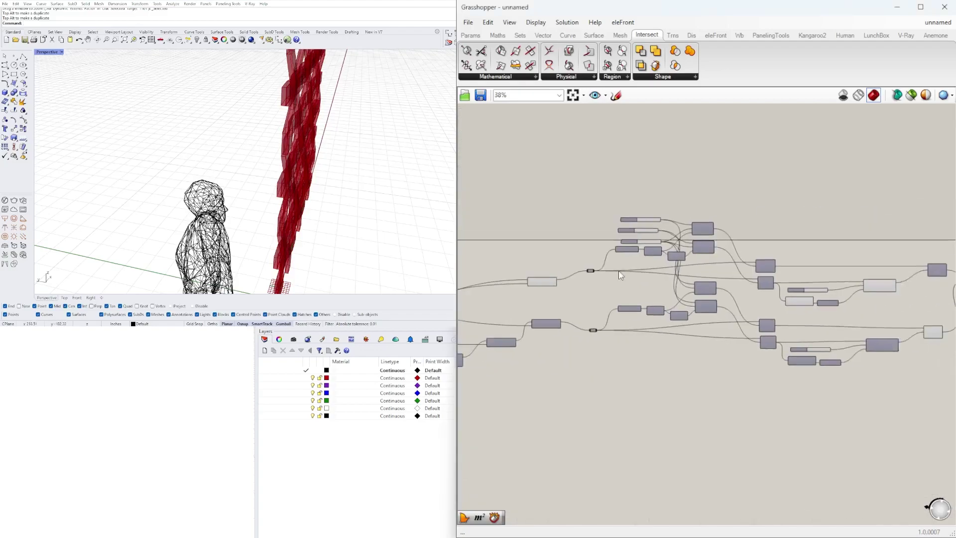
drag(889, 355, 645, 260)
key(Delete)
scroll(592, 303, up, 4)
right_drag(354, 173, 287, 175)
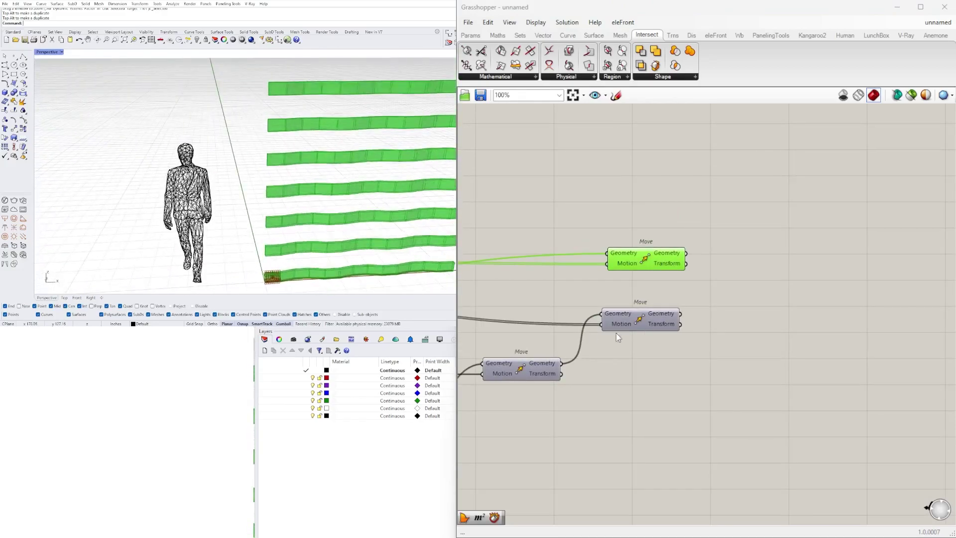
Duplicate the horizontal strips' Move component and connect an upstream curve to the copy's Geometry input
click(616, 340)
right_drag(617, 339, 781, 344)
click(810, 267)
right_drag(775, 294, 683, 323)
right_drag(294, 199, 351, 206)
right_drag(667, 307, 752, 307)
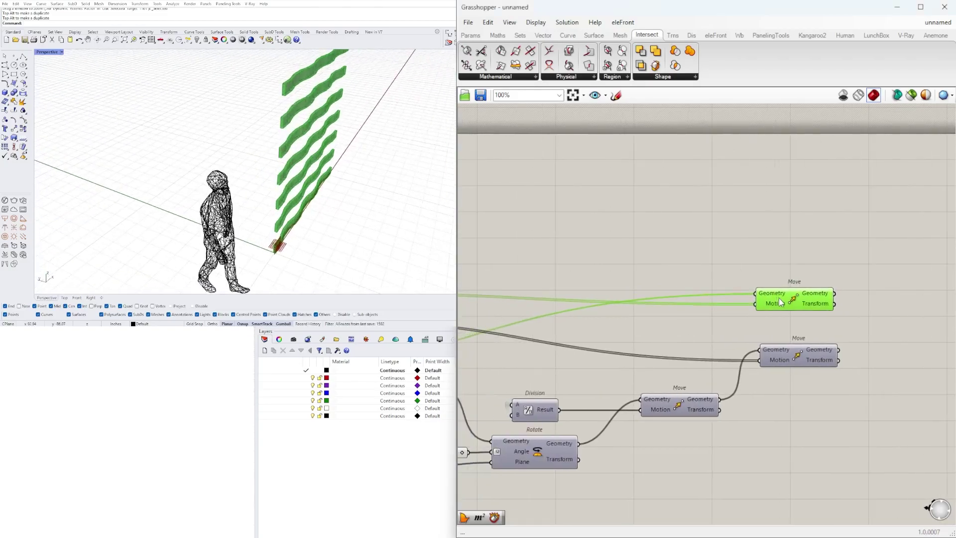
alt+drag(783, 296, 787, 269)
scroll(786, 274, down, 4)
right_drag(496, 328, 616, 344)
scroll(616, 344, up, 3)
right_drag(480, 348, 599, 346)
scroll(569, 285, down, 6)
drag(540, 297, 814, 261)
scroll(823, 268, up, 5)
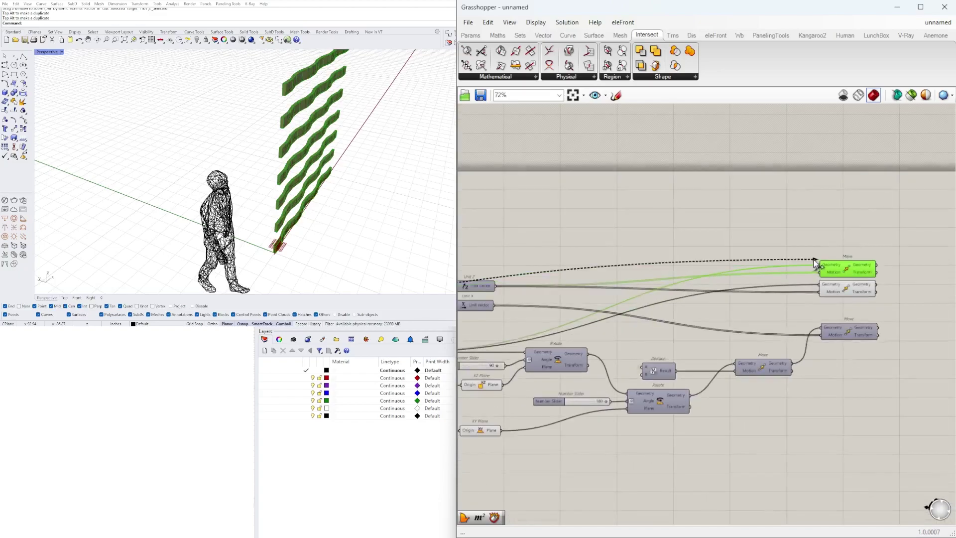
right_drag(822, 268, 671, 281)
Add a Curve Middle component fed by the duplicated Move's Geometry output
right_drag(354, 187, 254, 191)
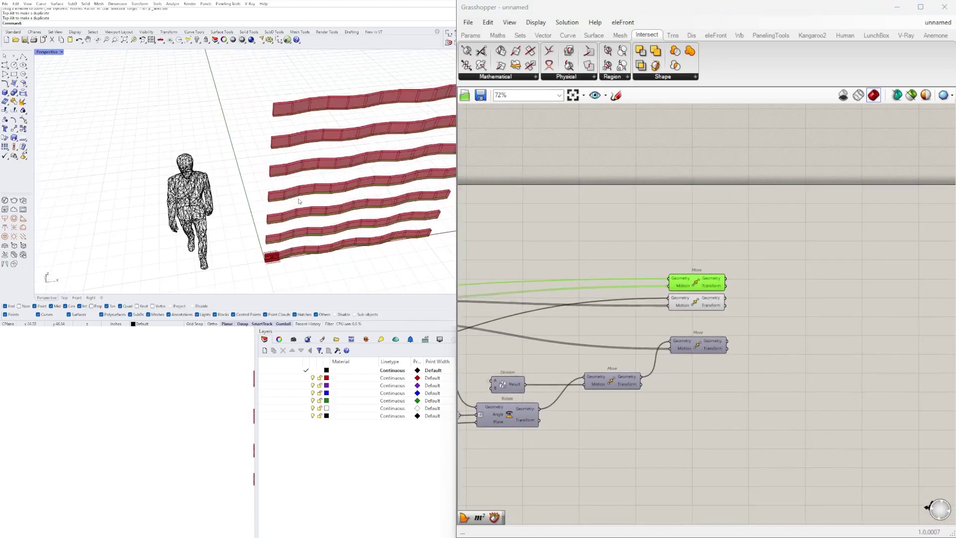
scroll(677, 281, up, 4)
text(MI)
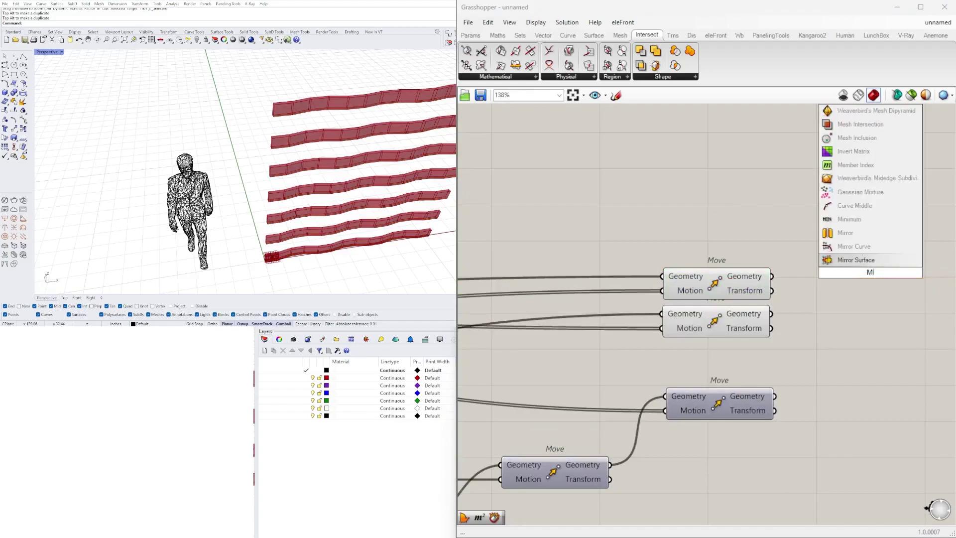
text(D)
key(Return)
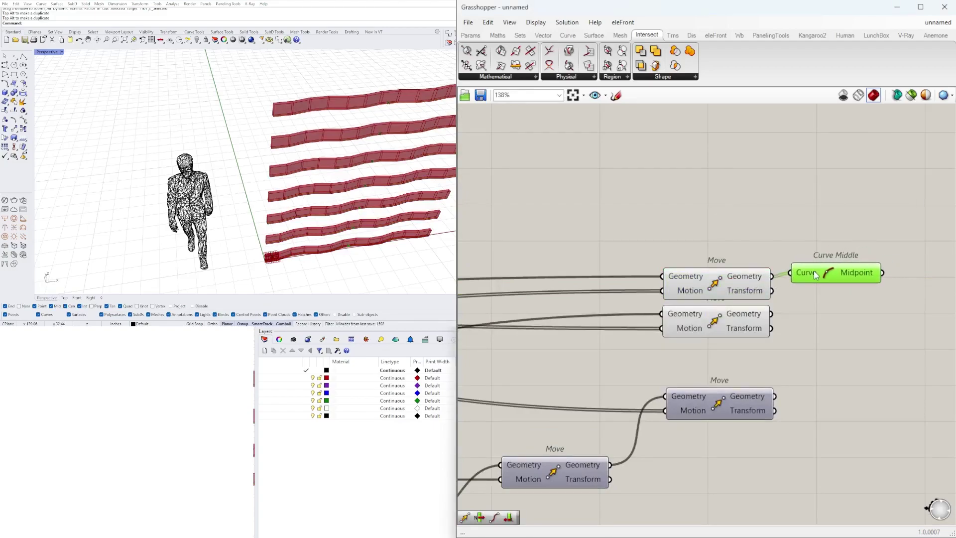
drag(813, 270, 816, 274)
Add an XY Plane component and connect the Curve Middle's Midpoint output to its Origin
scroll(368, 201, up, 2)
scroll(317, 204, down, 10)
right_drag(906, 297, 764, 298)
double_click(814, 298)
text(xy)
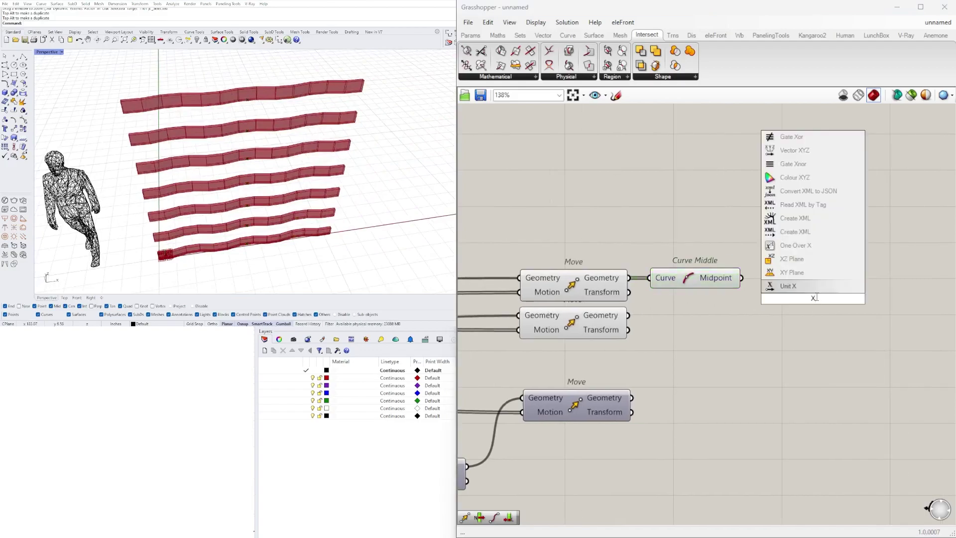
click(803, 285)
drag(742, 279, 774, 299)
drag(792, 305, 733, 260)
Reposition the Curve Middle and XY Plane components above the row of Move components
scroll(772, 285, down, 5)
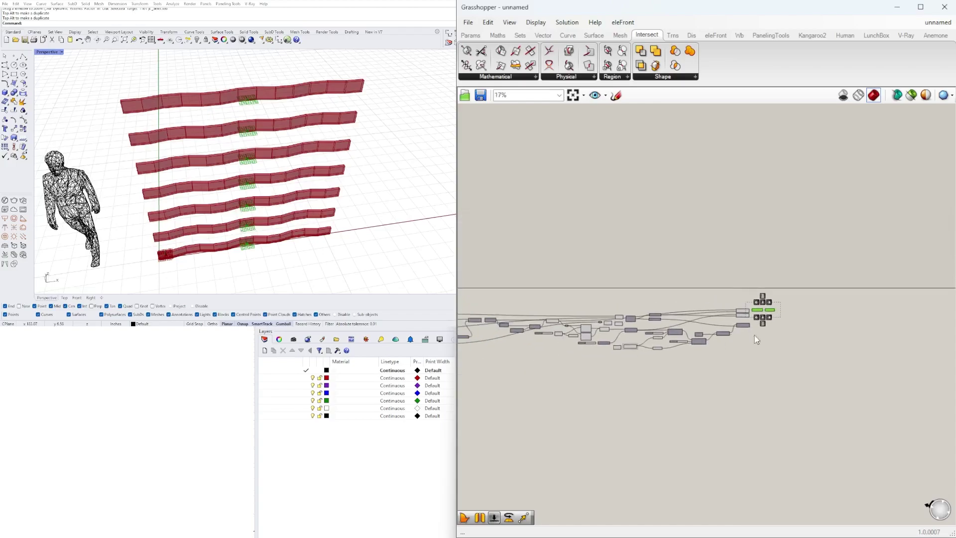
scroll(790, 279, up, 3)
shift+click(630, 285)
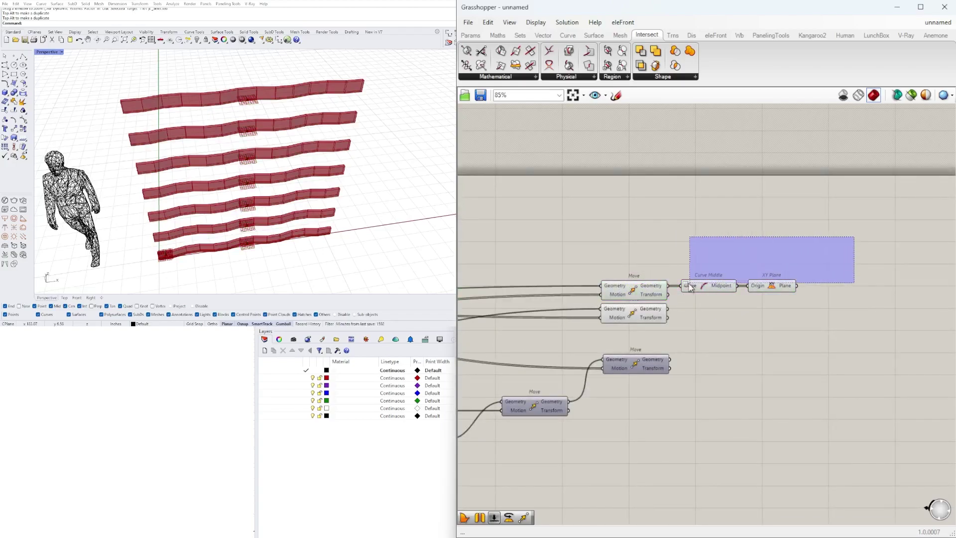
scroll(670, 271, up, 2)
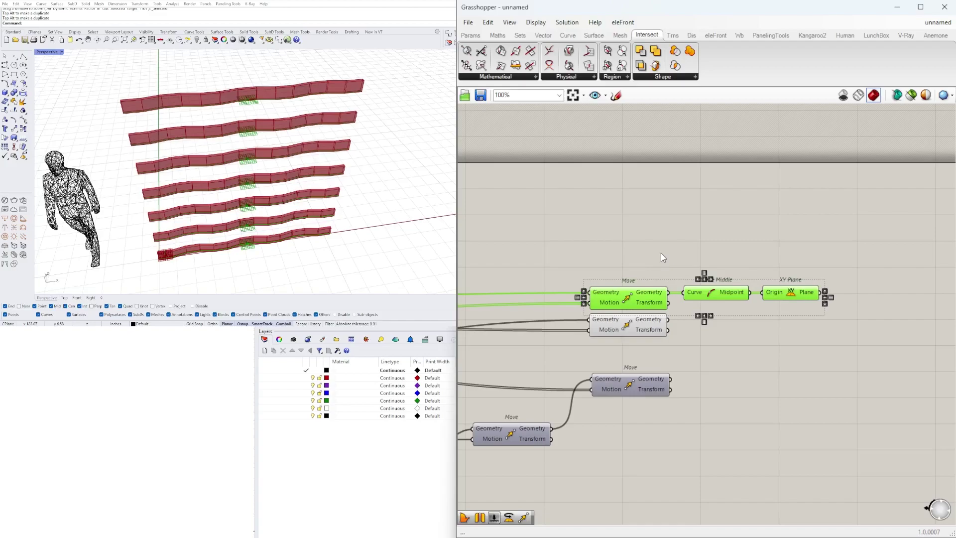
click(803, 250)
drag(815, 251, 707, 299)
drag(712, 294, 733, 238)
Compare the geometry produced by the duplicated Move and the original horizontal strips' Move
click(611, 300)
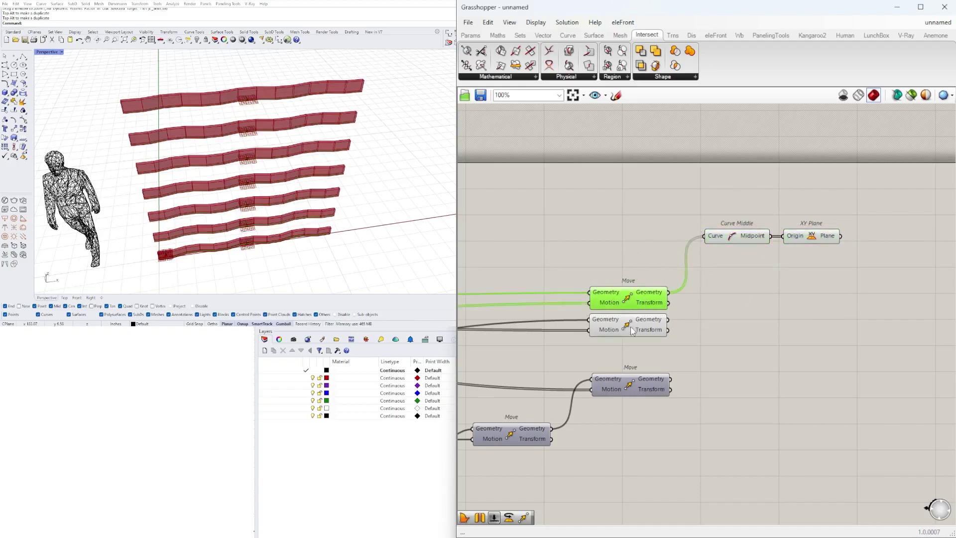
click(633, 327)
scroll(687, 335, down, 1)
right_drag(752, 352, 782, 342)
scroll(804, 308, up, 2)
click(883, 285)
right_drag(808, 290, 758, 300)
click(592, 306)
click(575, 345)
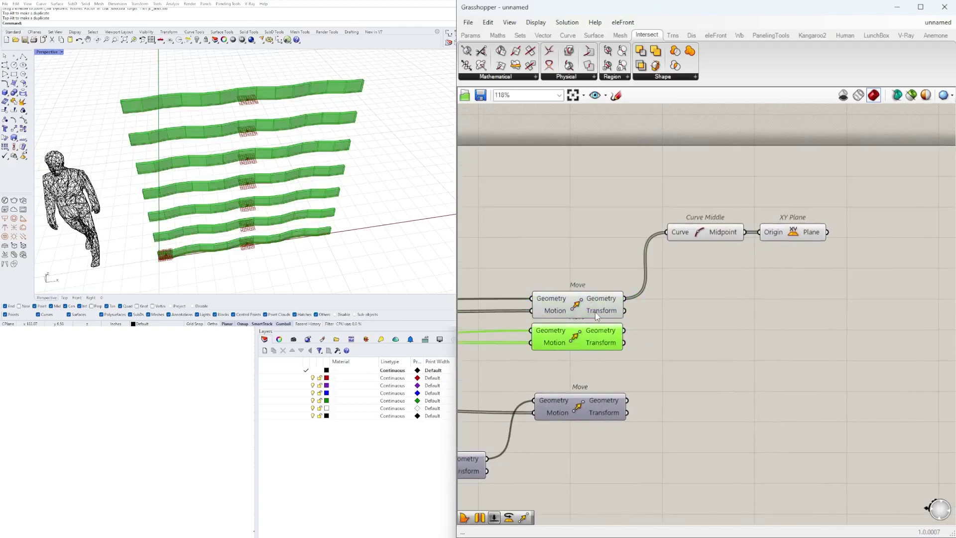
click(586, 375)
right_drag(586, 375, 691, 327)
click(668, 257)
right_drag(715, 285, 762, 269)
scroll(762, 268, down, 1)
right_drag(849, 256, 843, 264)
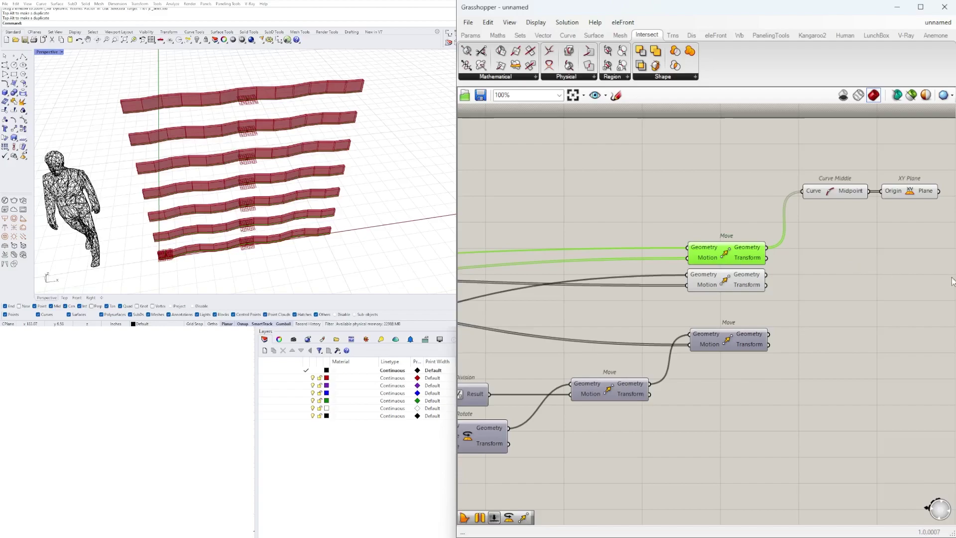
Add a Move component after the XY Plane and connect the Plane output to its Geometry input
right_drag(886, 218, 811, 227)
drag(870, 230, 746, 178)
right_drag(318, 239, 279, 175)
scroll(244, 182, up, 7)
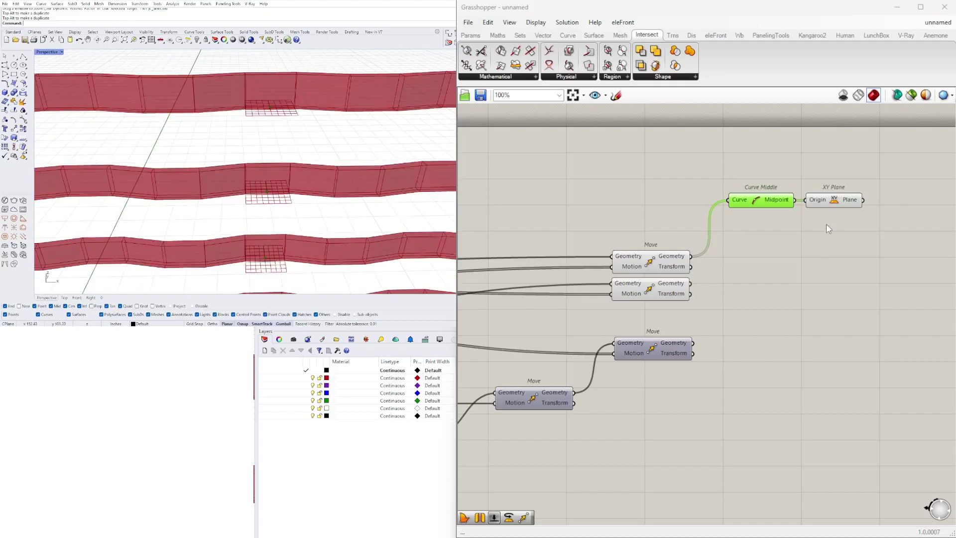
drag(878, 229, 742, 203)
click(867, 227)
right_drag(868, 227, 787, 246)
double_click(787, 246)
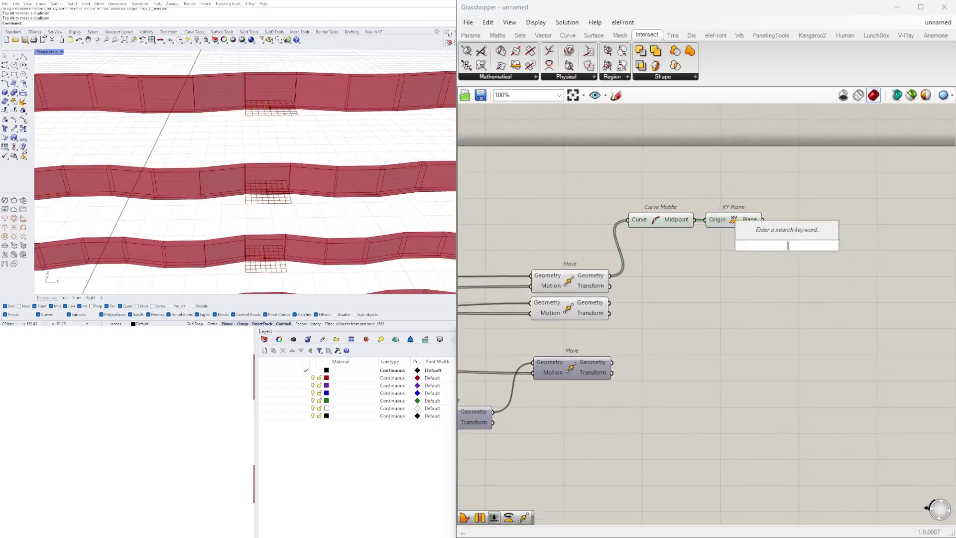
text(mo)
click(765, 138)
drag(795, 246, 836, 231)
drag(763, 220, 788, 236)
Add a Division component, feed its A input from an upstream vector, and connect its Result to the new Move's Motion
double_click(732, 266)
key(Return)
scroll(784, 288, down, 10)
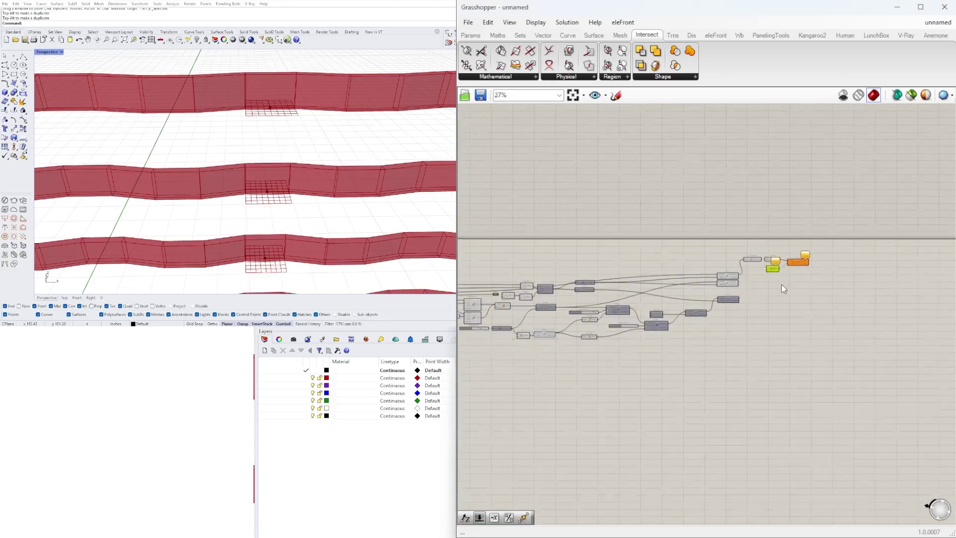
scroll(647, 299, up, 9)
right_drag(551, 375, 737, 363)
scroll(796, 365, down, 5)
right_drag(830, 367, 598, 366)
scroll(647, 366, up, 7)
right_drag(895, 366, 676, 408)
scroll(514, 383, down, 1)
scroll(687, 369, down, 6)
drag(687, 369, 891, 322)
right_drag(907, 319, 796, 331)
scroll(797, 331, up, 3)
drag(891, 323, 786, 332)
right_drag(915, 329, 785, 332)
scroll(786, 332, up, 3)
drag(785, 332, 848, 317)
right_drag(885, 339, 762, 354)
Turn off the preview of the Curve Middle and XY Plane components
drag(761, 355, 689, 268)
scroll(689, 267, up, 1)
middle_click(690, 267)
click(721, 236)
click(764, 249)
drag(783, 348, 781, 340)
click(810, 358)
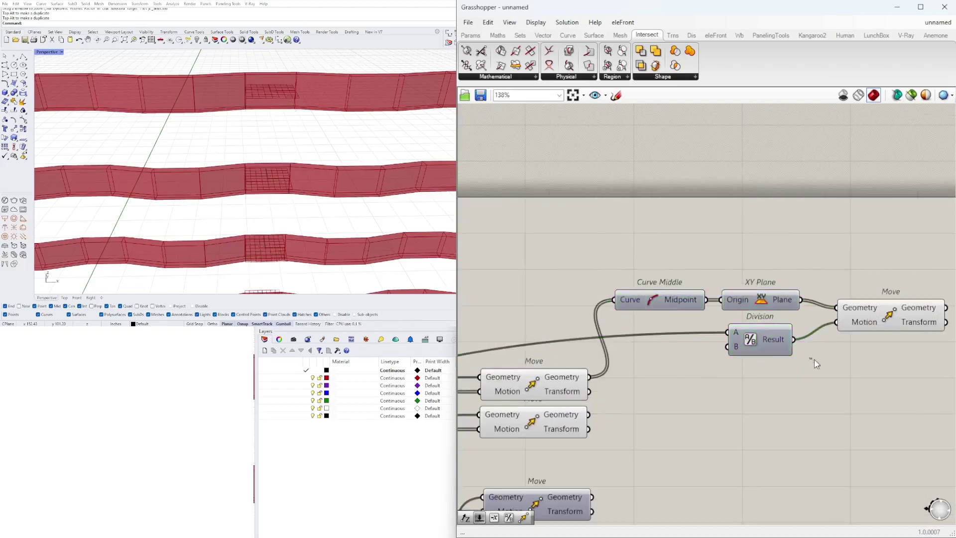
Examine the moved midpoint planes on the horizontal strips and the components that generate them
drag(894, 317, 888, 328)
right_drag(293, 227, 291, 189)
scroll(291, 191, down, 5)
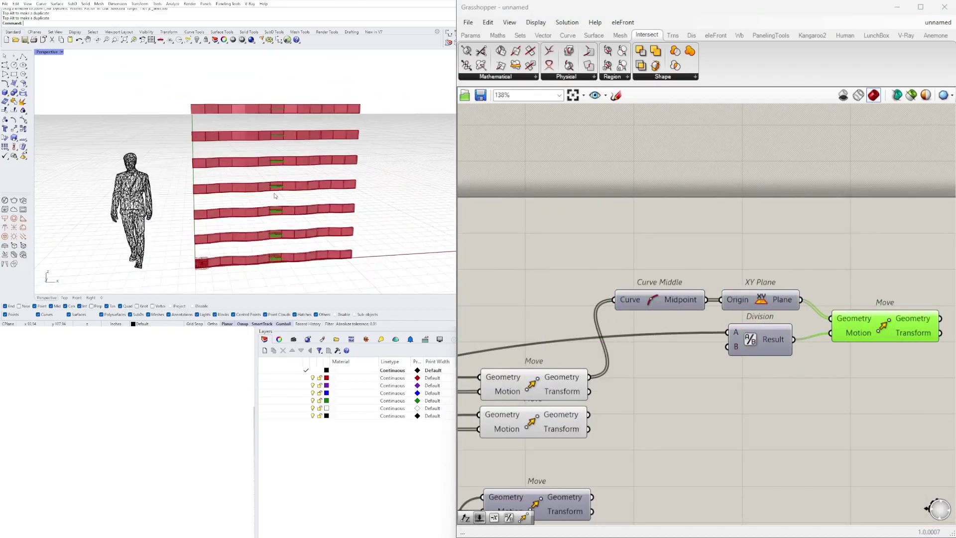
scroll(657, 327, down, 3)
drag(600, 387, 811, 354)
click(811, 328)
right_drag(823, 376, 726, 382)
right_drag(629, 394, 802, 355)
drag(866, 326, 648, 363)
click(841, 334)
drag(912, 328, 748, 258)
mouse_move(800, 304)
mouse_down()
mouse_move(805, 327)
mouse_move(826, 328)
mouse_move(807, 280)
mouse_move(802, 302)
mouse_up()
click(872, 304)
right_drag(872, 323, 846, 325)
Add a List Item component and connect the horizontal strips' Move Geometry to its List input
click(625, 333)
click(626, 356)
click(749, 370)
click(635, 335)
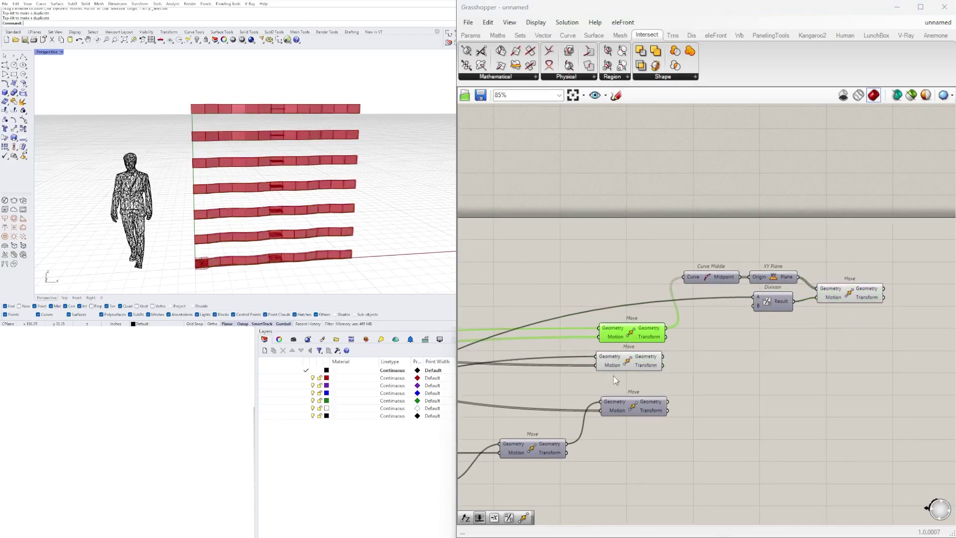
double_click(763, 368)
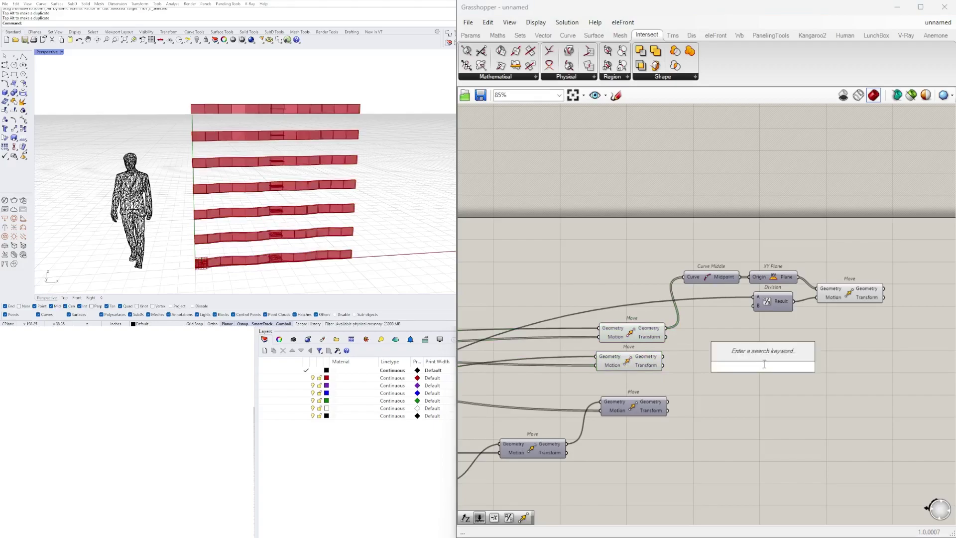
text(item)
key(Return)
click(633, 330)
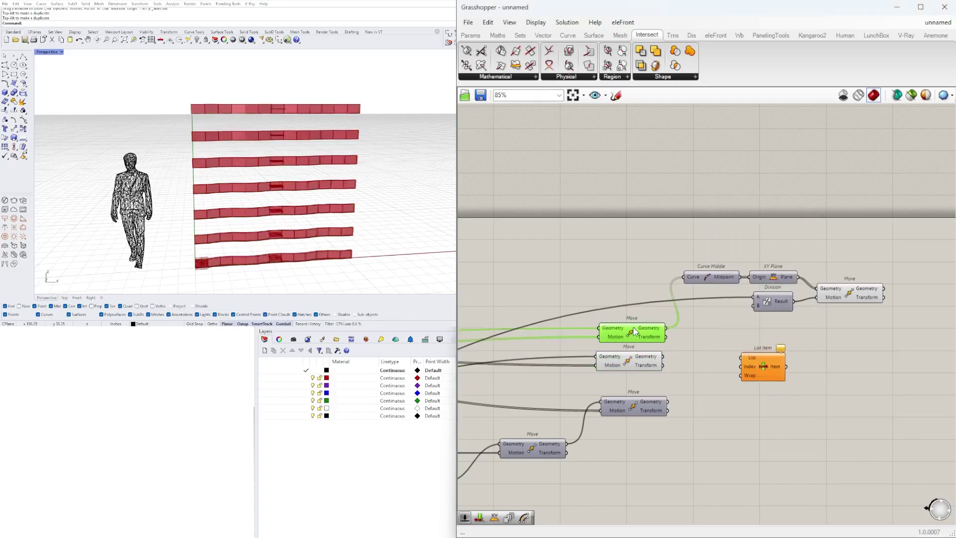
click(628, 363)
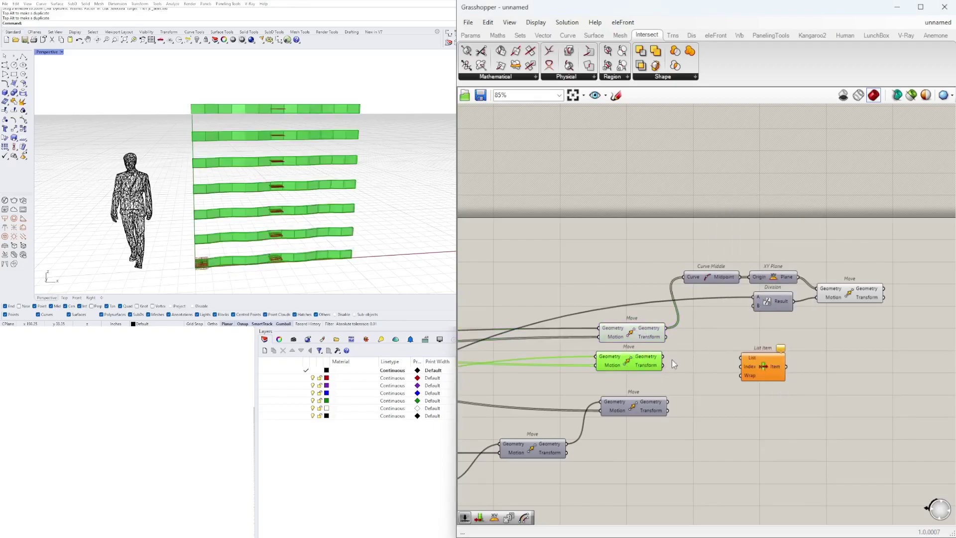
drag(746, 356, 831, 343)
drag(662, 355, 761, 353)
drag(839, 353, 844, 356)
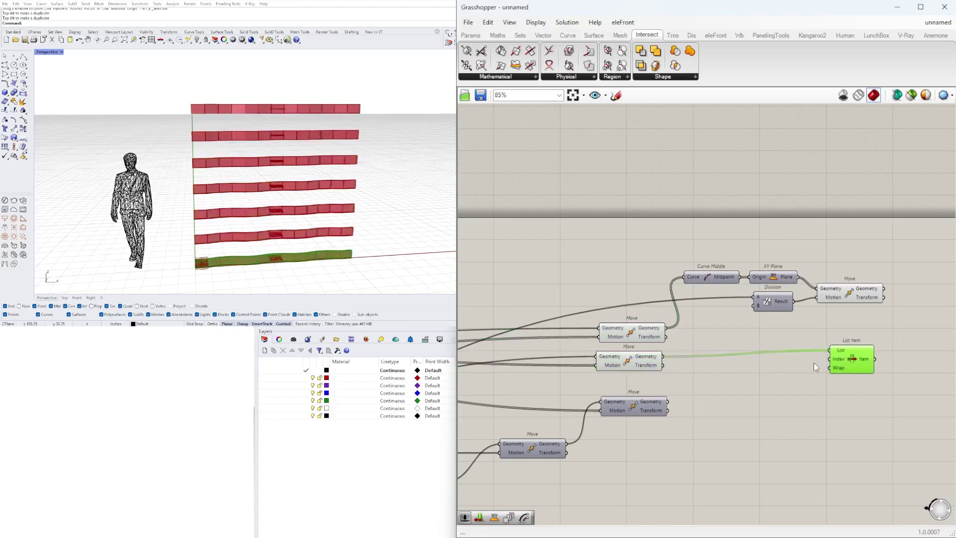
Add a Series component with a number slider of 2 connected to its Step input
double_click(751, 381)
text(Series)
key(Return)
scroll(692, 378, up, 3)
double_click(692, 386)
text(2)
key(Return)
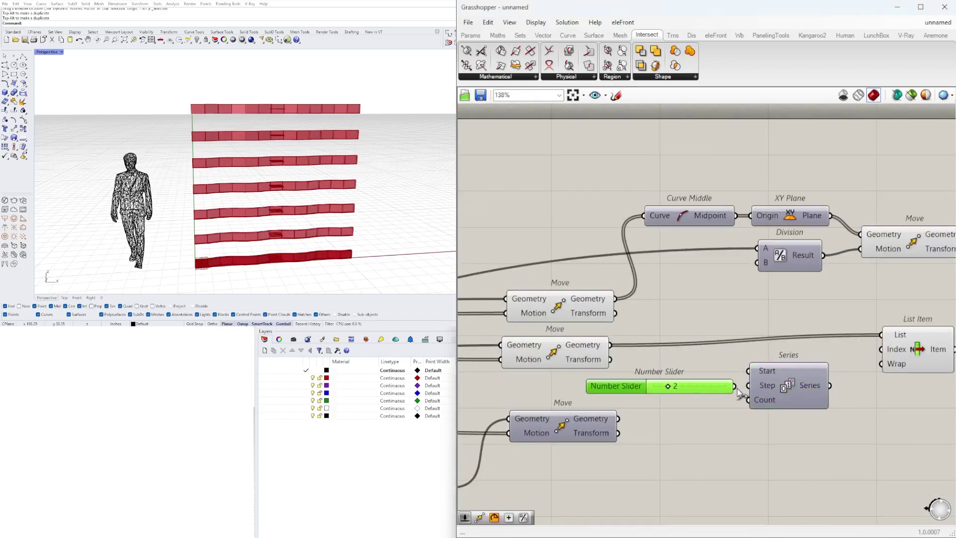
drag(734, 386, 748, 385)
Shift the number slider, Series and List Item components further away from the Move components
right_drag(877, 406, 779, 395)
scroll(776, 393, down, 4)
drag(837, 408, 667, 350)
scroll(759, 371, up, 3)
drag(831, 367, 894, 370)
click(830, 392)
scroll(817, 383, up, 2)
drag(649, 406, 631, 404)
scroll(774, 430, down, 1)
drag(795, 468, 684, 408)
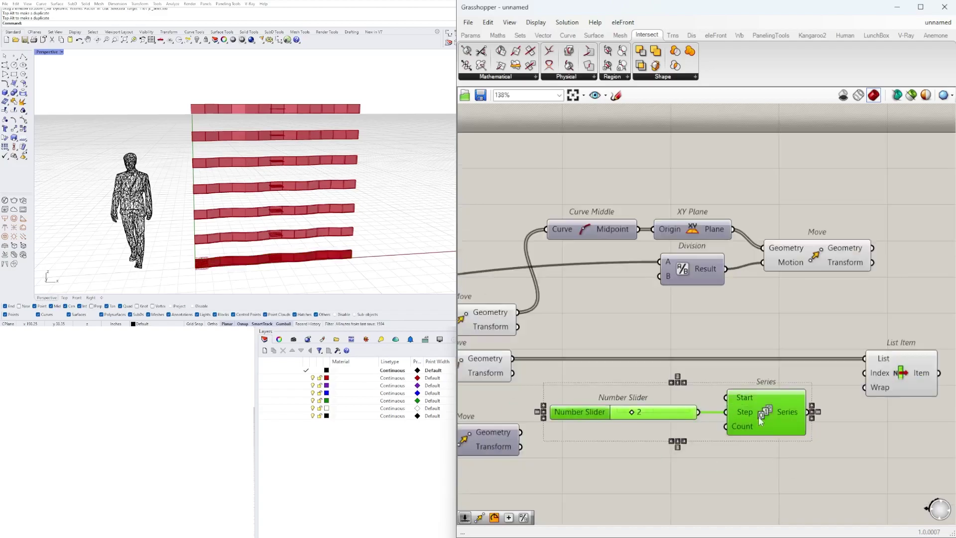
drag(749, 417, 783, 416)
Add List Length and Division components below the Series slider, with the list length feeding the Division's A input
double_click(727, 487)
text(list)
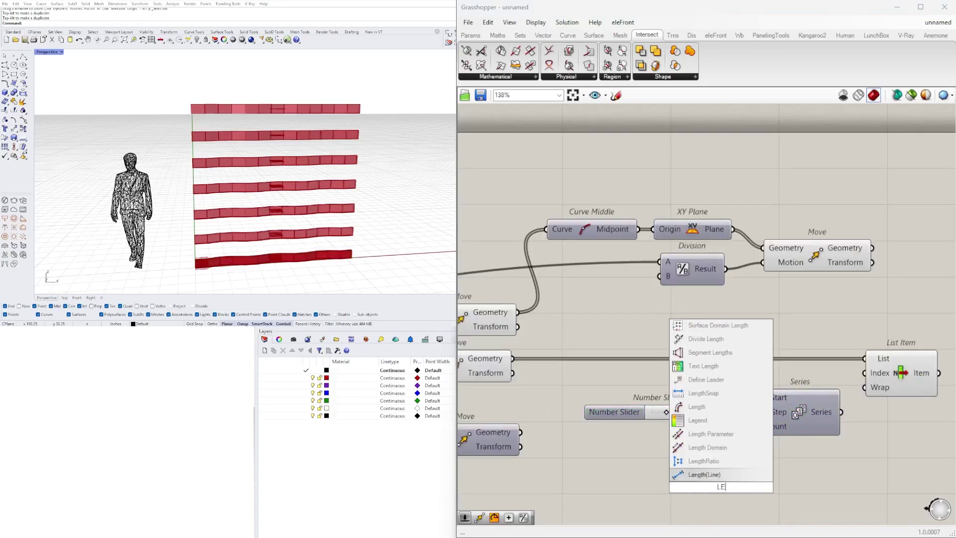
click(738, 391)
drag(686, 486, 613, 463)
double_click(750, 464)
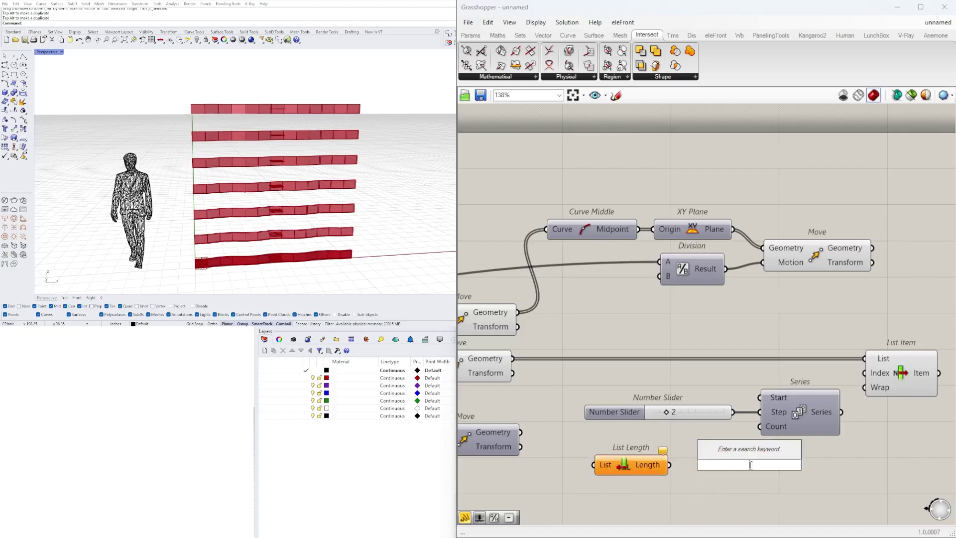
text(/)
key(Return)
drag(727, 458, 703, 468)
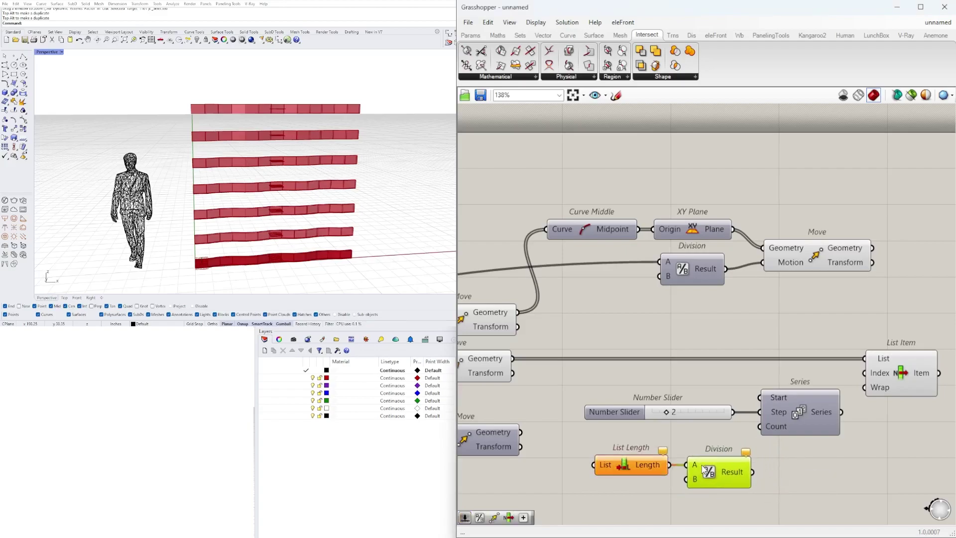
Connect the strips' Move Geometry, flattened, to List Length and the Division Result to the Series Count
drag(514, 359, 593, 464)
right_drag(593, 465, 591, 464)
right_click(590, 464)
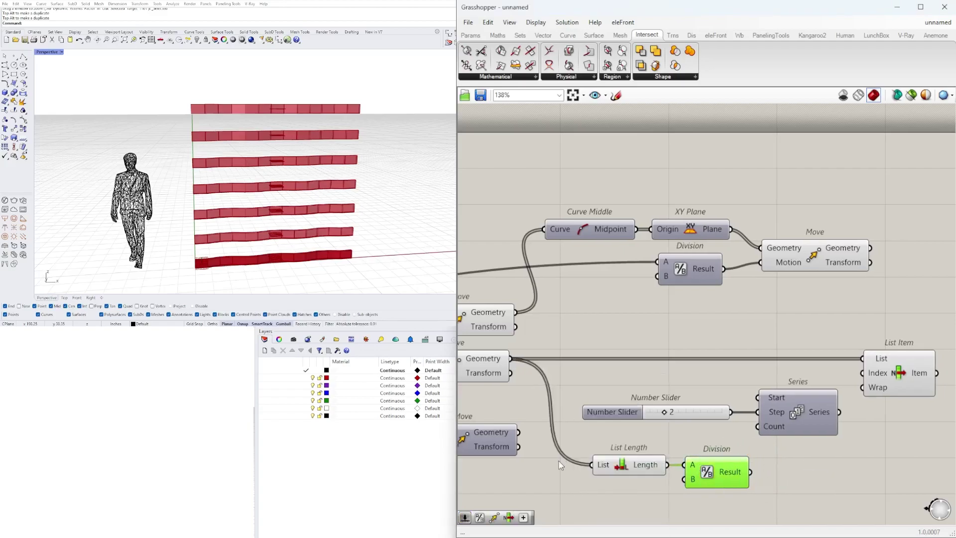
click(558, 460)
right_click(601, 466)
click(630, 417)
drag(755, 433, 758, 432)
Connect the Series output to the List Item's Index and place List Length and Division closer under the slider
right_drag(827, 466, 806, 465)
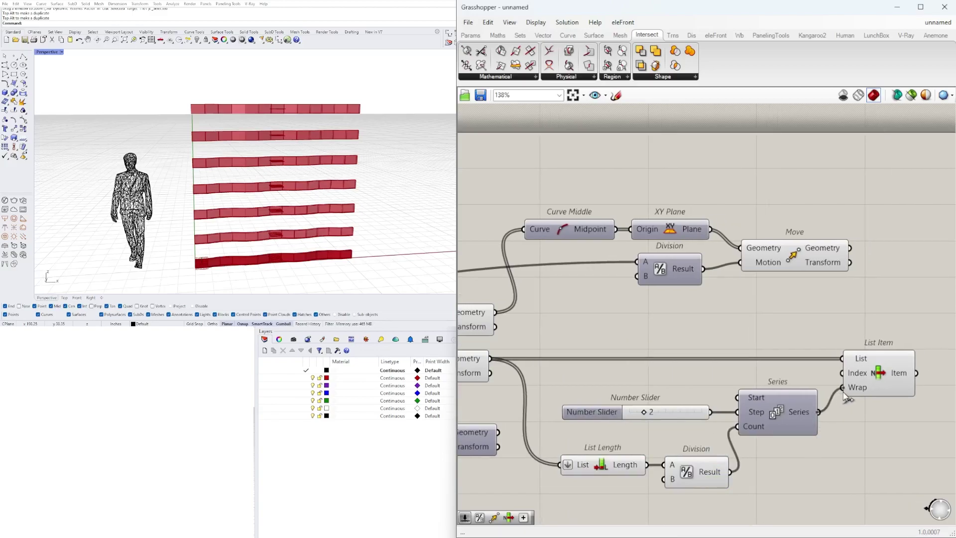
click(879, 368)
drag(743, 500, 628, 461)
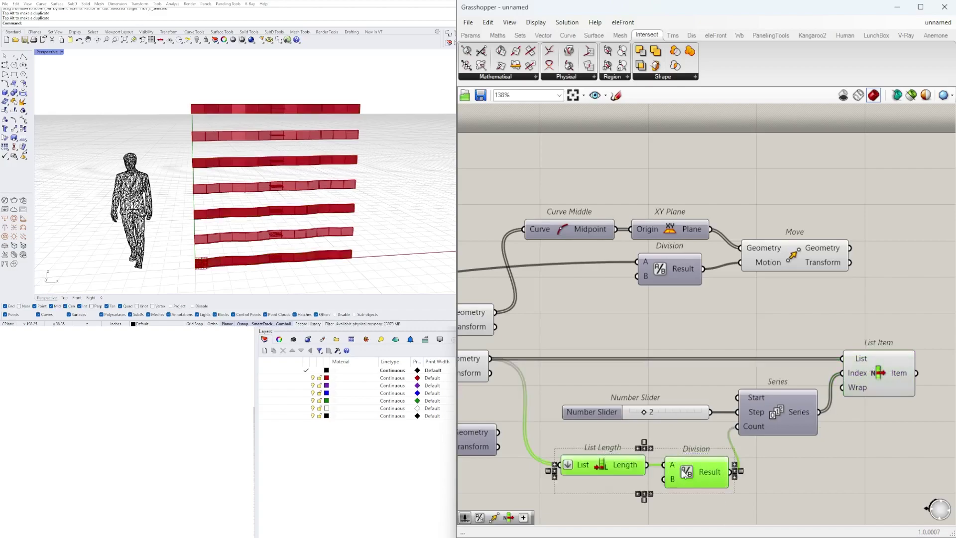
drag(689, 476, 687, 457)
click(752, 470)
Shift the slider, List Length, Division, Series and List Item components together further away from the Move components
scroll(869, 429, down, 3)
drag(874, 390, 890, 391)
click(919, 443)
right_drag(931, 453, 863, 423)
drag(909, 448, 600, 354)
drag(634, 390, 705, 393)
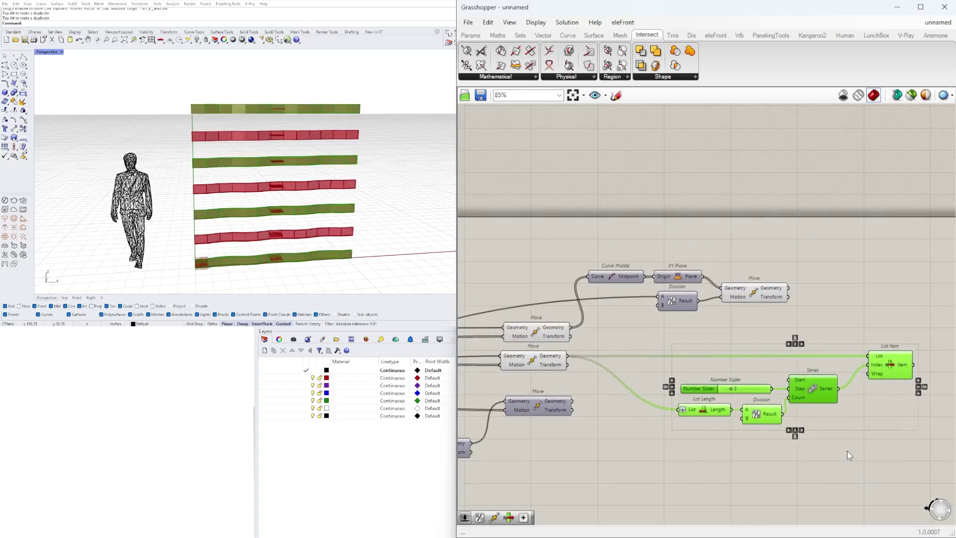
Add a number slider set to 0 and connect it to the Start input of the Series component
click(856, 449)
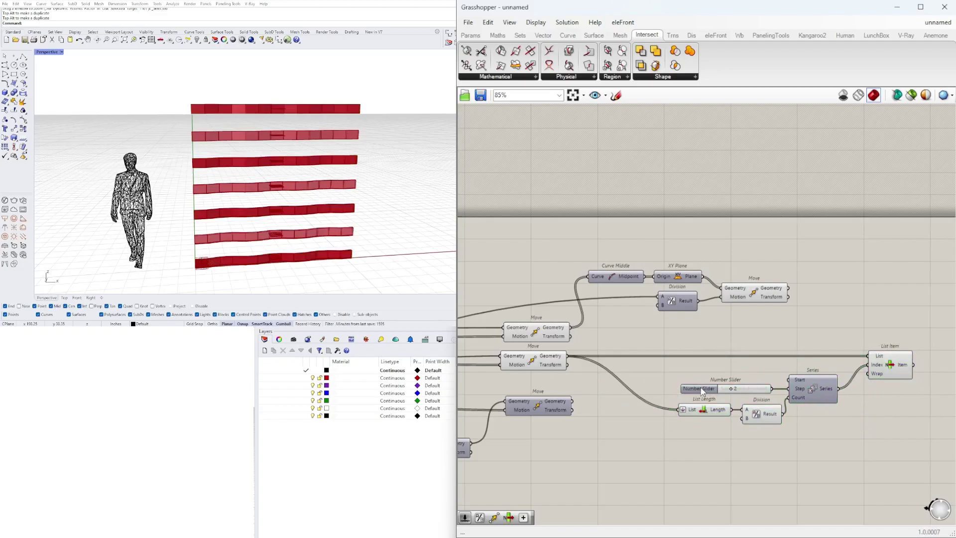
double_click(691, 369)
text(0)
key(Return)
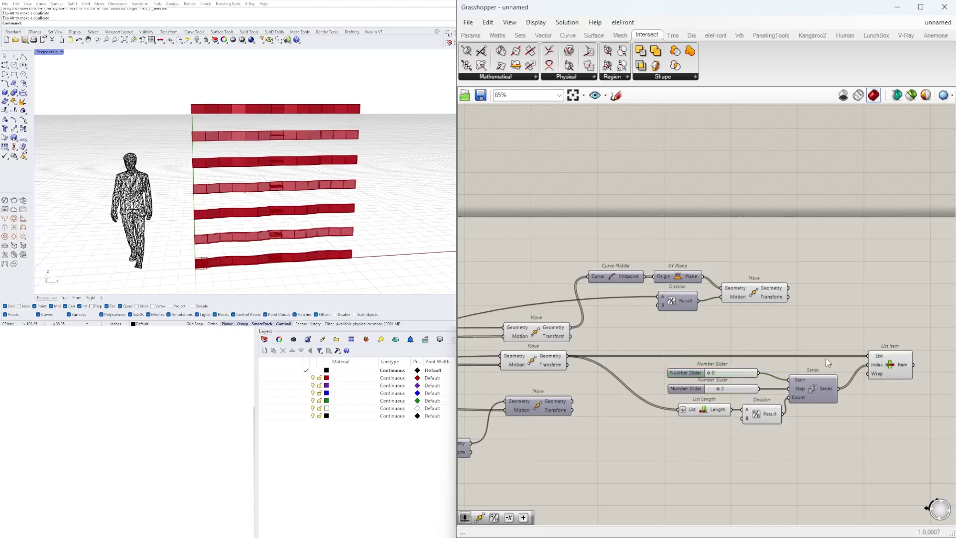
Insert a relay on the strips' Move Geometry wire ahead of the List Item and List Length components
right_drag(873, 411, 839, 394)
drag(874, 431, 621, 346)
double_click(553, 338)
Duplicate the relay-to-List-Item group below the original and set the copy's Series Start slider to 1
drag(903, 424, 575, 407)
scroll(693, 438, up, 3)
drag(707, 412, 708, 416)
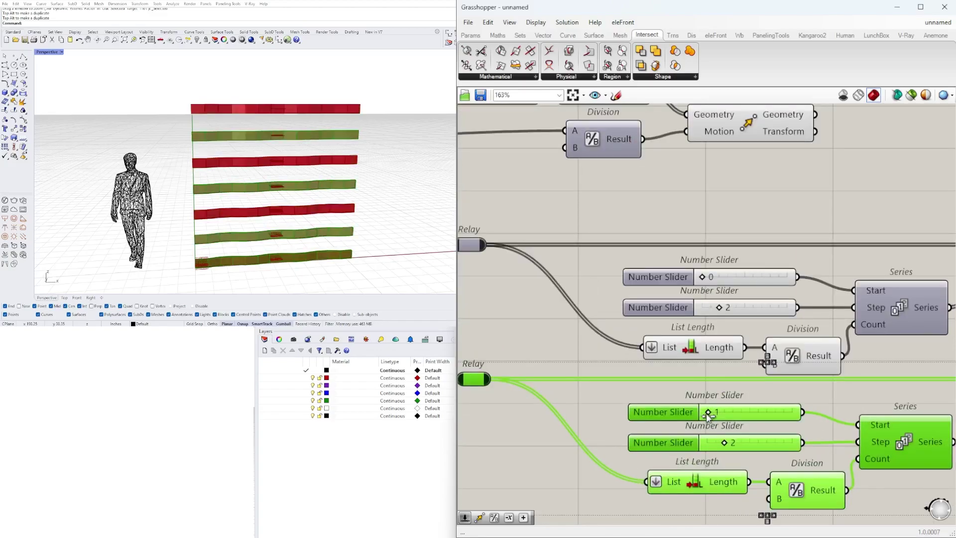
Shift the copied List Length and Division components back to make room ahead of the Series component
scroll(707, 417, down, 2)
right_drag(842, 483, 736, 465)
drag(919, 439, 752, 381)
drag(703, 490, 588, 449)
drag(589, 449, 517, 450)
Insert a Subtraction component between the copied Division's Result and the Series Count input
click(656, 469)
double_click(656, 469)
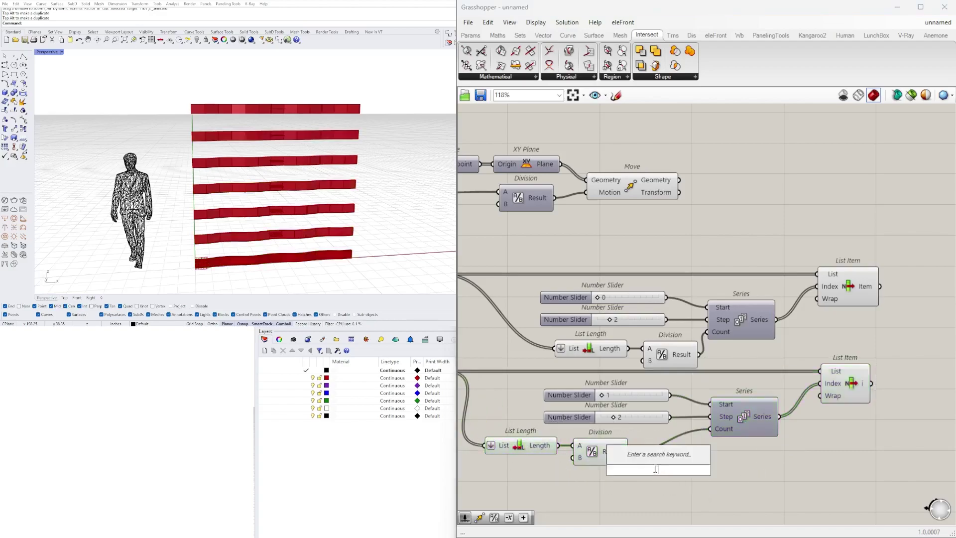
text(-)
click(637, 457)
click(842, 384)
drag(662, 472, 660, 463)
click(764, 498)
Turn off the preview of the helper components feeding the two List Items
scroll(764, 499, down, 4)
right_drag(764, 500, 826, 462)
drag(821, 465, 680, 341)
middle_click(694, 337)
click(725, 305)
Examine which strips each of the two List Items picks by selecting the components one by one
mouse_move(860, 323)
right_down()
mouse_move(736, 304)
mouse_move(845, 321)
right_up()
scroll(736, 304, up, 2)
click(751, 345)
click(752, 368)
click(742, 416)
click(748, 342)
scroll(755, 310, down, 2)
click(757, 309)
scroll(835, 318, up, 2)
click(860, 346)
right_drag(864, 396, 818, 399)
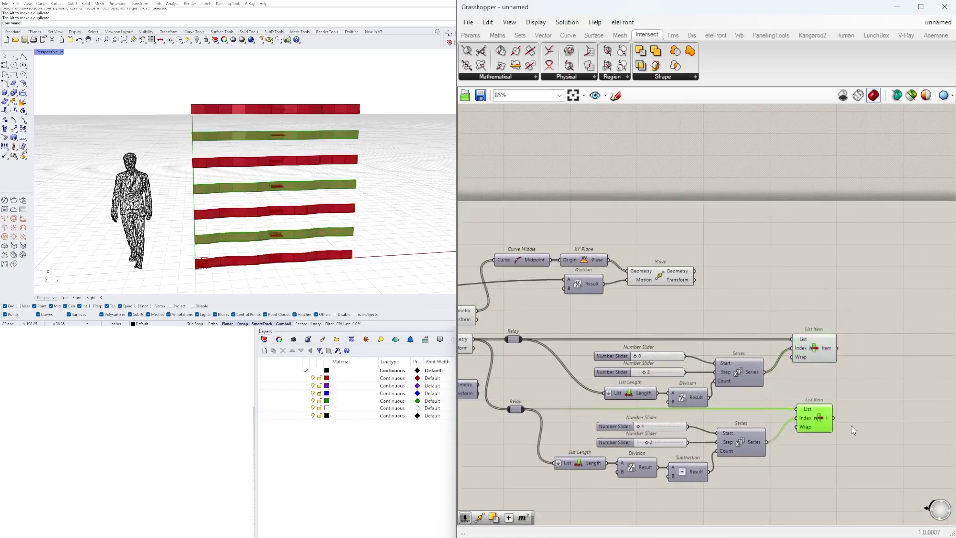
Move both strip-selection groups, relays included, further away from the Move components
scroll(841, 426, down, 2)
drag(889, 474, 538, 338)
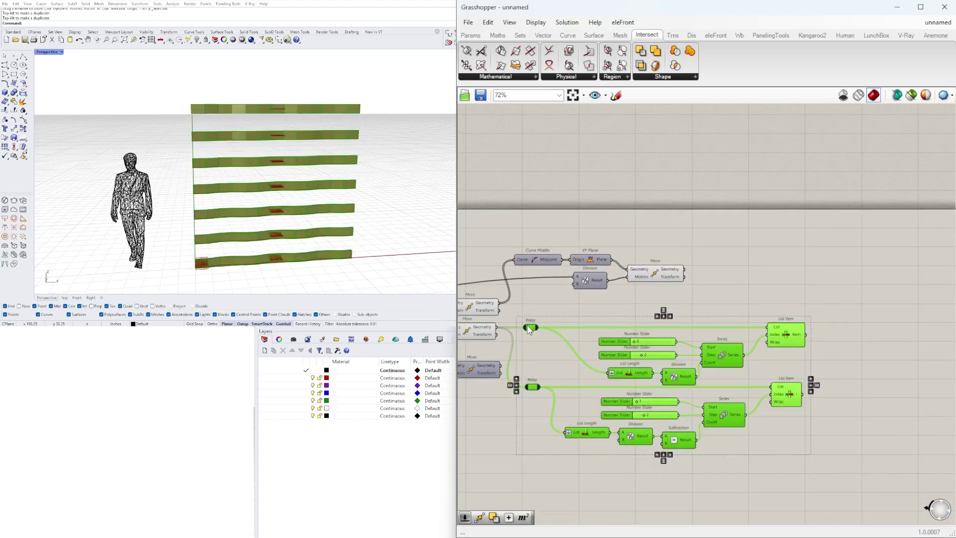
drag(790, 334, 955, 364)
click(921, 463)
right_drag(921, 448, 848, 378)
scroll(896, 448, down, 1)
Duplicate both selection groups above the originals and shift all four groups slightly further from the plane Move component
drag(893, 454, 576, 304)
right_drag(593, 313, 599, 362)
alt+drag(838, 377, 834, 257)
drag(902, 479, 601, 227)
scroll(586, 256, up, 4)
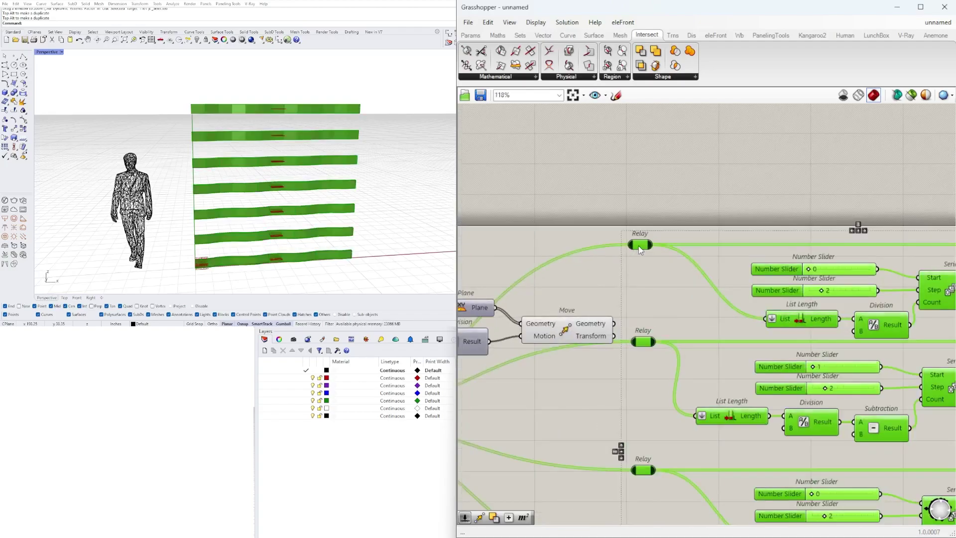
right_drag(600, 291, 660, 325)
Connect the Geometry output of the midpoint planes' Move to the upper two relays and turn off its preview
click(666, 333)
drag(617, 323, 693, 373)
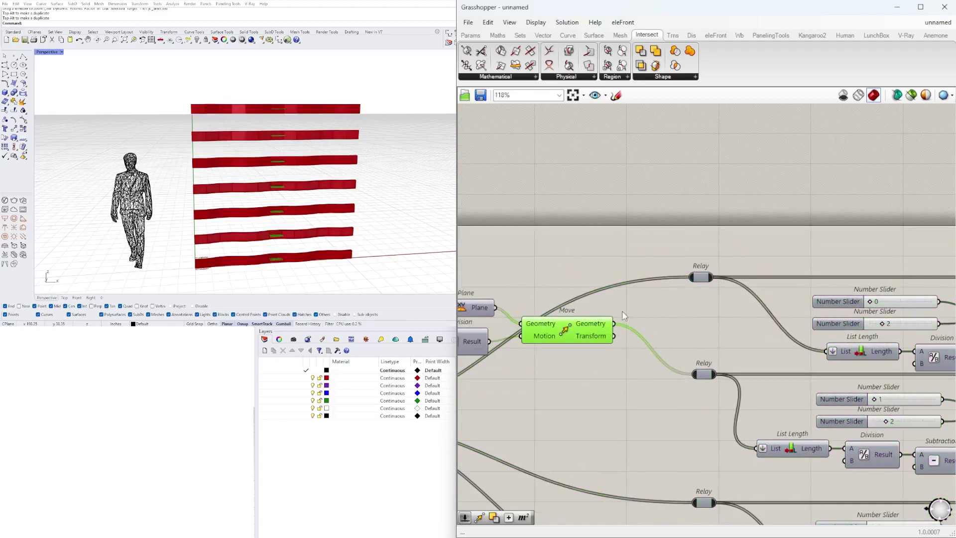
drag(617, 320, 690, 277)
middle_click(575, 275)
click(606, 239)
Compare the planes and strips picked by the matching List Item pairs for start indices 0 and 1
scroll(649, 256, down, 3)
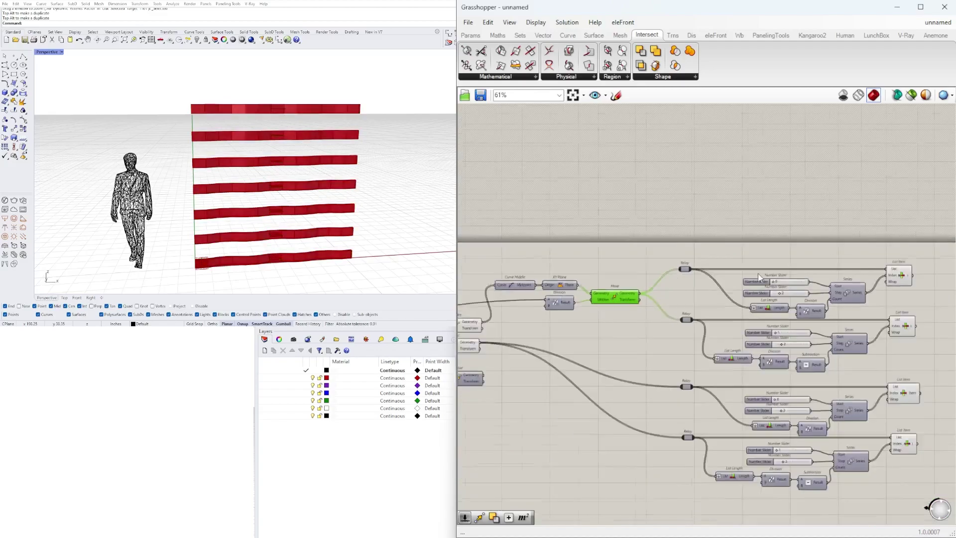
right_drag(933, 276, 725, 268)
shift+click(740, 406)
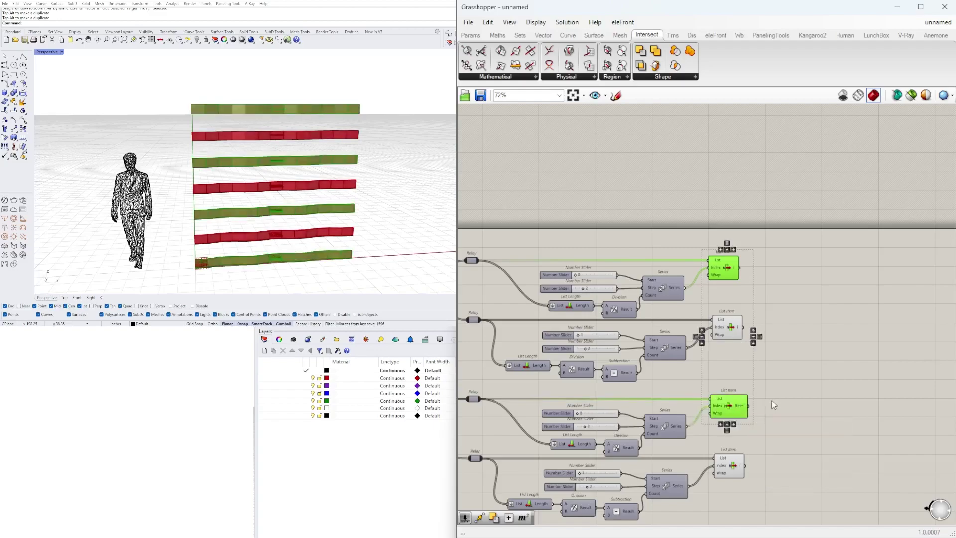
click(721, 333)
shift+click(726, 465)
click(759, 427)
right_drag(302, 192, 301, 254)
scroll(742, 274, up, 2)
click(730, 264)
scroll(716, 300, up, 3)
click(718, 386)
right_drag(764, 415, 783, 320)
scroll(784, 320, down, 1)
shift+click(767, 431)
right_drag(829, 382, 745, 325)
click(749, 324)
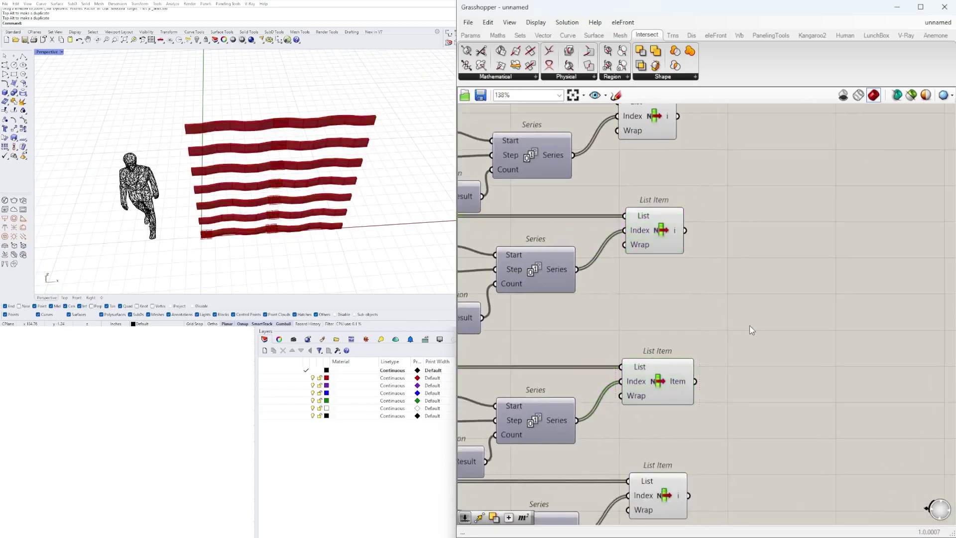
Examine the two strip List Items together, and the start-index-1 plane and strip pair in a closer model view
scroll(731, 270, down, 3)
click(724, 256)
shift+click(712, 316)
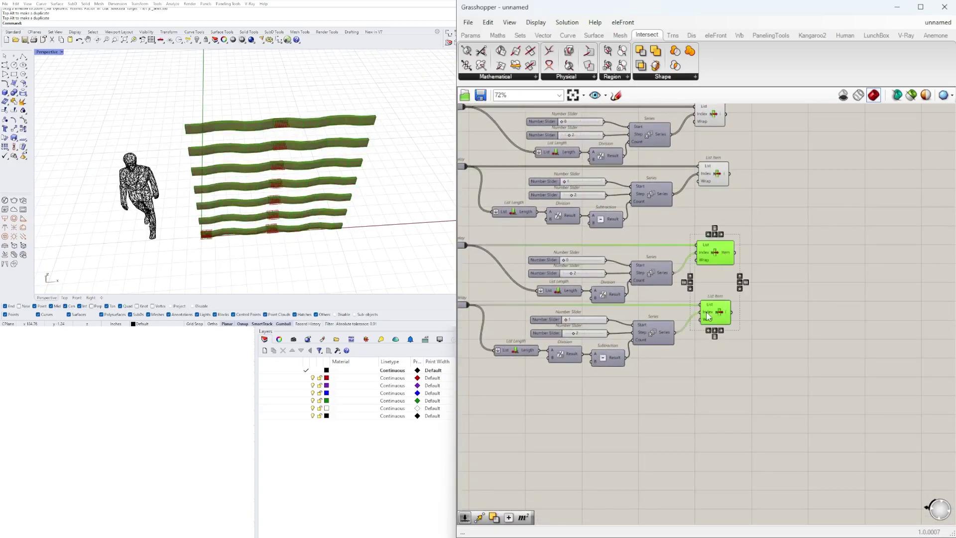
click(524, 294)
scroll(726, 214, down, 1)
scroll(715, 169, up, 1)
right_drag(715, 170, 719, 220)
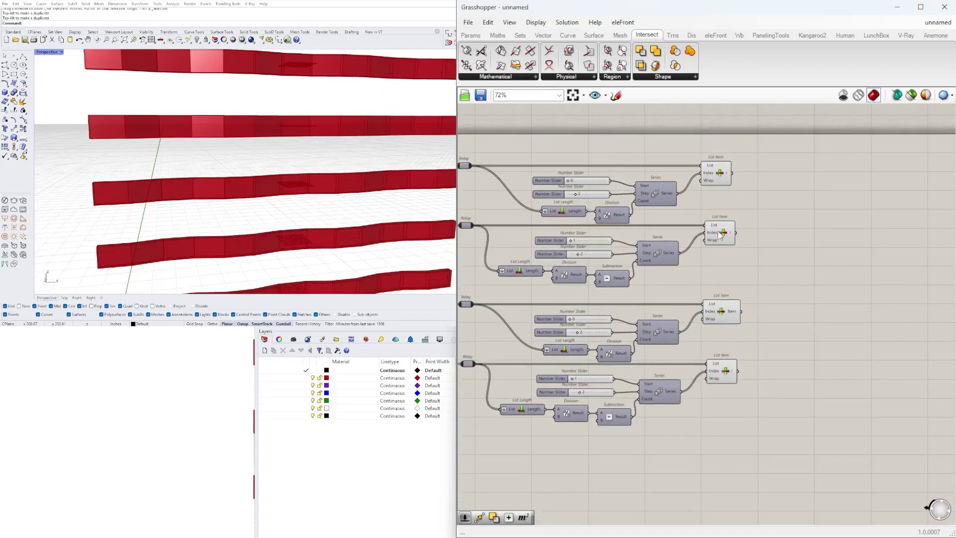
shift+click(723, 369)
scroll(781, 284, up, 3)
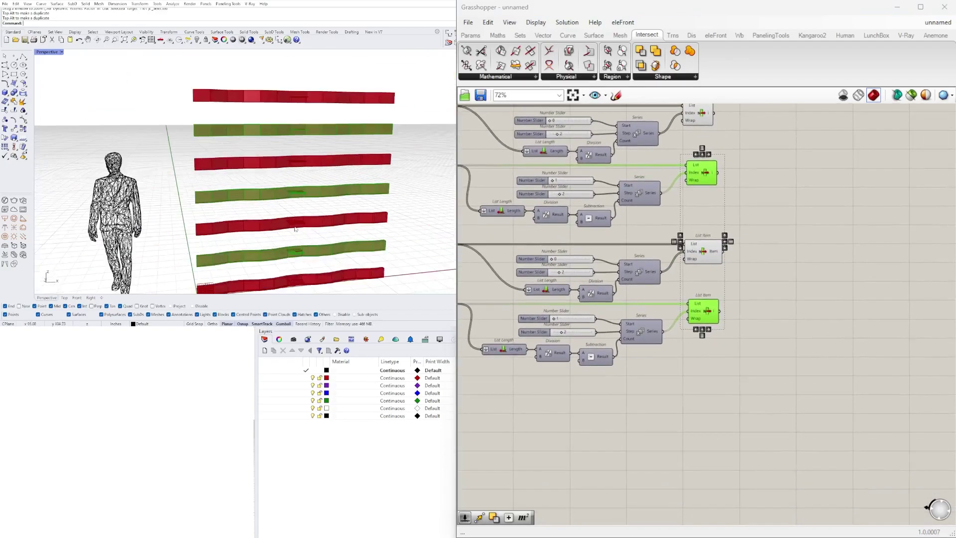
double_click(781, 279)
text(rot)
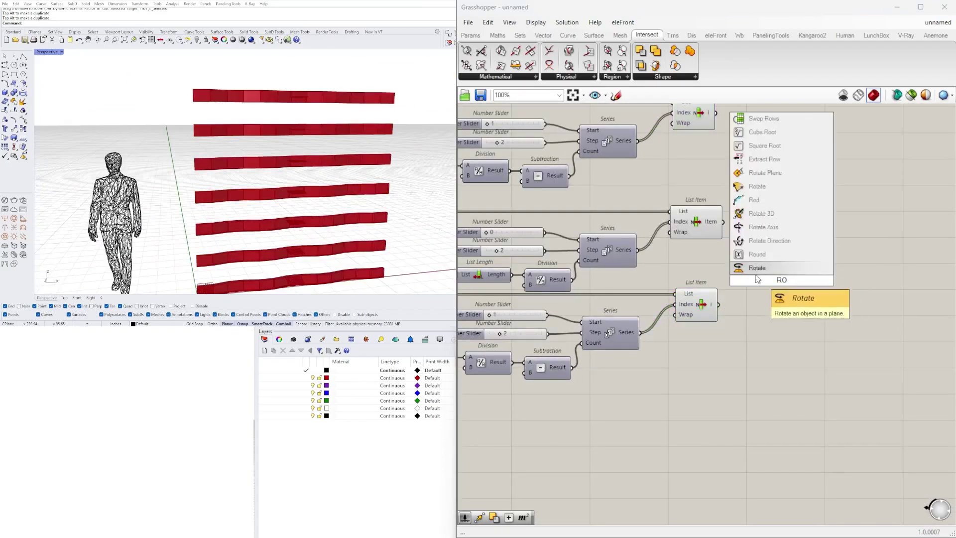
key(Escape)
Add a Rotate component beyond the List Items and switch its Angle input to degrees
right_drag(789, 259, 722, 298)
double_click(713, 320)
text(rot)
click(712, 308)
drag(713, 316, 790, 297)
right_click(768, 299)
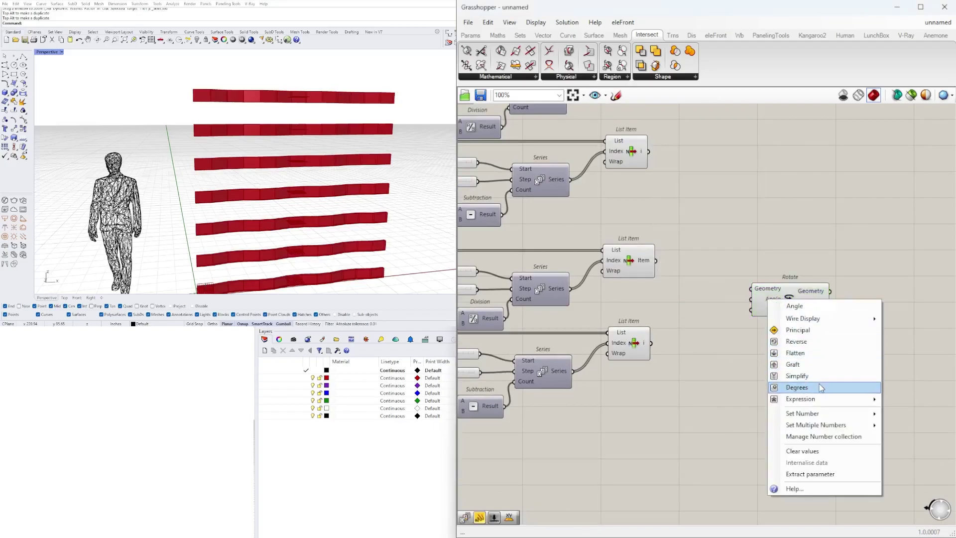
click(797, 387)
Add a number slider set to 180 for the rotation angle
double_click(626, 311)
text(180)
key(Return)
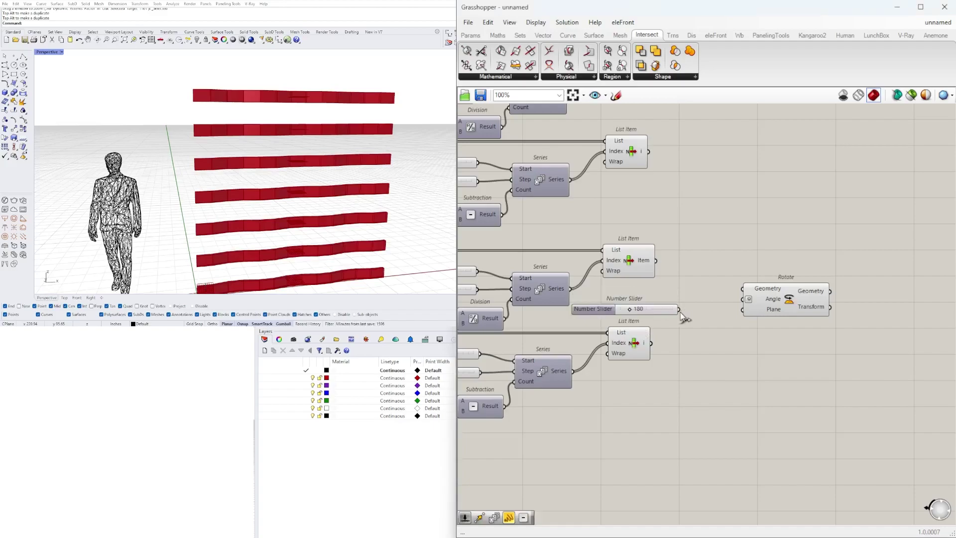
Connect the 180 slider to the Rotate component's Angle, the odd-index plane List Item to Plane, and the odd-index strip List Item to Geometry
drag(754, 300, 761, 310)
click(647, 349)
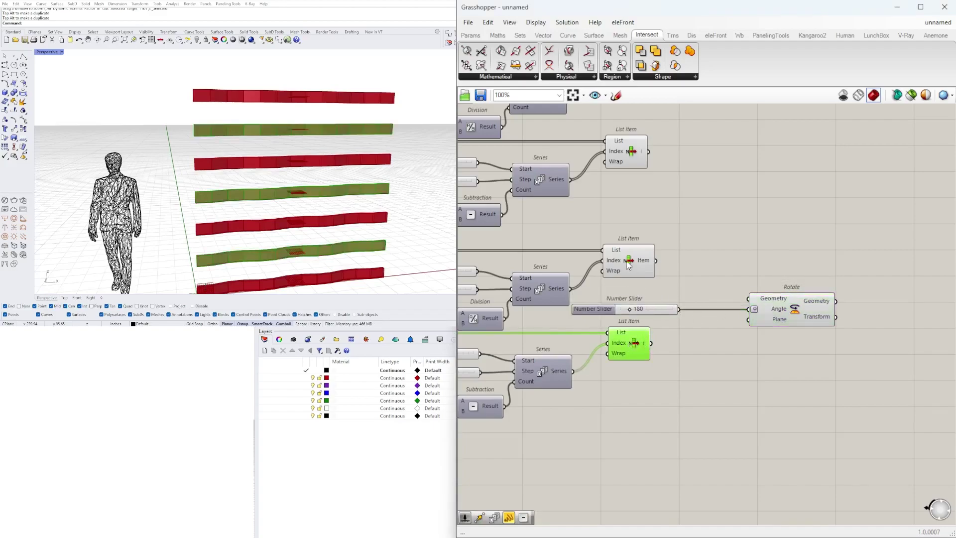
click(642, 151)
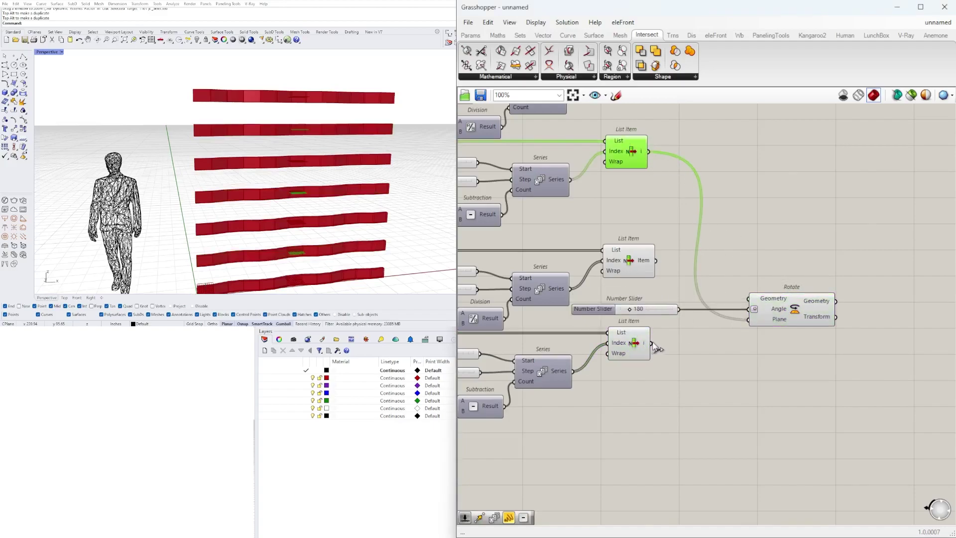
drag(746, 297, 748, 299)
click(780, 279)
Turn off the previews of the two List Item components that feed the Rotate component
drag(689, 380, 623, 303)
middle_click(634, 290)
click(671, 257)
click(764, 261)
drag(779, 302, 775, 301)
right_drag(279, 172, 381, 208)
scroll(261, 185, up, 5)
right_drag(710, 330, 783, 348)
drag(721, 222, 692, 161)
middle_click(698, 159)
click(726, 122)
Check which strips the even-index List Item holds and place the Rotate component farther from the List Items
click(704, 287)
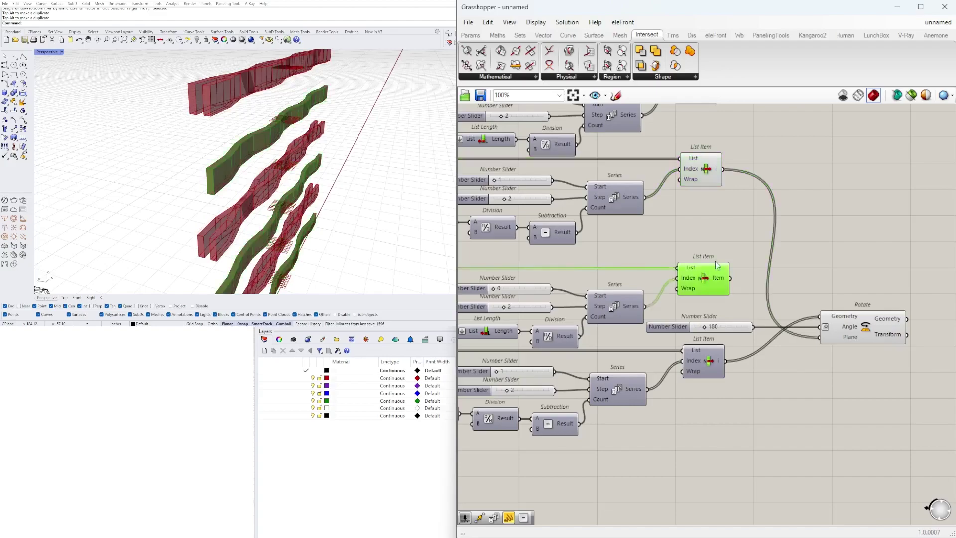
scroll(762, 217, down, 2)
right_drag(762, 218, 727, 305)
drag(796, 380, 854, 367)
click(682, 269)
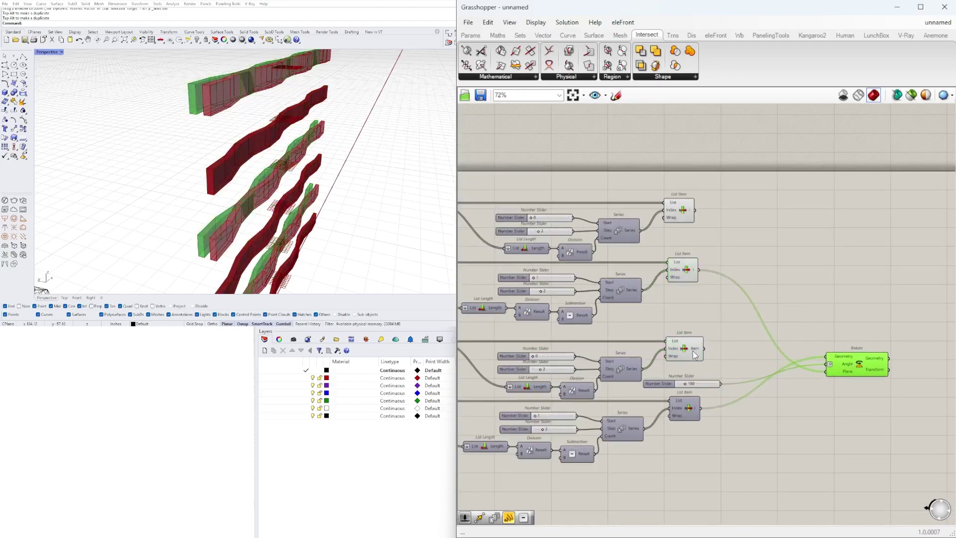
Toggle the preview of the List Item that feeds the Rotate geometry on and back off
click(690, 410)
right_click(690, 412)
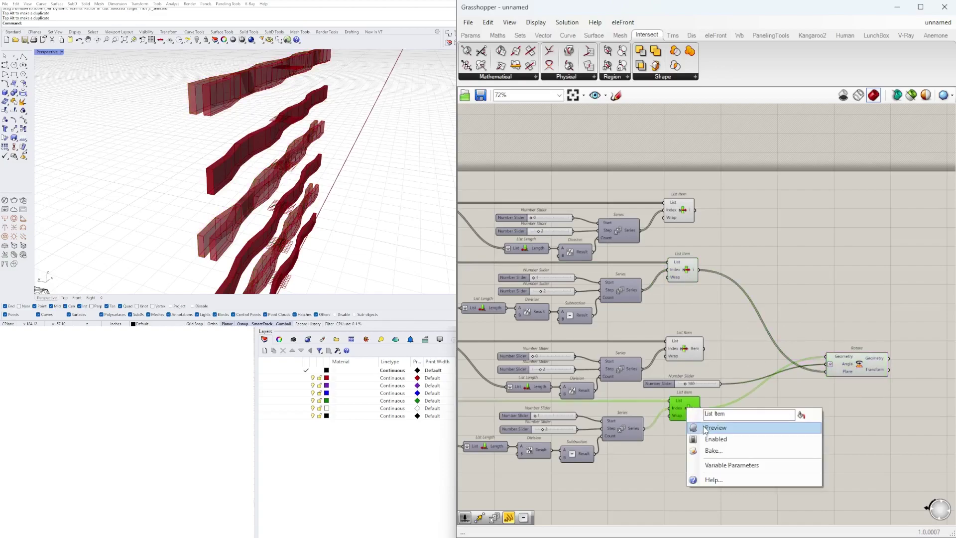
click(698, 427)
right_click(689, 411)
click(700, 427)
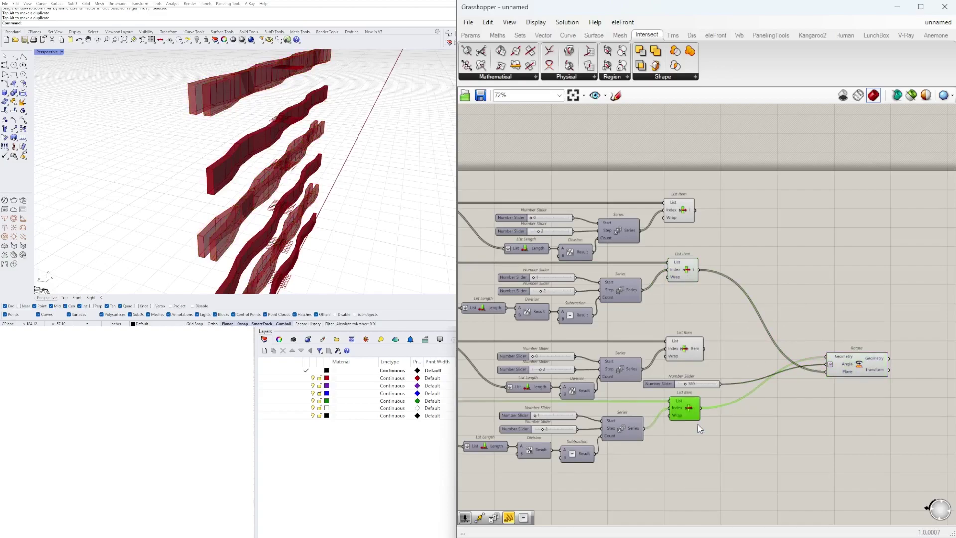
Turn off the previews of the two upper Move components that feed the horizontal strips and the Curve Middle component
right_drag(518, 424, 755, 415)
right_drag(580, 416, 725, 412)
scroll(717, 409, down, 1)
scroll(582, 305, up, 2)
click(572, 301)
right_click(573, 301)
click(583, 322)
click(564, 272)
right_click(562, 270)
click(576, 254)
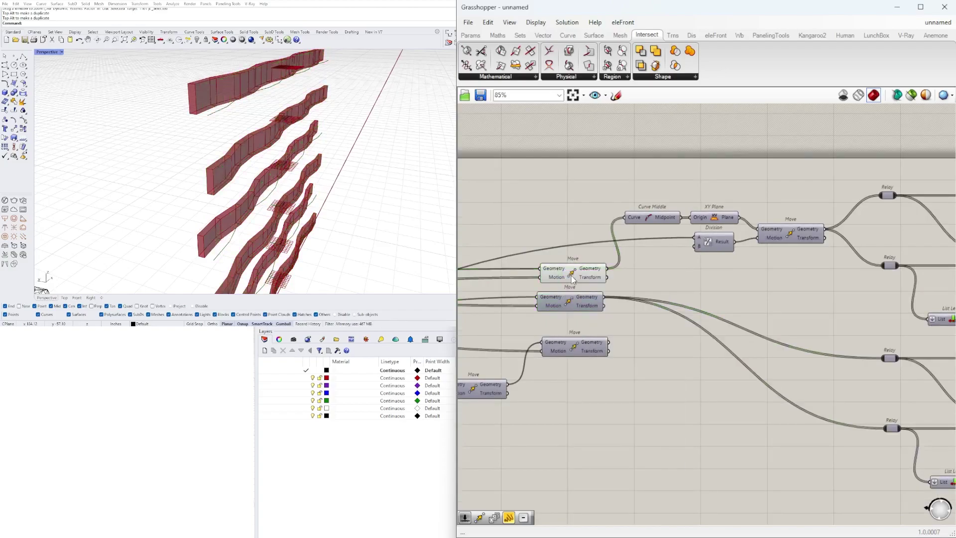
click(572, 276)
right_click(571, 277)
click(590, 292)
Examine the alternate horizontal strips produced by the Rotate component alongside the unrotated ones
scroll(857, 323, down, 3)
right_drag(857, 323, 596, 318)
mouse_move(324, 200)
right_down()
mouse_move(226, 181)
mouse_move(345, 194)
mouse_move(169, 181)
mouse_move(166, 252)
mouse_move(347, 193)
mouse_move(319, 164)
mouse_move(224, 114)
right_up()
mouse_move(292, 101)
right_down()
mouse_move(297, 137)
mouse_move(204, 116)
mouse_move(264, 87)
mouse_move(299, 86)
right_up()
right_drag(915, 355, 720, 380)
scroll(719, 380, up, 4)
drag(720, 380, 758, 415)
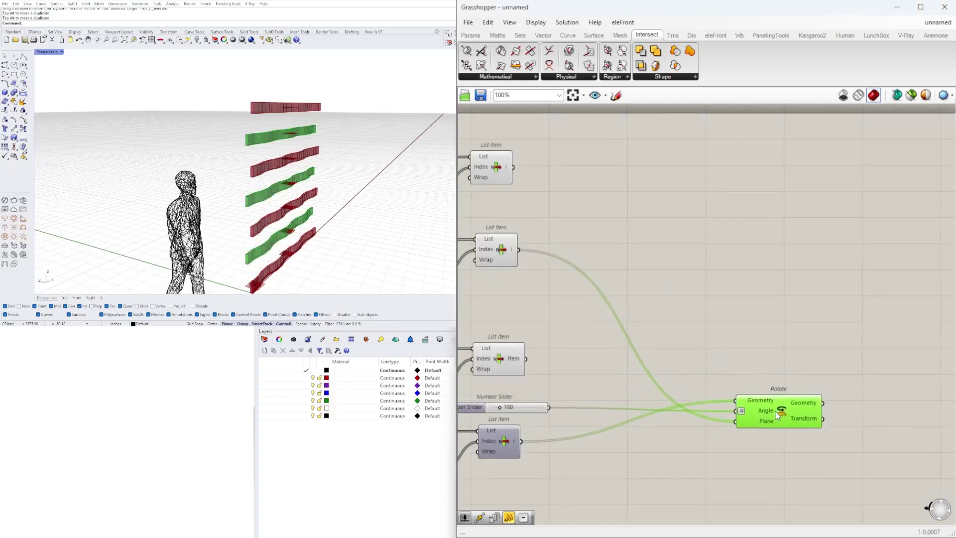
click(628, 369)
right_drag(584, 362, 752, 354)
scroll(751, 354, down, 3)
scroll(751, 354, up, 3)
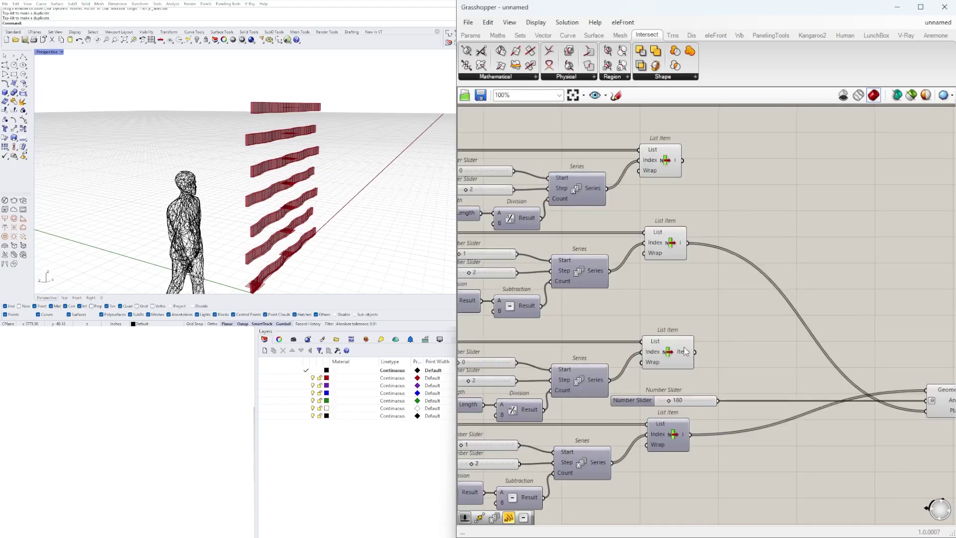
Check the preview of the Move component for the horizontal strips and add a shared relay ahead of its two outgoing relays
scroll(583, 280, down, 5)
right_drag(692, 298, 782, 272)
scroll(793, 264, up, 5)
right_drag(592, 269, 674, 281)
right_drag(461, 320, 568, 308)
click(551, 308)
right_click(552, 309)
click(564, 330)
mouse_move(356, 190)
right_down()
mouse_move(341, 189)
mouse_move(327, 228)
mouse_move(479, 347)
right_up()
key(ctrl+q)
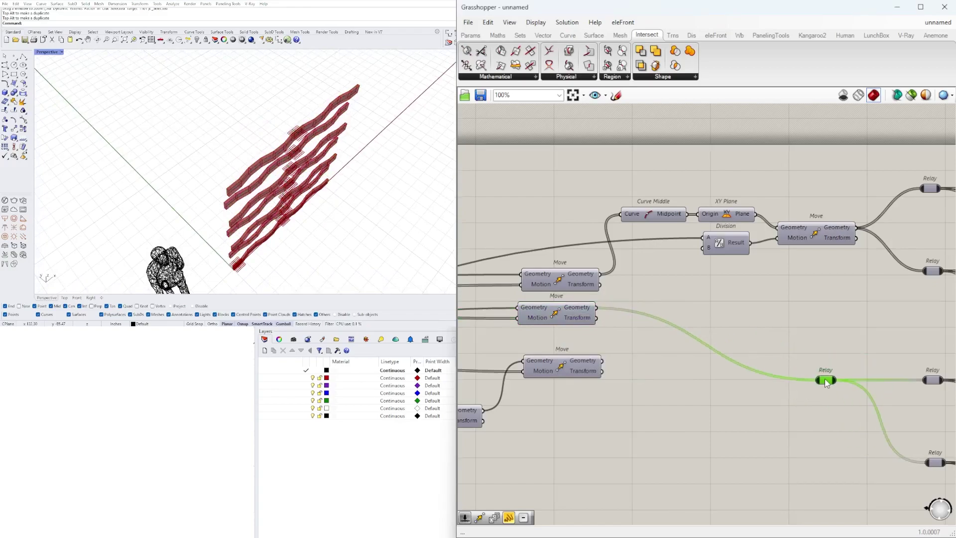
Toggle the preview of the Move component that shifts the XY planes and restore it
right_drag(797, 277, 656, 291)
right_click(675, 248)
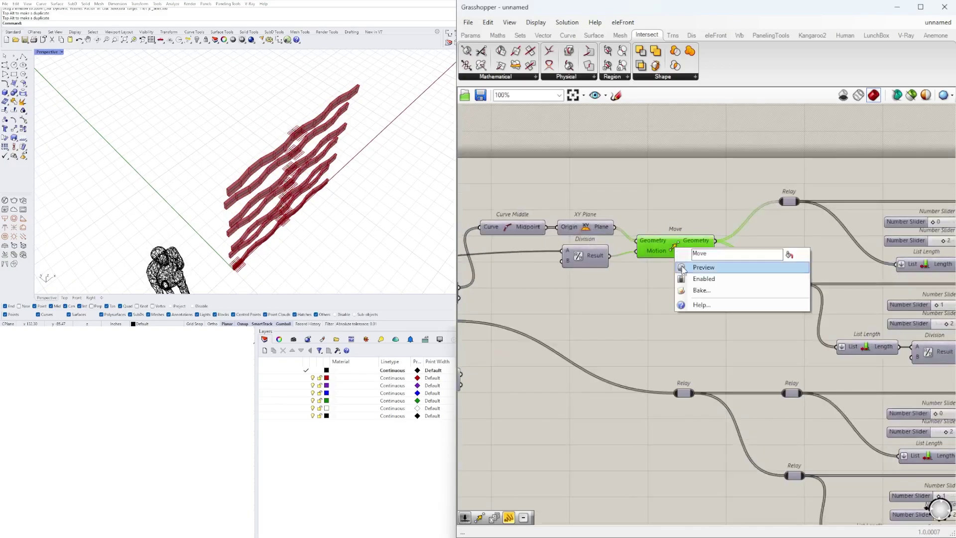
click(682, 267)
right_click(672, 247)
click(680, 267)
right_drag(396, 209, 346, 165)
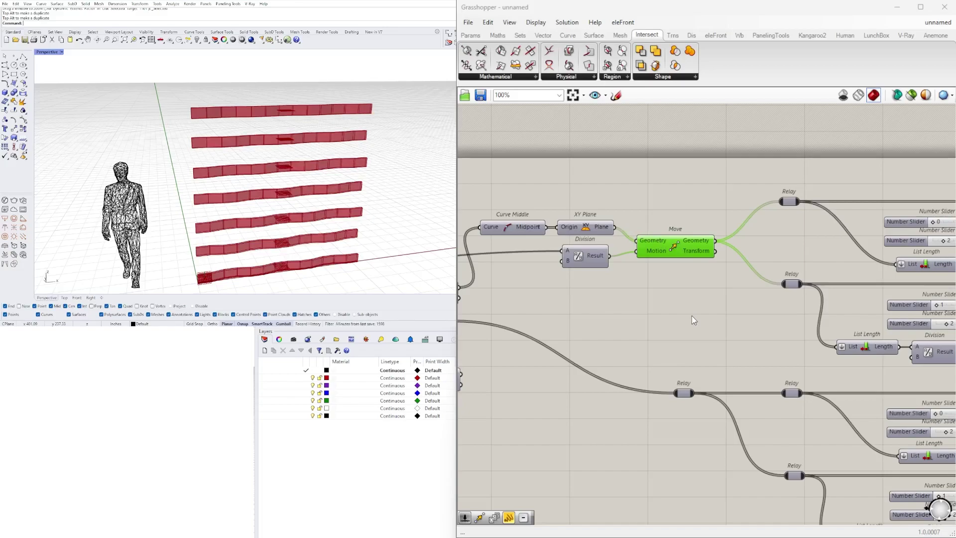
Turn on the preview of the lowest Move component to show the vertical strips across the horizontal ones
scroll(619, 292, down, 7)
right_drag(633, 409, 776, 341)
scroll(567, 291, up, 7)
right_drag(879, 243, 634, 407)
scroll(634, 408, down, 1)
right_click(713, 342)
click(722, 363)
scroll(245, 117, up, 6)
right_drag(245, 124, 255, 219)
scroll(475, 274, down, 3)
scroll(652, 277, up, 5)
Toggle the preview of the vertical strips' Move component off and back on
right_click(551, 377)
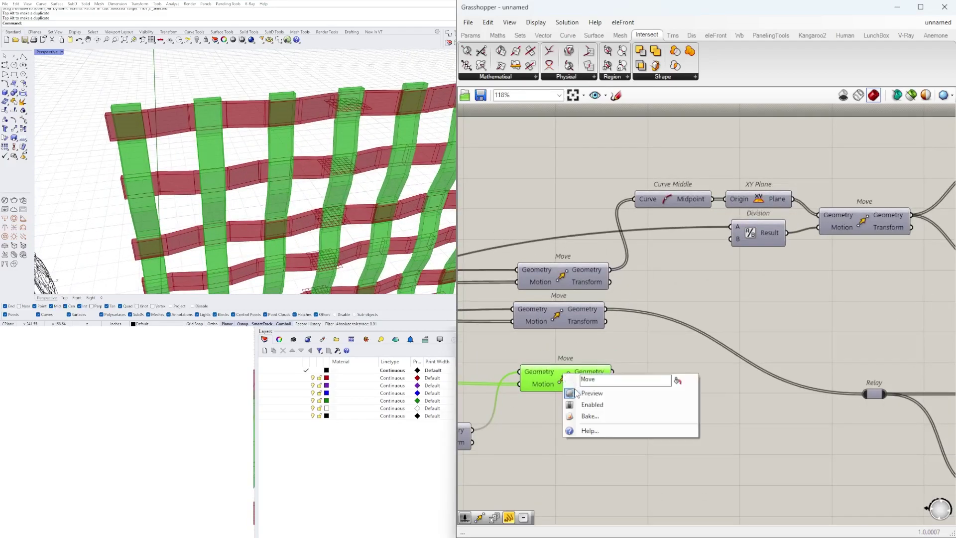
click(577, 395)
scroll(648, 309, down, 4)
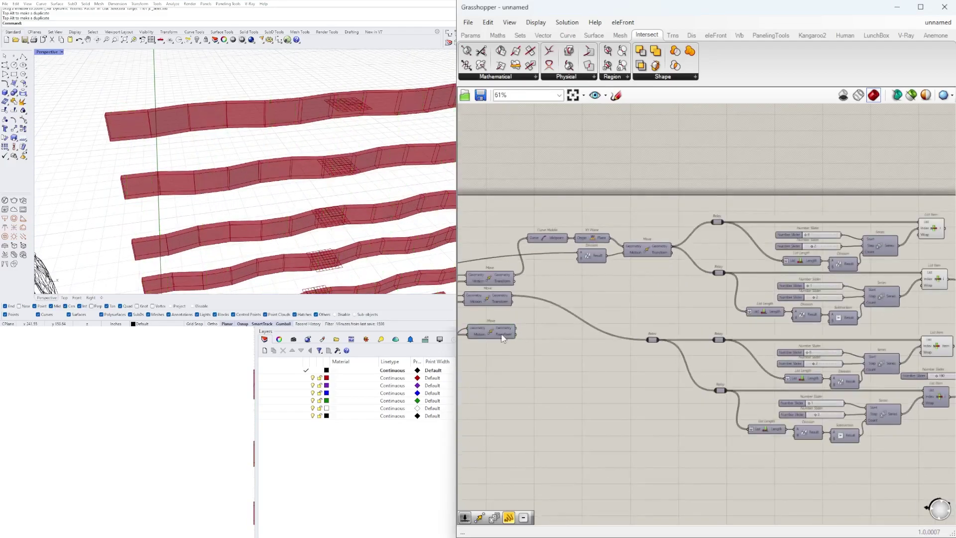
scroll(667, 294, up, 2)
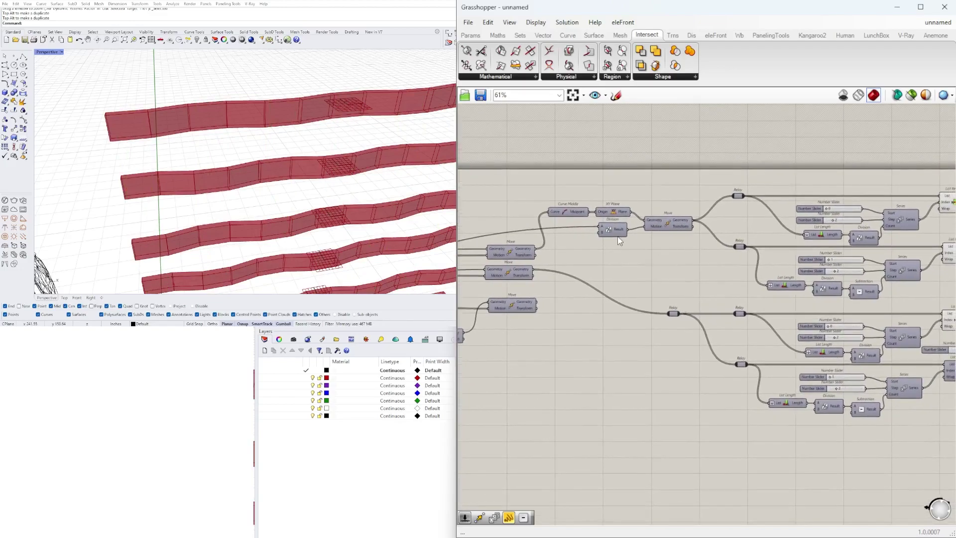
right_drag(699, 253, 673, 256)
right_drag(514, 310, 542, 298)
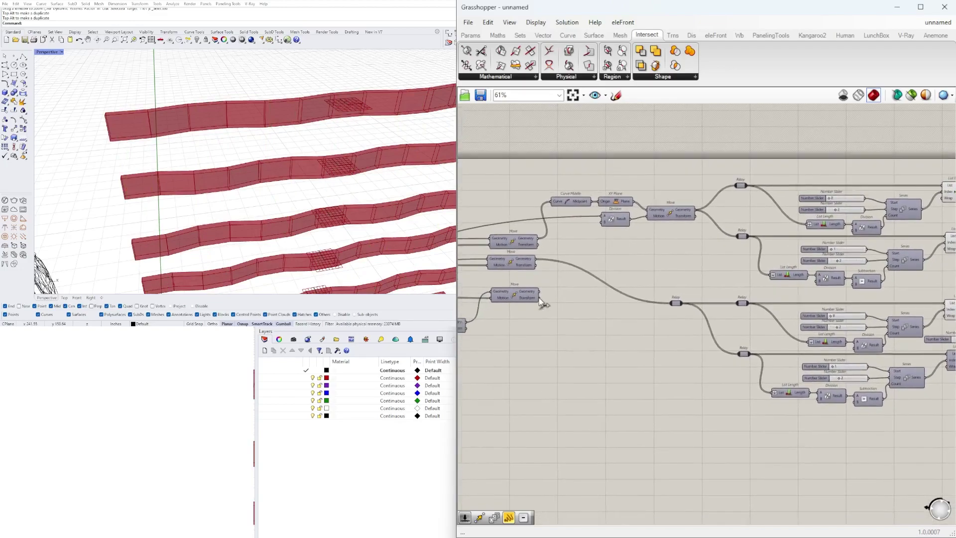
right_click(515, 297)
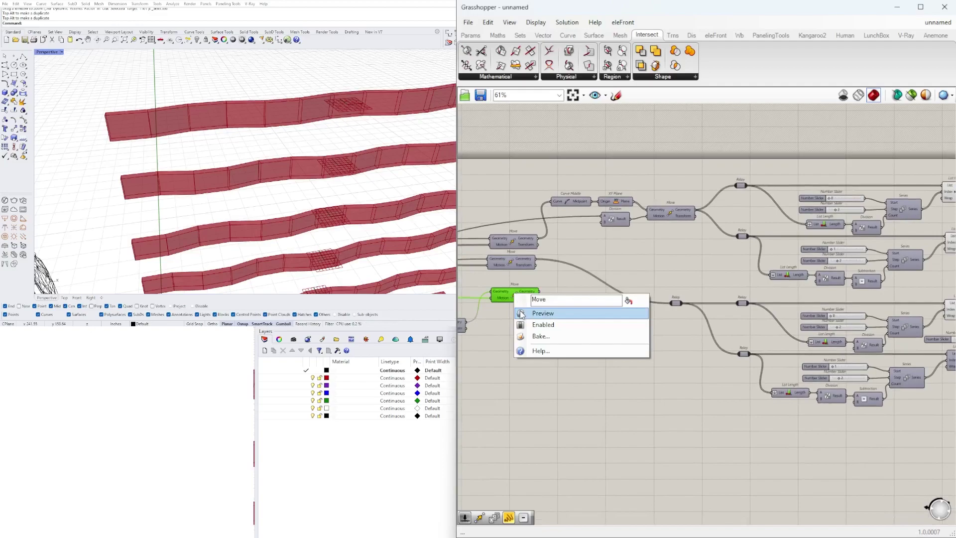
click(521, 313)
Turn on the previews of the 180-degree and 90-degree Rotate components upstream of the vertical strips
scroll(281, 220, down, 6)
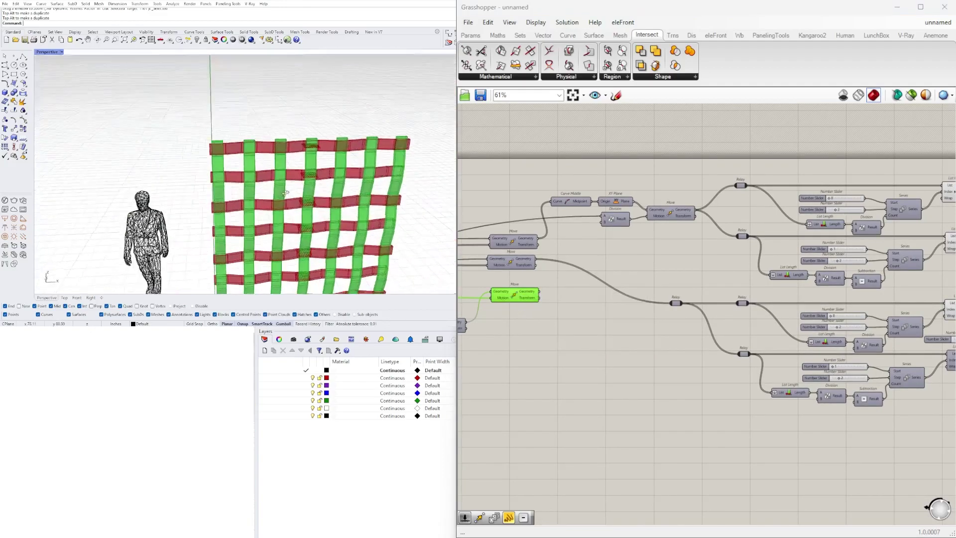
right_drag(281, 219, 305, 222)
scroll(286, 193, up, 6)
right_drag(508, 297, 852, 285)
scroll(807, 304, up, 3)
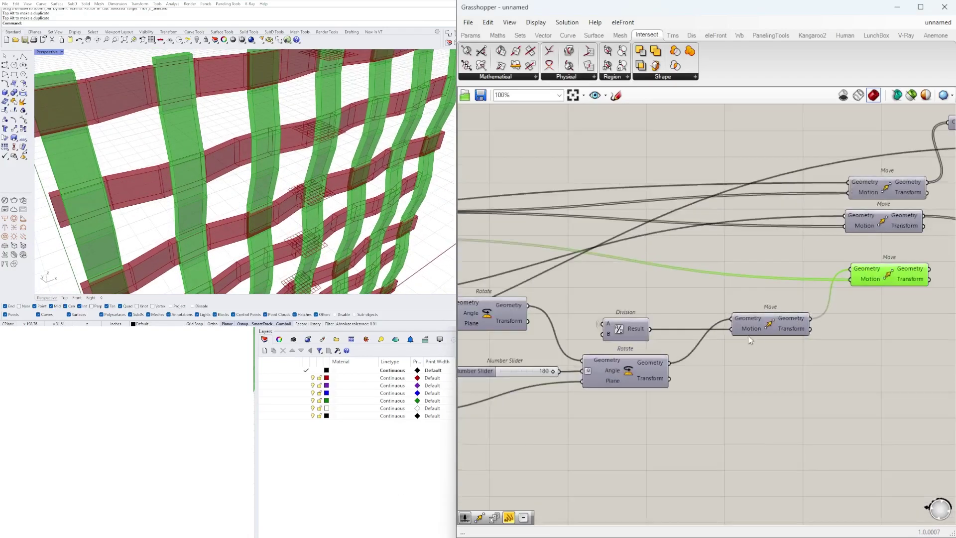
scroll(748, 331, down, 2)
right_drag(641, 359, 733, 362)
click(733, 362)
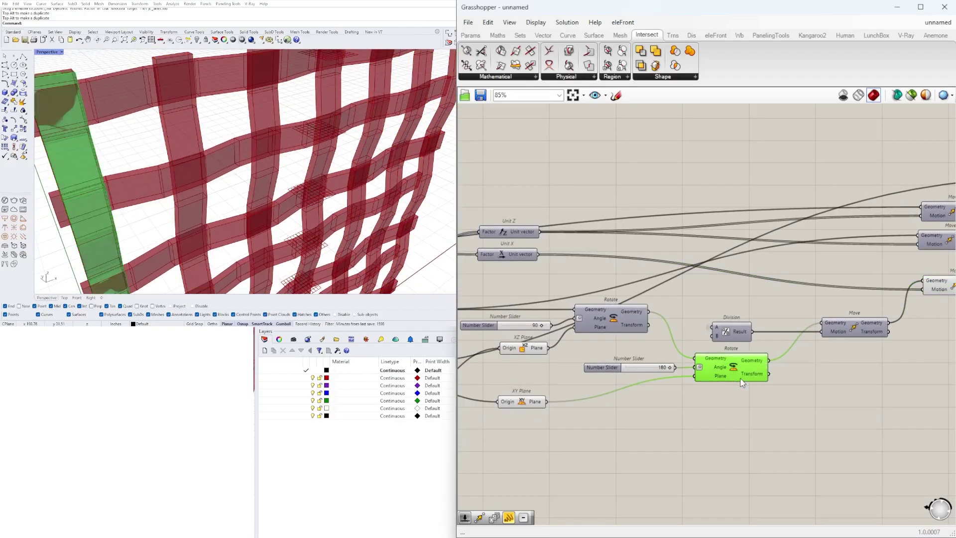
right_drag(677, 352, 695, 352)
right_click(639, 317)
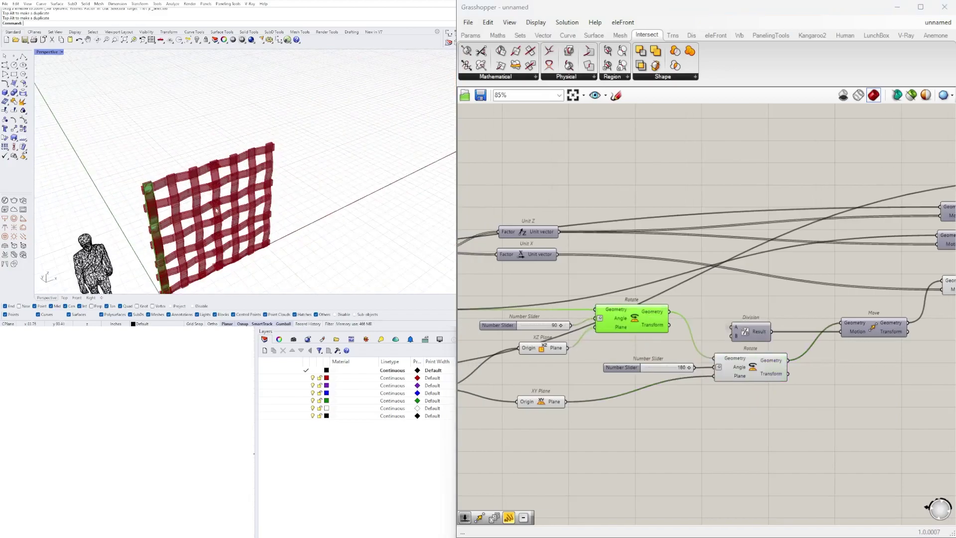
Trace the strip definition back to the Join Curves component and forward again to the Move components
right_drag(509, 318, 708, 311)
click(586, 303)
right_drag(602, 326, 721, 296)
scroll(604, 264, up, 2)
click(604, 265)
right_drag(604, 265, 877, 277)
right_drag(492, 222, 573, 235)
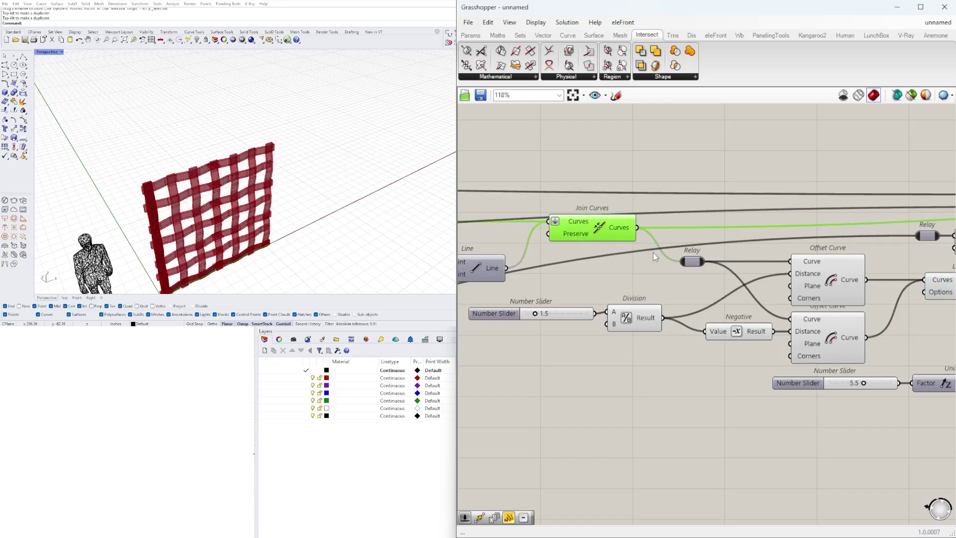
right_drag(935, 227, 536, 259)
right_drag(836, 227, 548, 250)
scroll(544, 250, down, 3)
right_drag(916, 233, 700, 246)
scroll(700, 251, up, 2)
Check the preview of the Move component feeding Curve Middle and compare it with the vertical strips' Move component
click(752, 240)
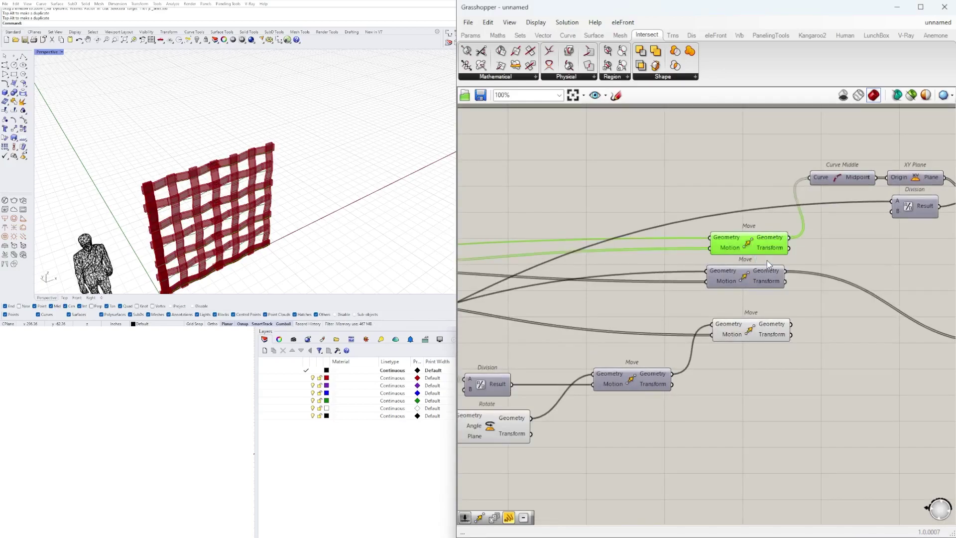
right_click(746, 239)
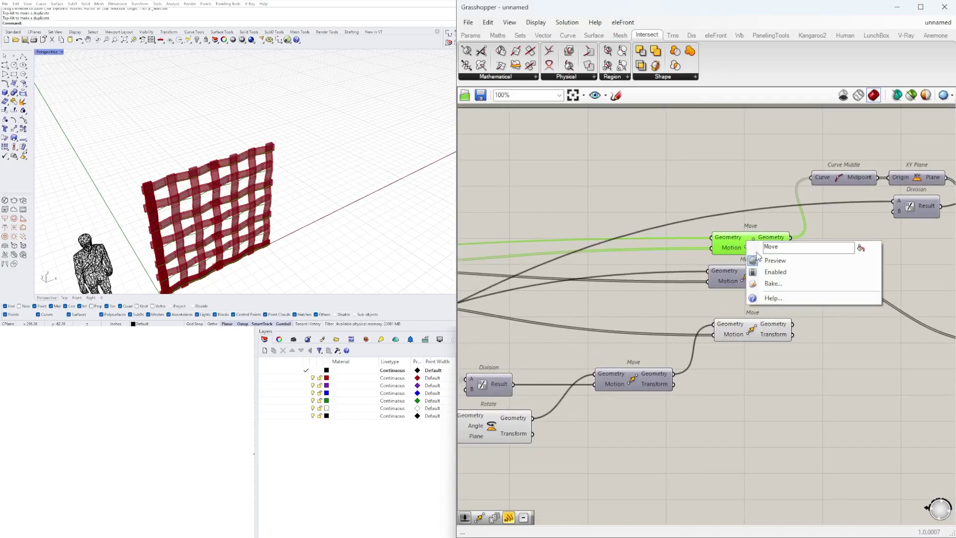
click(757, 259)
right_drag(948, 218, 726, 235)
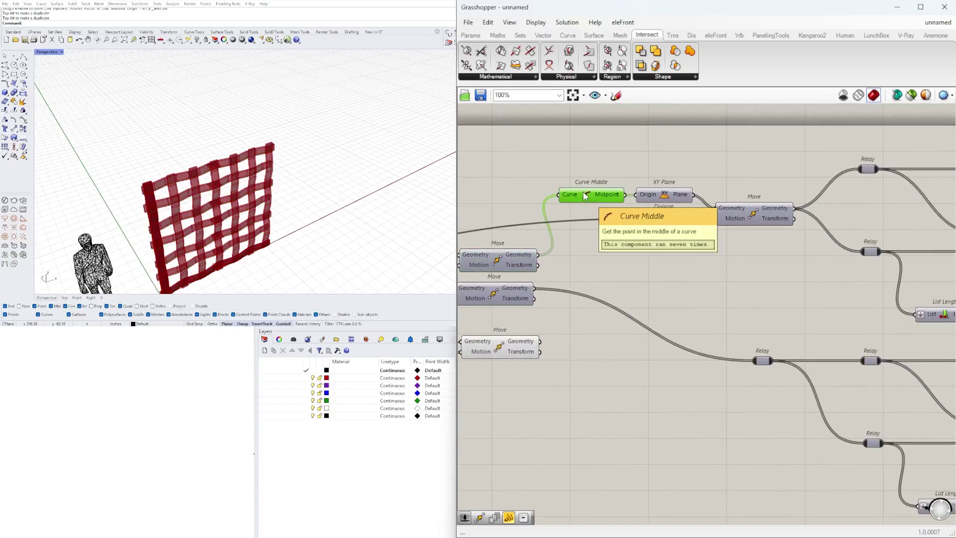
scroll(698, 206, down, 3)
right_drag(845, 227, 811, 228)
right_drag(750, 297, 857, 288)
scroll(649, 286, up, 2)
click(664, 280)
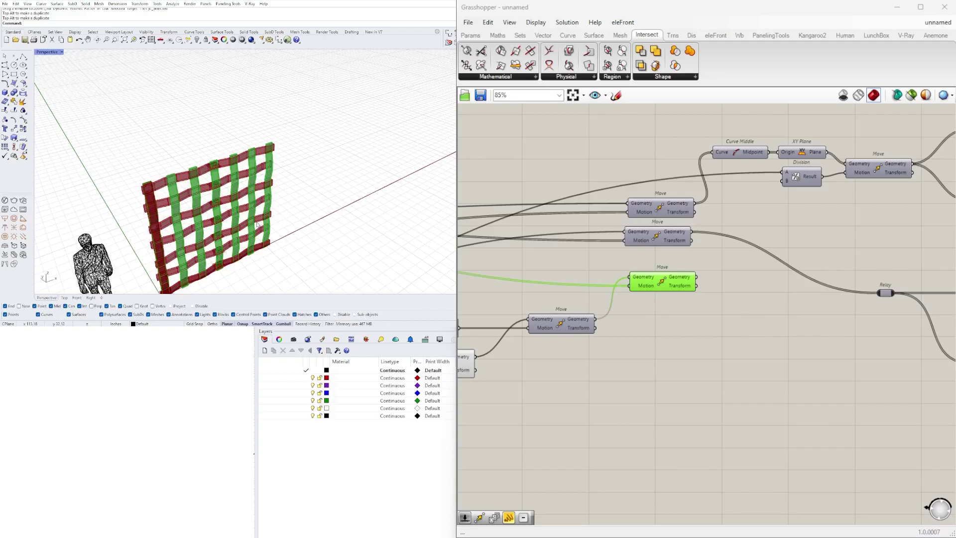
Examine the Join Curves, Offset Curve, Loft and Extrude components that generate the first strip
right_drag(789, 321, 939, 322)
scroll(552, 324, down, 1)
right_drag(553, 323, 939, 308)
right_drag(563, 307, 753, 302)
click(546, 252)
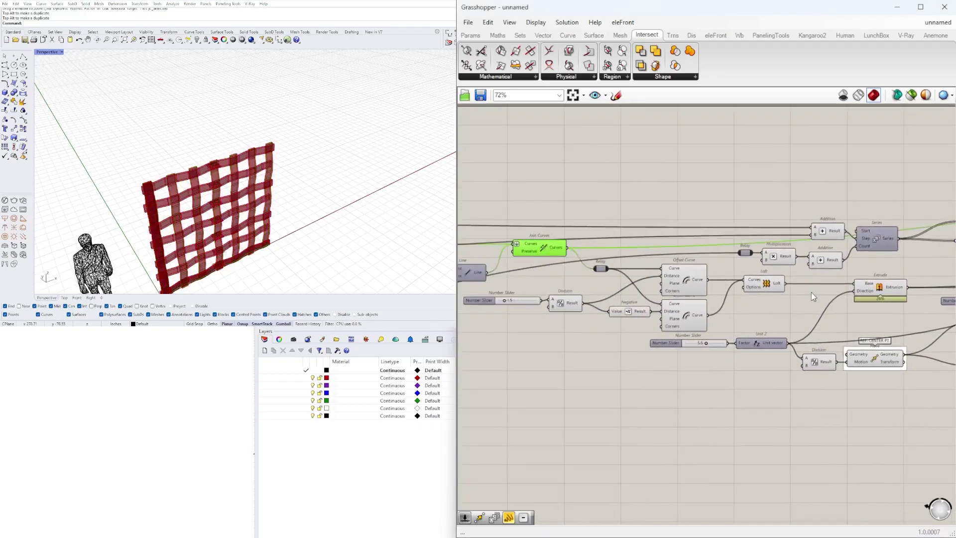
right_drag(642, 267, 660, 282)
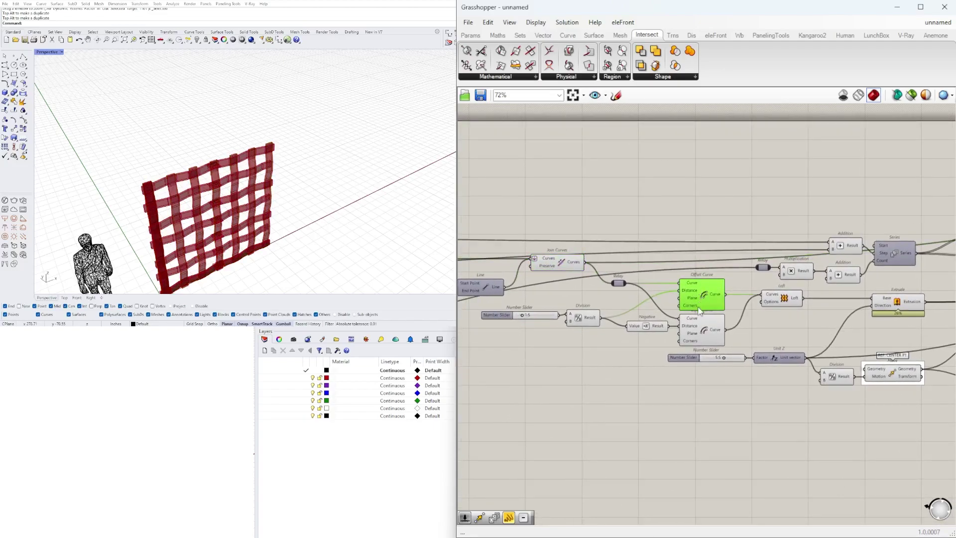
click(785, 305)
right_drag(900, 304, 662, 312)
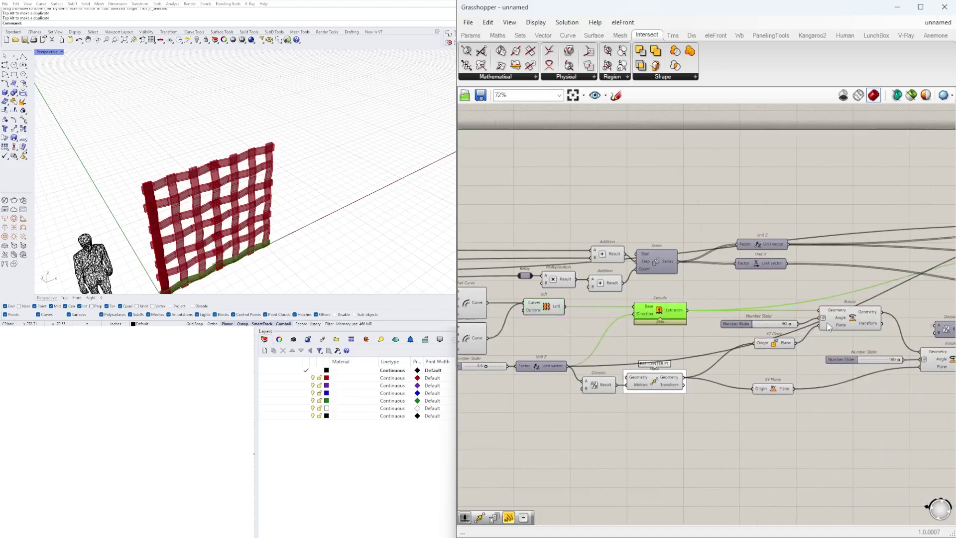
Duplicate the 90-degree Rotate component above the original and feed its Geometry from the Join Curves output
right_drag(854, 316, 945, 287)
scroll(802, 300, up, 1)
scroll(803, 270, down, 4)
scroll(631, 291, up, 5)
scroll(697, 269, down, 8)
drag(669, 259, 781, 252)
scroll(896, 278, up, 6)
scroll(188, 191, up, 6)
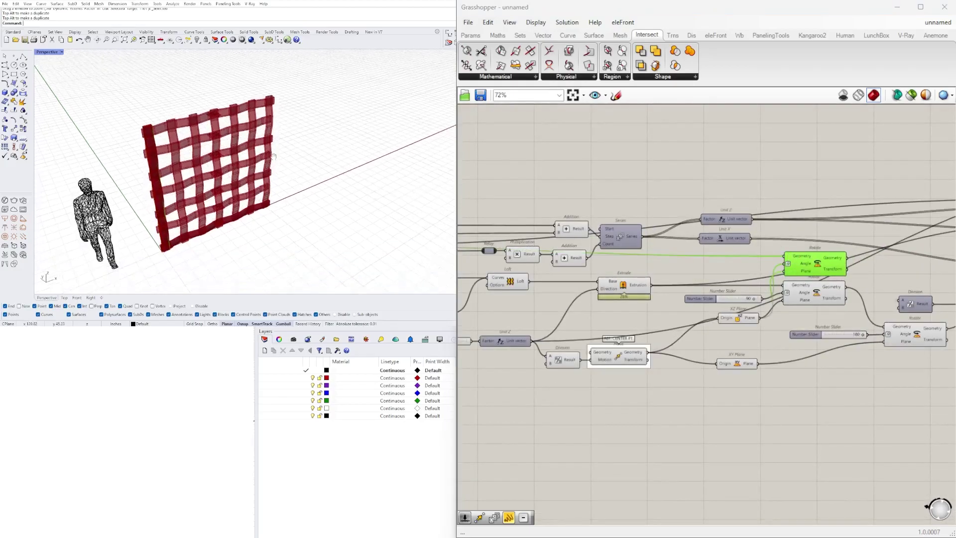
Examine the woven grid of horizontal and vertical strips from several angles and distances
right_drag(188, 191, 195, 212)
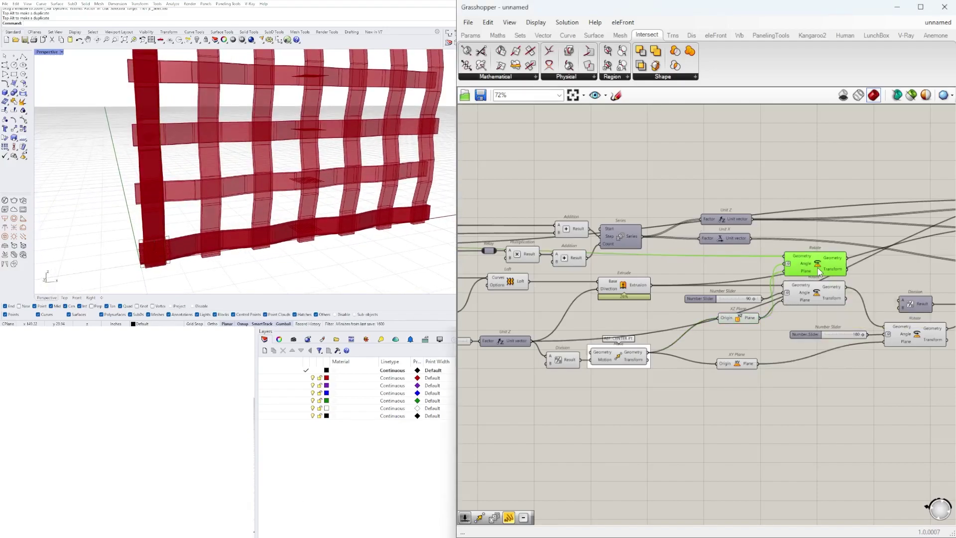
scroll(219, 172, down, 8)
scroll(218, 149, up, 7)
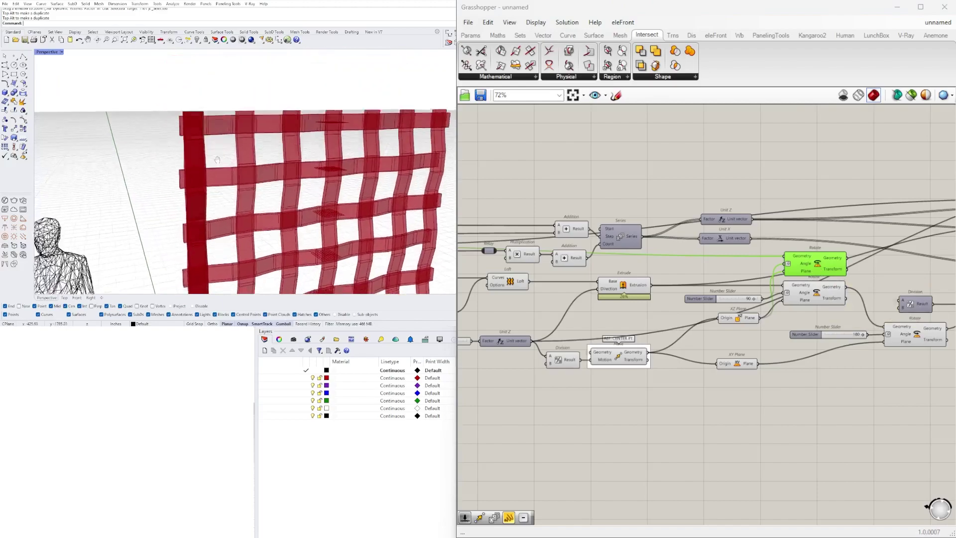
right_drag(933, 307, 653, 292)
scroll(293, 179, down, 4)
right_drag(293, 180, 249, 184)
scroll(234, 184, up, 5)
scroll(698, 295, down, 3)
Turn off the previews of the components that display the array of vertical strips
right_drag(803, 289, 745, 332)
scroll(744, 337, up, 3)
drag(742, 342, 709, 292)
middle_click(708, 292)
click(741, 260)
right_drag(566, 367, 831, 347)
click(753, 338)
middle_click(763, 346)
click(796, 312)
Set the Number Slider driving the angles of the two stacked Rotate components to 90
right_drag(303, 217, 274, 207)
scroll(234, 226, up, 3)
scroll(667, 379, up, 2)
scroll(736, 404, down, 1)
right_drag(747, 406, 920, 368)
scroll(645, 332, up, 2)
scroll(757, 309, down, 1)
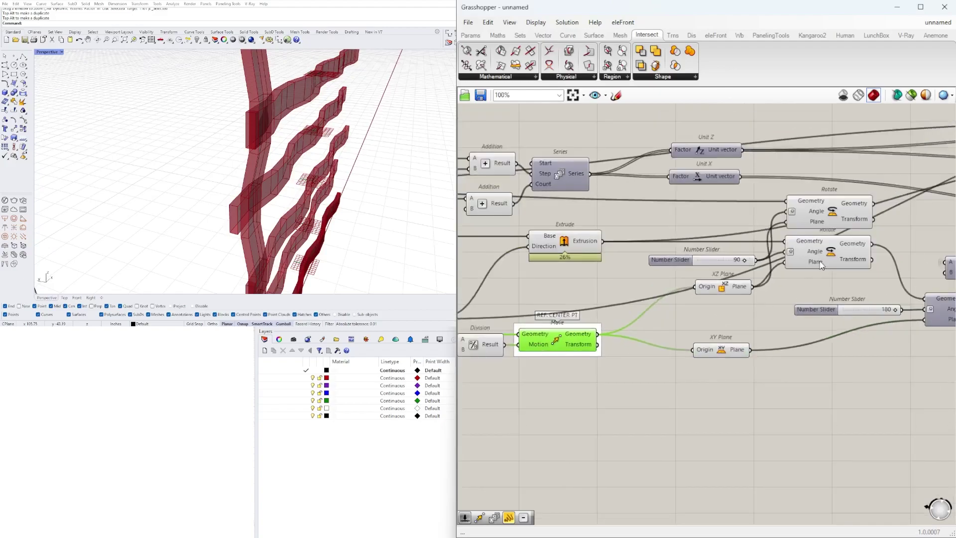
click(829, 252)
scroll(761, 311, up, 3)
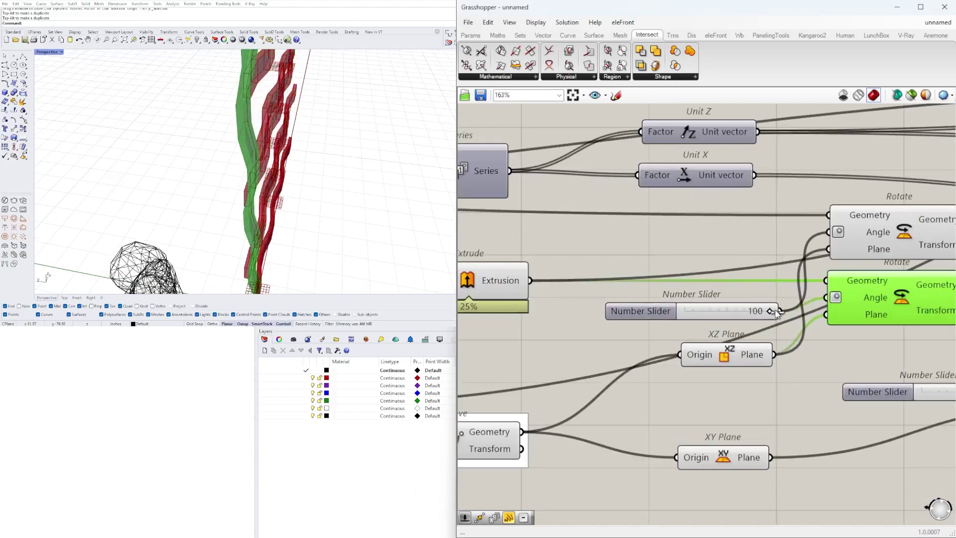
click(749, 312)
text(90)
key(Return)
scroll(732, 334, down, 3)
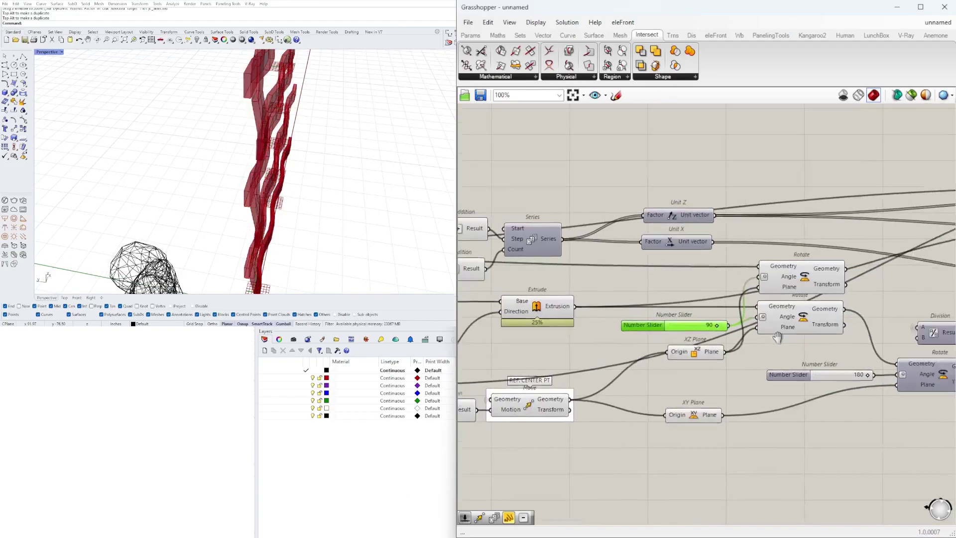
Turn off the preview of the lower 90-degree Rotate component
right_drag(814, 324, 593, 328)
scroll(702, 367, up, 3)
right_click(795, 369)
click(809, 387)
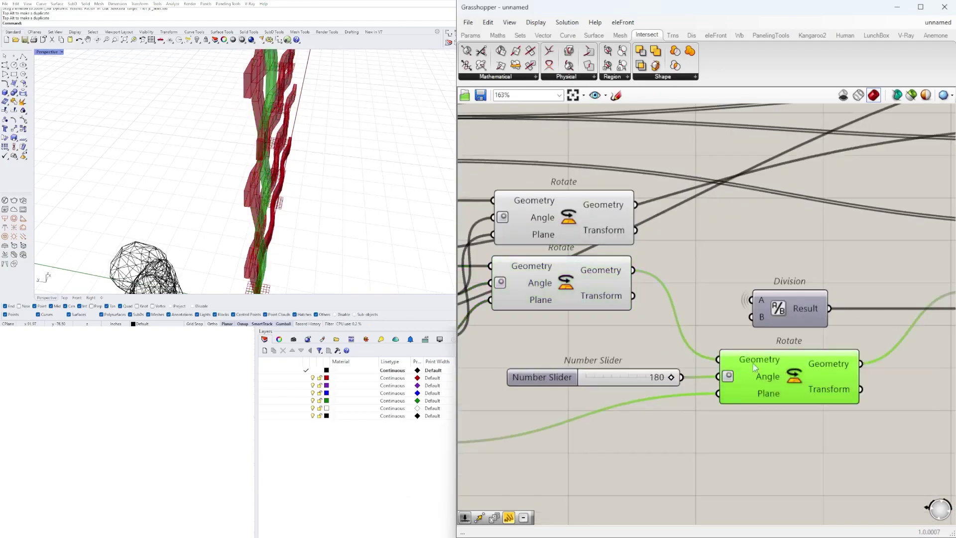
click(570, 277)
right_click(570, 277)
click(584, 297)
scroll(323, 174, down, 2)
right_drag(324, 175, 373, 139)
Turn off the preview of the 180-degree Rotate component that shows the single vertical strip
click(785, 378)
scroll(669, 382, down, 1)
right_drag(495, 396, 799, 366)
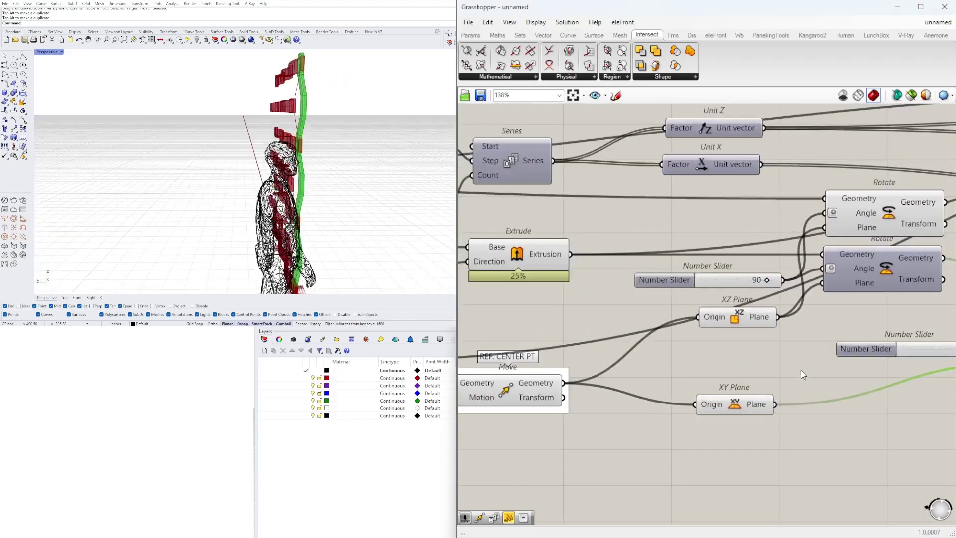
scroll(548, 398, down, 1)
right_drag(547, 398, 646, 372)
right_drag(394, 172, 278, 162)
scroll(299, 182, down, 4)
scroll(730, 300, down, 2)
scroll(308, 214, up, 4)
scroll(242, 205, down, 2)
click(869, 314)
scroll(682, 256, down, 4)
scroll(751, 254, up, 3)
right_drag(725, 273, 848, 276)
right_drag(644, 313, 666, 305)
right_click(792, 327)
click(800, 345)
click(896, 396)
Examine which strips and center planes each List Item component in the horizontal strip branches holds
right_drag(939, 362, 719, 342)
right_drag(625, 343, 840, 329)
click(551, 321)
scroll(558, 298, down, 2)
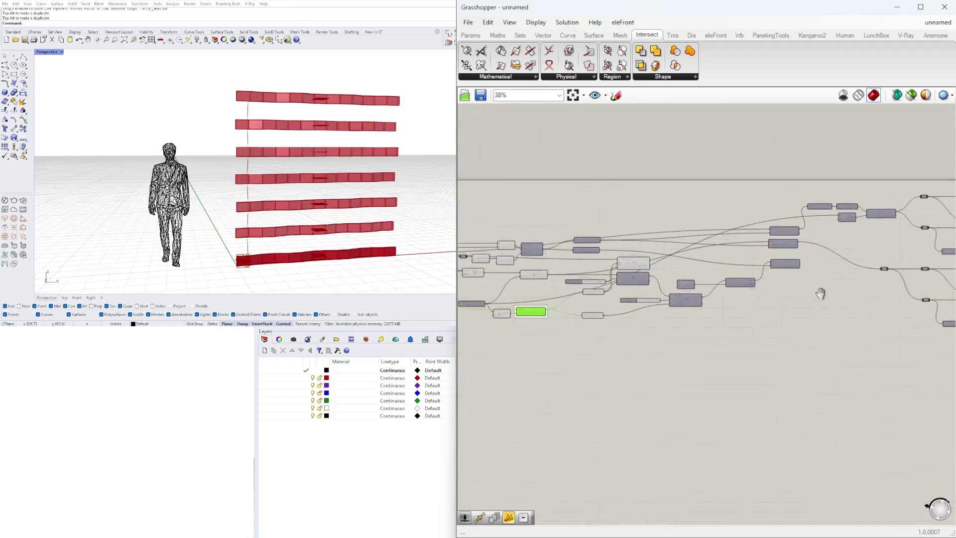
scroll(644, 253, up, 2)
right_drag(936, 253, 553, 269)
scroll(701, 263, down, 1)
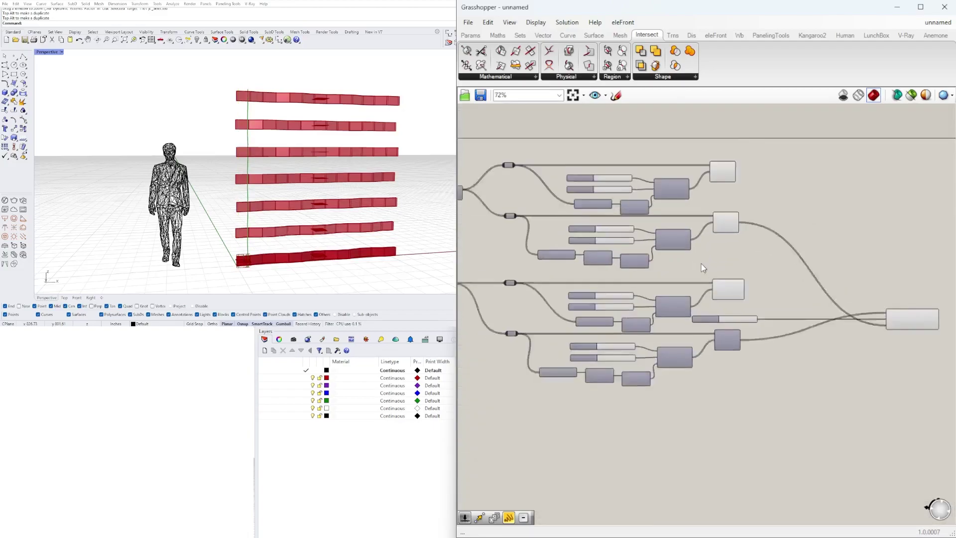
scroll(627, 278, up, 3)
scroll(622, 304, down, 1)
right_drag(625, 307, 663, 323)
scroll(662, 322, down, 3)
drag(768, 203, 849, 331)
click(772, 323)
scroll(770, 327, up, 3)
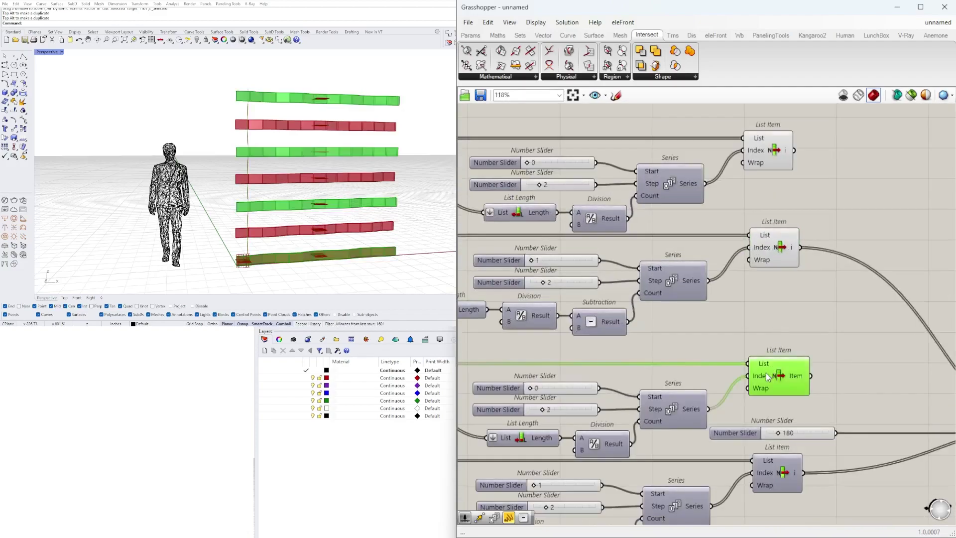
click(766, 244)
scroll(741, 219, down, 2)
right_drag(741, 219, 681, 226)
shift+click(701, 180)
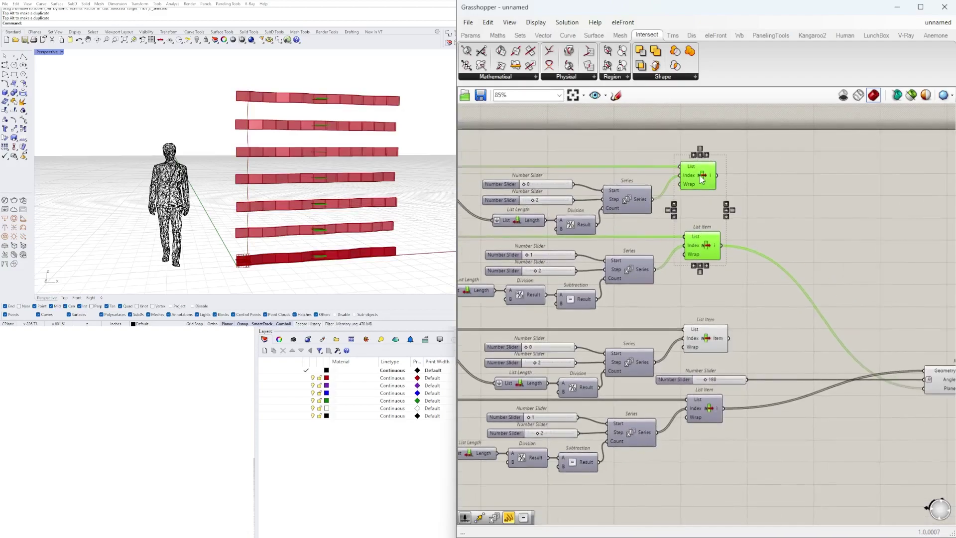
Add a PolyLine component and feed its Vertices from the topmost List Item output
double_click(801, 211)
text(POL)
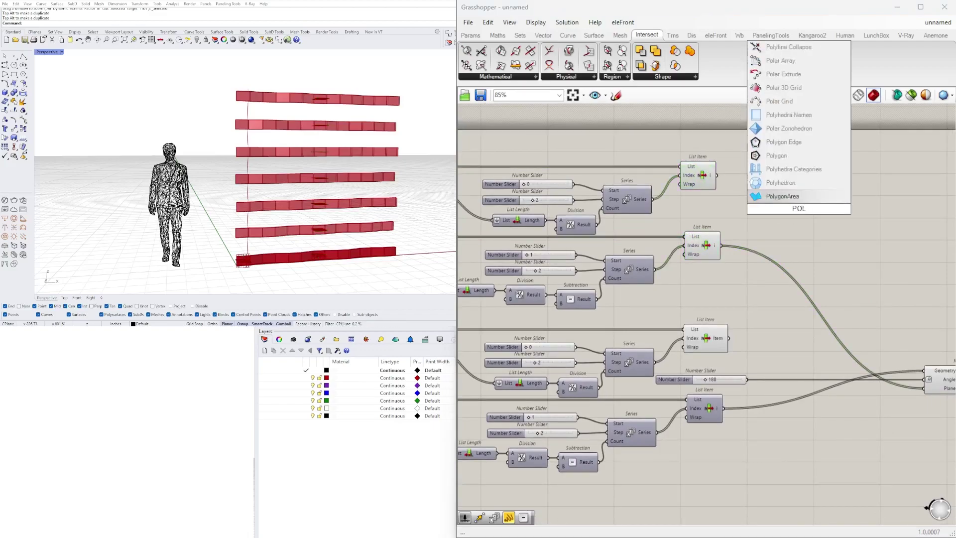
click(767, 183)
drag(716, 175, 755, 208)
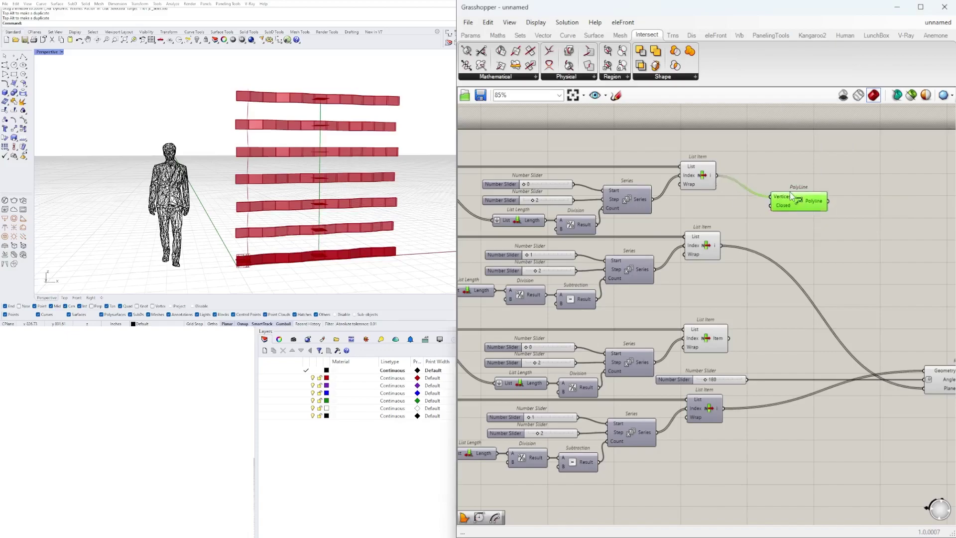
scroll(314, 135, up, 5)
right_drag(308, 135, 289, 132)
drag(809, 181, 815, 182)
Add an XY Plane after the PolyLine and insert a Curve Middle between them so the midpoint drives its Origin
right_drag(865, 194, 823, 211)
double_click(823, 211)
text(xy)
click(815, 200)
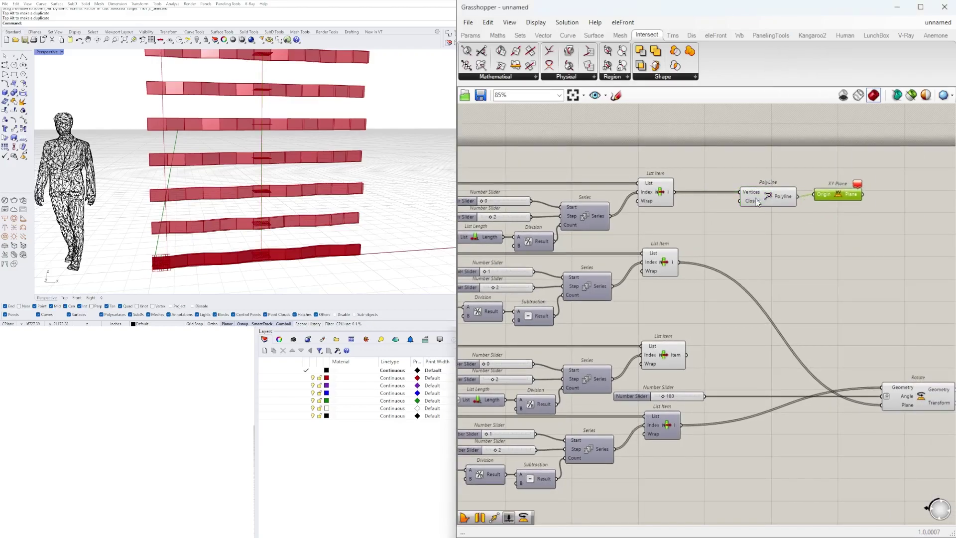
text(Mid)
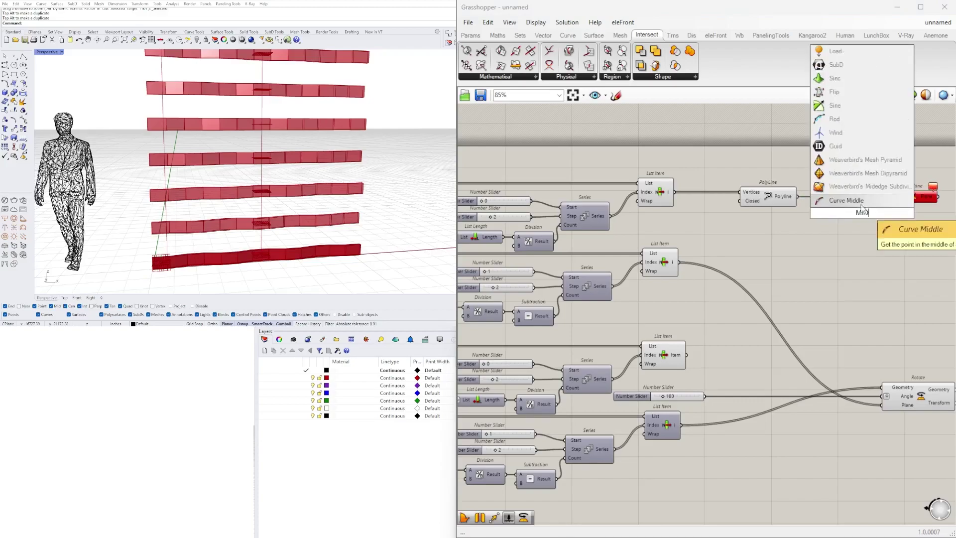
key(Return)
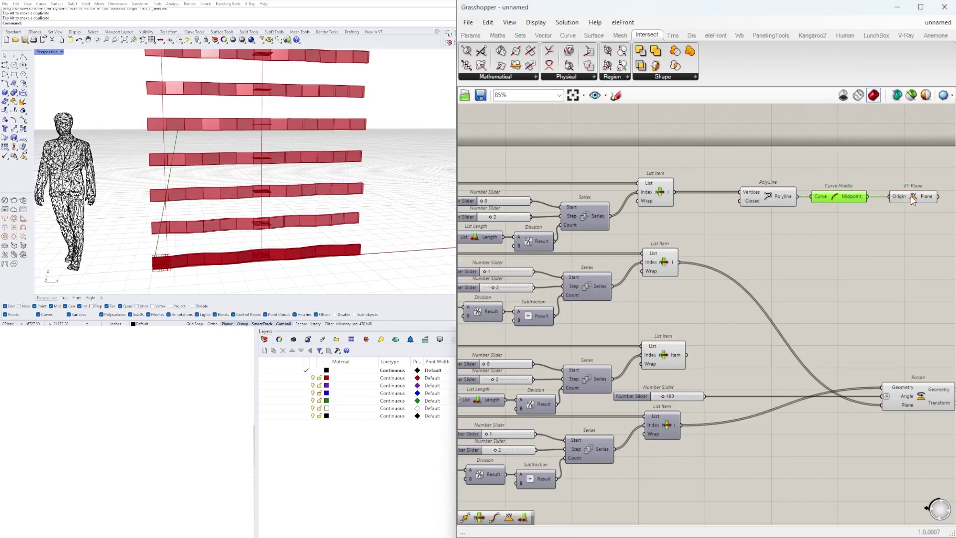
Add a Merge component combining the unrotated strips' List Item with the 180-degree Rotate geometry
right_drag(782, 251, 570, 251)
click(703, 405)
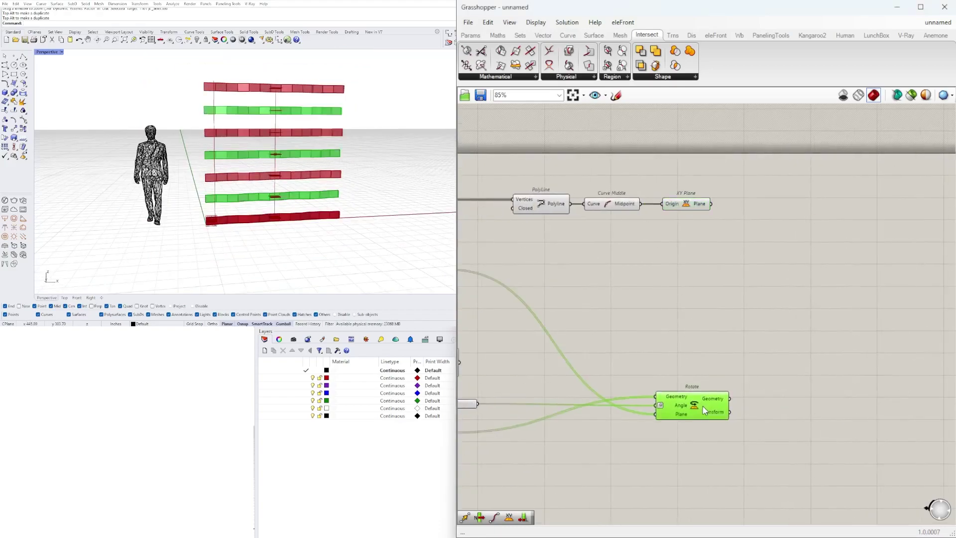
right_drag(664, 397, 837, 347)
scroll(838, 347, down, 1)
scroll(665, 314, up, 1)
shift+click(664, 315)
right_drag(665, 314, 583, 330)
double_click(802, 298)
text(MER)
key(Return)
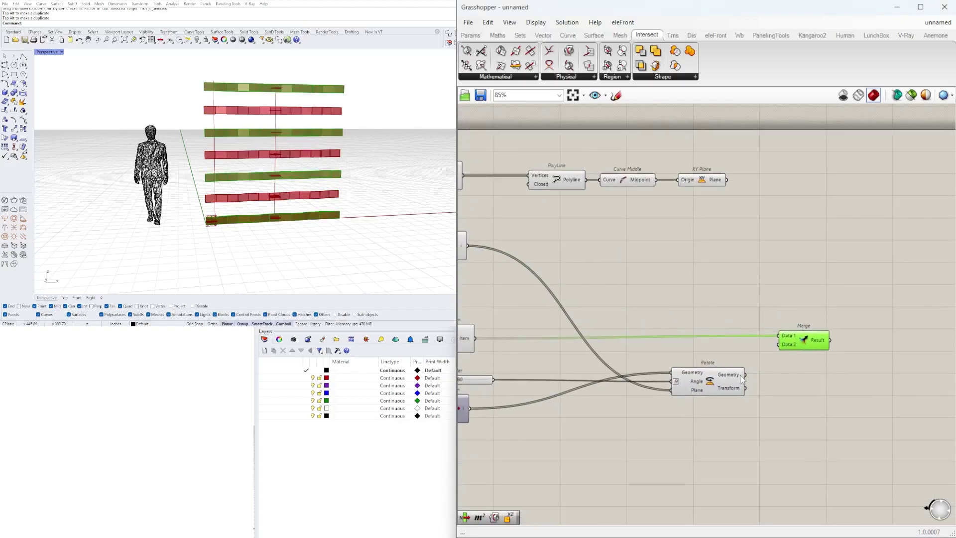
right_drag(811, 350, 877, 328)
Turn off the previews of the strip List Item and the 180-degree Rotate that feed the Merge
click(751, 326)
scroll(751, 329, down, 1)
scroll(824, 390, down, 1)
drag(822, 436, 630, 348)
middle_click(631, 329)
click(664, 299)
click(661, 301)
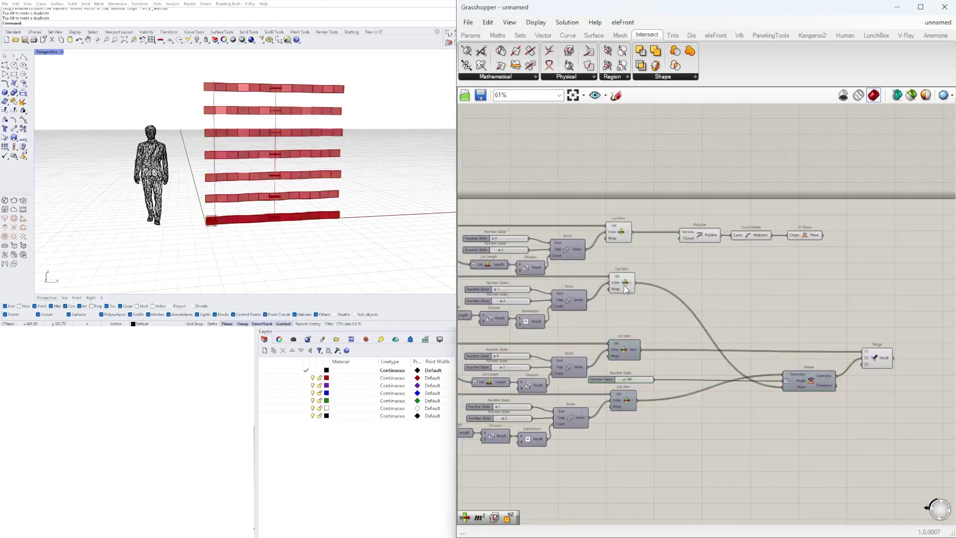
Turn off the previews of the two upper List Item components that supply the center planes
click(622, 285)
middle_click(622, 285)
scroll(622, 284, down, 1)
scroll(654, 261, up, 4)
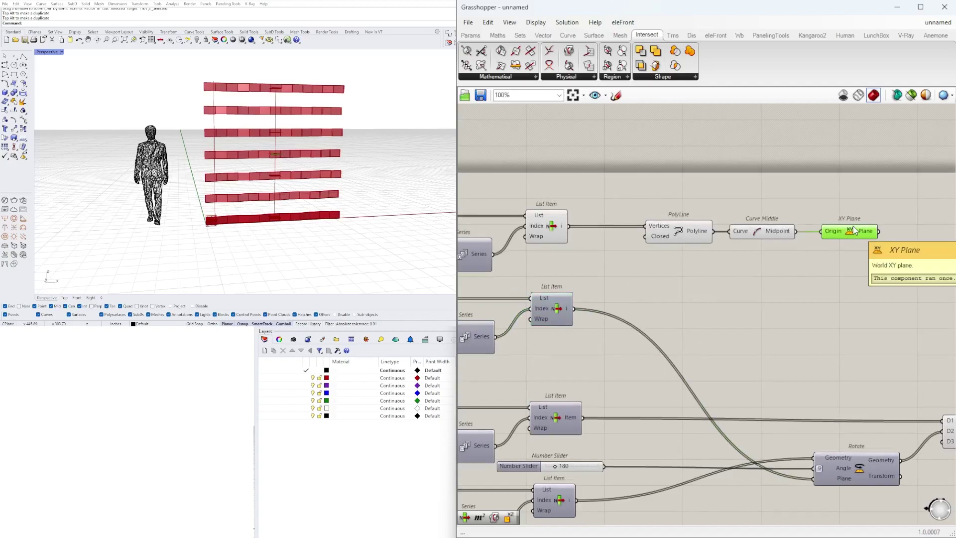
middle_click(539, 222)
click(572, 189)
click(733, 176)
right_drag(936, 294, 741, 306)
click(772, 442)
double_click(731, 354)
text(RO)
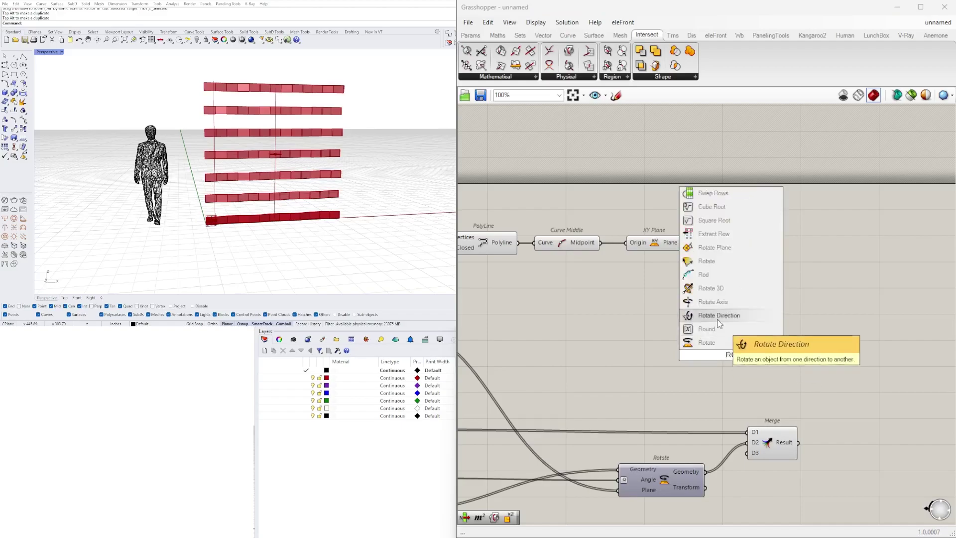
click(660, 245)
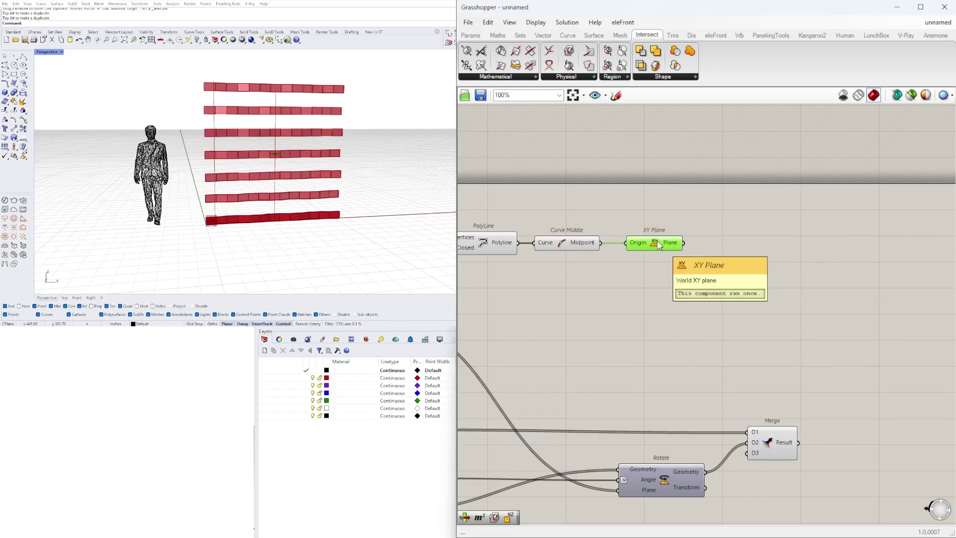
Add an XZ Plane below the XY Plane with its Origin fed by the Curve Middle midpoint
double_click(670, 306)
text(XZ)
click(648, 287)
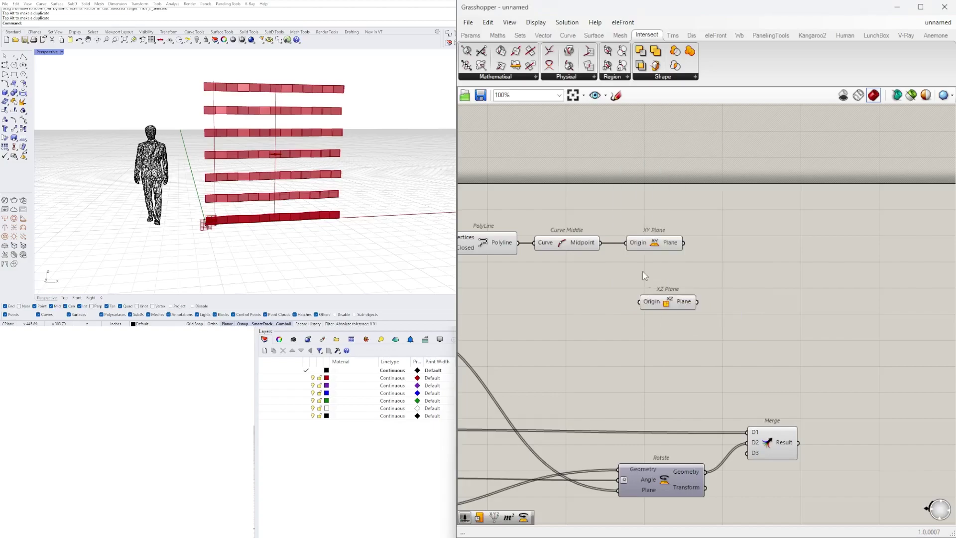
Add a Rotate component with its Angle input in degrees, driven by a Number Slider set to 90
double_click(740, 327)
text(RO)
click(734, 312)
double_click(643, 331)
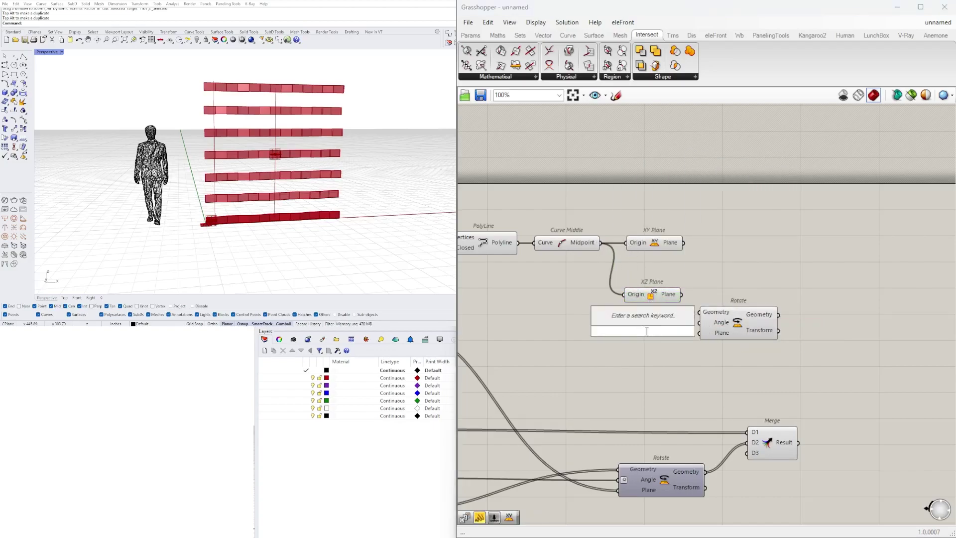
text(9)
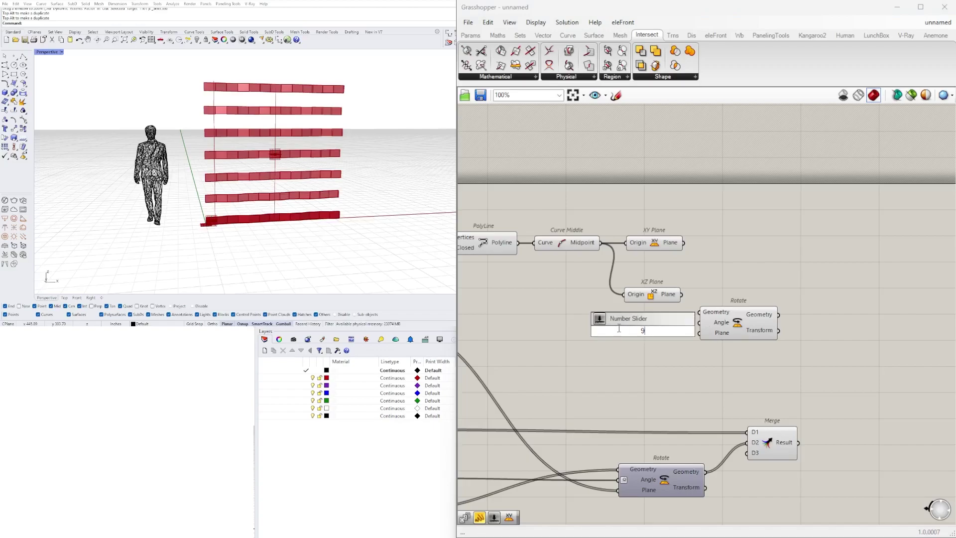
text(0)
key(Return)
right_click(711, 323)
click(722, 384)
Connect the XZ Plane to the new Rotate's Plane input and the Merge result to its Geometry input
drag(685, 332, 691, 323)
drag(737, 330, 752, 334)
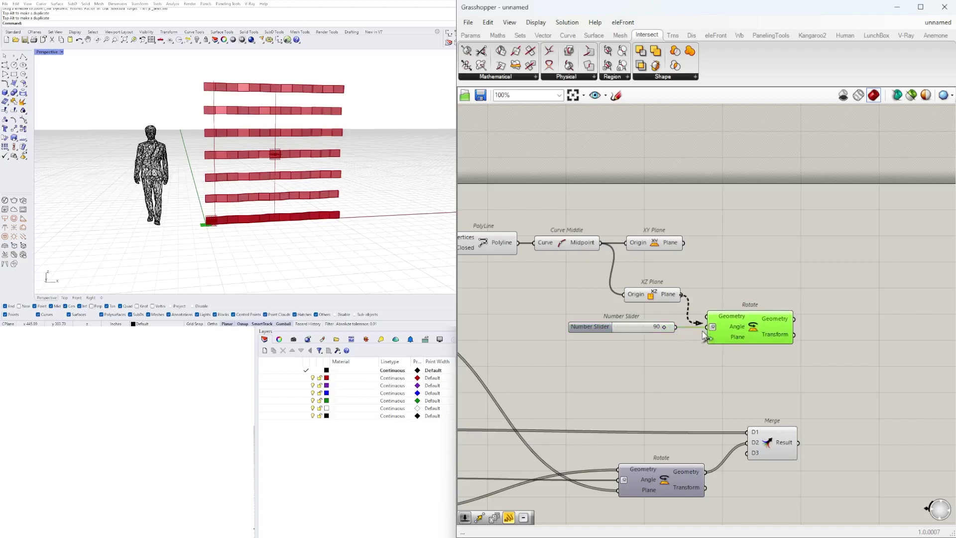
drag(868, 376, 631, 276)
drag(769, 318, 745, 321)
click(854, 327)
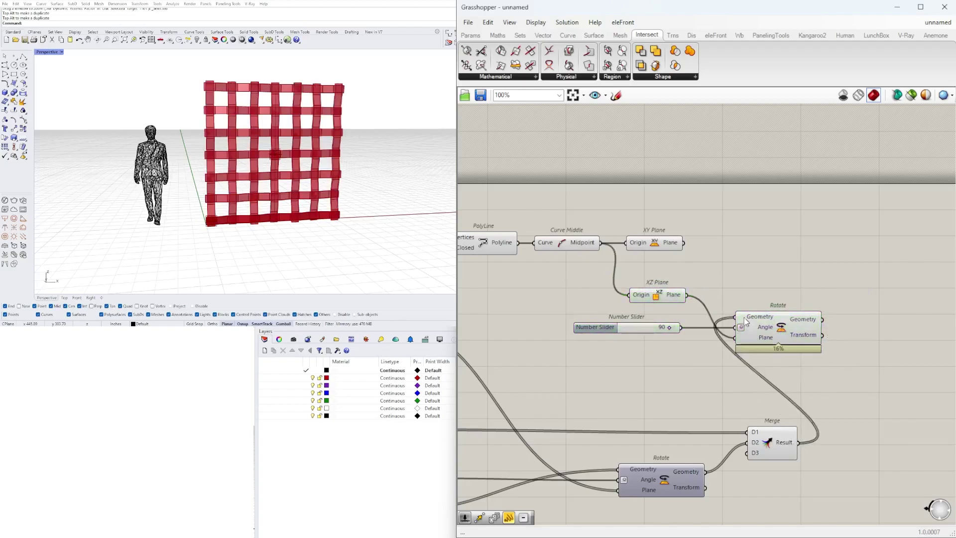
Rearrange the XZ Plane, the 90-degree slider and their Rotate component so they sit around the Merge with clearer wiring
drag(892, 372, 567, 207)
click(769, 290)
drag(856, 369, 668, 320)
drag(778, 340, 907, 390)
click(890, 332)
drag(719, 380, 689, 374)
drag(695, 320, 715, 331)
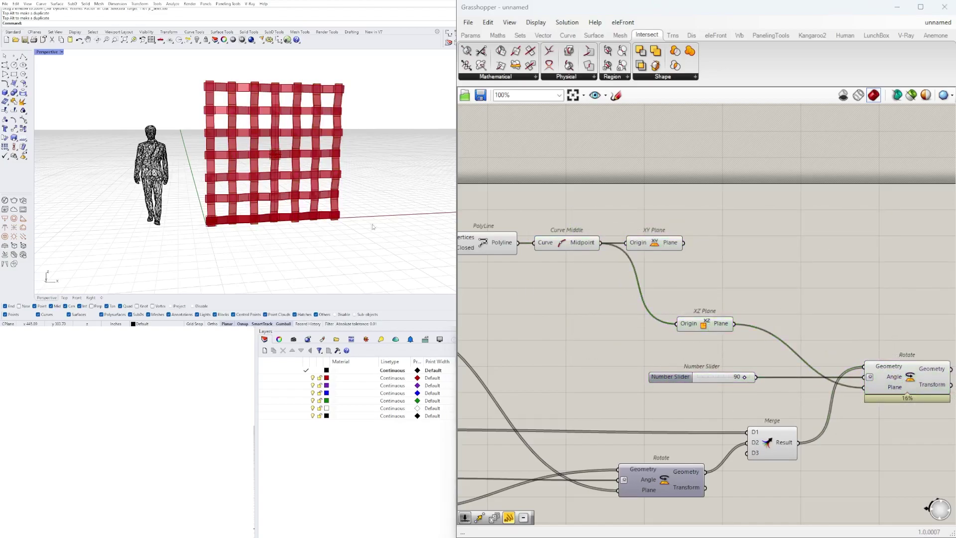
Examine how the rotated vertical strips cross the horizontal ones, highlighting the new Rotate output
right_drag(181, 167, 278, 167)
scroll(201, 164, up, 5)
scroll(625, 301, down, 2)
right_drag(835, 354, 714, 343)
scroll(714, 342, up, 1)
click(715, 343)
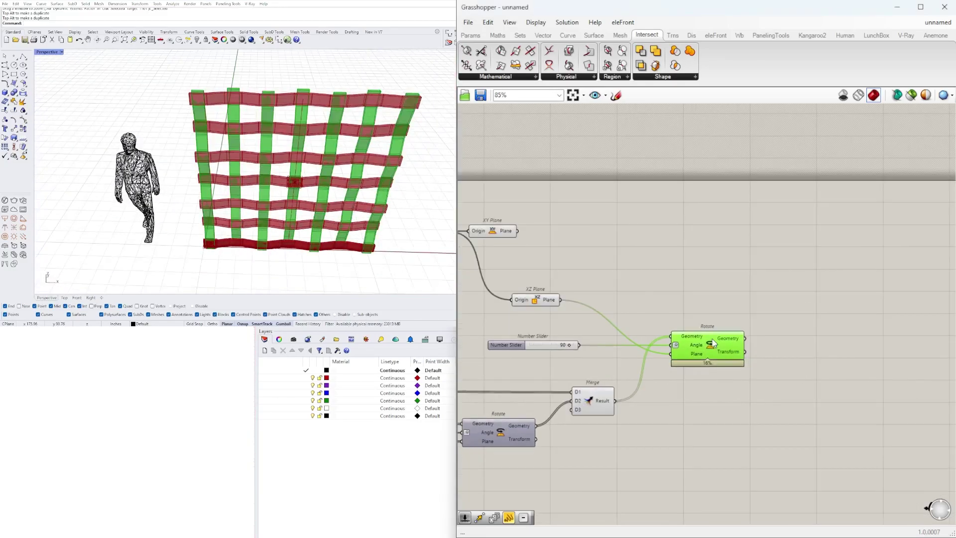
scroll(337, 193, up, 4)
right_drag(279, 195, 238, 188)
Shift the new Rotate component further along the chain and place the XY Plane component above it
drag(719, 348, 745, 345)
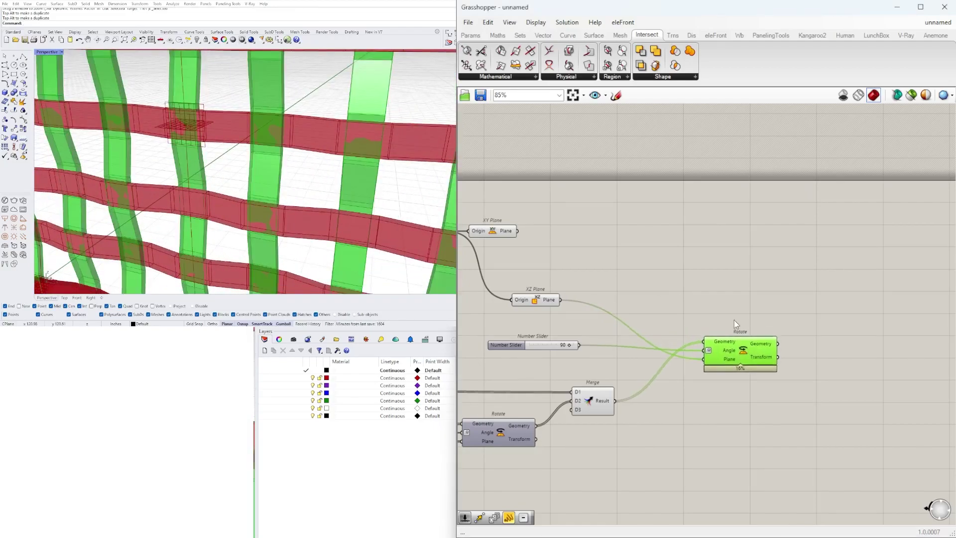
drag(486, 233, 490, 234)
click(736, 352)
drag(774, 321, 519, 364)
scroll(752, 342, down, 2)
click(576, 351)
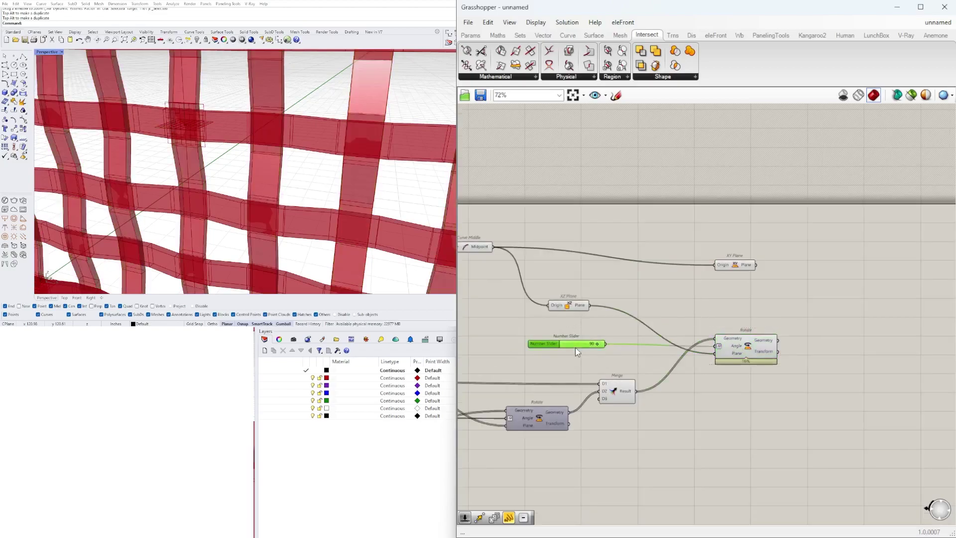
Duplicate the 90-degree slider and its Rotate component above the originals, keeping the Merge and XZ Plane connections
drag(839, 369, 659, 320)
drag(736, 344, 867, 404)
click(733, 341)
click(799, 352)
drag(896, 439, 802, 375)
alt+drag(876, 402, 868, 331)
click(817, 284)
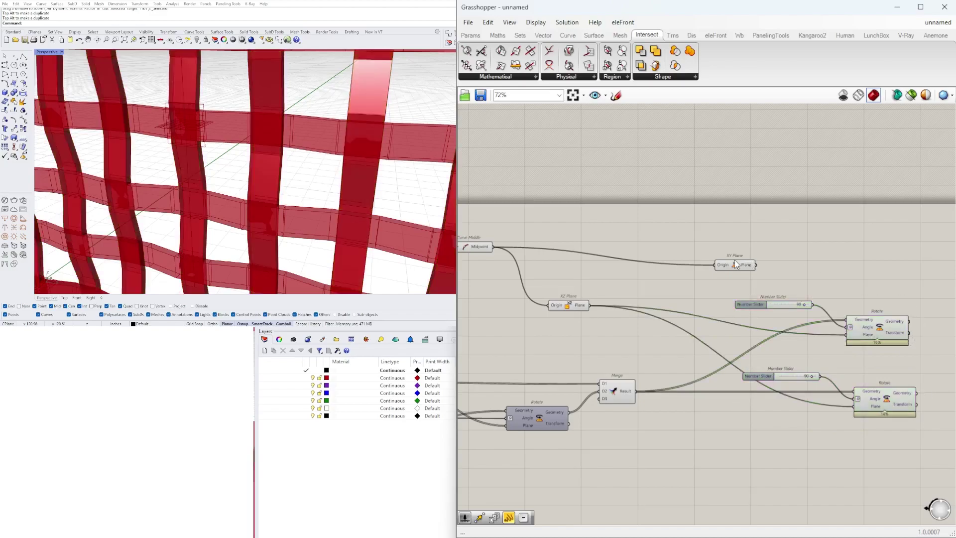
Undo the duplication of the 90-degree slider and its Rotate component
click(881, 397)
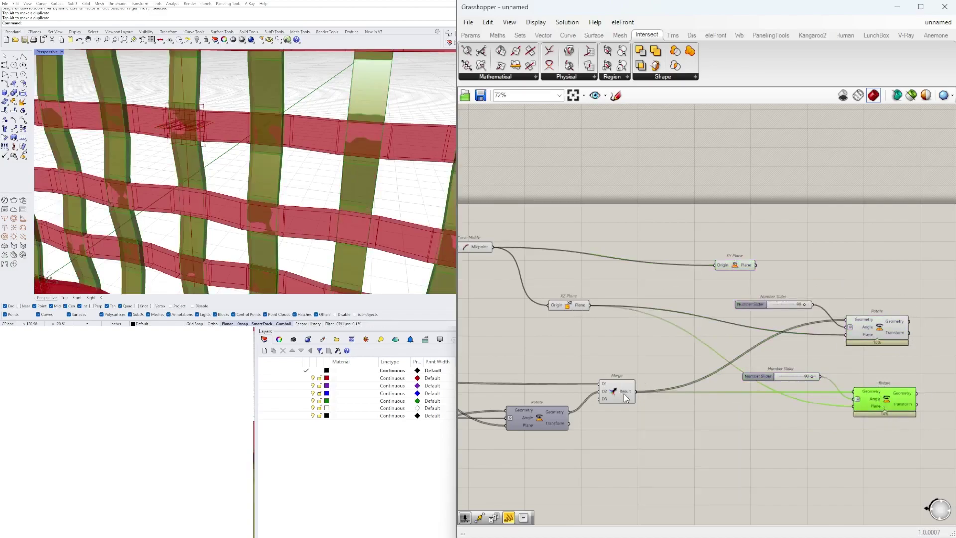
click(627, 348)
key(ctrl+z)
click(893, 400)
right_drag(408, 170, 316, 164)
Move the remaining 90-degree slider and its Rotate component up, closer to the XZ Plane component
click(834, 323)
right_drag(834, 323, 747, 315)
drag(669, 368, 661, 310)
drag(797, 392, 774, 334)
click(823, 333)
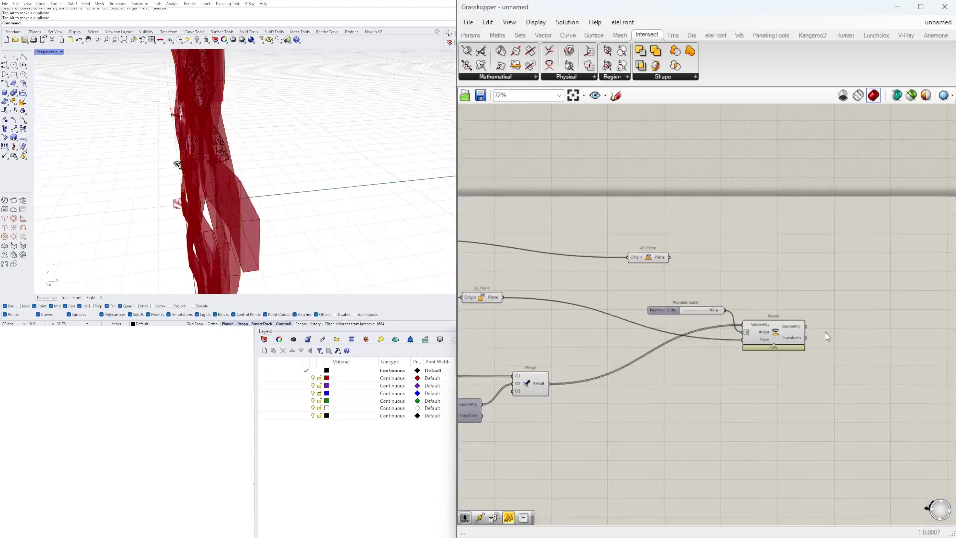
Duplicate the Rotate component above the original, feeding it the first Rotate's Geometry output and the XY Plane
click(780, 342)
alt+drag(847, 372, 844, 288)
scroll(288, 162, down, 6)
right_drag(328, 169, 287, 452)
scroll(806, 275, up, 3)
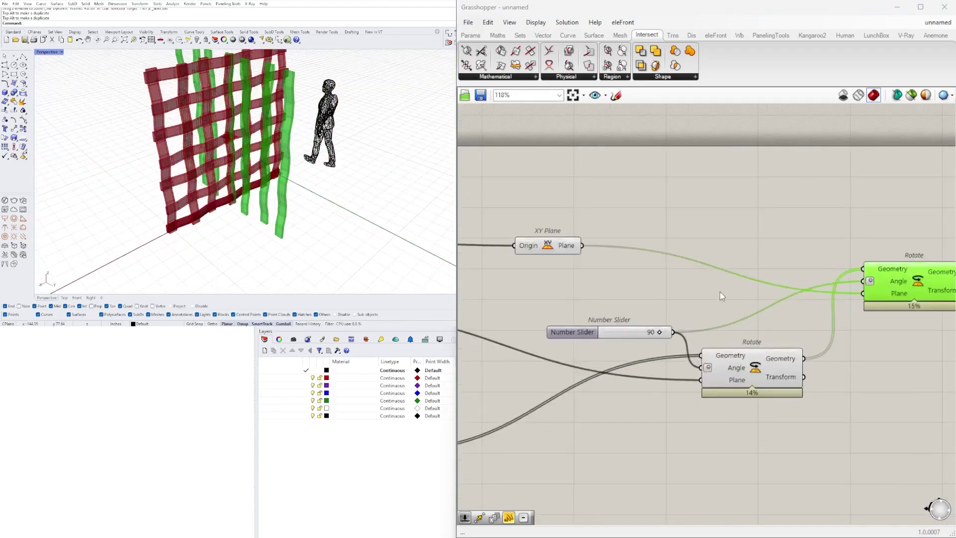
Add a 180 number slider above the XY Plane and connect it to the second Rotate's Angle input
click(717, 291)
click(559, 332)
alt+drag(560, 337, 730, 243)
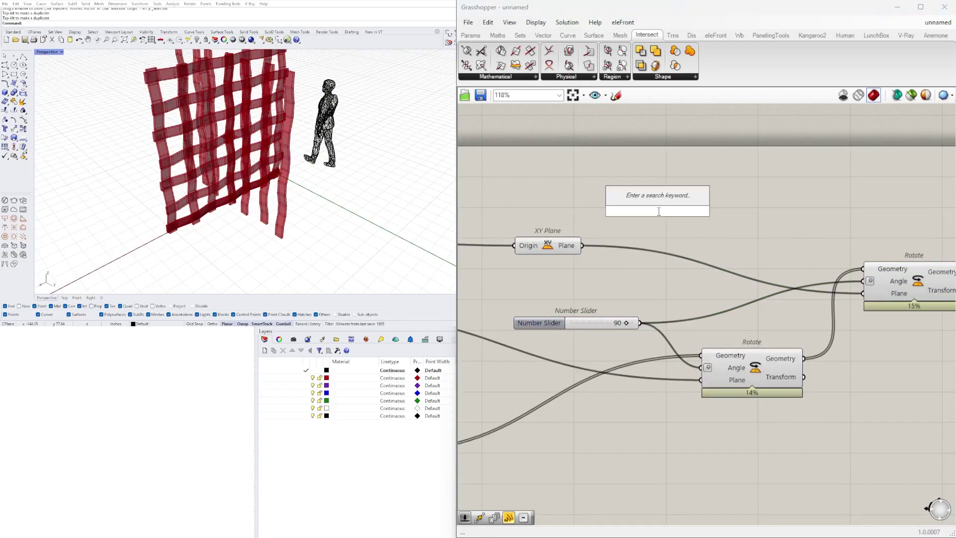
key(Return)
drag(869, 283, 865, 281)
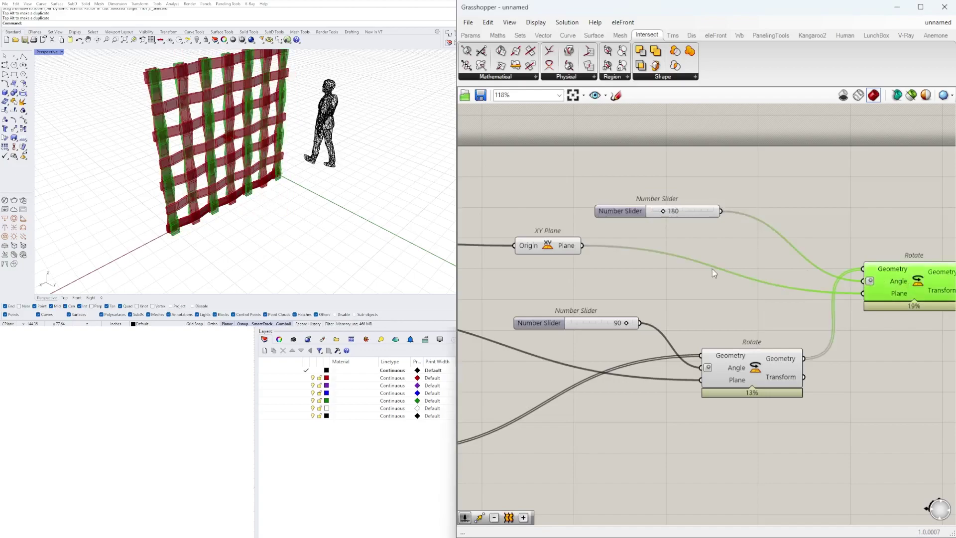
Turn off the preview of the first Rotate and the XY Plane components
drag(795, 429, 711, 306)
middle_click(710, 306)
click(738, 277)
drag(592, 281, 534, 231)
middle_click(534, 230)
click(567, 200)
Examine how the flipped vertical strips overlap the horizontal ones in the perspective, top and right views
scroll(222, 141, up, 10)
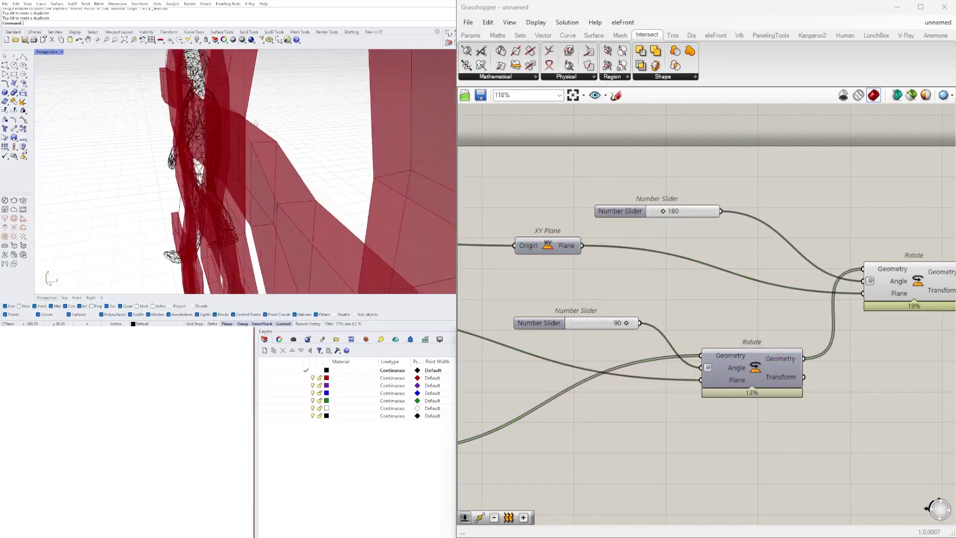
right_drag(222, 141, 279, 131)
scroll(280, 131, down, 10)
scroll(269, 83, up, 8)
right_drag(270, 84, 137, 90)
double_click(50, 54)
scroll(297, 210, up, 4)
scroll(304, 214, down, 7)
scroll(338, 266, up, 5)
scroll(341, 271, down, 5)
scroll(350, 249, up, 5)
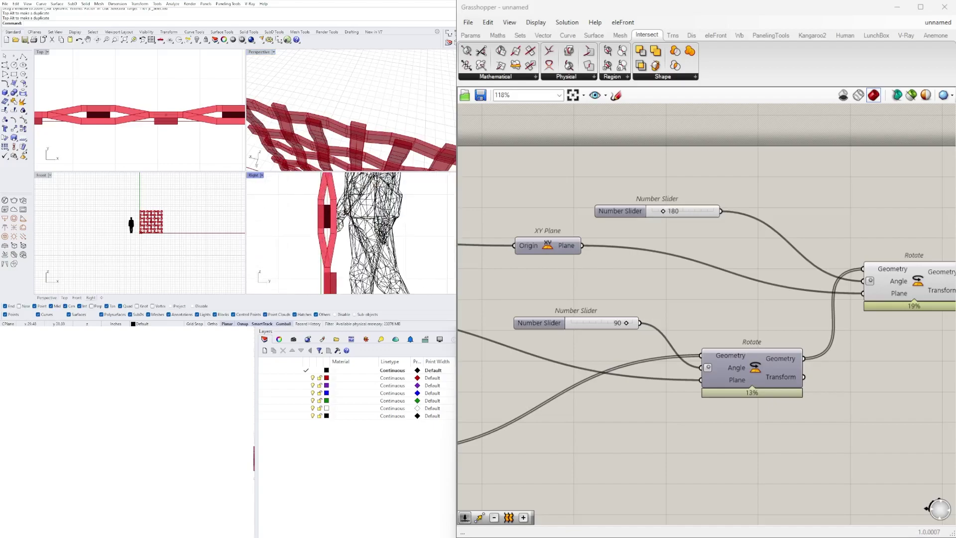
Restore the single perspective view and examine the strip crossings produced by the second Rotate
right_drag(597, 187, 597, 184)
right_drag(358, 129, 257, 51)
double_click(257, 55)
scroll(256, 171, up, 10)
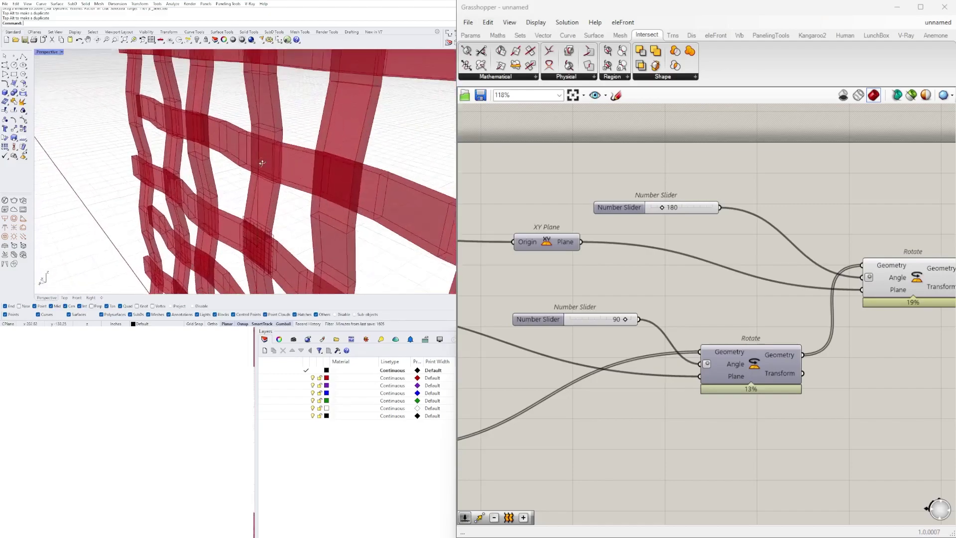
mouse_move(209, 156)
right_down()
mouse_move(181, 161)
mouse_move(290, 160)
mouse_move(215, 140)
mouse_move(189, 160)
mouse_move(203, 156)
right_up()
right_drag(814, 295, 613, 282)
drag(696, 257, 697, 253)
right_drag(239, 153, 202, 199)
click(716, 222)
click(723, 246)
drag(723, 250, 732, 234)
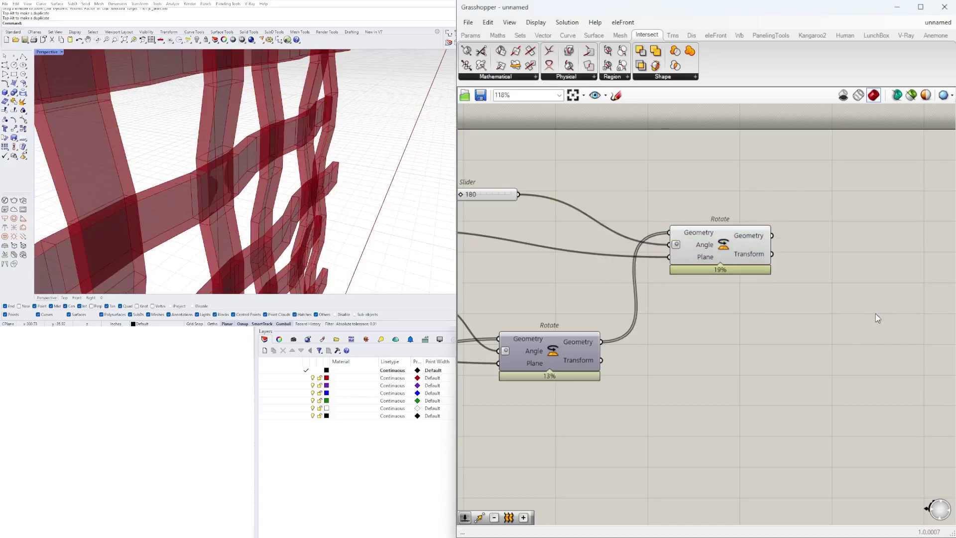
Add a Move component and connect the second Rotate's Geometry output to its Geometry input
double_click(872, 312)
text(MO)
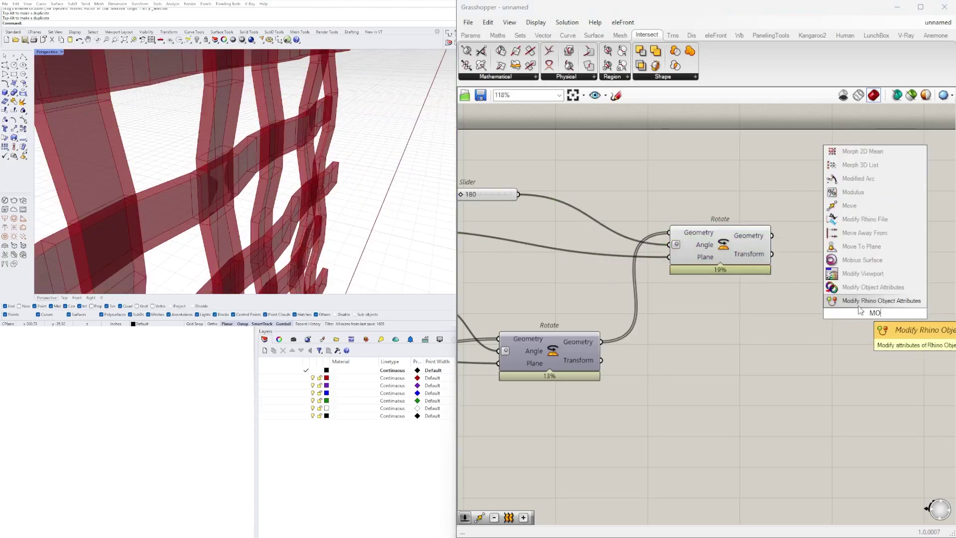
click(849, 205)
drag(771, 235, 914, 189)
double_click(749, 177)
click(746, 279)
Connect the 1.0 slider that drives the curve offsets to the Move's Motion input, passing the wire through a relay
scroll(747, 281, down, 6)
right_drag(744, 295, 943, 341)
scroll(576, 293, up, 4)
right_drag(655, 357, 751, 379)
right_drag(507, 279, 636, 281)
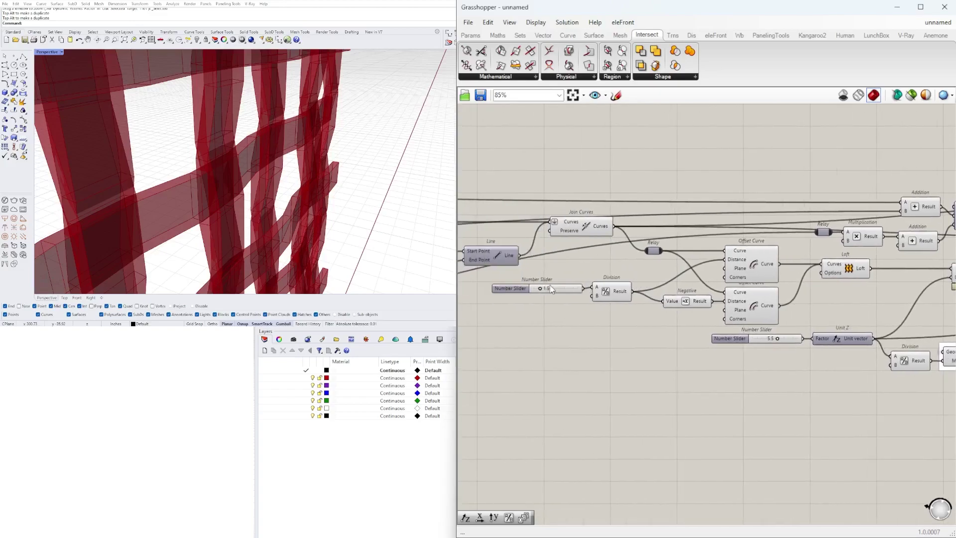
scroll(550, 288, down, 5)
scroll(528, 280, down, 2)
scroll(527, 280, up, 3)
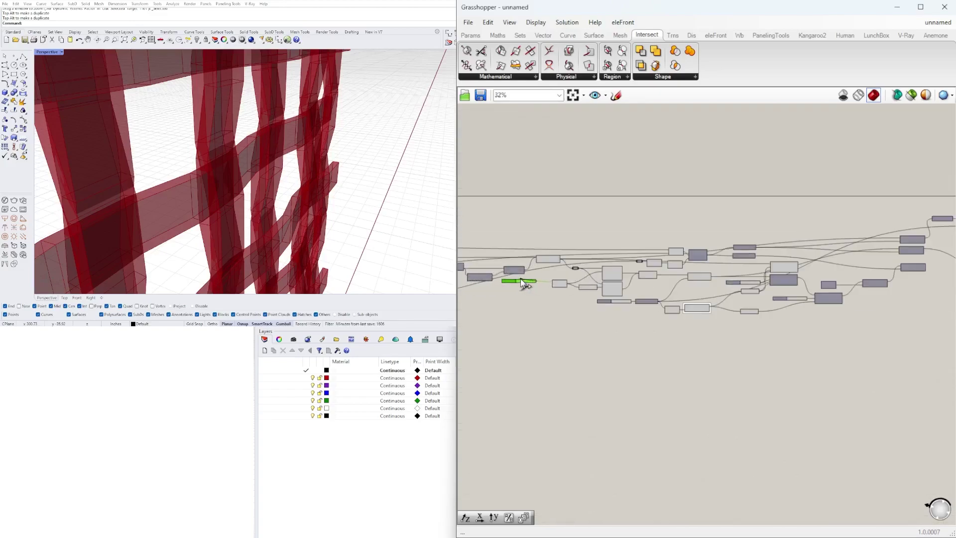
scroll(527, 280, down, 9)
drag(528, 280, 762, 151)
scroll(695, 279, up, 10)
scroll(736, 257, up, 3)
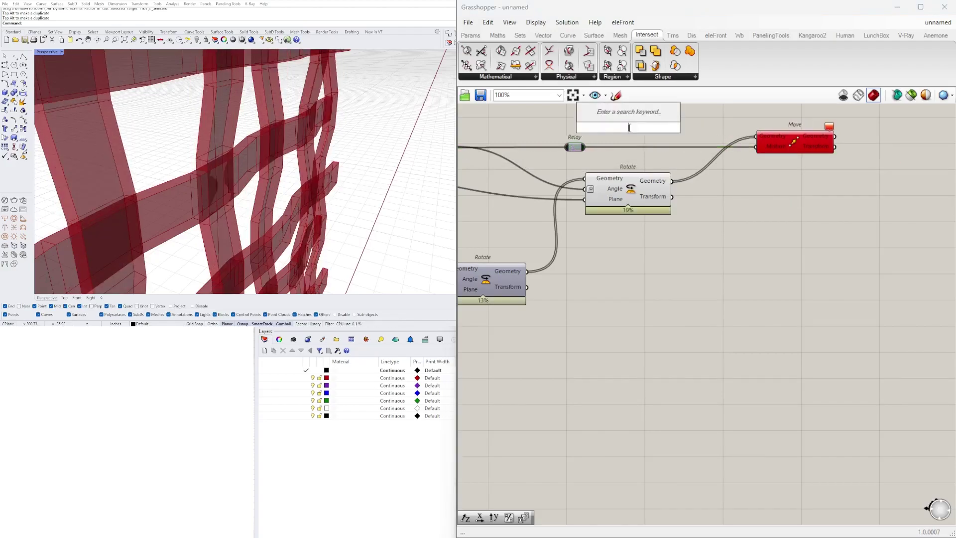
Insert a Unit Y vector between the relay and the Move's Motion input
text(Y)
click(601, 115)
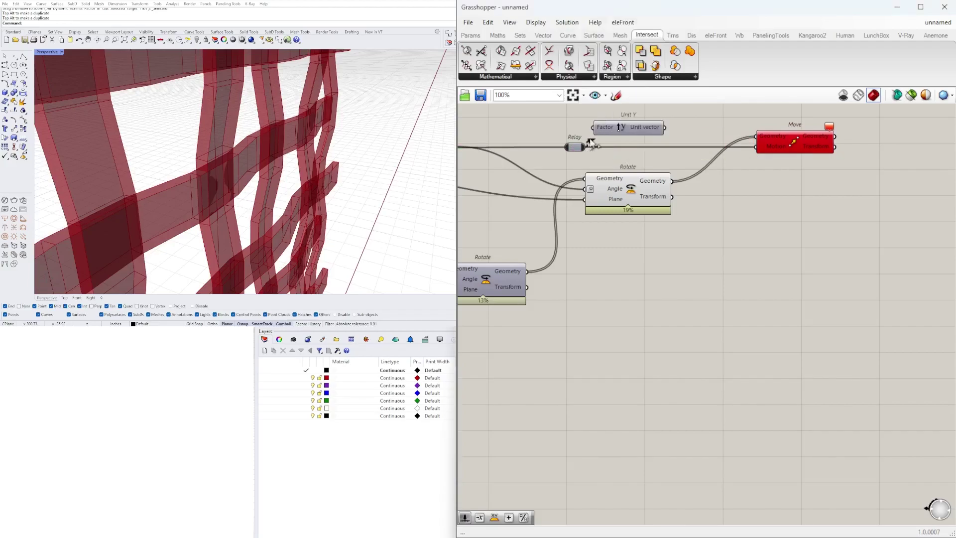
drag(665, 127, 756, 146)
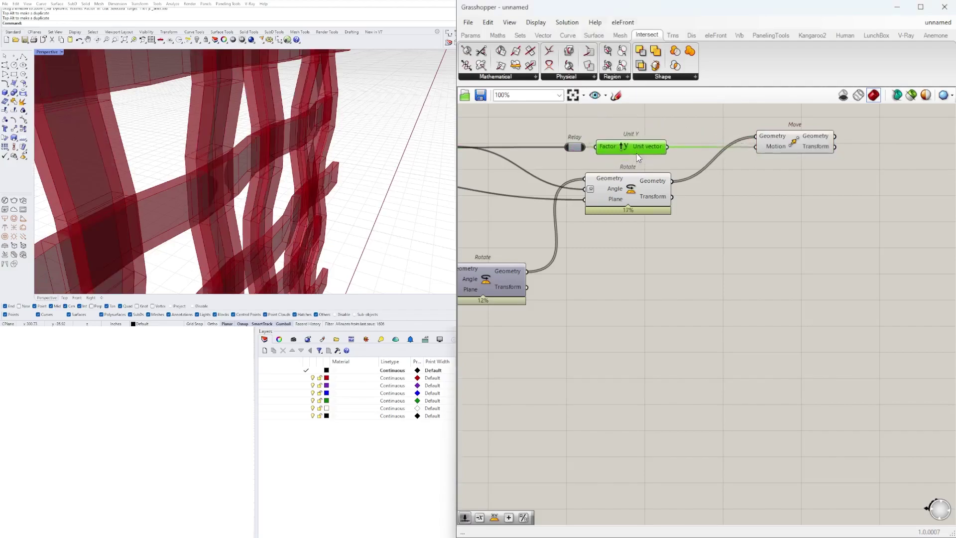
Turn off the preview of the second Rotate component and check the moved strips
click(594, 175)
middle_click(593, 175)
click(620, 150)
mouse_move(249, 199)
right_down()
mouse_move(281, 160)
mouse_move(295, 159)
mouse_move(277, 156)
mouse_move(381, 162)
mouse_move(292, 150)
mouse_move(275, 137)
mouse_move(201, 165)
mouse_move(277, 129)
mouse_move(245, 89)
mouse_move(258, 89)
mouse_move(236, 147)
mouse_move(277, 179)
mouse_move(386, 130)
mouse_move(341, 135)
right_up()
Add a Negative component near the Unit Y vector
right_drag(695, 275, 663, 350)
scroll(642, 187, up, 1)
click(642, 188)
double_click(641, 185)
text(N)
click(626, 175)
Wire the Negative component between Unit Y and the Move's Motion input, aligning the components in a row
scroll(638, 216, up, 3)
drag(630, 231, 595, 172)
drag(630, 233, 596, 172)
click(654, 215)
drag(625, 231, 585, 163)
drag(618, 170, 686, 218)
drag(764, 211, 801, 237)
drag(712, 205, 703, 226)
drag(841, 224, 843, 224)
right_drag(388, 142, 235, 139)
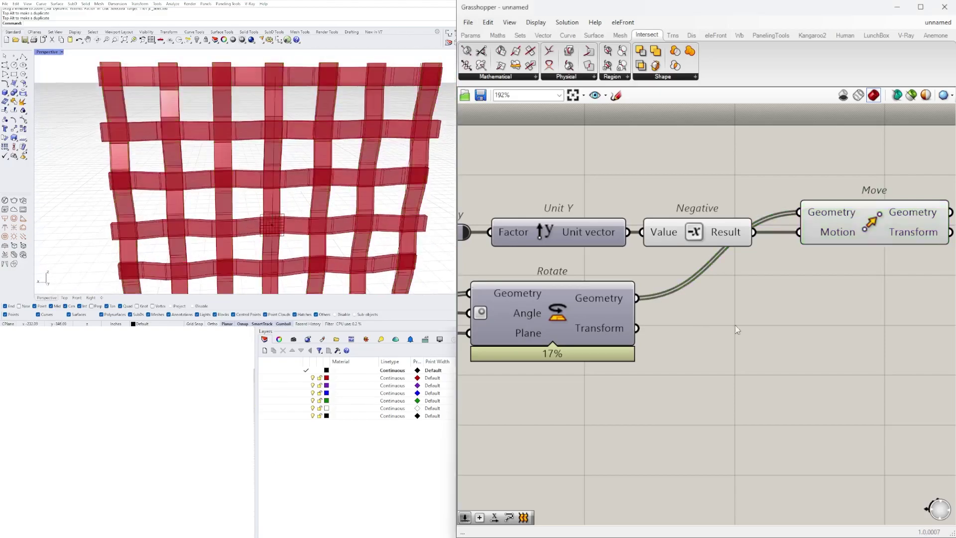
Add a Custom Preview component beyond the Move and set its Geometry input's wire display to hidden
click(700, 331)
scroll(852, 296, down, 3)
drag(837, 255, 897, 255)
click(851, 348)
right_drag(852, 347, 539, 361)
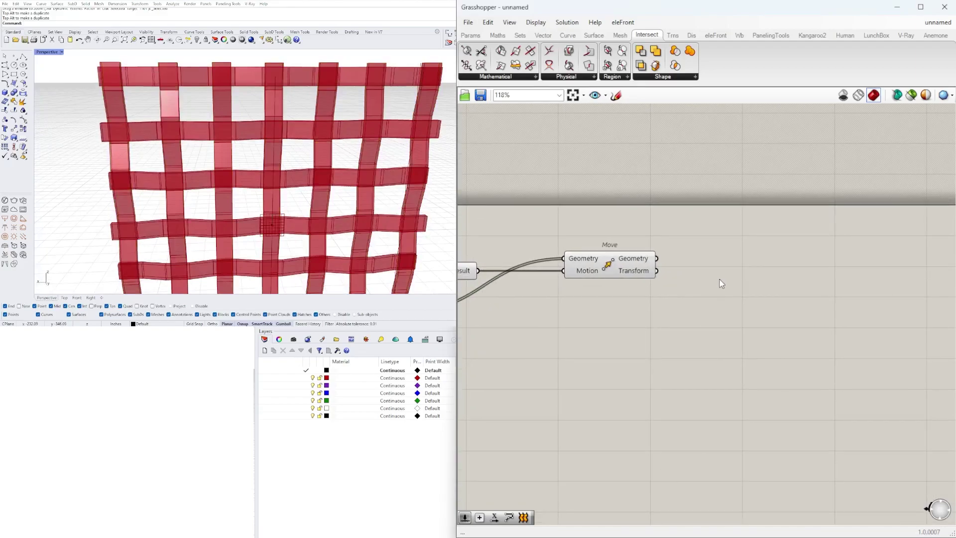
double_click(721, 283)
text(CUST)
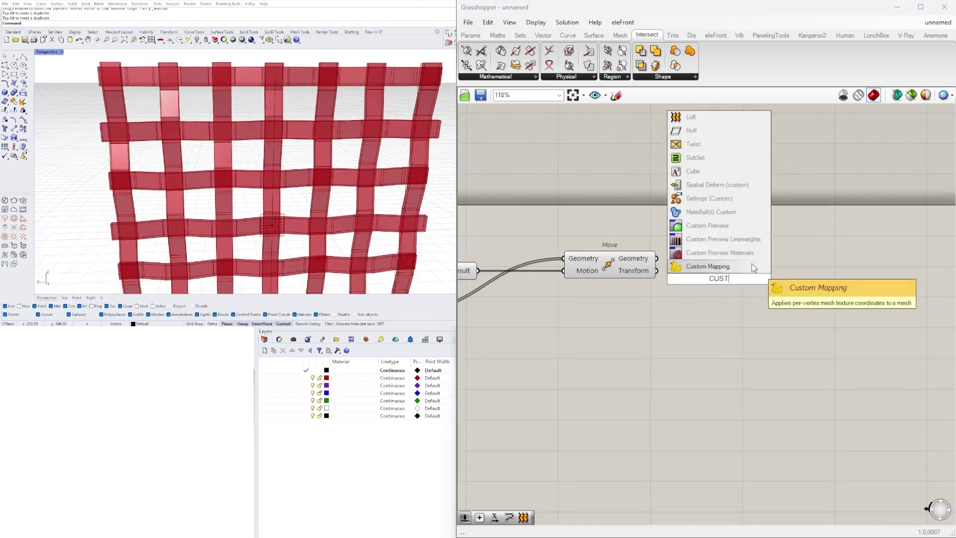
click(732, 226)
right_click(789, 281)
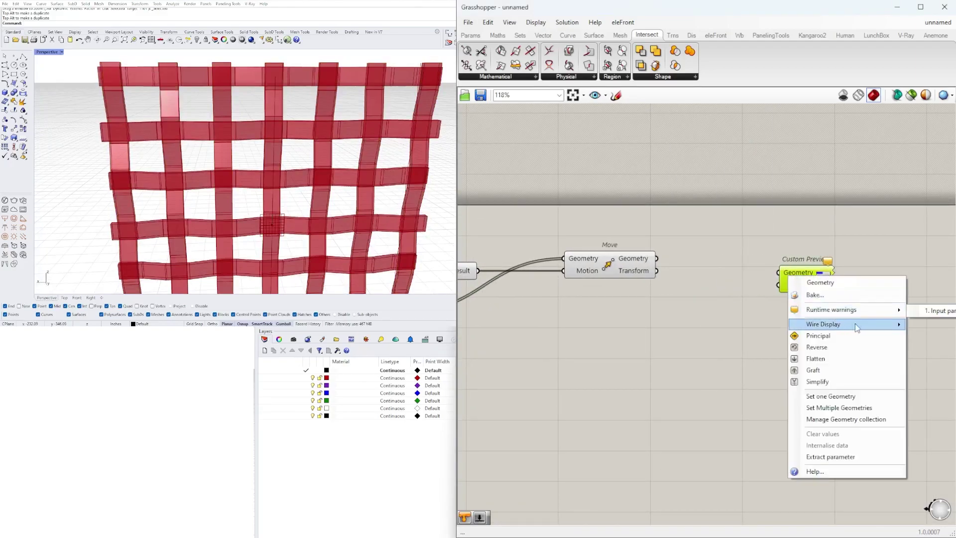
click(927, 338)
Add a Colour Swatch and connect it to the Custom Preview's Material input
text(color)
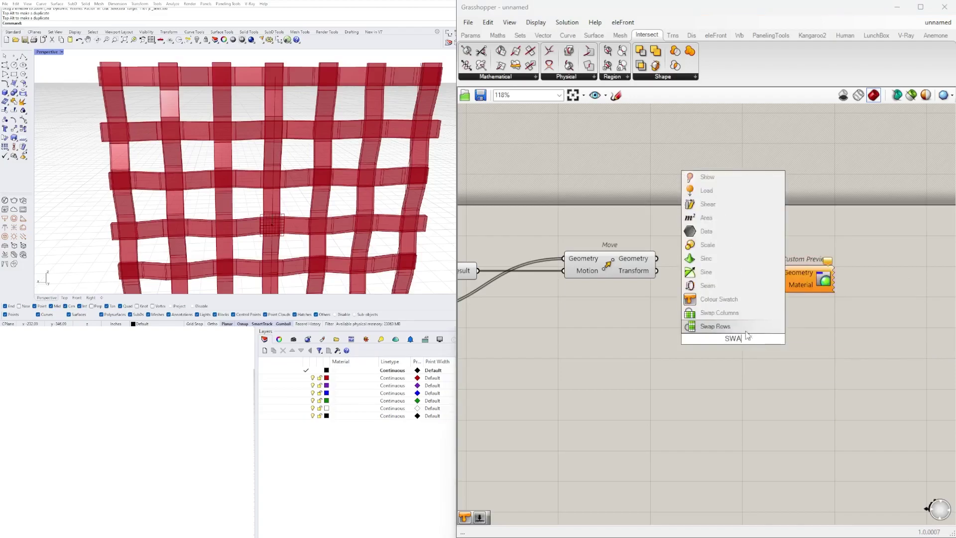
click(733, 299)
drag(772, 339, 778, 325)
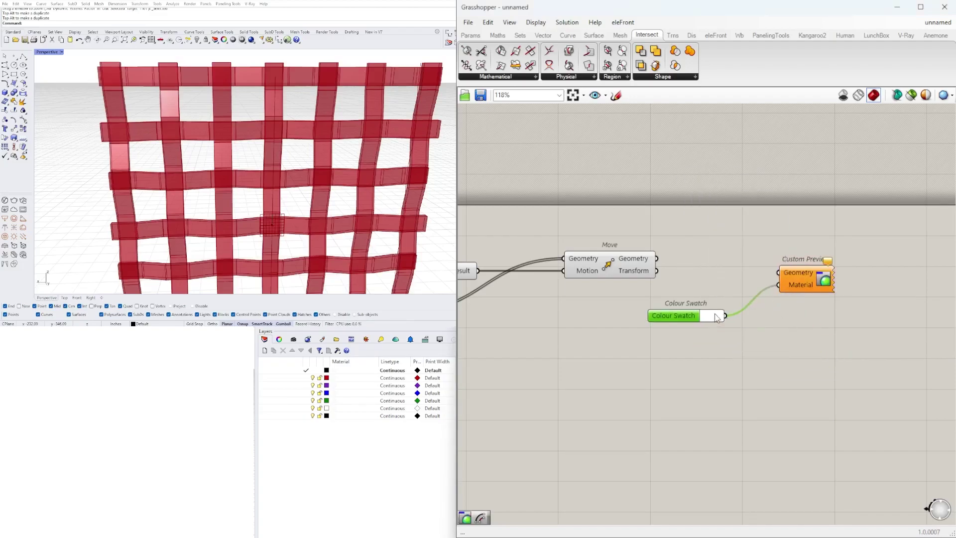
Set the swatch to a muted green (hue 130, saturation 25, value 78) and connect the Move's Geometry output to the Custom Preview
click(717, 317)
click(772, 359)
drag(747, 419, 767, 427)
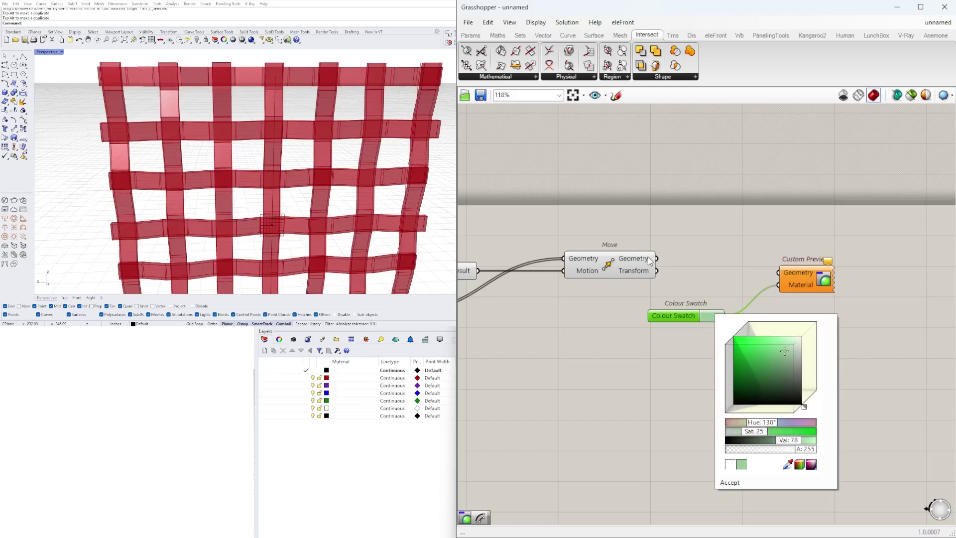
drag(656, 258, 778, 273)
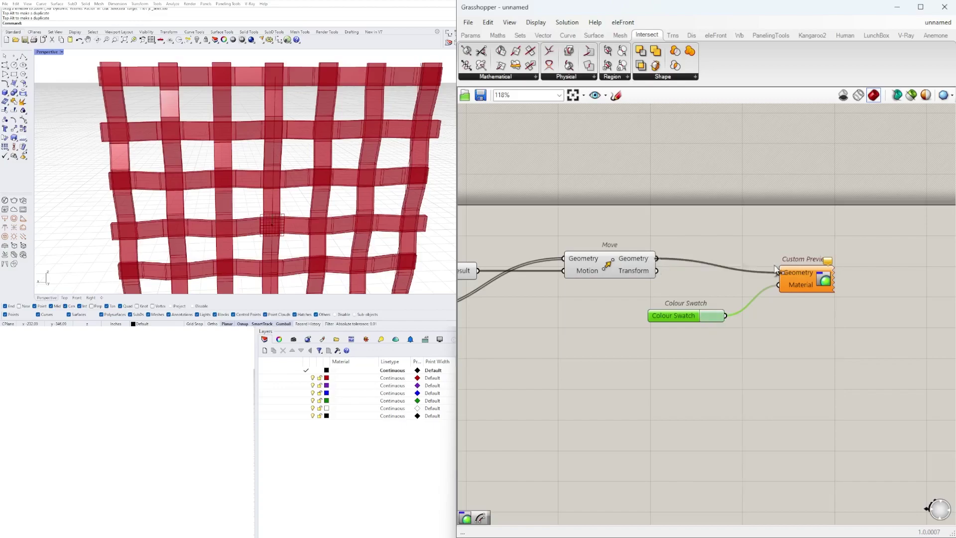
Recolour the swatch tan and move it with the Custom Preview below the Move component
click(702, 315)
drag(748, 420, 725, 421)
drag(760, 343, 761, 379)
drag(883, 362, 703, 274)
drag(803, 282, 826, 337)
click(754, 374)
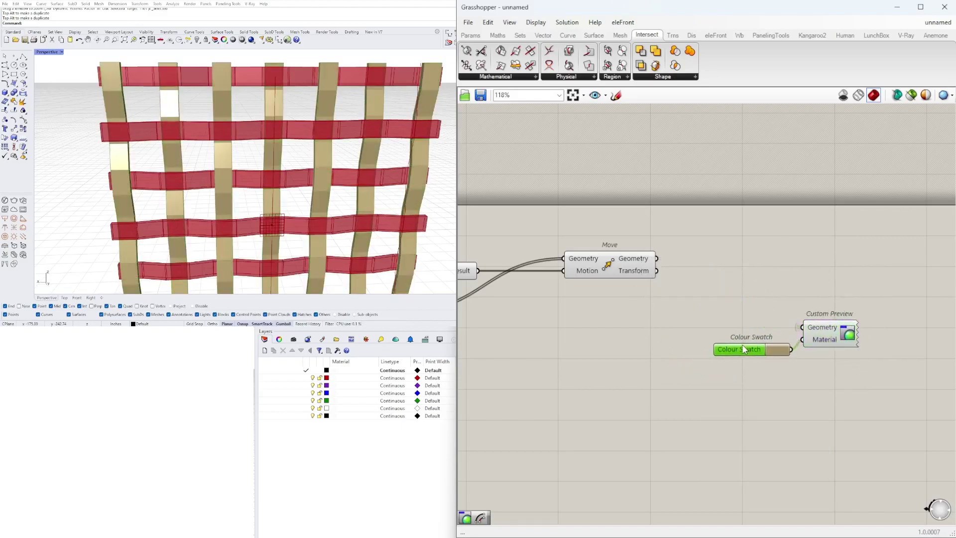
Relocate the Custom Preview and its Colour Swatch to the free area below the first Rotate, near the Merge
click(769, 303)
scroll(802, 276, down, 5)
drag(886, 344, 785, 290)
scroll(898, 245, down, 2)
right_drag(813, 293, 868, 251)
scroll(867, 250, up, 1)
click(880, 251)
drag(886, 279, 843, 253)
scroll(582, 327, up, 5)
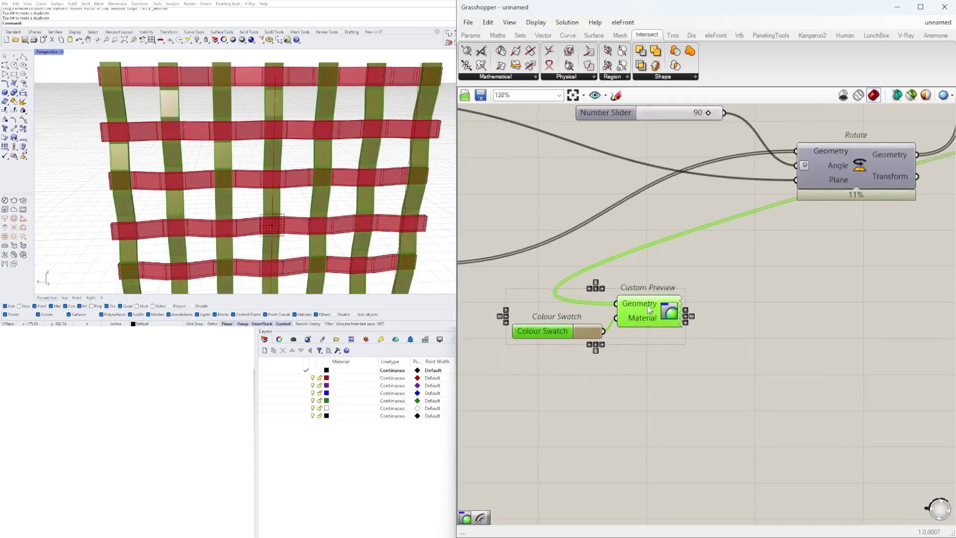
Duplicate the Custom Preview and swatch for the Merge's Result output, and recolour the duplicate swatch dark brown
alt+drag(757, 307, 758, 358)
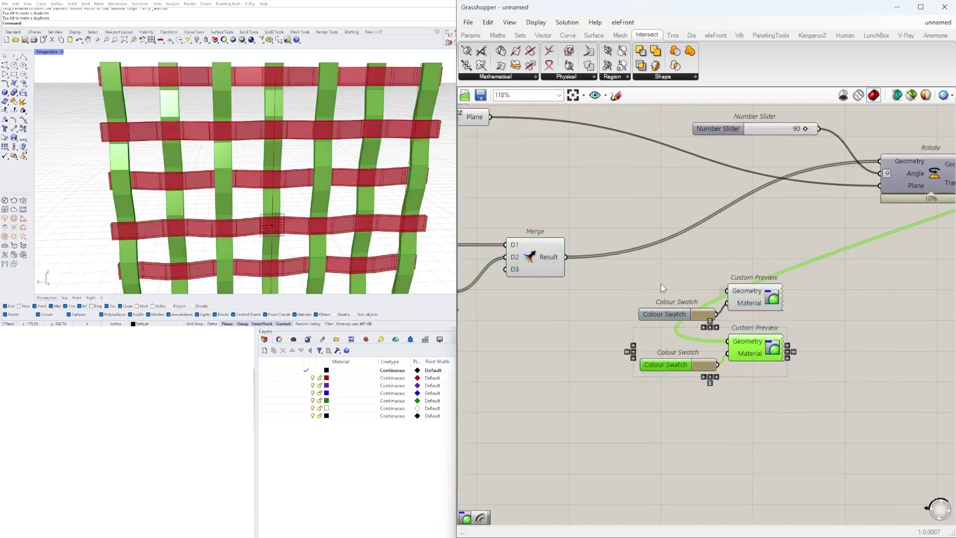
scroll(695, 333, up, 2)
click(707, 370)
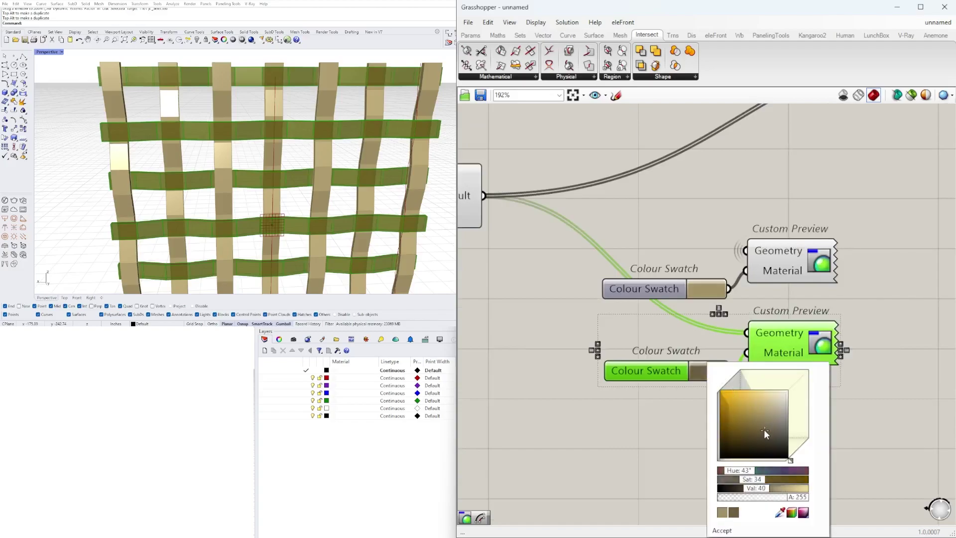
drag(764, 429, 765, 434)
click(647, 443)
scroll(189, 182, up, 3)
mouse_move(189, 181)
right_down()
mouse_move(289, 168)
mouse_move(328, 173)
mouse_move(324, 185)
mouse_move(230, 140)
mouse_move(286, 108)
right_up()
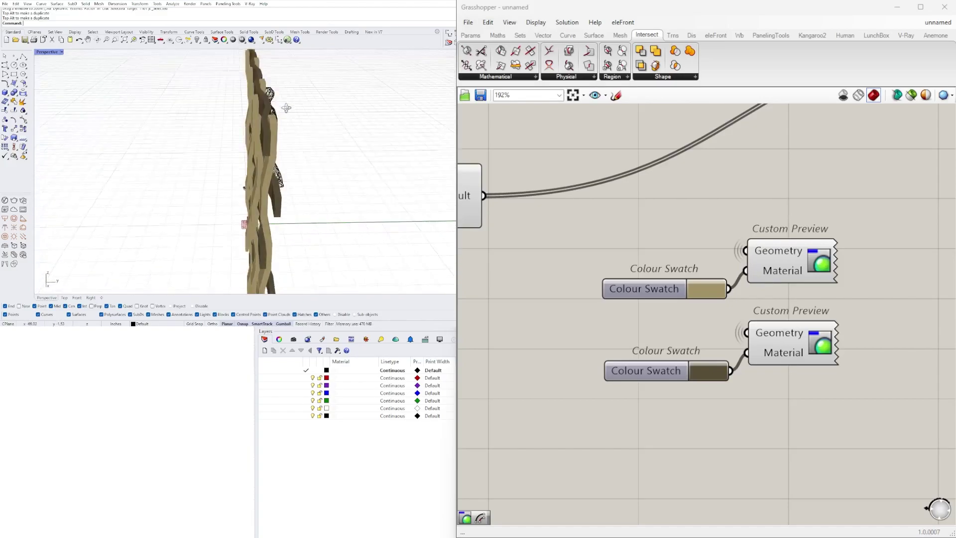
right_drag(307, 222, 207, 175)
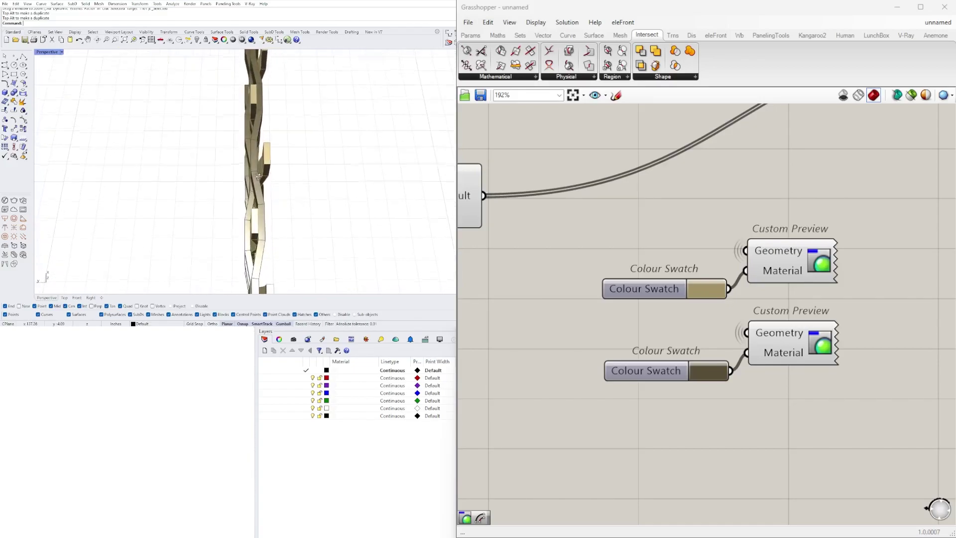
Add a number slider with value 0 above the Negative component
scroll(779, 302, down, 2)
right_drag(599, 300, 592, 371)
scroll(845, 305, up, 5)
right_drag(844, 305, 795, 356)
scroll(753, 234, down, 2)
scroll(746, 227, up, 3)
right_drag(769, 191, 711, 209)
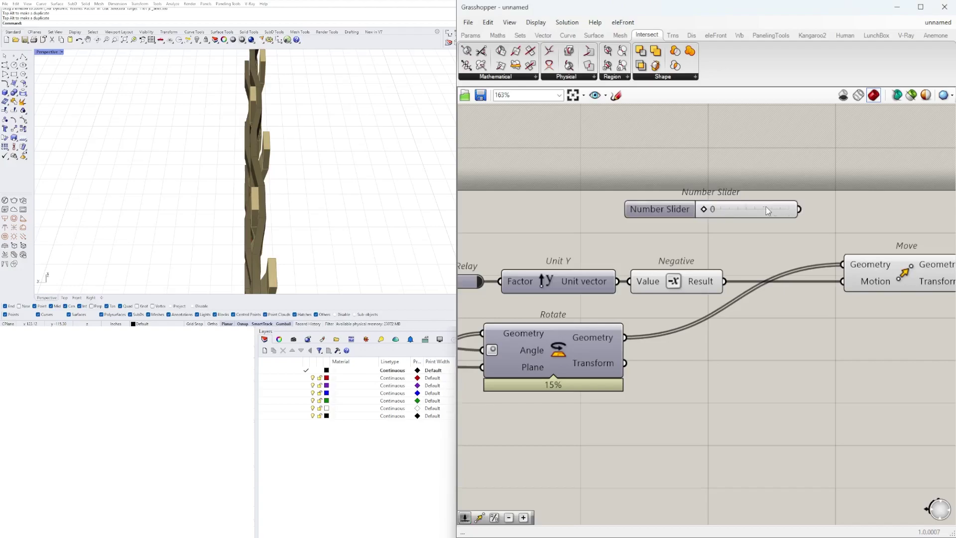
click(779, 210)
Feed the tan Custom Preview from the second Rotate's Geometry, and delete the Move, Negative, Unit Y and unused slider components
scroll(788, 222, down, 2)
scroll(616, 315, down, 5)
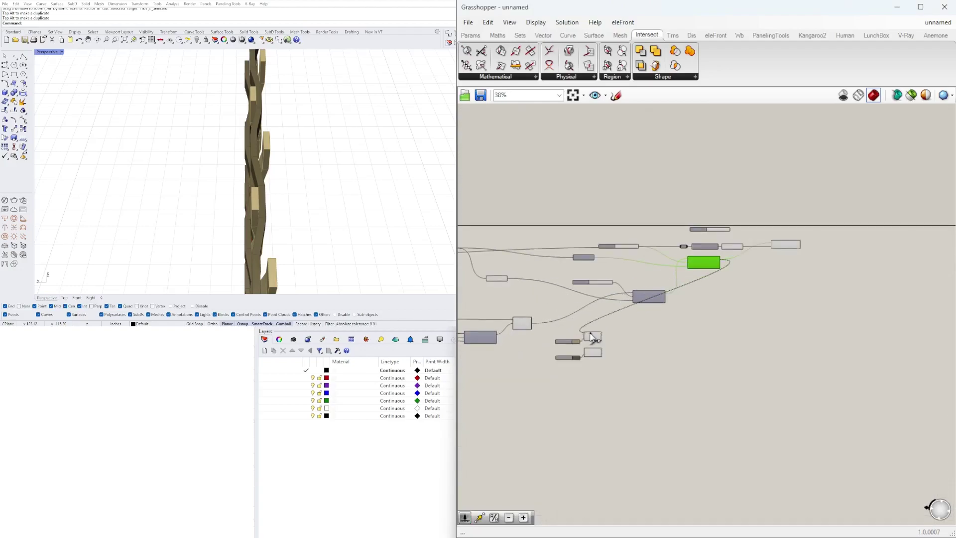
scroll(812, 357, up, 3)
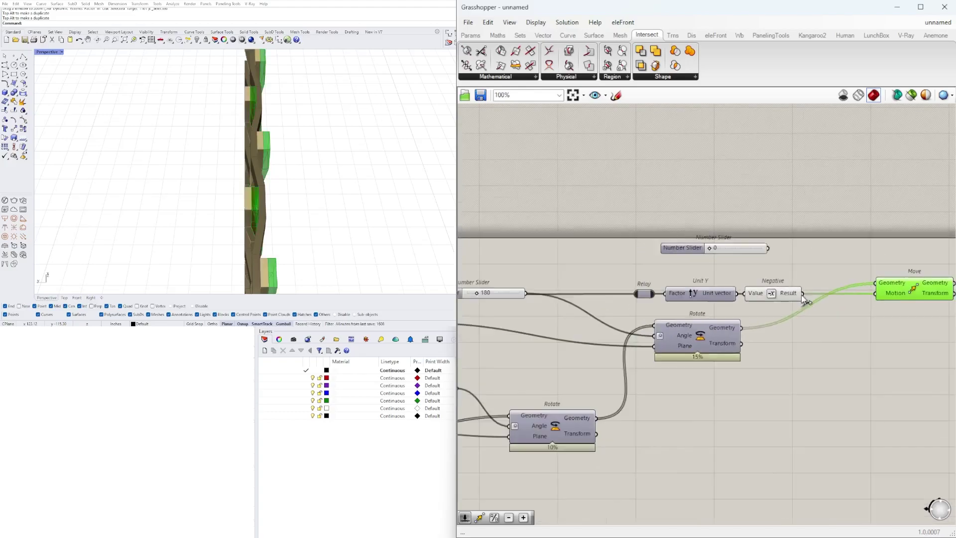
drag(898, 302, 709, 238)
key(Delete)
Set the LINE - 2 - LENGTH slider that feeds the Unit Y vector to 3.0 to deepen the strip waves
right_drag(340, 179, 290, 176)
scroll(326, 175, up, 3)
scroll(598, 328, down, 8)
right_drag(503, 376, 846, 416)
right_drag(697, 420, 816, 416)
scroll(642, 391, up, 3)
right_drag(638, 390, 836, 383)
right_drag(562, 319, 774, 396)
scroll(774, 395, up, 6)
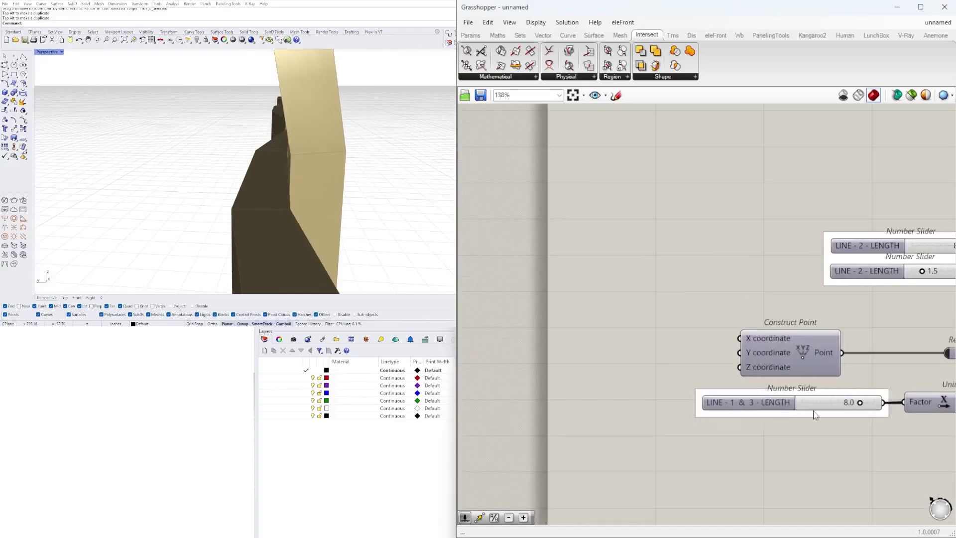
right_drag(284, 127, 305, 165)
scroll(306, 181, down, 5)
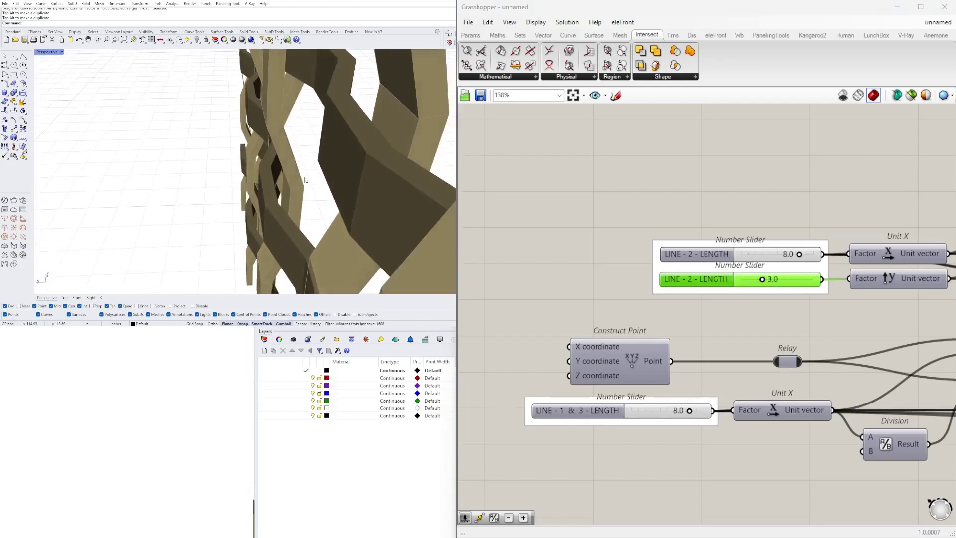
Add a Move component beyond the second Rotate, and feed its Geometry input from that Rotate's Geometry output
scroll(306, 181, down, 6)
right_drag(323, 191, 278, 190)
scroll(721, 271, down, 5)
right_drag(886, 294, 622, 343)
right_drag(835, 344, 587, 348)
right_drag(886, 294, 821, 300)
scroll(665, 317, up, 4)
right_drag(926, 332, 662, 339)
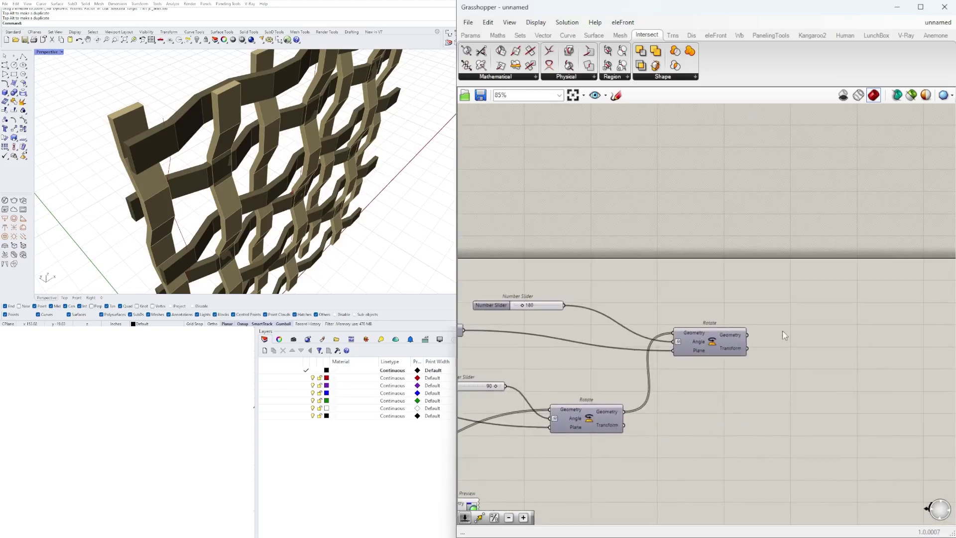
scroll(802, 320, up, 2)
double_click(829, 317)
text(M)
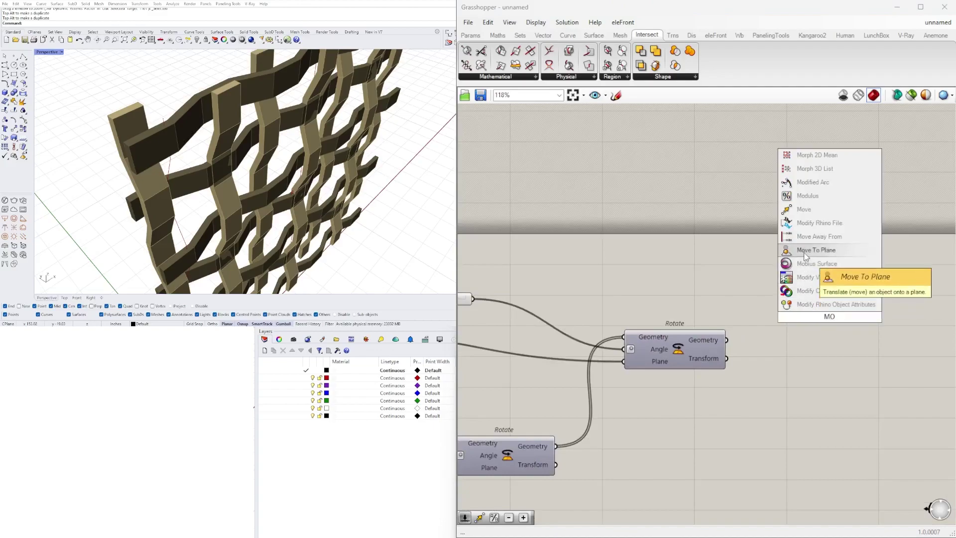
text(O)
click(803, 209)
drag(726, 340, 782, 311)
Add a Unit Y vector with a 1.5 number slider as its Factor, and connect it to the Move's Motion input
text(unit y)
key(Return)
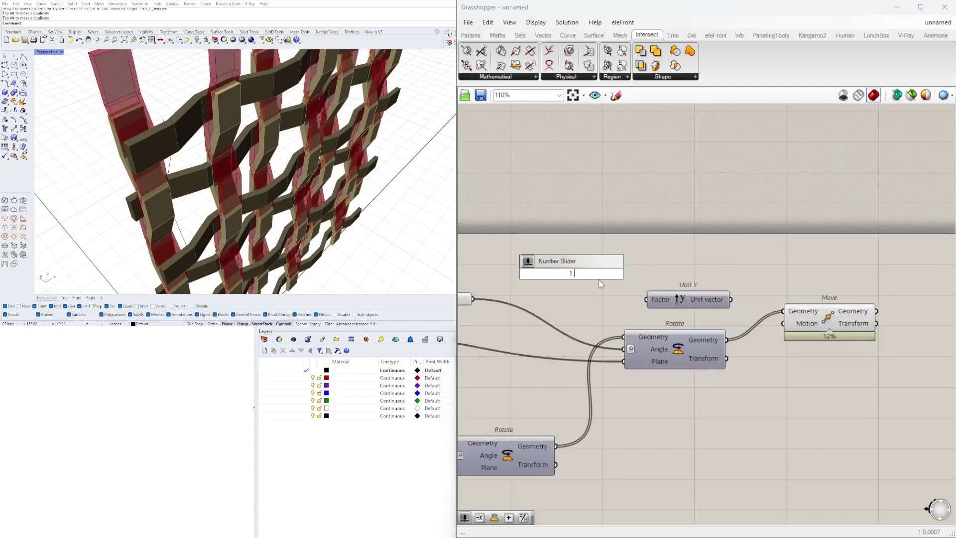
drag(783, 301, 783, 323)
drag(828, 318, 834, 313)
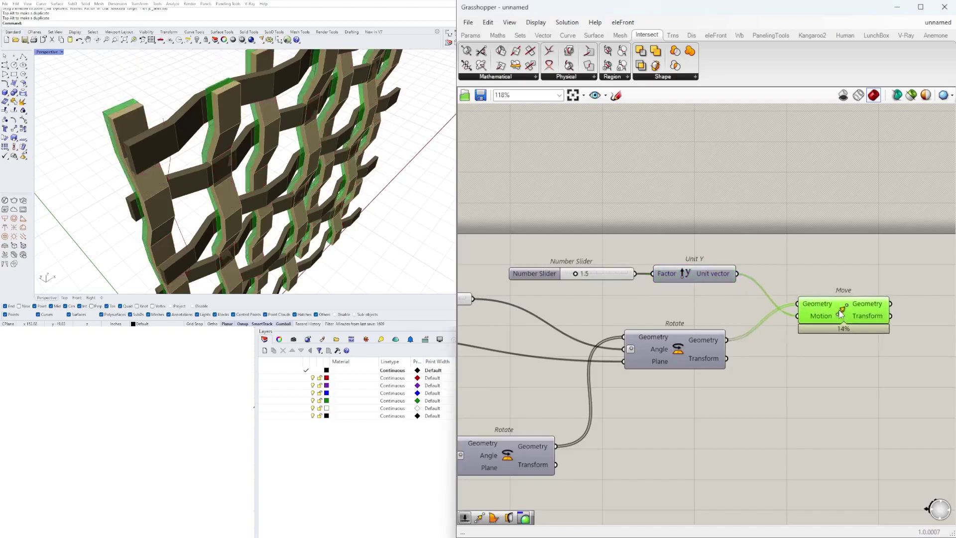
Place both Custom Previews and their swatches beside the new Move, and feed the tan preview from the Move's Geometry output
scroll(844, 307, down, 6)
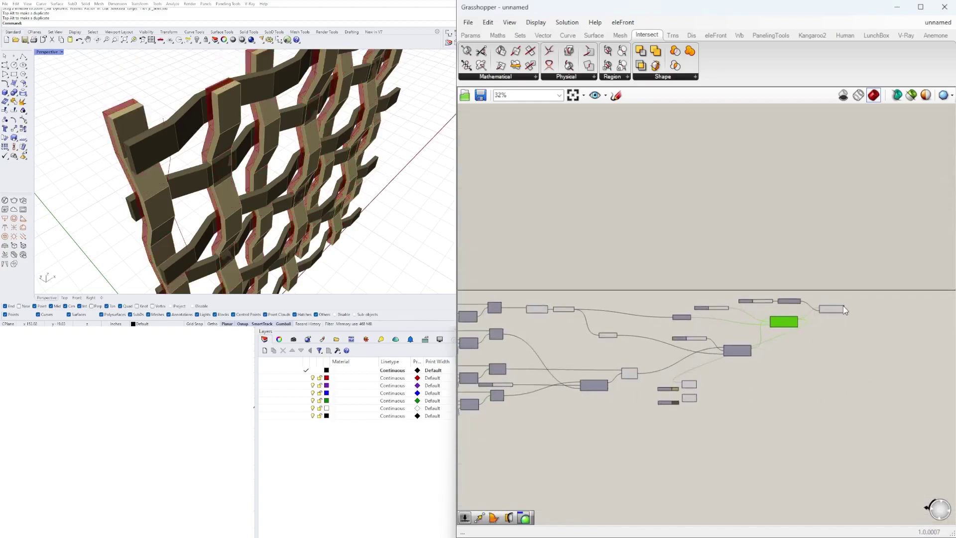
drag(690, 384, 649, 380)
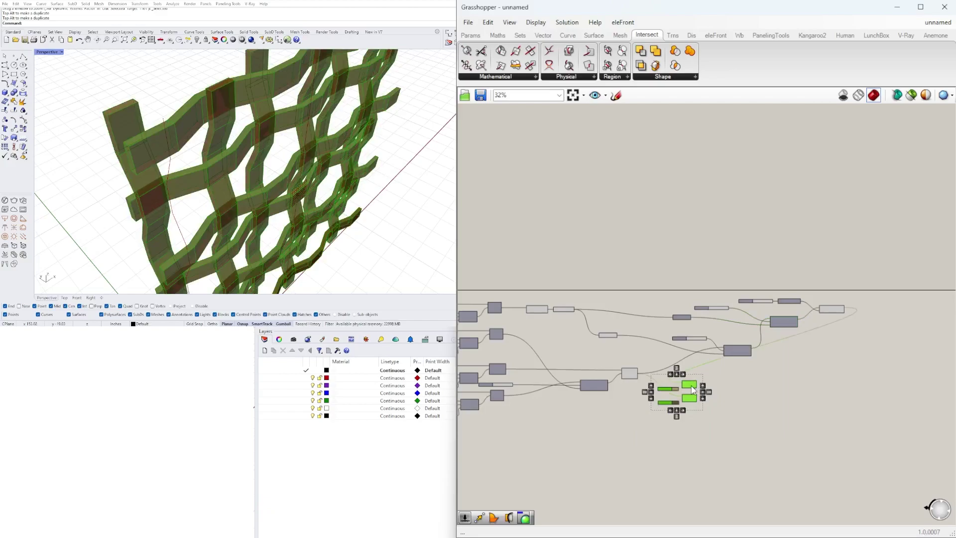
click(854, 302)
scroll(831, 305, up, 6)
click(808, 334)
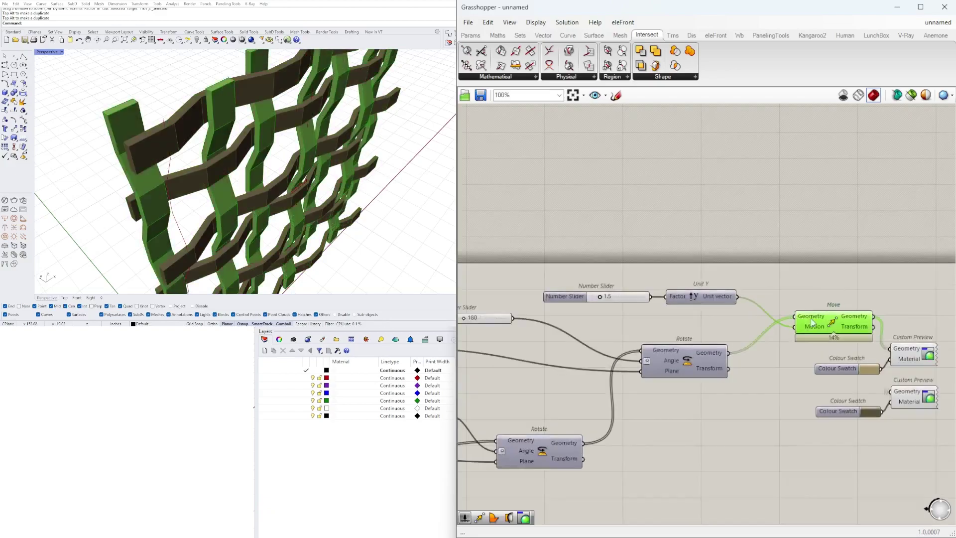
click(864, 236)
Add a Division component above the LINE - 2 - LENGTH sliders, and feed its A input from the 3.0 slider driving Unit Y
right_drag(343, 139, 249, 142)
scroll(335, 144, down, 5)
scroll(304, 149, up, 5)
scroll(700, 321, down, 8)
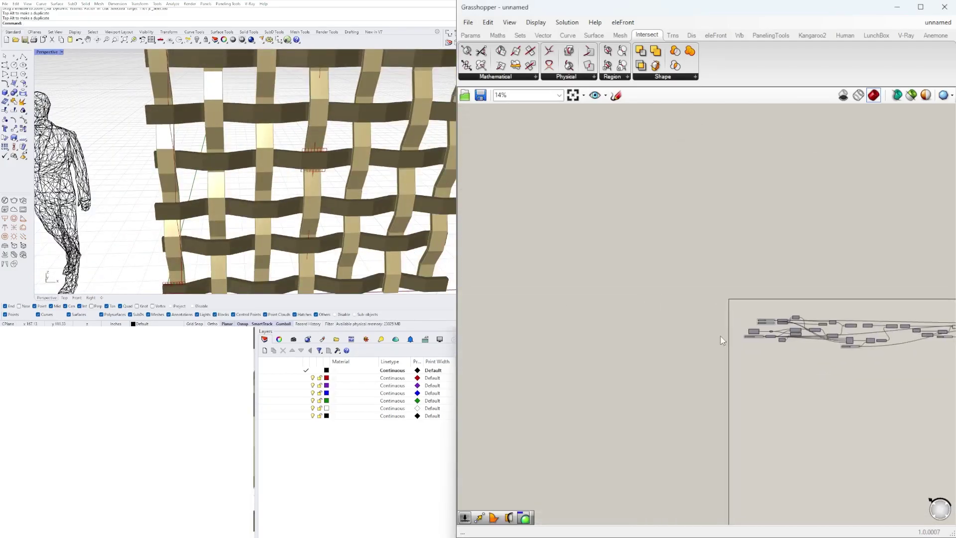
scroll(718, 340, up, 8)
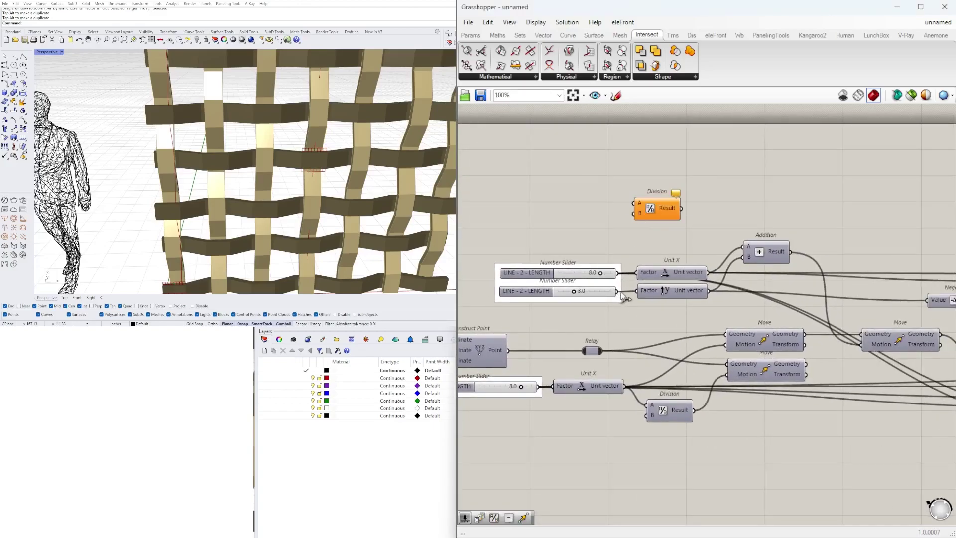
scroll(617, 233, down, 8)
Relocate the Division beside the new Move's Unit Y, and replace the 1.5 slider on its Factor with the Division's Result
drag(641, 201, 628, 230)
right_drag(747, 231, 628, 231)
drag(628, 231, 799, 234)
scroll(746, 224, up, 6)
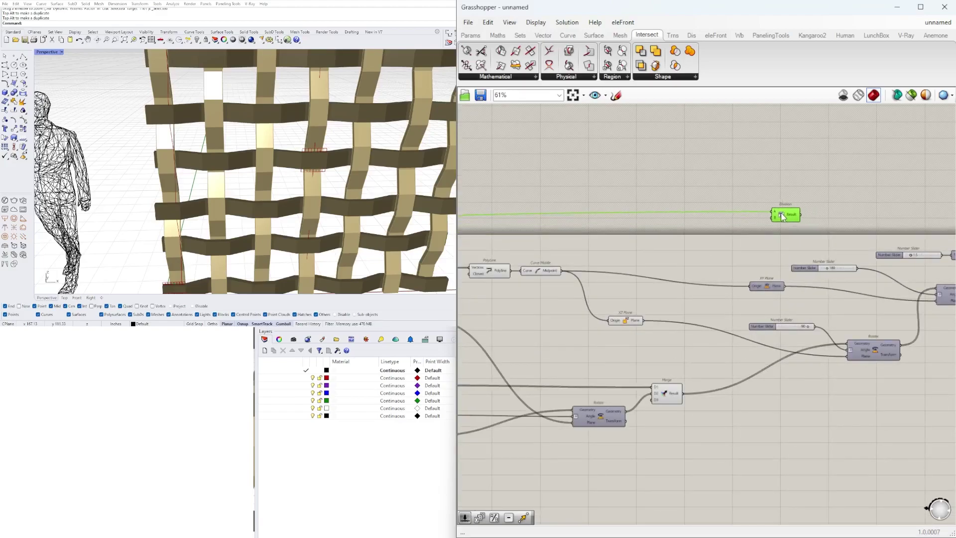
right_drag(786, 215, 661, 212)
scroll(739, 217, up, 3)
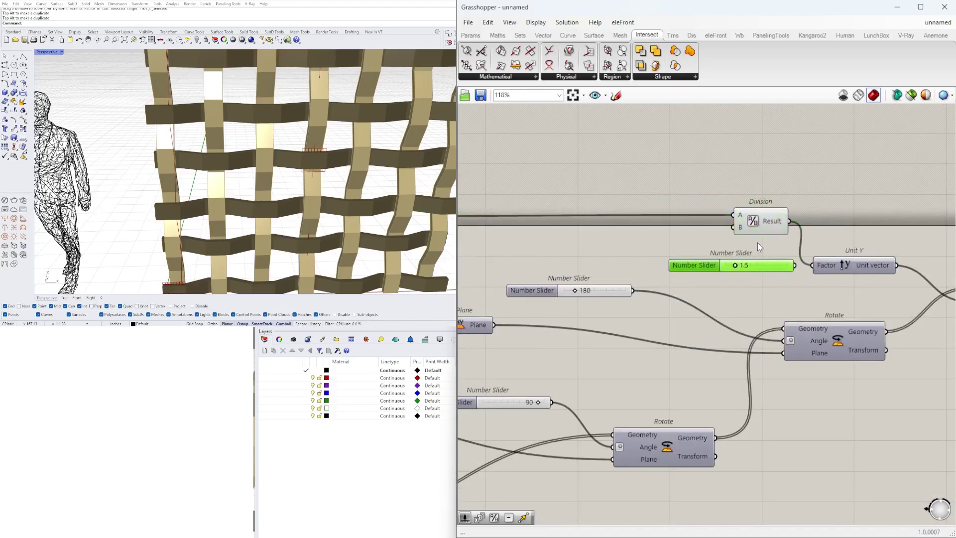
Try the LINE - 2 - LENGTH slider feeding Unit Y at 4.7 and 0.9 while checking the weave
mouse_move(241, 164)
right_down()
mouse_move(245, 193)
mouse_move(244, 177)
right_up()
scroll(594, 278, down, 5)
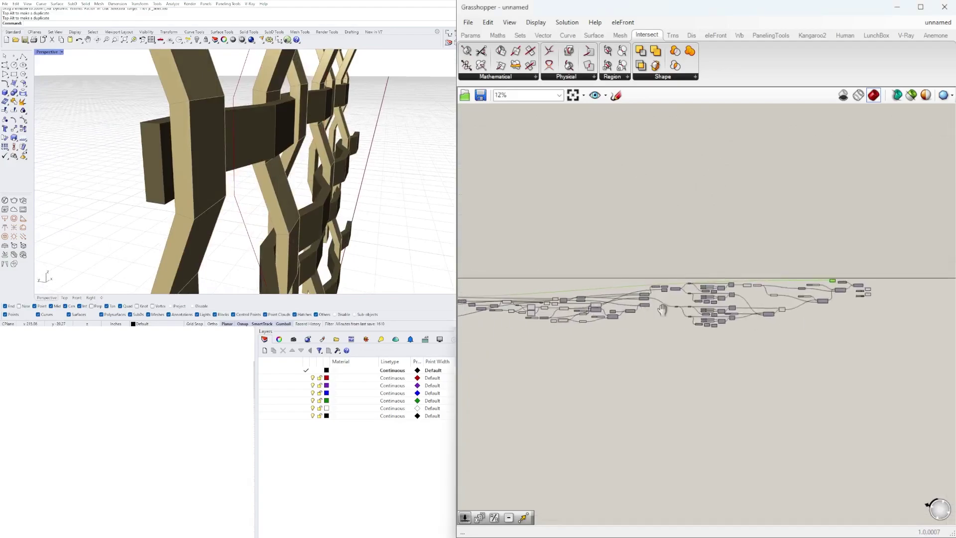
scroll(604, 310, up, 10)
drag(595, 314, 639, 315)
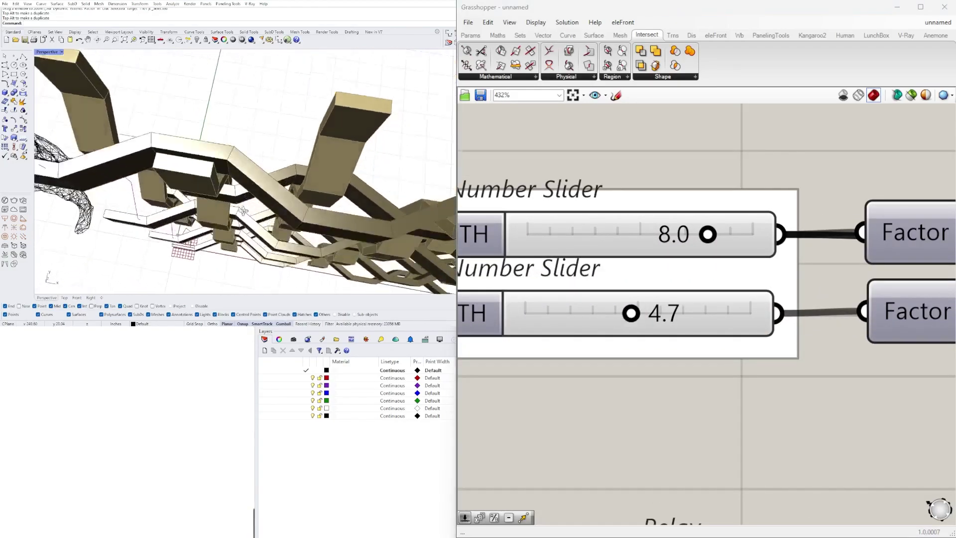
right_drag(199, 193, 169, 181)
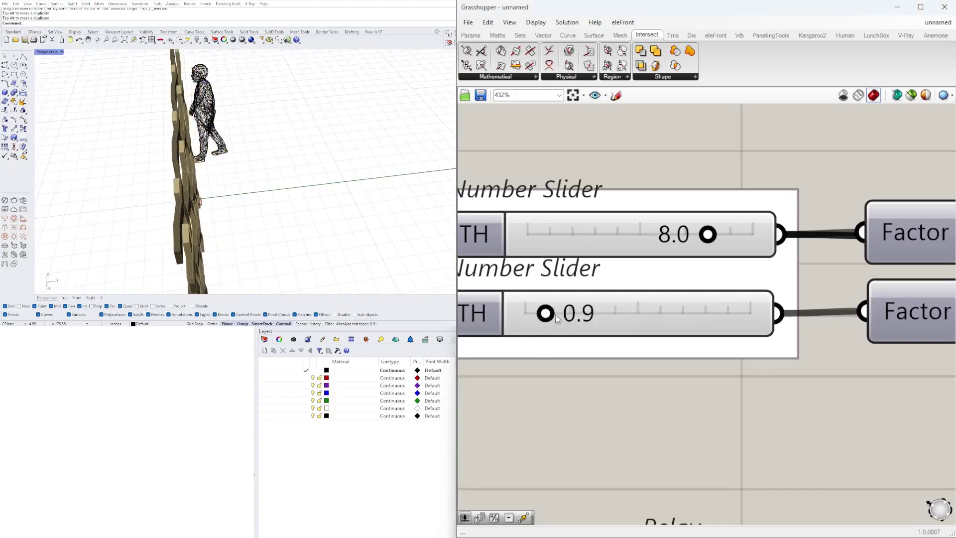
Undo the accidental gumball rotation of the human figure beside the lattice
scroll(682, 382, down, 4)
right_drag(269, 192, 391, 209)
click(706, 261)
key(ctrl+z)
key(ctrl+z)
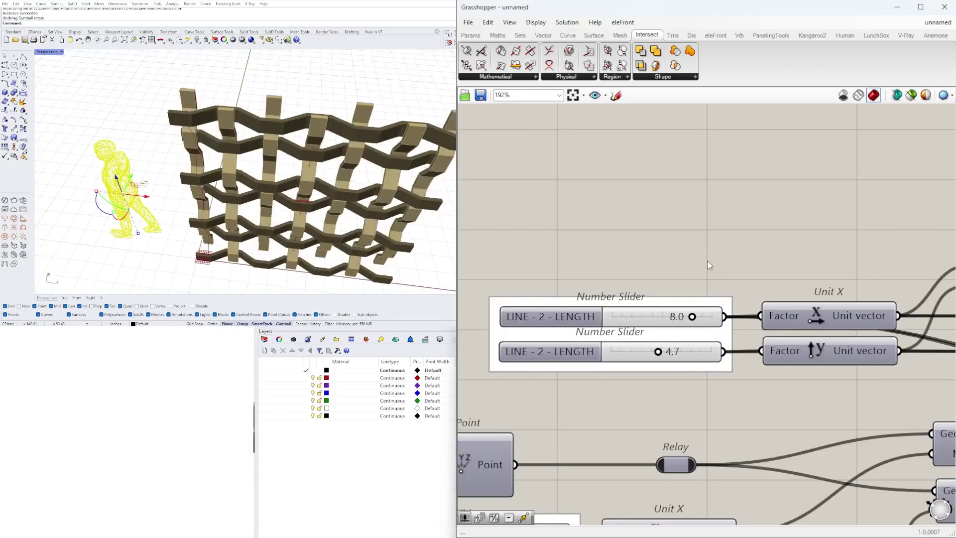
Try 1.5 on the LINE - 2 - LENGTH slider feeding Unit Y, and set it back to 3.0
right_drag(209, 162, 358, 155)
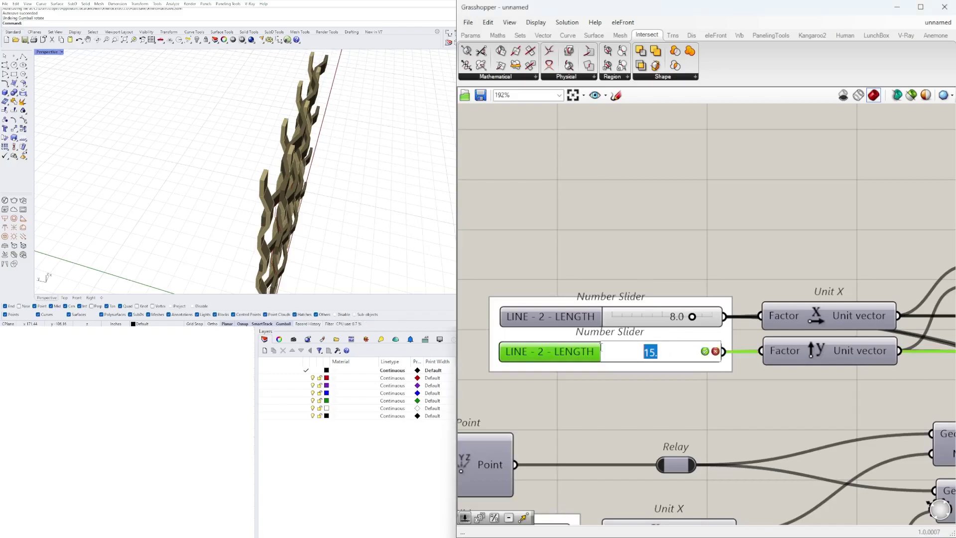
right_drag(319, 132, 352, 133)
text(1.5)
key(Return)
key(Return)
scroll(645, 218, down, 2)
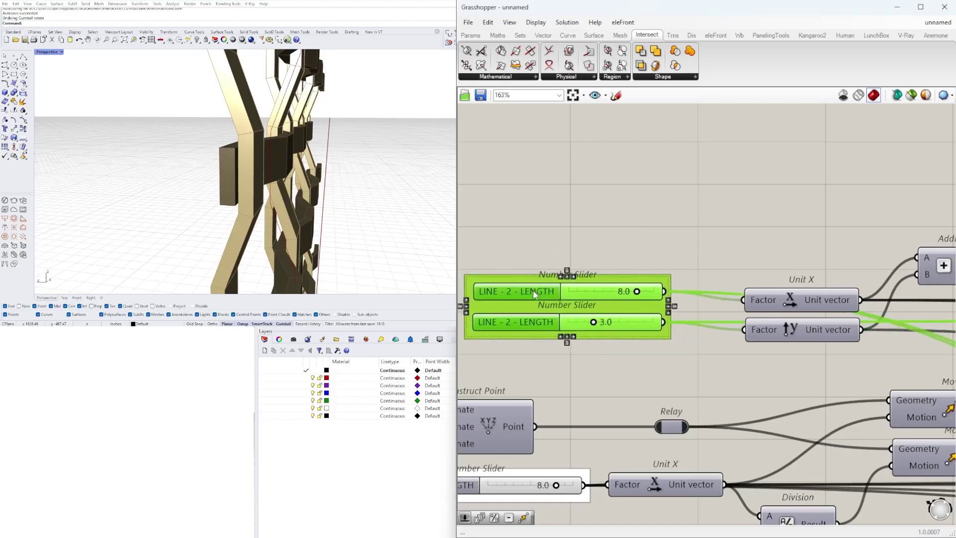
Set the LINE - 2 - LENGTH slider feeding Unit Y to 4.0 to test the strip crossings
right_drag(329, 119, 243, 202)
scroll(237, 208, up, 5)
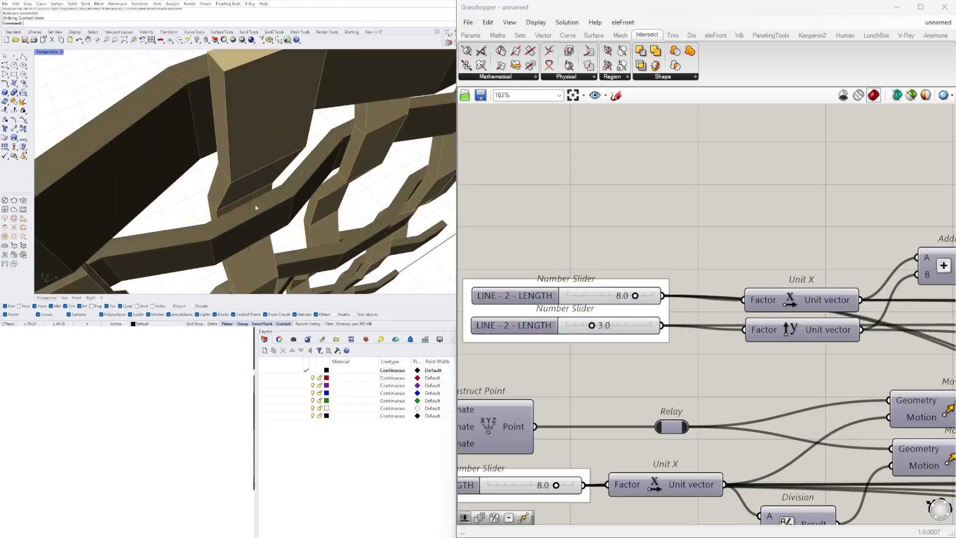
key(Return)
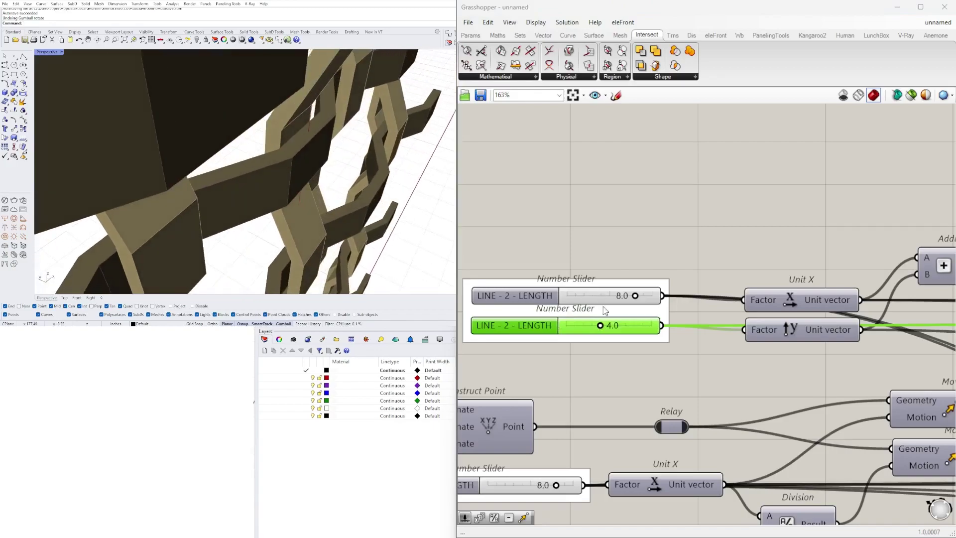
Feed the A input of the Division driving the Offset Curve distances from the new Division's Result, replacing the 1.5 slider
scroll(781, 286, down, 6)
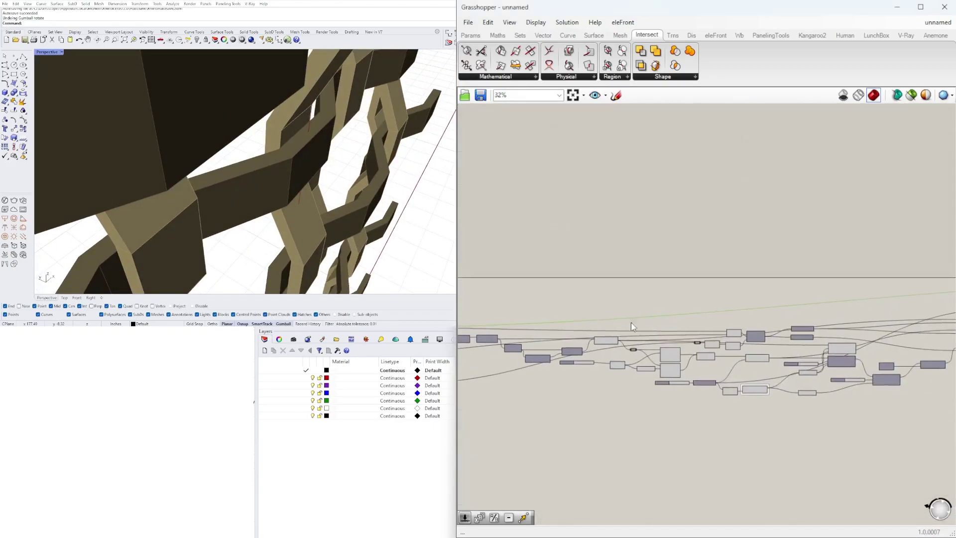
scroll(702, 324, up, 5)
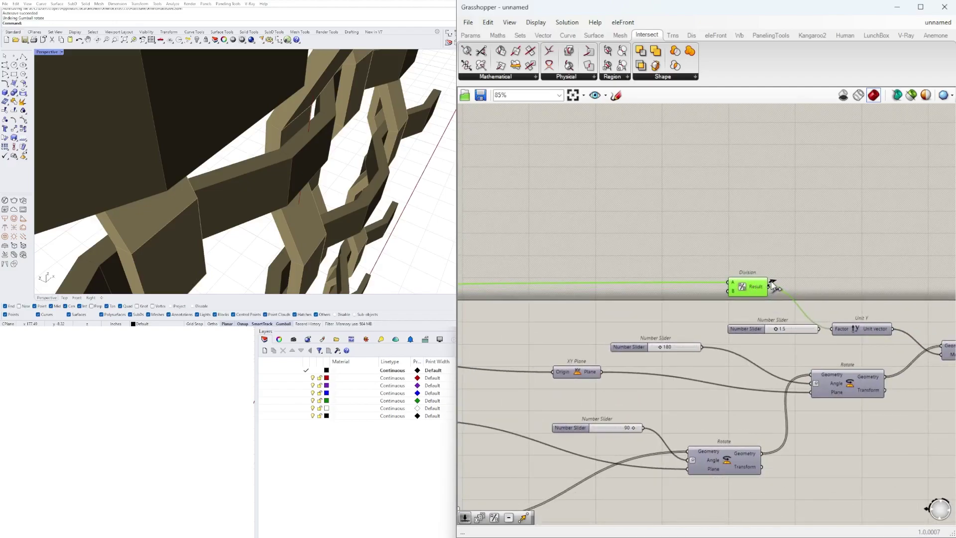
scroll(773, 285, down, 4)
scroll(825, 358, up, 5)
scroll(826, 359, down, 7)
drag(826, 360, 728, 330)
scroll(605, 351, up, 5)
scroll(920, 329, down, 4)
scroll(727, 331, up, 4)
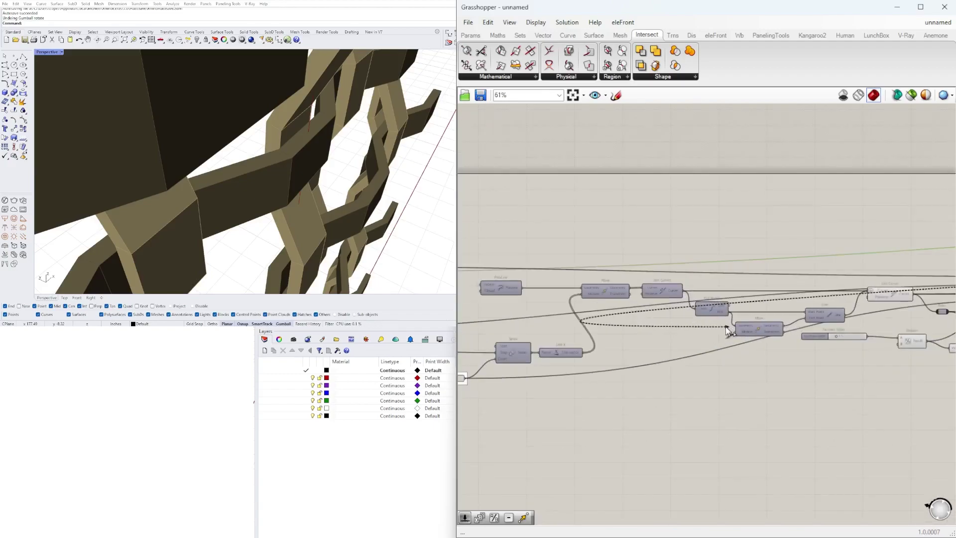
scroll(819, 315, up, 1)
scroll(570, 328, up, 3)
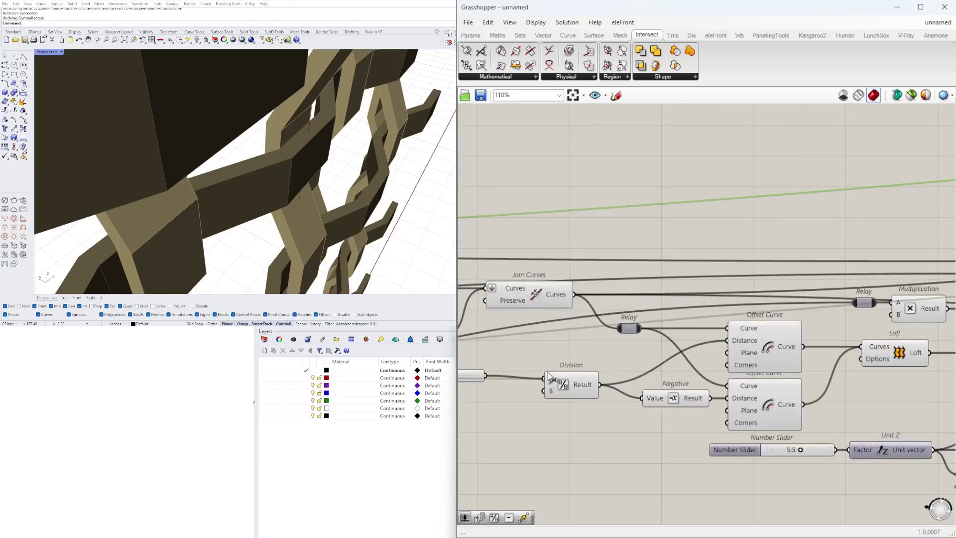
drag(547, 372, 546, 377)
right_drag(635, 409, 763, 407)
right_drag(310, 122, 289, 146)
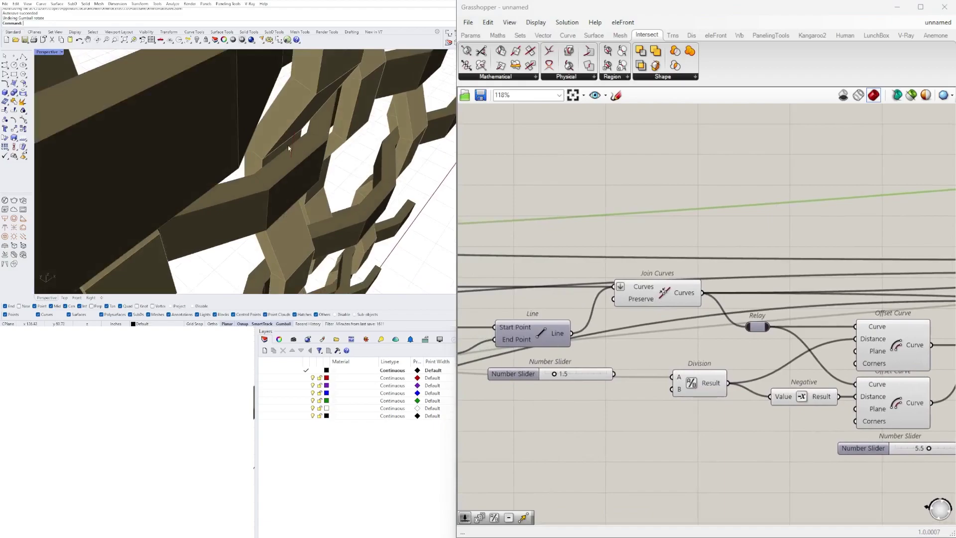
scroll(289, 147, up, 2)
right_drag(593, 356, 641, 360)
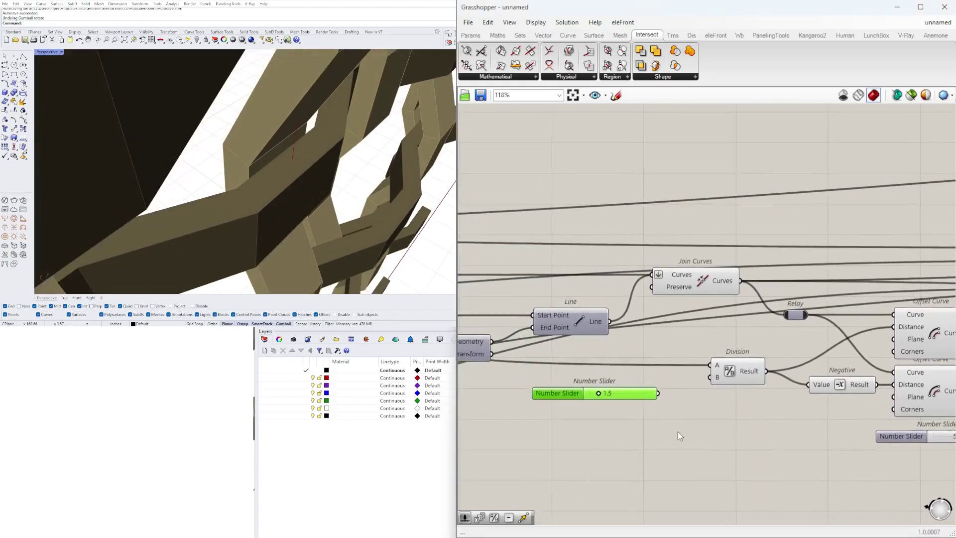
click(662, 420)
Set the LINE - 2 - LENGTH slider feeding Unit Y to 3.0, and check the weave from several angles
scroll(294, 200, down, 5)
right_drag(294, 205, 295, 174)
scroll(542, 312, down, 4)
right_drag(542, 312, 812, 351)
scroll(812, 351, down, 2)
scroll(627, 316, up, 8)
click(662, 275)
text(3)
key(Return)
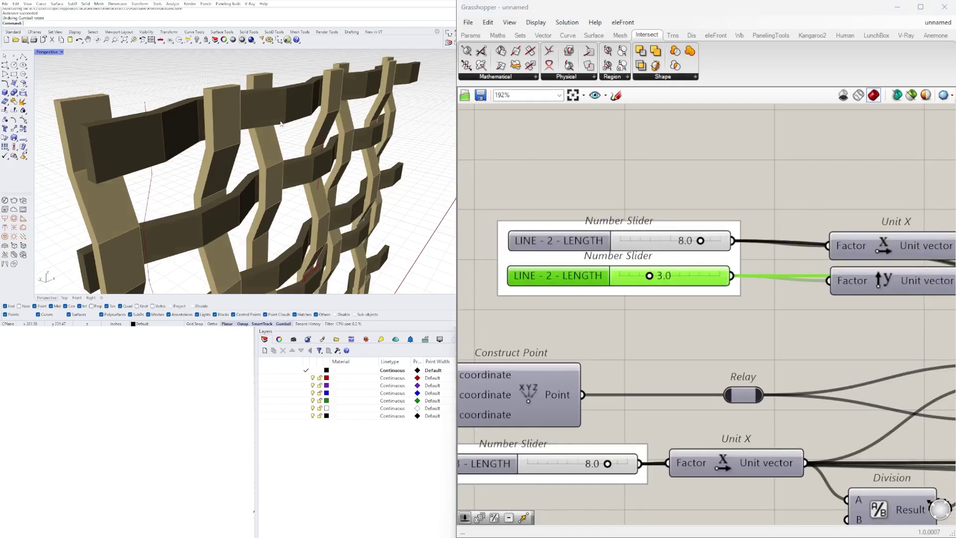
scroll(349, 184, down, 4)
right_drag(368, 169, 303, 113)
scroll(484, 244, down, 2)
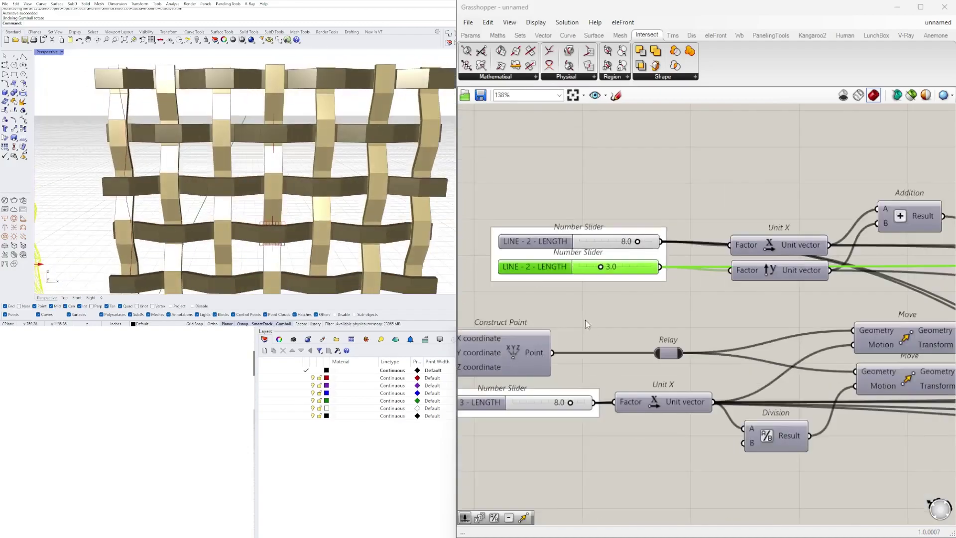
Set the LINE - 2 - LENGTH slider feeding Unit X to 4.0, and view the lattice beside the human figure
right_drag(591, 316, 861, 316)
right_drag(279, 107, 359, 117)
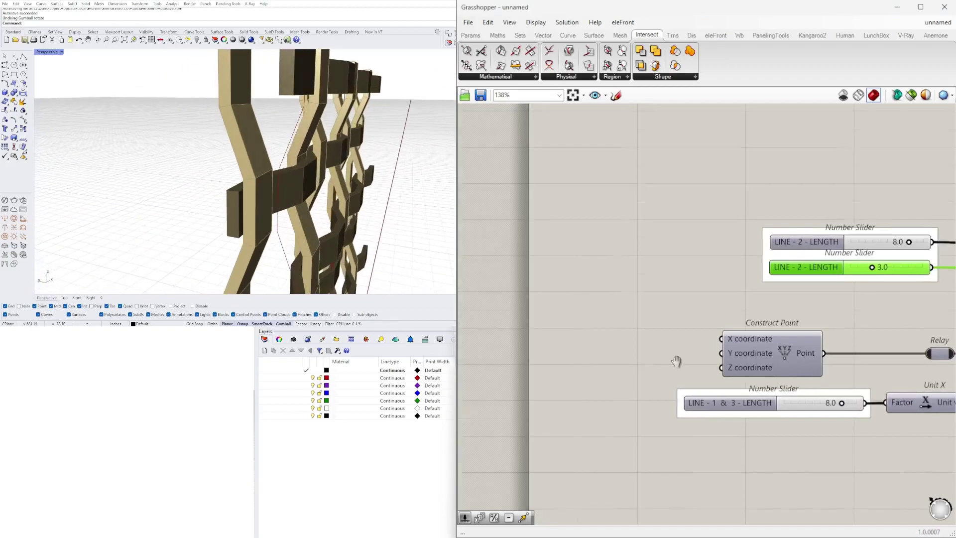
right_drag(747, 377, 525, 351)
scroll(707, 205, up, 5)
drag(731, 239, 690, 239)
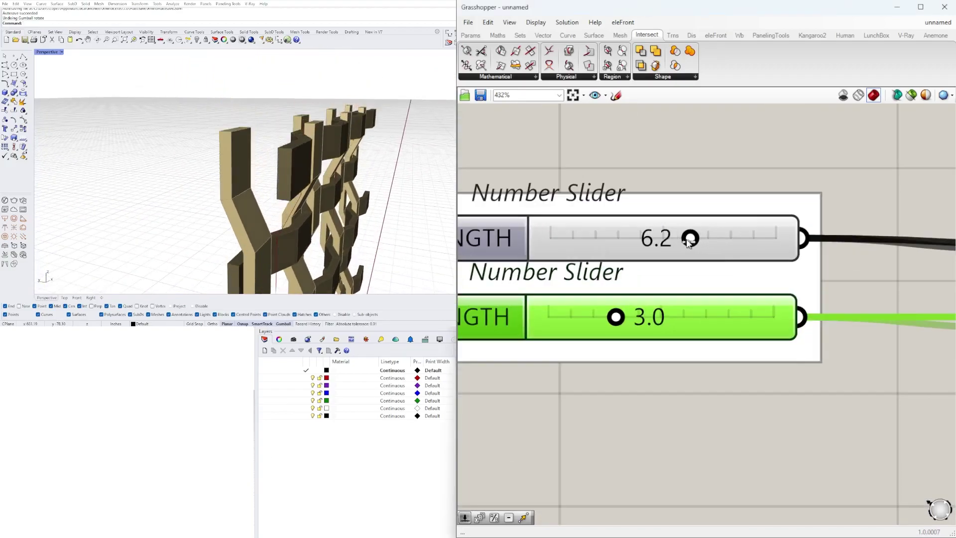
text(4)
key(Return)
scroll(348, 199, down, 4)
right_drag(369, 194, 341, 209)
scroll(796, 279, down, 5)
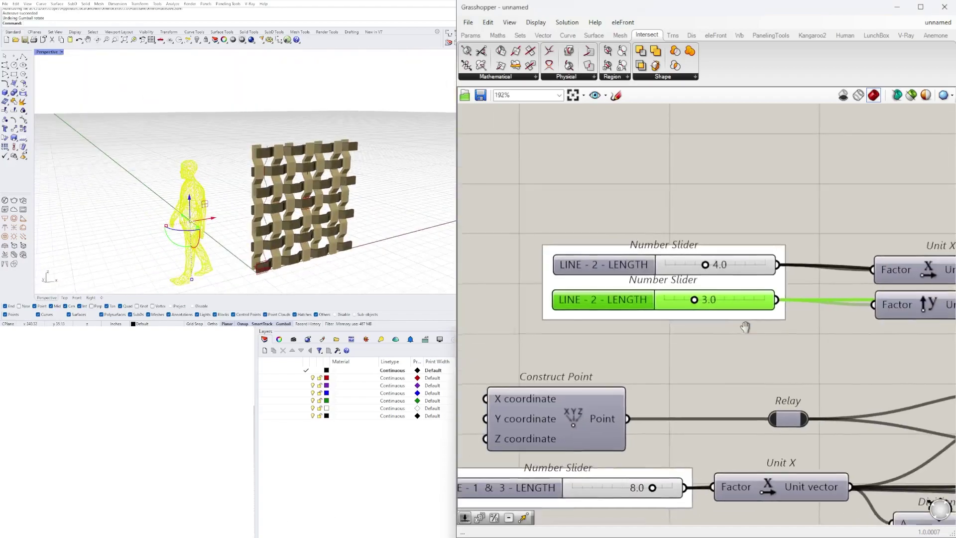
Set the LINE - 1 & 3 - LENGTH slider to 4.0, and try a slightly higher value
scroll(740, 347, up, 3)
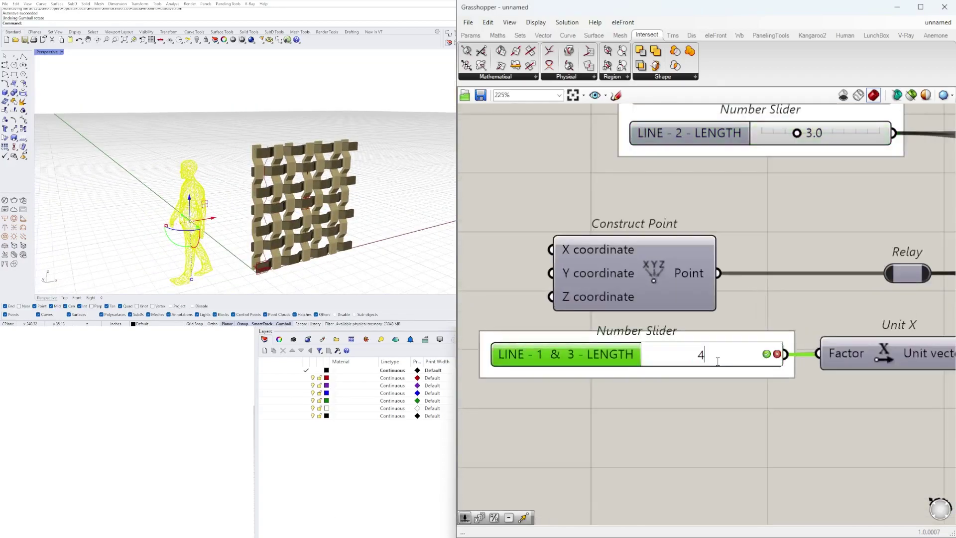
scroll(291, 230, up, 10)
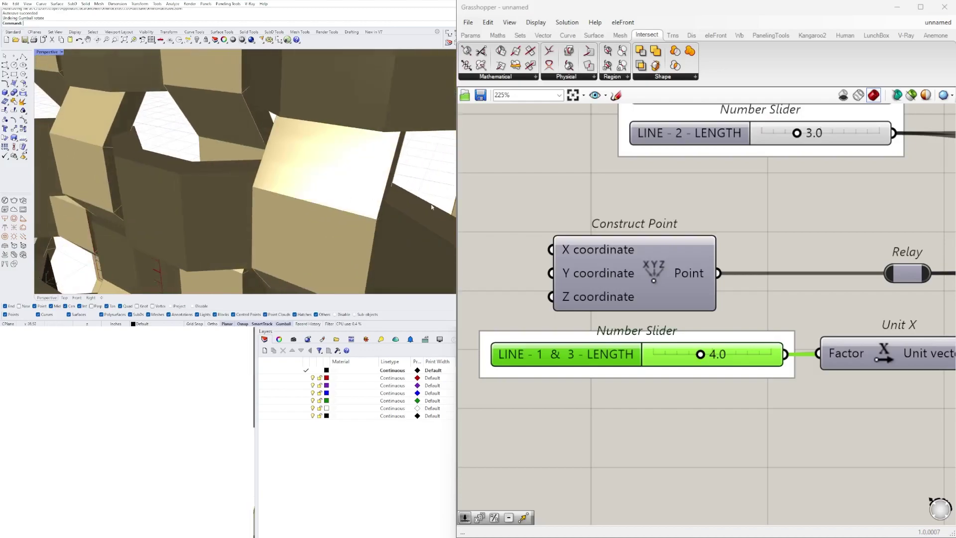
drag(700, 357, 714, 357)
scroll(256, 156, down, 5)
scroll(712, 349, down, 4)
scroll(777, 259, up, 4)
Try the LINE - 2 - LENGTH sliders at 4.4 for Unit X and 4.0 for Unit Y
click(800, 234)
mouse_move(794, 239)
mouse_down()
mouse_move(819, 236)
mouse_move(794, 237)
mouse_up()
scroll(793, 237, down, 4)
scroll(647, 274, up, 3)
mouse_move(648, 277)
mouse_down()
mouse_move(640, 275)
mouse_move(650, 267)
mouse_up()
mouse_move(634, 318)
mouse_down()
mouse_move(646, 312)
mouse_move(624, 310)
mouse_up()
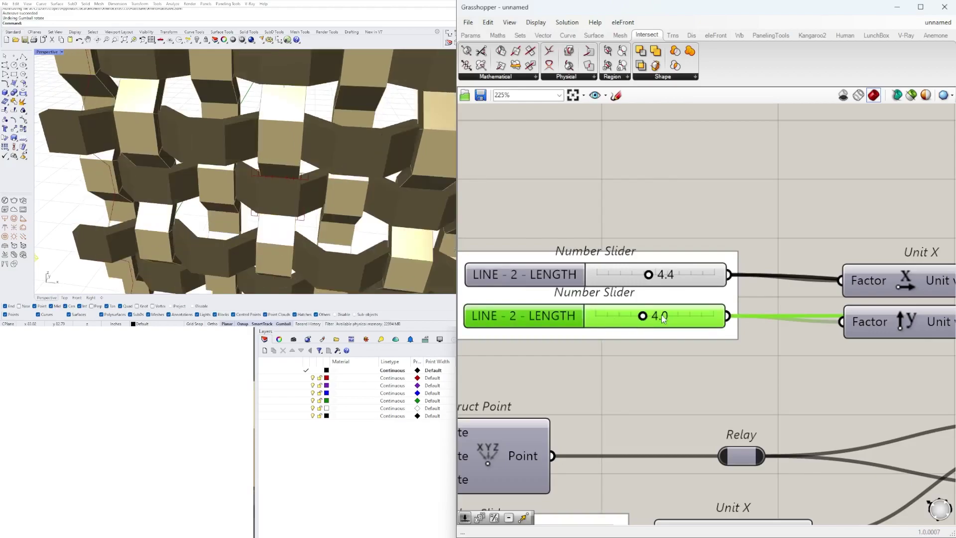
Set the LINE - 2 - LENGTH slider feeding Unit Y to 3.0, and slightly reduce the one feeding Unit X
text(3)
key(Return)
scroll(657, 324, up, 3)
mouse_move(682, 269)
mouse_down()
mouse_move(664, 268)
mouse_move(697, 268)
mouse_move(668, 272)
mouse_up()
Try the LINE - 1 & 3 - LENGTH slider at 6.7, and set it to 5.0
scroll(668, 272, down, 3)
scroll(632, 414, up, 2)
drag(628, 415, 657, 413)
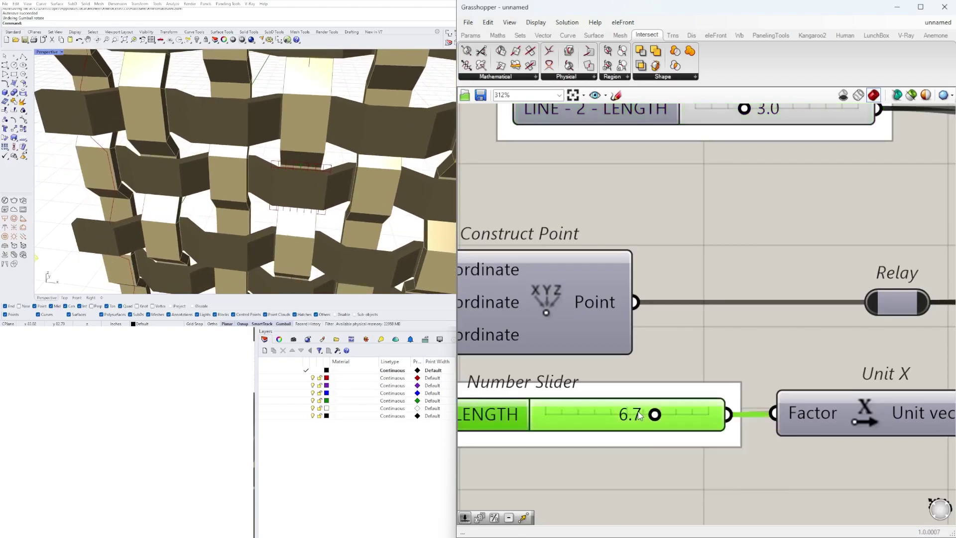
key(Return)
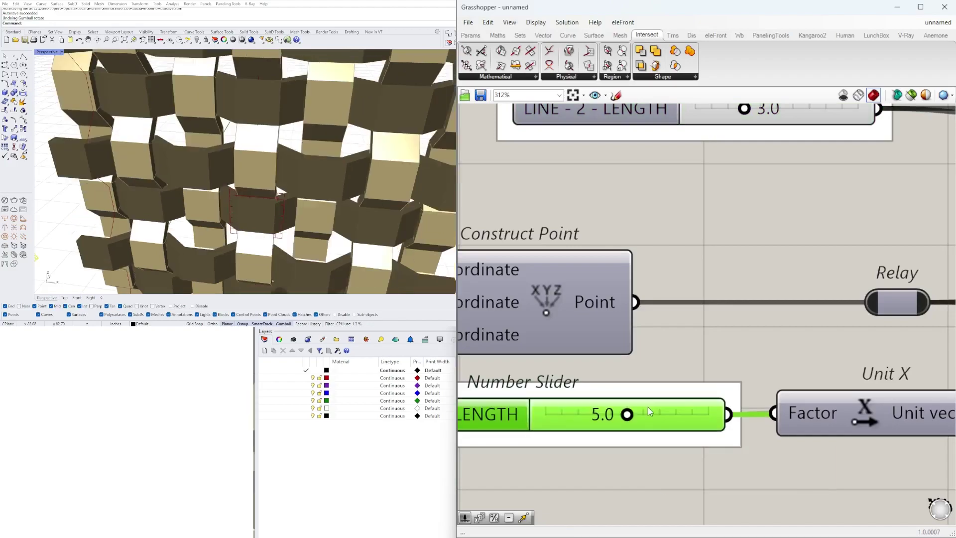
Try the LINE - 1 & 3 - LENGTH slider at 6.0, and set it to 7.0
key(Return)
right_drag(239, 172, 335, 139)
scroll(335, 138, up, 6)
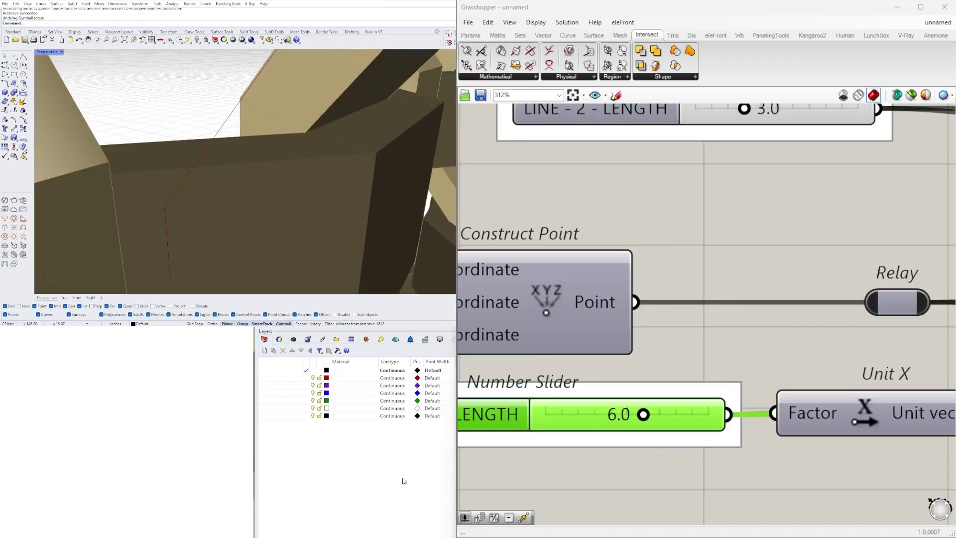
key(Return)
scroll(299, 155, down, 8)
scroll(297, 154, up, 5)
scroll(296, 153, down, 6)
right_drag(297, 153, 319, 179)
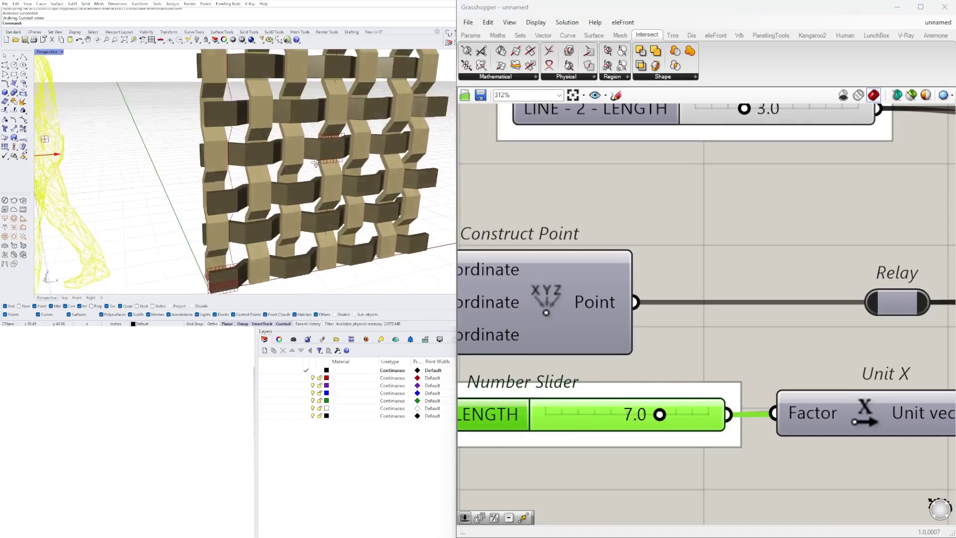
scroll(274, 102, up, 9)
scroll(279, 111, down, 9)
right_drag(279, 111, 231, 107)
scroll(572, 267, down, 4)
Try the NUMBER OF COPIES slider at 2 and inspect the resulting lattice
right_drag(653, 283, 637, 310)
click(723, 405)
scroll(723, 405, down, 2)
scroll(789, 377, up, 7)
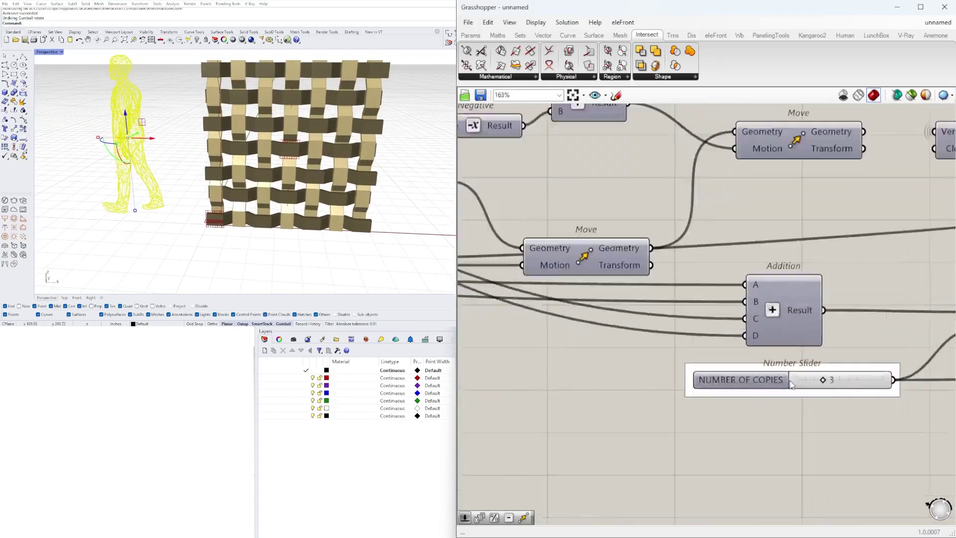
drag(844, 374, 819, 383)
scroll(259, 194, up, 4)
right_drag(259, 194, 254, 249)
scroll(184, 164, down, 5)
scroll(871, 371, up, 2)
right_drag(400, 231, 331, 152)
scroll(777, 303, down, 2)
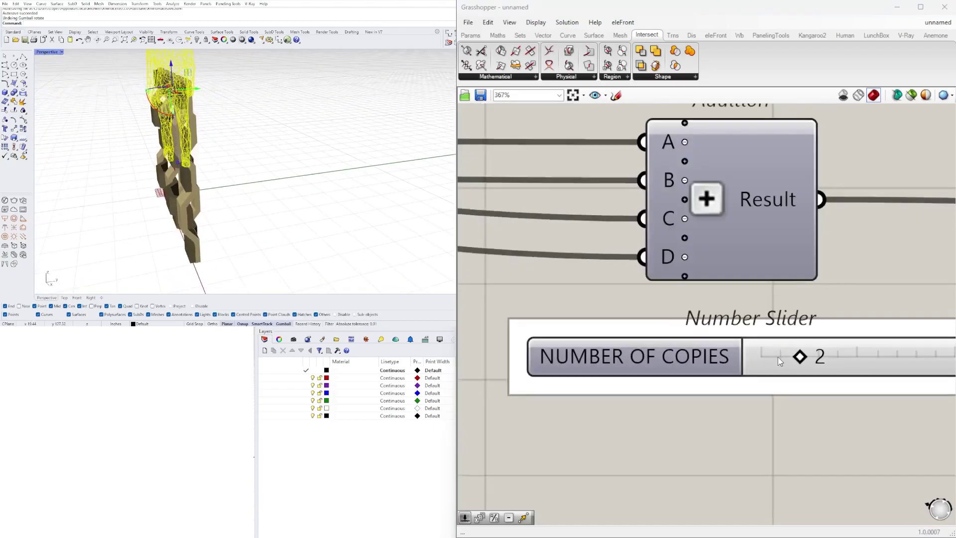
Check the NUMBER OF COPIES slider's settings, try a value of 4, and set it to 6
double_click(695, 357)
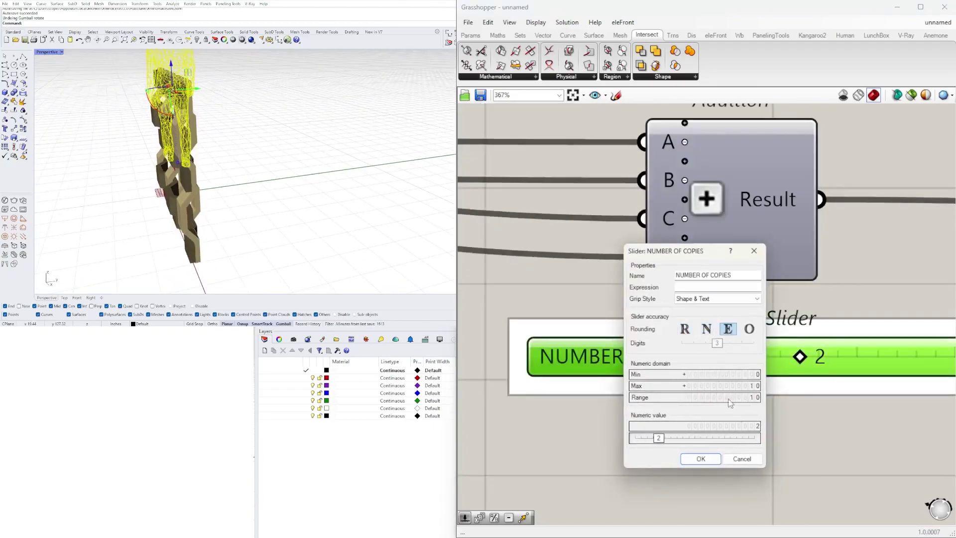
click(700, 458)
right_drag(219, 209, 292, 257)
click(292, 258)
right_drag(249, 165, 218, 171)
scroll(214, 182, down, 4)
scroll(706, 294, down, 3)
scroll(741, 362, up, 2)
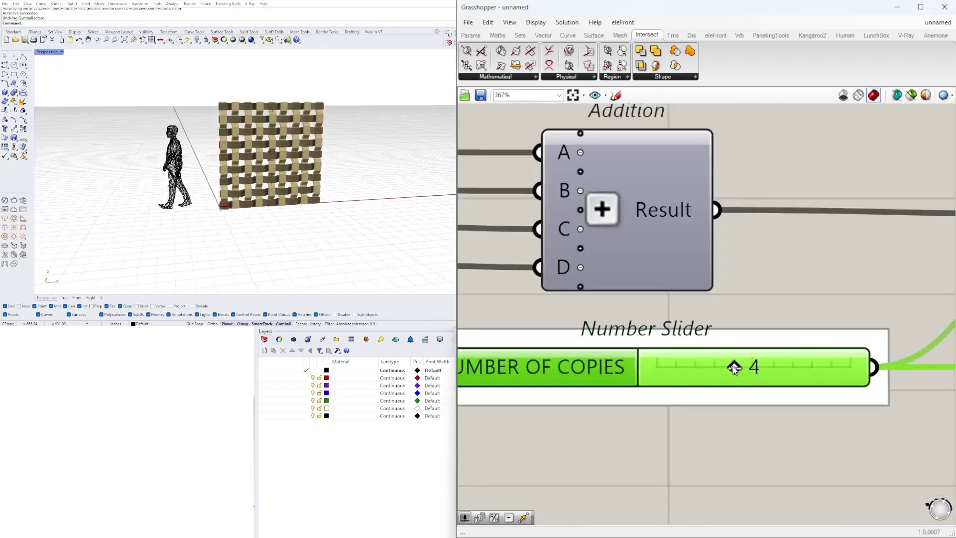
shift+right_drag(291, 65, 262, 177)
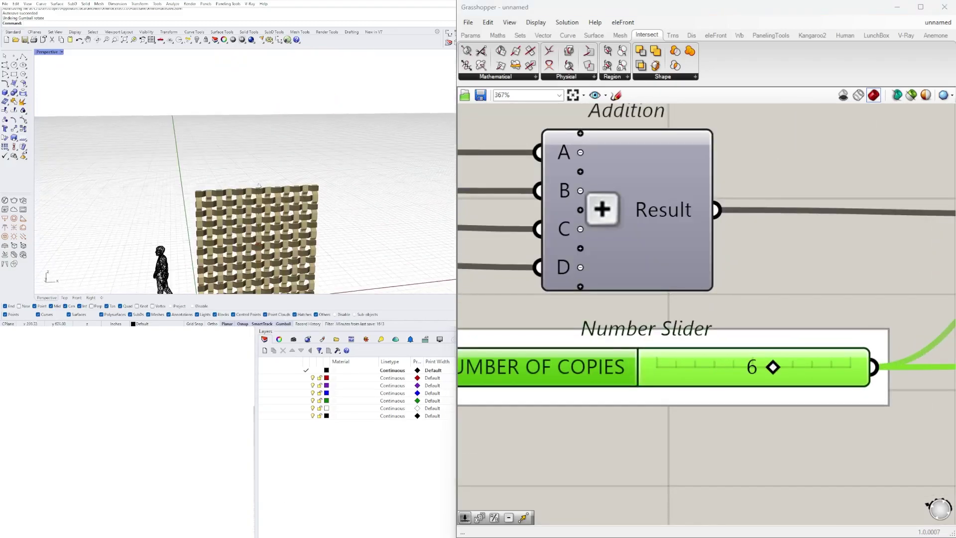
Examine the enlarged woven lattice beside the human figure, from the front, the side and close up
scroll(262, 199, up, 6)
scroll(214, 189, down, 3)
shift+right_drag(214, 222, 274, 169)
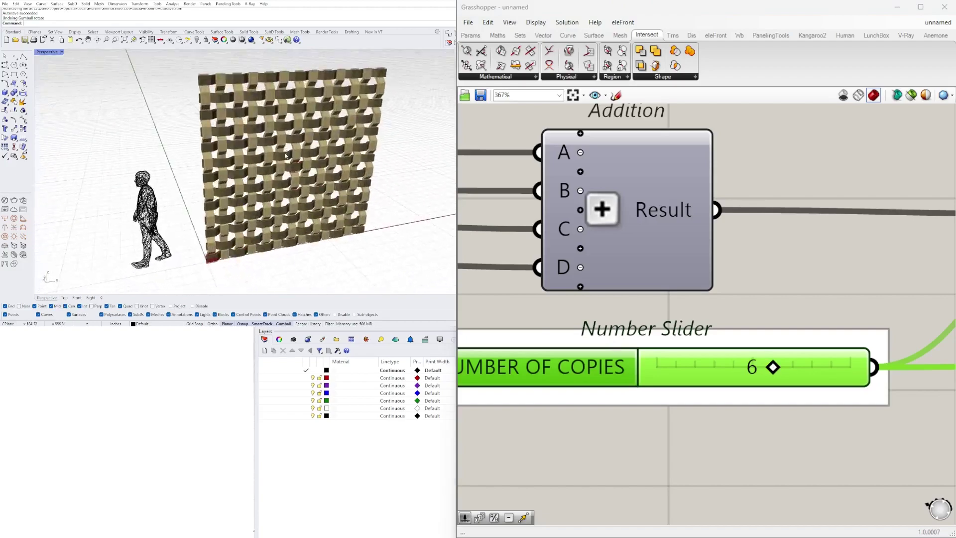
scroll(224, 263, up, 6)
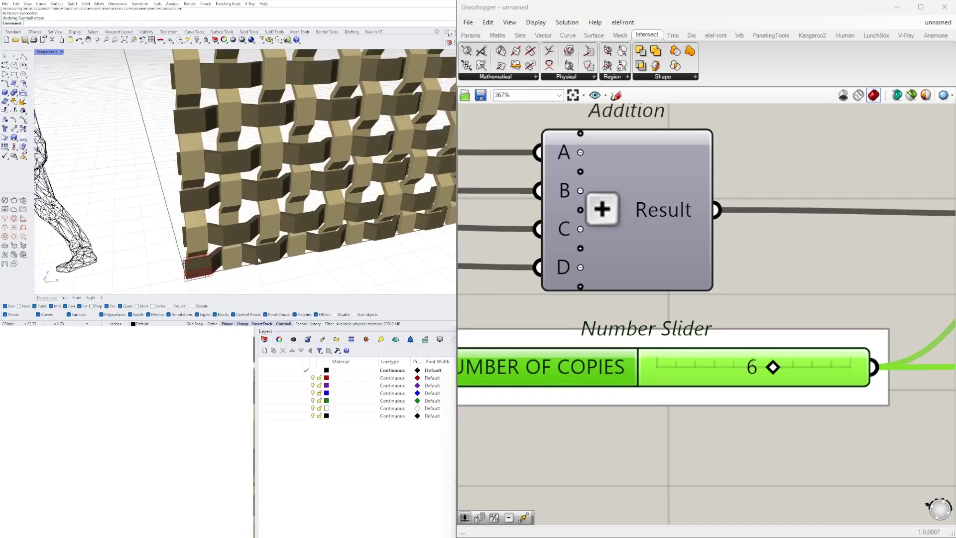
scroll(257, 259, down, 7)
shift+right_drag(249, 255, 277, 215)
scroll(216, 214, up, 4)
scroll(321, 202, down, 8)
scroll(225, 208, up, 5)
scroll(239, 217, up, 4)
scroll(208, 224, down, 2)
scroll(236, 222, down, 6)
scroll(231, 236, up, 6)
right_drag(217, 214, 263, 206)
right_drag(300, 120, 295, 114)
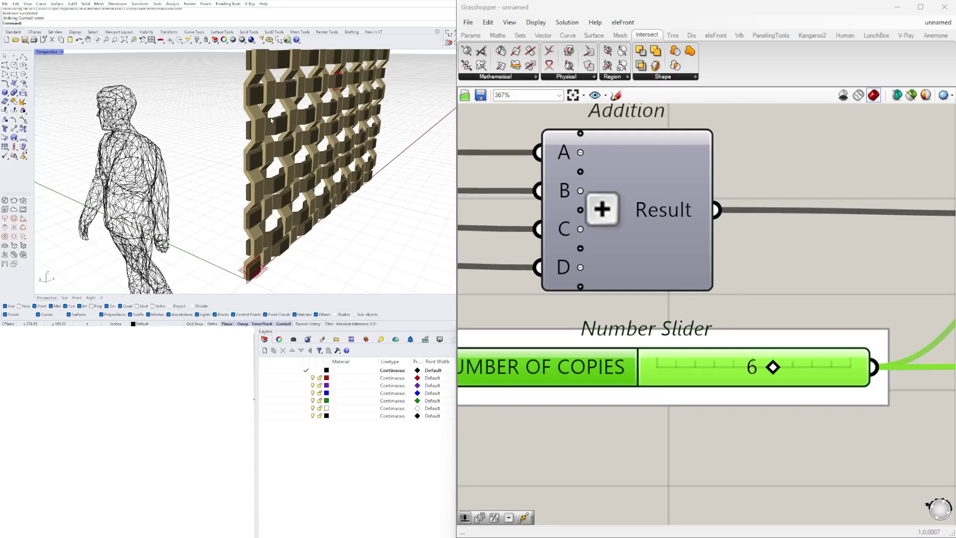
right_drag(250, 126, 214, 145)
scroll(211, 147, down, 5)
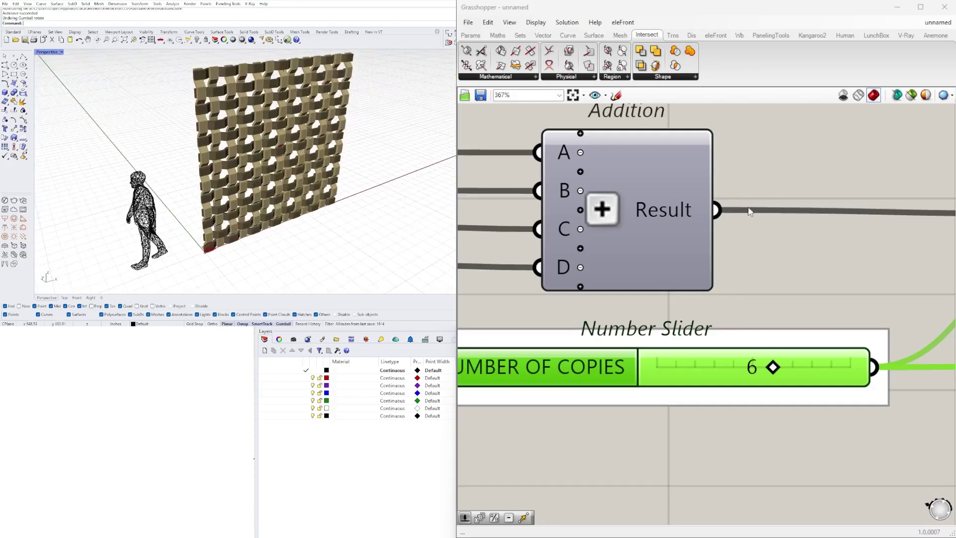
scroll(662, 259, down, 8)
scroll(329, 159, down, 5)
right_drag(328, 159, 273, 170)
scroll(324, 145, up, 5)
scroll(503, 264, down, 5)
Turn on the preview of the final Move component that feeds off the Unit Y vector
right_drag(651, 299, 482, 346)
right_drag(802, 324, 520, 352)
scroll(689, 309, up, 6)
scroll(688, 314, down, 2)
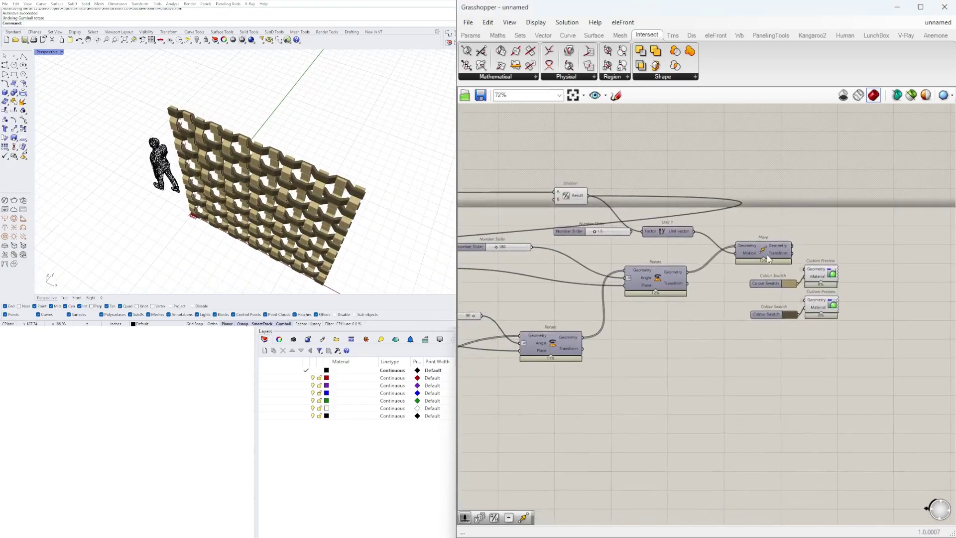
right_click(768, 257)
click(777, 271)
Add a Solid Union component fed by the Merge result and the final Move geometry, and flatten its Breps input
scroll(758, 300, down, 1)
right_drag(628, 350, 912, 290)
scroll(658, 336, up, 1)
click(658, 325)
double_click(743, 358)
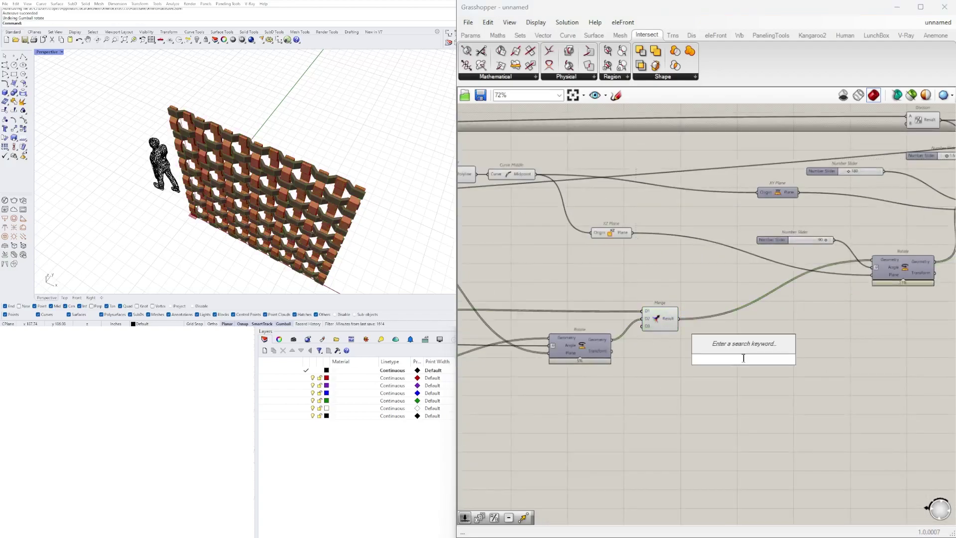
text(union)
key(Return)
drag(737, 359, 775, 323)
scroll(697, 347, down, 6)
scroll(846, 288, up, 7)
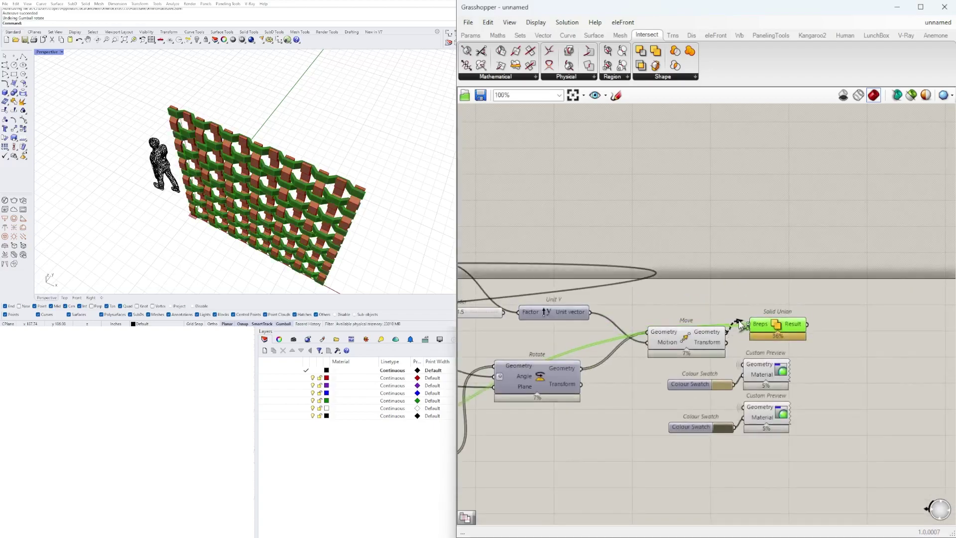
right_click(762, 328)
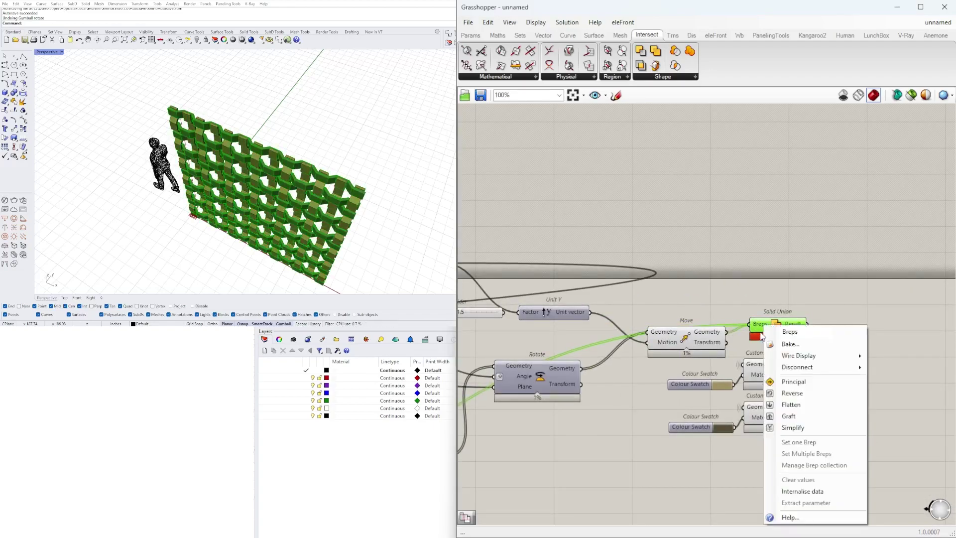
click(791, 405)
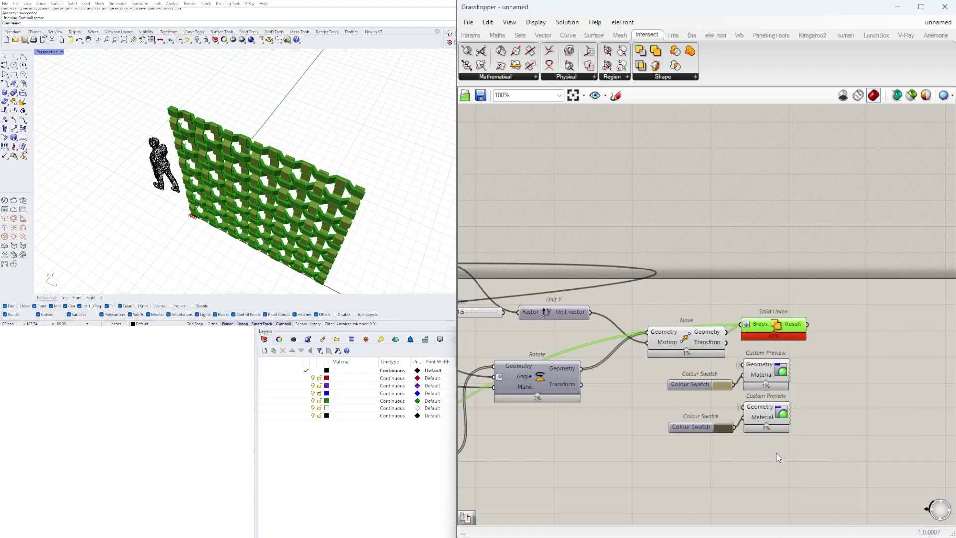
Relocate the Solid Union below the Custom Preview components, and gather its incoming wires in a Relay
drag(775, 333, 849, 505)
scroll(848, 505, down, 5)
right_drag(849, 505, 842, 294)
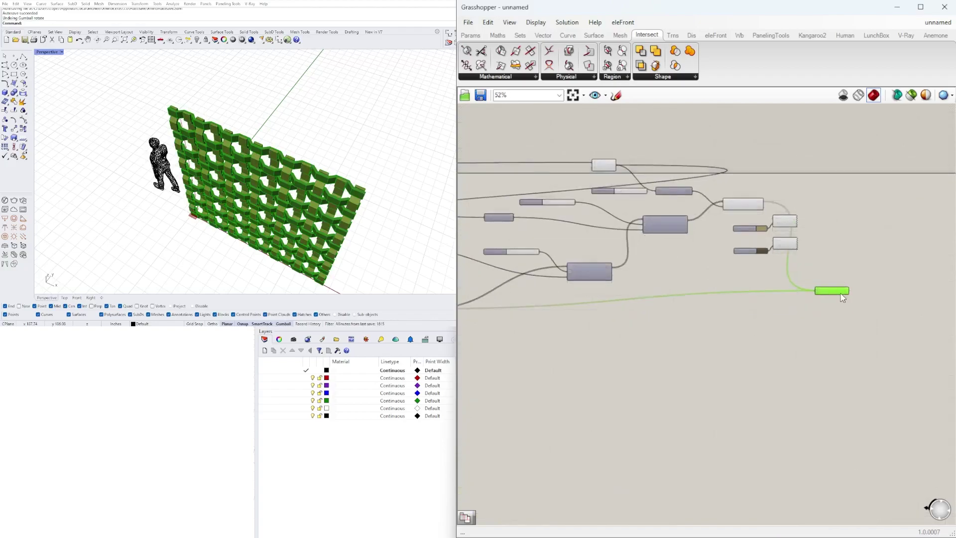
scroll(843, 319, up, 3)
scroll(836, 291, up, 3)
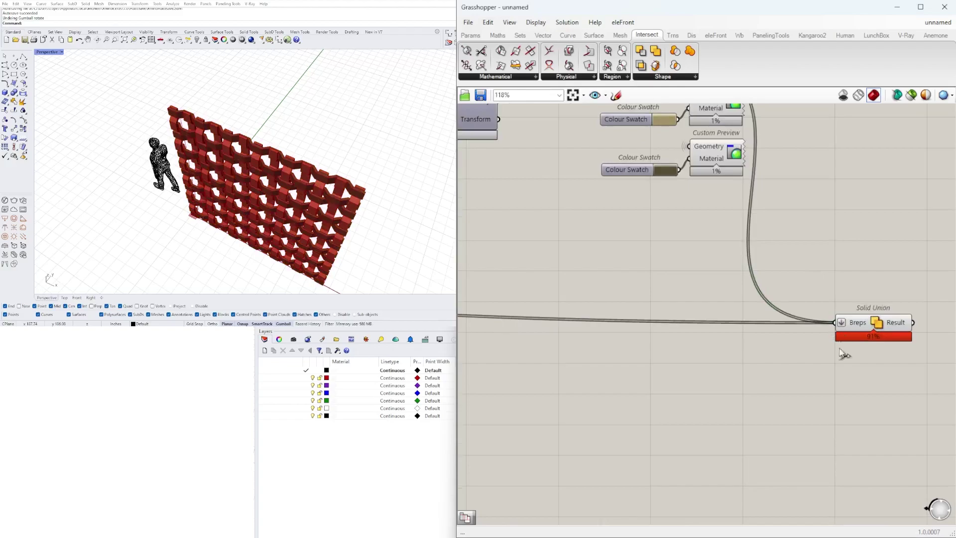
double_click(818, 392)
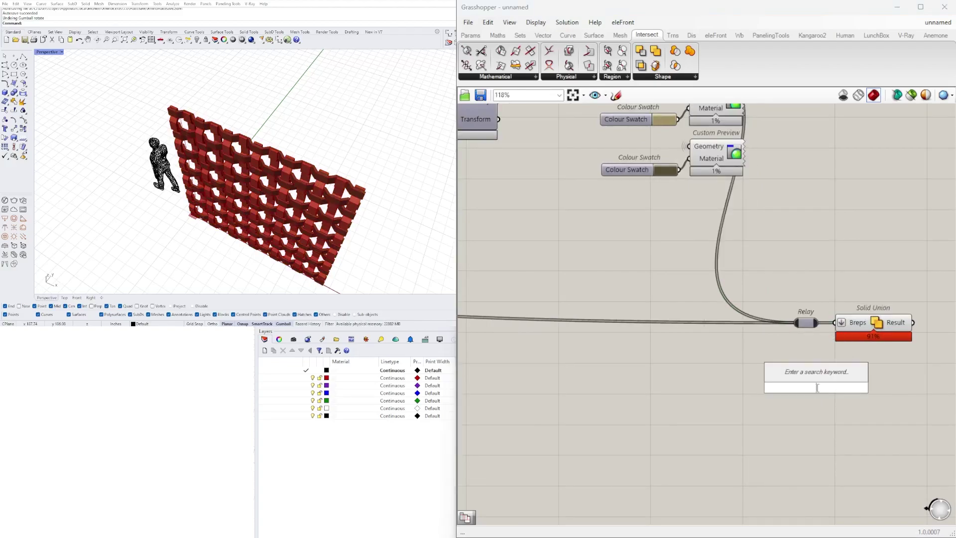
text(PLAY)
key(BackSpace)
key(BackSpace)
key(BackSpace)
key(BackSpace)
key(Escape)
click(482, 37)
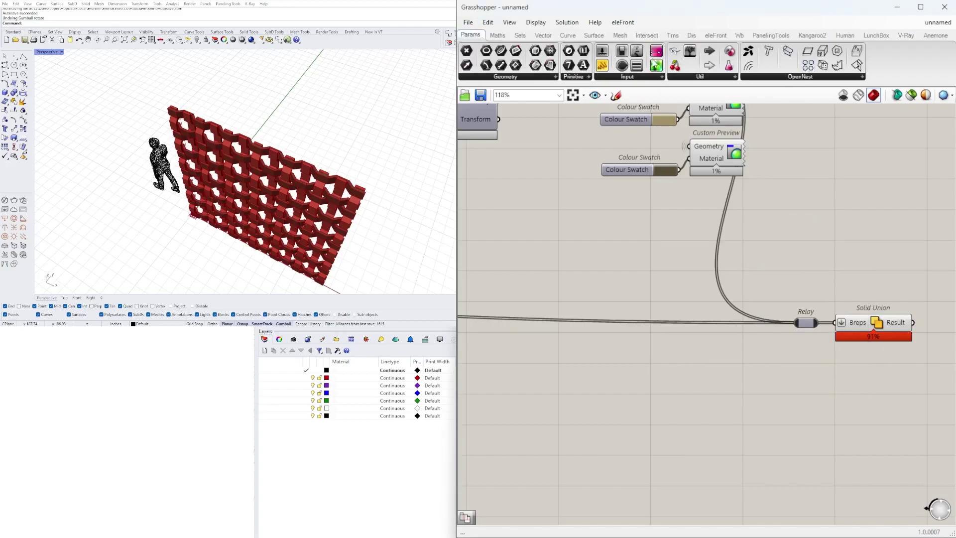
click(634, 78)
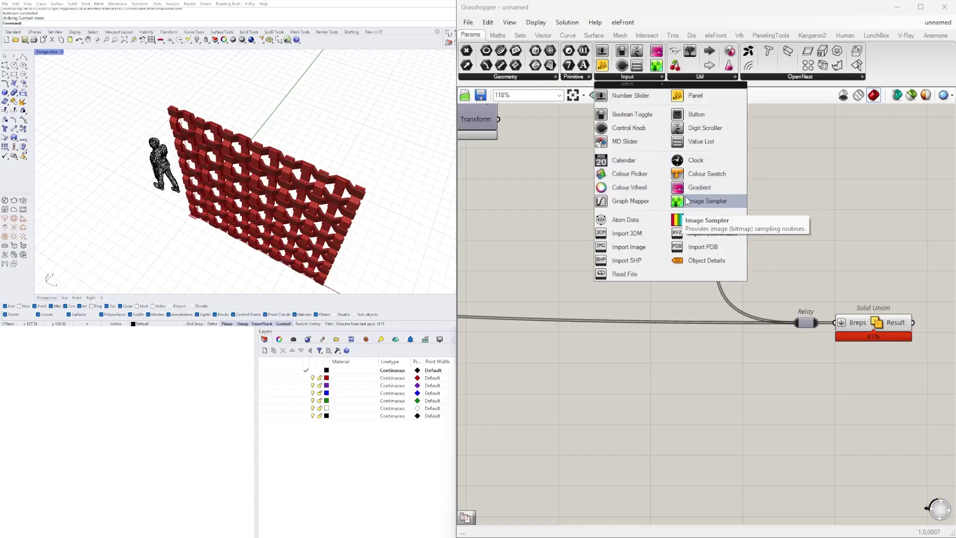
Add a Data Dam and wire it between the Relay and the Solid Union's Breps input
double_click(827, 259)
text(dam)
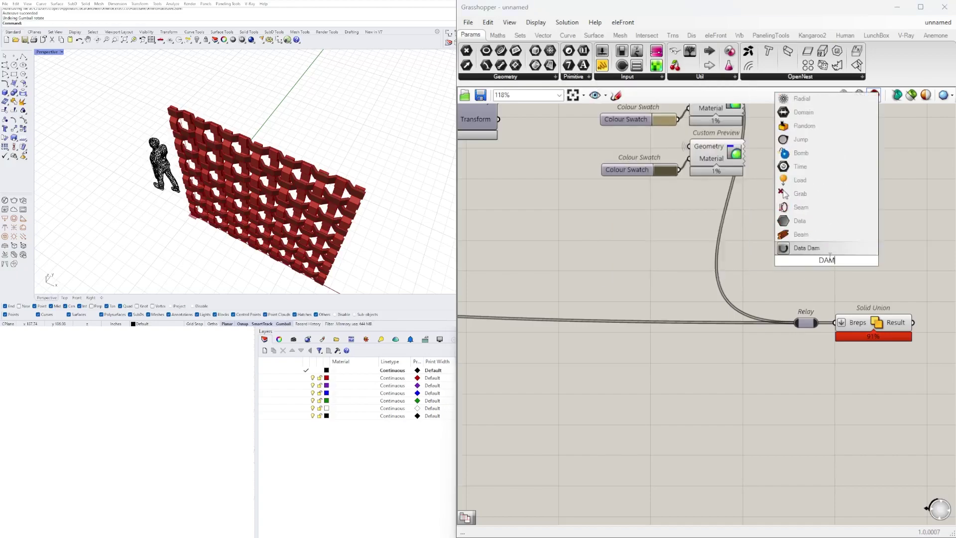
click(823, 251)
right_drag(873, 318, 791, 320)
drag(802, 326, 923, 331)
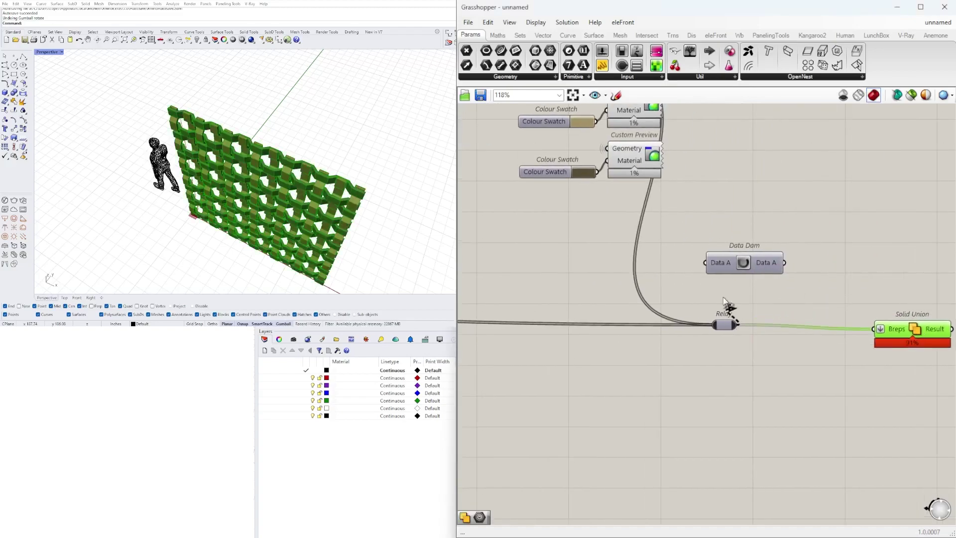
drag(848, 297, 875, 329)
drag(739, 259, 795, 321)
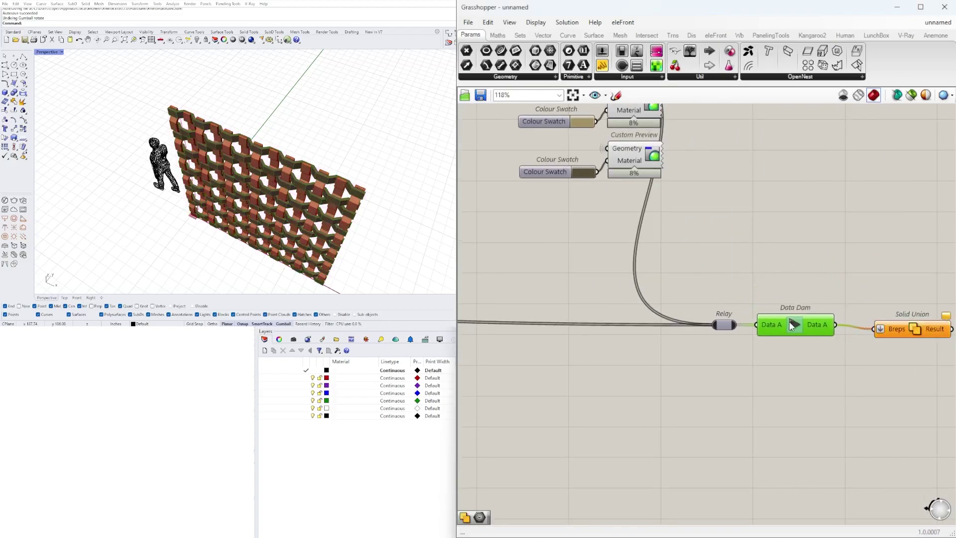
Release the Data Dam so the strips pass into the Solid Union
click(777, 274)
scroll(689, 241, down, 3)
right_drag(664, 256, 801, 313)
click(725, 193)
click(900, 217)
right_drag(900, 217, 757, 215)
scroll(759, 349, up, 3)
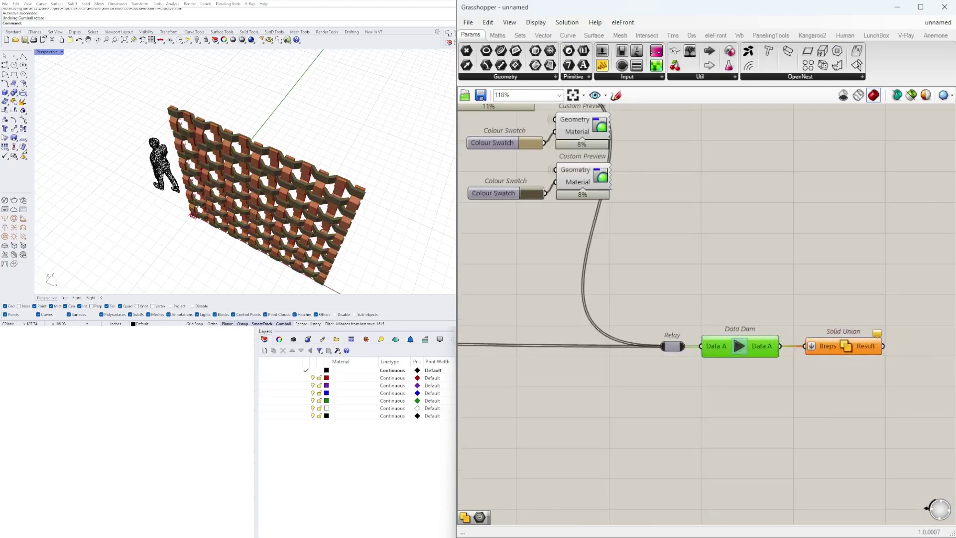
click(742, 248)
right_drag(923, 301, 745, 290)
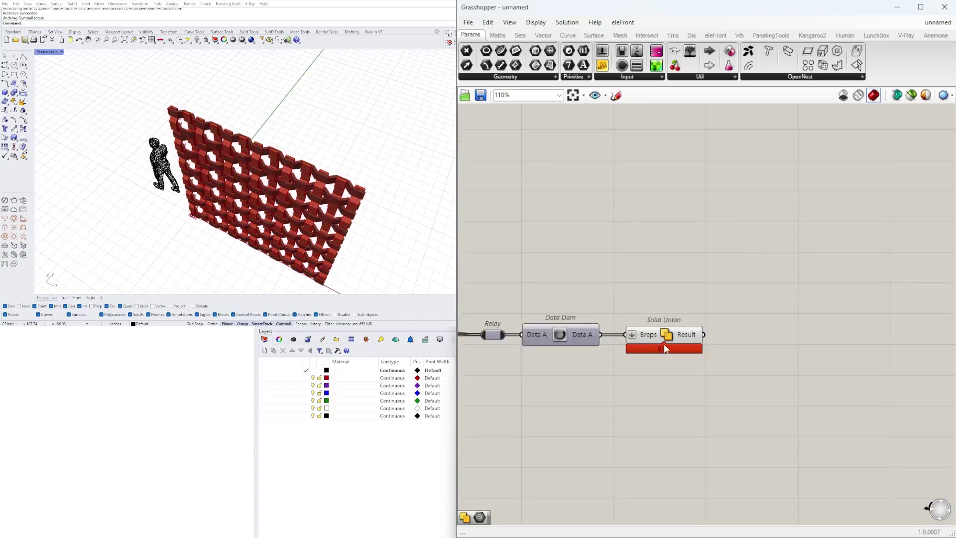
click(639, 329)
Add a Box parameter and connect the Solid Union's result to it
right_drag(405, 207, 358, 179)
click(745, 335)
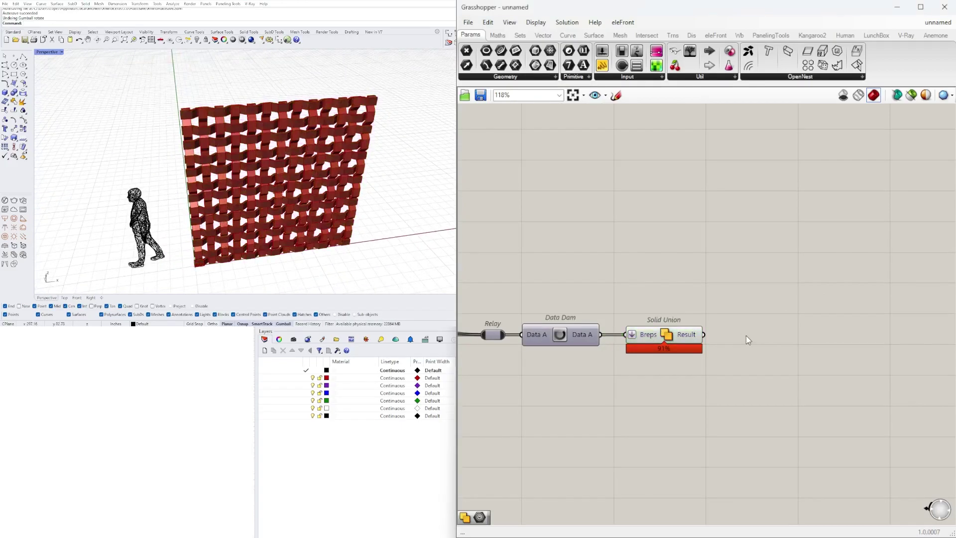
text(Box)
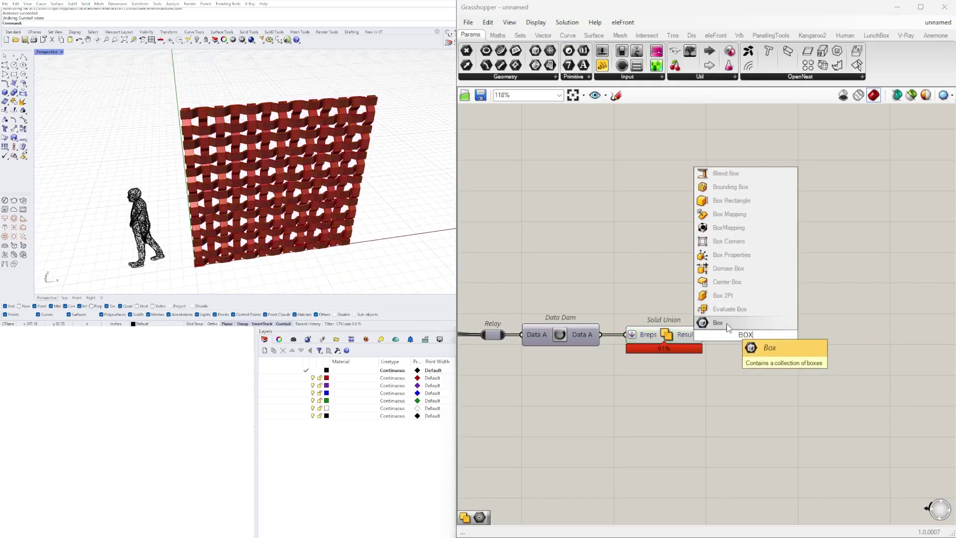
click(722, 323)
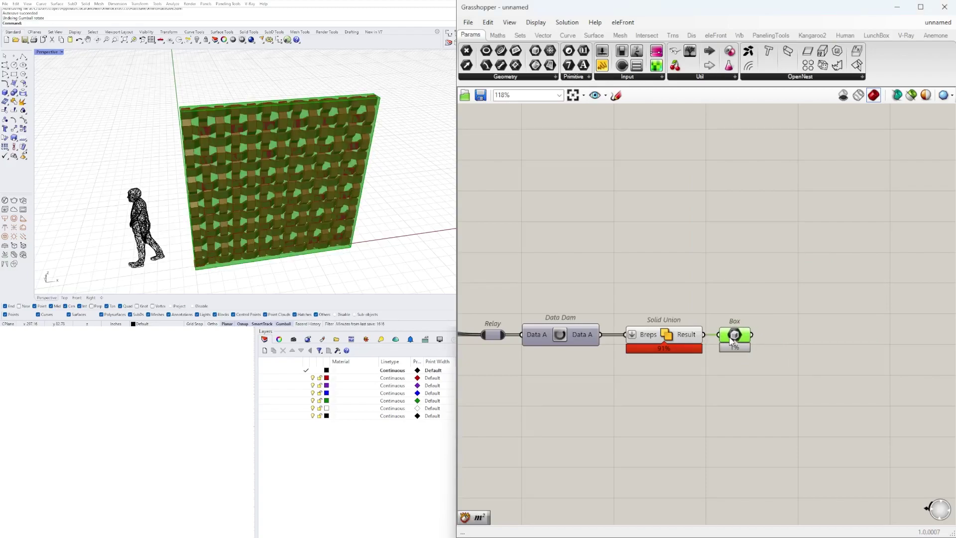
drag(730, 341, 729, 341)
Try a Deconstruct Brep component on the Box output, and remove it
double_click(796, 330)
text(Deco)
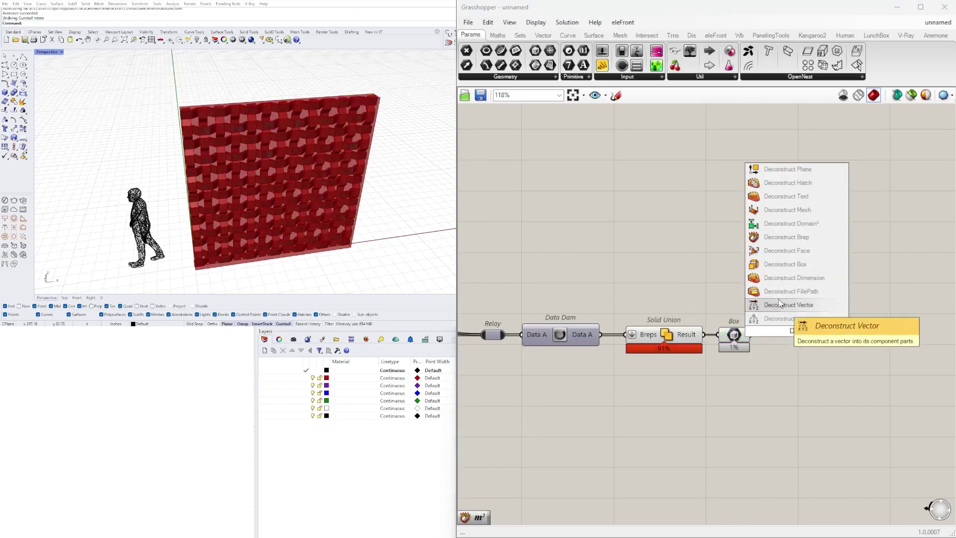
click(787, 237)
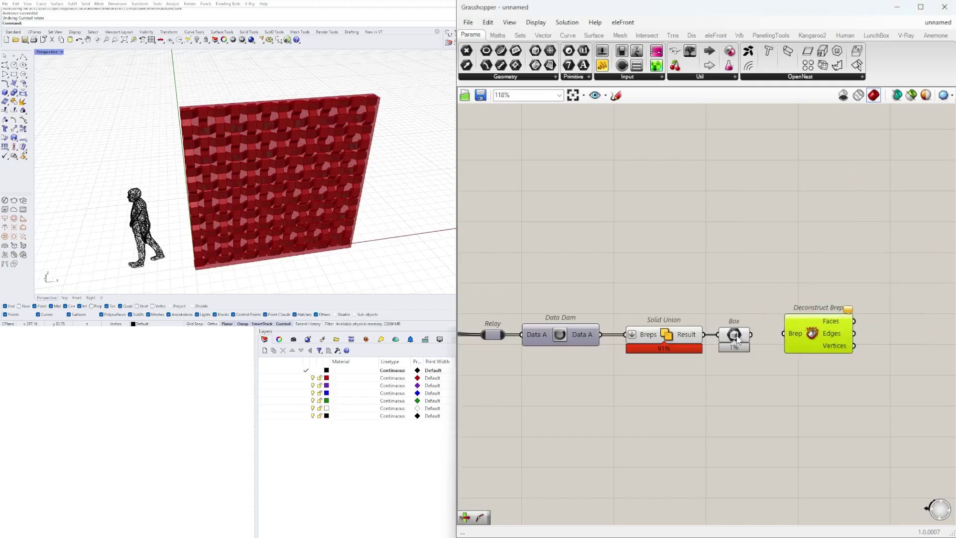
scroll(736, 339, up, 3)
click(724, 343)
right_drag(891, 325, 762, 324)
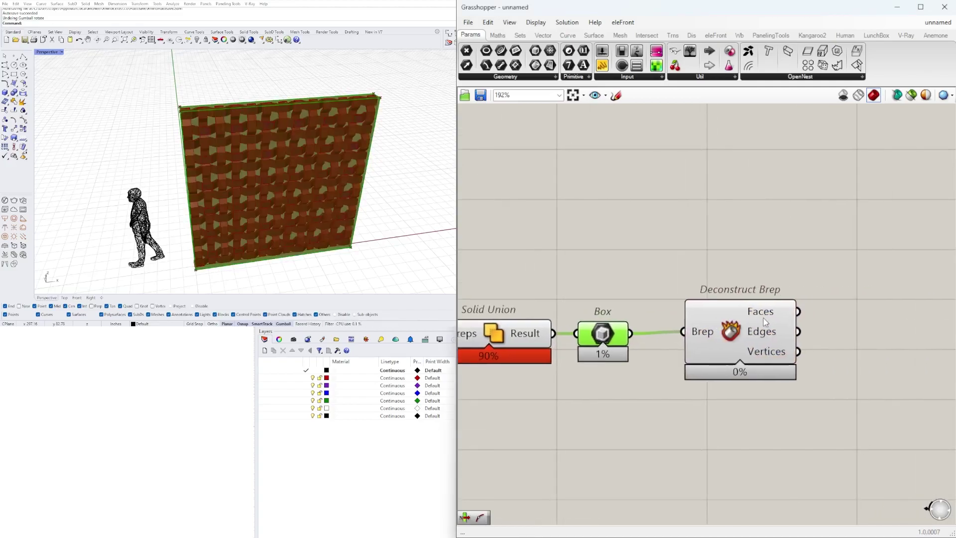
click(737, 332)
click(597, 337)
click(754, 338)
key(Delete)
click(602, 341)
right_drag(602, 342, 673, 342)
click(815, 348)
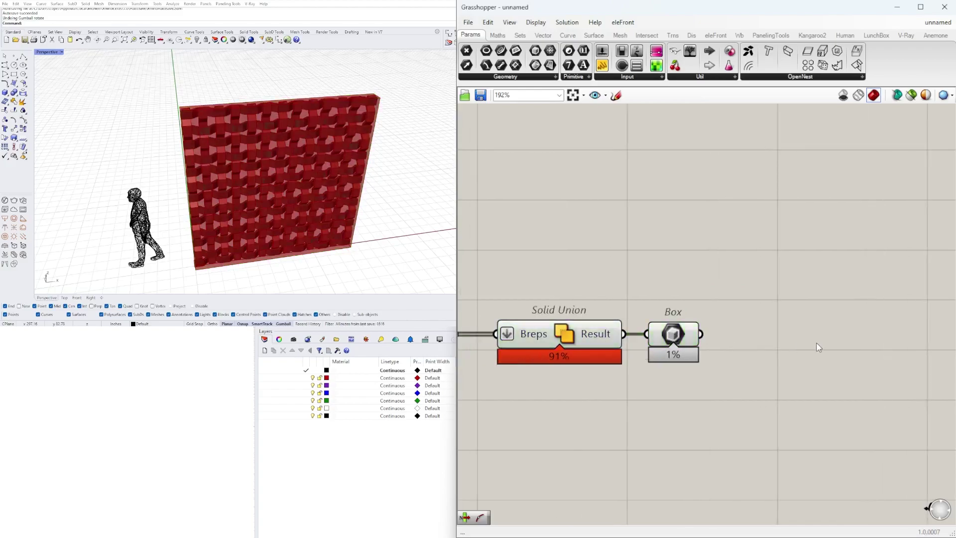
Add an Area component and connect the Box output to its Geometry input
double_click(803, 331)
text(area)
key(Return)
drag(673, 343, 690, 343)
drag(770, 337, 858, 264)
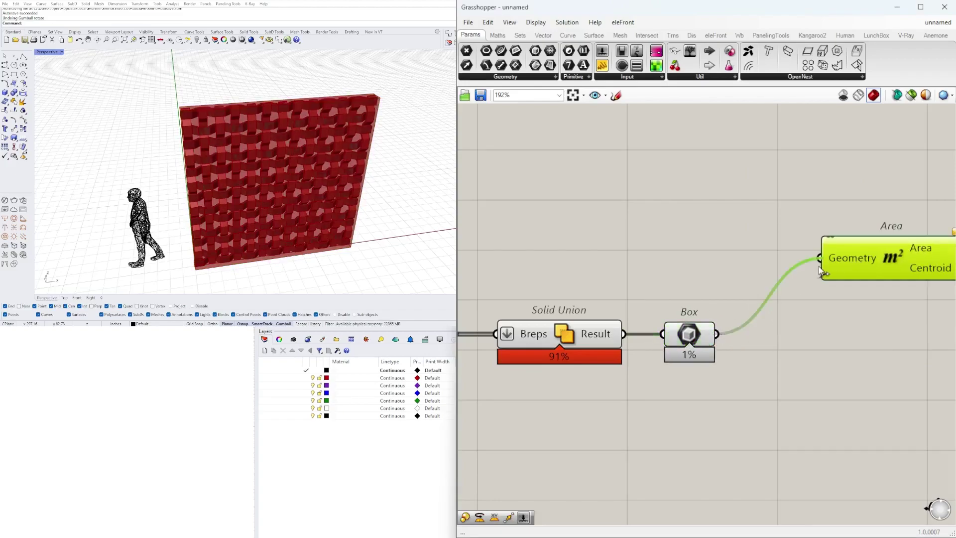
Add a Scale NU component, with the Box as its Geometry and the Area centroid as its Plane
scroll(816, 271, down, 3)
double_click(676, 321)
text(scae)
key(Escape)
double_click(675, 325)
text(scal)
click(672, 305)
drag(559, 319, 628, 300)
drag(672, 323, 832, 347)
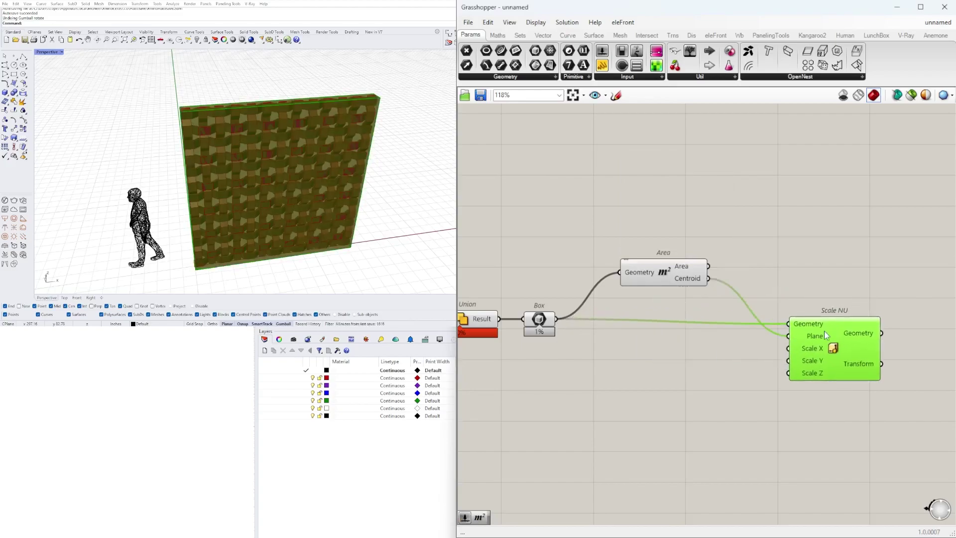
Add a number slider of 1.50 and connect it to the Scale X and Scale Z inputs of Scale NU
double_click(688, 365)
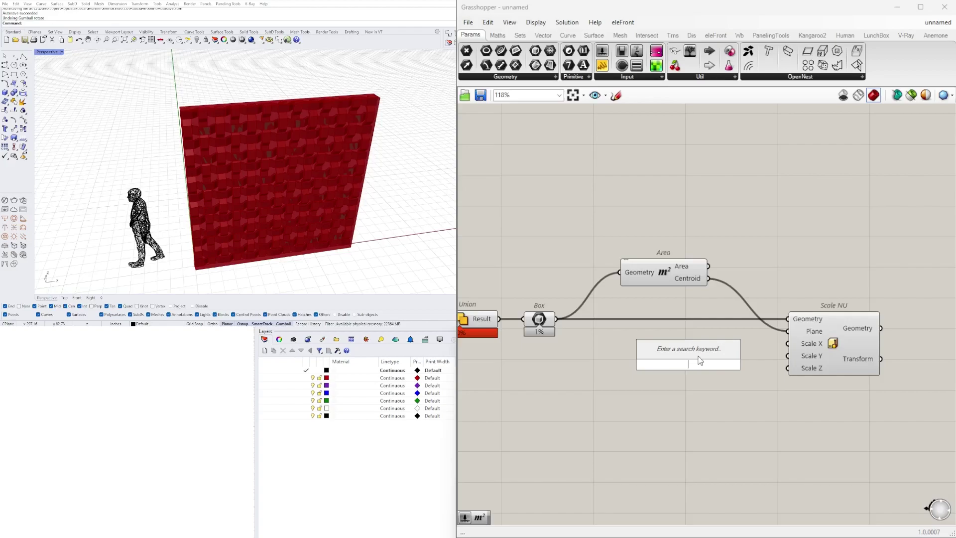
text(1.5)
key(Return)
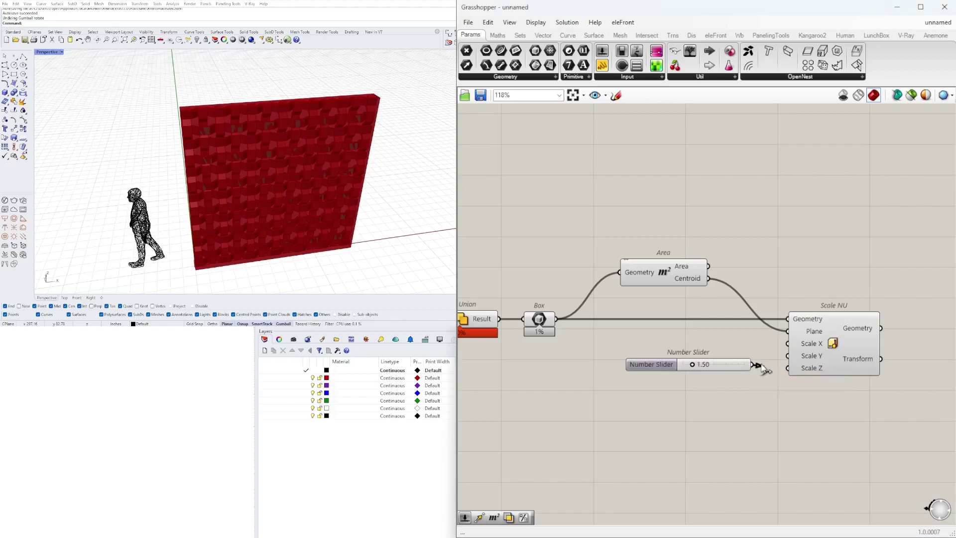
shift+drag(757, 371, 787, 368)
click(835, 352)
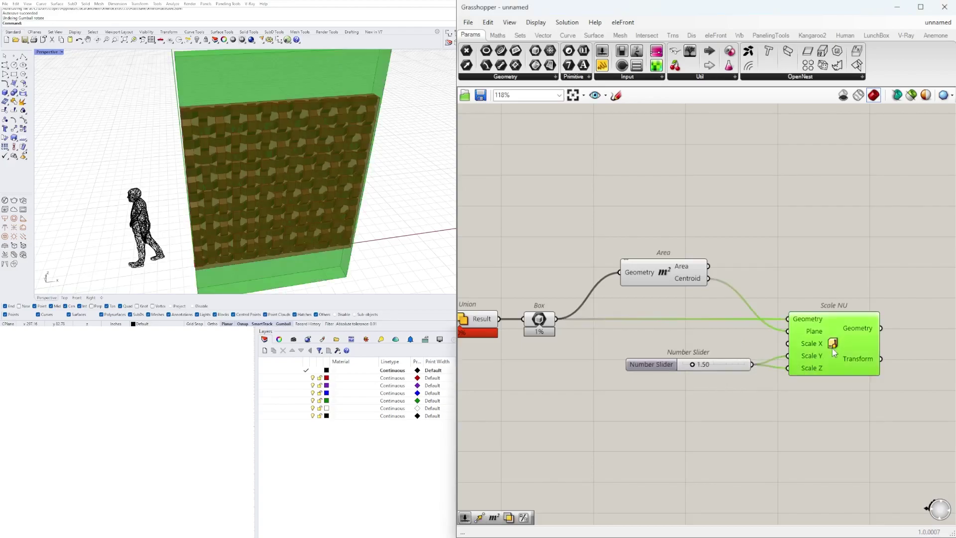
ctrl+drag(757, 363, 787, 368)
click(760, 369)
Set the Scale NU factor slider to 1.1
double_click(706, 369)
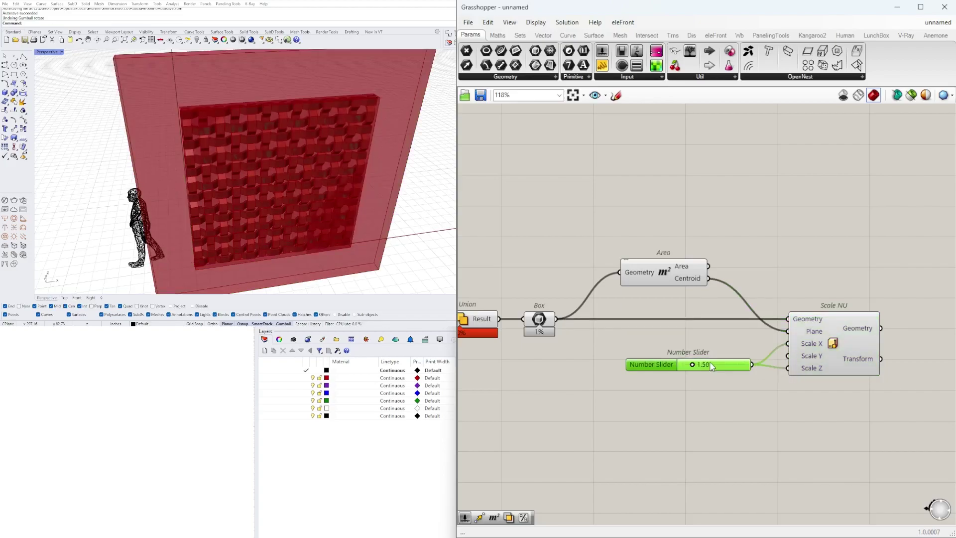
double_click(707, 364)
text(1.)
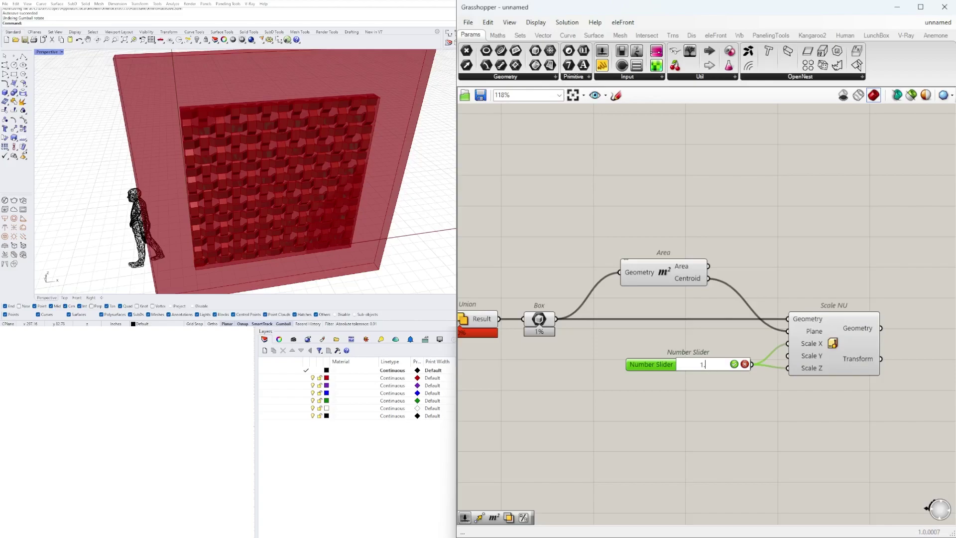
text(1)
key(Return)
Reposition the Scale NU component and its slider together below the Area component
right_drag(822, 384, 669, 386)
click(663, 369)
scroll(663, 369, down, 2)
right_drag(502, 355, 601, 355)
click(565, 340)
click(755, 447)
drag(795, 462, 640, 343)
drag(752, 351, 737, 383)
Add a Solid Difference component, with the scaled geometry as Breps A and the Box as Breps B
double_click(777, 328)
text(f)
key(Escape)
double_click(790, 334)
text(diff)
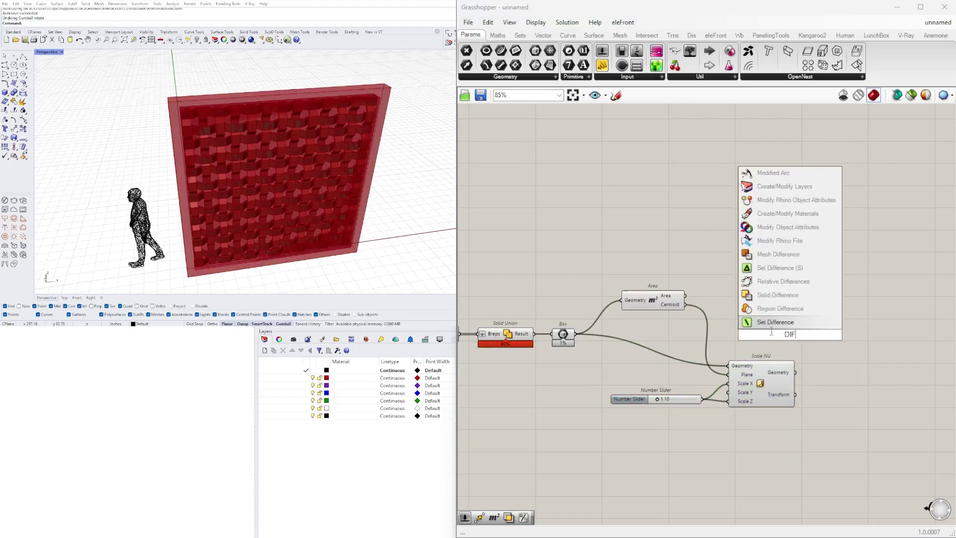
click(768, 296)
click(565, 339)
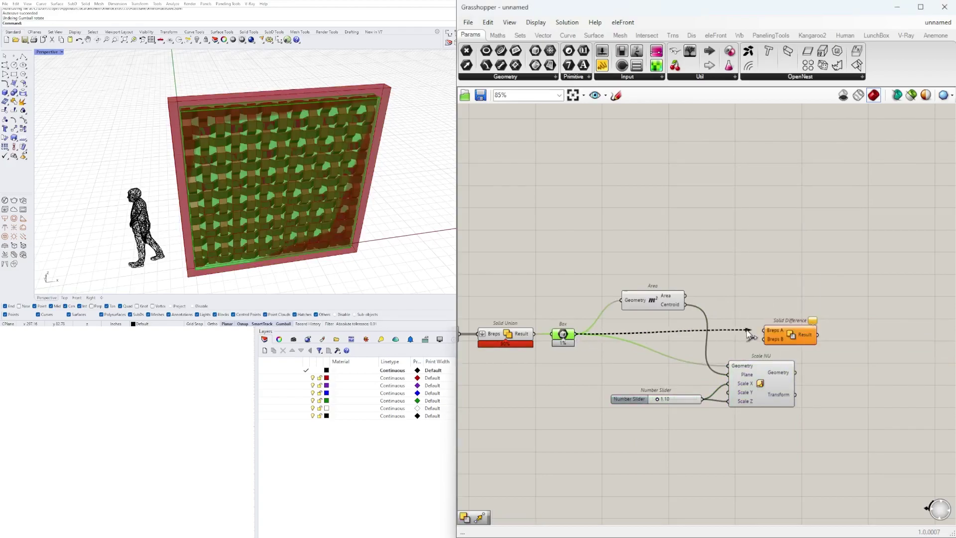
drag(796, 334, 882, 329)
click(564, 336)
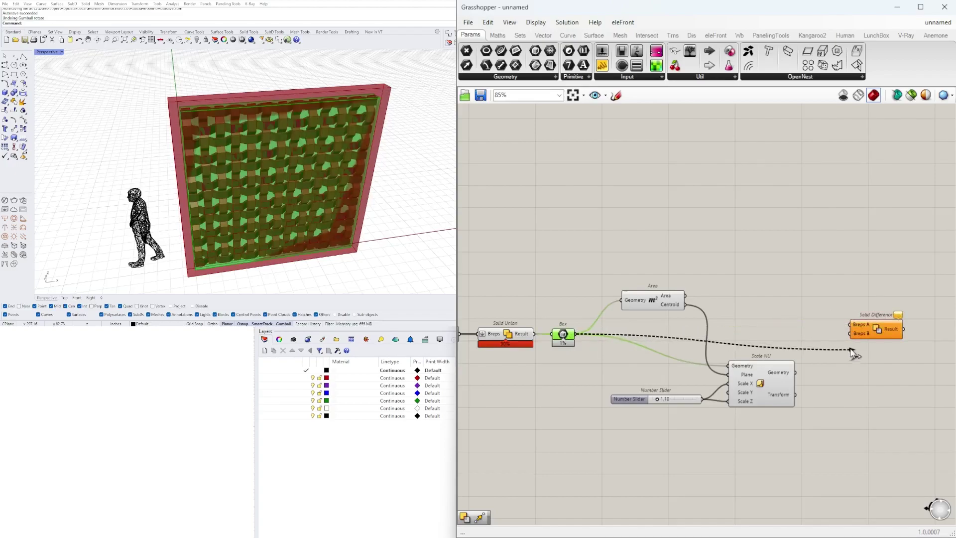
drag(795, 372, 871, 329)
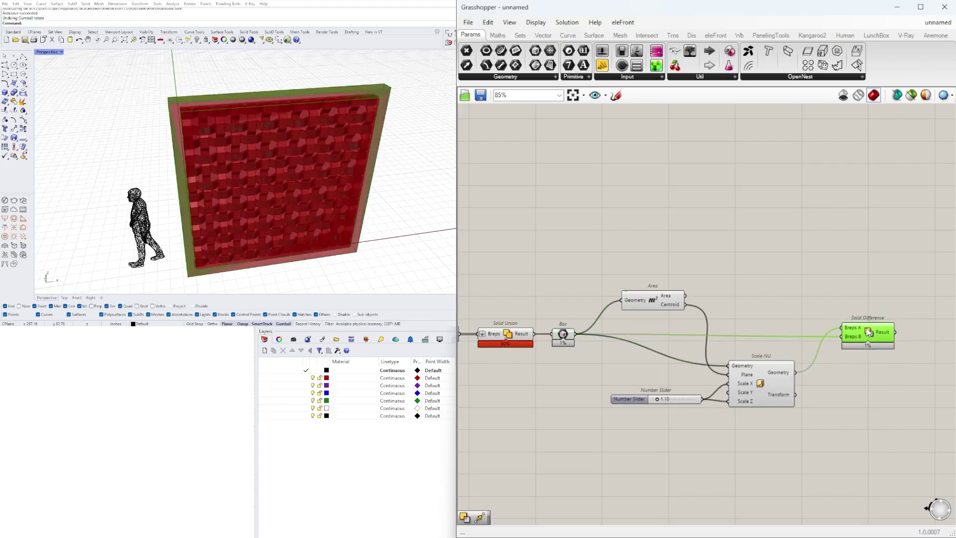
Turn off the preview of the Box, Area, Scale NU and Solid Union components
drag(813, 452, 568, 261)
middle_click(568, 260)
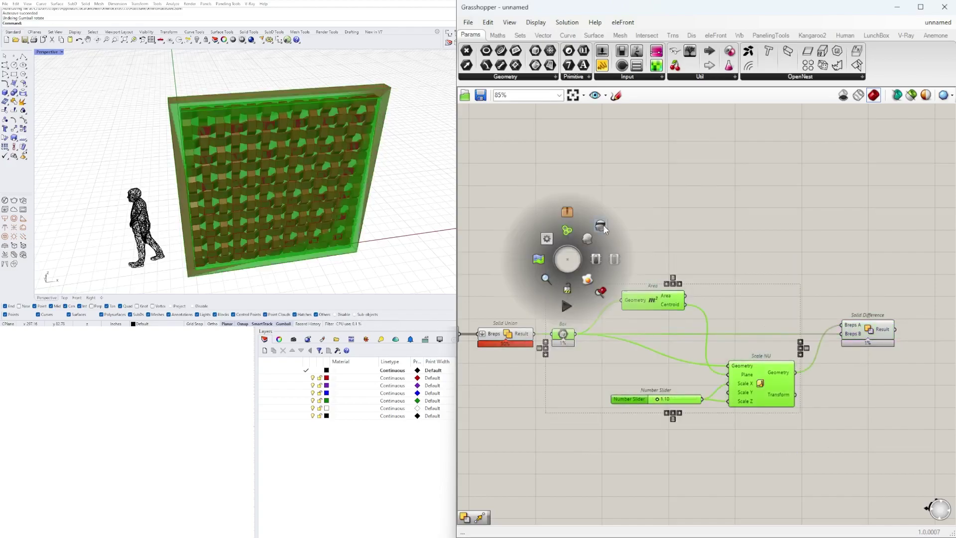
click(602, 227)
click(596, 247)
right_drag(594, 249, 650, 235)
drag(748, 446, 557, 259)
middle_click(582, 260)
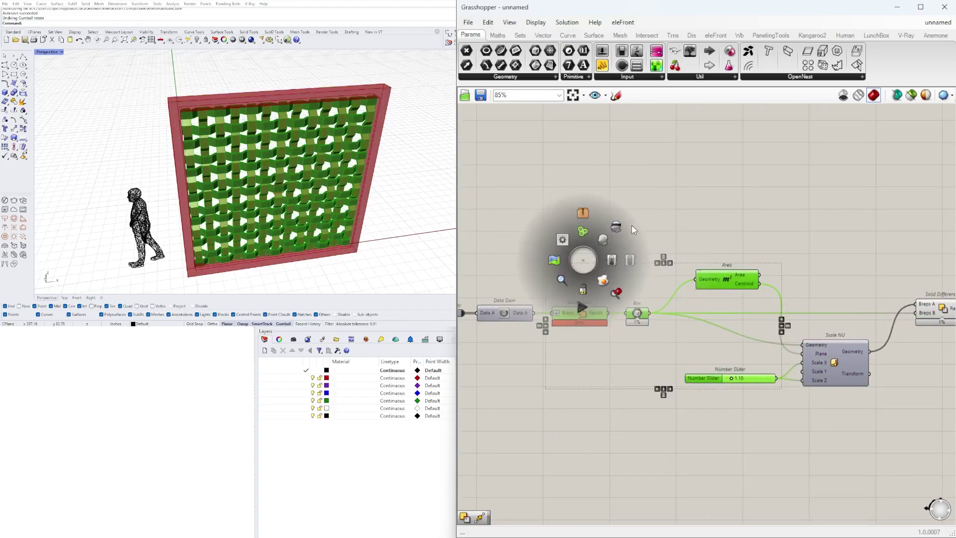
click(616, 227)
click(659, 215)
Turn off the preview of the Rotate and Move components feeding the Custom Previews
right_drag(308, 199, 224, 204)
scroll(224, 204, up, 5)
scroll(224, 204, down, 4)
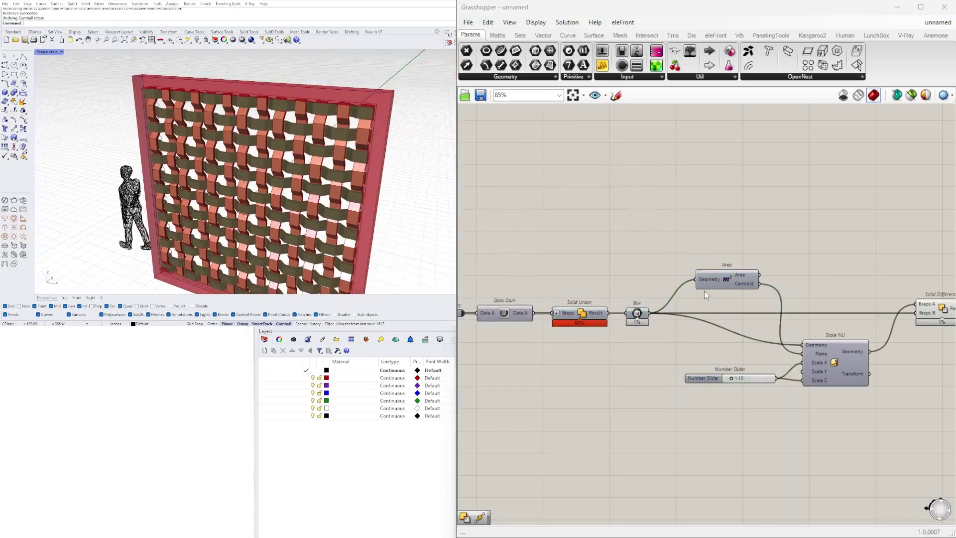
scroll(686, 294, down, 3)
right_drag(686, 295, 850, 284)
scroll(647, 199, up, 3)
scroll(744, 289, down, 2)
right_drag(743, 289, 802, 277)
drag(747, 318, 548, 139)
middle_click(559, 131)
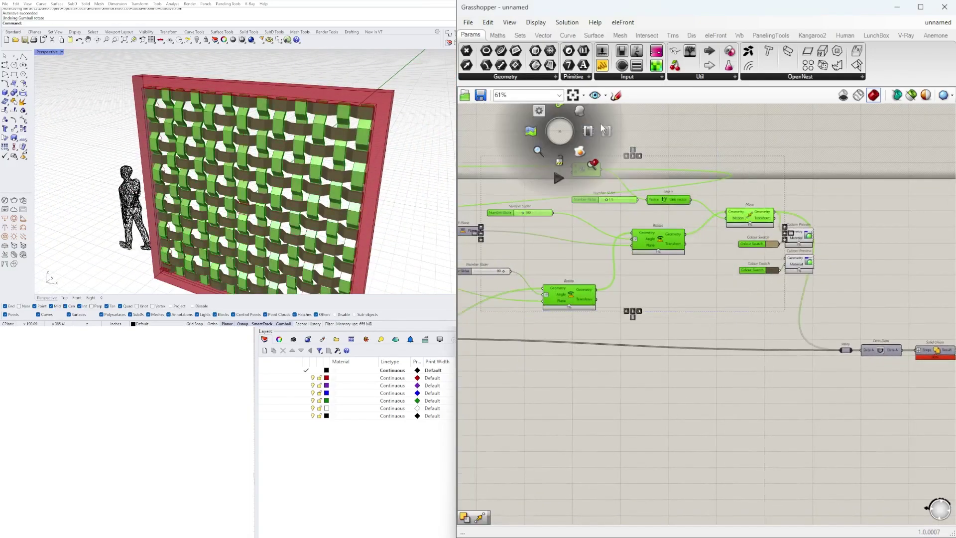
scroll(708, 157, down, 3)
right_drag(802, 185, 770, 308)
drag(743, 352, 590, 240)
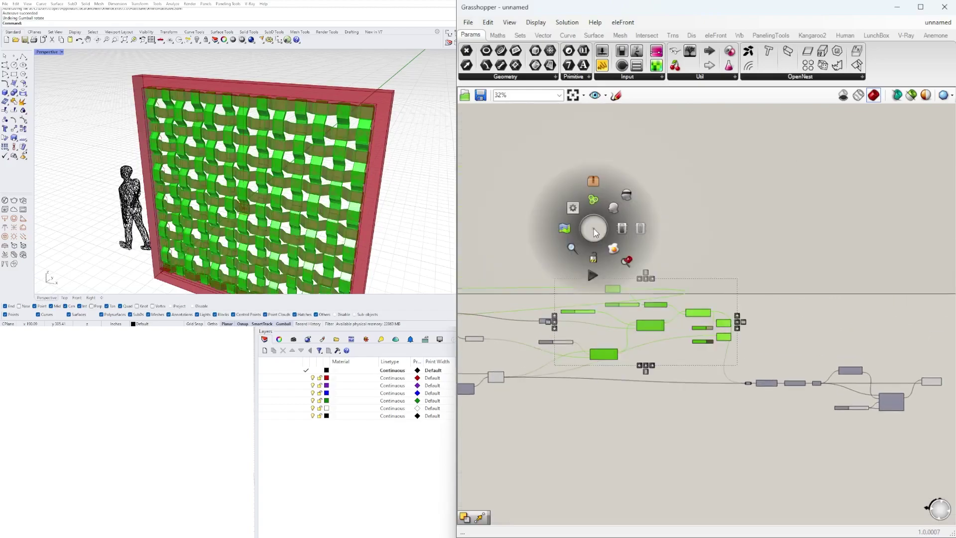
middle_click(593, 230)
click(626, 198)
click(690, 201)
Turn off the preview of the remaining geometry components around the strip definition
scroll(691, 205, up, 6)
drag(837, 415, 478, 164)
middle_click(538, 148)
click(571, 115)
click(759, 175)
Try 4.0 on the second LINE - 2 - LENGTH slider, and set it to 2.0
scroll(810, 226, down, 3)
scroll(239, 169, up, 3)
mouse_move(229, 184)
right_down()
mouse_move(298, 174)
mouse_move(154, 186)
mouse_move(279, 182)
mouse_move(233, 190)
right_up()
scroll(199, 184, up, 3)
scroll(697, 286, down, 6)
right_drag(538, 300, 758, 288)
scroll(759, 287, up, 10)
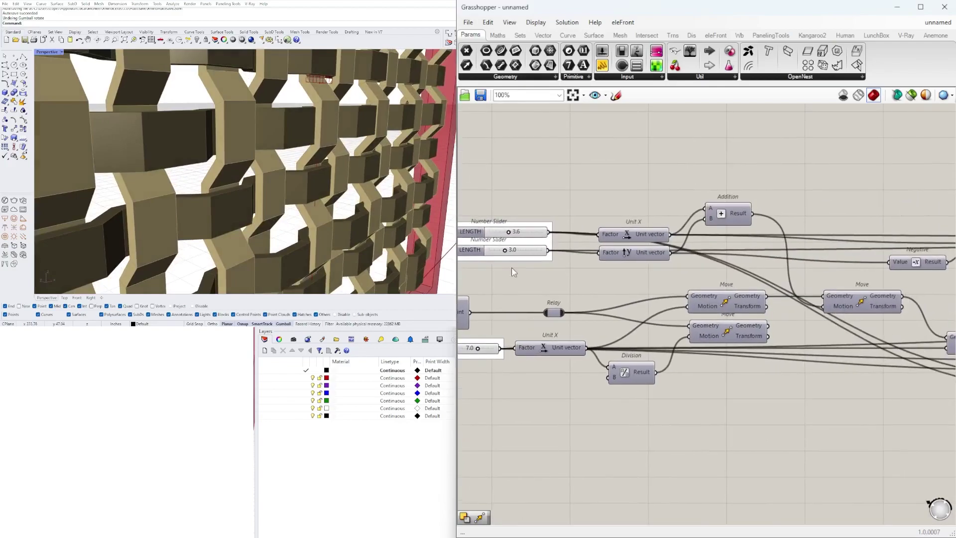
right_drag(634, 291, 745, 292)
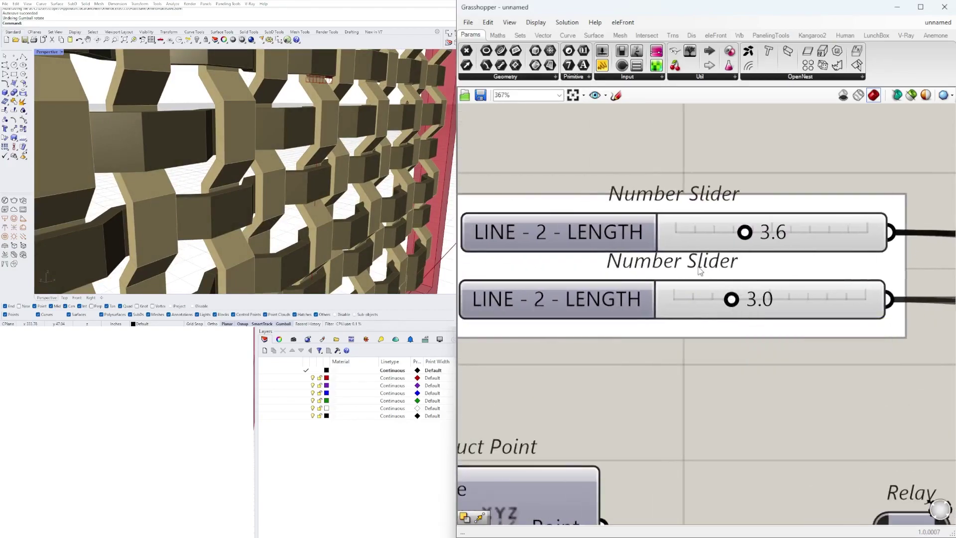
right_drag(191, 212, 244, 201)
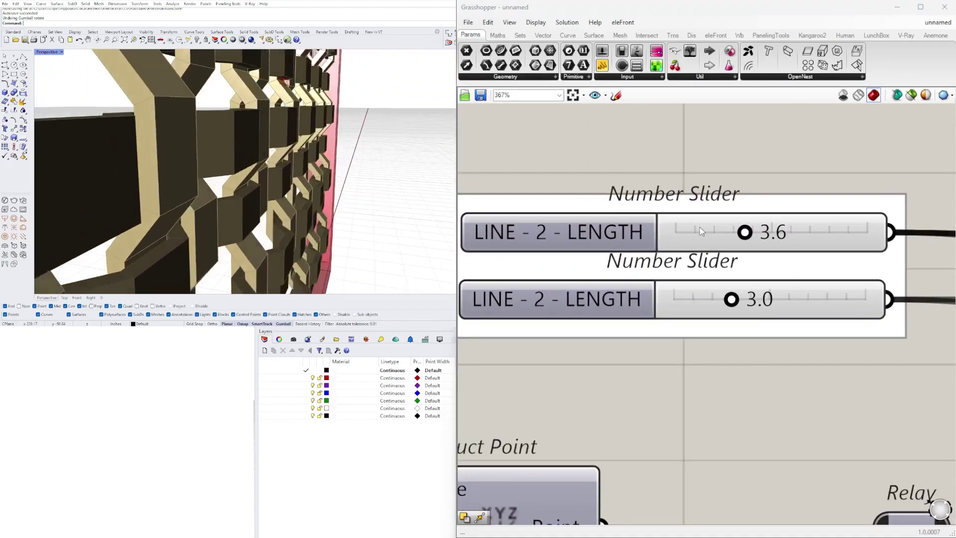
click(738, 312)
double_click(738, 306)
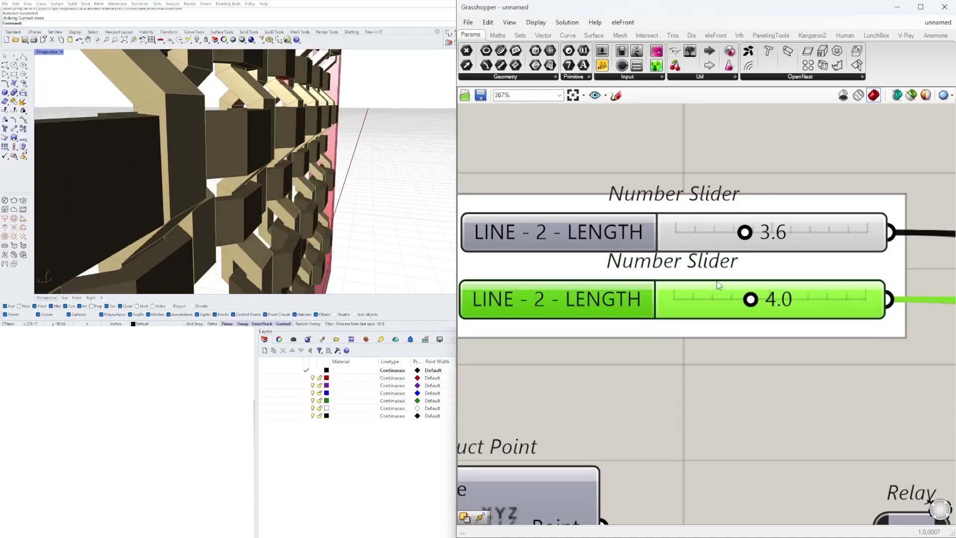
double_click(767, 307)
key(Return)
right_drag(319, 175, 292, 218)
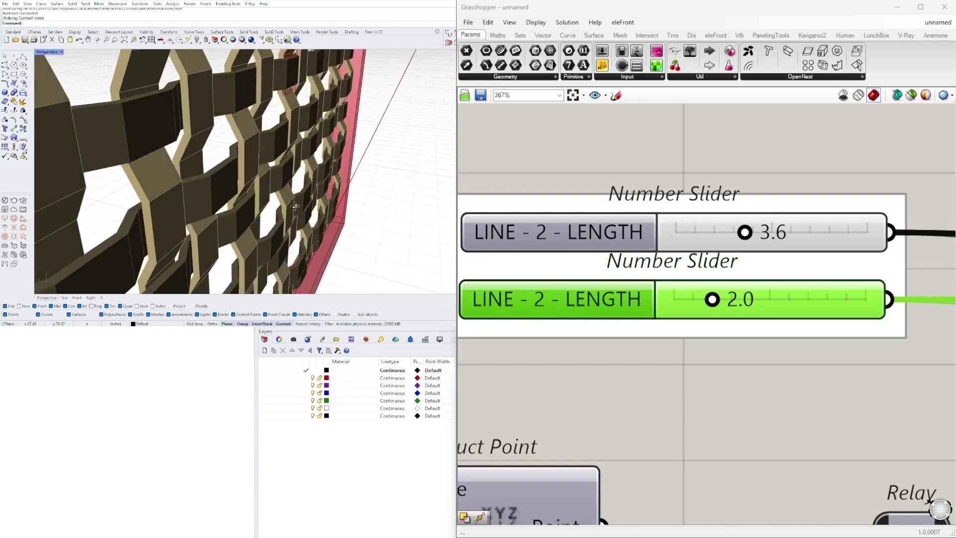
right_drag(316, 188, 264, 197)
scroll(468, 239, down, 10)
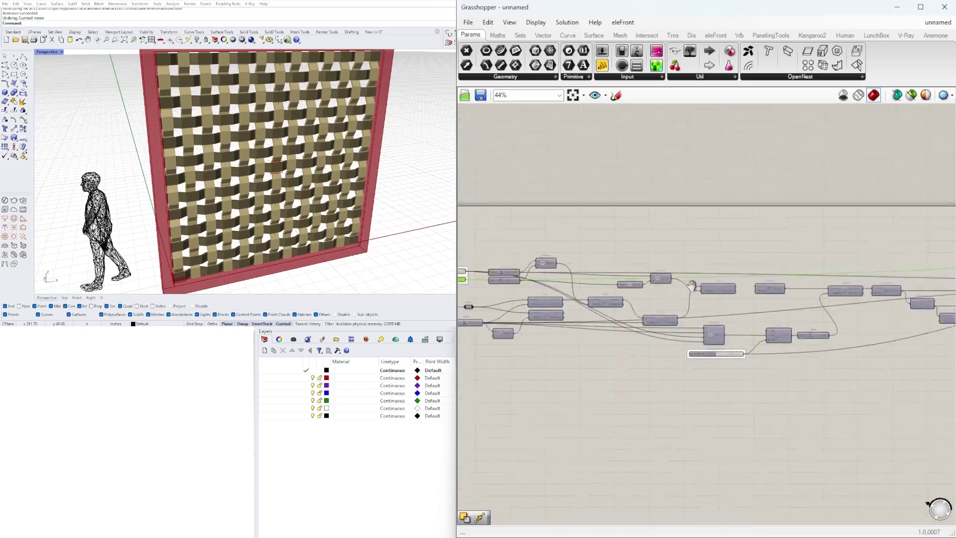
Add a Brep | Brep intersection component and move it along the definition towards the Custom Previews
click(649, 38)
scroll(923, 241, up, 3)
right_drag(923, 241, 517, 220)
scroll(517, 220, down, 2)
drag(507, 213, 718, 216)
right_drag(742, 215, 504, 201)
scroll(505, 201, down, 4)
drag(495, 201, 607, 227)
scroll(593, 226, up, 2)
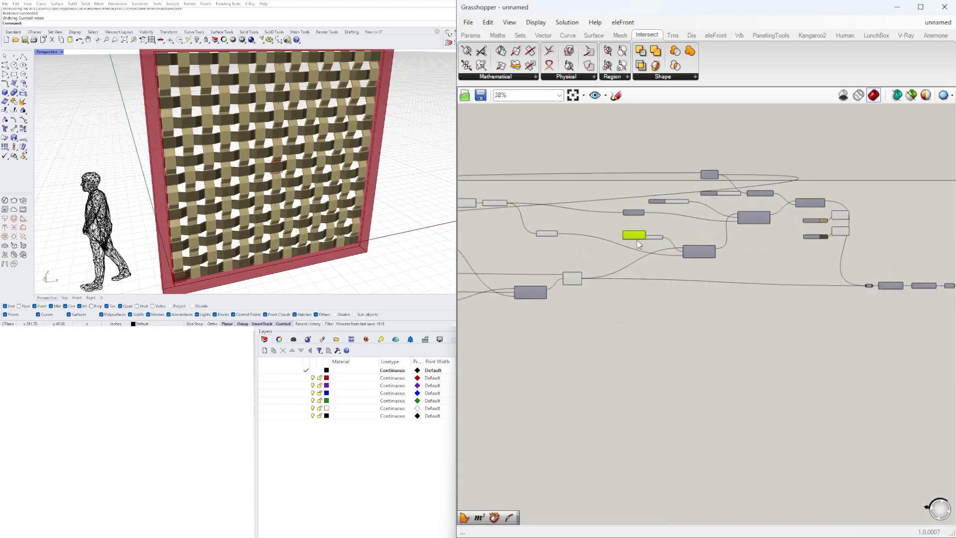
Connect the Move geometry to Brep A and the dark strips' geometry to Brep B, removing the extra Relay
scroll(855, 201, up, 5)
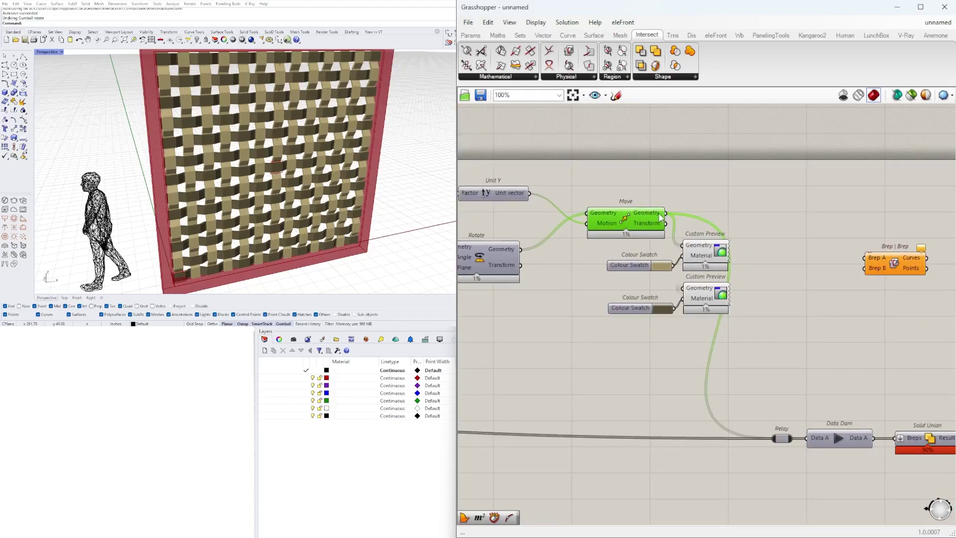
scroll(769, 299, down, 4)
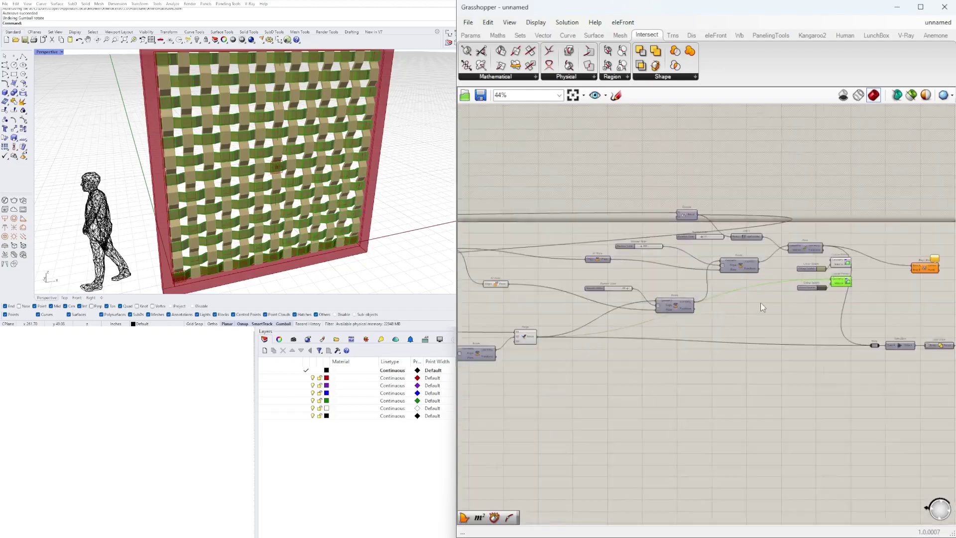
mouse_move(478, 339)
mouse_down()
mouse_move(742, 292)
mouse_move(477, 347)
mouse_up()
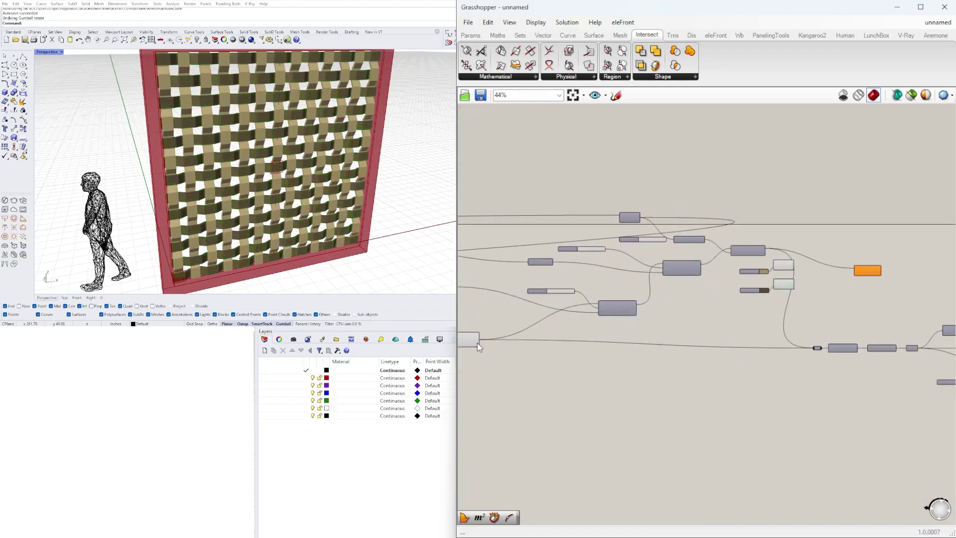
scroll(855, 269, up, 5)
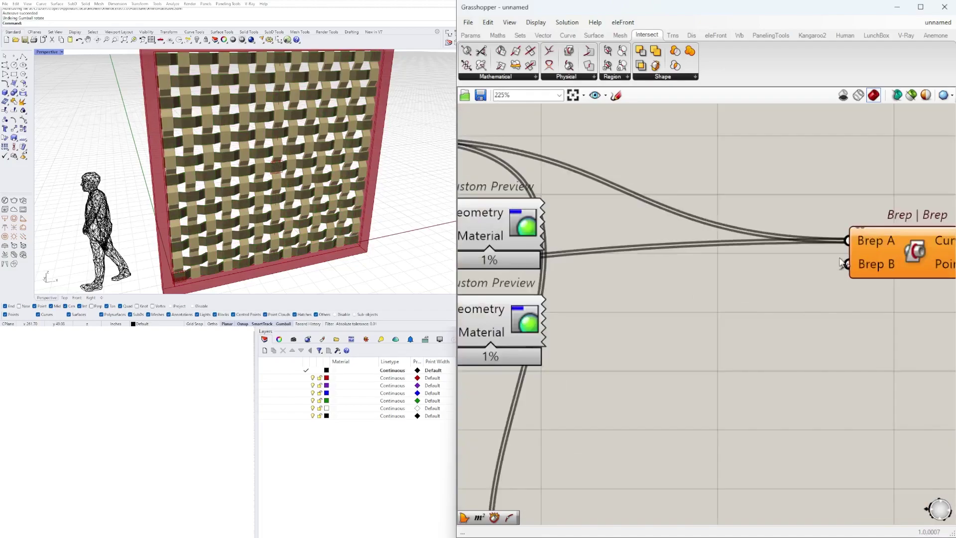
drag(781, 249, 785, 248)
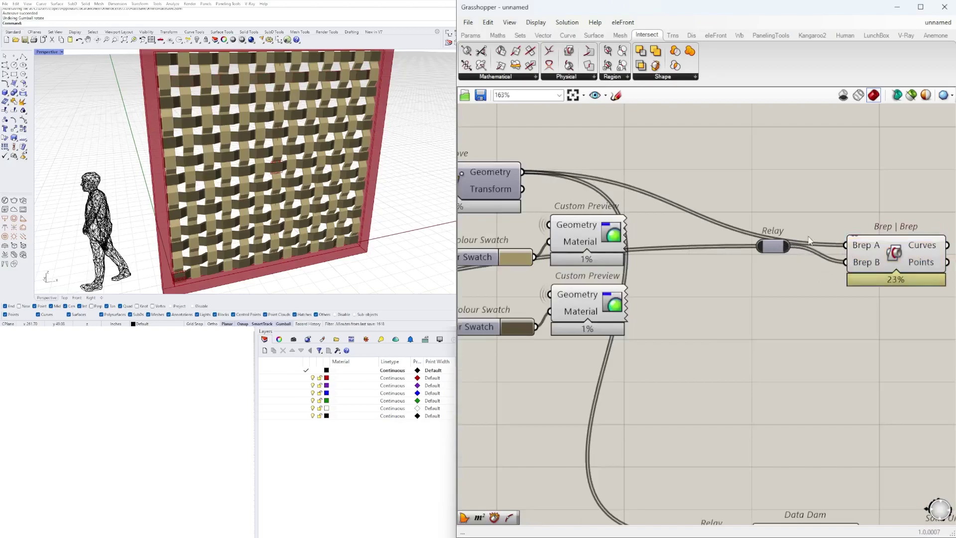
key(Delete)
click(899, 250)
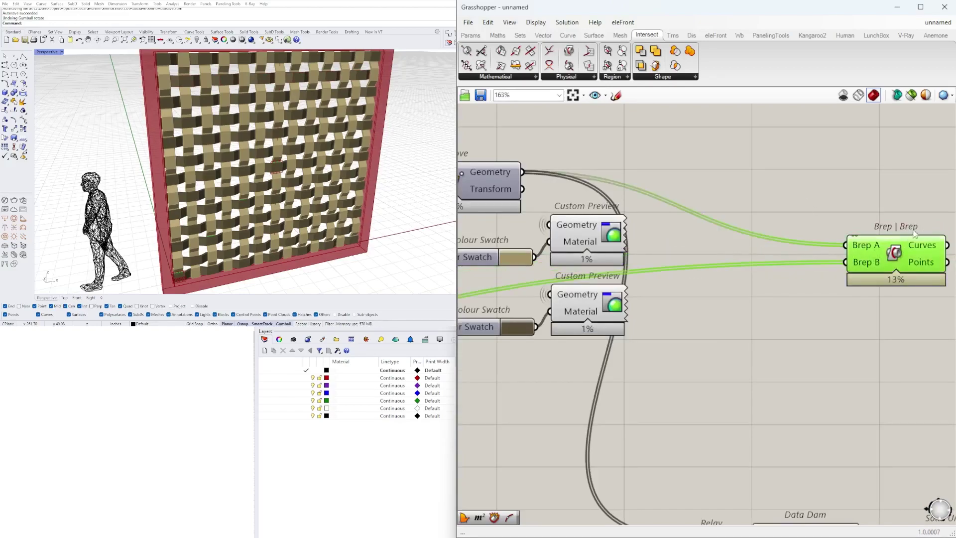
Graft the Brep A input and flatten the Brep B input of the Brep | Brep component
right_click(862, 245)
click(883, 319)
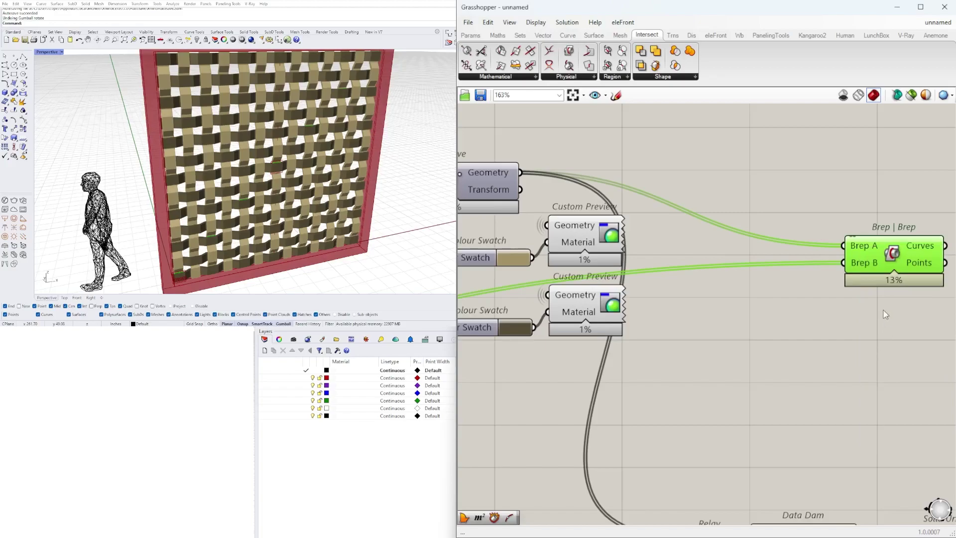
right_drag(921, 258, 786, 277)
right_click(731, 281)
click(769, 358)
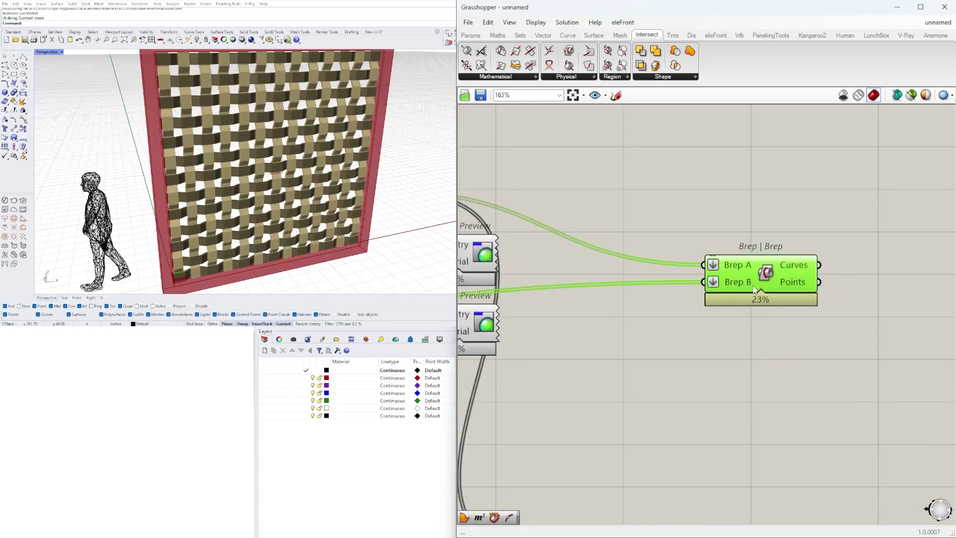
right_drag(727, 299, 759, 304)
right_click(744, 271)
key(Escape)
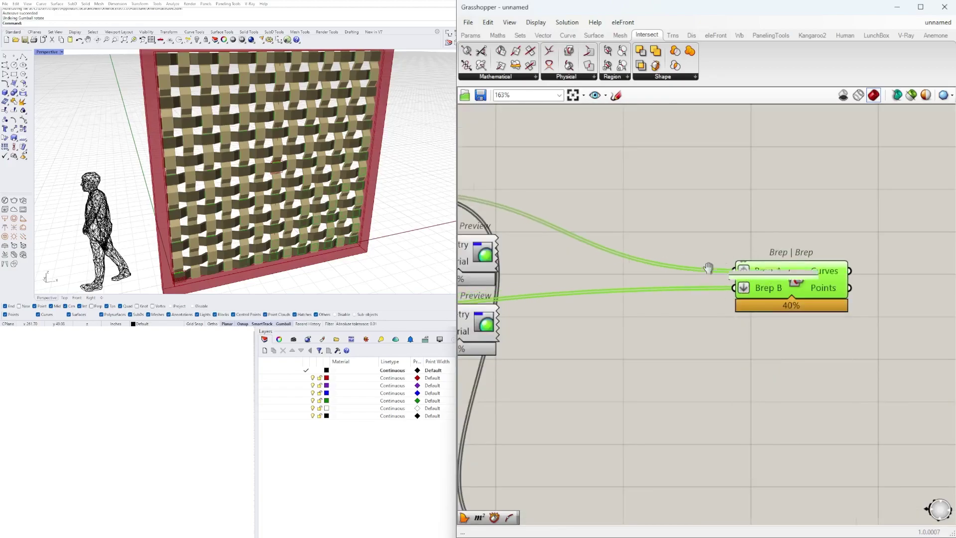
right_drag(715, 265, 698, 270)
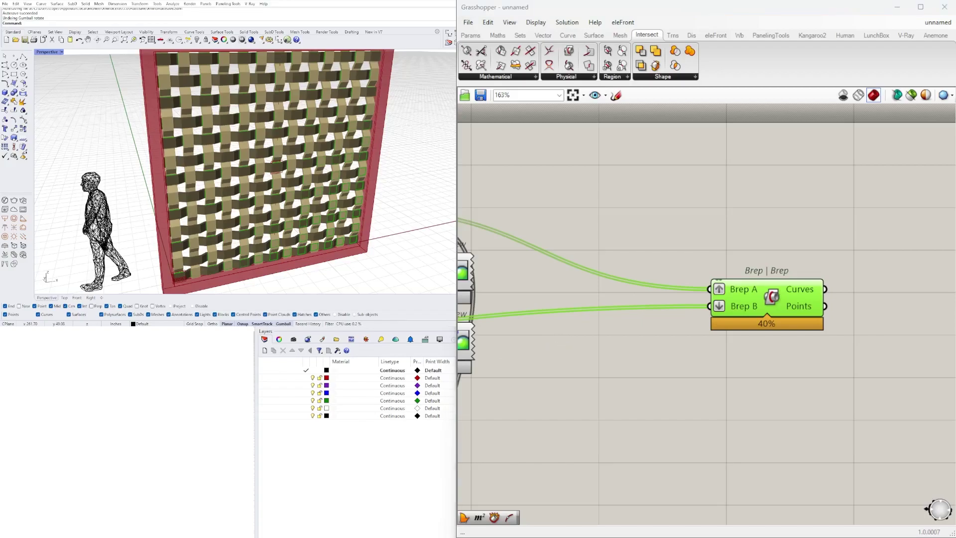
Insert a Relay into the wire feeding the Brep B input
click(758, 387)
scroll(758, 338, down, 3)
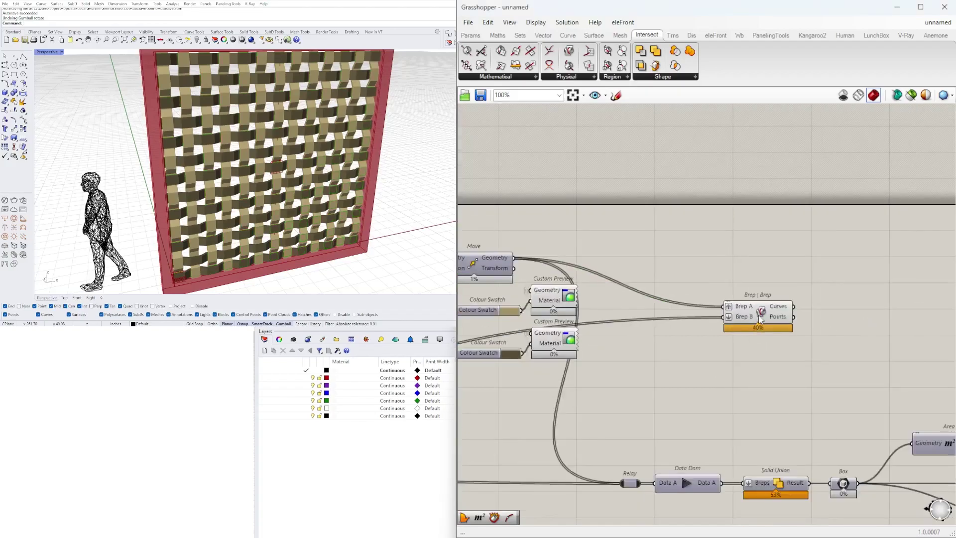
scroll(741, 322, down, 2)
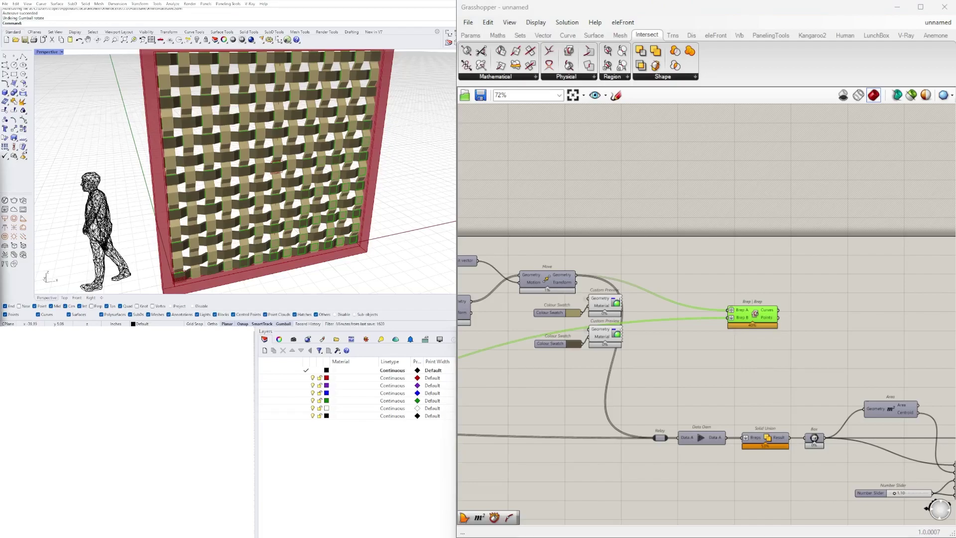
scroll(356, 187, down, 4)
shift+right_drag(356, 186, 331, 204)
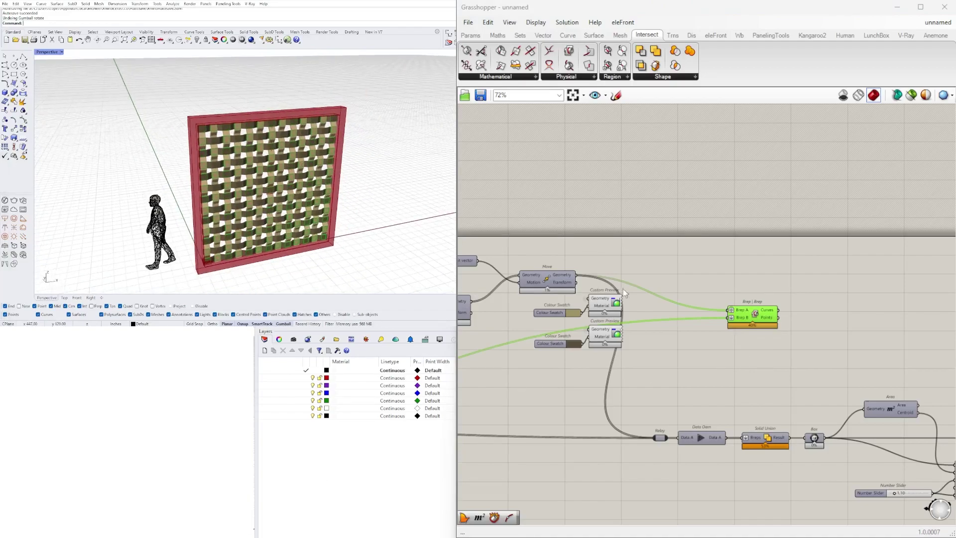
scroll(722, 319, up, 3)
double_click(730, 321)
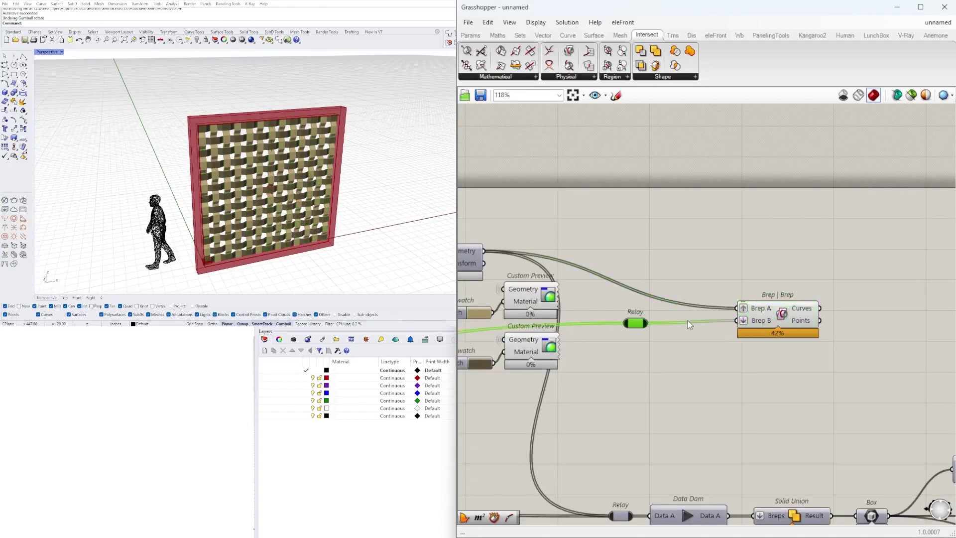
Rewire the Brep | Brep component so both strip sets feed Brep A and the frame's Solid Difference result feeds Brep B
click(757, 313)
scroll(762, 315, down, 3)
right_drag(799, 317, 682, 318)
scroll(846, 314, down, 7)
drag(662, 315, 843, 341)
scroll(897, 320, up, 8)
right_drag(560, 329, 630, 349)
scroll(748, 327, down, 5)
scroll(623, 327, up, 4)
click(766, 346)
scroll(630, 348, up, 3)
Hide the wires into Brep A and place the Brep | Brep component beside the Solid Difference
right_click(866, 319)
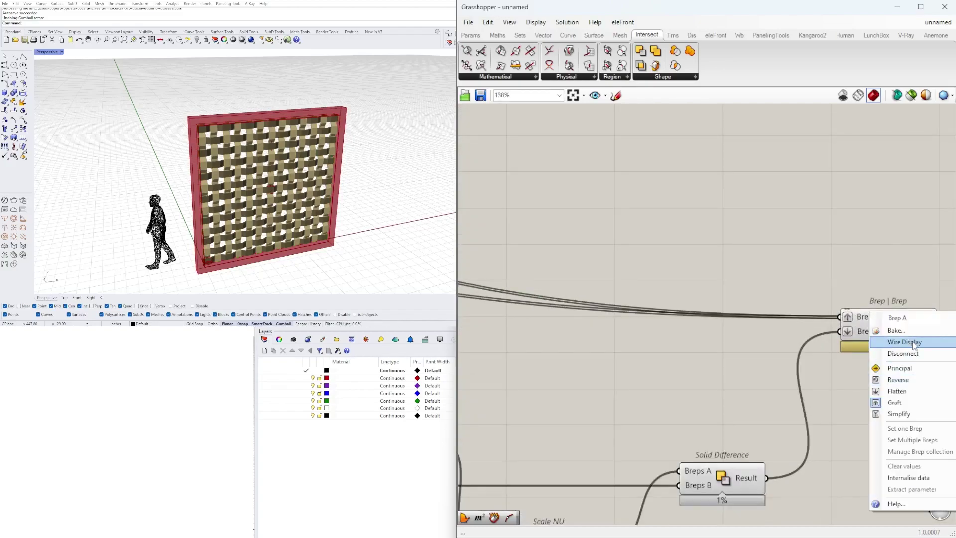
click(954, 365)
right_drag(912, 325, 780, 299)
drag(779, 300, 730, 425)
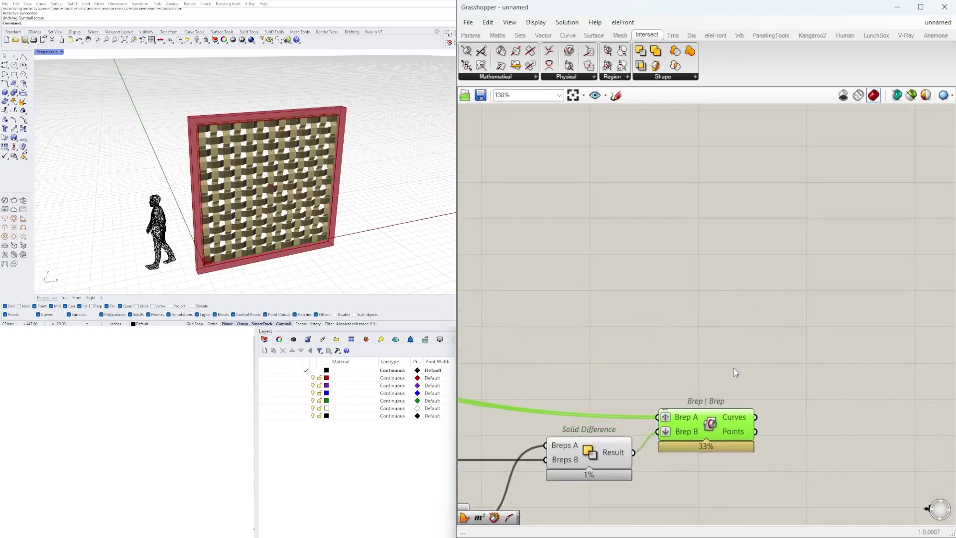
Add an Offset Curve component and connect the Brep | Brep intersection Curves to its Curve input
scroll(285, 214, up, 8)
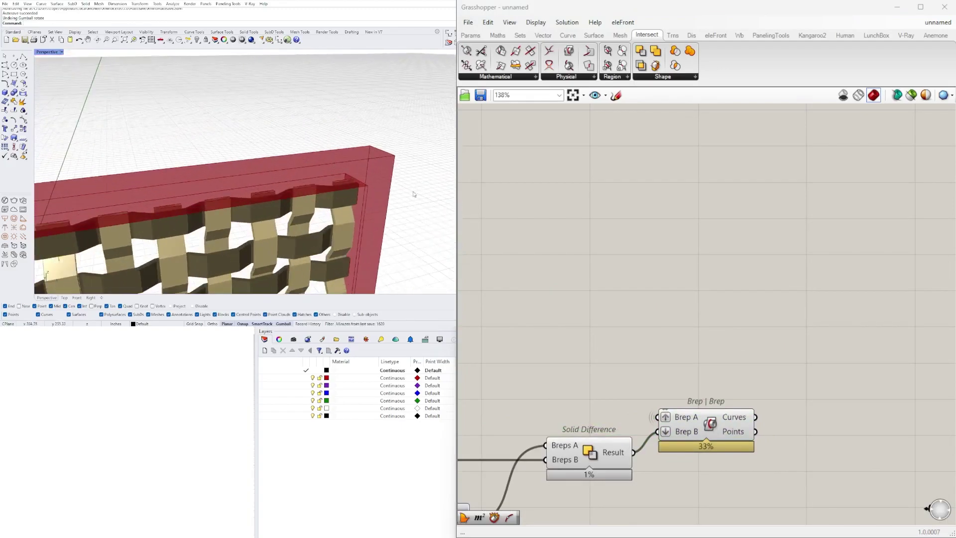
scroll(735, 433, up, 3)
right_drag(735, 433, 640, 404)
click(640, 404)
double_click(828, 343)
click(595, 379)
double_click(775, 379)
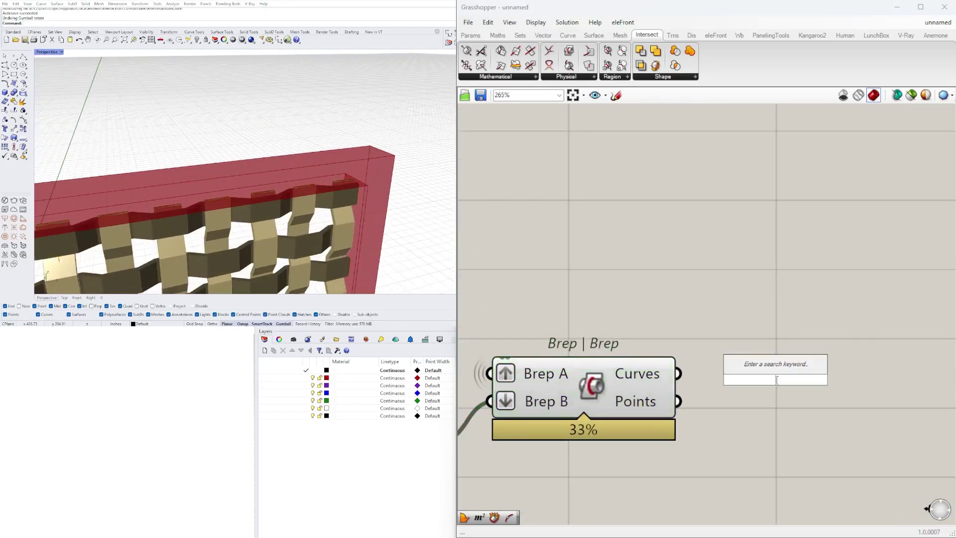
text(OFF)
click(752, 343)
click(766, 379)
drag(765, 377, 819, 438)
drag(678, 374, 742, 398)
drag(771, 417, 813, 441)
click(539, 376)
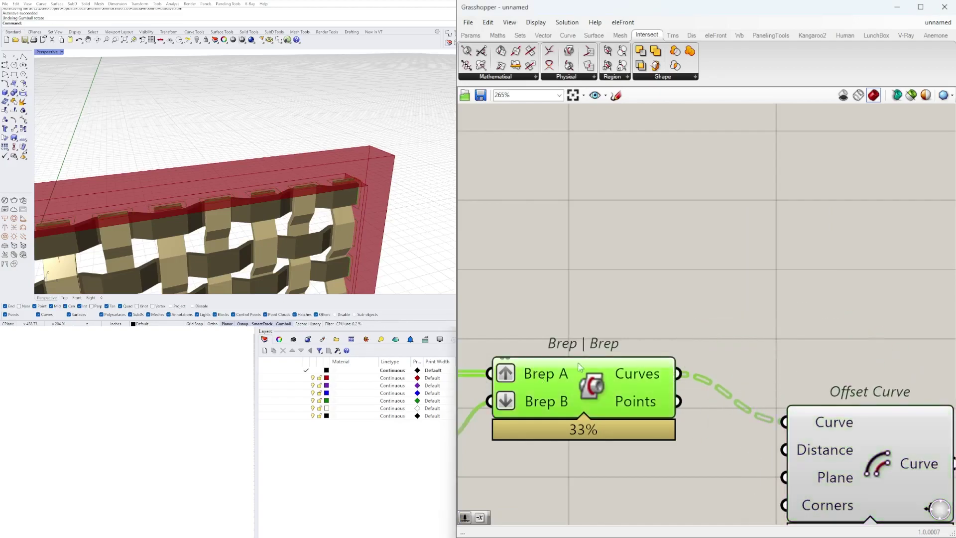
Add a 0.25 number slider and connect it to the Distance input of the new Offset Curve
right_drag(707, 396, 650, 367)
scroll(675, 396, down, 2)
drag(769, 425, 783, 423)
double_click(581, 447)
text(.25)
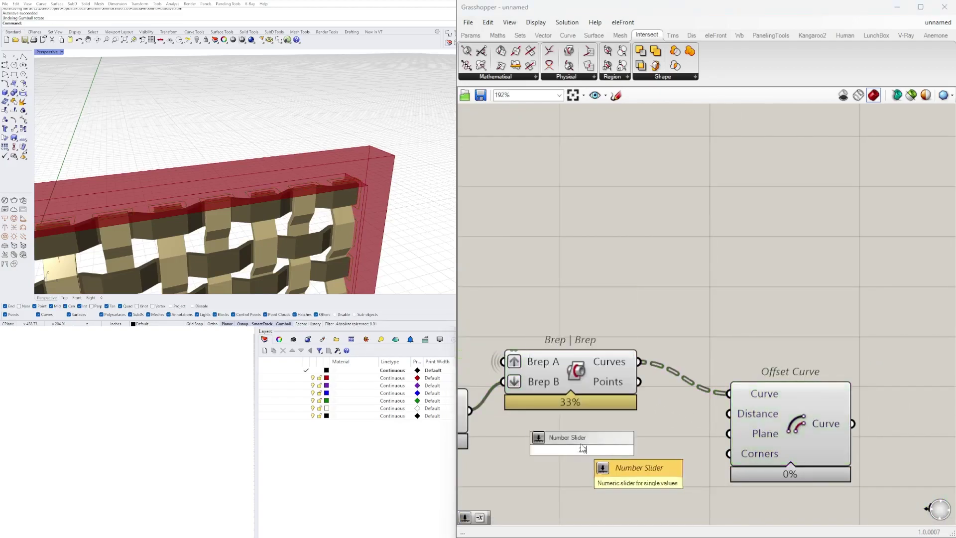
key(Return)
scroll(669, 440, up, 1)
drag(687, 450, 738, 407)
drag(781, 417, 787, 446)
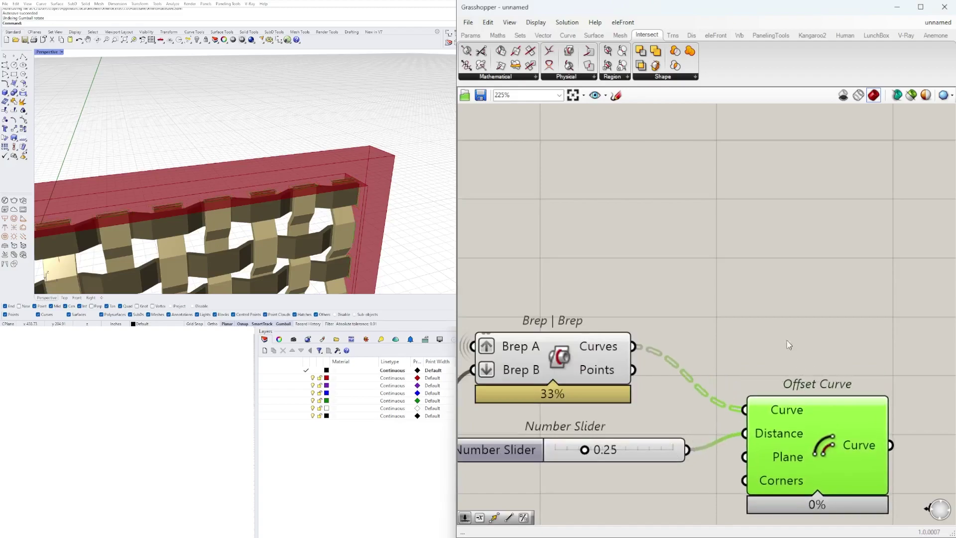
Add a Boundary Surfaces component and connect the Brep | Brep Curves to its Edges input
shift+click(536, 362)
scroll(367, 192, up, 4)
double_click(846, 271)
text(Bound)
click(844, 261)
drag(633, 346, 772, 273)
Add the offset curves to the Edges input of Boundary Surfaces and flatten that input
right_drag(826, 323, 716, 344)
drag(724, 293, 891, 353)
right_click(869, 349)
click(893, 406)
right_drag(905, 338, 762, 330)
click(769, 270)
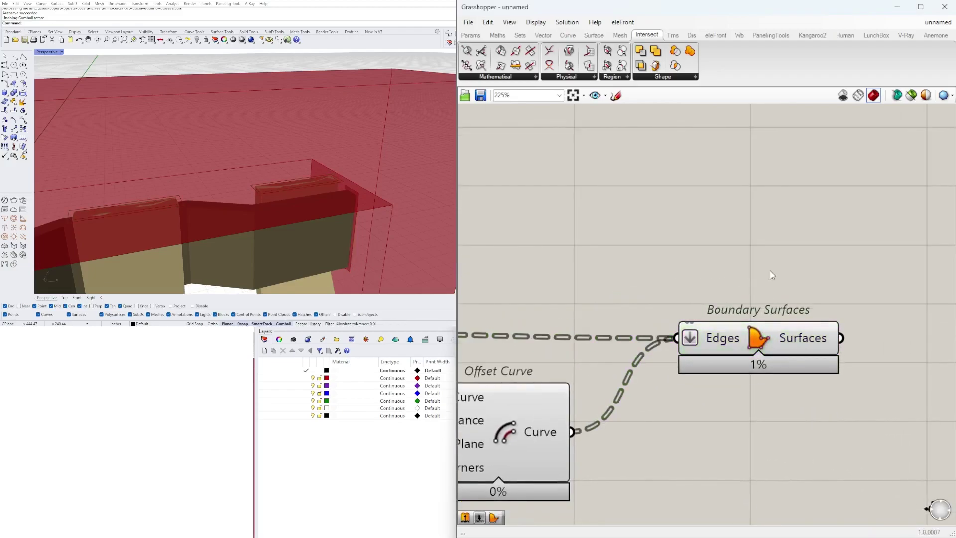
Add an Extrude component and connect the boundary surfaces to its Base input
scroll(793, 335, down, 3)
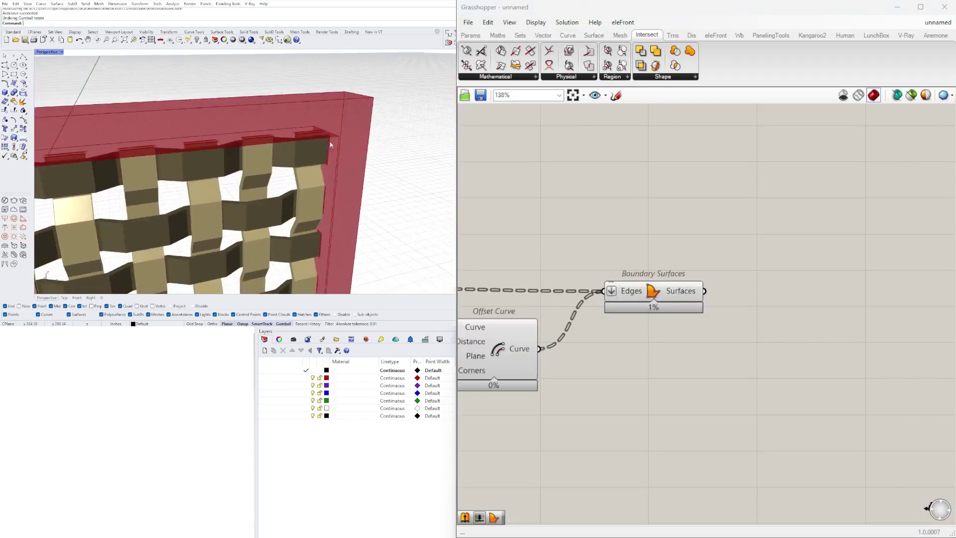
scroll(772, 362, up, 4)
click(700, 353)
click(815, 348)
double_click(814, 342)
text(extr)
click(787, 332)
drag(714, 343, 715, 329)
drag(763, 339, 882, 366)
Add an Amplitude component, feed its Vector input from the boundary surfaces and connect its output to the Extrude Direction
double_click(745, 403)
text(Am)
click(747, 391)
right_drag(856, 413, 681, 411)
drag(769, 358, 944, 344)
scroll(736, 393, down, 3)
right_drag(693, 369, 597, 361)
drag(490, 373, 575, 369)
drag(476, 334, 520, 361)
drag(637, 369, 657, 351)
Examine the direction of the extruded rings at the strip ends near the frame's corner
scroll(612, 403, up, 2)
right_drag(612, 403, 614, 394)
scroll(319, 160, down, 4)
right_drag(319, 160, 278, 189)
scroll(320, 154, up, 5)
scroll(320, 154, down, 5)
scroll(249, 199, down, 2)
scroll(212, 206, up, 6)
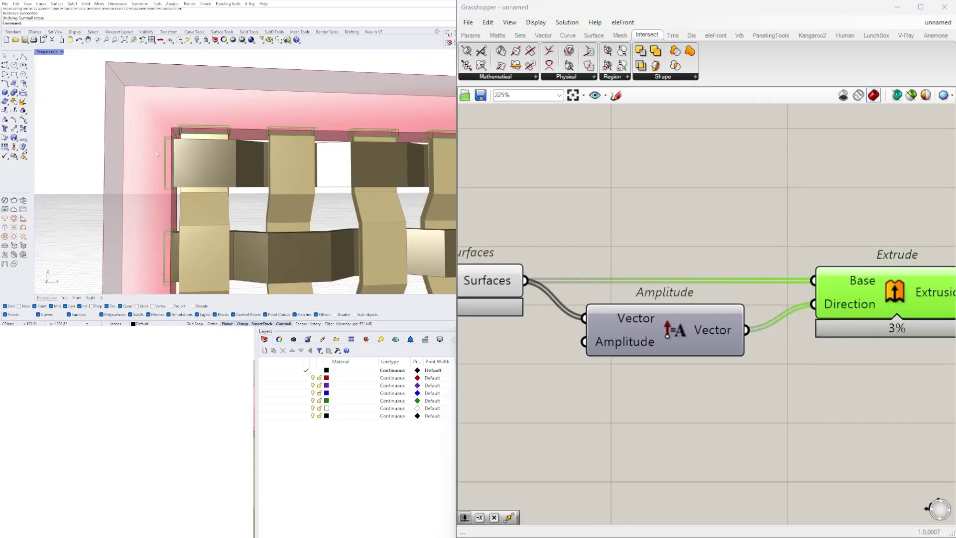
Insert a Negative component between the Amplitude vector and the Extrude Direction input
scroll(917, 397, down, 3)
drag(549, 350, 550, 376)
drag(639, 358, 770, 358)
double_click(684, 405)
text(neg)
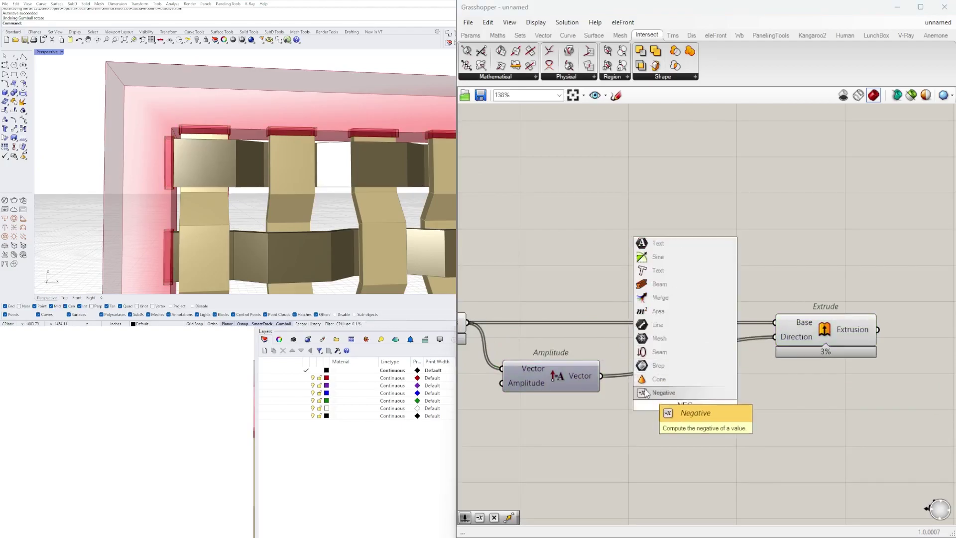
click(656, 393)
drag(601, 376, 648, 406)
drag(714, 409, 694, 377)
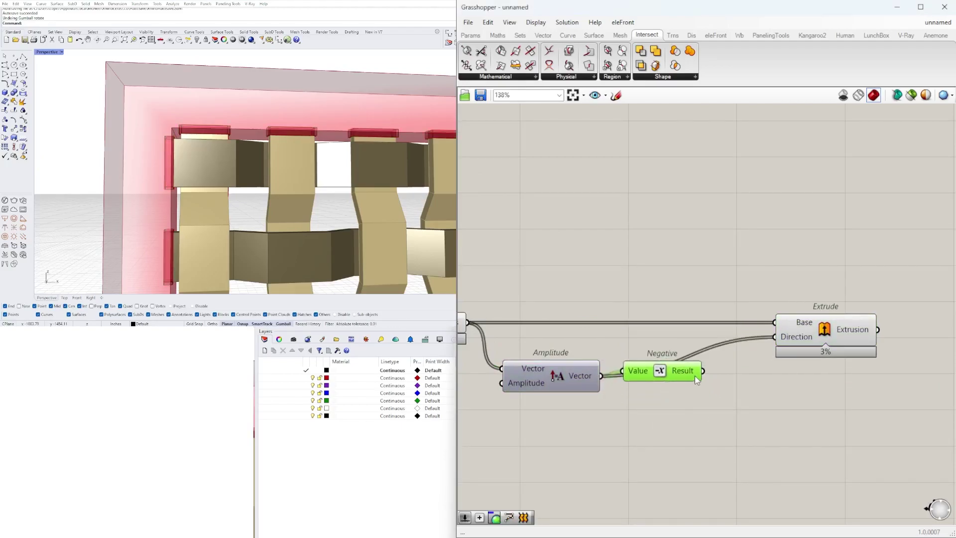
drag(775, 341, 774, 337)
drag(681, 376, 682, 381)
Add a 2.5 number slider and connect it to the Amplitude input of the Amplitude component
right_drag(537, 404, 695, 378)
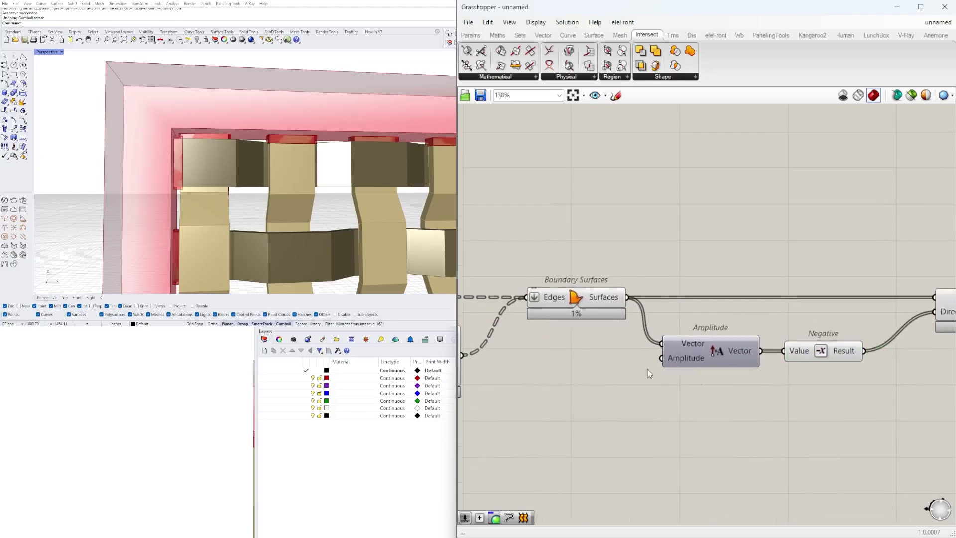
scroll(611, 357, up, 2)
double_click(519, 345)
double_click(588, 369)
text(2)
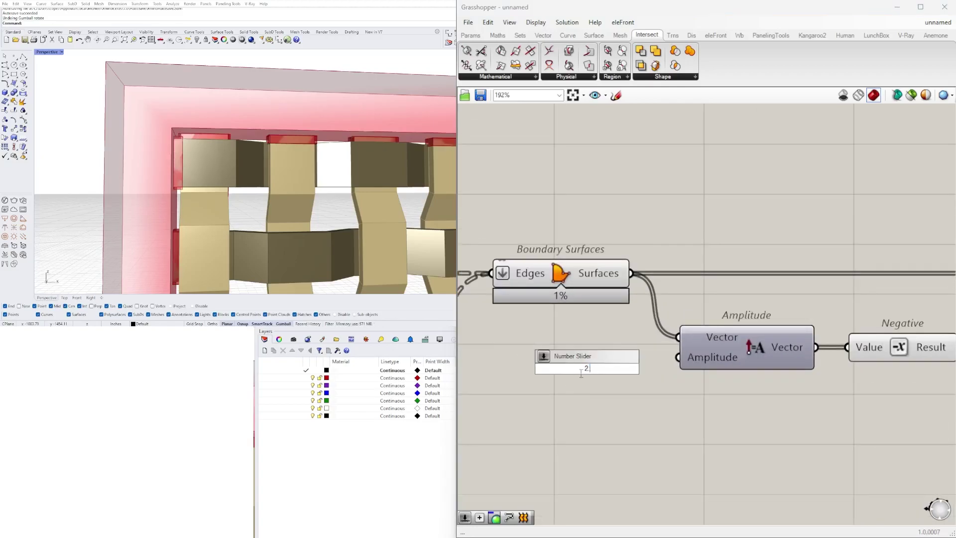
text(.5)
key(Return)
scroll(789, 383, down, 6)
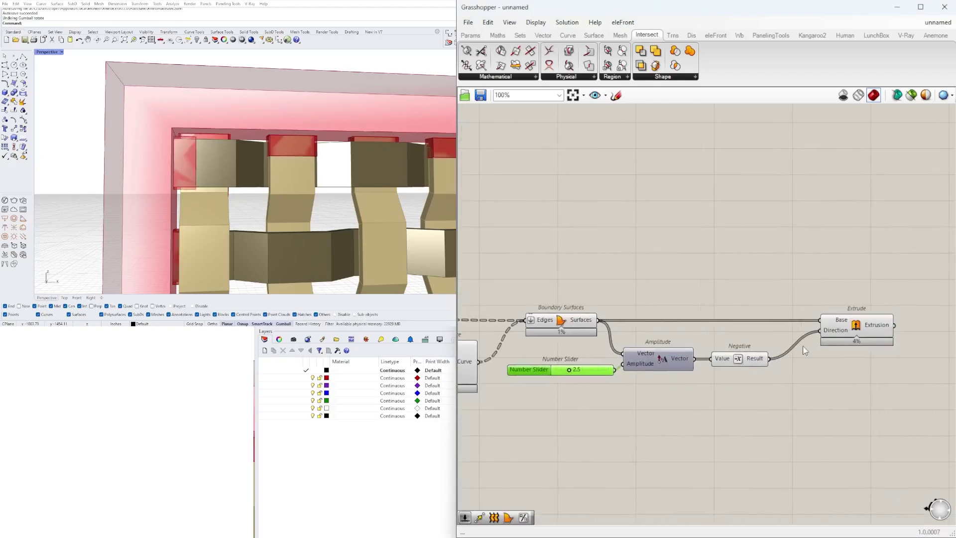
Select the extrusion components to highlight the rings in the viewport and set the amplitude slider to 0.5
drag(875, 390, 575, 245)
scroll(354, 172, down, 6)
right_drag(354, 149, 142, 169)
right_drag(398, 179, 274, 150)
scroll(274, 150, down, 8)
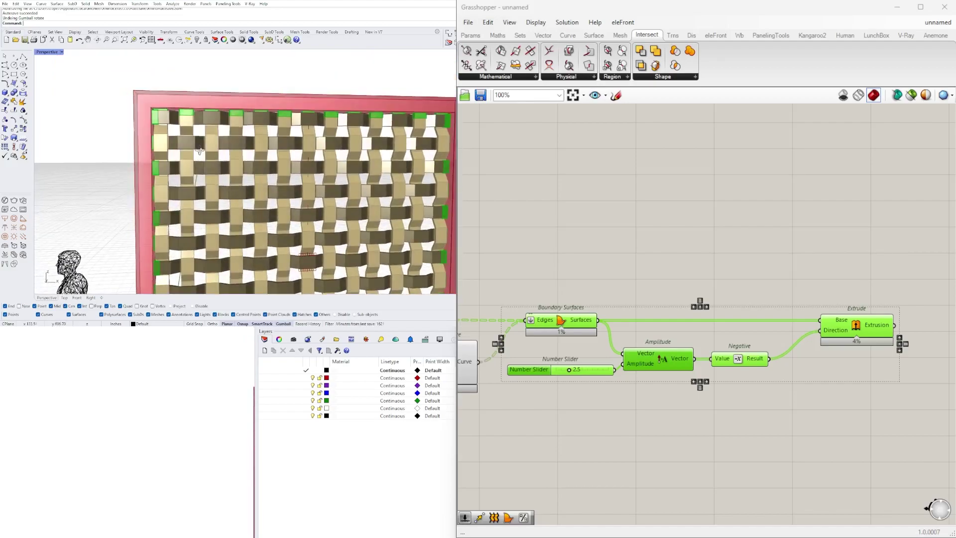
scroll(190, 117, up, 9)
right_drag(188, 115, 267, 151)
scroll(602, 297, up, 4)
double_click(740, 347)
text(.5)
key(Return)
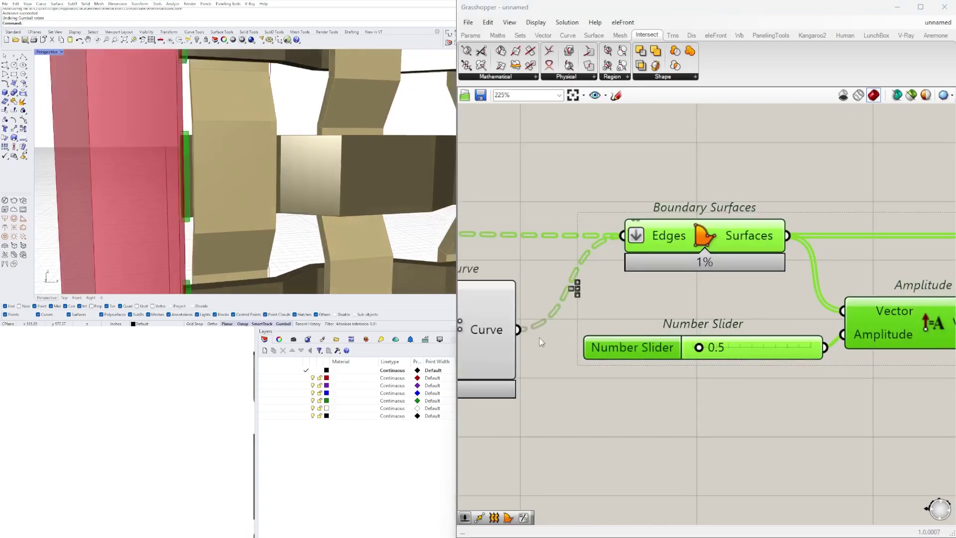
Set the amplitude slider to 1 and check the rings' depth at the frame
double_click(715, 354)
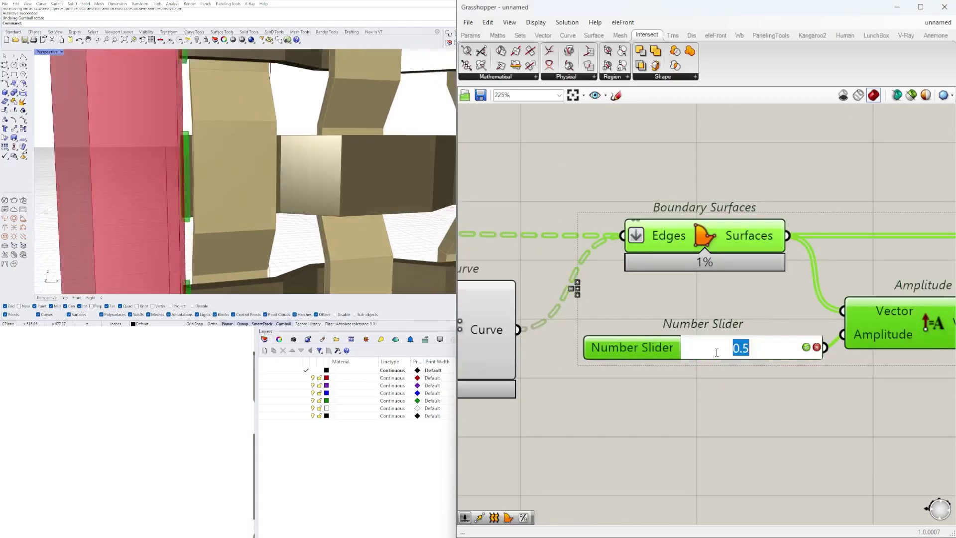
text(1)
key(Return)
right_drag(149, 165, 230, 188)
scroll(269, 160, up, 5)
right_drag(278, 149, 434, 158)
Set the extrusion amplitude slider back to 0.5
double_click(741, 344)
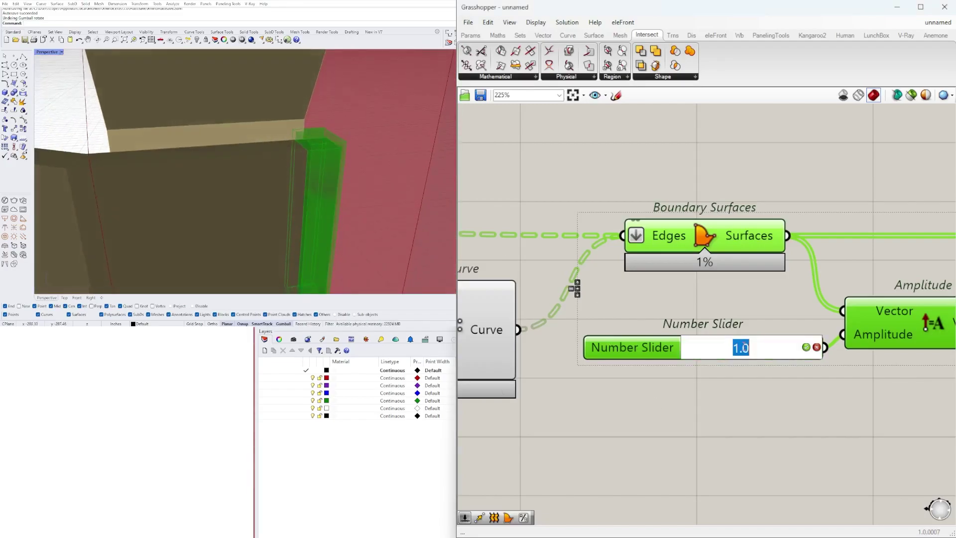
key(Return)
double_click(717, 348)
text(.5)
key(Return)
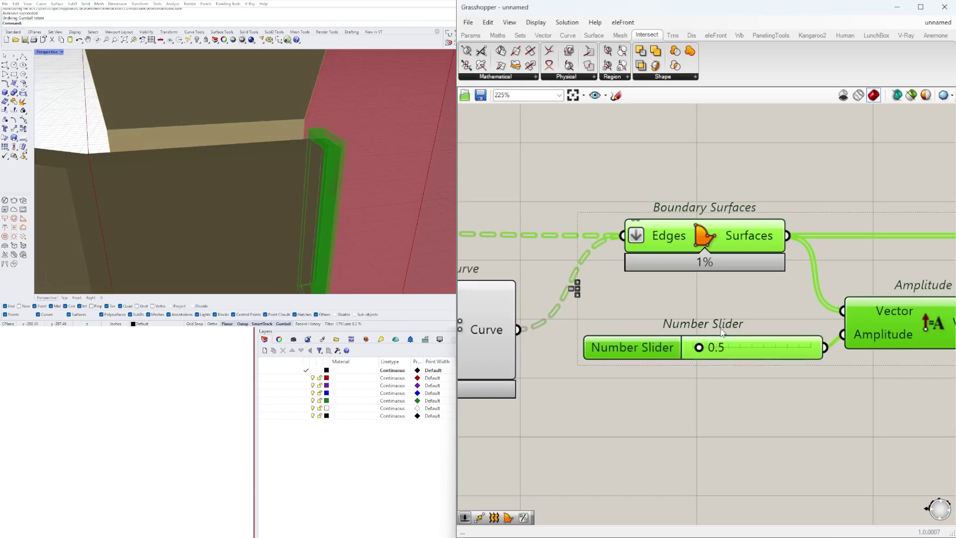
Examine how the strip ends and their extruded rings meet the frame from the front and side
scroll(316, 162, down, 10)
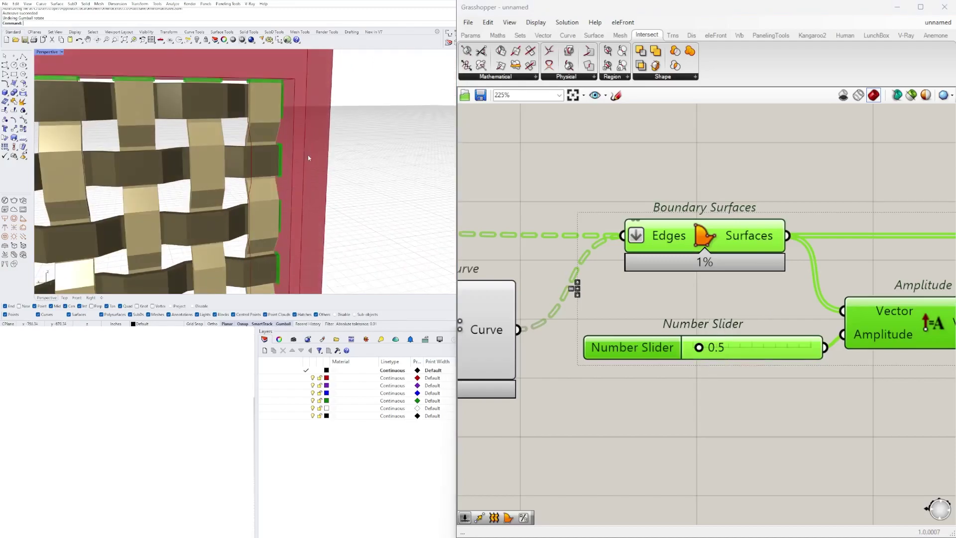
scroll(284, 133, up, 5)
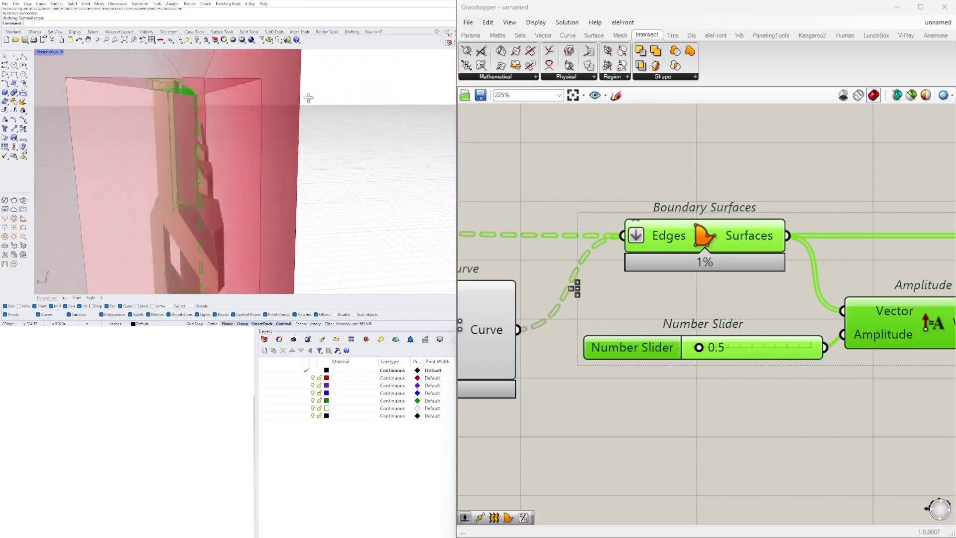
scroll(209, 102, down, 8)
right_drag(209, 102, 288, 128)
mouse_move(259, 169)
right_down()
mouse_move(405, 144)
mouse_move(388, 164)
mouse_move(386, 156)
mouse_move(277, 172)
right_up()
right_drag(317, 196, 328, 195)
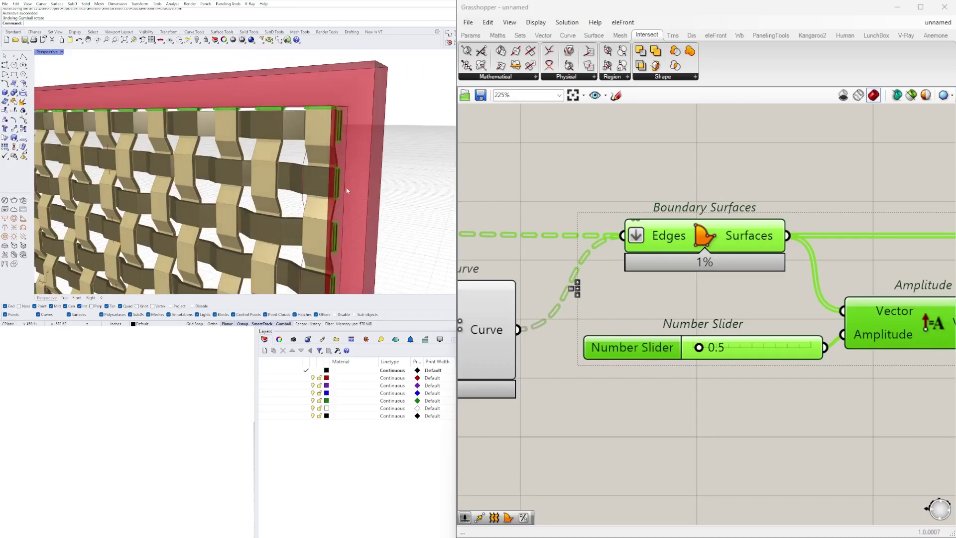
scroll(334, 194, up, 5)
scroll(343, 193, down, 5)
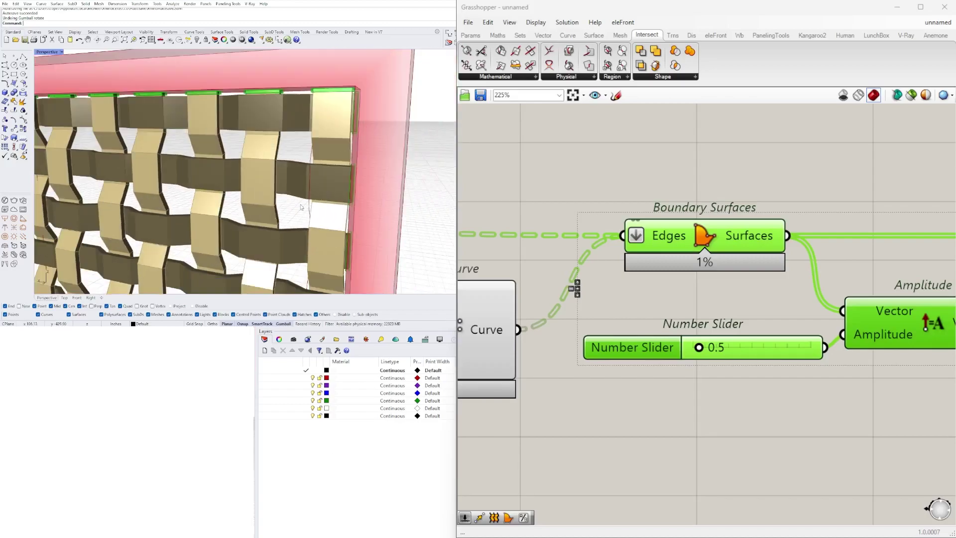
right_drag(342, 193, 303, 191)
scroll(562, 272, down, 5)
Move the Division and 1.5 slider apart, then connect the slider to the Unit Y Factor in place of the Division result
right_drag(678, 269, 537, 258)
scroll(532, 283, down, 3)
click(502, 317)
right_drag(502, 317, 735, 305)
mouse_move(349, 173)
right_down()
mouse_move(279, 172)
mouse_move(334, 171)
right_up()
right_drag(471, 260, 866, 264)
scroll(771, 255, up, 3)
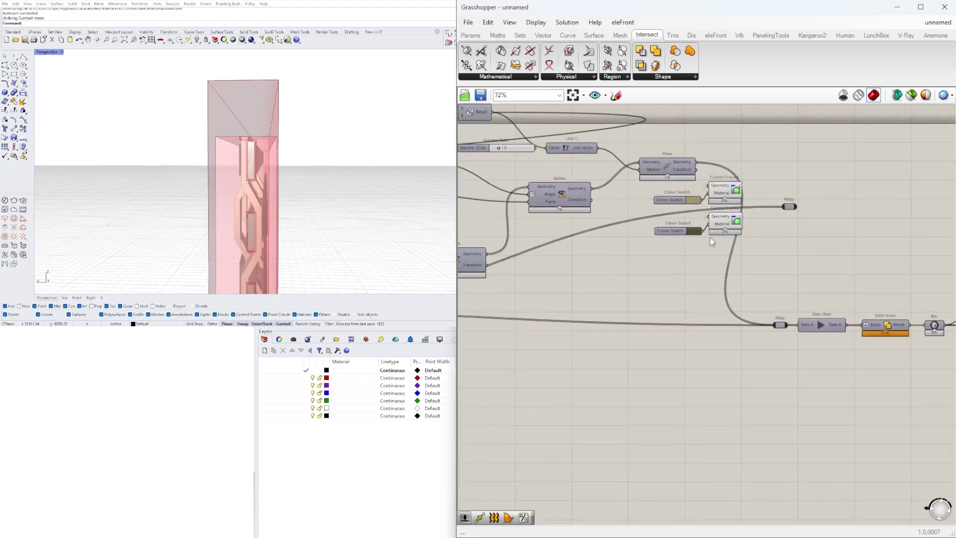
right_drag(806, 194, 916, 259)
right_drag(541, 146, 711, 151)
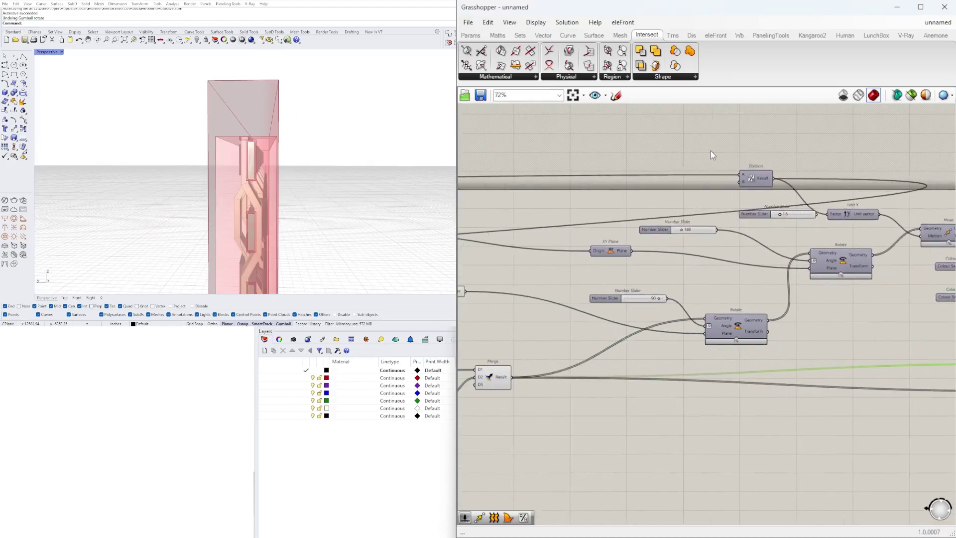
scroll(773, 168, up, 3)
drag(762, 185, 495, 227)
drag(768, 258, 670, 208)
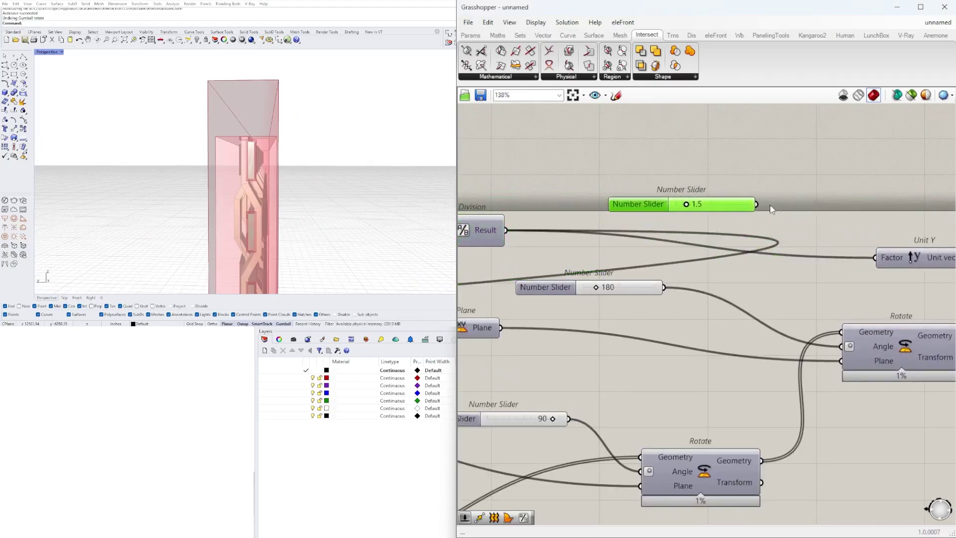
right_drag(234, 199, 301, 192)
scroll(309, 194, up, 6)
scroll(698, 207, up, 1)
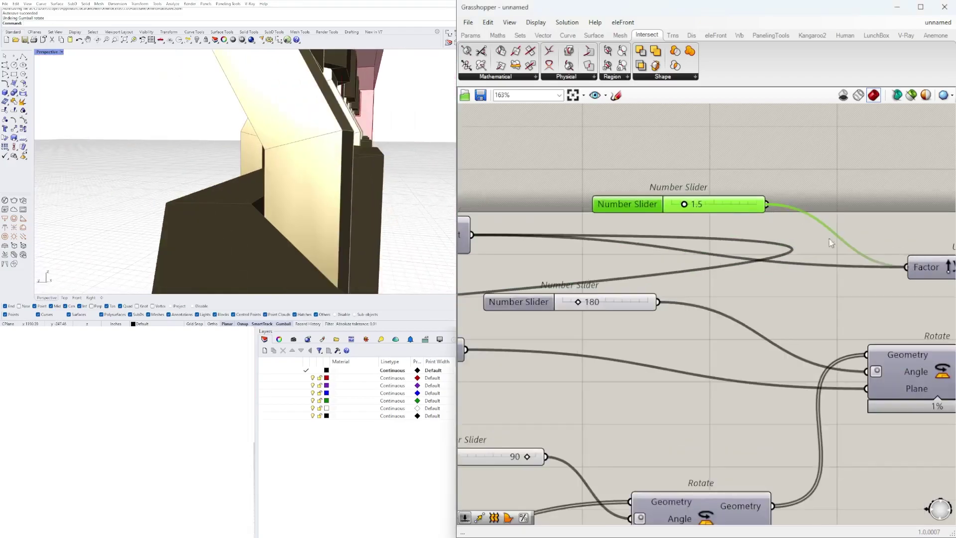
right_drag(593, 277, 718, 280)
click(583, 244)
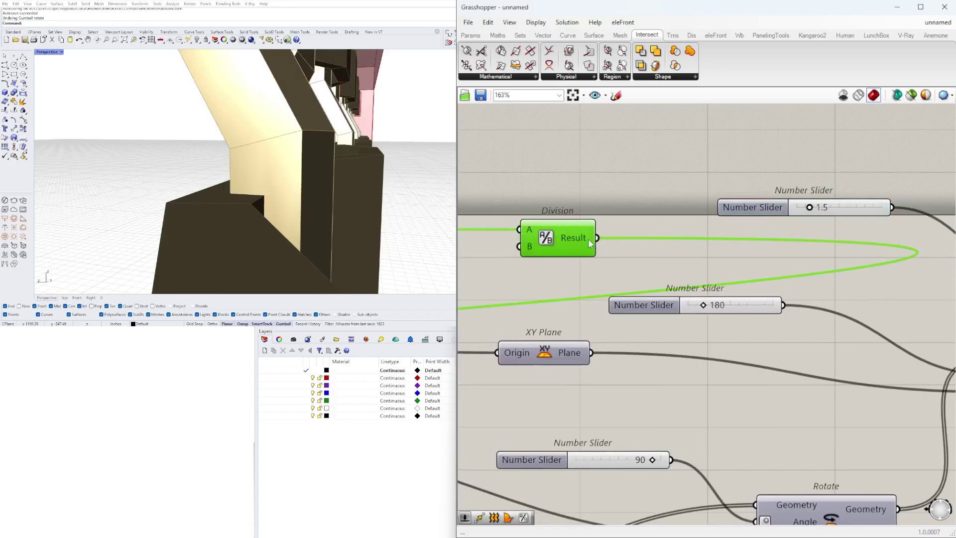
Trace the definition back to the Division driving the strip Offset Curves and connect the 1.5 slider to its A input
scroll(603, 266, down, 8)
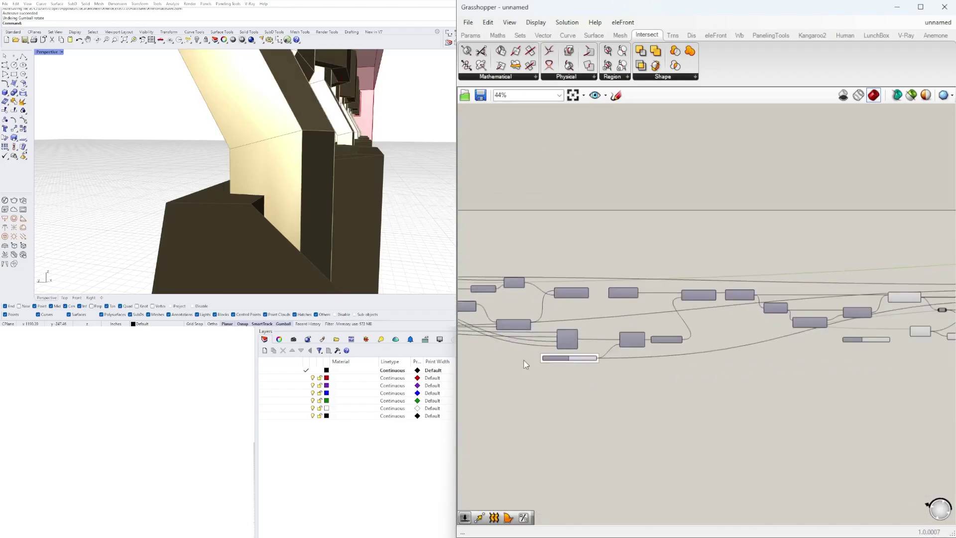
right_drag(812, 341, 770, 362)
scroll(709, 331, up, 6)
scroll(572, 376, up, 2)
right_drag(533, 391, 737, 369)
scroll(736, 368, down, 3)
right_drag(508, 395, 711, 393)
scroll(846, 359, up, 5)
right_drag(857, 360, 577, 364)
right_drag(868, 356, 595, 361)
scroll(595, 360, down, 1)
scroll(680, 371, up, 1)
right_drag(745, 373, 502, 376)
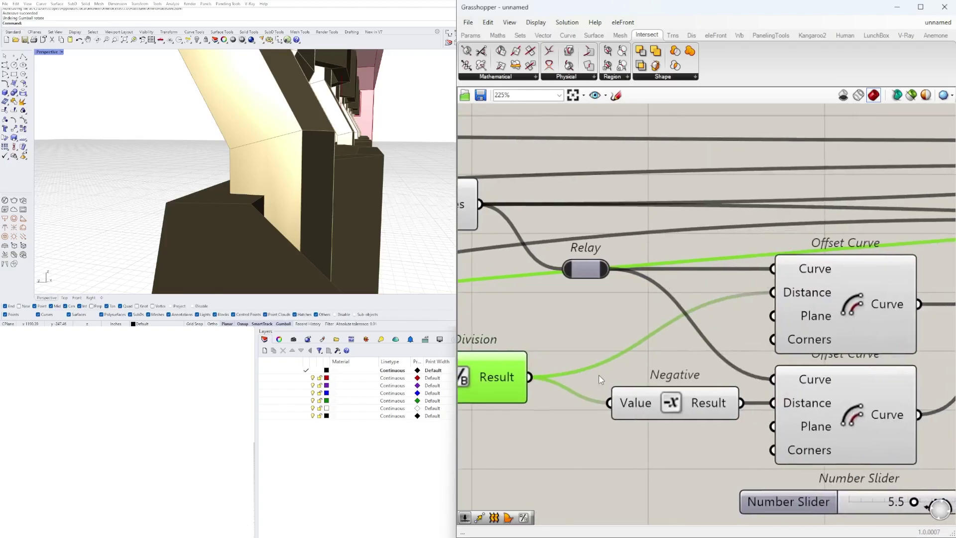
scroll(566, 374, down, 3)
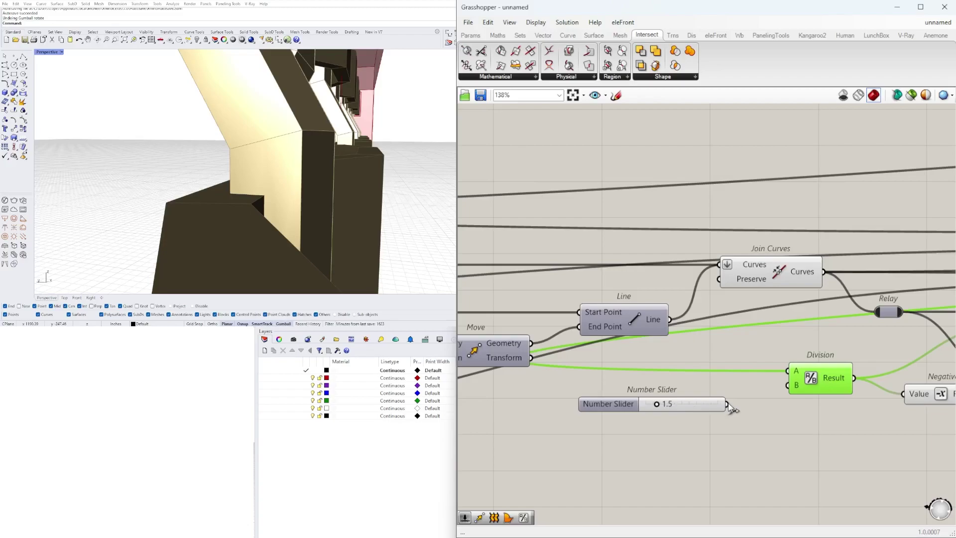
scroll(783, 347, down, 4)
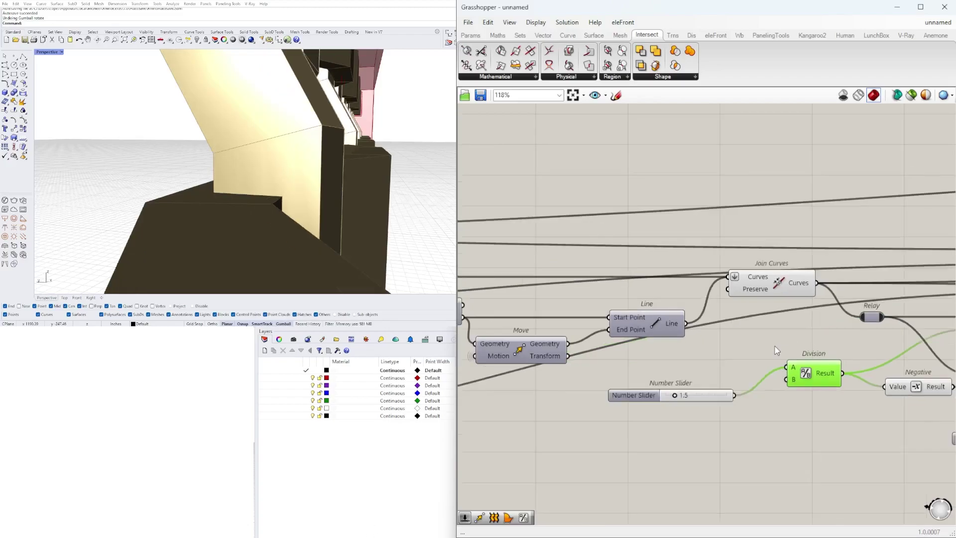
Try the upper 1.5 number slider at 0.0 and examine how the vertical strips meet the frame
scroll(840, 278, up, 2)
scroll(638, 328, up, 6)
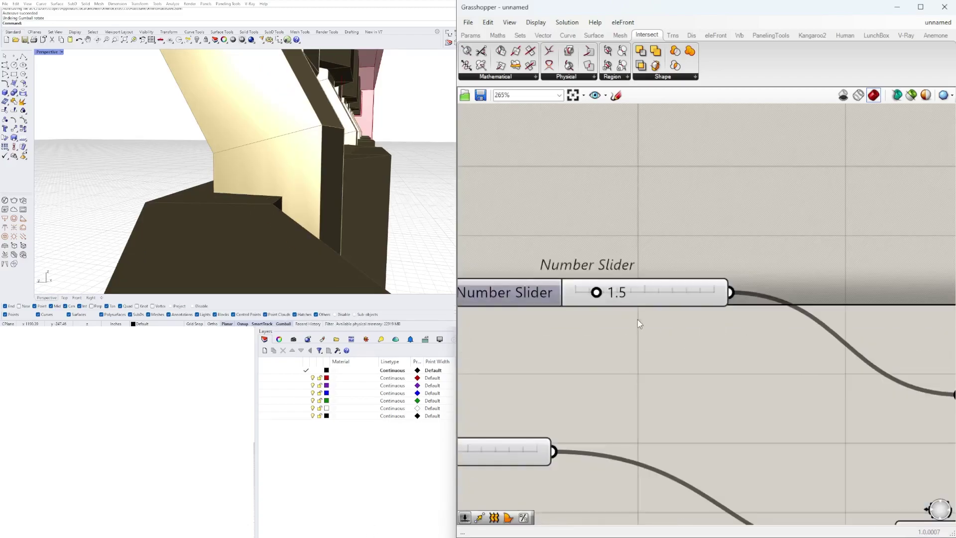
drag(612, 290, 532, 282)
scroll(287, 182, down, 3)
right_drag(287, 182, 319, 185)
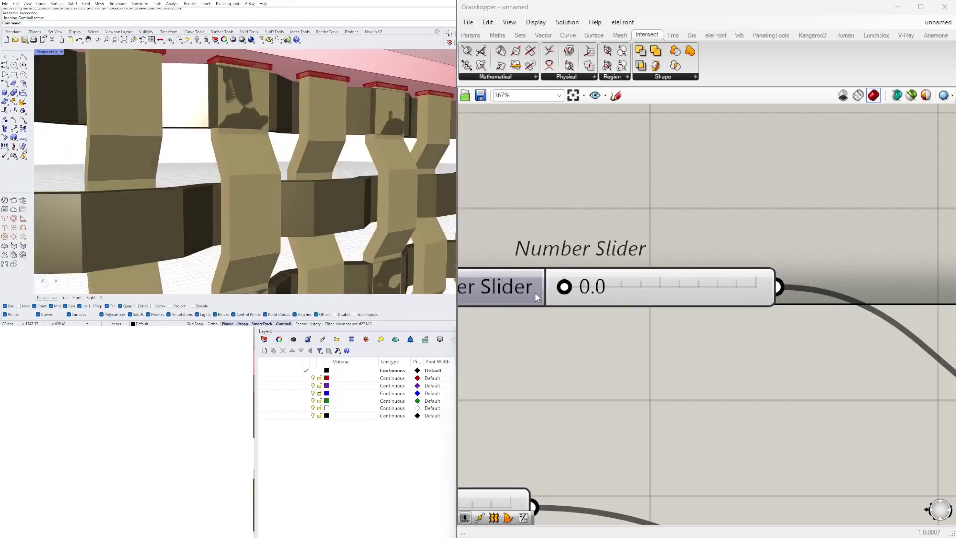
Set the zeroed number slider to 3.0 and examine the strips along the frame's top edge
double_click(587, 283)
mouse_move(239, 90)
right_down()
mouse_move(305, 77)
mouse_move(328, 121)
mouse_move(264, 451)
right_up()
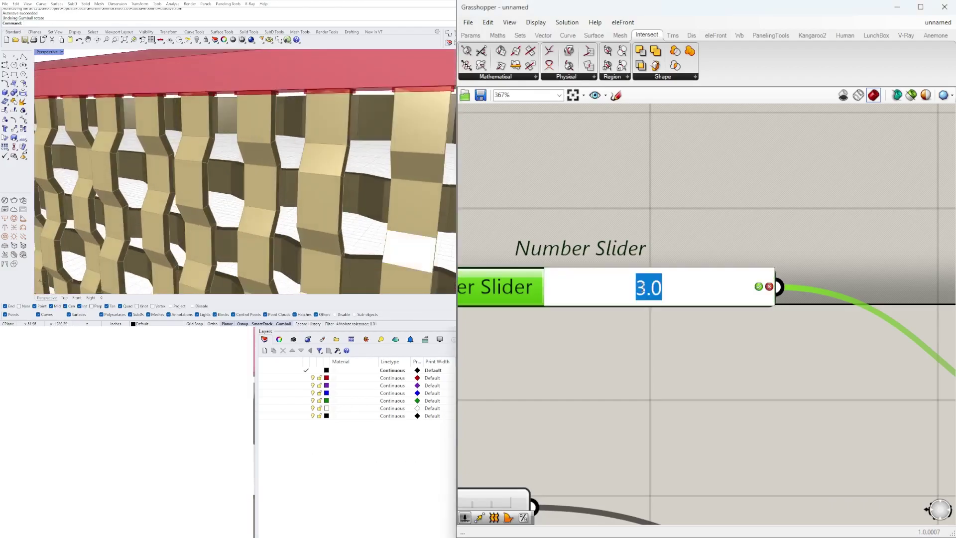
right_drag(385, 106, 371, 145)
Set the LENGTH slider feeding the Unit Y factor to 2.3 and examine the woven wall
scroll(614, 268, down, 12)
scroll(789, 324, down, 4)
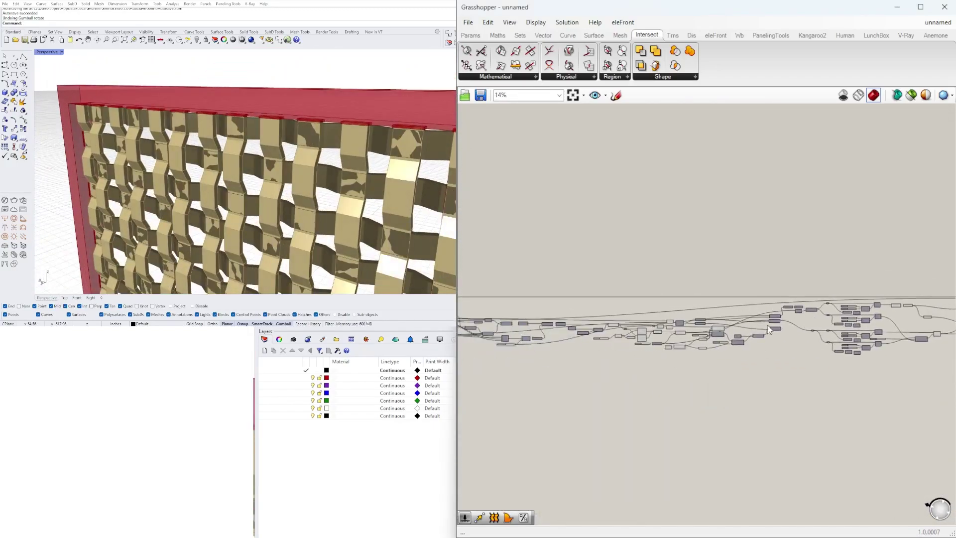
scroll(772, 303, up, 13)
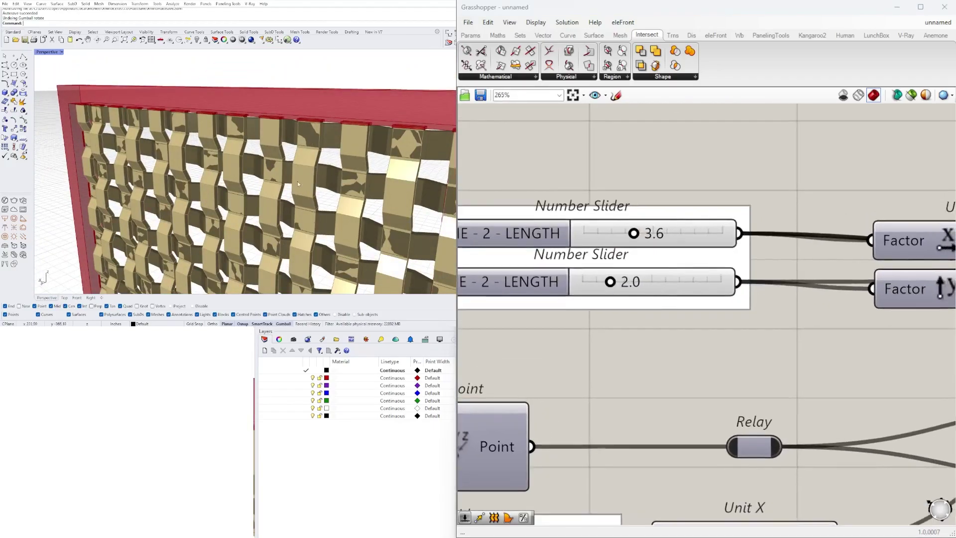
scroll(574, 282, down, 3)
scroll(593, 337, up, 6)
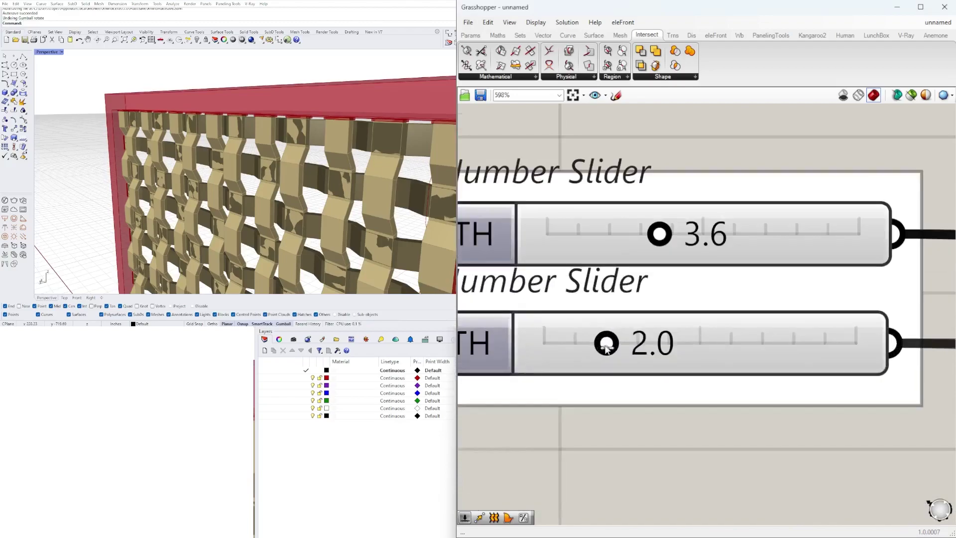
double_click(640, 352)
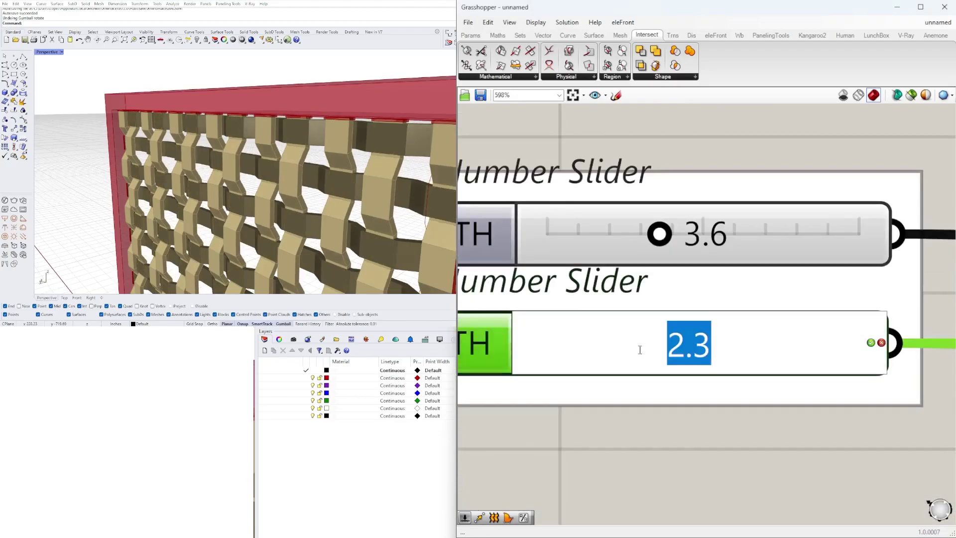
key(Return)
right_drag(292, 135, 224, 218)
scroll(294, 148, up, 5)
scroll(234, 202, down, 7)
scroll(241, 199, up, 4)
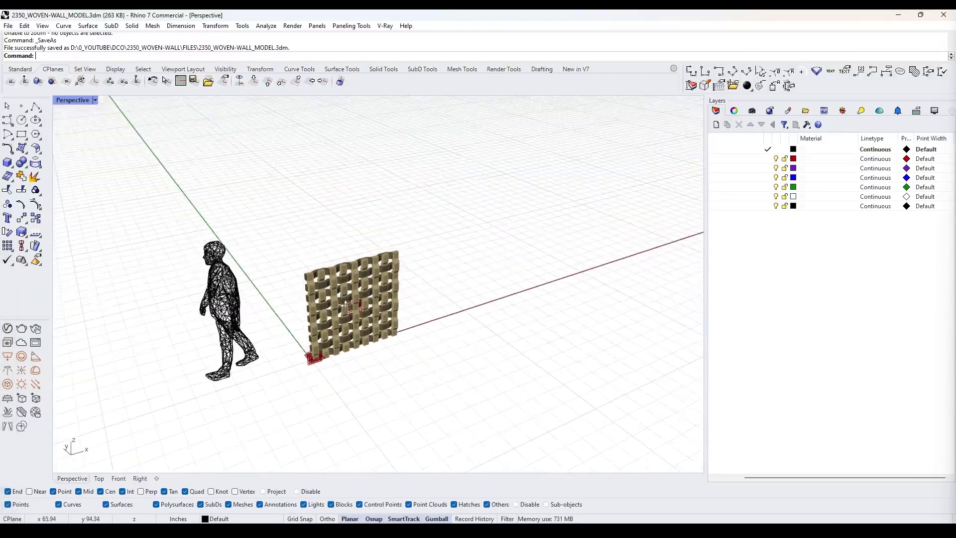
Show the baked wall in Shaded display and fillet the strip edges with a 0.125 radius
right_drag(346, 305, 347, 233)
key(ctrl+alt+s)
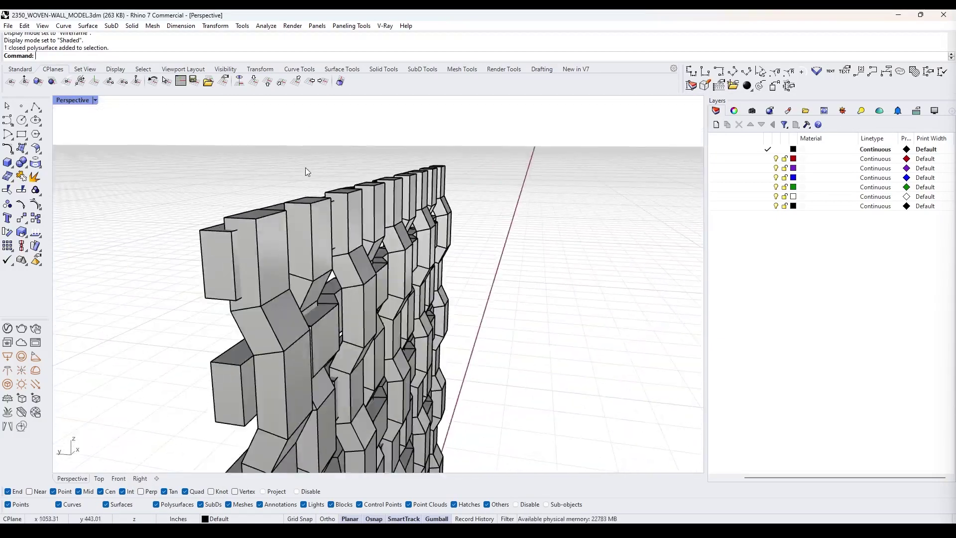
text(.1)
text(25)
key(Return)
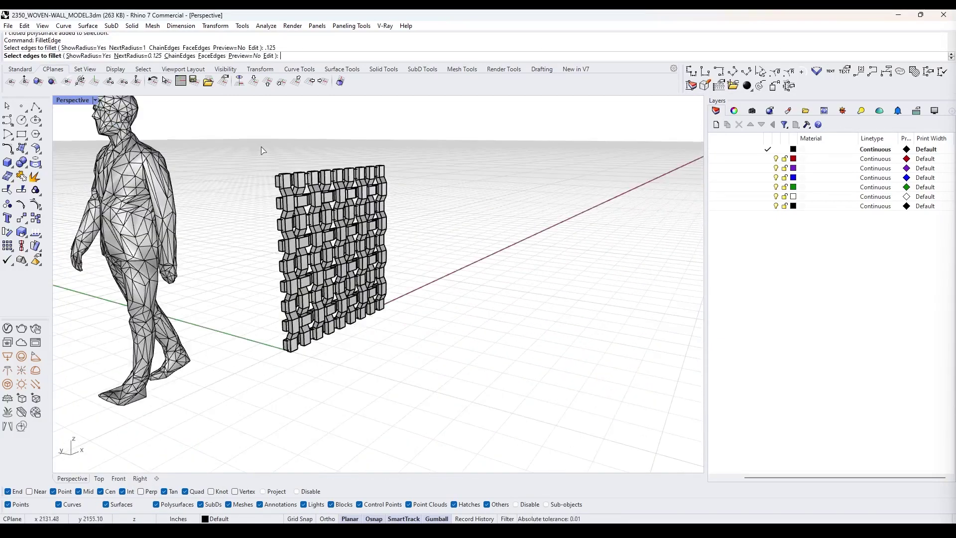
key(Return)
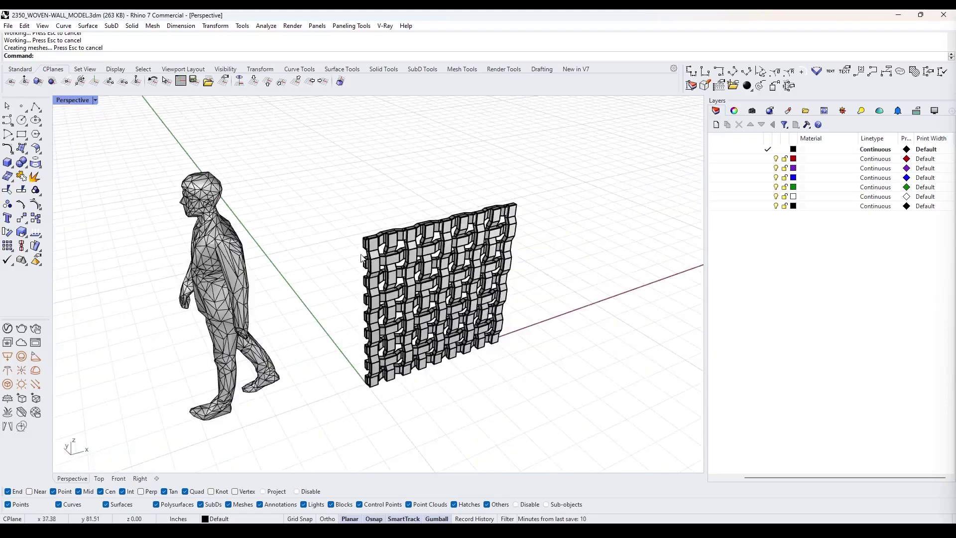
Switch the Perspective view to Rendered display and create a BACK STRUCTURE layer for five of the horizontal strips
click(130, 97)
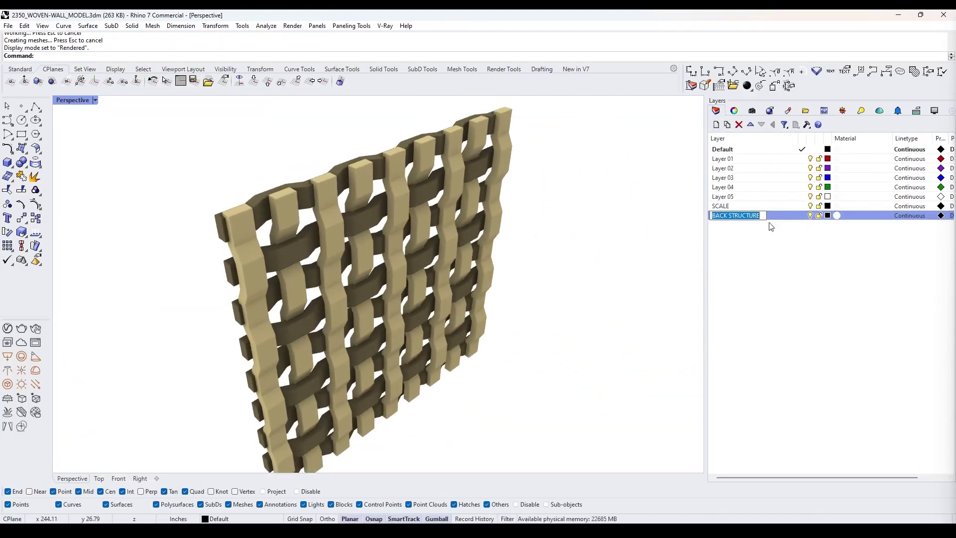
key(Return)
key(ctrl+a)
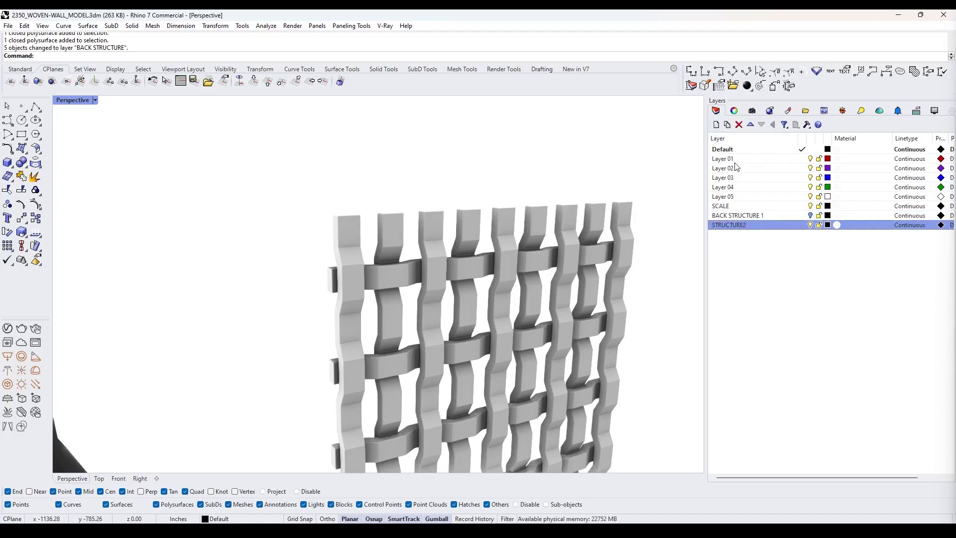
Hide the vertical strips, assign the other four horizontal strips to layer STRUCTURE2, and compare both layers' strips
key(ctrl+h)
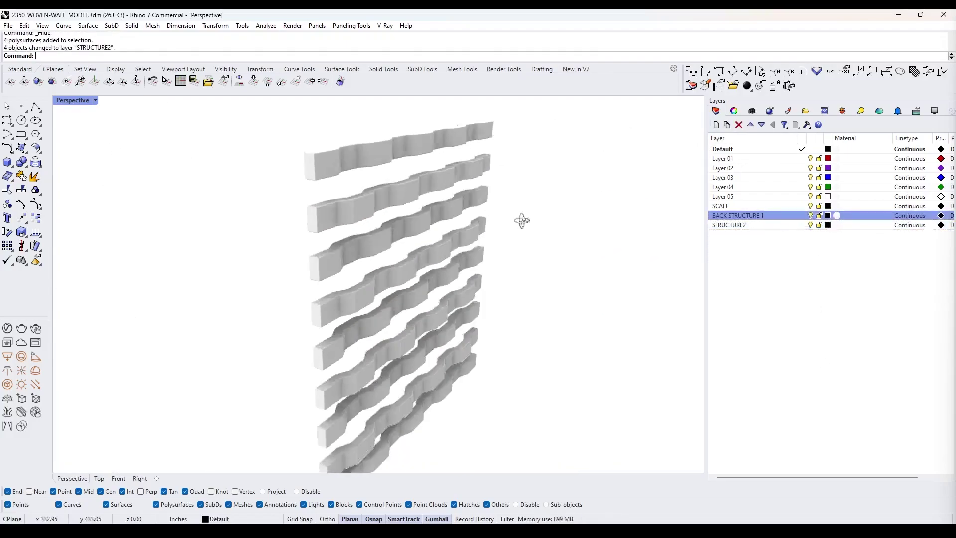
mouse_move(521, 220)
right_down()
mouse_move(533, 277)
mouse_move(612, 327)
mouse_move(511, 304)
right_up()
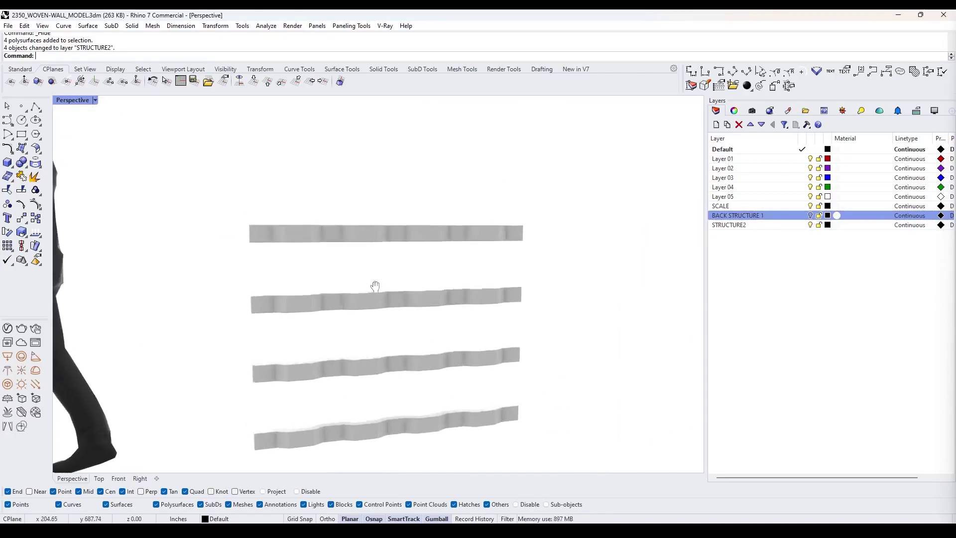
right_drag(374, 284, 476, 316)
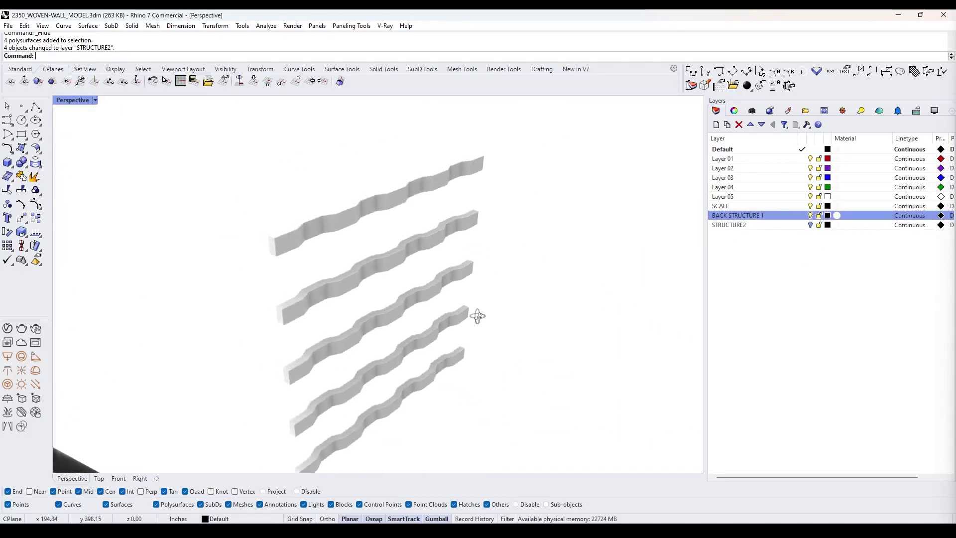
Show the hidden strips and hide a selection of alternating vertical strips
key(ctrl+alt+h)
shift+click(409, 247)
shift+click(456, 217)
shift+click(503, 187)
key(ctrl+h)
right_drag(503, 188, 329, 249)
shift+click(368, 296)
key(Escape)
Switch to Shaded display, show all hidden strips, and group the alternating vertical strips
right_click(72, 101)
click(90, 132)
mouse_move(343, 338)
right_down()
mouse_move(376, 301)
mouse_move(358, 343)
mouse_move(438, 319)
mouse_move(485, 240)
mouse_move(318, 209)
right_up()
key(ctrl+alt+h)
click(307, 181)
shift+click(214, 181)
right_drag(214, 181, 412, 222)
shift+click(368, 239)
shift+click(457, 239)
shift+click(540, 239)
key(ctrl+g)
Group the alternating horizontal strips and run a Boolean difference between the crossing strips
right_drag(437, 285, 398, 239)
click(438, 160)
shift+click(428, 209)
shift+click(399, 309)
key(ctrl+g)
click(463, 209)
text(BD)
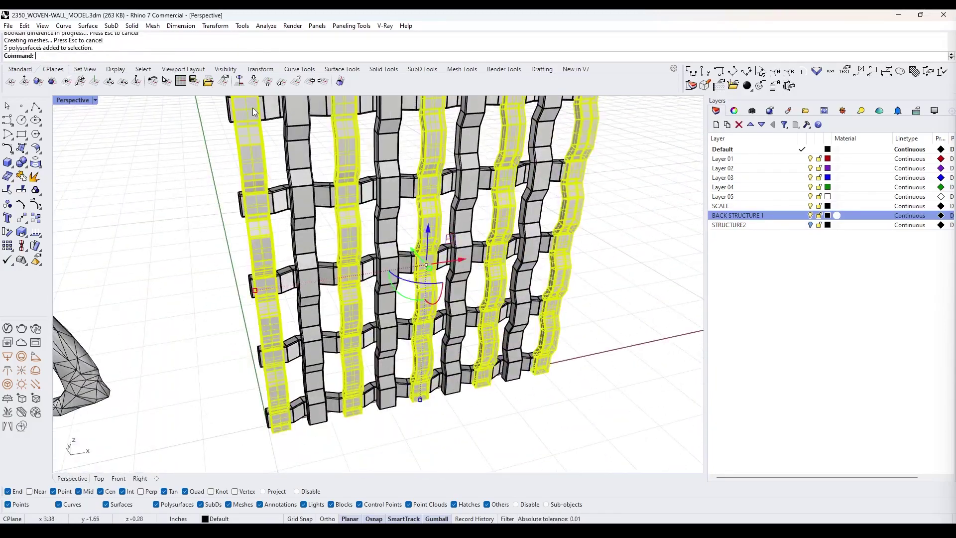
Select the four alternate vertical strips between the outer set and move them from point to point
right_drag(428, 229, 310, 167)
shift+click(310, 167)
click(303, 209)
right_drag(302, 209, 407, 313)
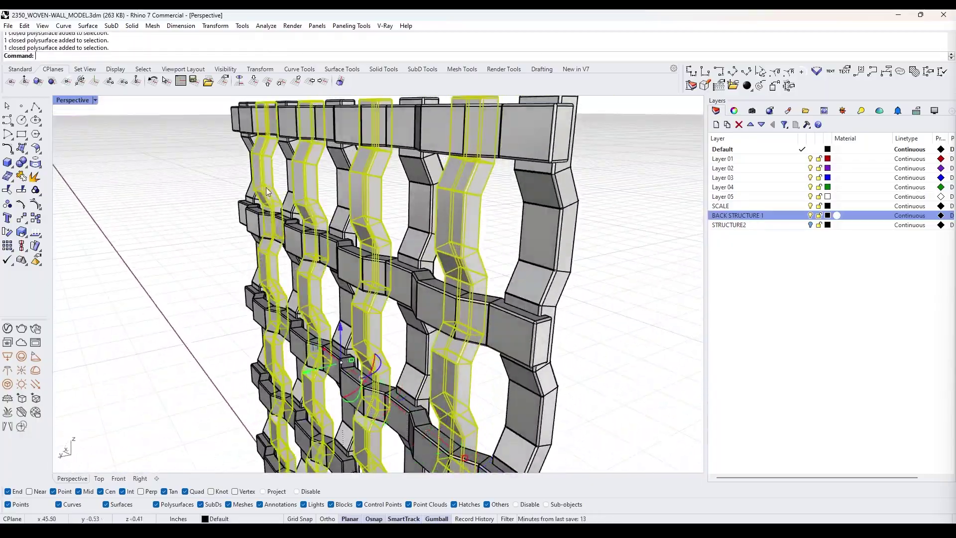
right_drag(348, 249, 318, 249)
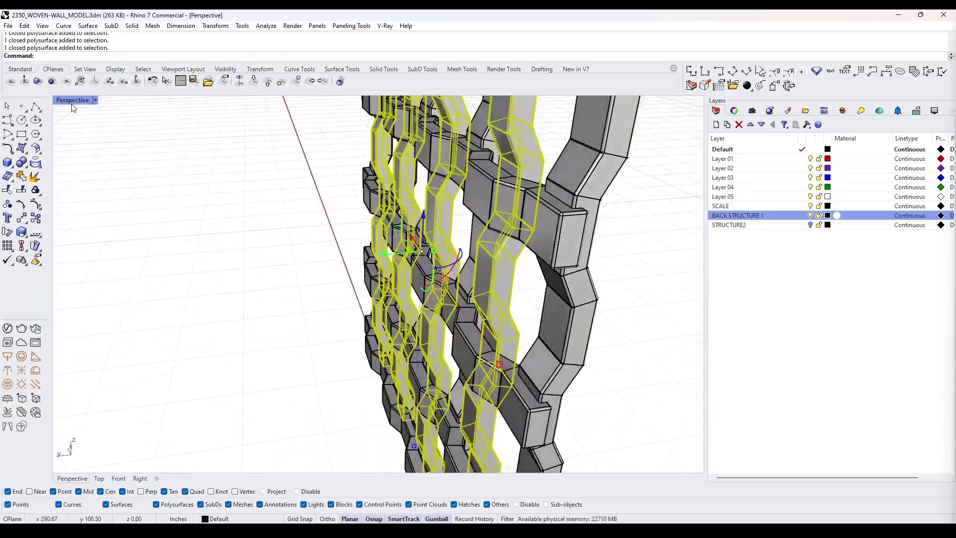
key(ctrl+F1)
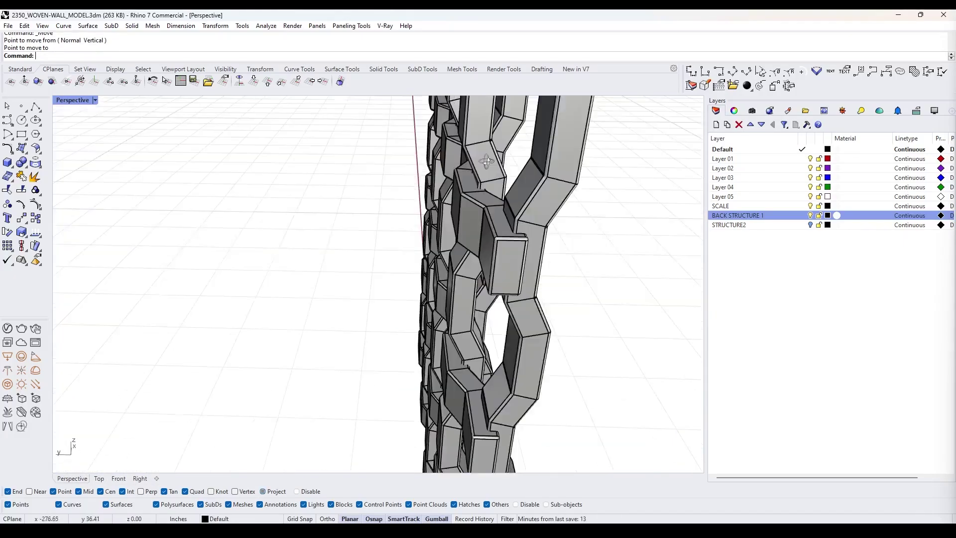
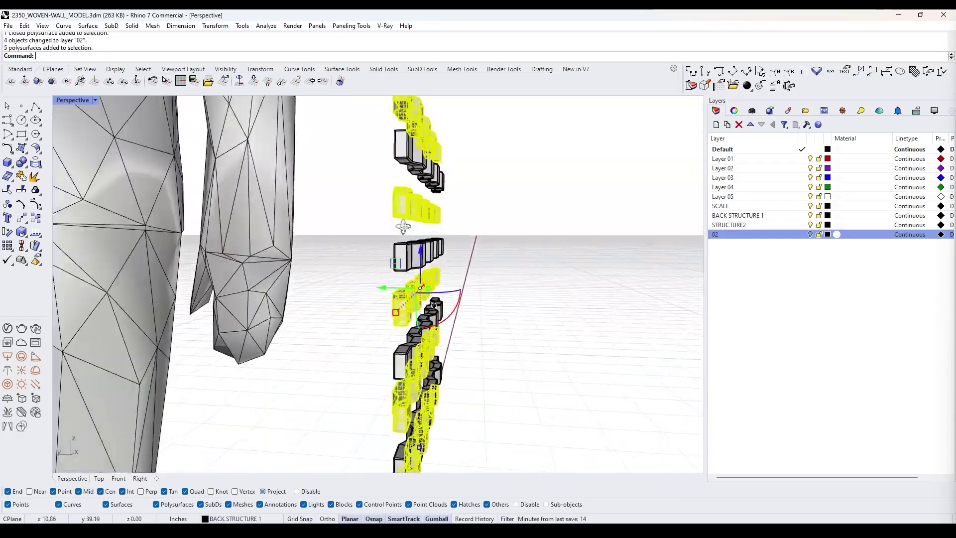
Create layer 01, assign the five selected horizontal strips to it, and turn off layers 01 and 02
click(716, 124)
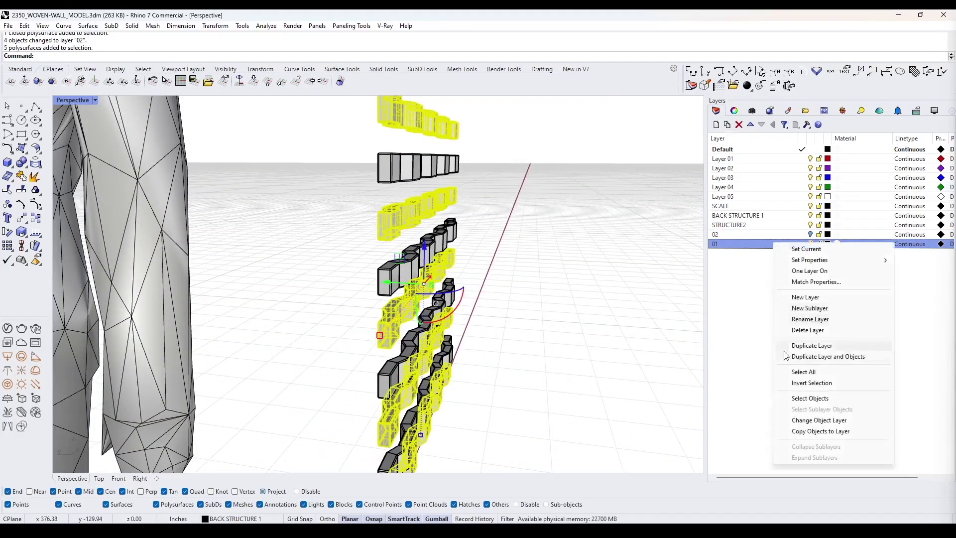
click(818, 420)
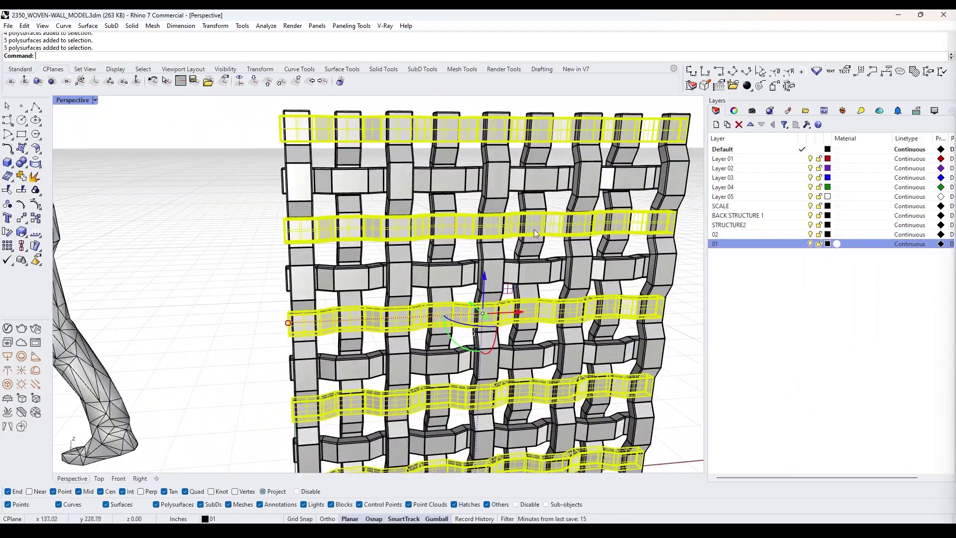
click(810, 244)
click(810, 234)
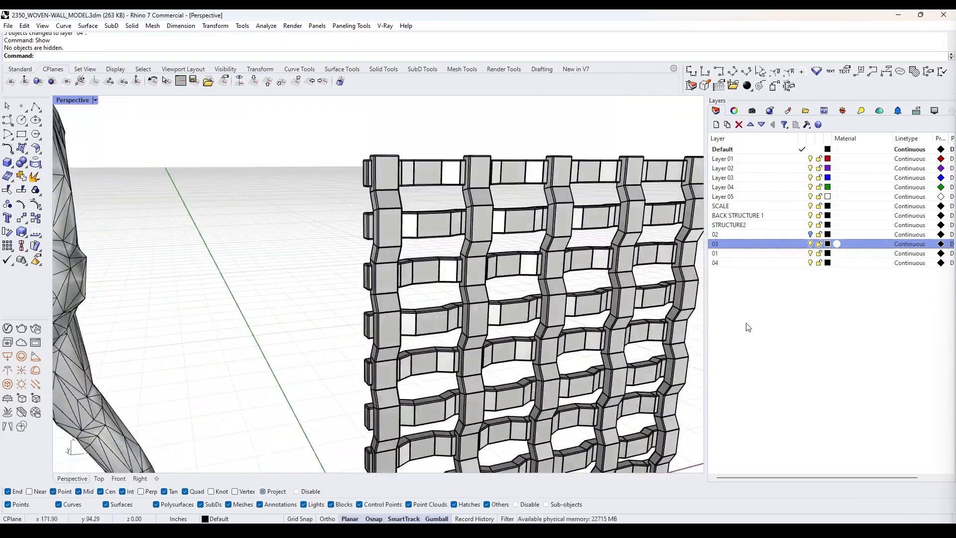
Sort the layers by name and inspect the filleted joints between the crossing strips up close and from above
click(740, 138)
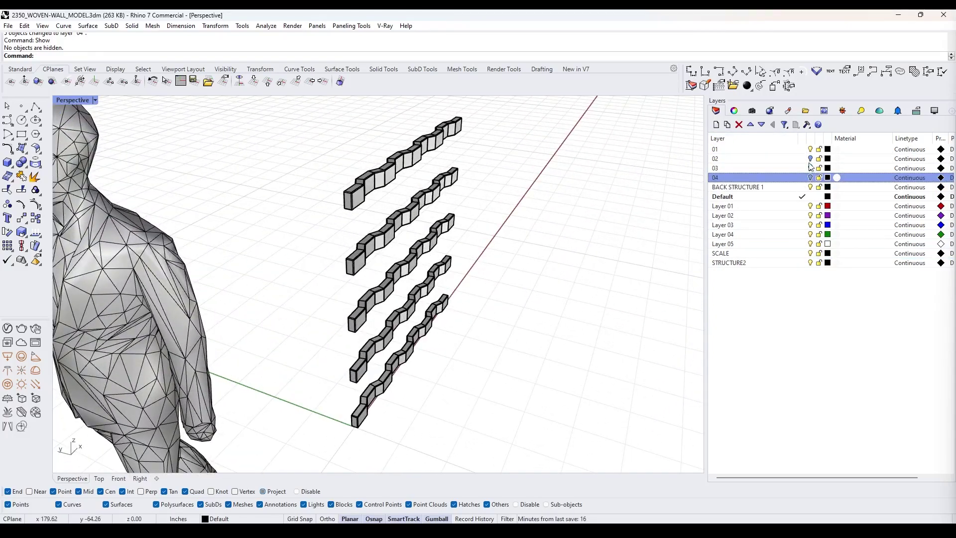
right_drag(435, 229, 180, 141)
scroll(181, 141, up, 3)
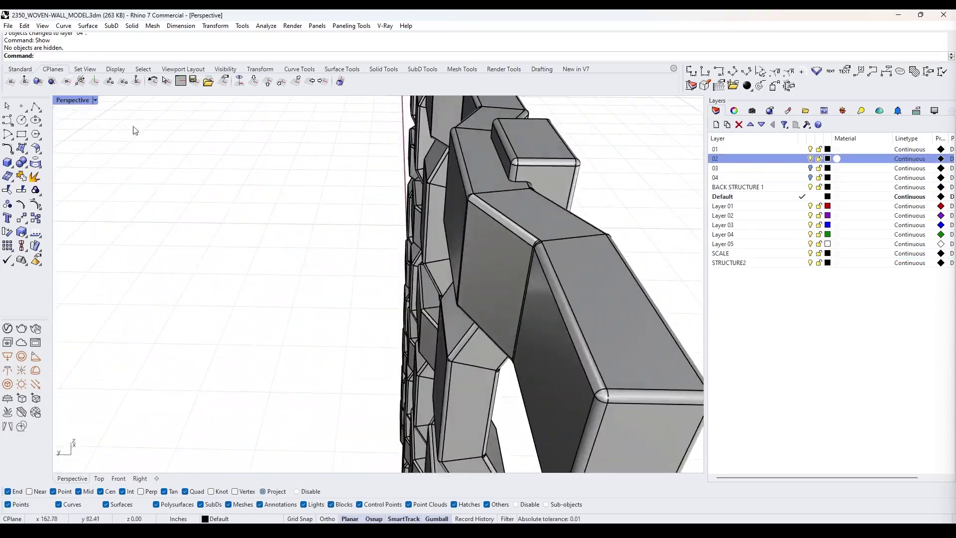
double_click(71, 101)
right_drag(413, 129, 453, 219)
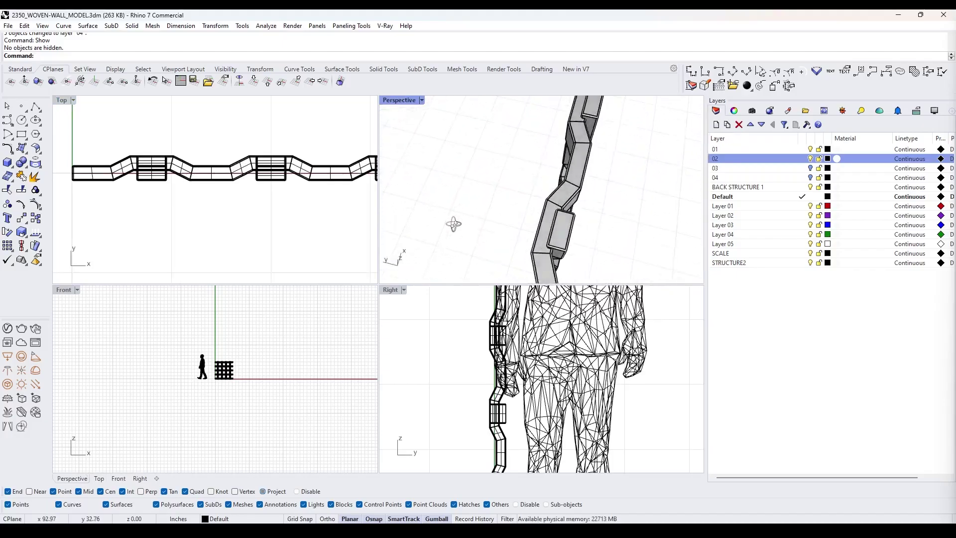
double_click(399, 100)
right_drag(596, 223, 695, 275)
Turn layer 03 back on and select strips of the woven wall
click(810, 168)
click(393, 180)
shift+click(397, 283)
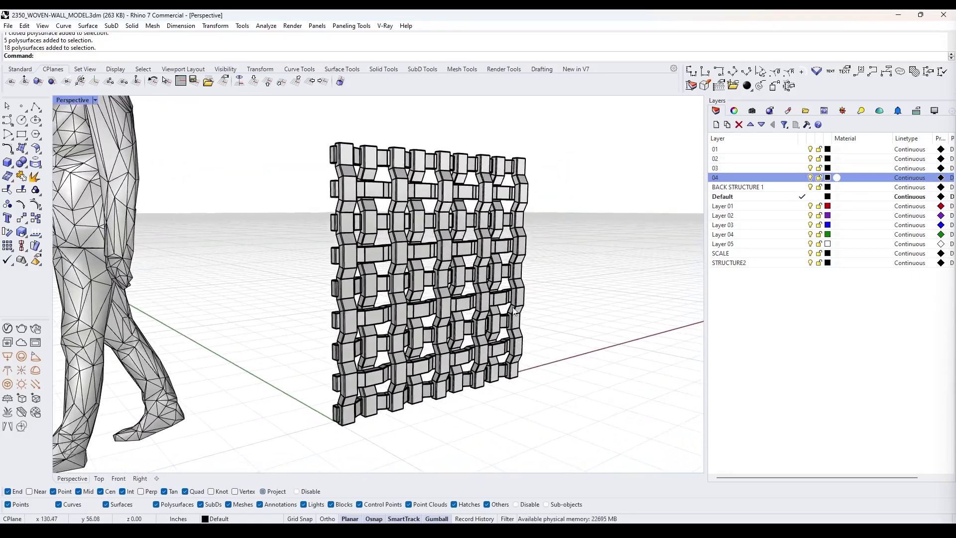
Import the cgaxis_varnished_pine_wood_33_17_4K material from the WOOD folder into the V-Ray Asset Editor
click(7, 329)
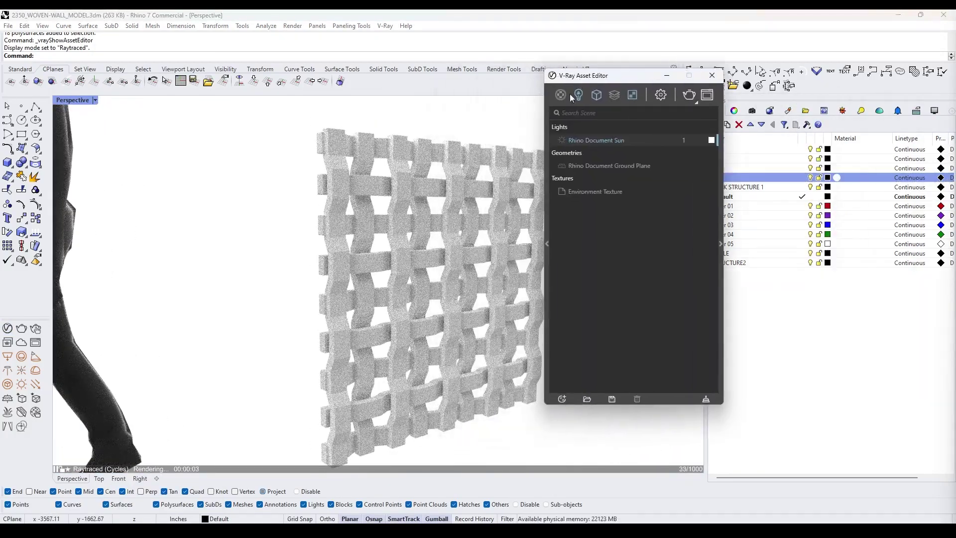
click(589, 399)
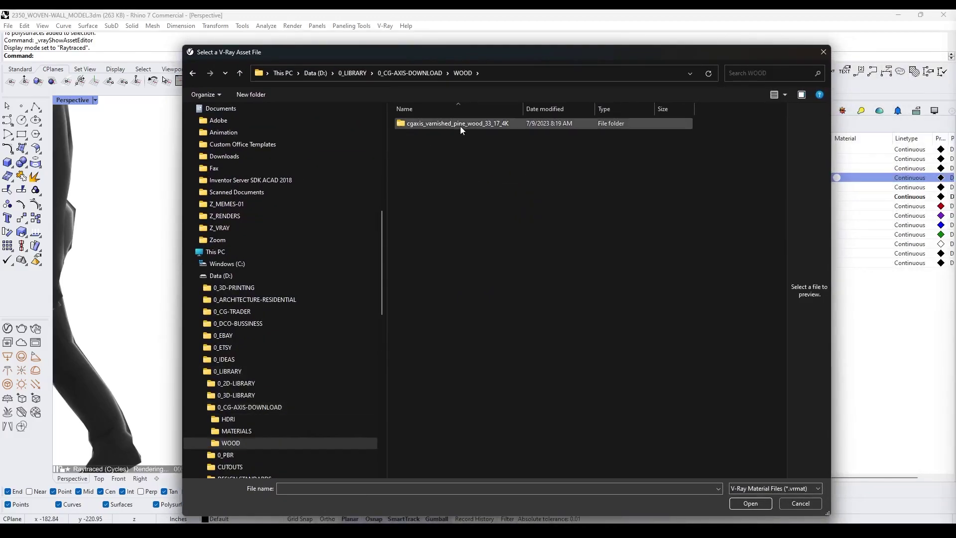
key(Return)
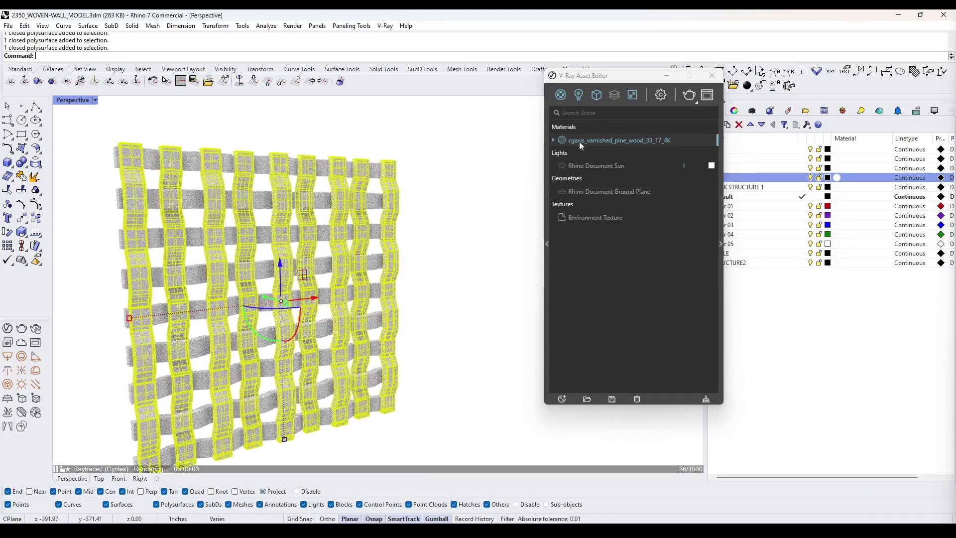
Apply the varnished pine wood material to the vertical strips
drag(578, 141, 311, 278)
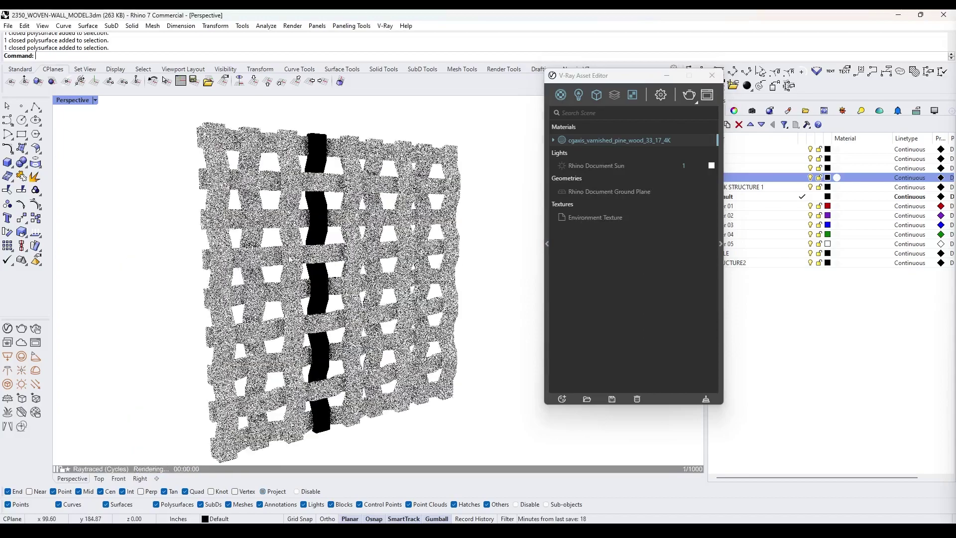
right_click(601, 142)
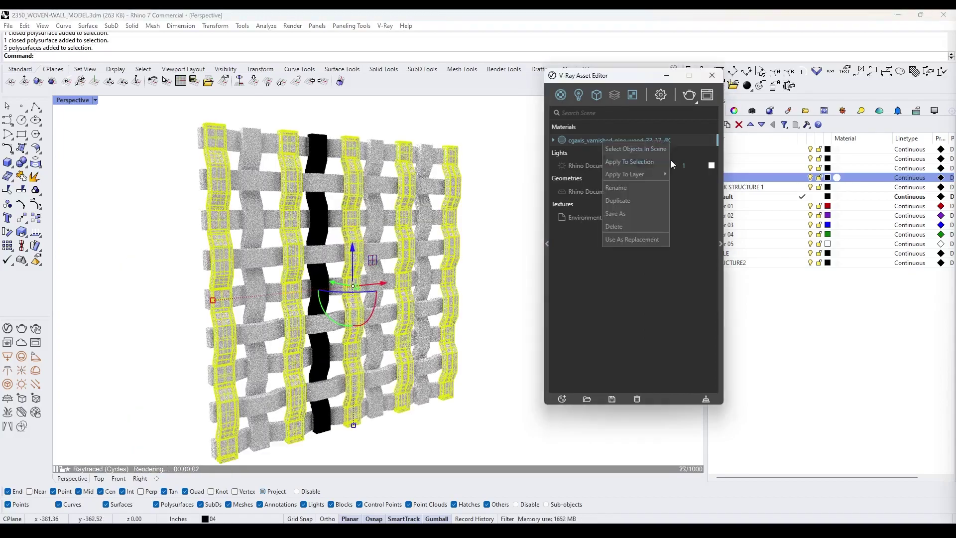
click(669, 163)
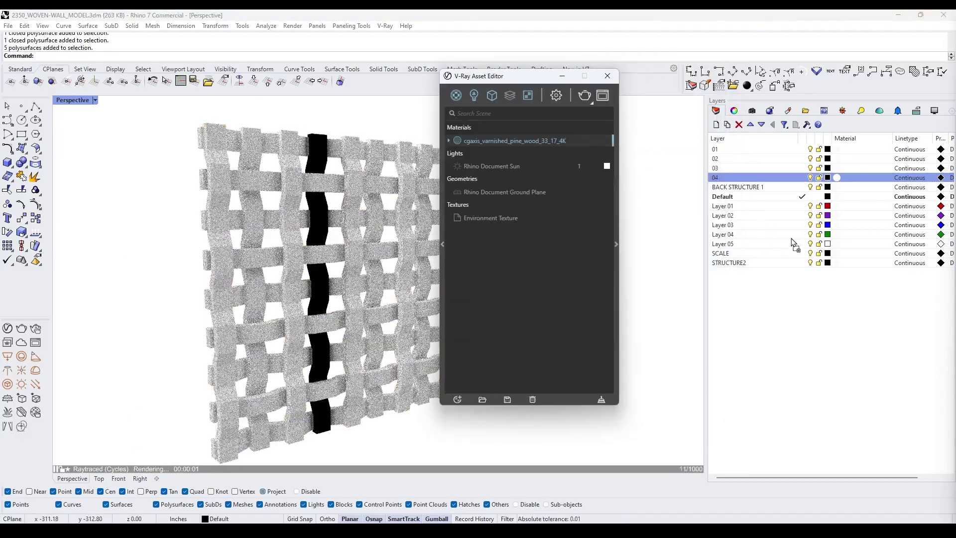
Switch the Perspective view to Rendered display and examine the wood grain on the vertical strips
click(95, 100)
click(128, 97)
right_drag(490, 199, 518, 252)
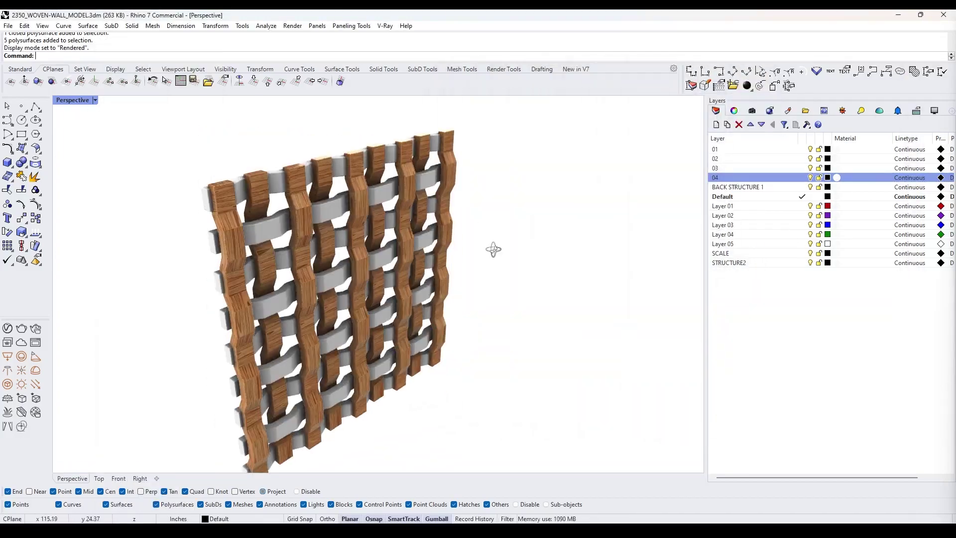
Apply box texture mapping to the vertical strips, sized 6 on all axes and rotated 90 degrees about Y
click(716, 110)
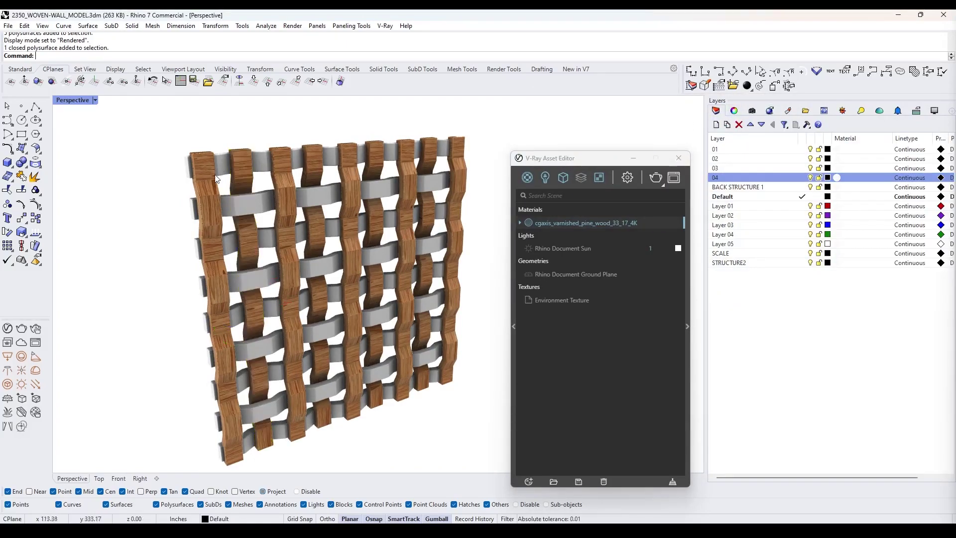
click(241, 170)
shift+click(282, 200)
click(734, 110)
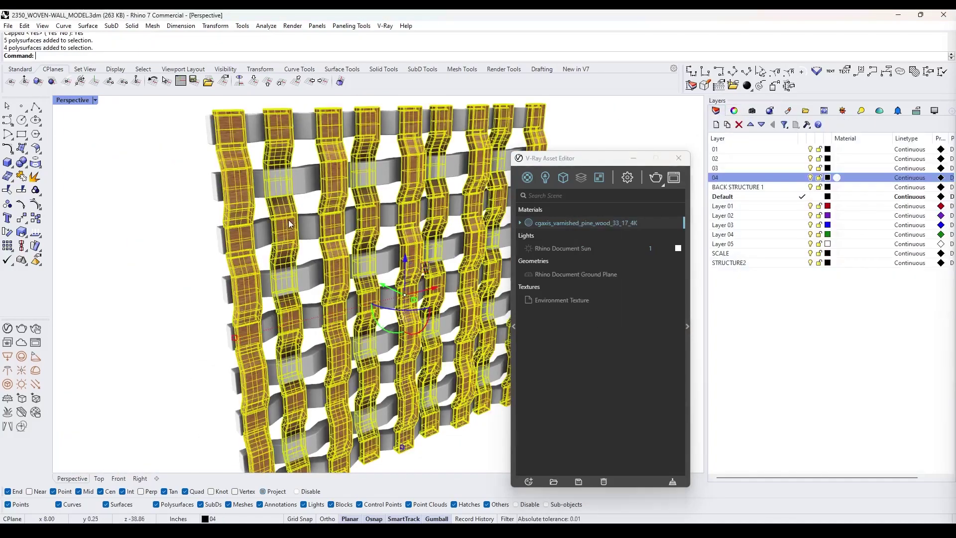
click(716, 111)
click(749, 125)
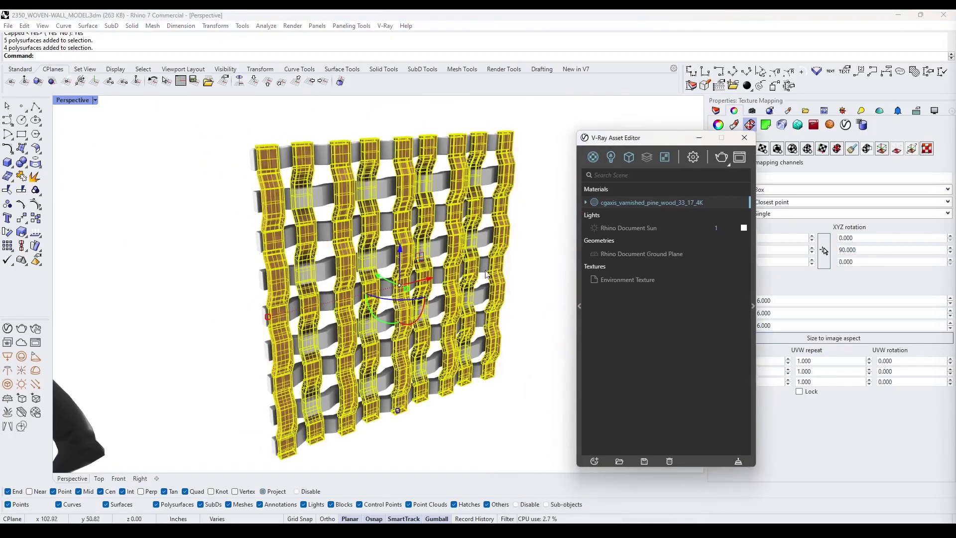
Deselect the strips and duplicate the varnished pine wood material
key(Escape)
right_click(642, 202)
click(628, 214)
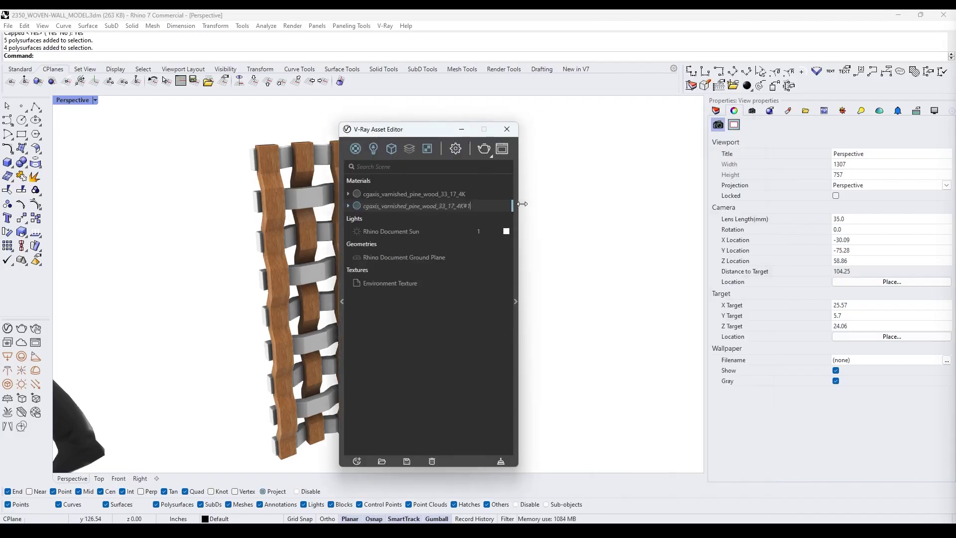
Adjust the color correction in the duplicated wood material's multiply mix texture to shift its tone
click(703, 368)
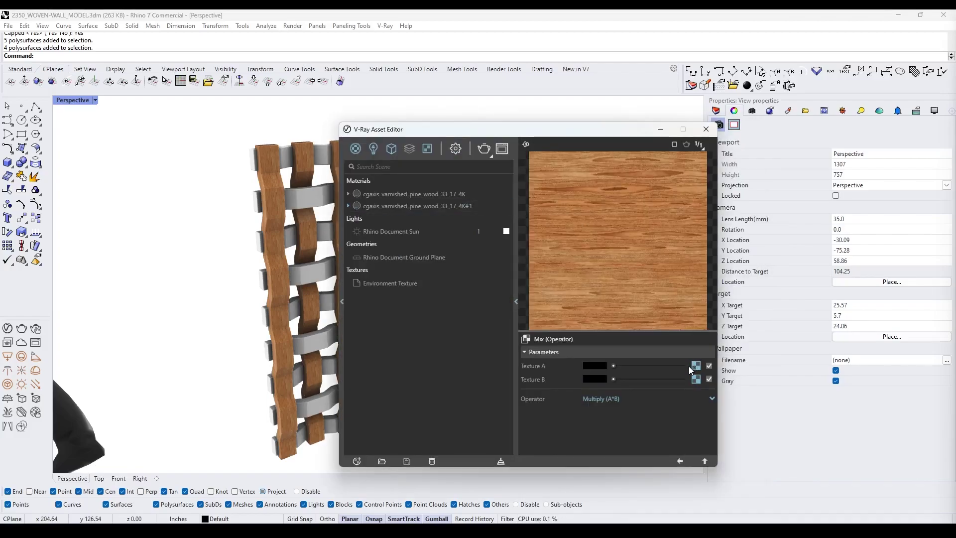
scroll(659, 405, down, 3)
mouse_move(678, 409)
mouse_down()
mouse_move(668, 411)
mouse_move(680, 410)
mouse_up()
mouse_move(612, 422)
mouse_down()
mouse_move(641, 419)
mouse_move(621, 421)
mouse_up()
drag(677, 409, 662, 410)
drag(621, 421, 628, 421)
click(679, 461)
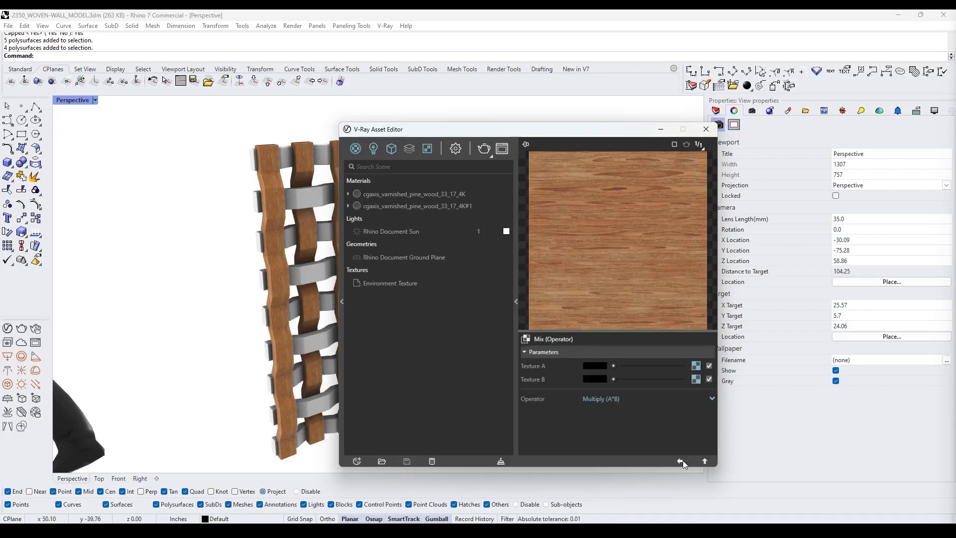
click(429, 204)
click(706, 129)
Select all the horizontal strips and apply the duplicated pine wood material to them
click(287, 157)
shift+click(307, 196)
shift+click(309, 273)
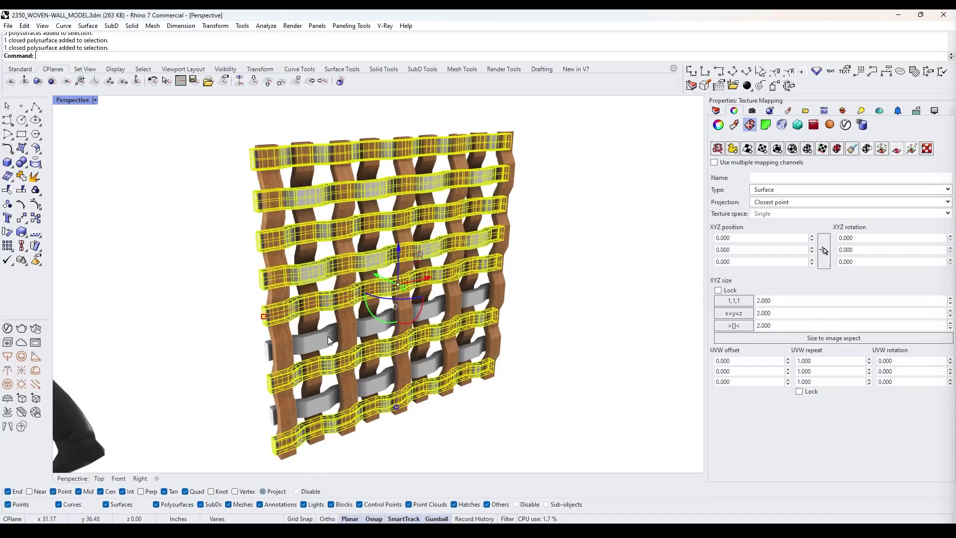
click(715, 110)
click(8, 328)
click(706, 129)
click(587, 249)
Match the horizontal strips' texture mapping to a vertical strip and set its Y rotation to 0
click(490, 239)
click(734, 111)
click(852, 149)
click(507, 229)
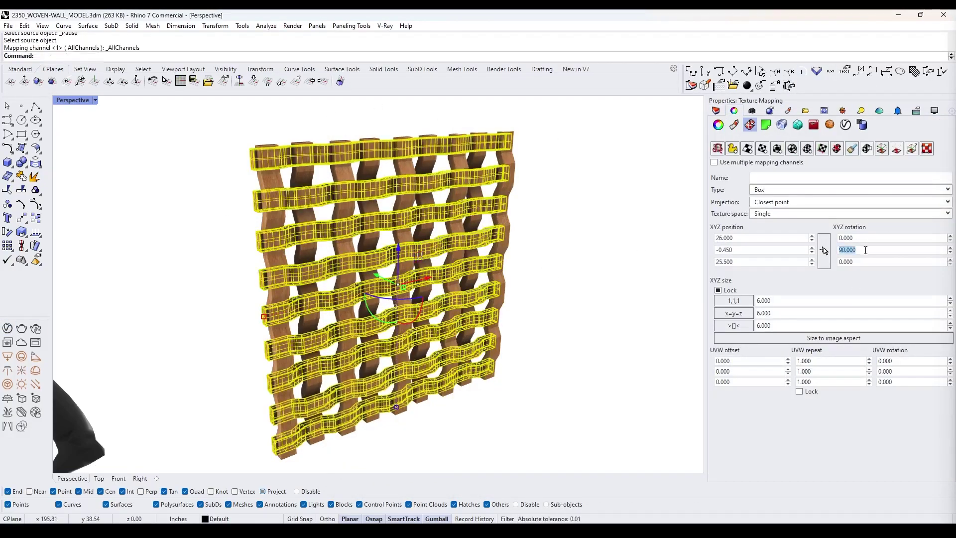
double_click(864, 249)
text(0)
key(Return)
click(508, 235)
click(587, 249)
Render the woven wall with V-Ray to compare the two wood tones
scroll(438, 291, up, 1)
click(8, 327)
click(493, 128)
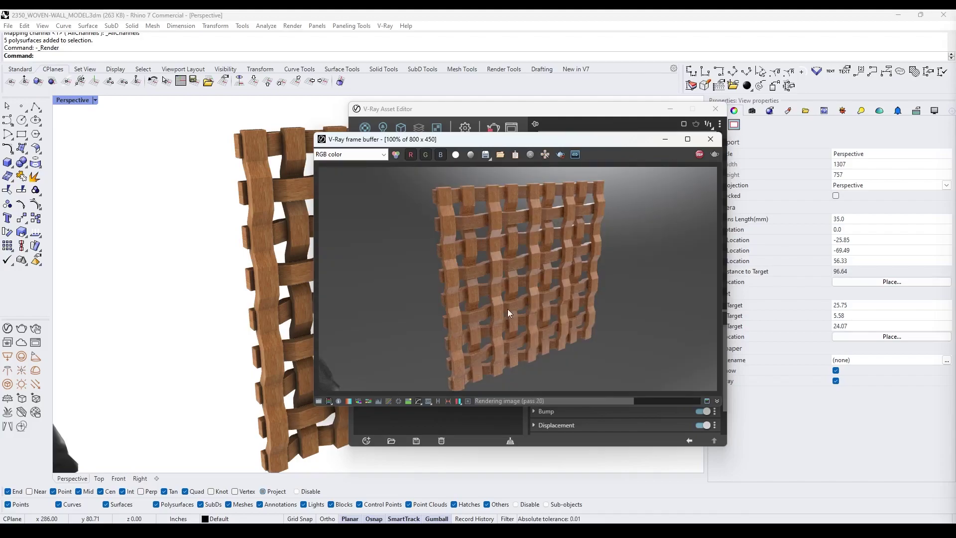
click(710, 139)
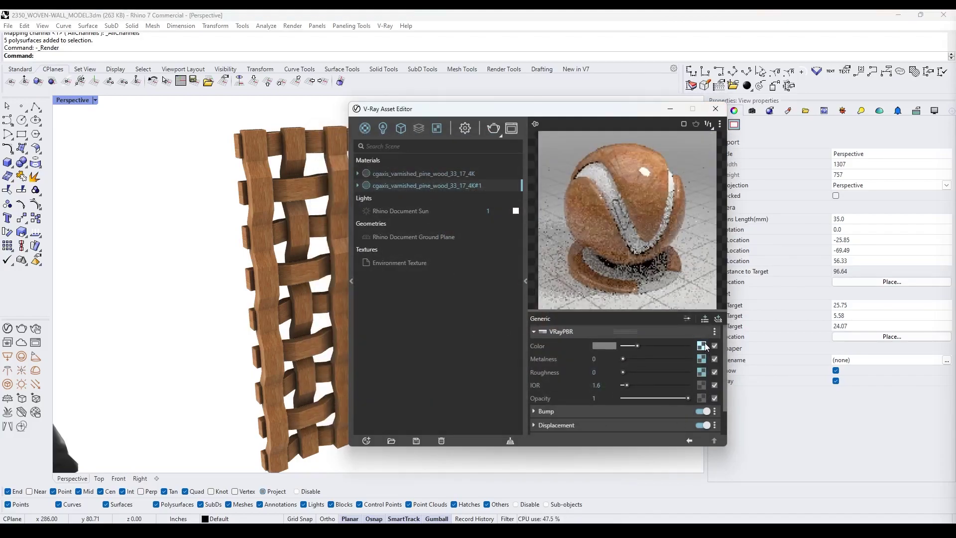
Darken the color texture of the duplicated wood material through its mix texture settings
click(705, 345)
click(706, 359)
click(690, 441)
click(703, 346)
click(636, 372)
drag(672, 389, 652, 390)
click(689, 441)
Render the wall again to check the darker horizontal strips, and stop the rendering
click(494, 128)
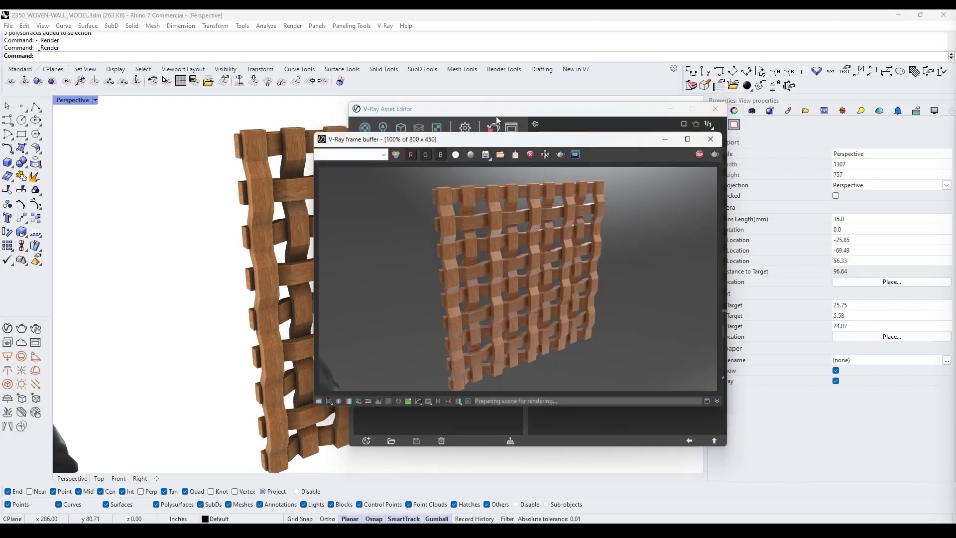
click(556, 112)
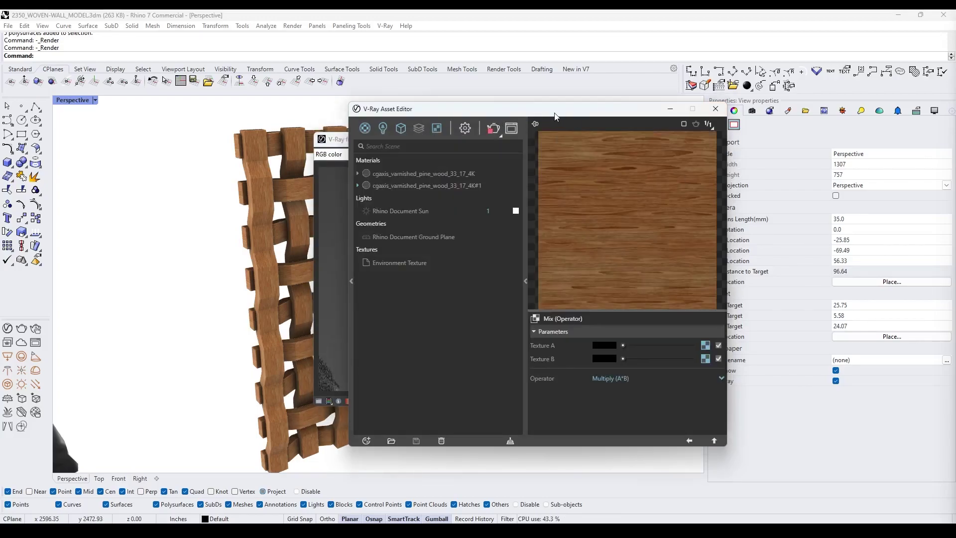
click(715, 109)
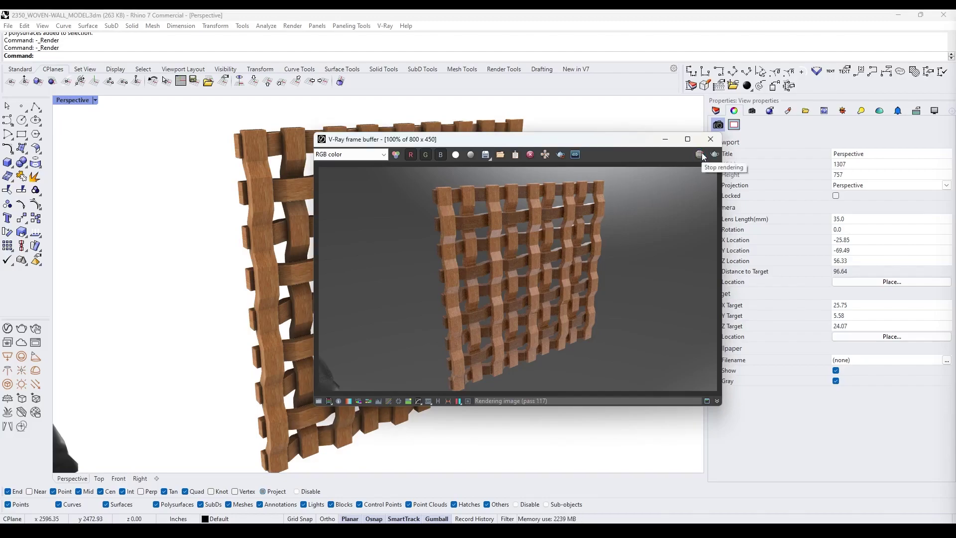
click(702, 155)
click(710, 139)
Rename the duplicated material as cgaxis_varnished_pine_wood_33_17_4K-DARK and save it to a material file marked DARK
click(7, 328)
click(349, 151)
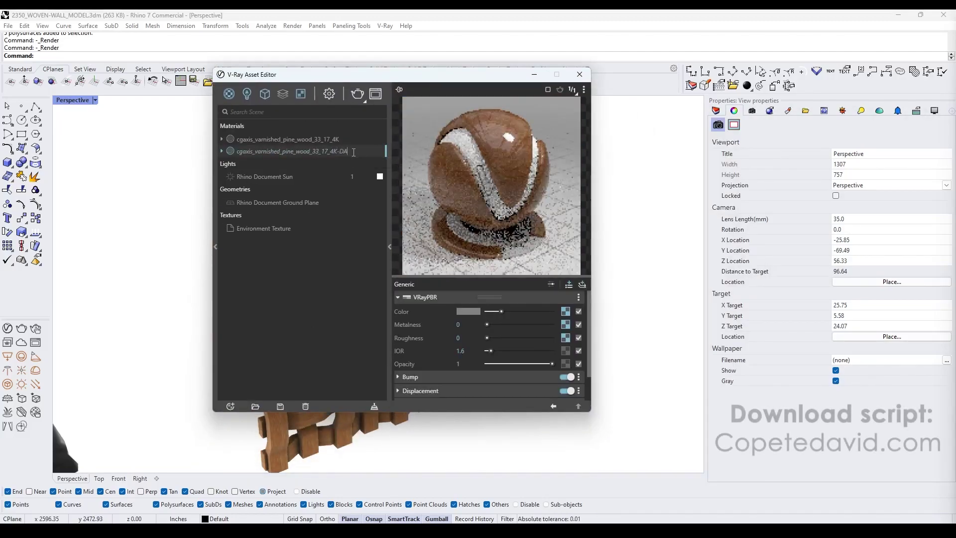
click(280, 406)
click(371, 148)
click(410, 473)
text(DARK_)
key(Return)
Switch the Perspective view to Shaded display and show the wall beside the human scale figure
click(579, 76)
scroll(378, 259, down, 3)
click(95, 100)
click(117, 133)
right_drag(428, 271, 375, 273)
scroll(375, 274, down, 4)
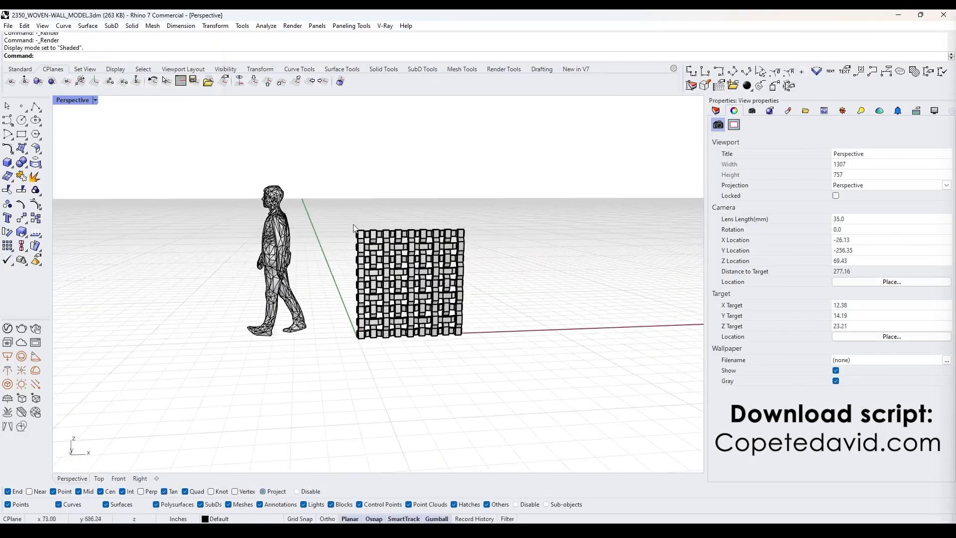
Build a rectangular frame around the woven wall from its bounding box and an inward offset of the front border
click(377, 273)
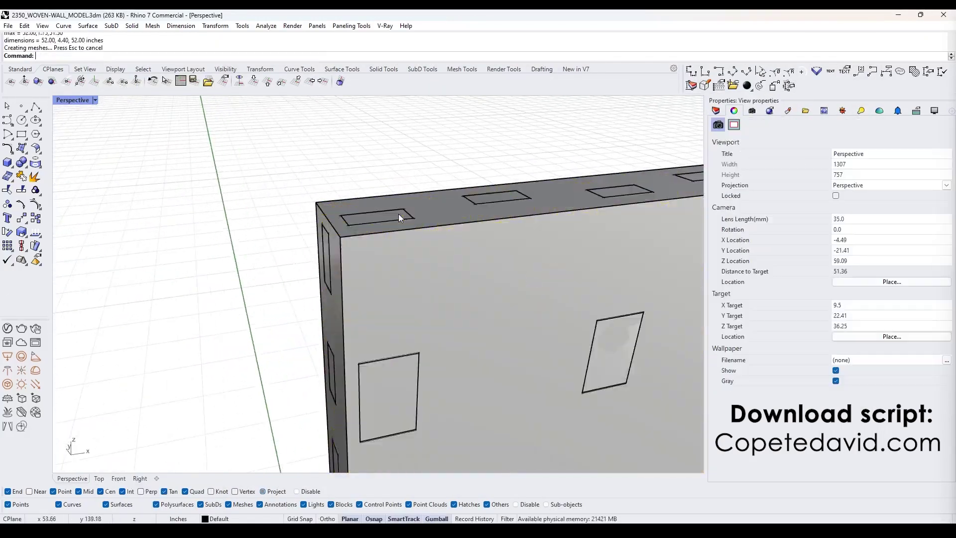
scroll(398, 214, down, 5)
key(Return)
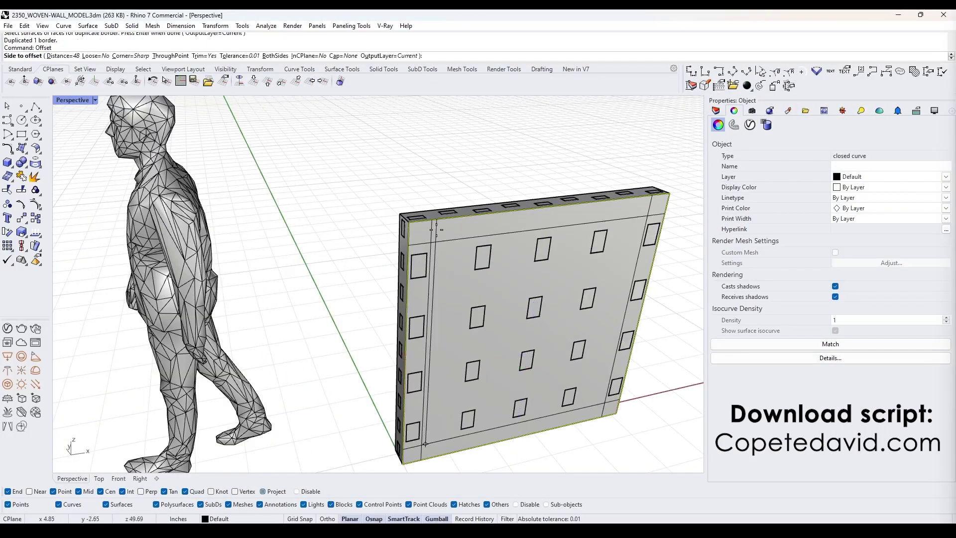
scroll(444, 182, up, 3)
key(Return)
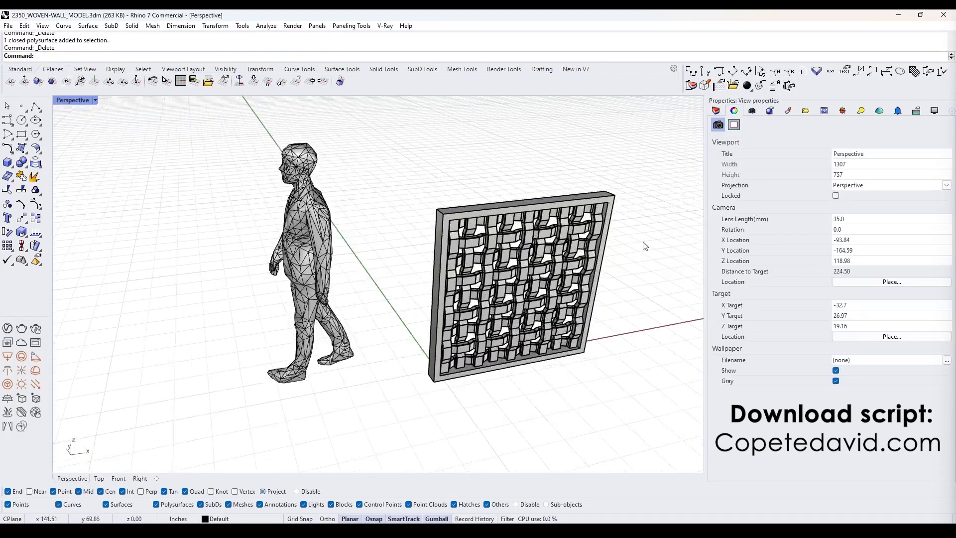
Extrude the raised frame's underside 33.5 inches down as a base wall and add a 4-inch ledge directly below the frame
click(363, 229)
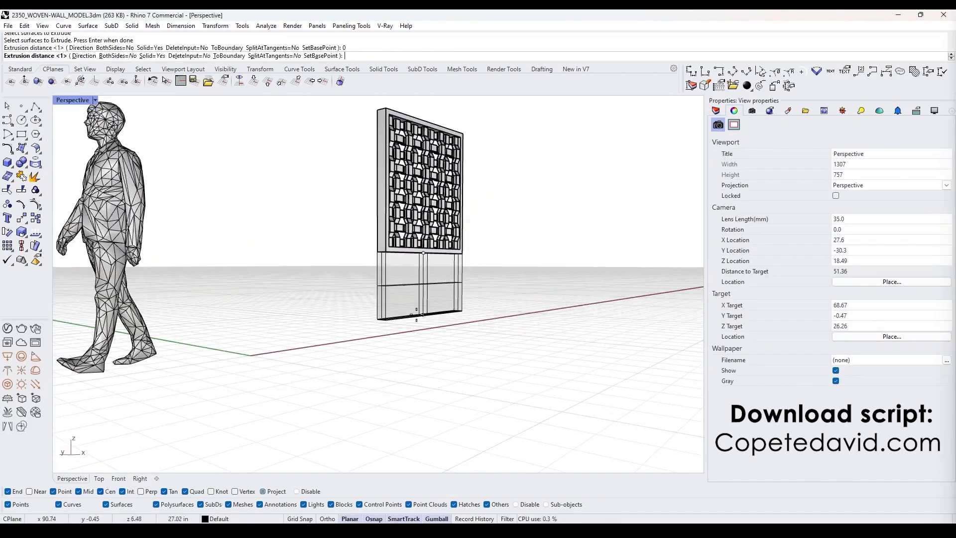
click(542, 293)
scroll(337, 284, up, 5)
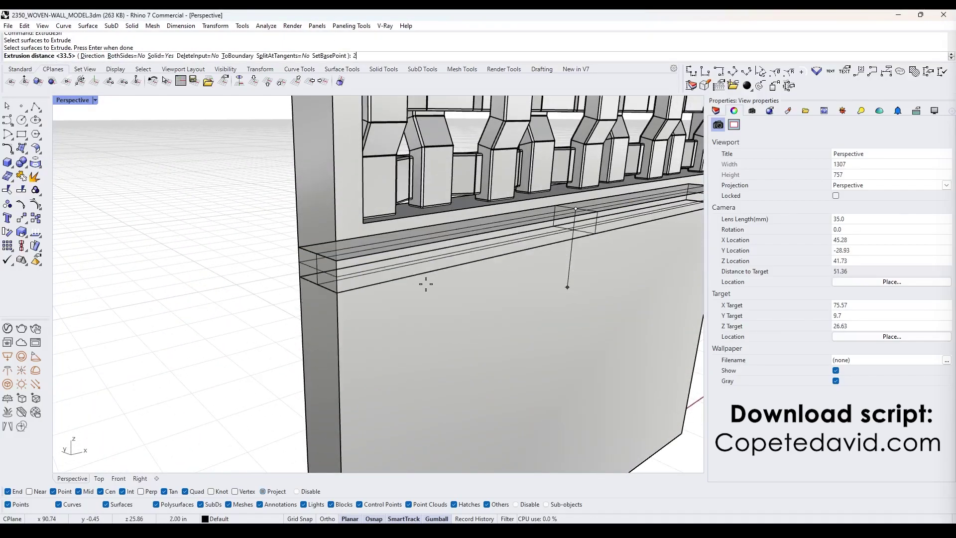
click(441, 293)
click(458, 318)
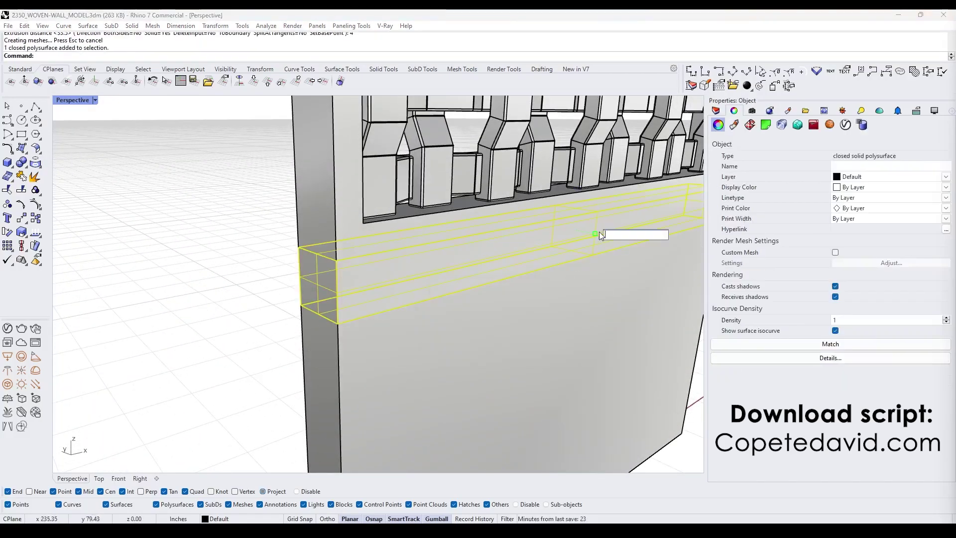
Build a 24 by 24 inch column beside the wall, mirror it to the opposite end and span both with a beam
click(82, 101)
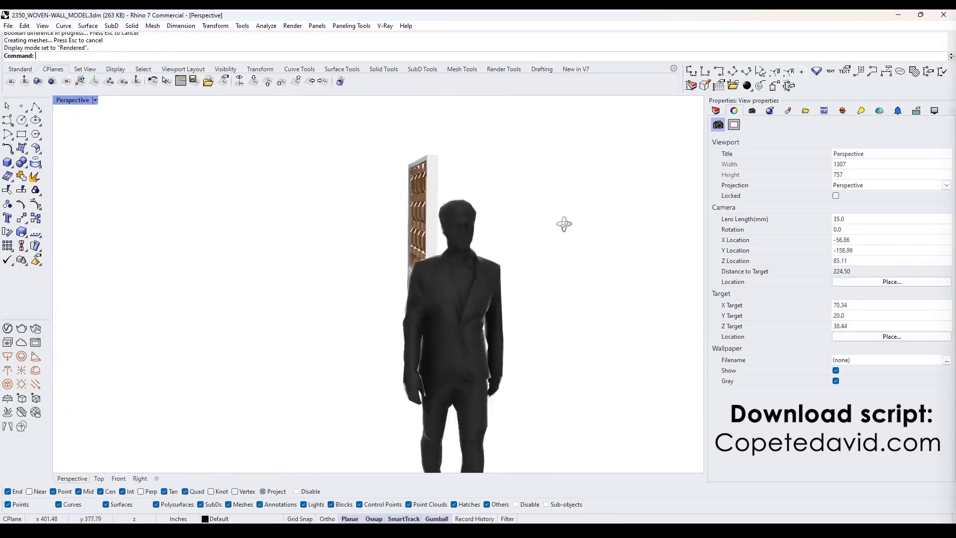
click(130, 87)
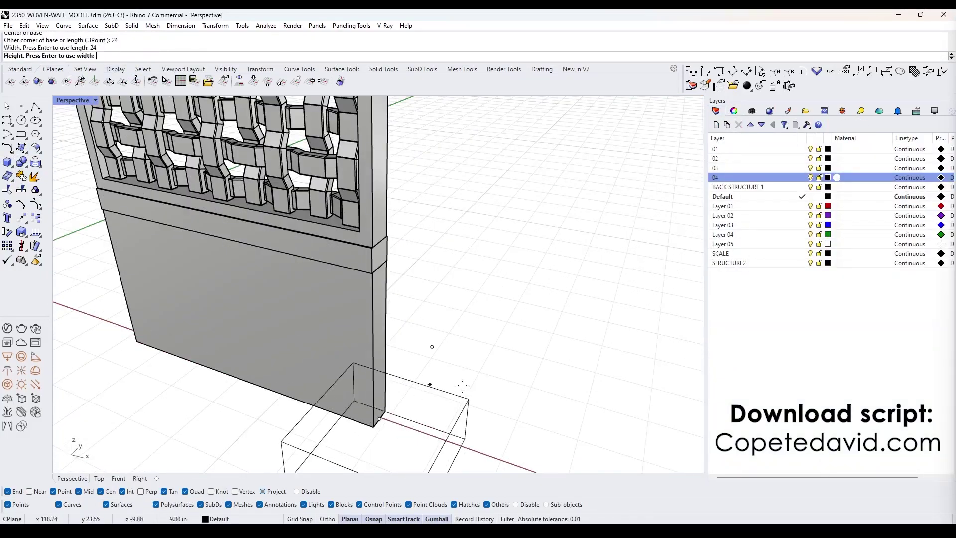
scroll(462, 385, down, 5)
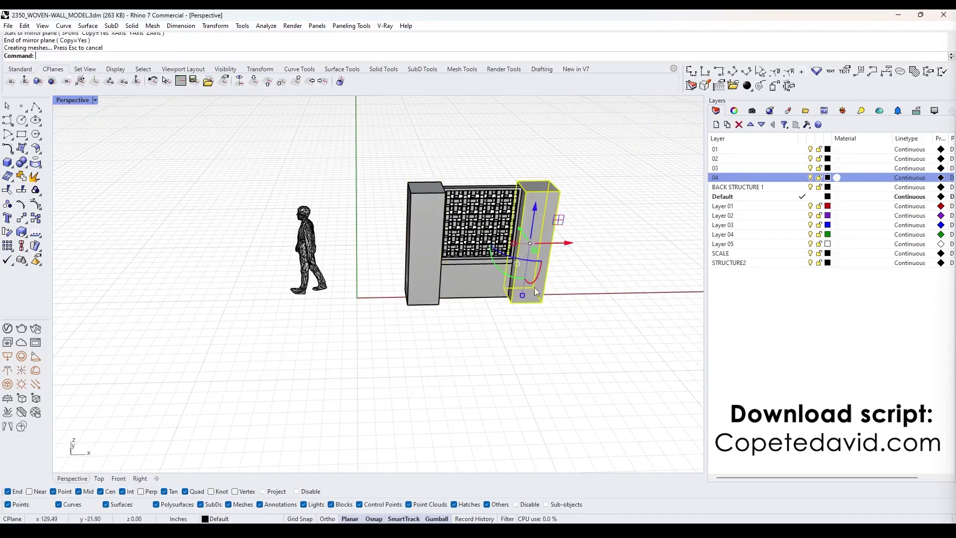
click(7, 162)
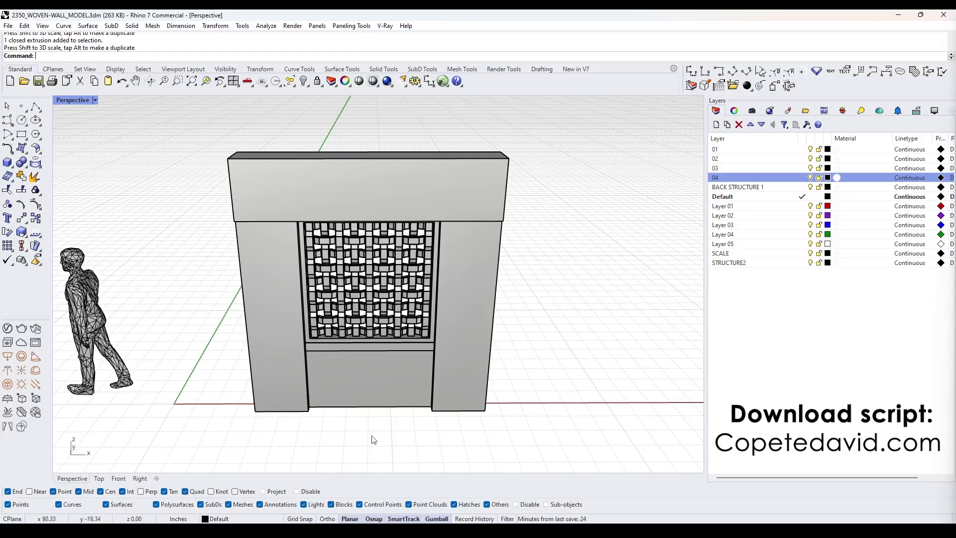
Try copying the wall bay sideways into a row of three bays, and undo the copies
click(371, 327)
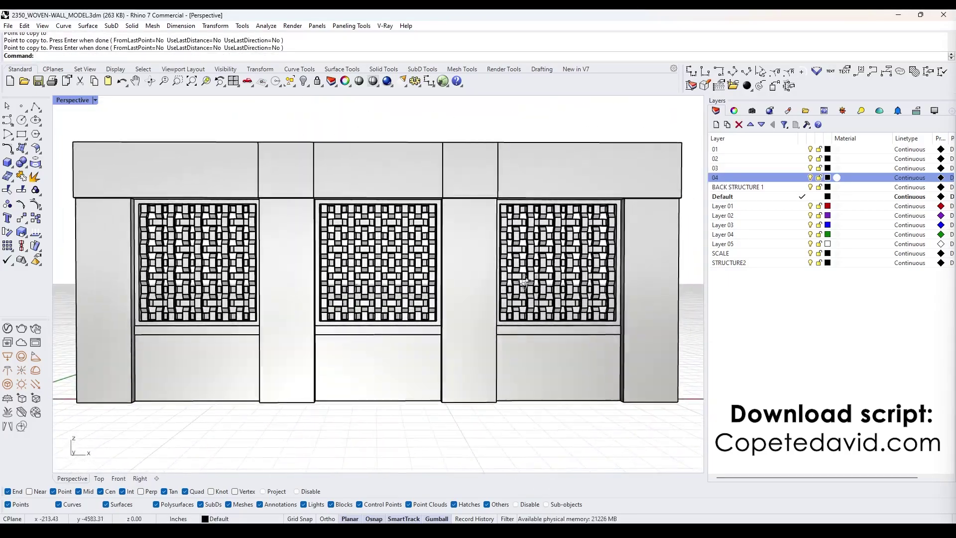
key(ctrl+z)
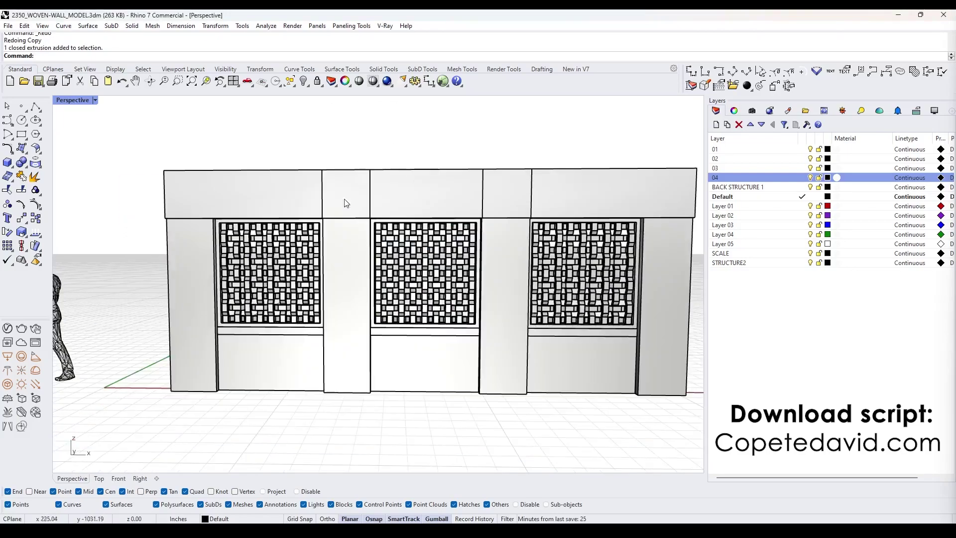
key(Delete)
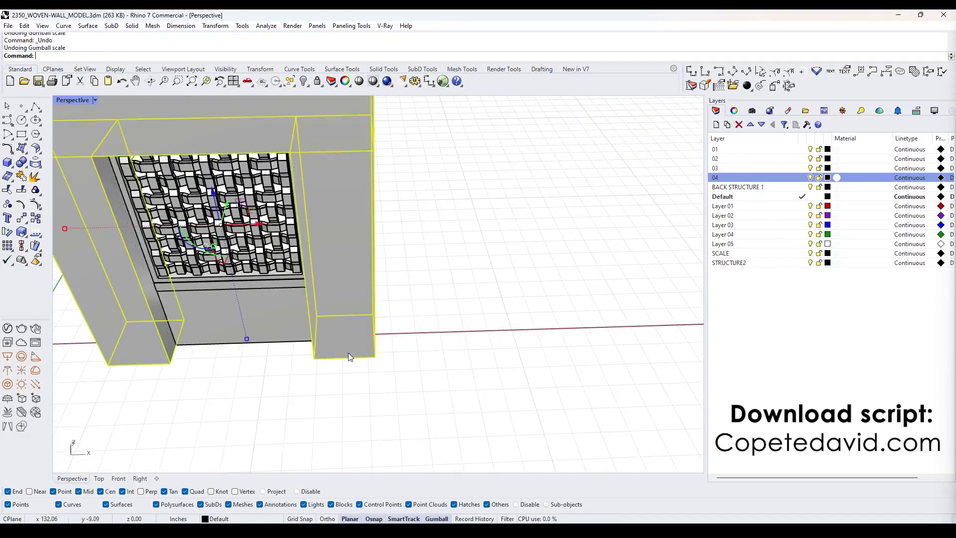
Reduce the columns and the top beam of the single bay in one direction with Scale1D
click(369, 309)
click(314, 347)
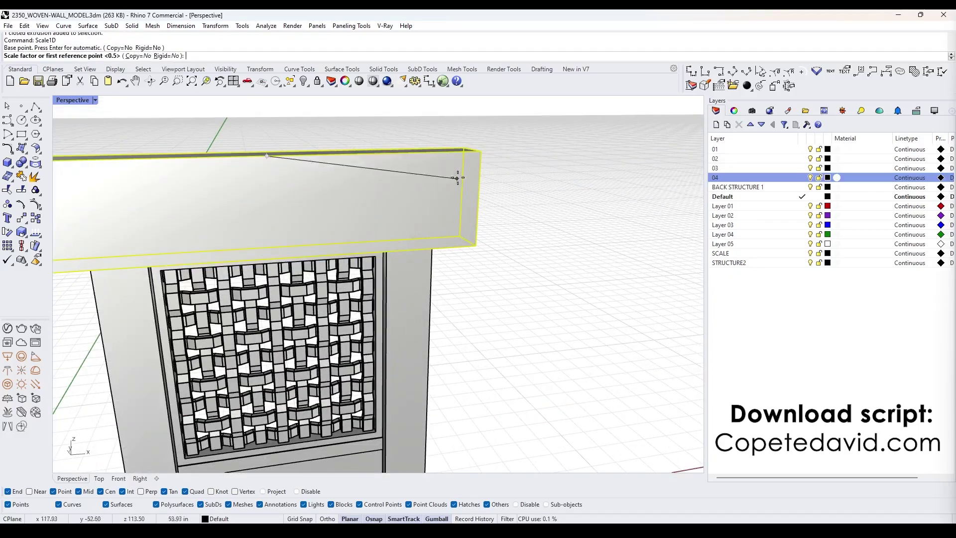
click(459, 175)
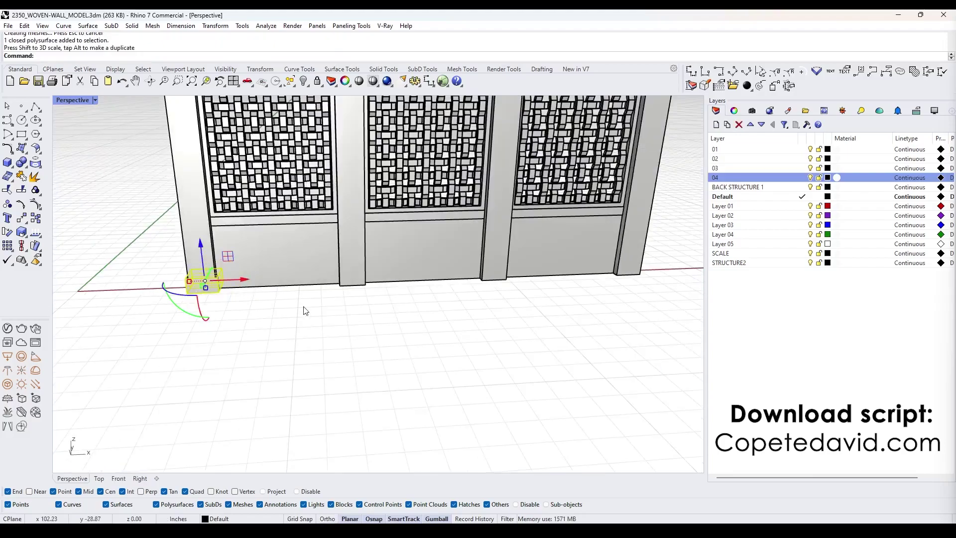
Place a plinth block under every column of the three-bay wall and merge the structure's coplanar faces
click(280, 287)
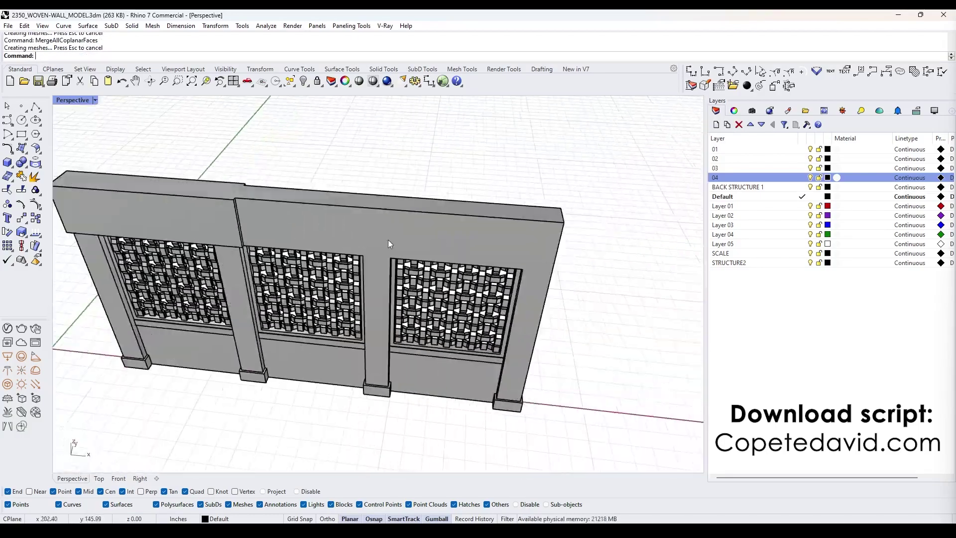
text(Extrude)
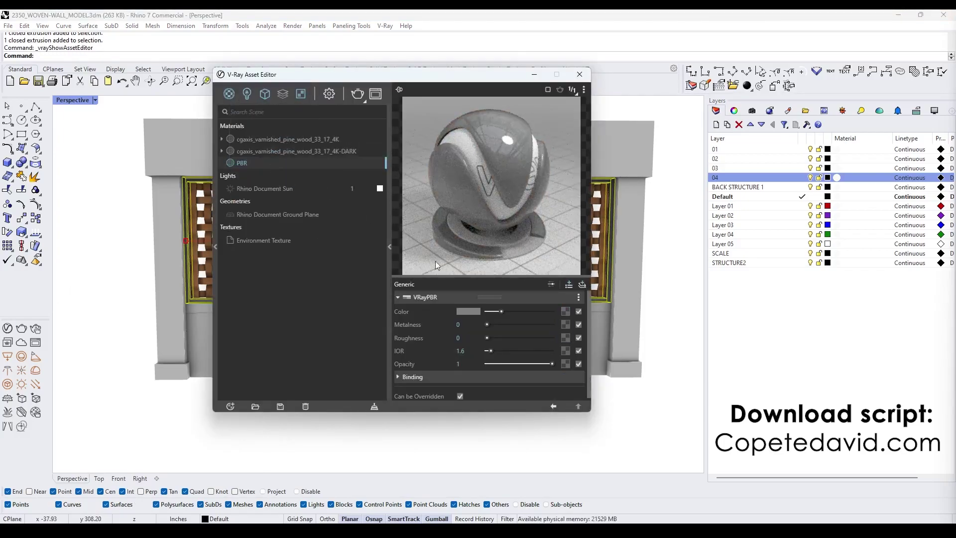
Set the metalness of the new PBR material for the lattice frames to 1
drag(486, 325, 553, 324)
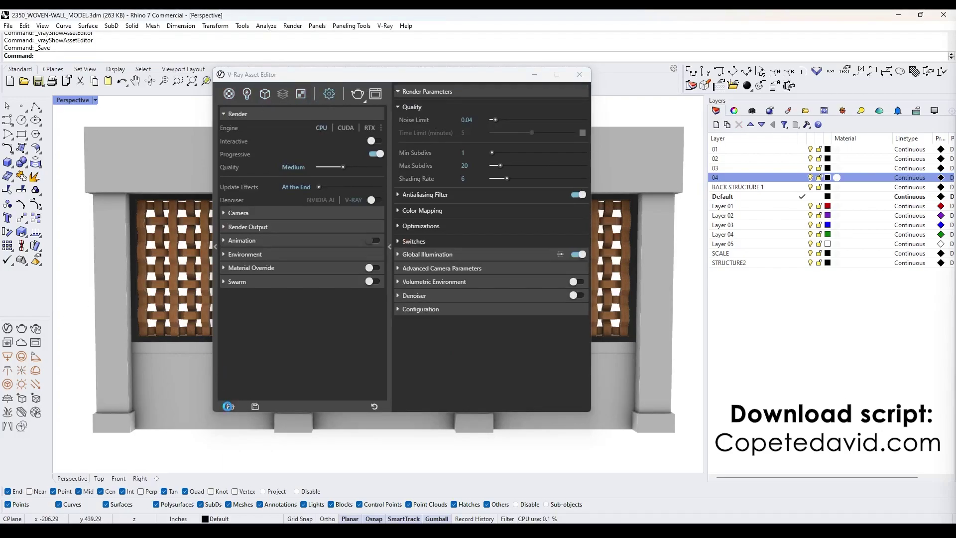
Load the render preset LOW QUALITY_RENDER_SKY_01.vropt from the VRAY-RENDER-PRESETS folder into the V-Ray render settings
click(230, 407)
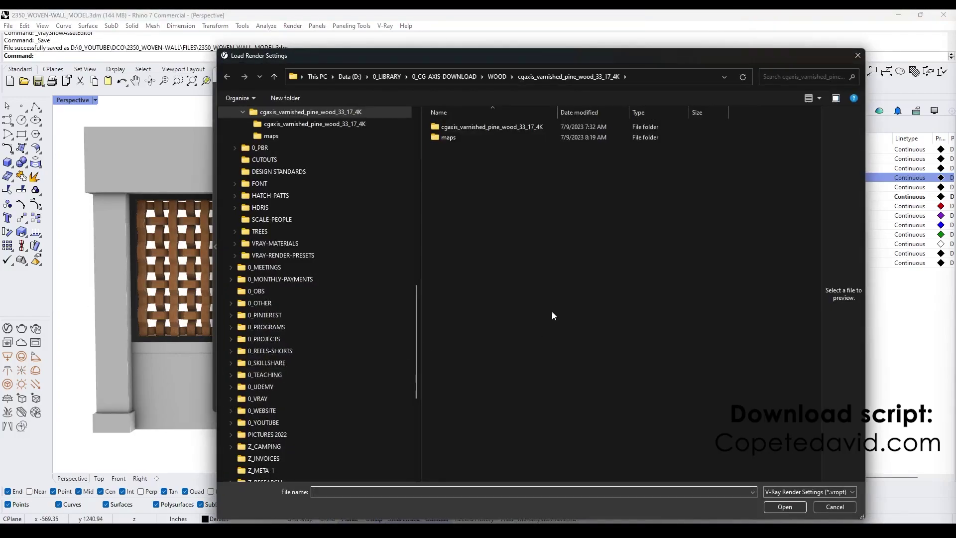
click(356, 75)
double_click(491, 250)
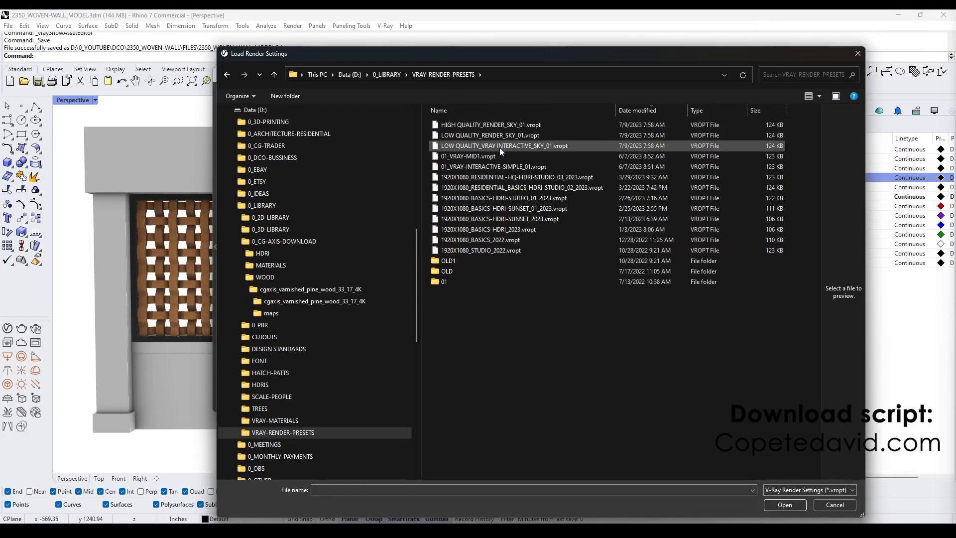
double_click(486, 133)
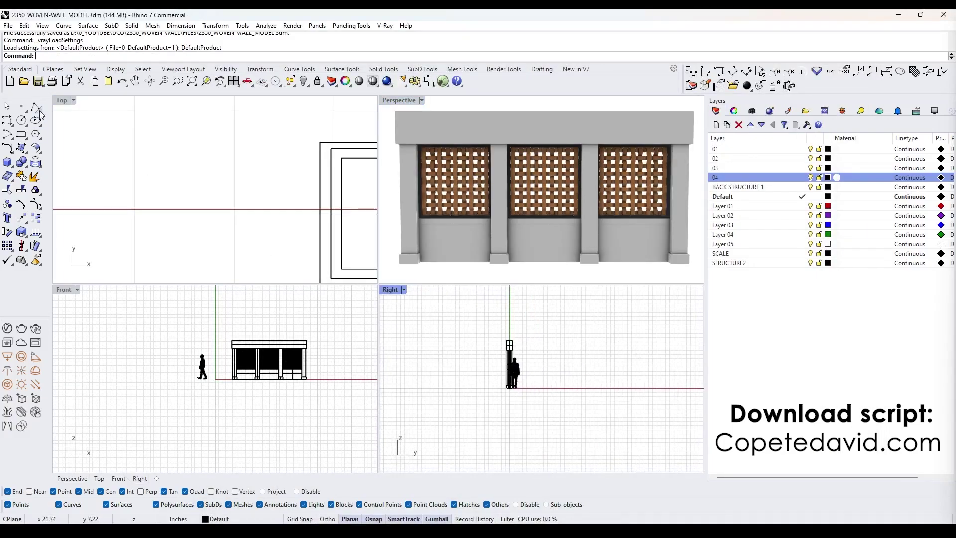
Draw an L-shaped backdrop profile with a rounded corner from the origin, extrude it into a long surface and delete the profile curve
click(35, 106)
text(0)
key(Return)
click(435, 389)
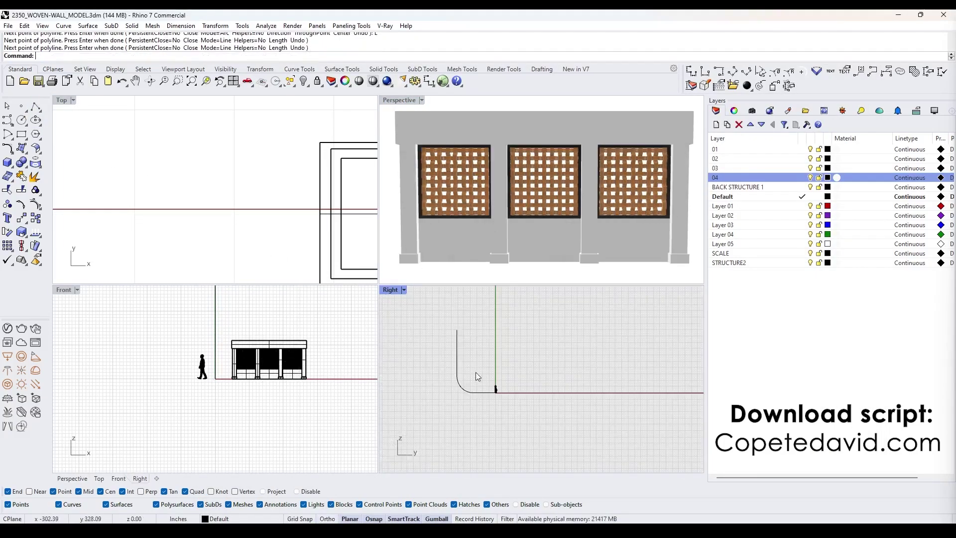
click(489, 361)
drag(487, 361, 486, 362)
scroll(433, 430, up, 4)
drag(485, 350, 520, 400)
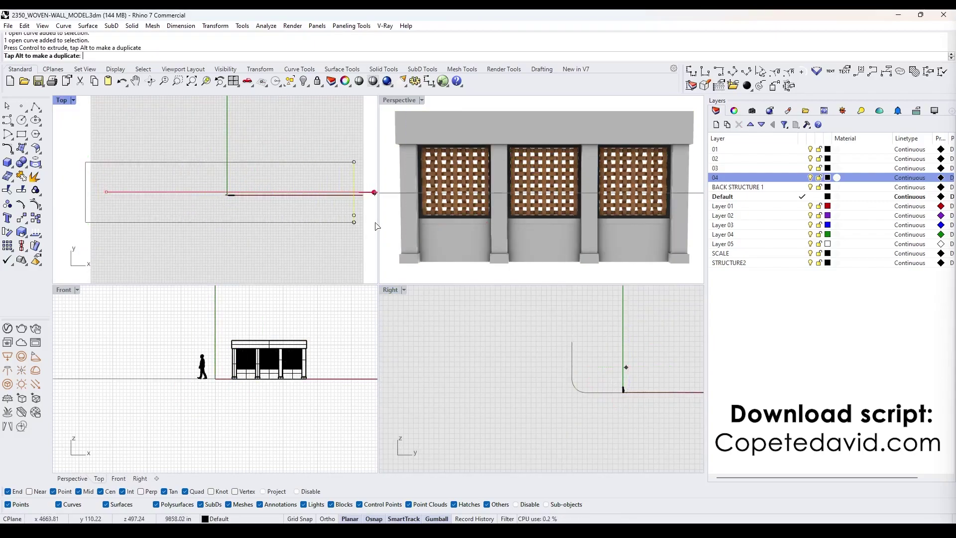
key(Delete)
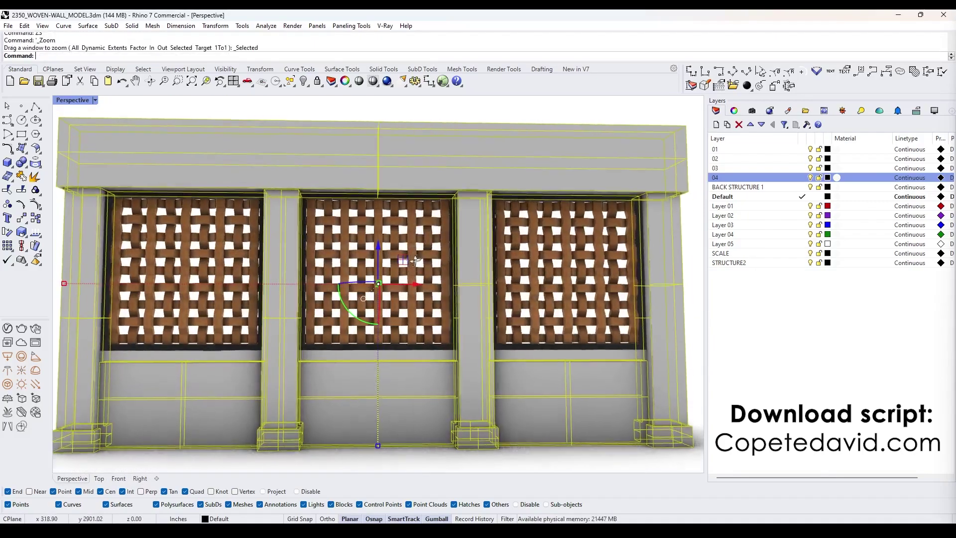
Set the Perspective view's lens length to 20 mm and its projection to Two Point Perspective
click(733, 111)
key(Escape)
text(2)
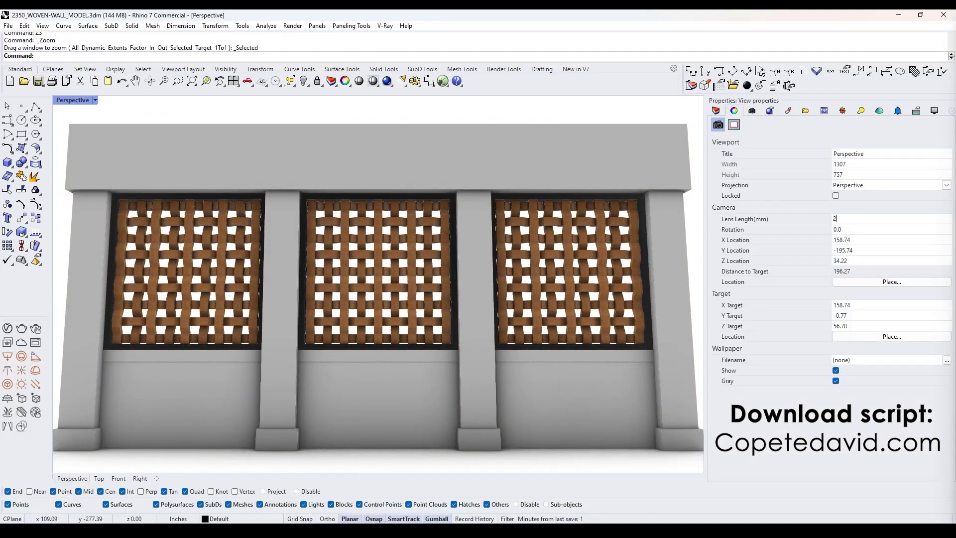
text(0)
key(Return)
click(871, 185)
click(860, 210)
Move the human scale figure from one end of the wall to the other and switch the Perspective view to Shaded display
click(82, 299)
drag(120, 316, 640, 316)
scroll(384, 346, up, 2)
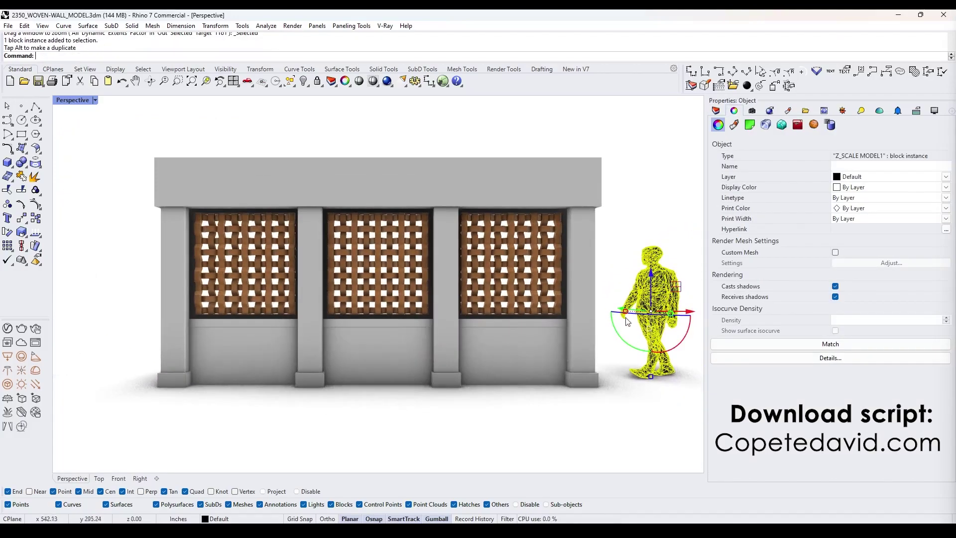
key(Escape)
click(647, 299)
key(Escape)
click(95, 100)
click(120, 89)
Try the ground plane in place of the hidden backdrop, and bring the backdrop back with the ground plane off
click(107, 293)
key(ctrl+h)
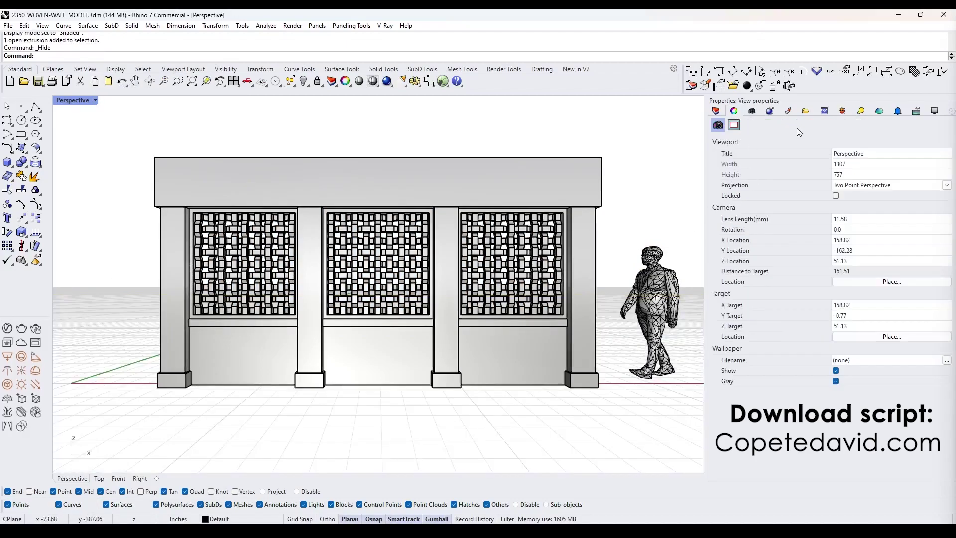
click(916, 111)
click(717, 134)
shift+right_drag(606, 289, 578, 315)
scroll(599, 331, down, 2)
scroll(529, 295, up, 1)
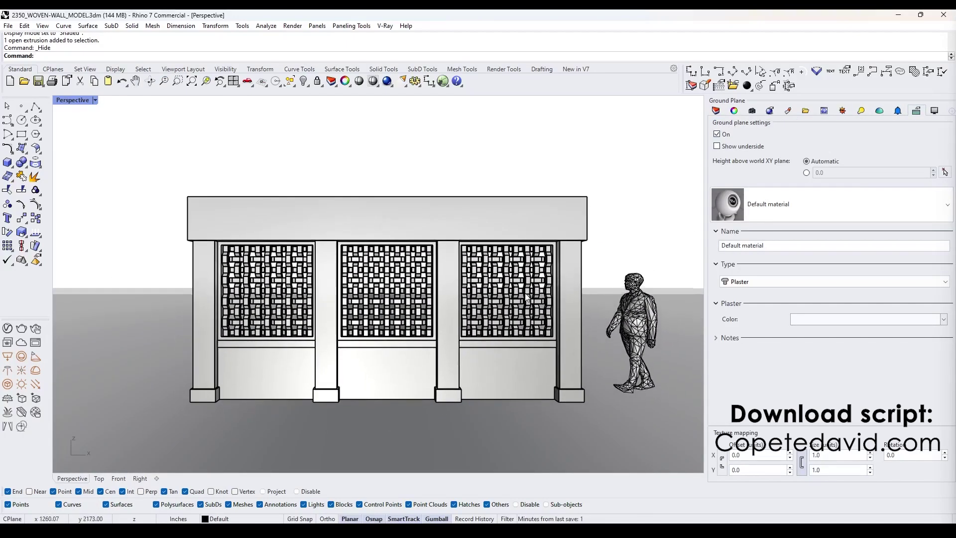
scroll(530, 295, up, 2)
key(ctrl+alt+h)
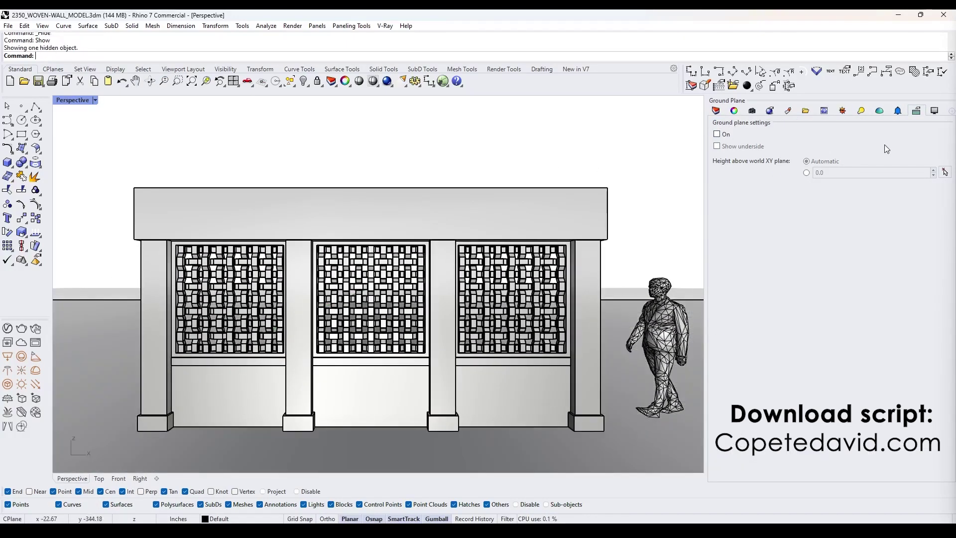
Run a V-Ray test render of the front view and stop it after a preview
click(387, 81)
drag(498, 139, 616, 121)
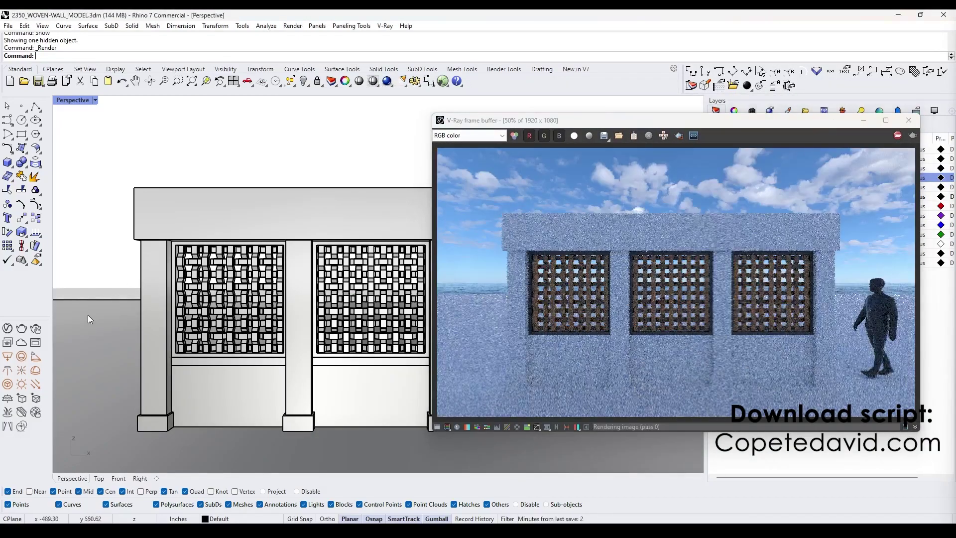
click(898, 135)
Rotate the curved backdrop so that its upright side stands behind the wall
double_click(72, 100)
click(136, 378)
scroll(150, 189, up, 3)
drag(141, 218, 199, 162)
click(199, 323)
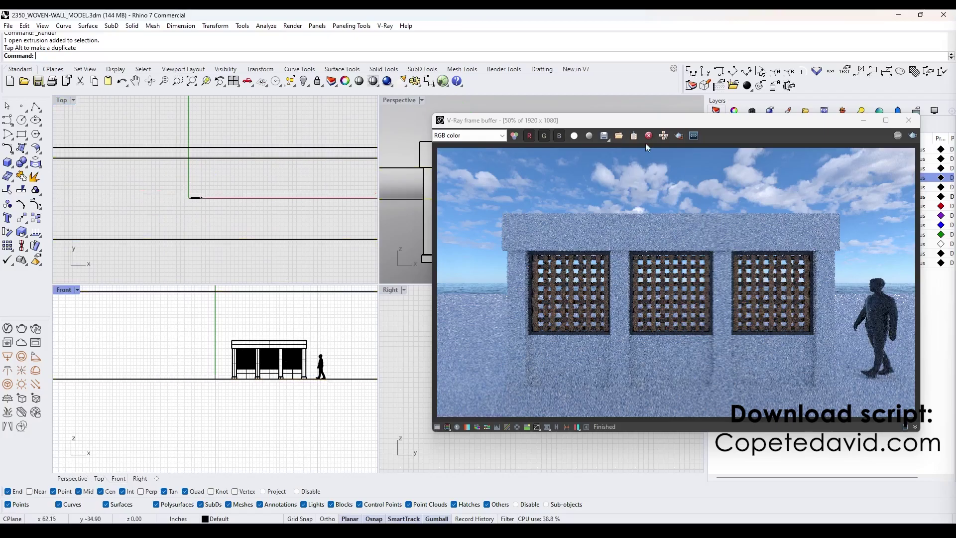
Re-render the Perspective view with the turned backdrop and stop the test render
click(648, 136)
click(912, 135)
click(408, 239)
click(897, 136)
click(912, 135)
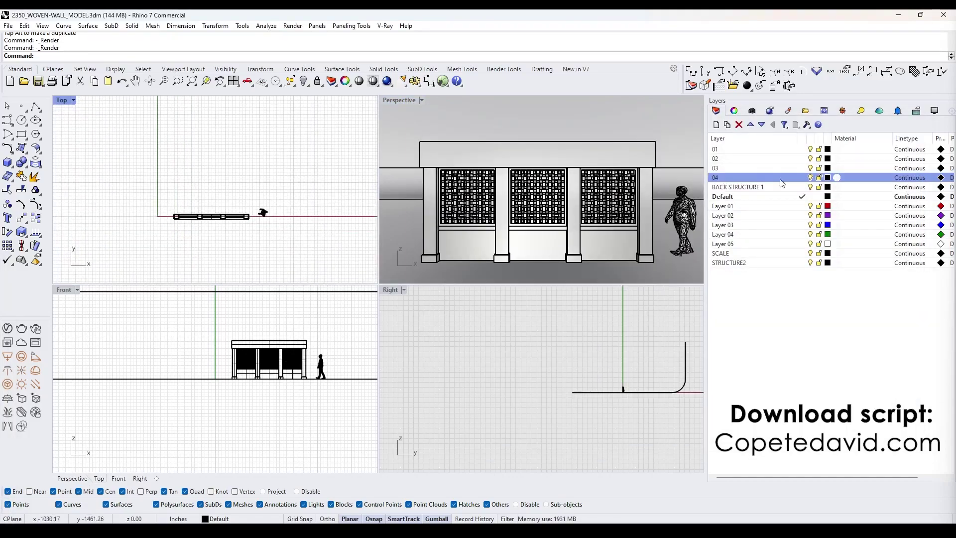
Make Layer 01 current and place a V-Ray sphere light of about 34 inches behind the first bay of the wall
click(802, 206)
click(180, 208)
click(208, 239)
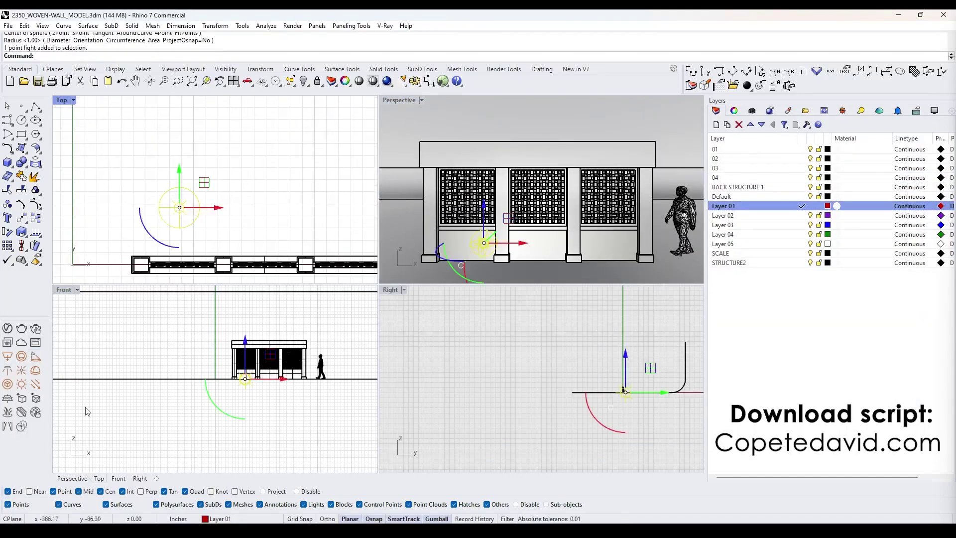
Make the sphere light invisible and arrange a raised row of three sphere lights behind the bays
click(7, 328)
click(241, 154)
click(460, 383)
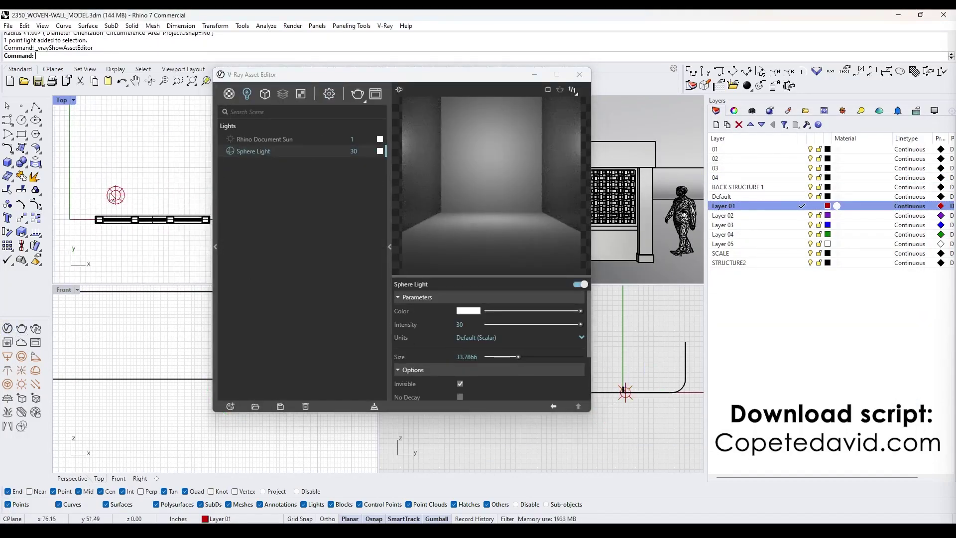
drag(134, 200, 71, 200)
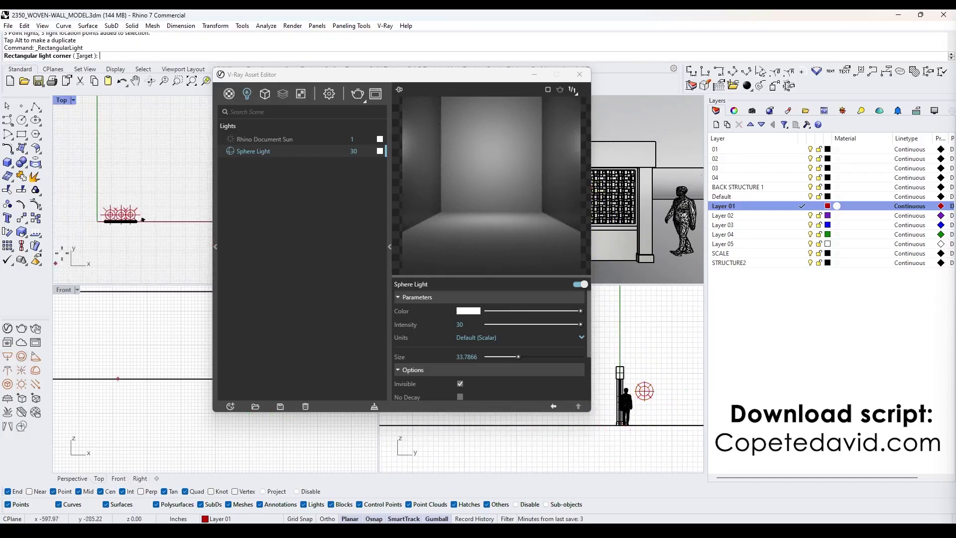
Place a rectangle light with a U size of about 165 and V size of about 422 above the wall and make it invisible
click(188, 224)
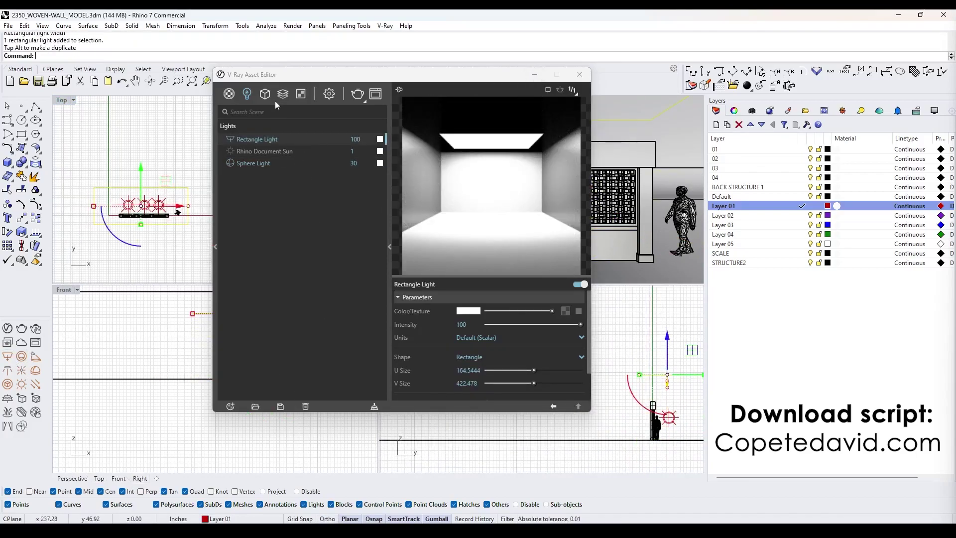
scroll(461, 382, down, 4)
click(461, 306)
click(579, 75)
Set the Perspective camera's lens length to 35 mm, frame the whole wall from the front and render it
click(617, 155)
click(733, 110)
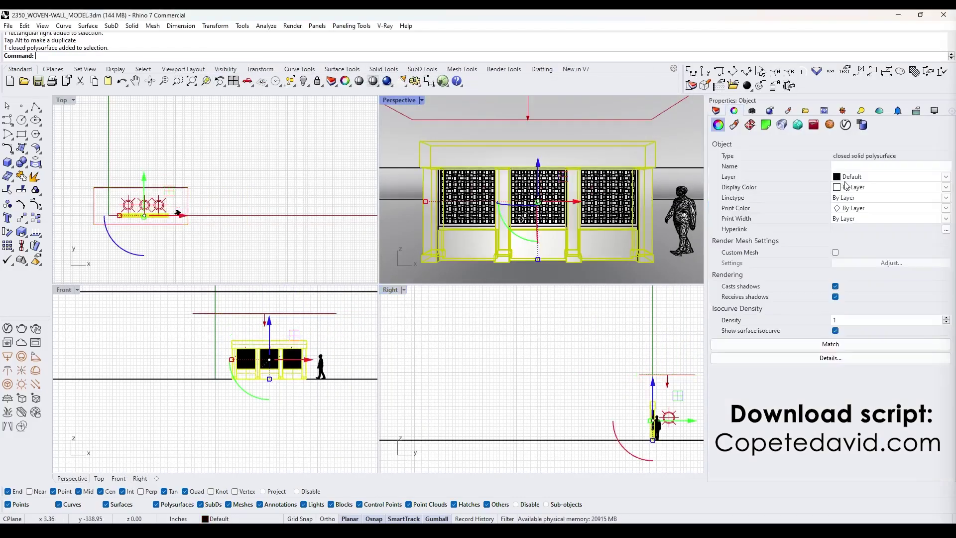
key(Escape)
click(846, 219)
text(35)
key(Return)
double_click(399, 100)
scroll(428, 234, down, 6)
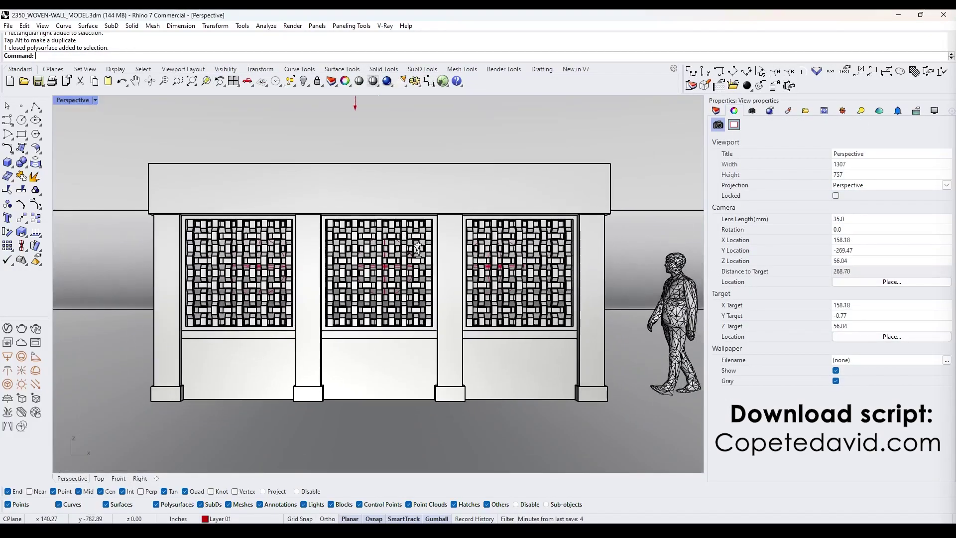
shift+right_drag(432, 260, 430, 256)
click(387, 81)
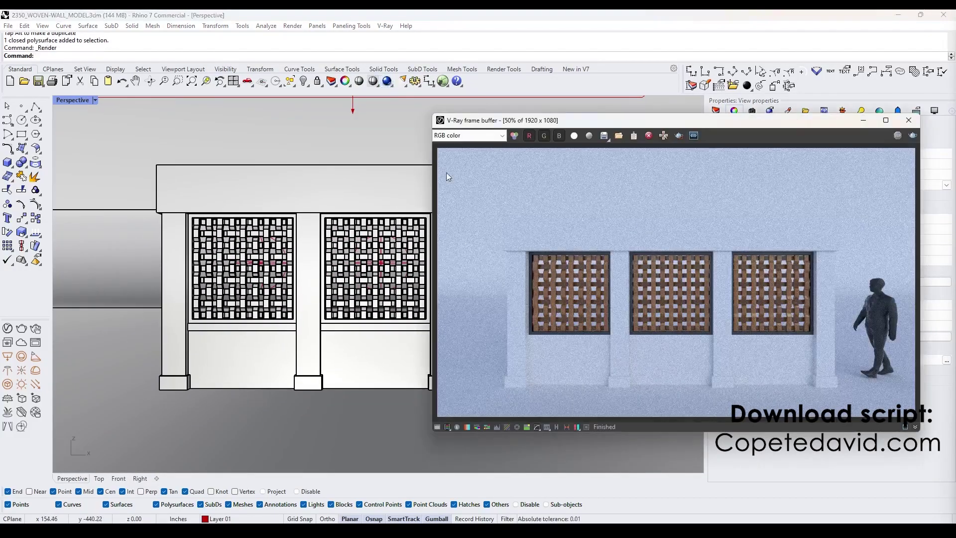
Give the V-Ray light a pale cream colour in the Color Picker
click(455, 210)
drag(333, 195, 331, 186)
click(630, 184)
click(224, 119)
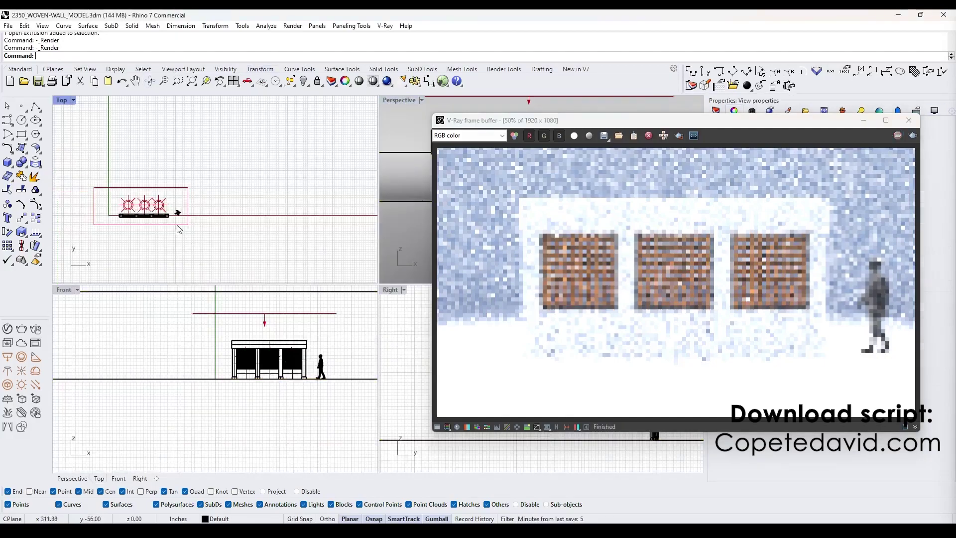
Enlarge the overhead rectangle light around the wall and raise it higher above the structure
drag(149, 192, 133, 194)
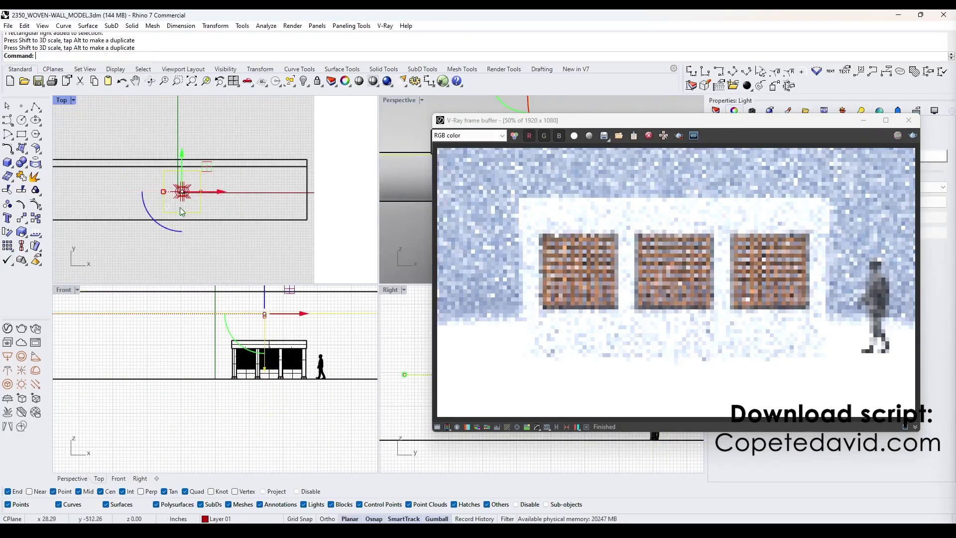
scroll(216, 413, down, 18)
click(230, 370)
key(ctrl+z)
click(239, 403)
drag(226, 368, 226, 340)
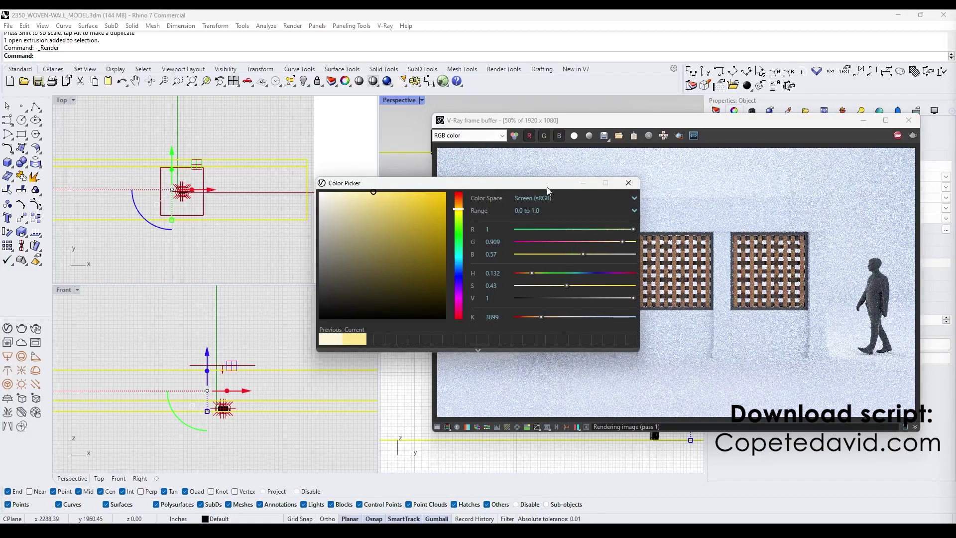
Set the light colour to warm yellow (R 1, G 0.909, B 0.57) and render the wall from a three-quarter angle
click(628, 183)
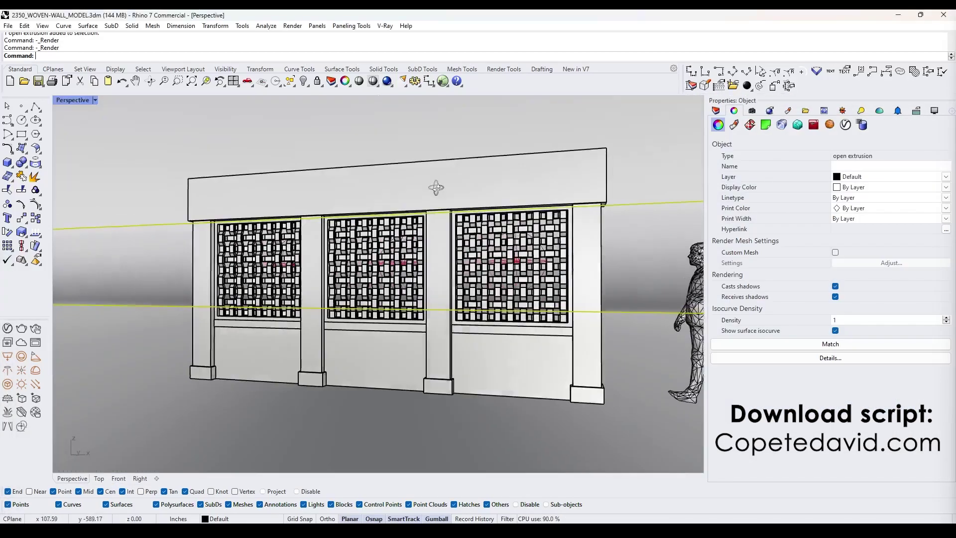
right_drag(438, 188, 511, 226)
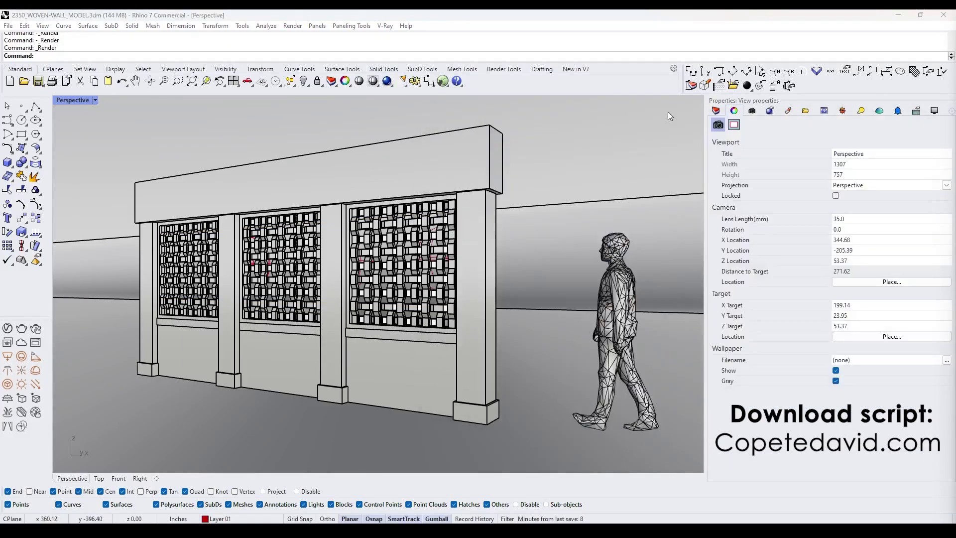
right_drag(279, 268, 315, 268)
Raise the top edge of the backdrop's upright side and render the wall from a closer three-quarter view
double_click(73, 101)
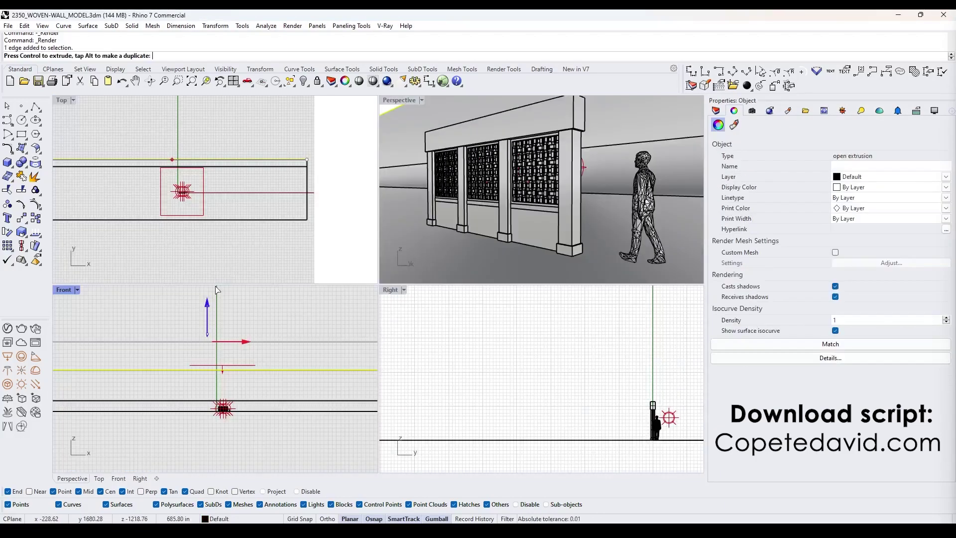
double_click(408, 99)
scroll(457, 192, up, 1)
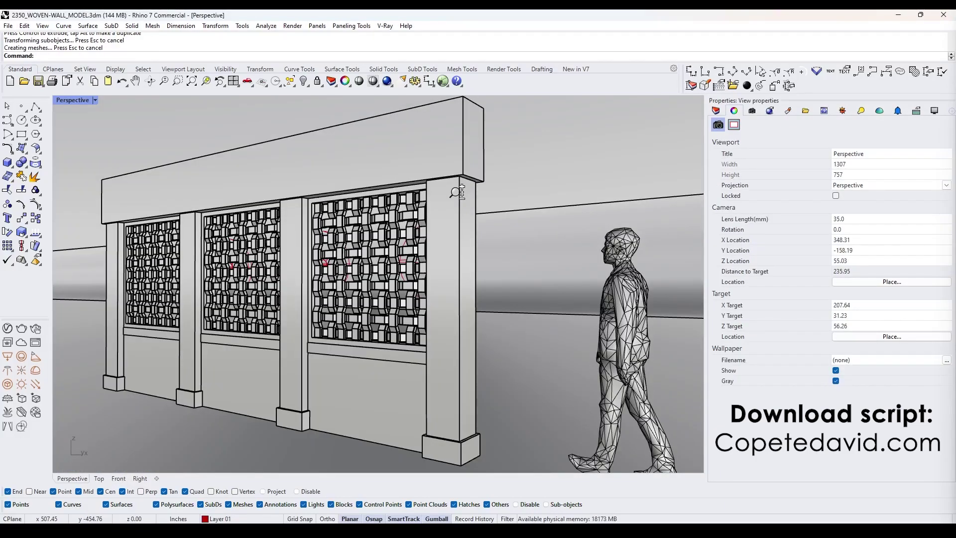
scroll(457, 192, down, 1)
click(387, 81)
click(525, 292)
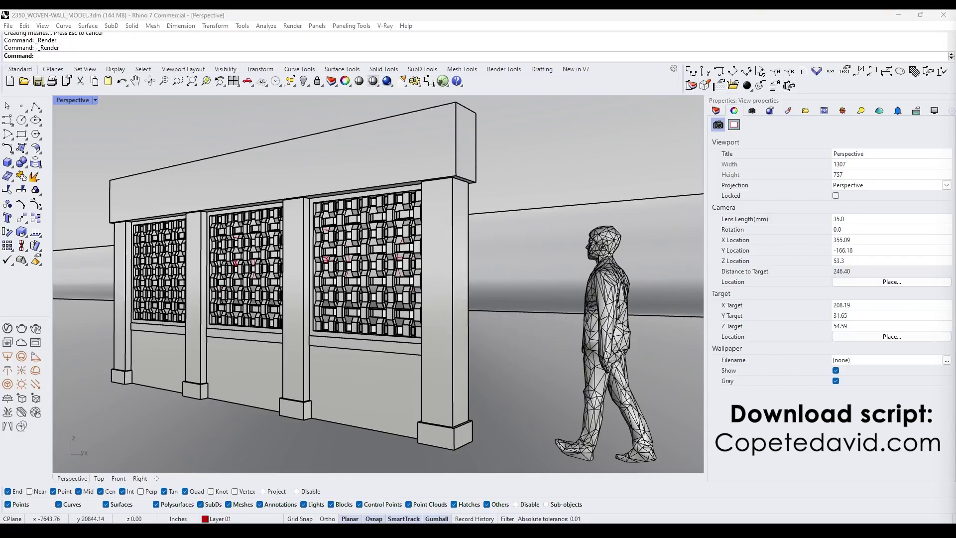
Match the properties of the three sills beneath the lattice panels to the lower wall panel
click(357, 363)
click(332, 343)
shift+click(249, 336)
shift+click(162, 328)
click(830, 343)
click(398, 371)
click(453, 365)
Match the sills and lower infill panels of the bays to the woven lattice strips' properties
click(648, 253)
click(344, 344)
shift+click(271, 337)
shift+click(293, 364)
shift+click(174, 329)
shift+click(199, 356)
key(Return)
click(346, 233)
click(448, 365)
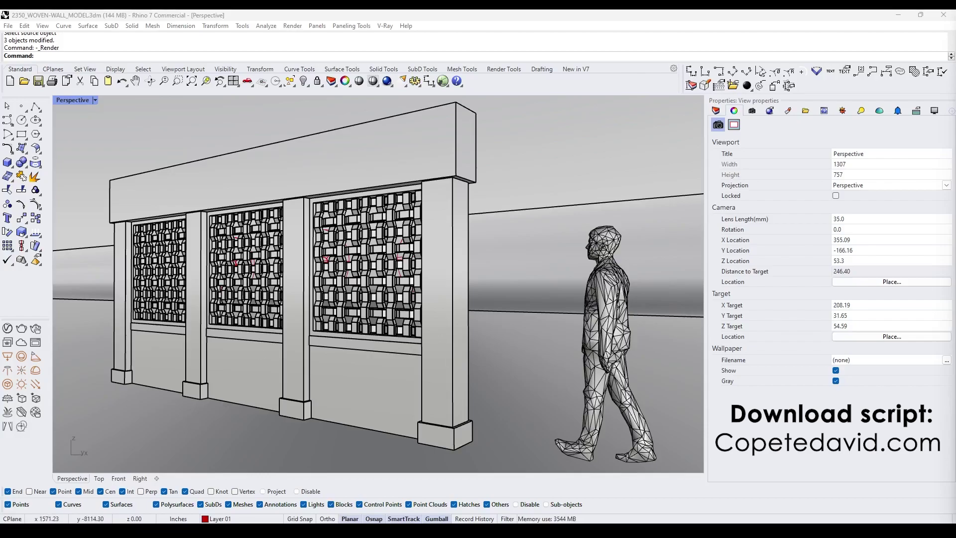
scroll(369, 261, down, 3)
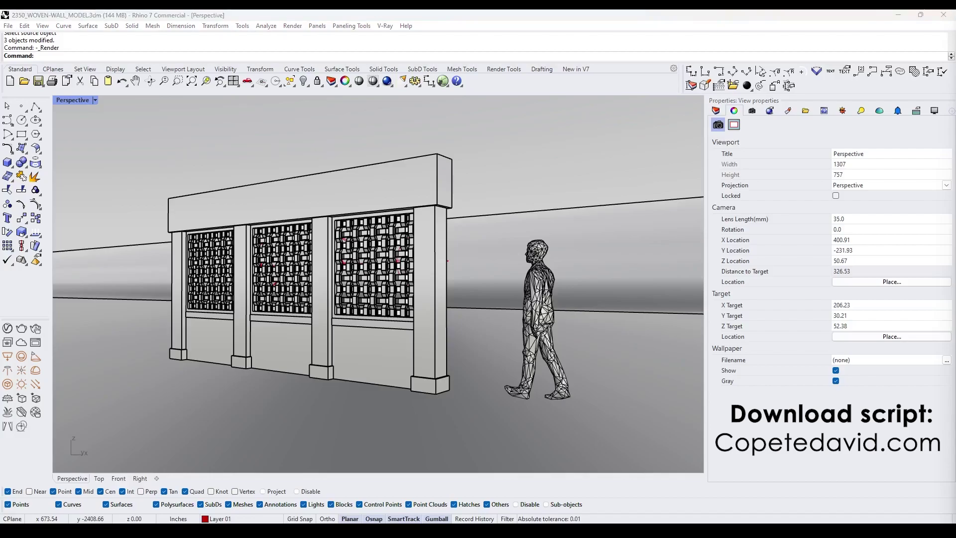